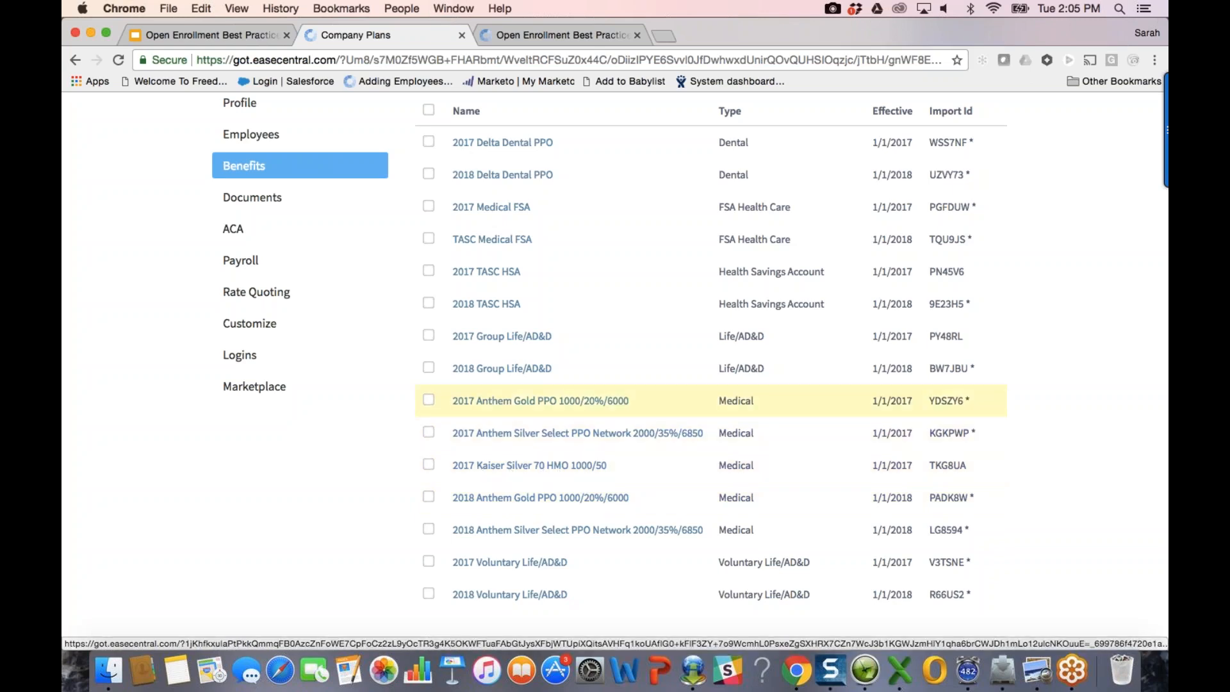
# Step: Copy the 2017 Kaiser Silver 70 HMO plan's admin name and return to the plans list
pyautogui.scroll(1, 541, 401)
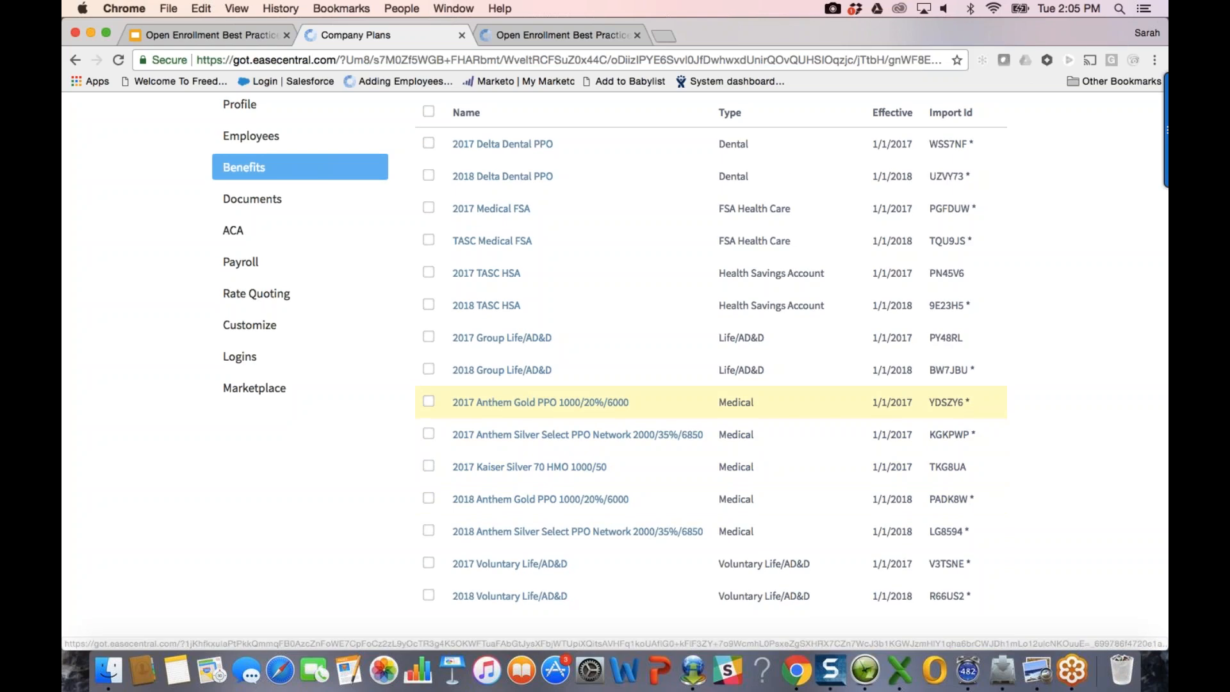
pyautogui.scroll(2, 541, 402)
pyautogui.scroll(2, 554, 507)
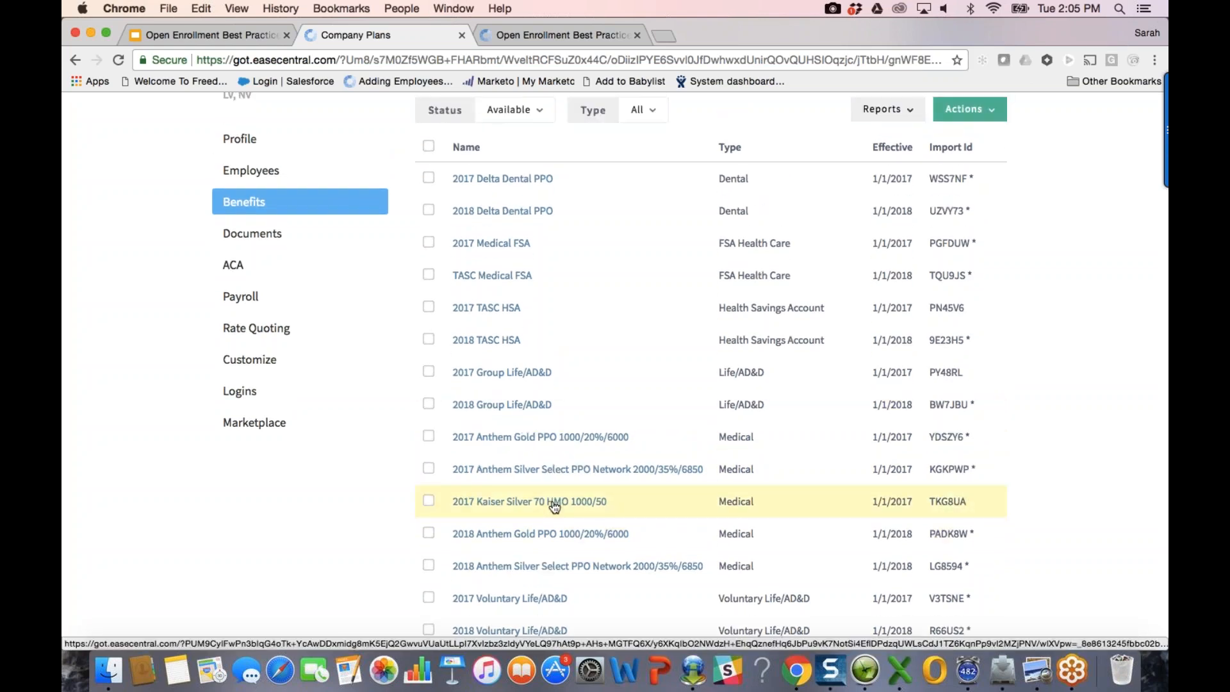
pyautogui.click(554, 507)
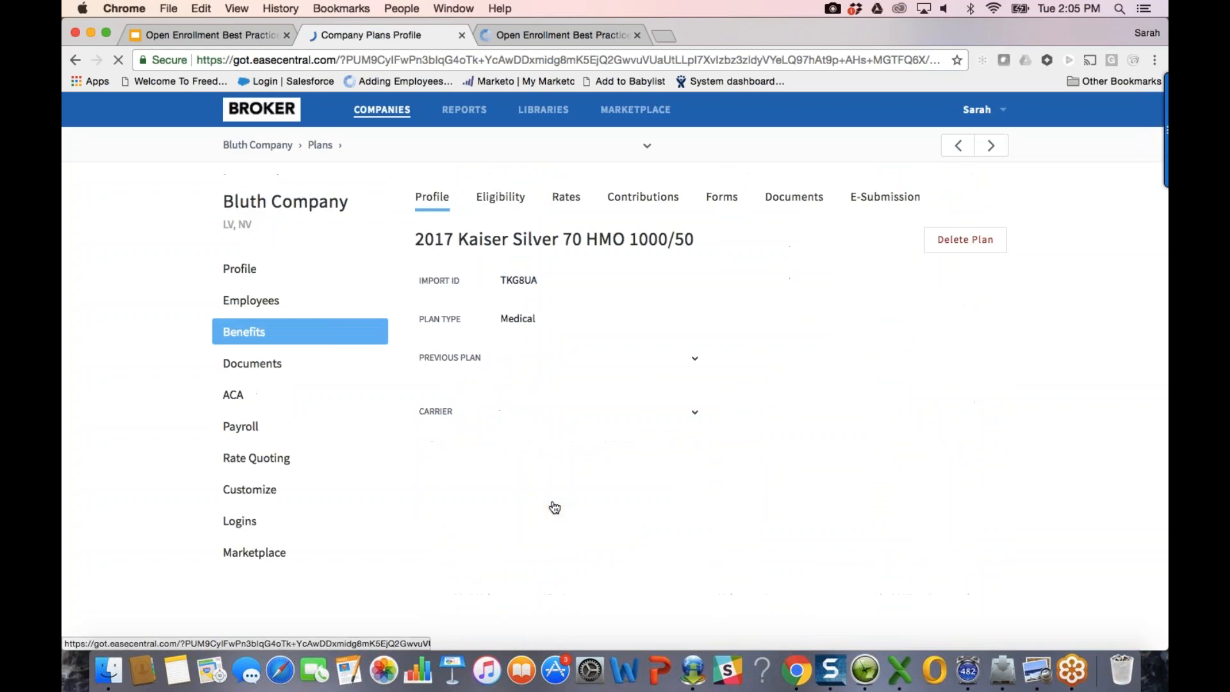
pyautogui.tripleClick(592, 452)
pyautogui.press('super+c')
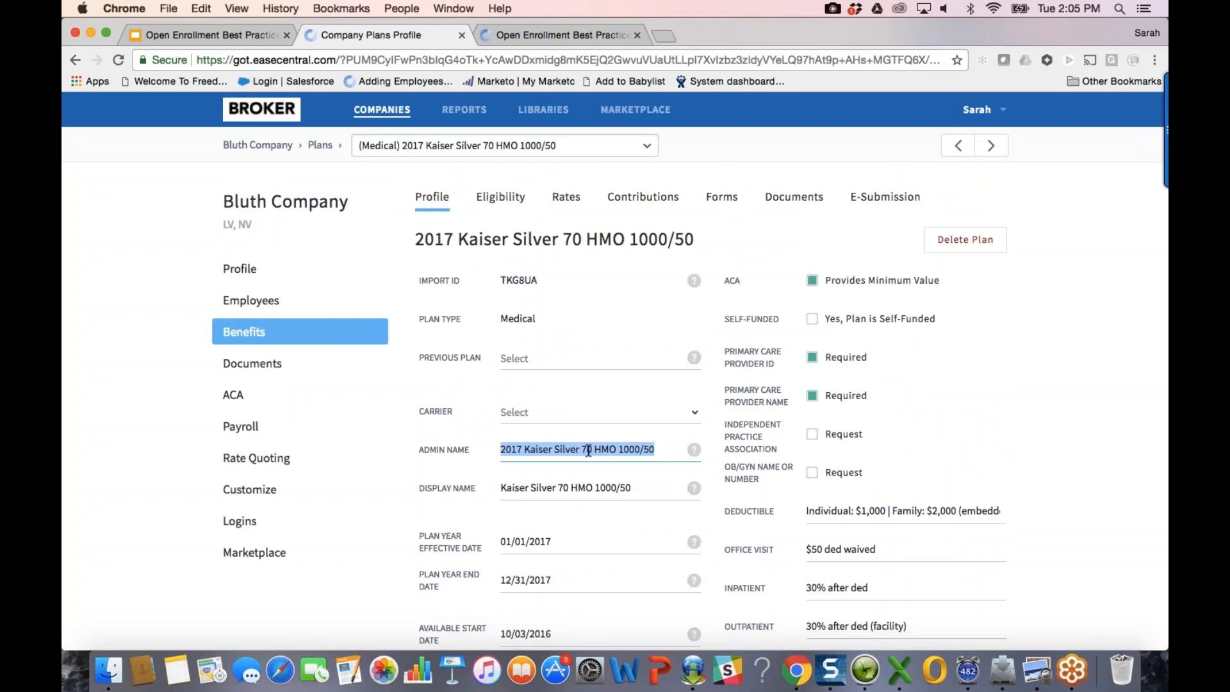
pyautogui.click(321, 333)
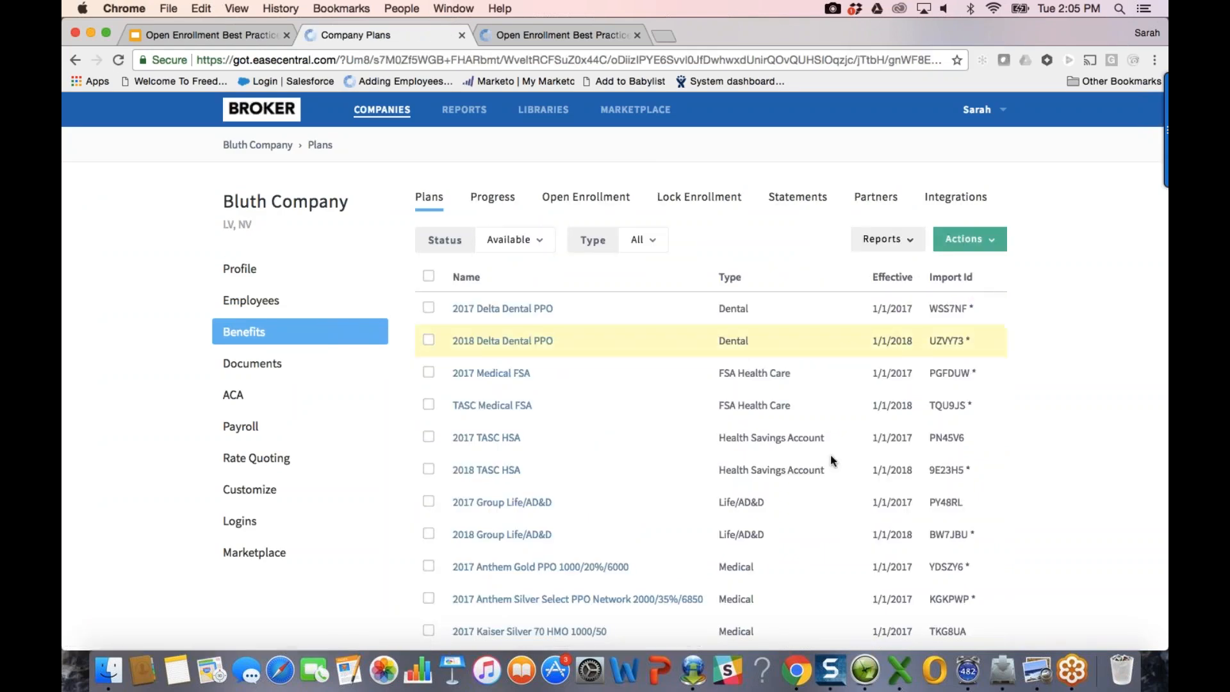
pyautogui.scroll(-5, 783, 508)
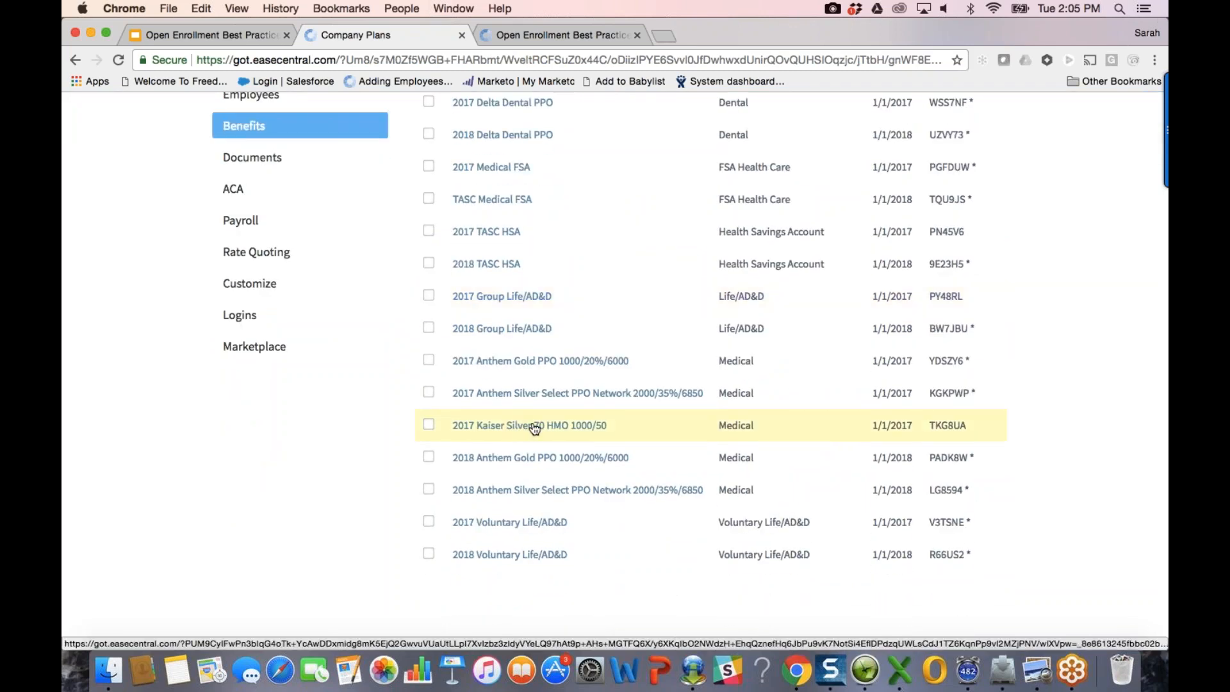
pyautogui.scroll(1, 615, 371)
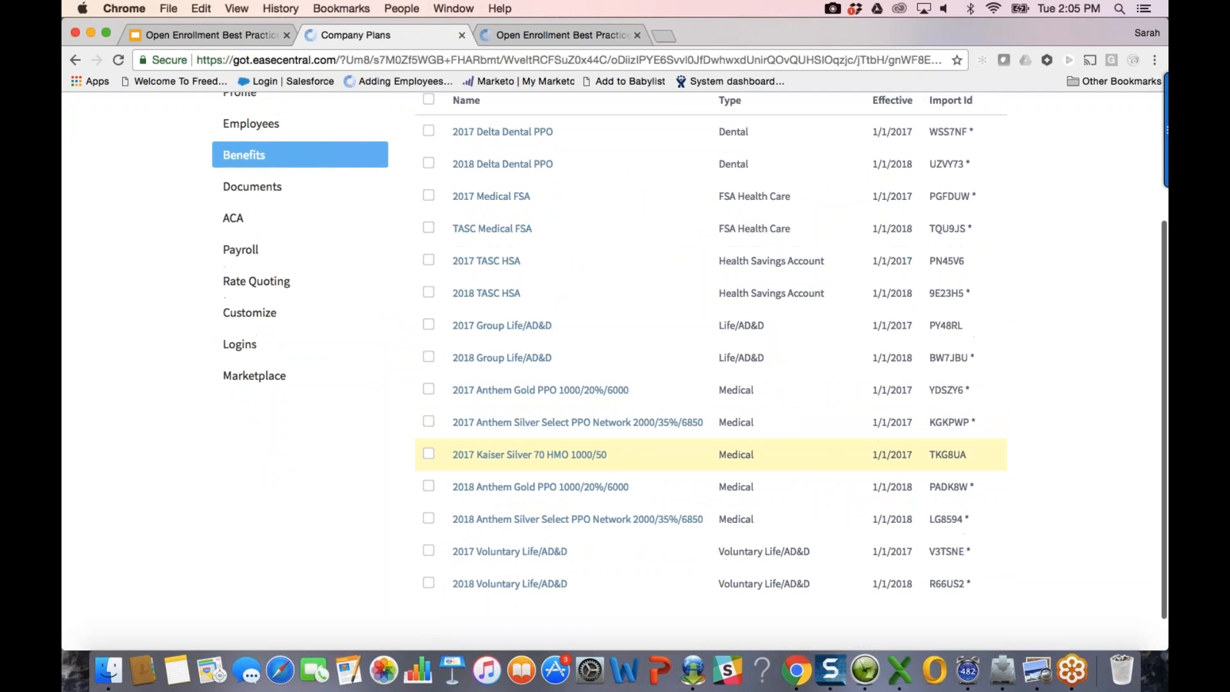
pyautogui.scroll(1, 705, 458)
pyautogui.scroll(-1, 576, 448)
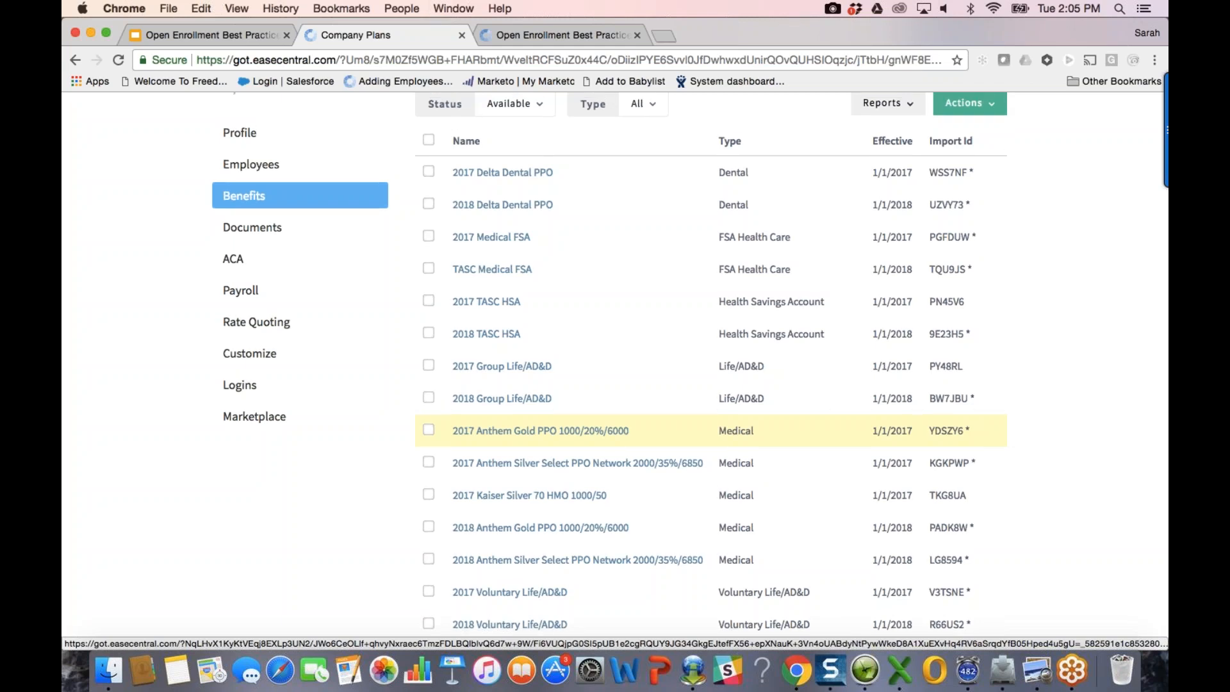
pyautogui.scroll(2, 576, 425)
# Step: Start a new Medical plan duplicated from the 2017 Kaiser Silver 70 HMO plan
pyautogui.click(970, 163)
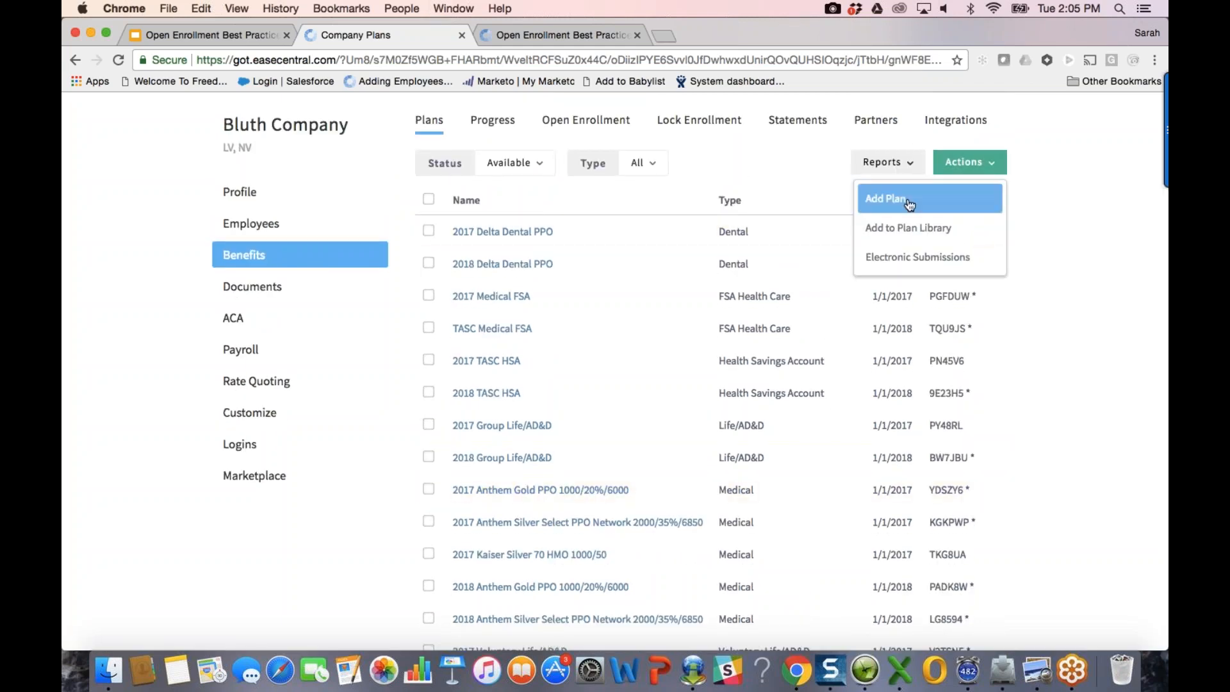
pyautogui.click(909, 204)
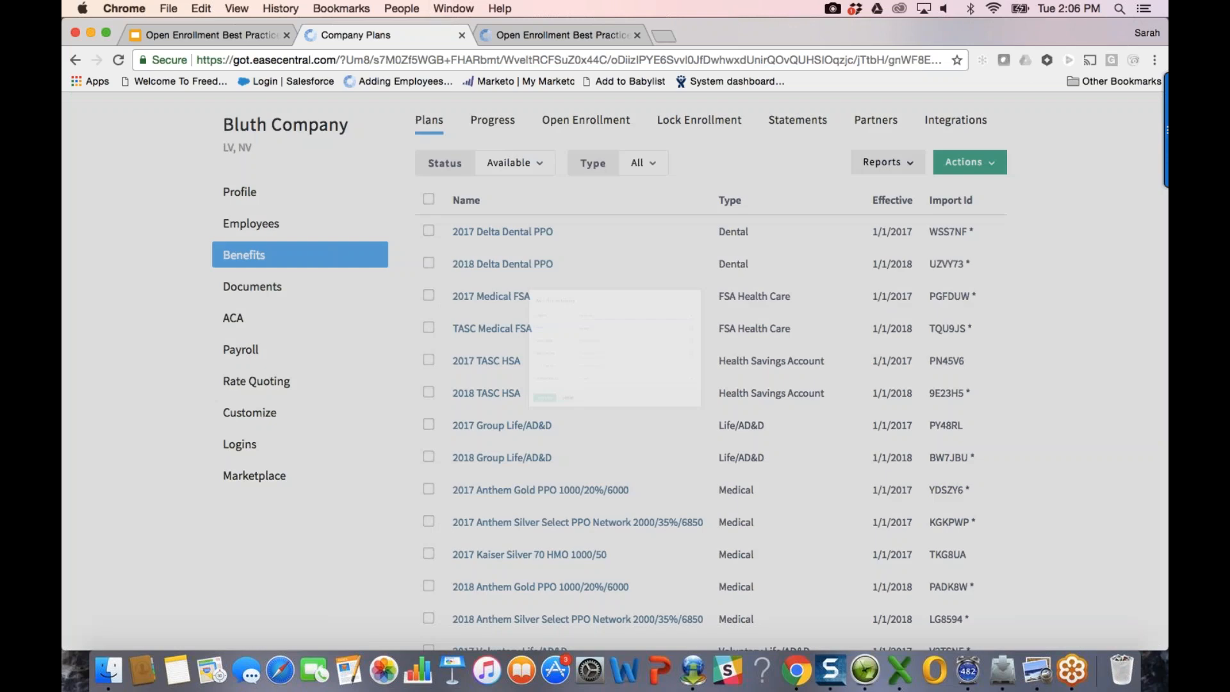
pyautogui.click(530, 287)
pyautogui.click(549, 459)
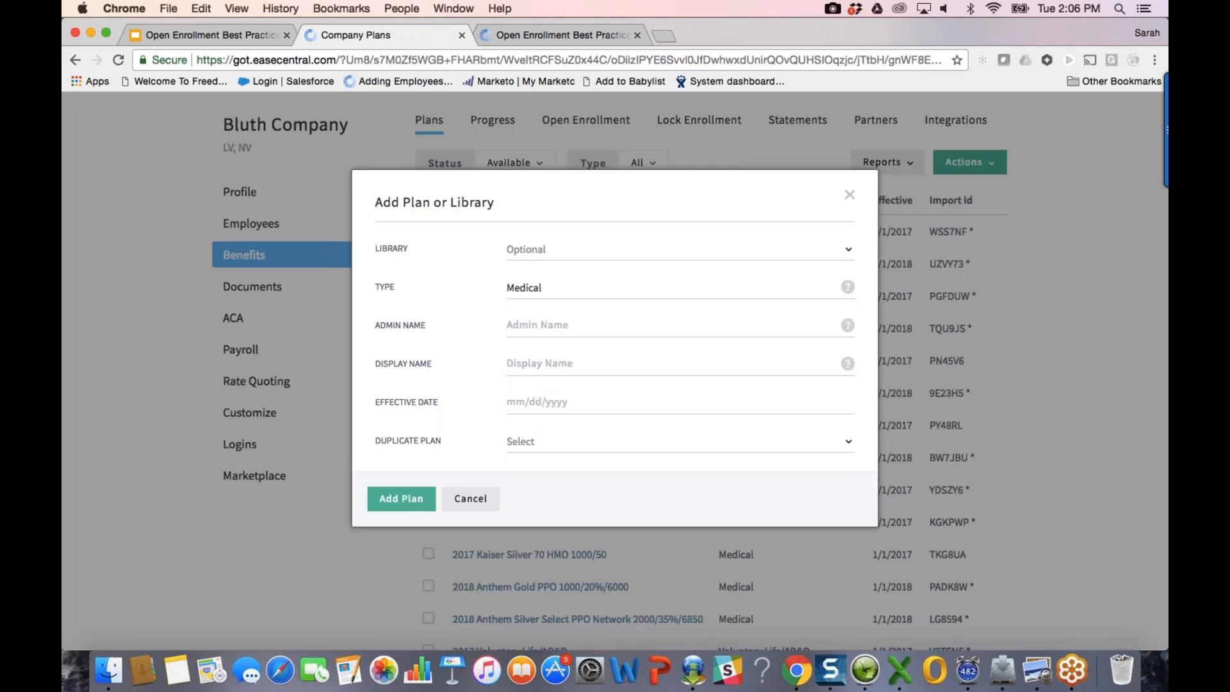
pyautogui.click(530, 443)
pyautogui.scroll(-5, 619, 527)
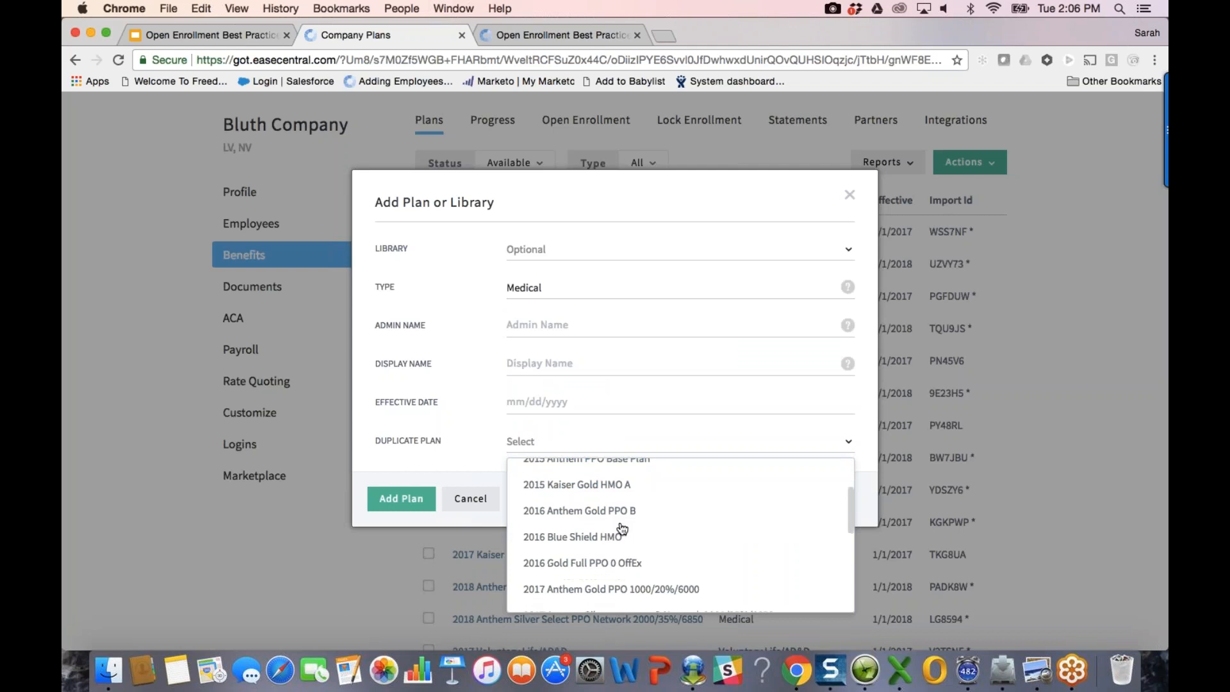
pyautogui.scroll(-4, 622, 528)
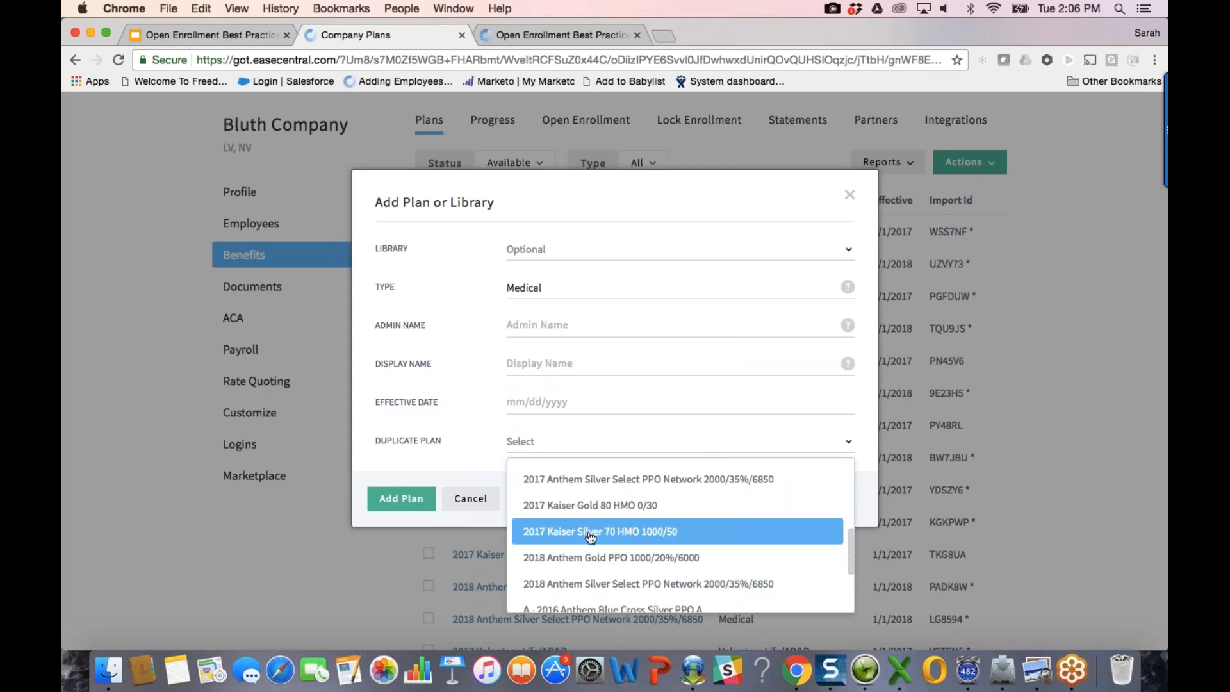
pyautogui.click(590, 537)
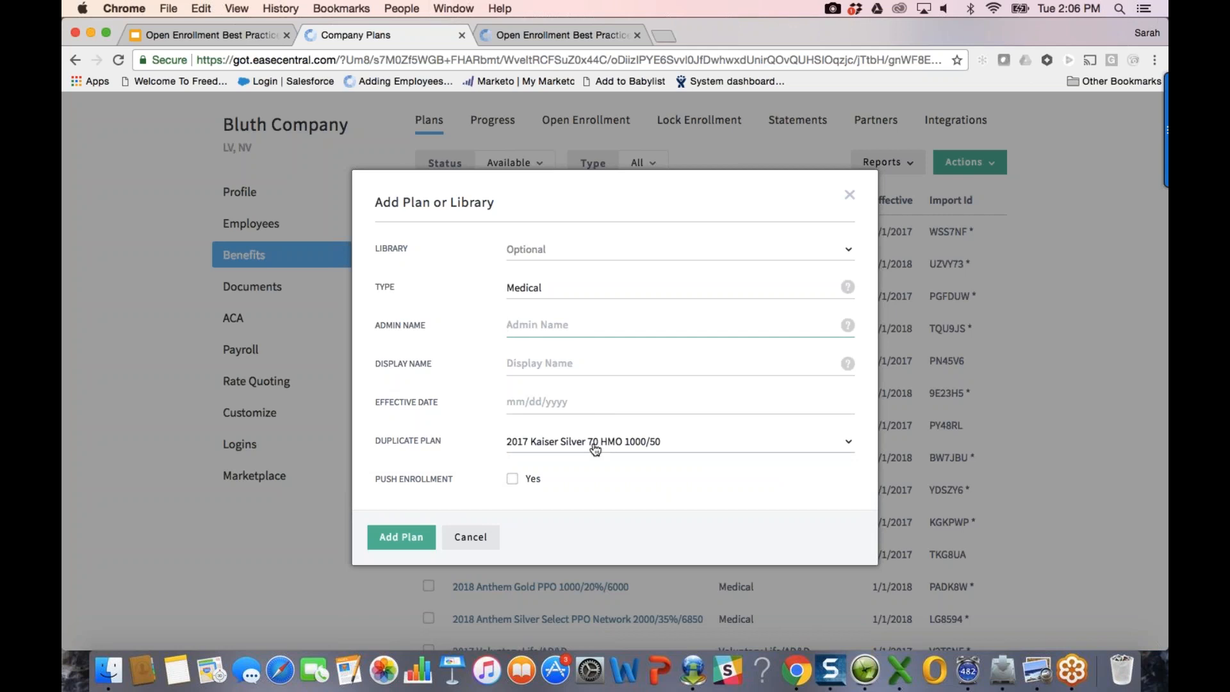
# Step: Paste in the plan name and change its year from 2017 to 2018
pyautogui.press('super+v')
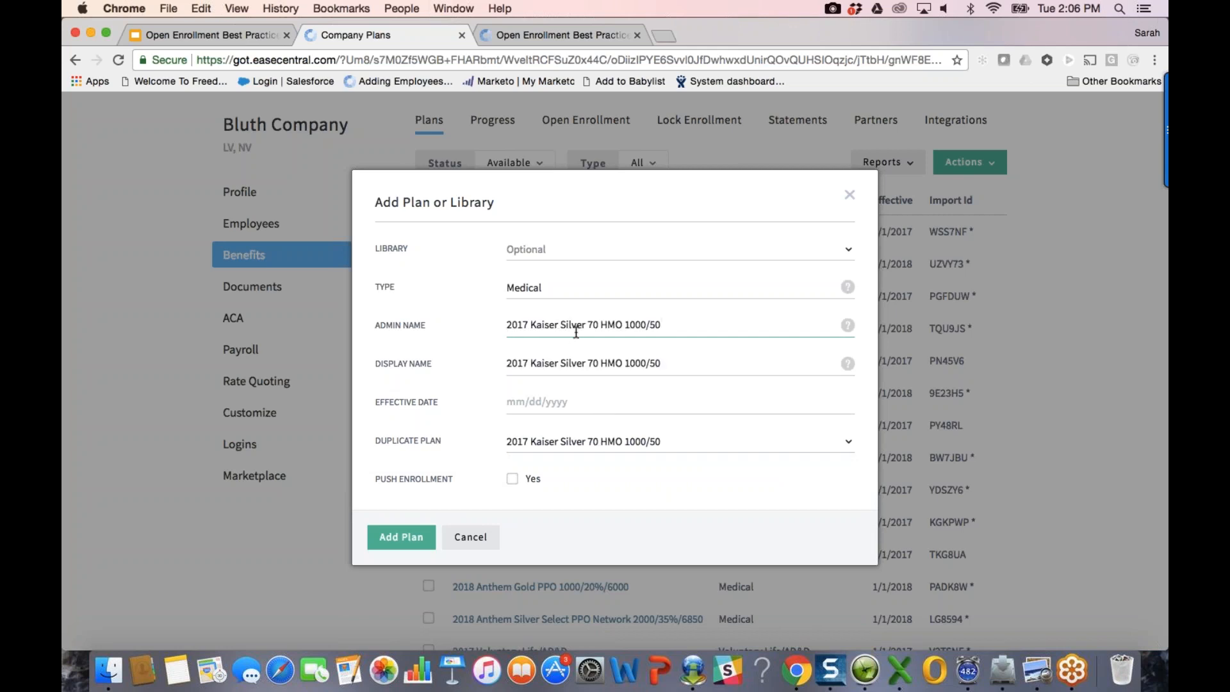
pyautogui.click(528, 324)
pyautogui.press('BackSpace')
pyautogui.write('8')
# Step: Set the effective date to 01/01/2018 and push existing enrollment into the new plan
pyautogui.click(523, 411)
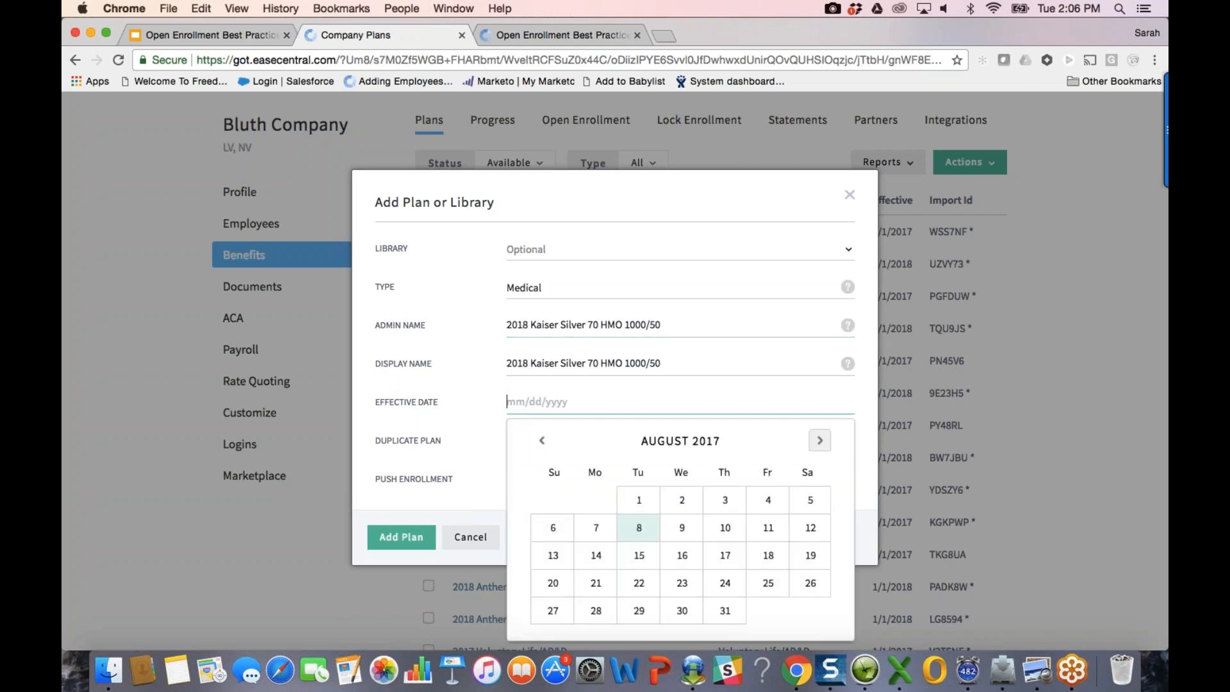
pyautogui.click(819, 440)
pyautogui.click(820, 440)
pyautogui.click(820, 440)
pyautogui.click(819, 440)
pyautogui.click(819, 440)
pyautogui.click(596, 499)
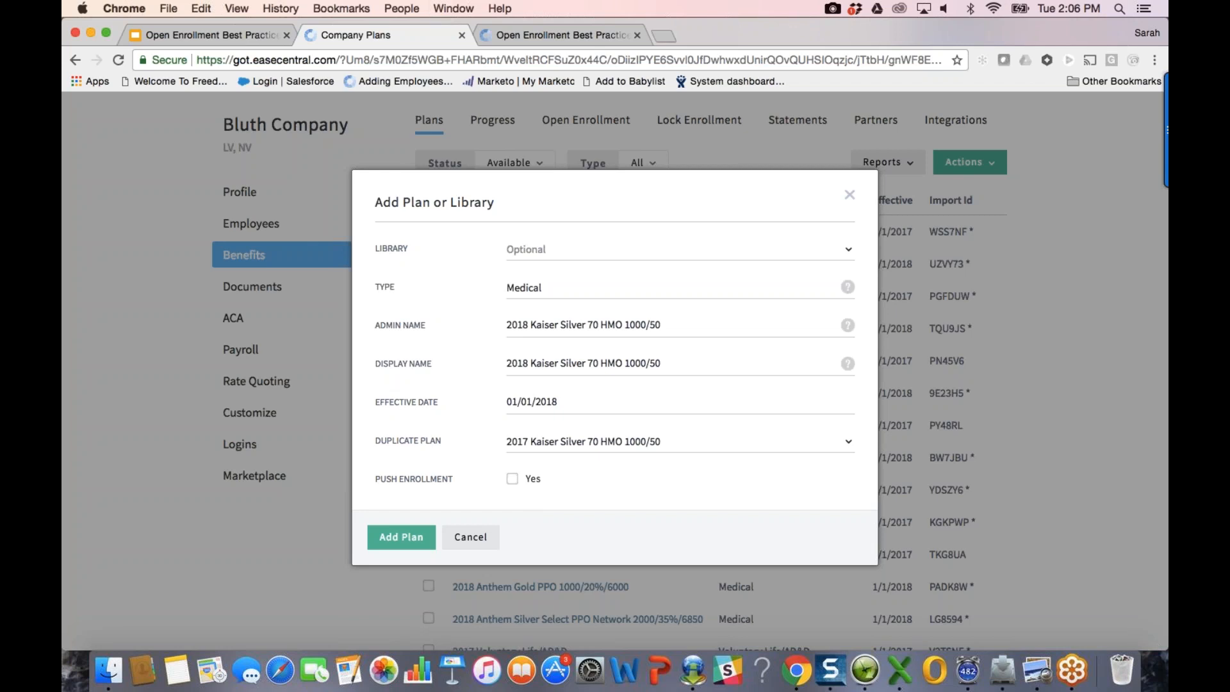
pyautogui.click(512, 480)
# Step: Create the 2018 Kaiser plan and review its Profile page
pyautogui.click(399, 536)
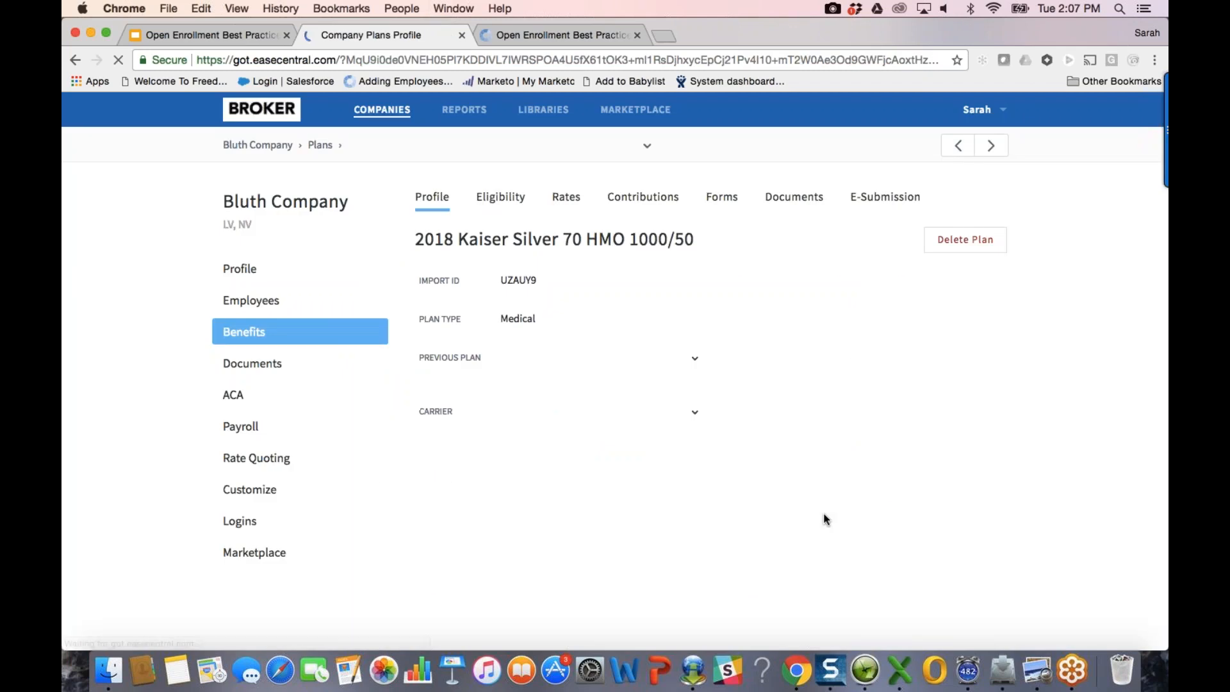
pyautogui.scroll(-2, 825, 516)
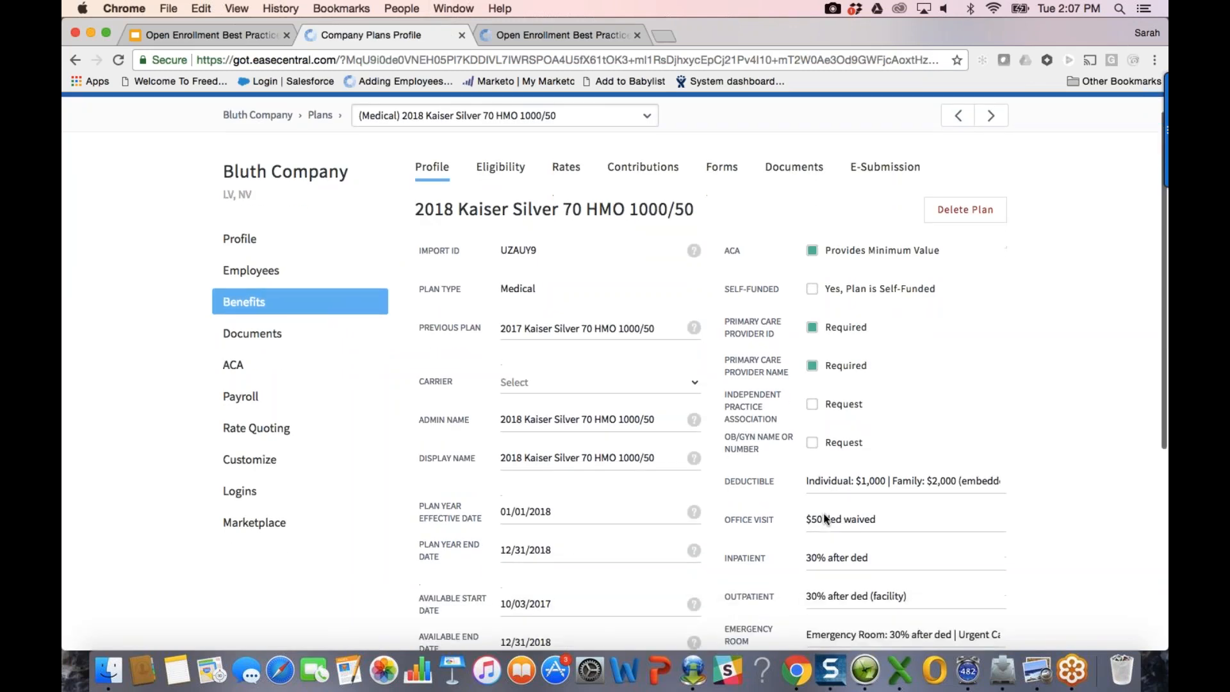
pyautogui.scroll(-1, 826, 518)
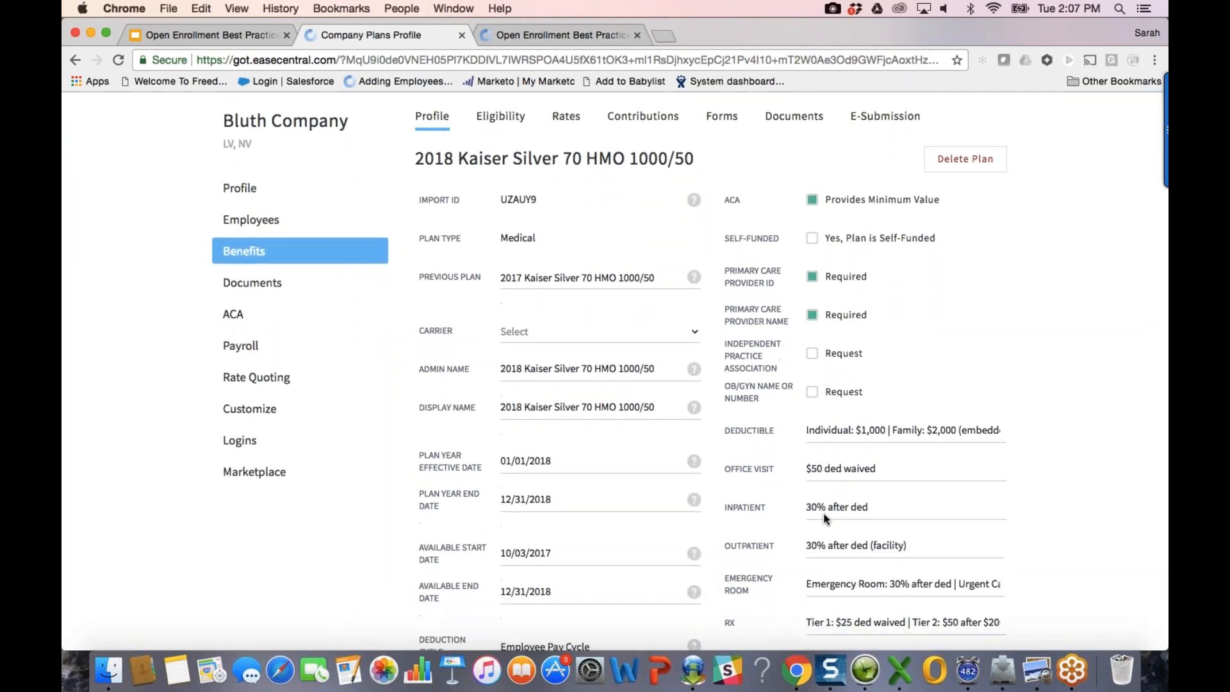
pyautogui.scroll(-1, 825, 518)
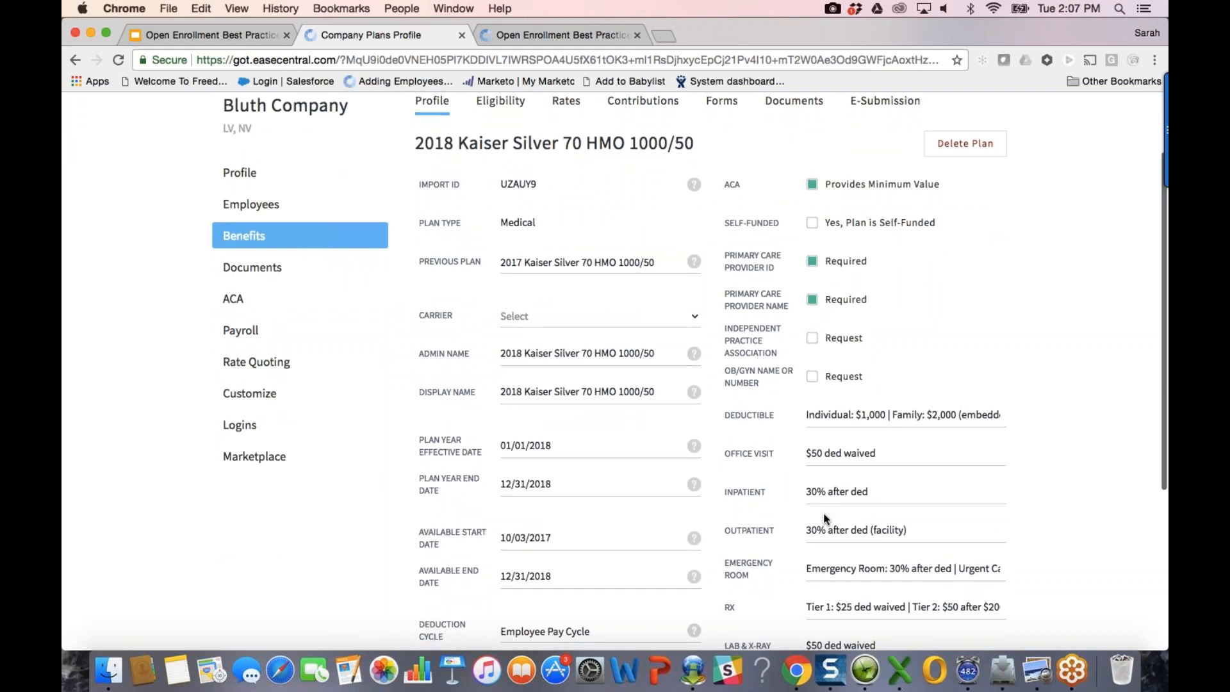
pyautogui.scroll(-2, 824, 518)
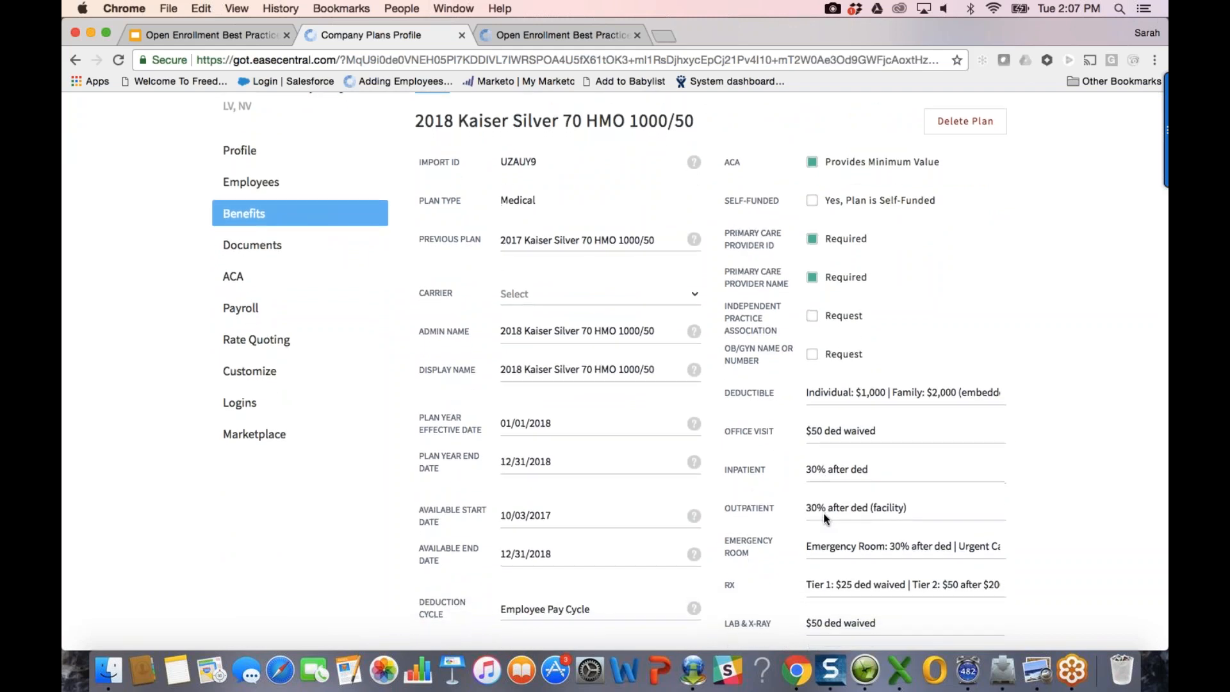
pyautogui.scroll(-5, 825, 519)
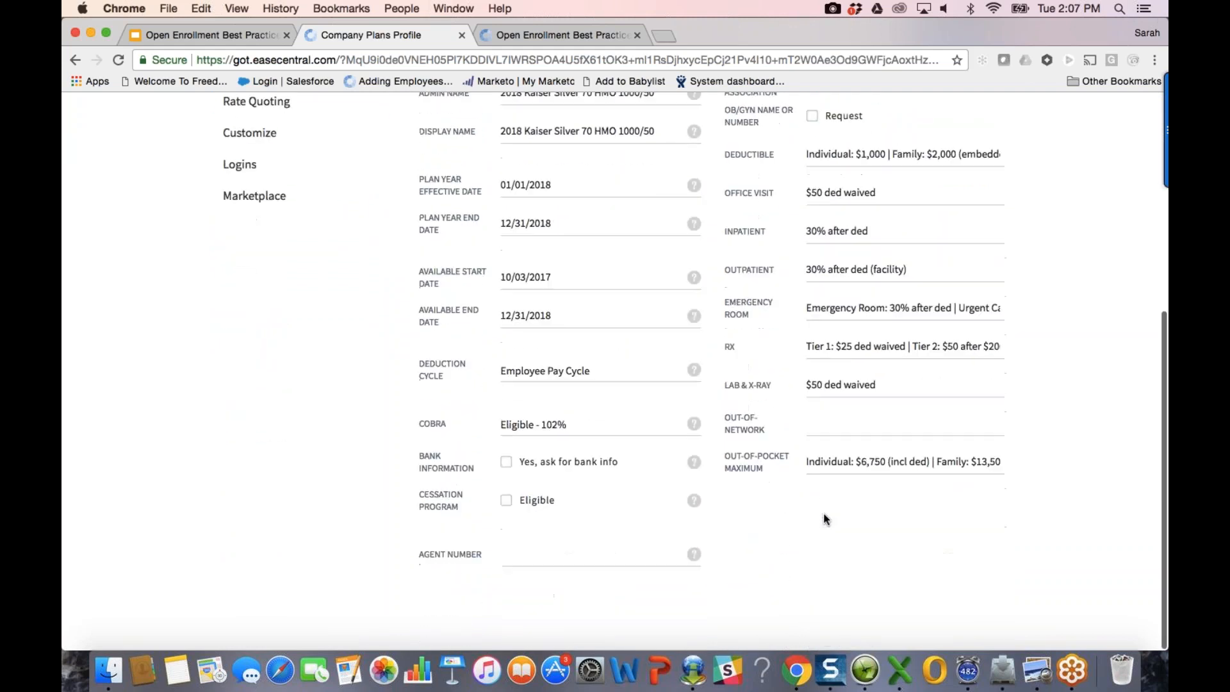
pyautogui.scroll(12, 824, 518)
# Step: Check the carried-over eligibility: Pre-Tax, 30 minimum hours, Non-Union job class
pyautogui.click(487, 203)
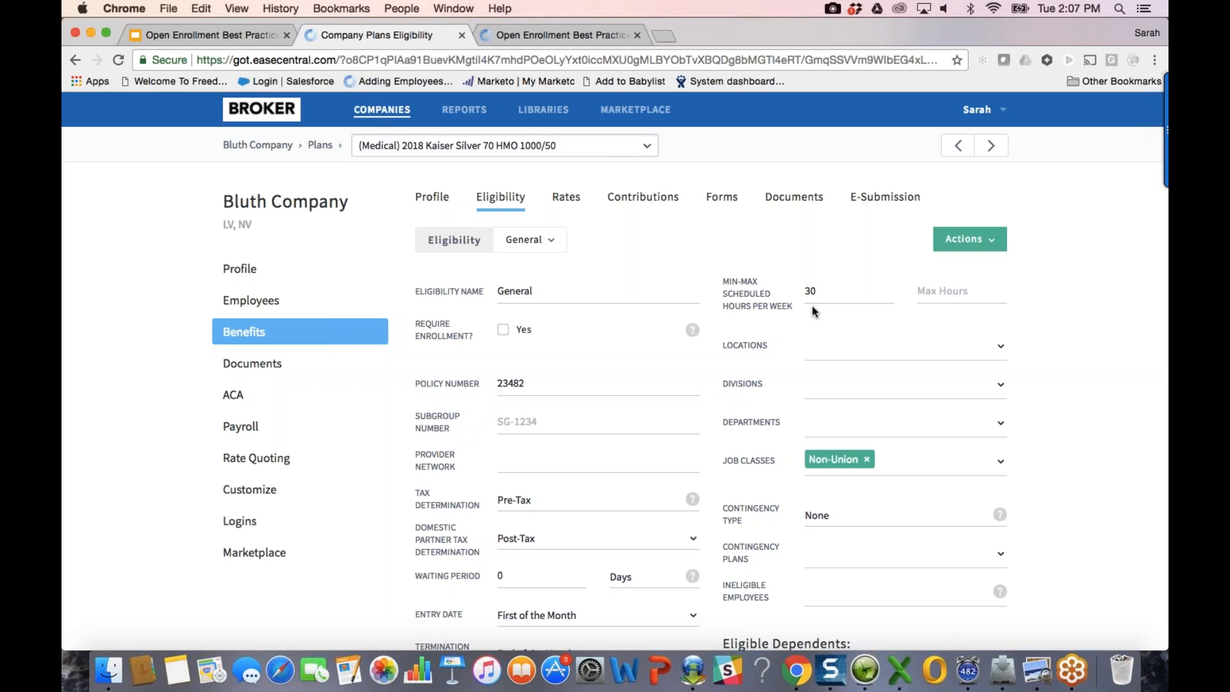
pyautogui.scroll(-3, 615, 371)
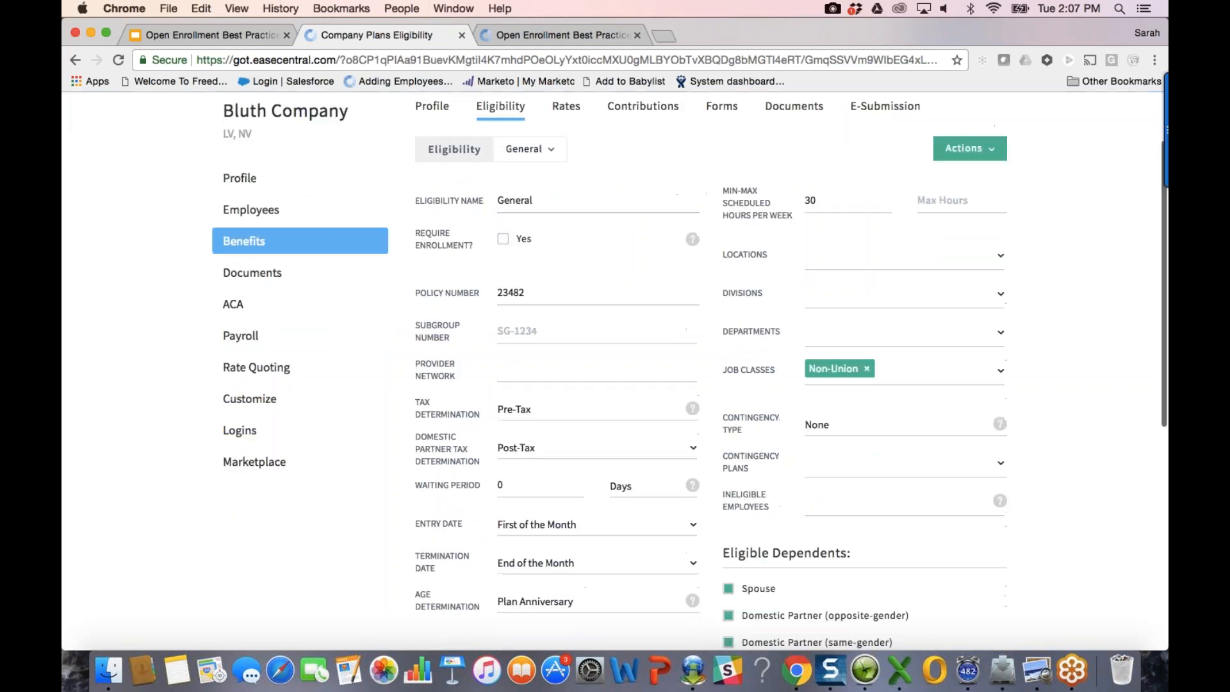
pyautogui.scroll(3, 592, 152)
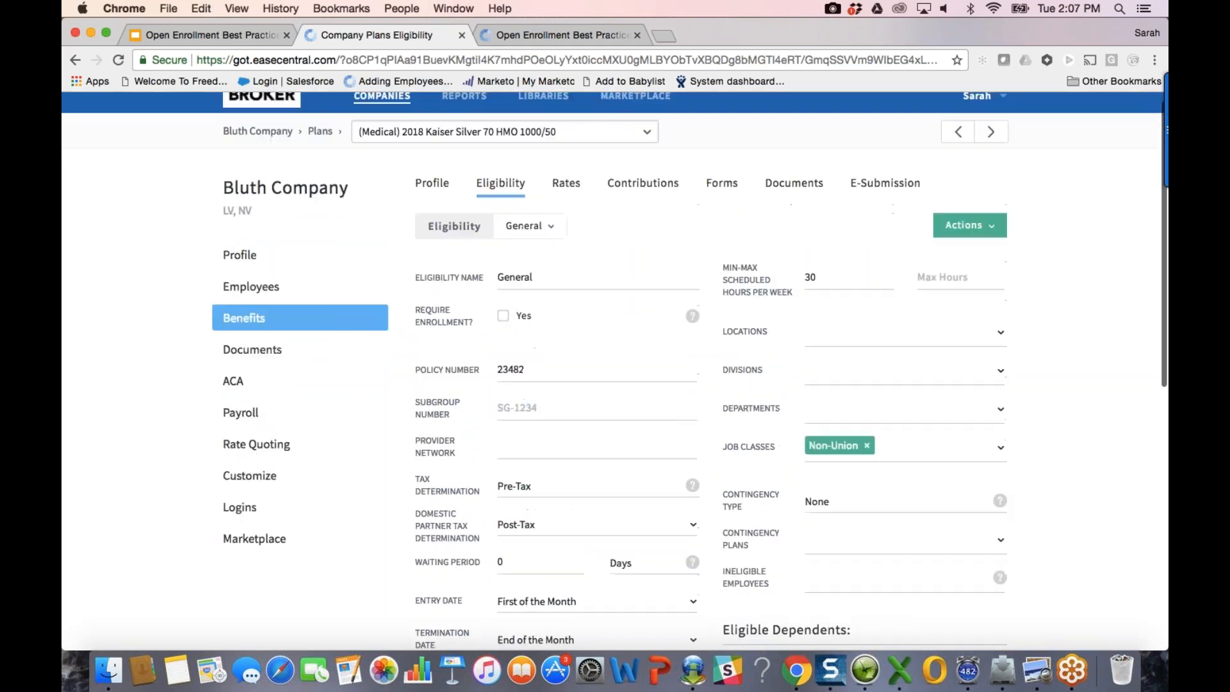
# Step: Begin setting rates from a library with an effective date of 09/01/2017
pyautogui.click(566, 185)
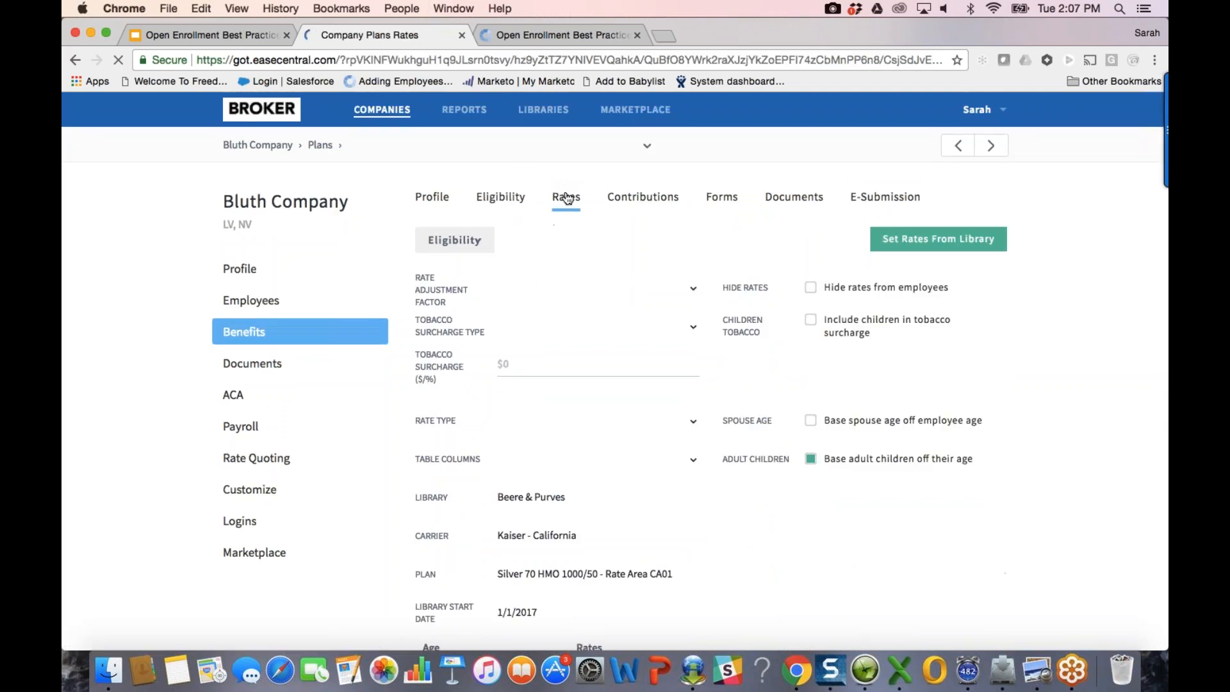
pyautogui.scroll(-2, 614, 394)
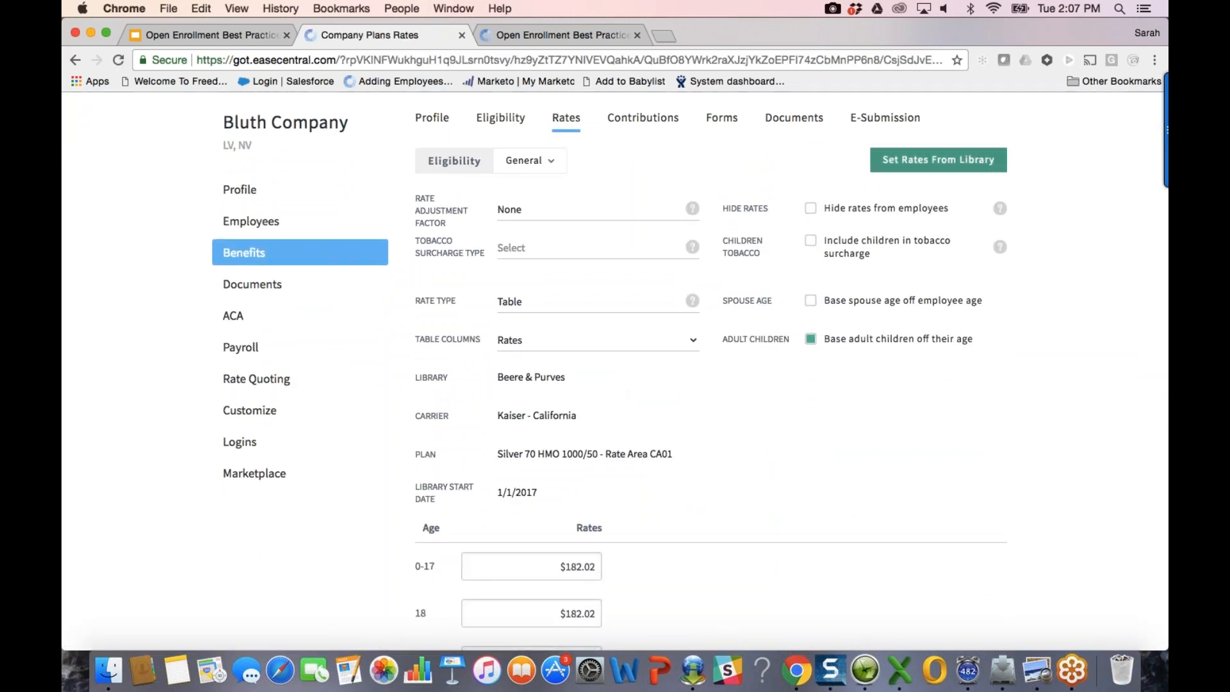
pyautogui.click(960, 168)
pyautogui.click(550, 300)
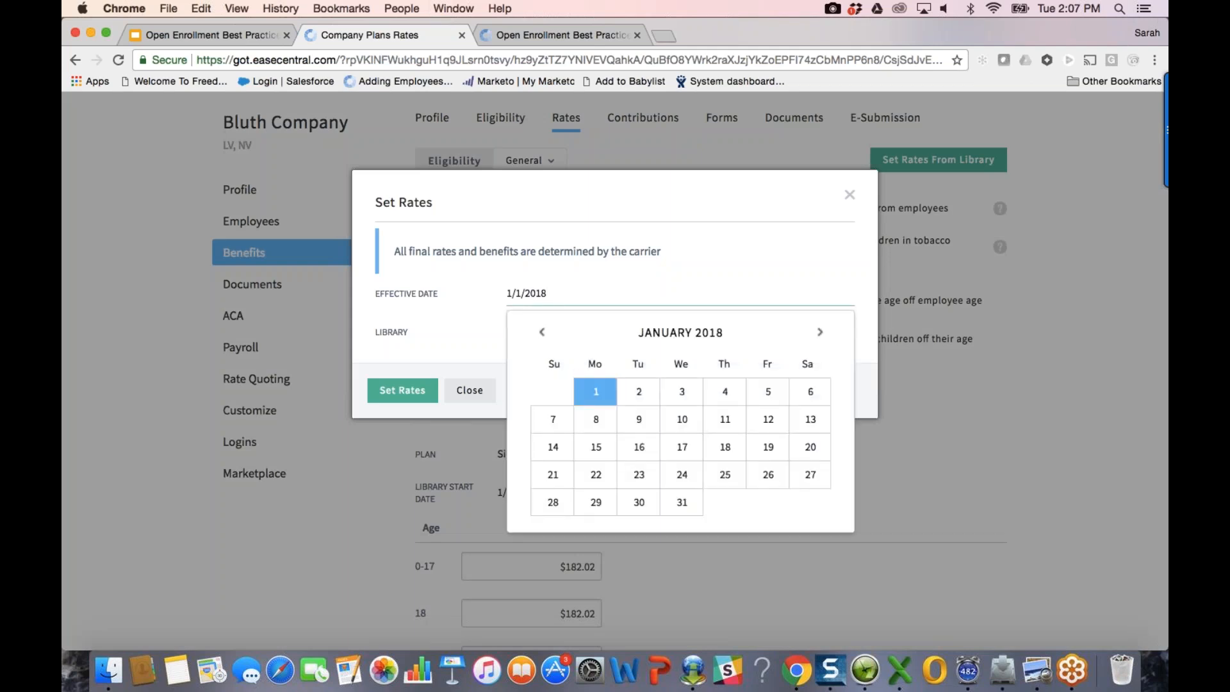
pyautogui.click(541, 332)
pyautogui.click(542, 332)
pyautogui.click(542, 332)
pyautogui.click(541, 331)
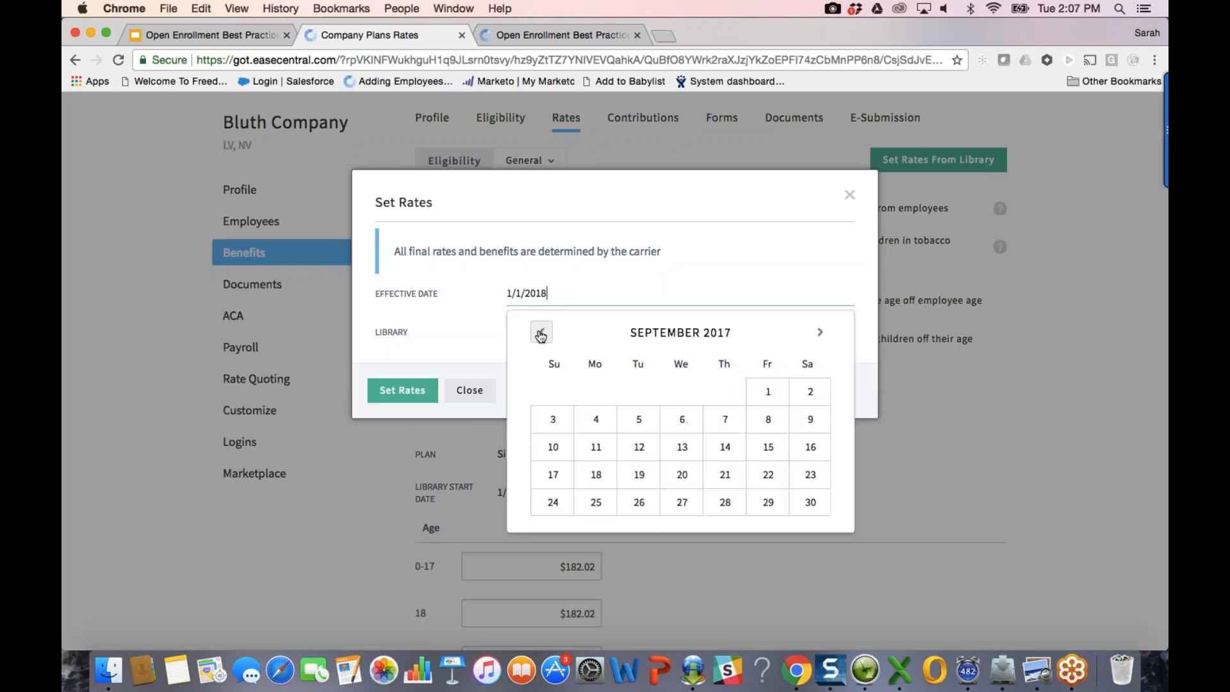
pyautogui.click(775, 394)
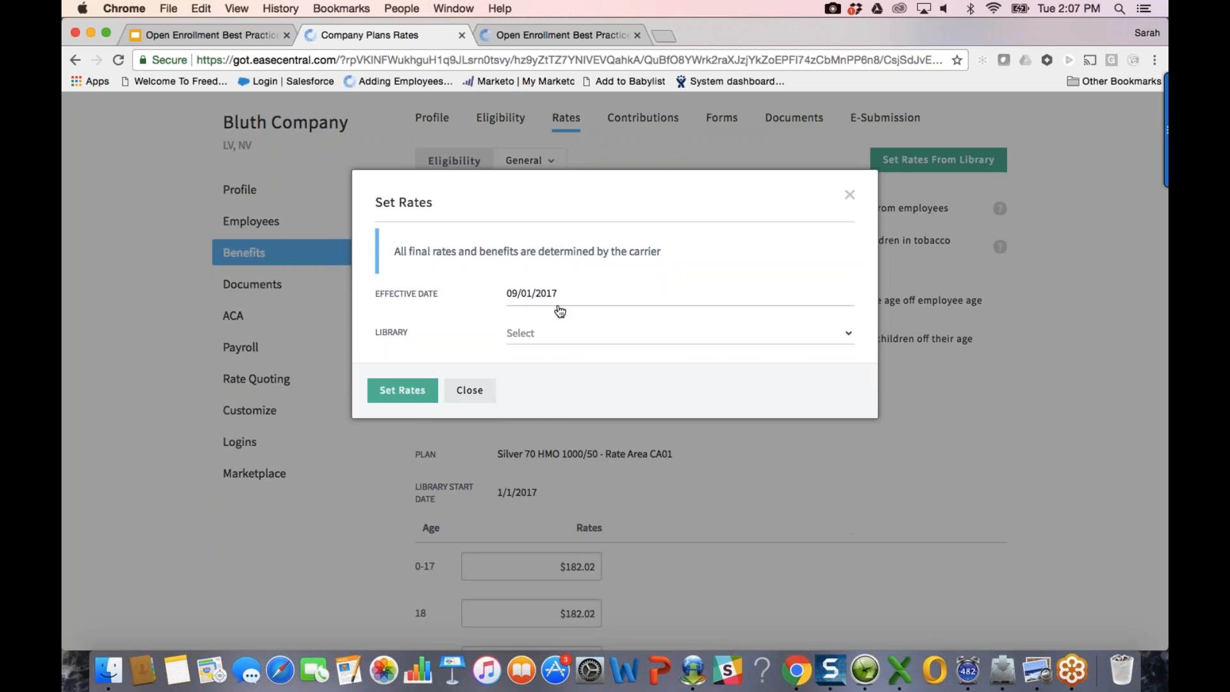
# Step: Choose the Beere & Purves library, Medical, California, Kaiser, rate area CA01
pyautogui.click(546, 337)
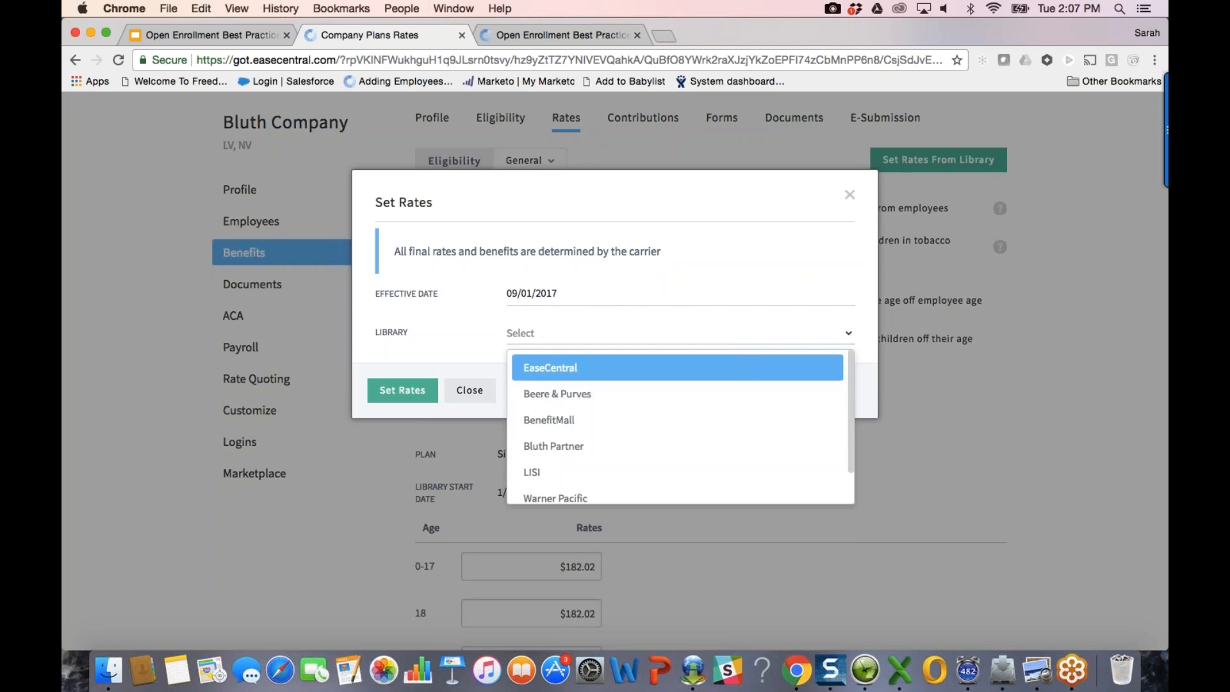
pyautogui.click(574, 395)
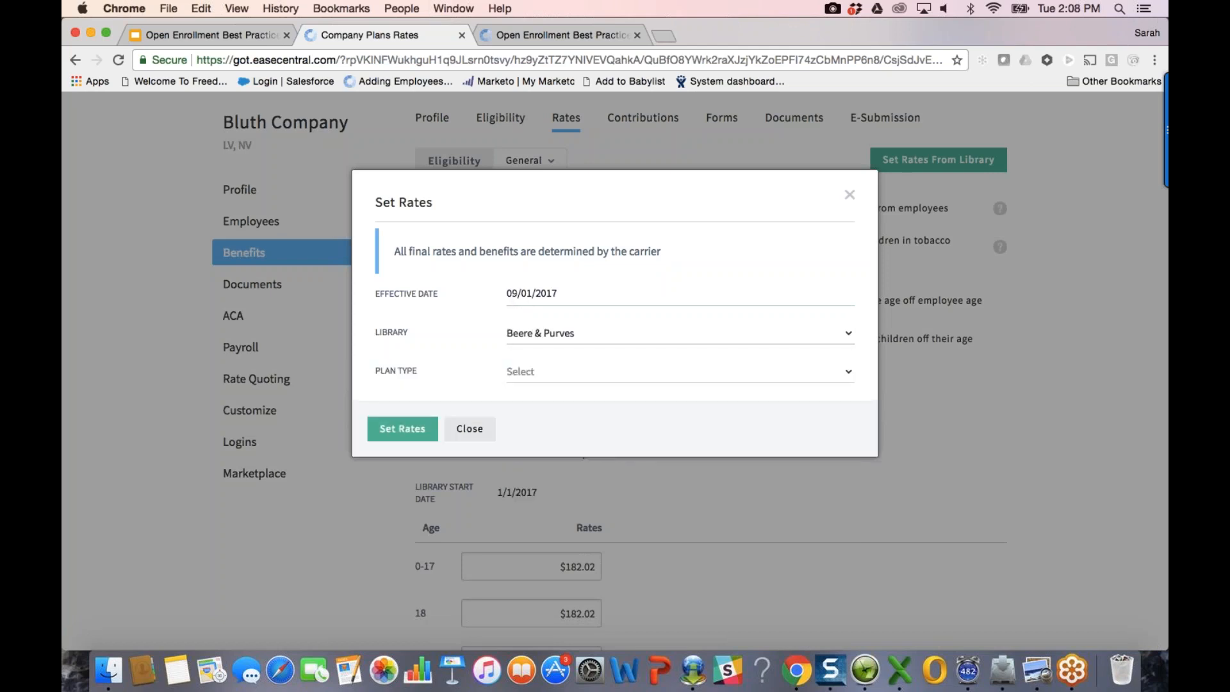
pyautogui.click(527, 371)
pyautogui.click(541, 405)
pyautogui.click(541, 410)
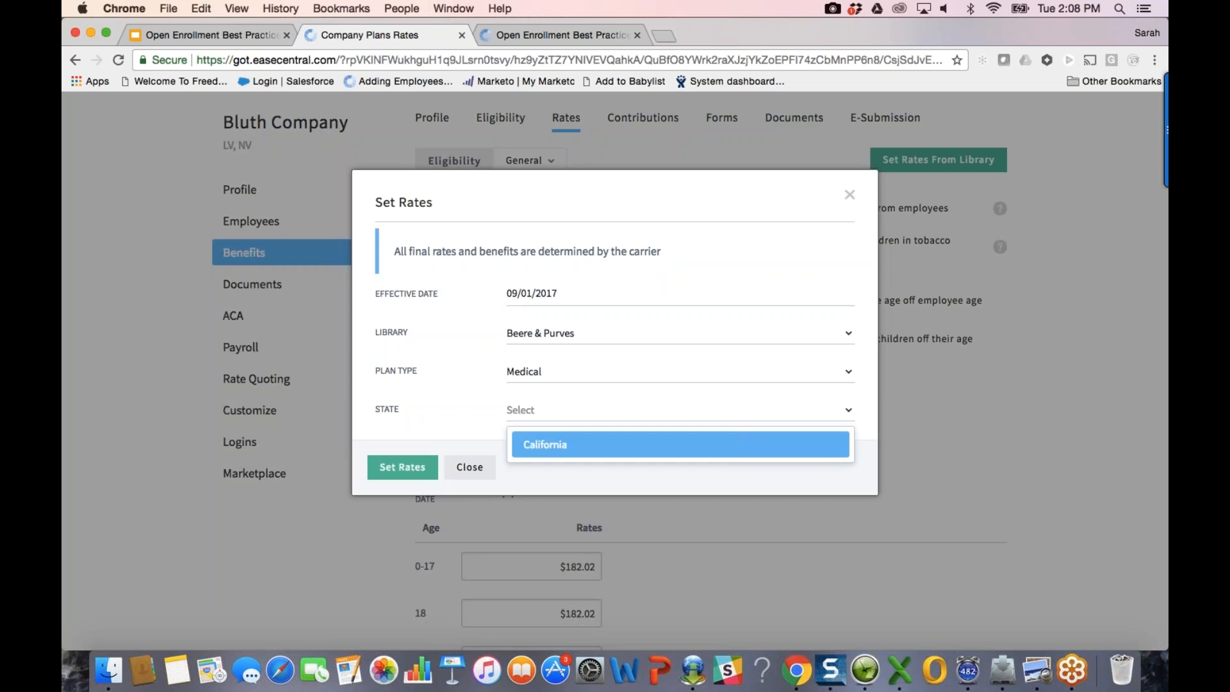
pyautogui.click(542, 444)
pyautogui.click(542, 447)
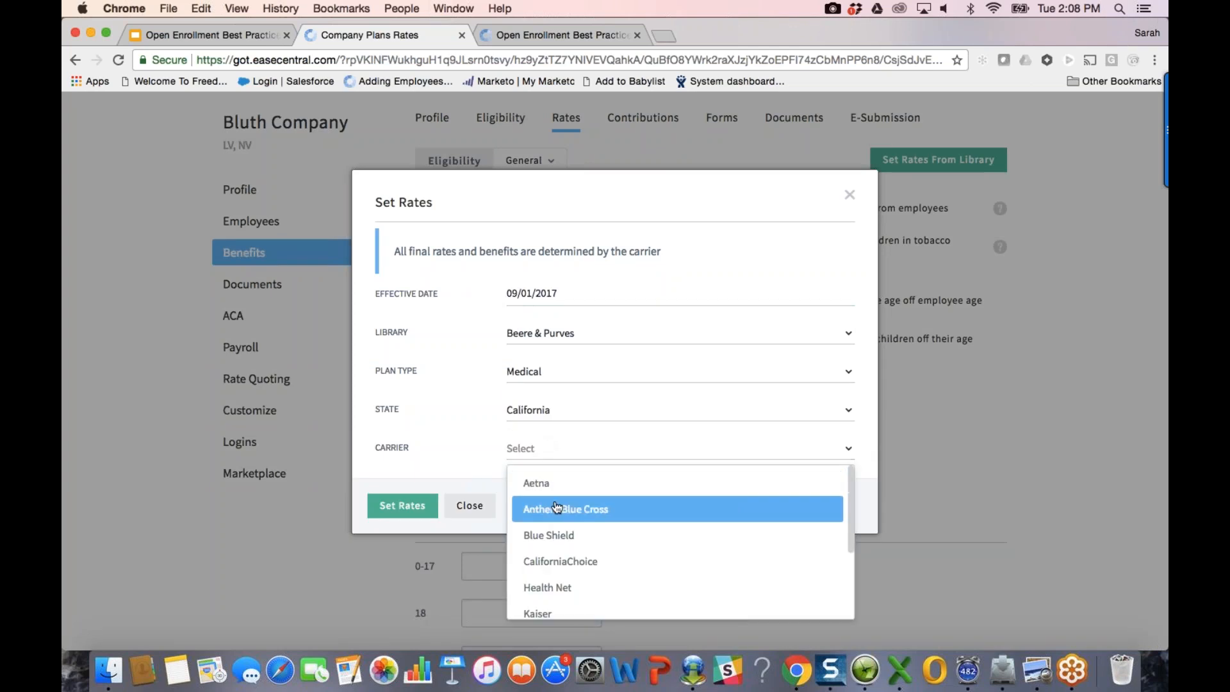
pyautogui.click(545, 609)
pyautogui.click(546, 486)
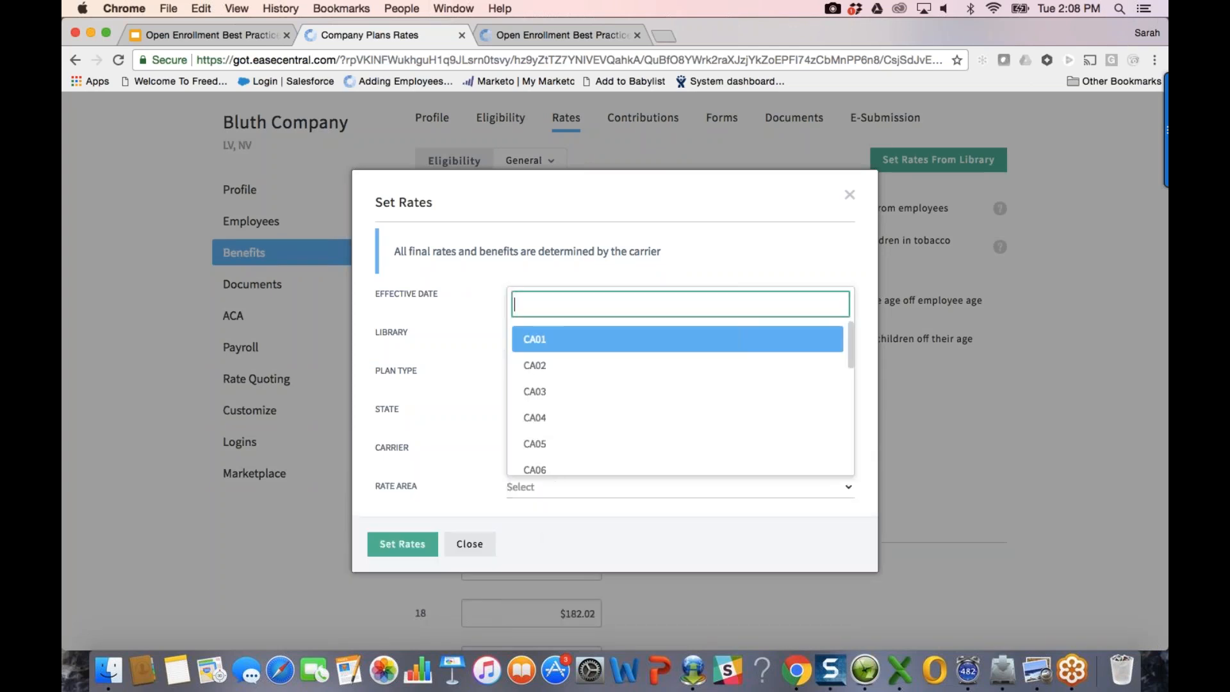
pyautogui.press('Return')
# Step: Pick Group category and the Silver 70 HMO 1000/50 plan, then apply the rates
pyautogui.click(537, 515)
pyautogui.click(551, 561)
pyautogui.click(552, 563)
pyautogui.write('sil')
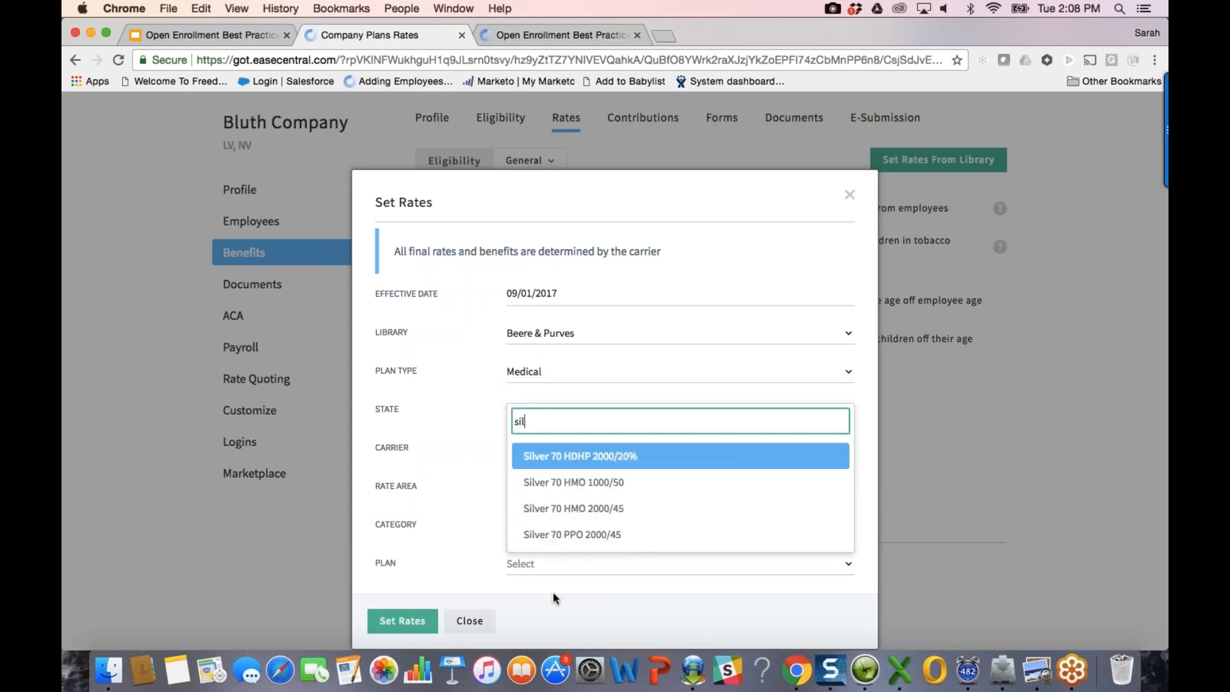
pyautogui.click(616, 486)
pyautogui.click(404, 621)
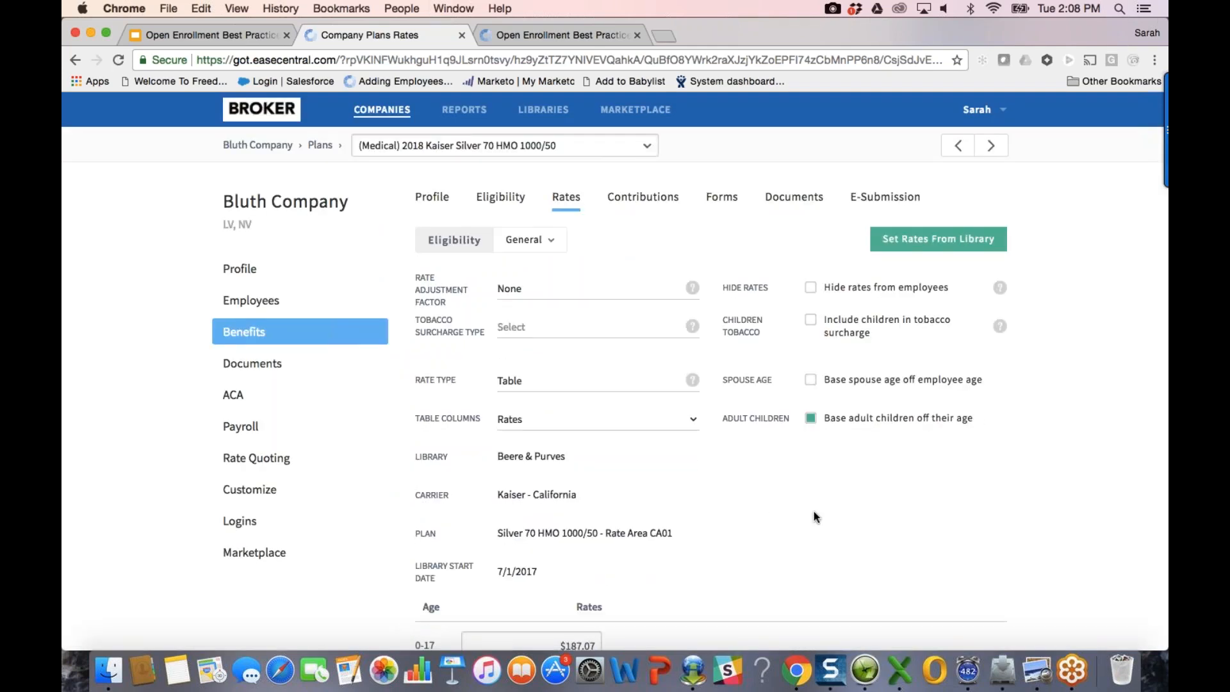
pyautogui.scroll(-3, 815, 517)
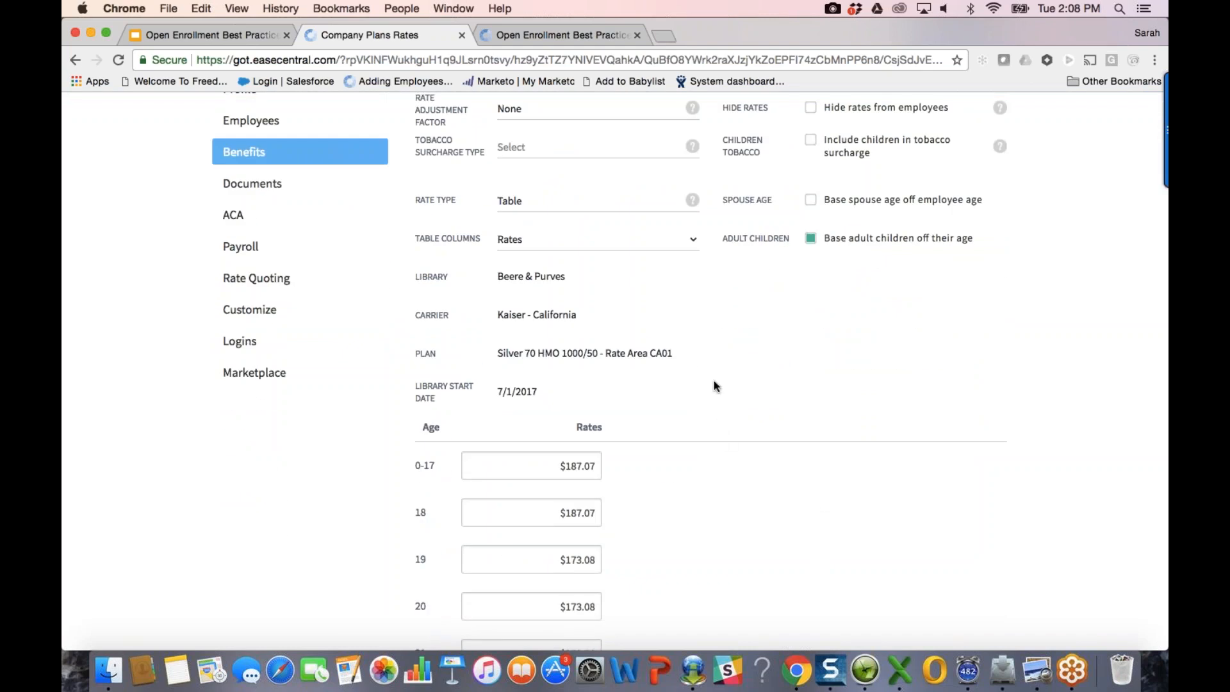
pyautogui.scroll(1, 715, 385)
pyautogui.scroll(3, 716, 385)
pyautogui.scroll(-1, 716, 385)
# Step: Review the plan's employer contributions, then go to its enrollment forms
pyautogui.click(642, 197)
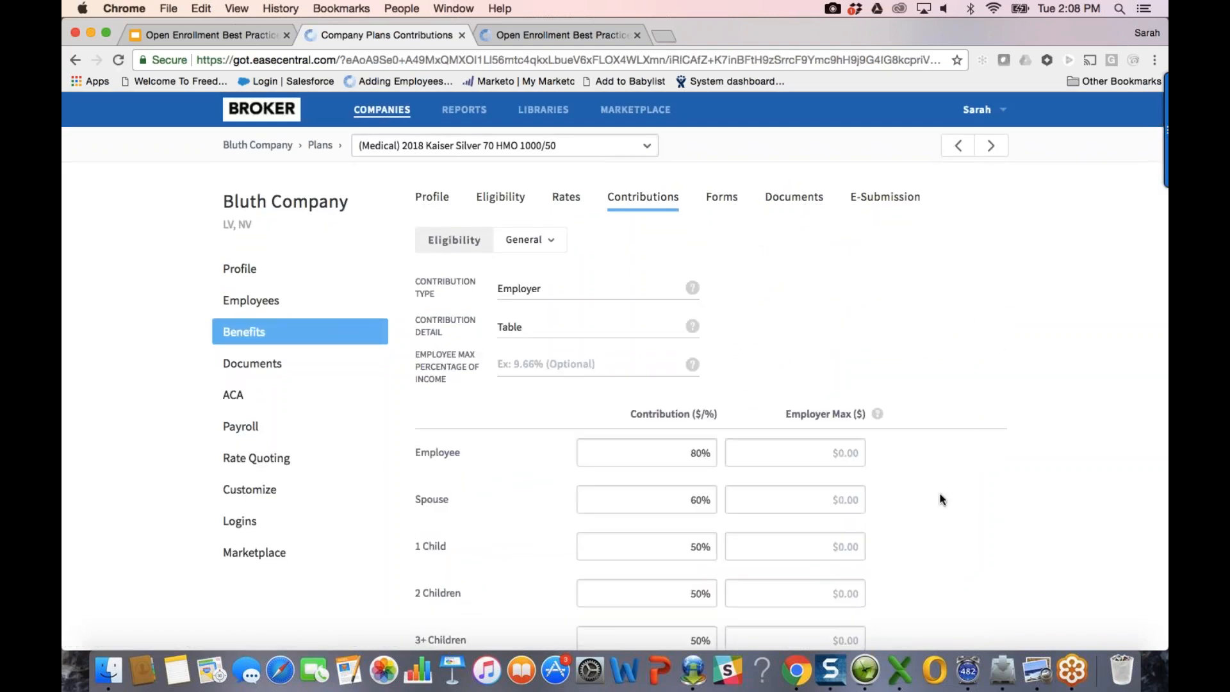
pyautogui.scroll(-2, 940, 493)
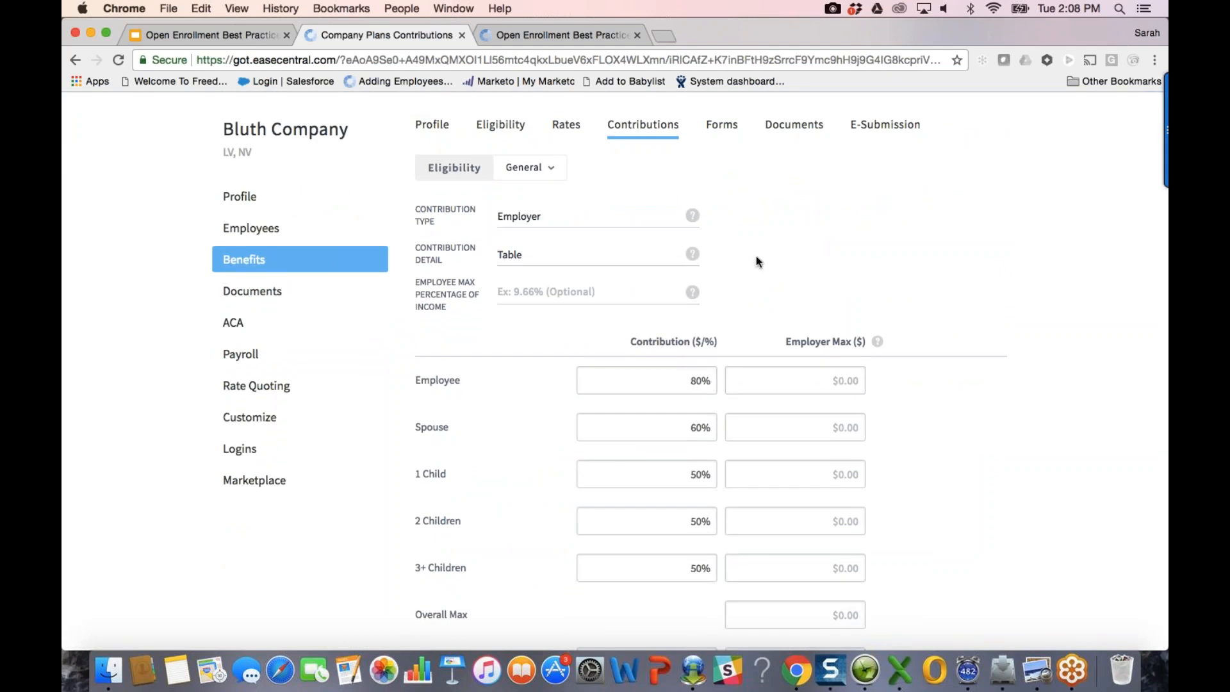
pyautogui.click(729, 125)
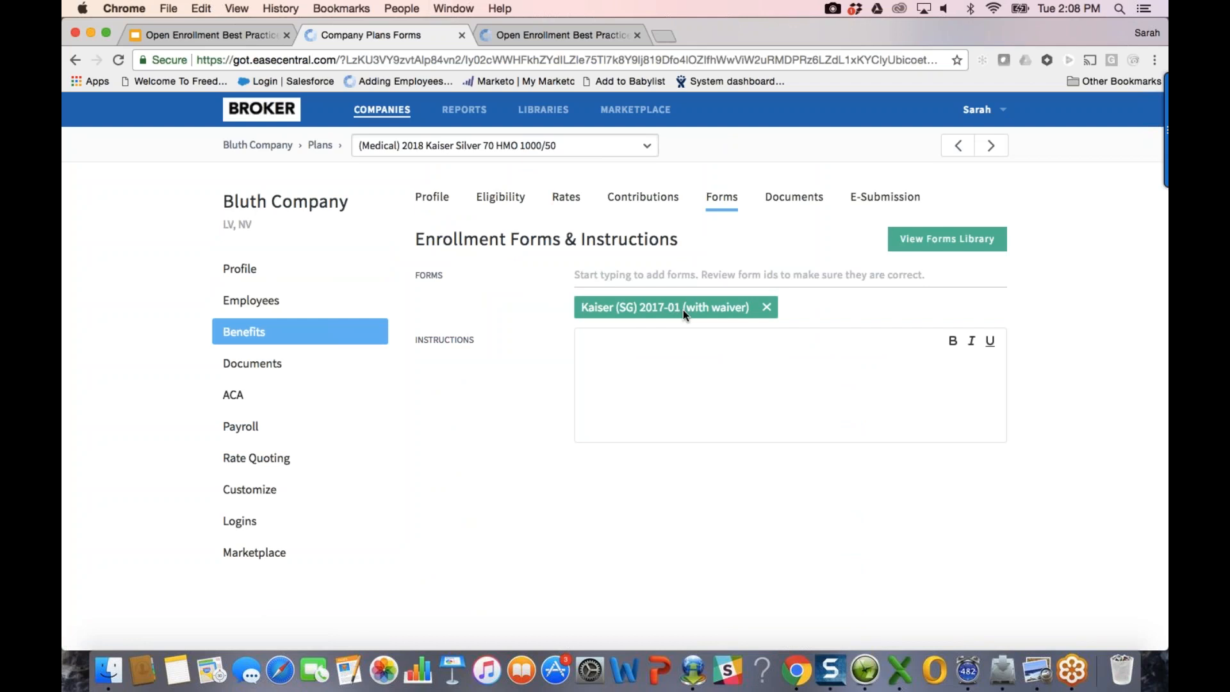
# Step: Search 'kaiser (sg' and attach the Kaiser (SG) 2017-01 (with waiver) form
pyautogui.click(690, 271)
pyautogui.write('kaiser (sg')
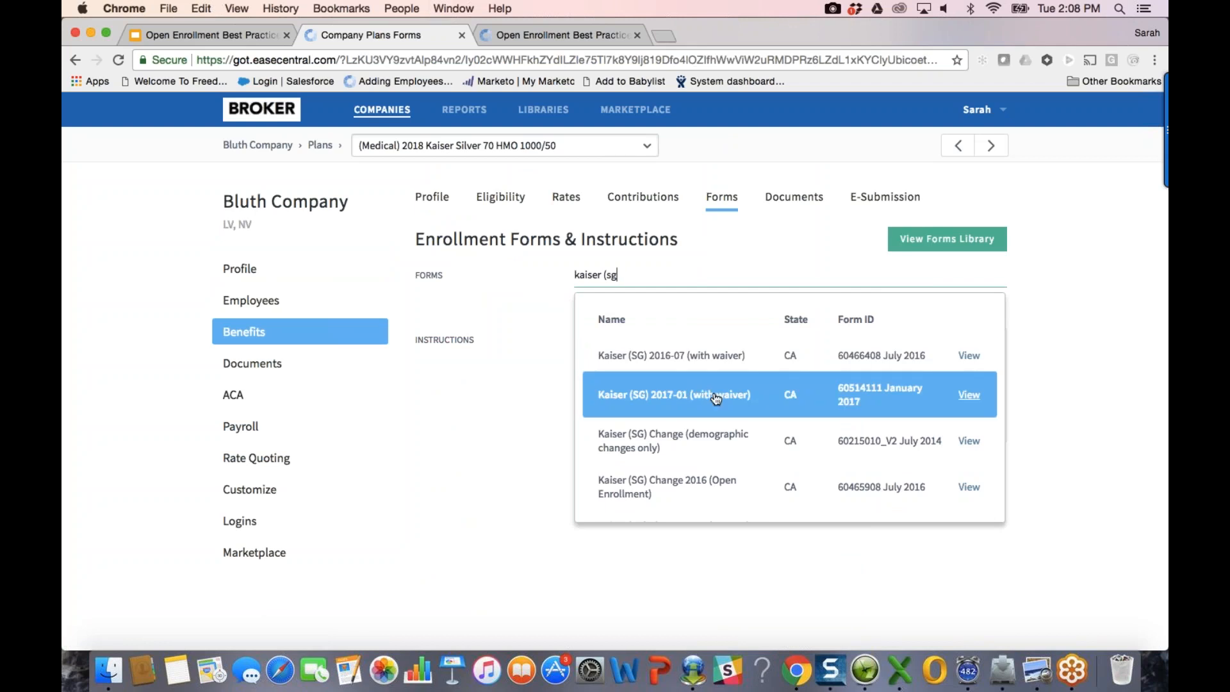
pyautogui.press('Return')
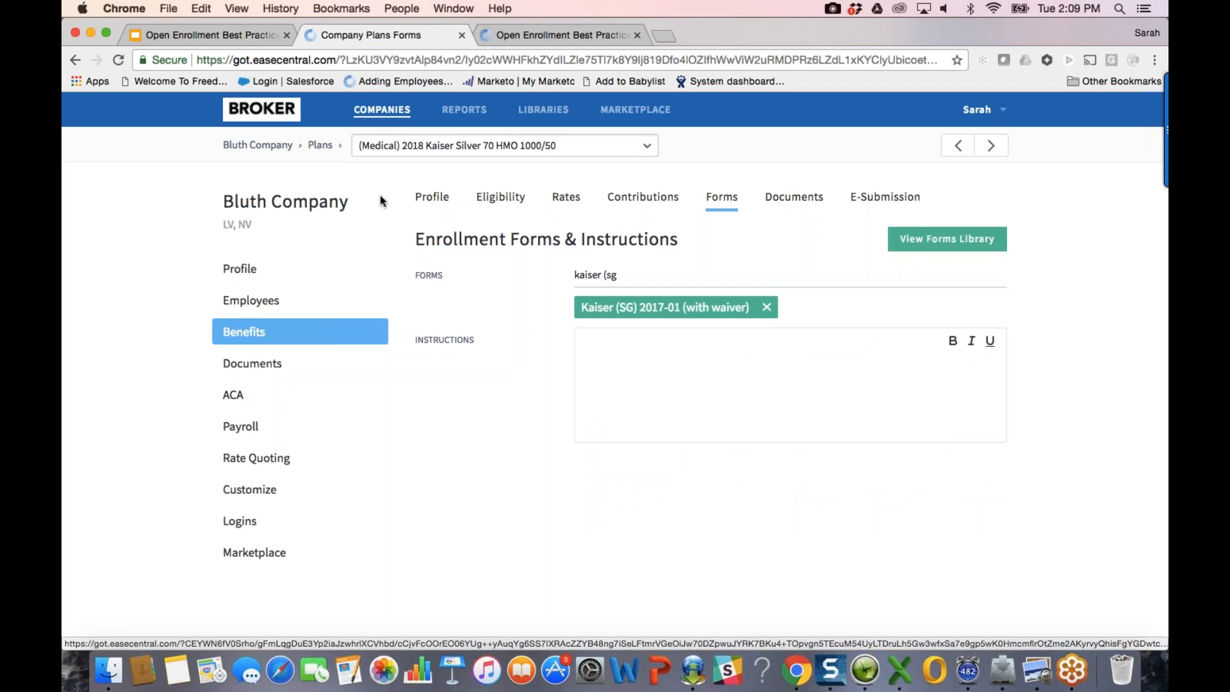
pyautogui.click(441, 207)
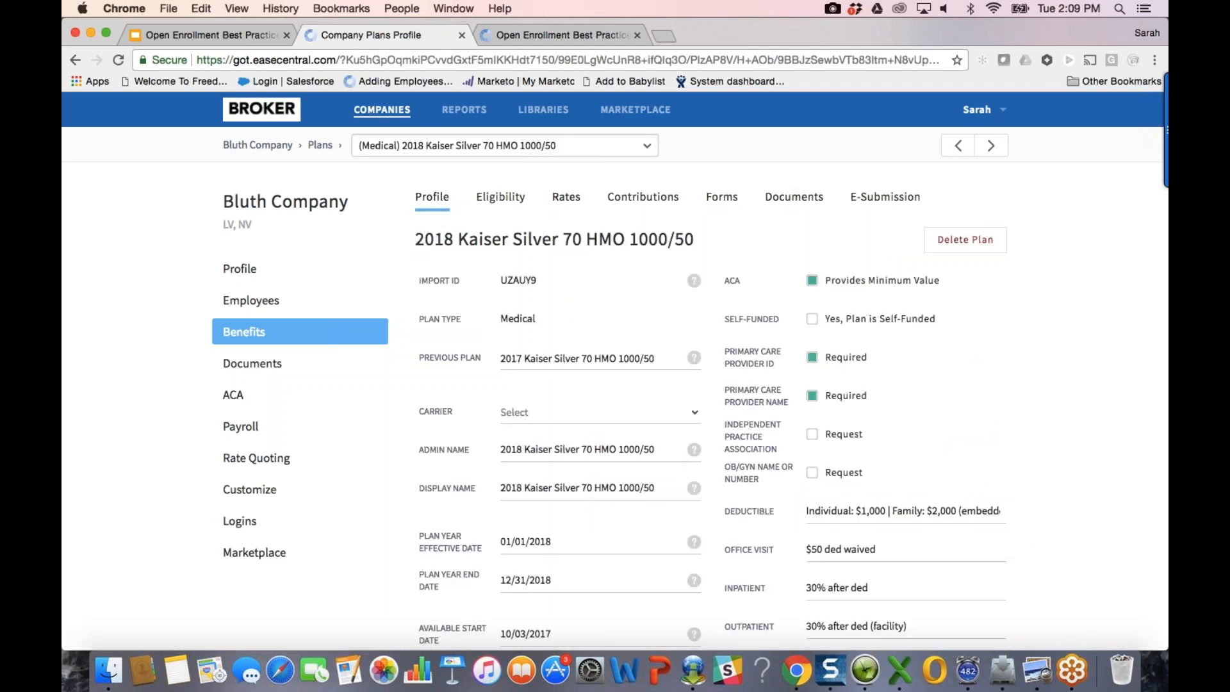
# Step: Review the 2018 plan's profile and documents, then return to Bluth Company's plans list
pyautogui.scroll(-1, 1045, 525)
pyautogui.scroll(-3, 1043, 522)
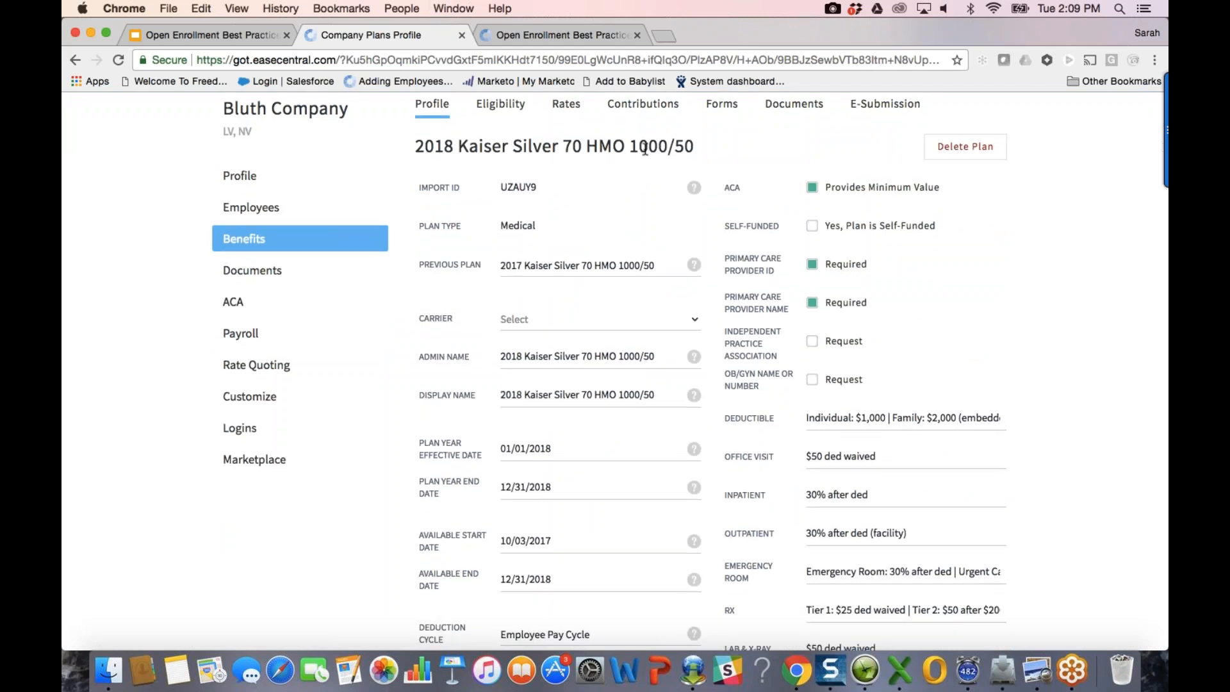
pyautogui.scroll(3, 644, 149)
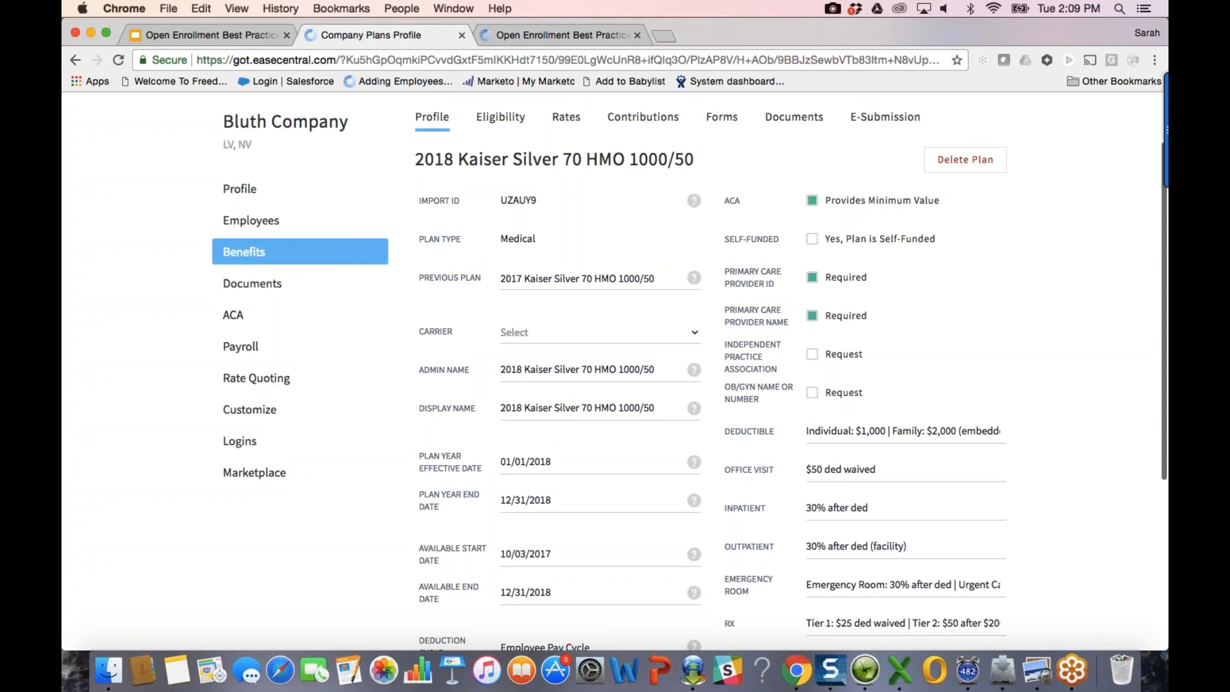
pyautogui.click(795, 197)
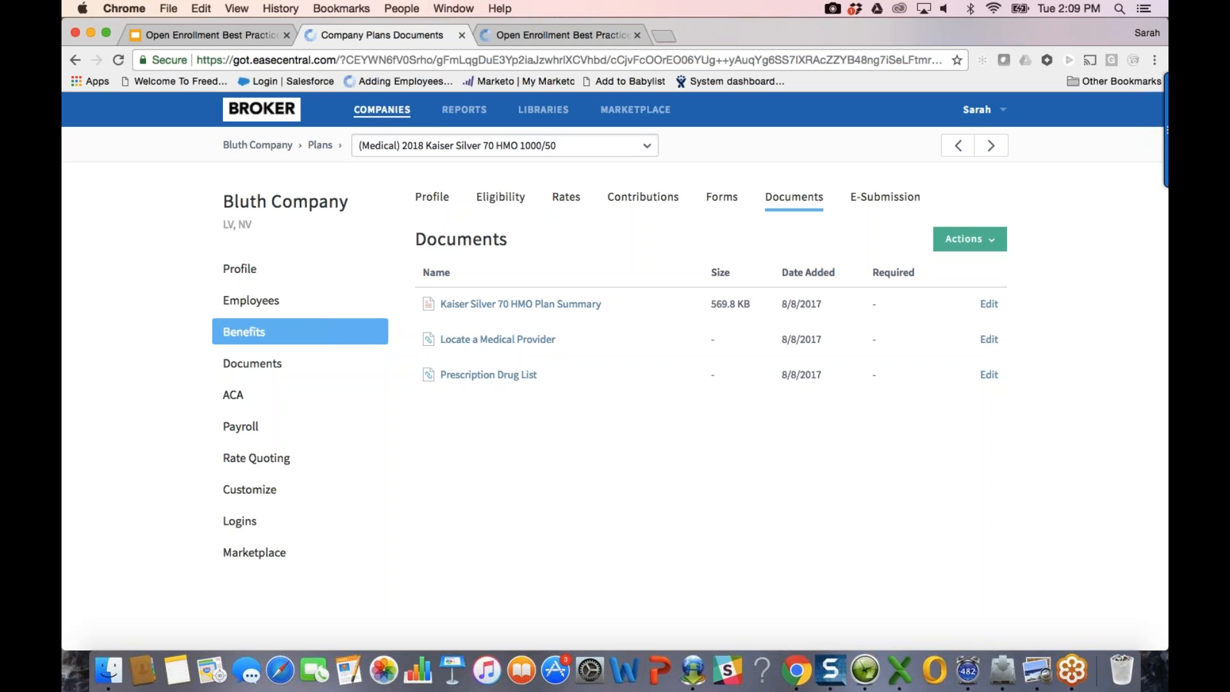
pyautogui.click(368, 332)
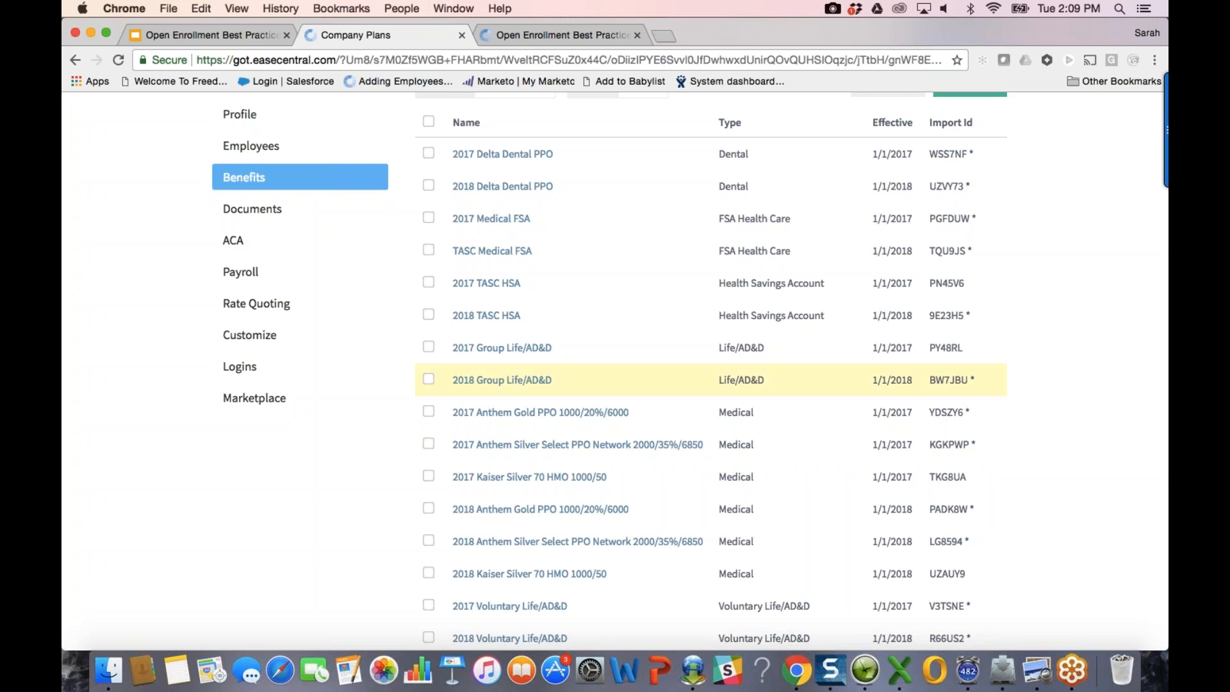
pyautogui.scroll(1, 728, 298)
pyautogui.scroll(3, 729, 297)
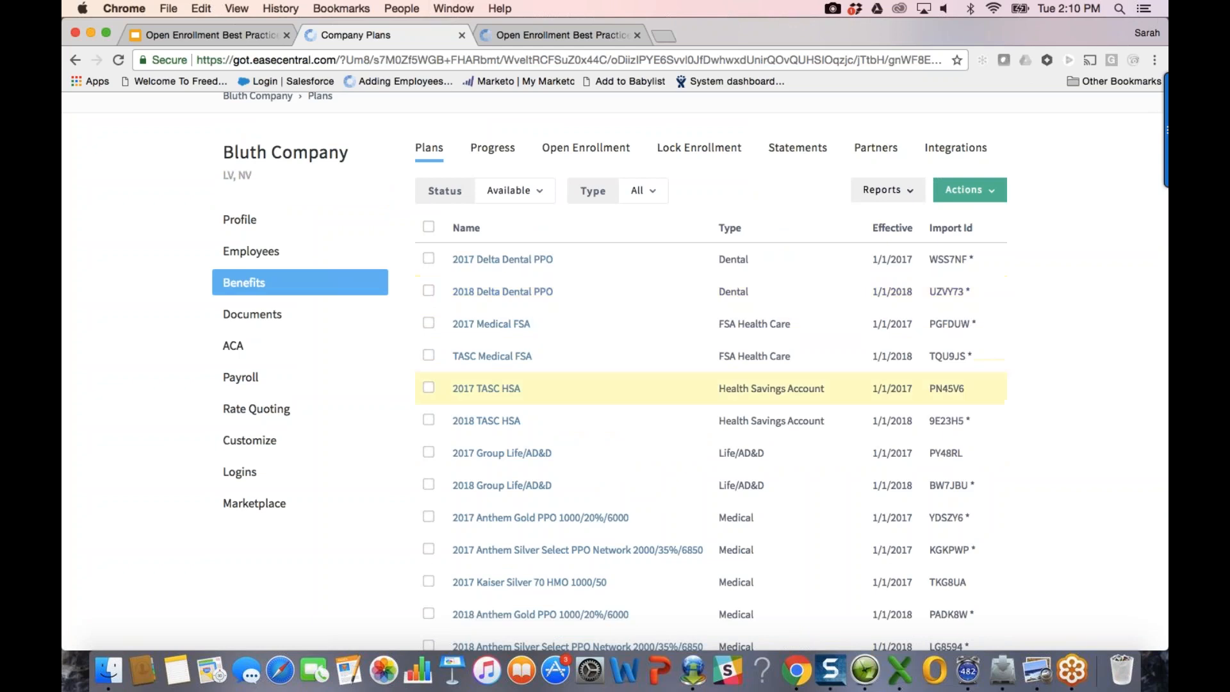
pyautogui.scroll(-2, 1043, 481)
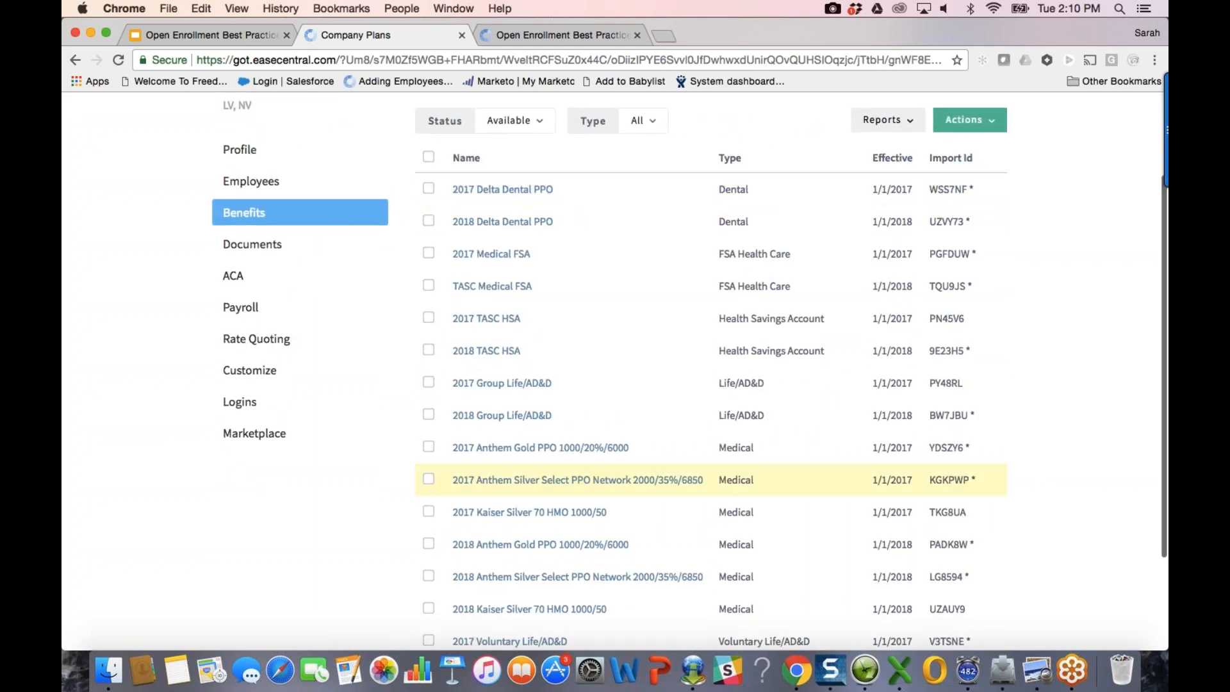
pyautogui.scroll(-3, 1018, 510)
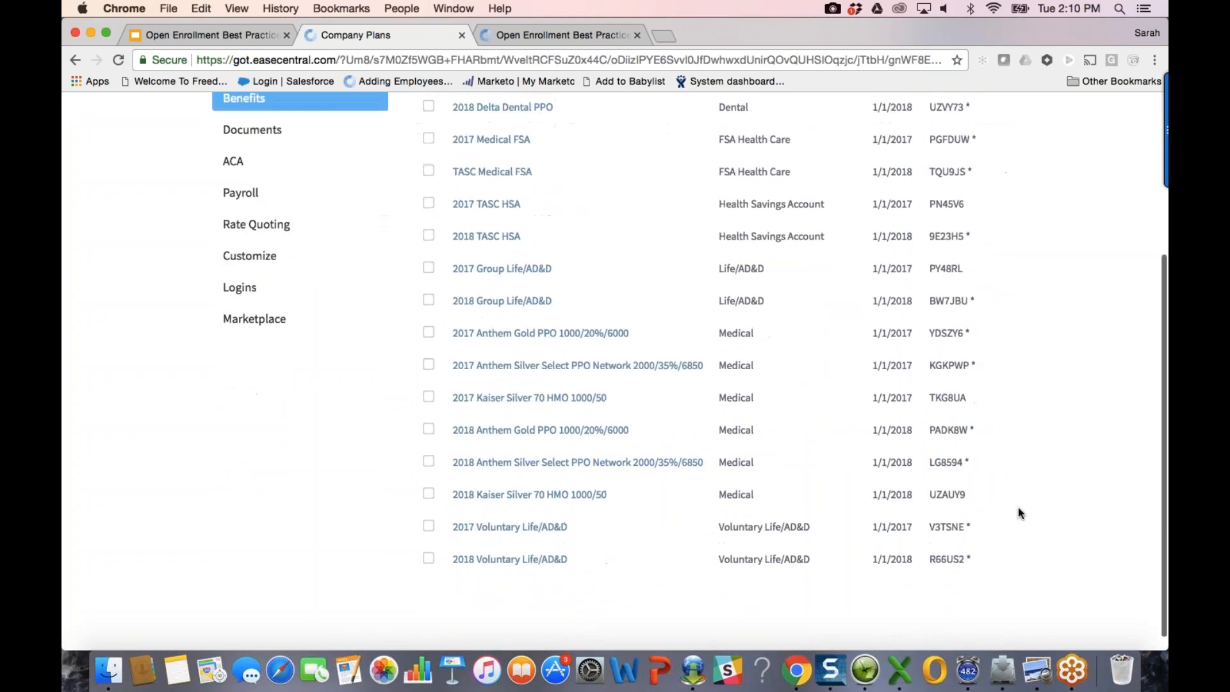
pyautogui.scroll(5, 1019, 510)
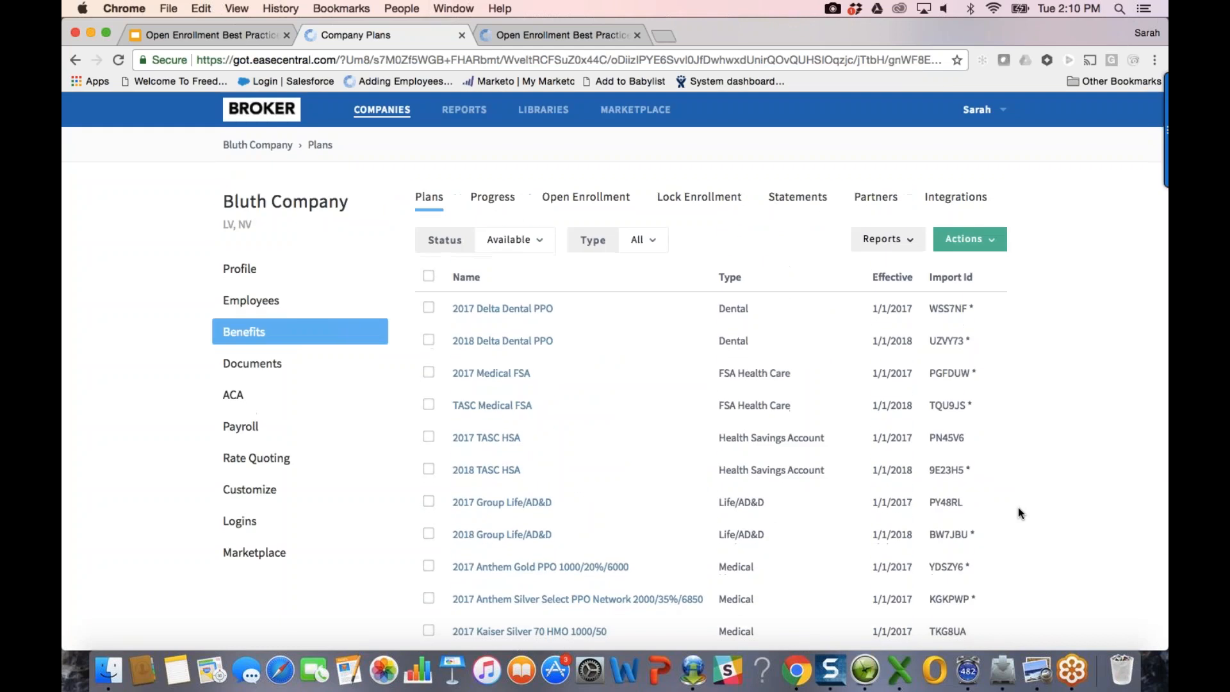
# Step: Set the open enrollment start date to August 8, 2017
pyautogui.click(602, 199)
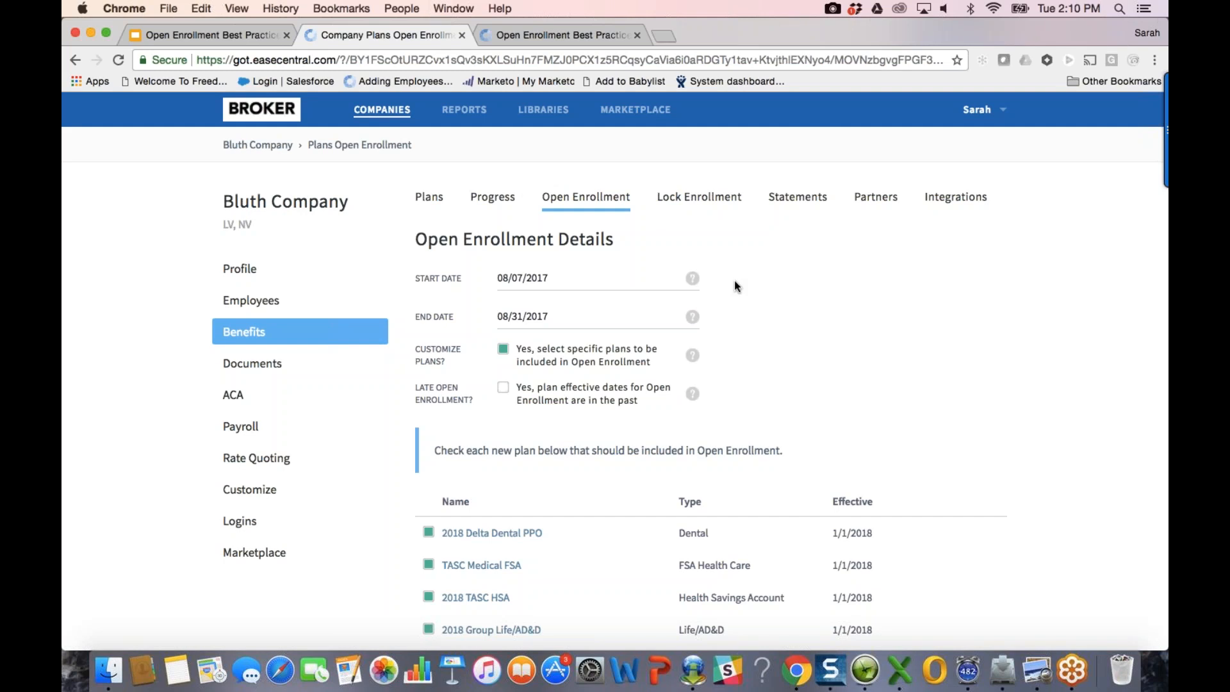
pyautogui.click(587, 282)
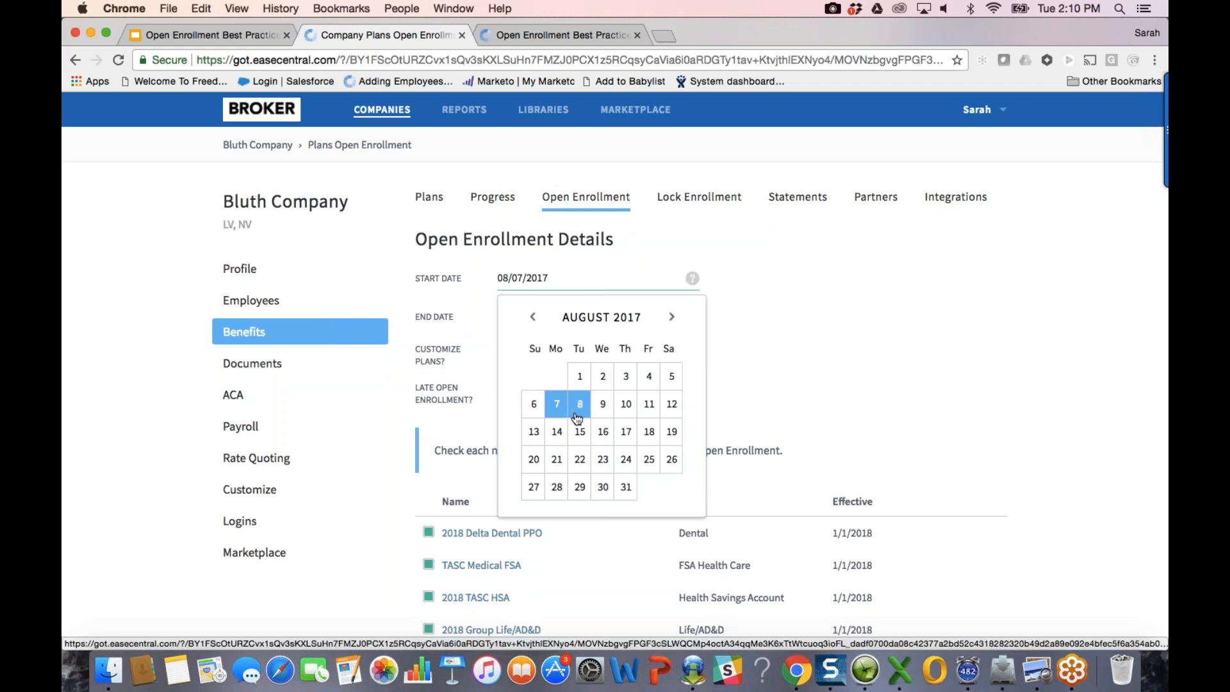
pyautogui.click(559, 426)
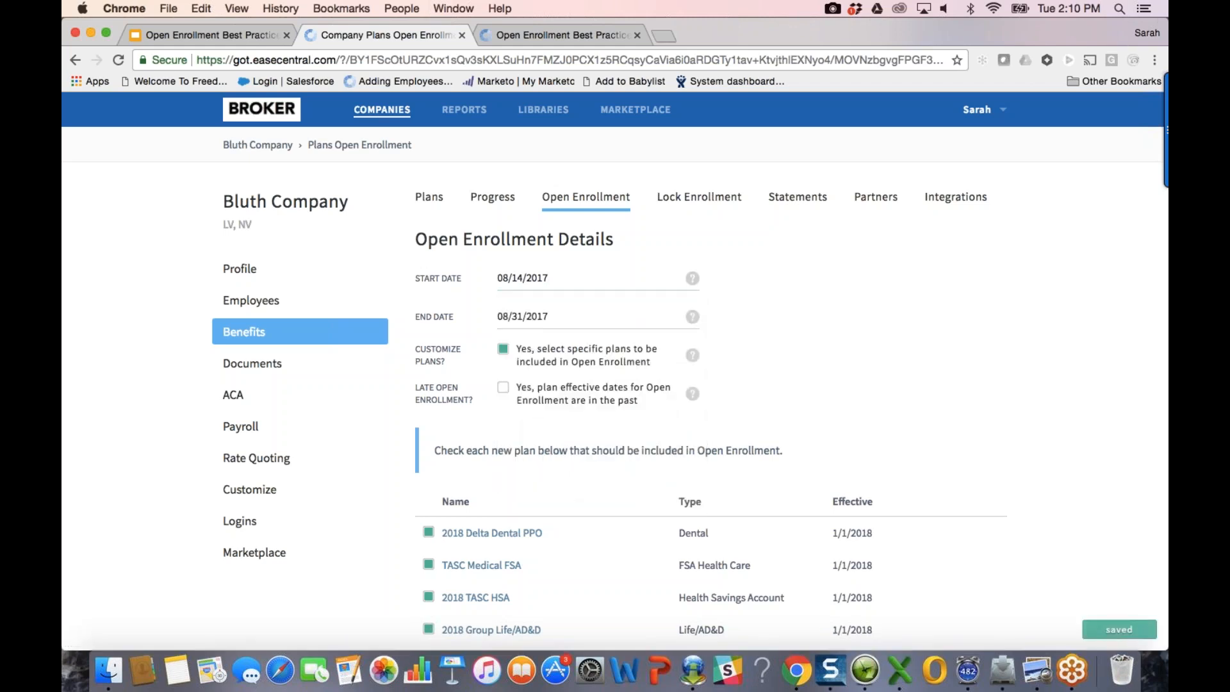
pyautogui.click(519, 278)
pyautogui.click(555, 402)
pyautogui.click(627, 284)
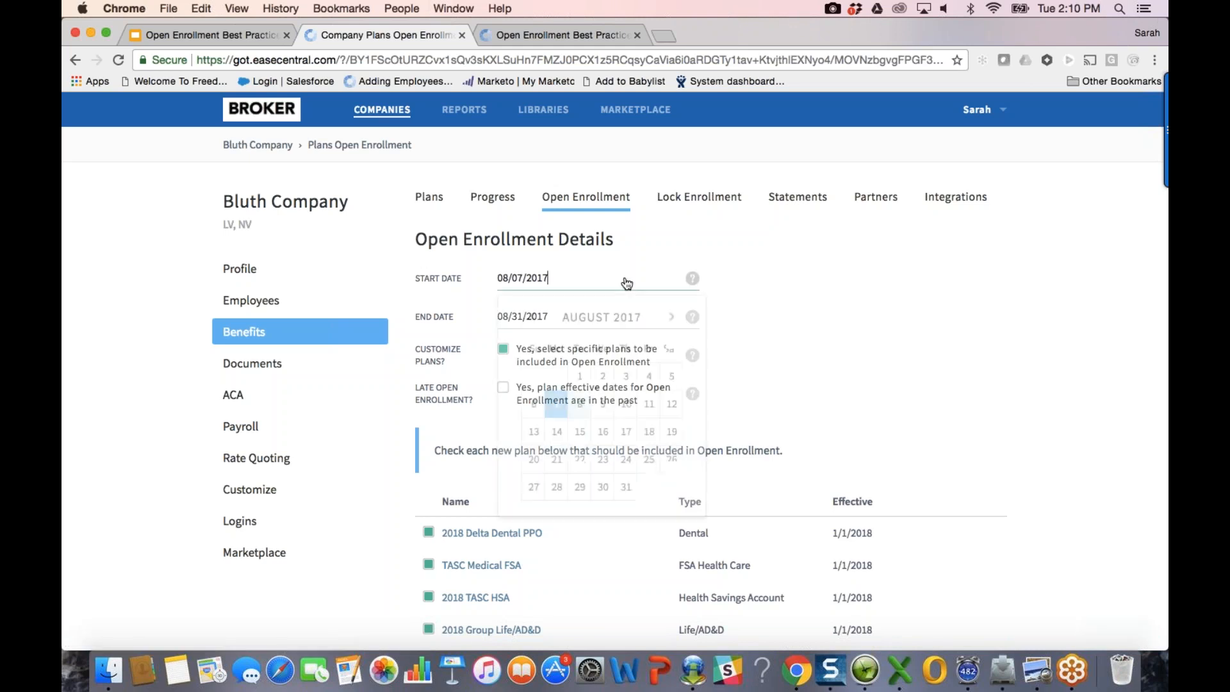
pyautogui.click(581, 402)
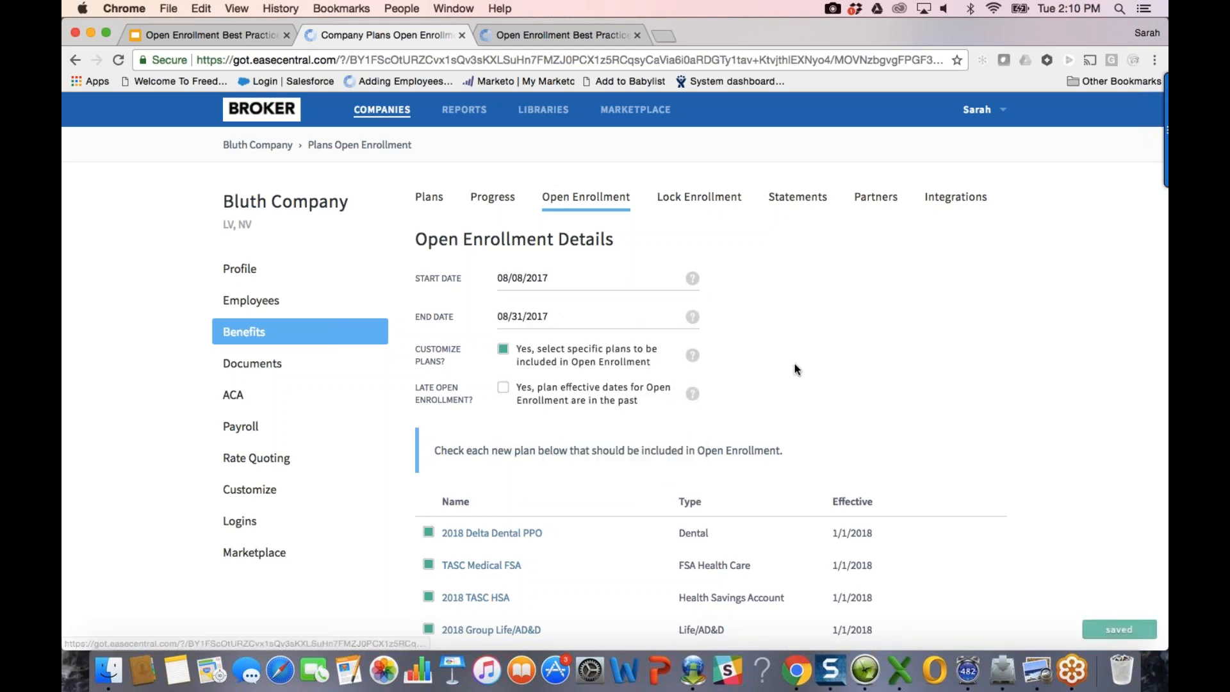
pyautogui.scroll(-1, 796, 370)
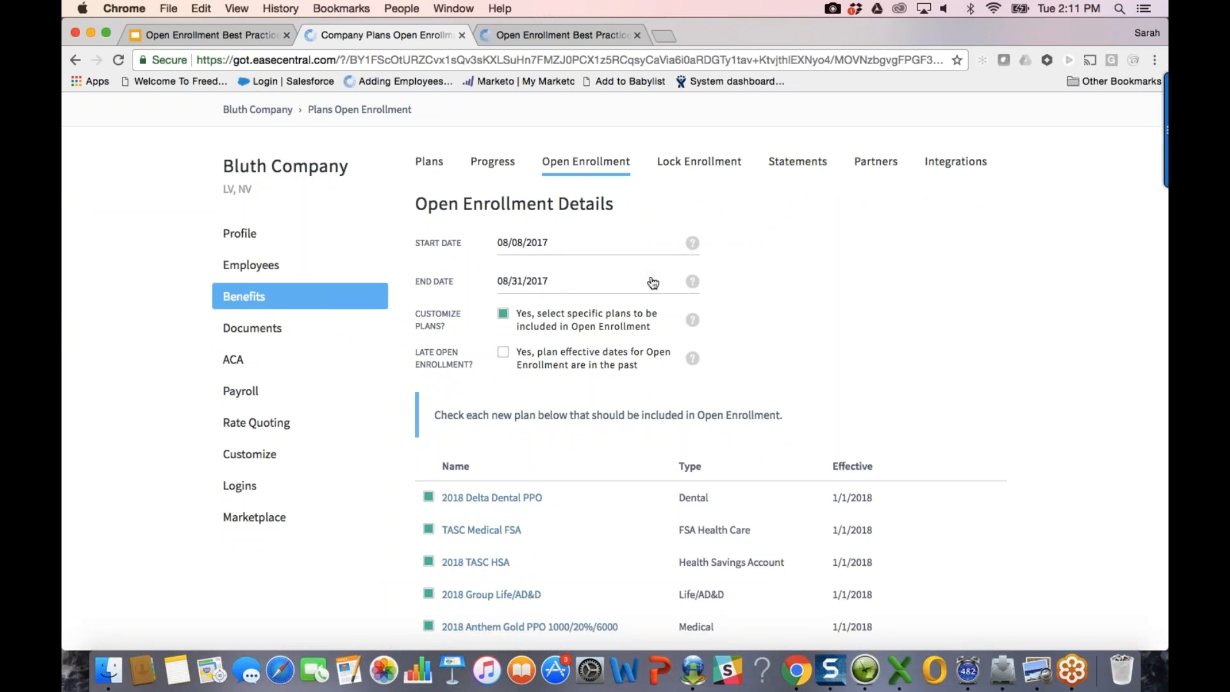
# Step: Tick 2018 Kaiser Silver 70 HMO 1000/50 in the open enrollment plan list
pyautogui.scroll(-1, 846, 340)
pyautogui.scroll(-2, 845, 342)
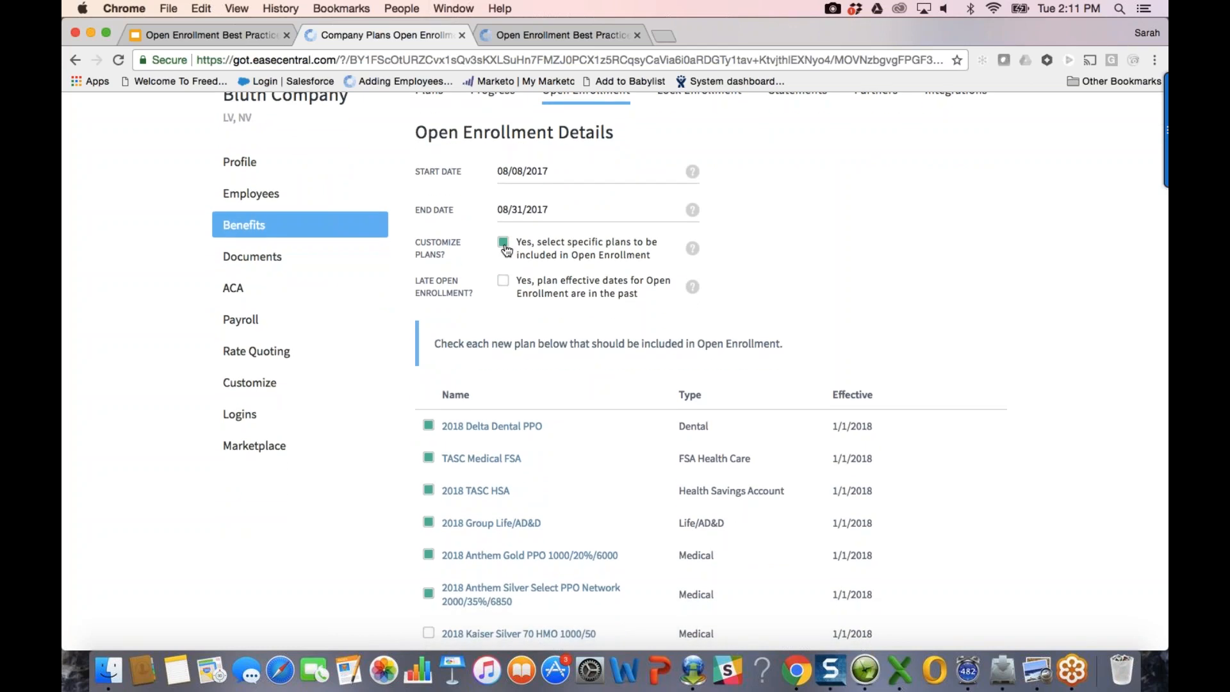
pyautogui.click(504, 245)
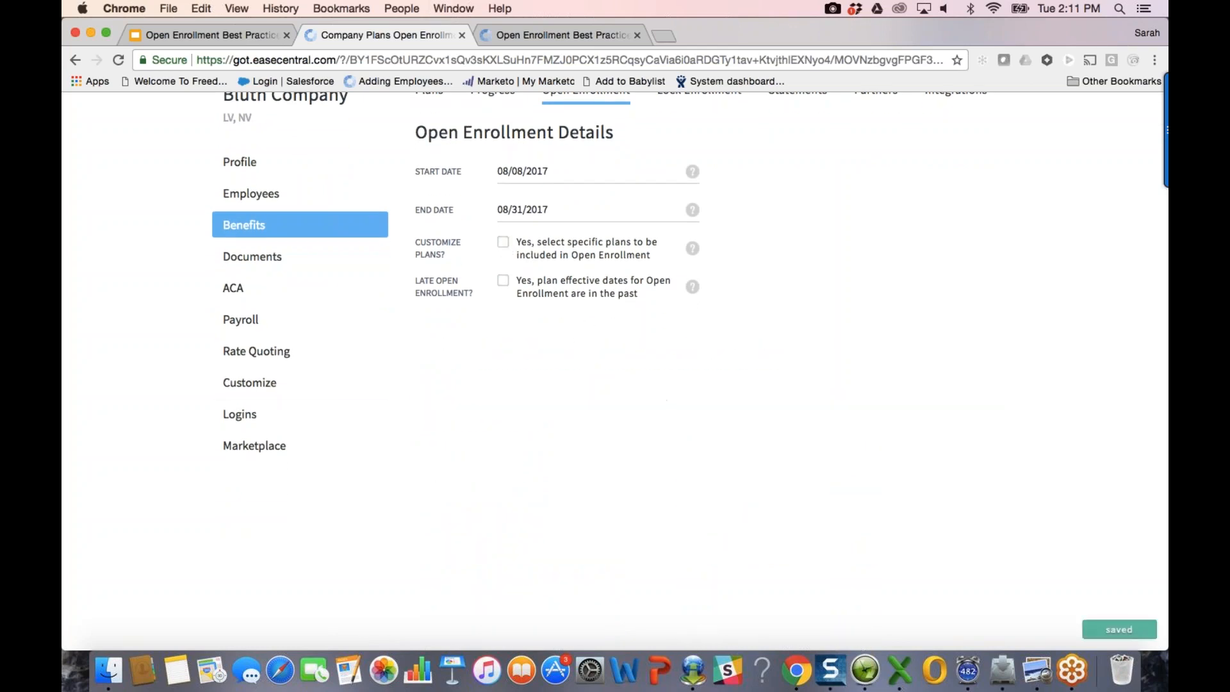
pyautogui.click(502, 242)
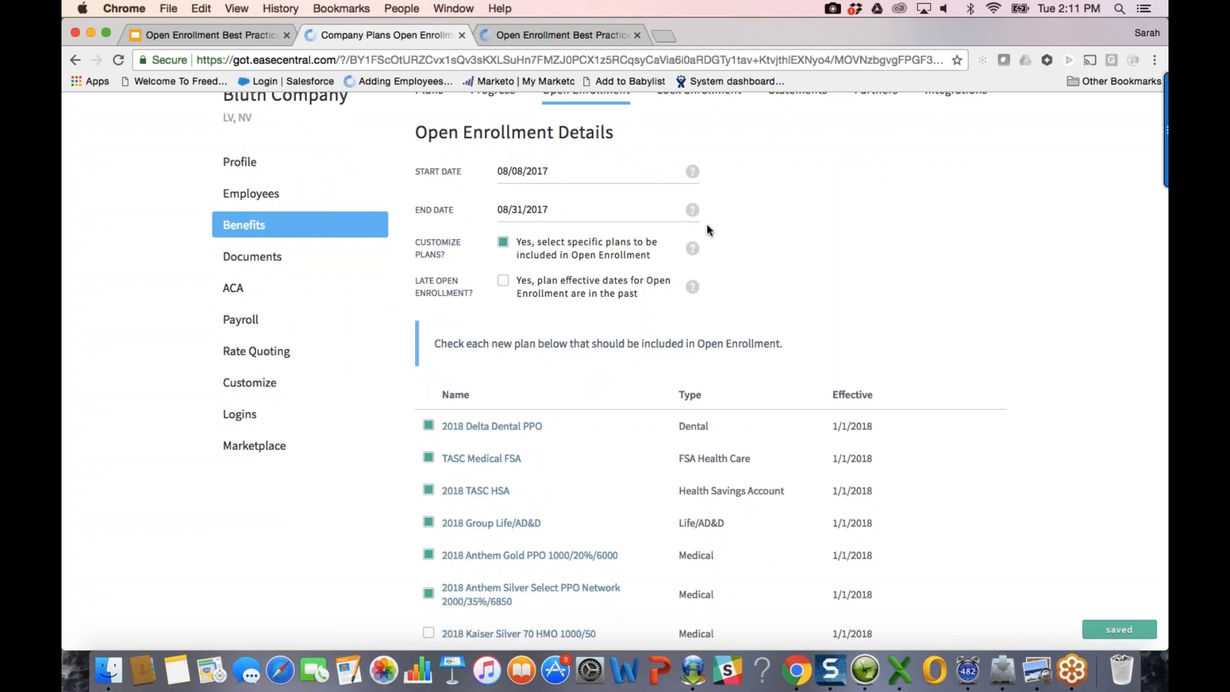
pyautogui.scroll(-1, 773, 261)
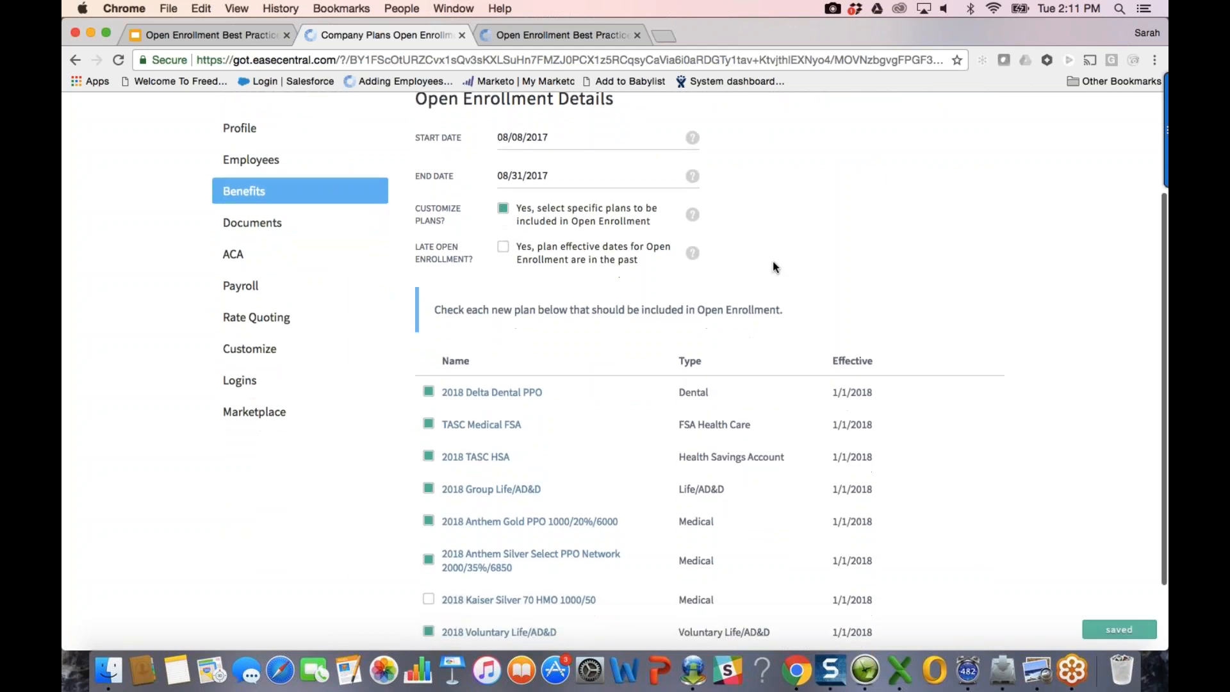
pyautogui.scroll(-1, 773, 266)
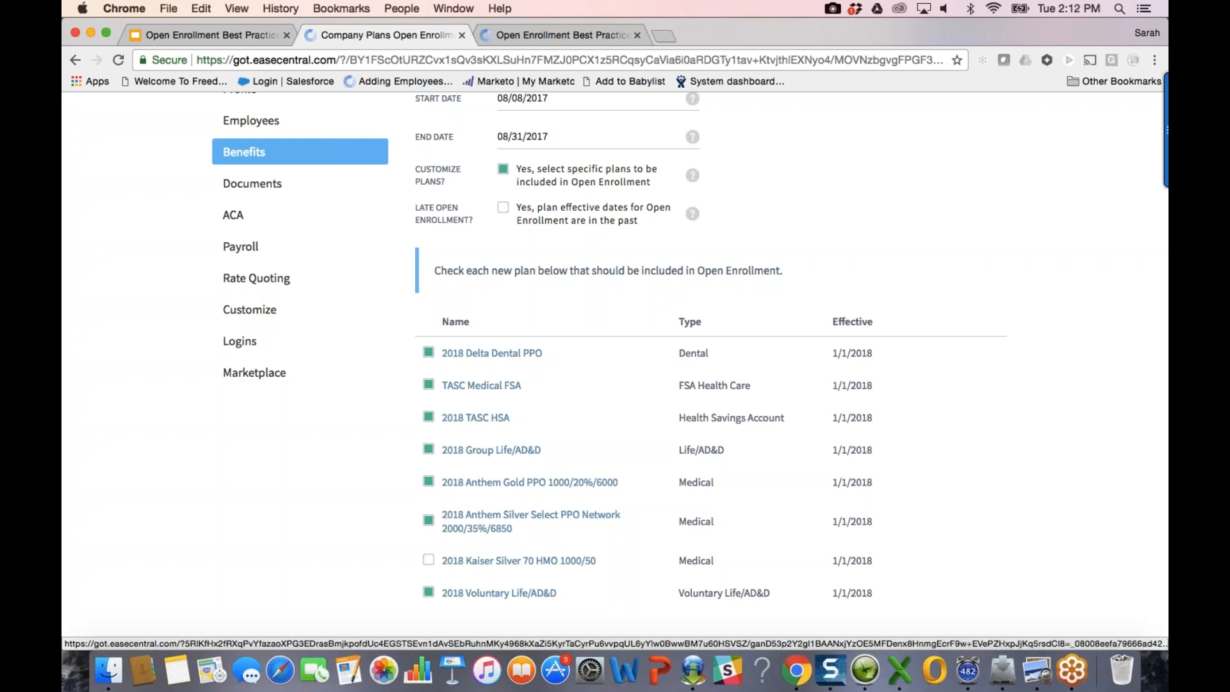
pyautogui.click(429, 560)
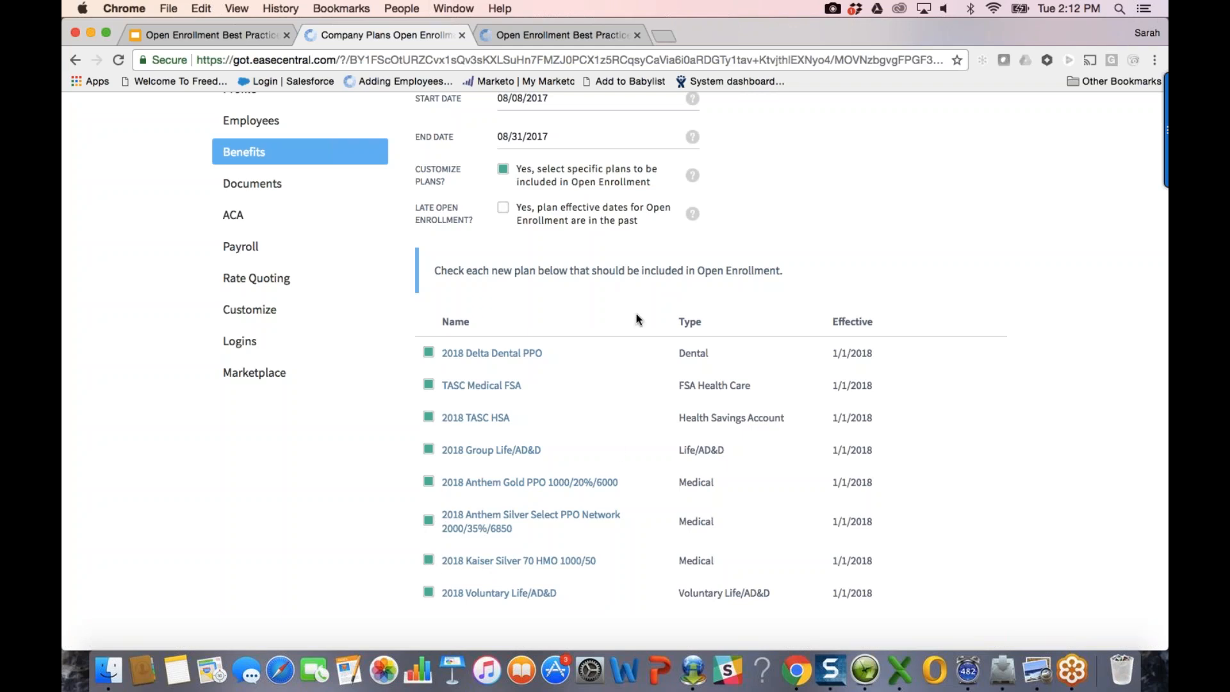
pyautogui.scroll(1, 615, 359)
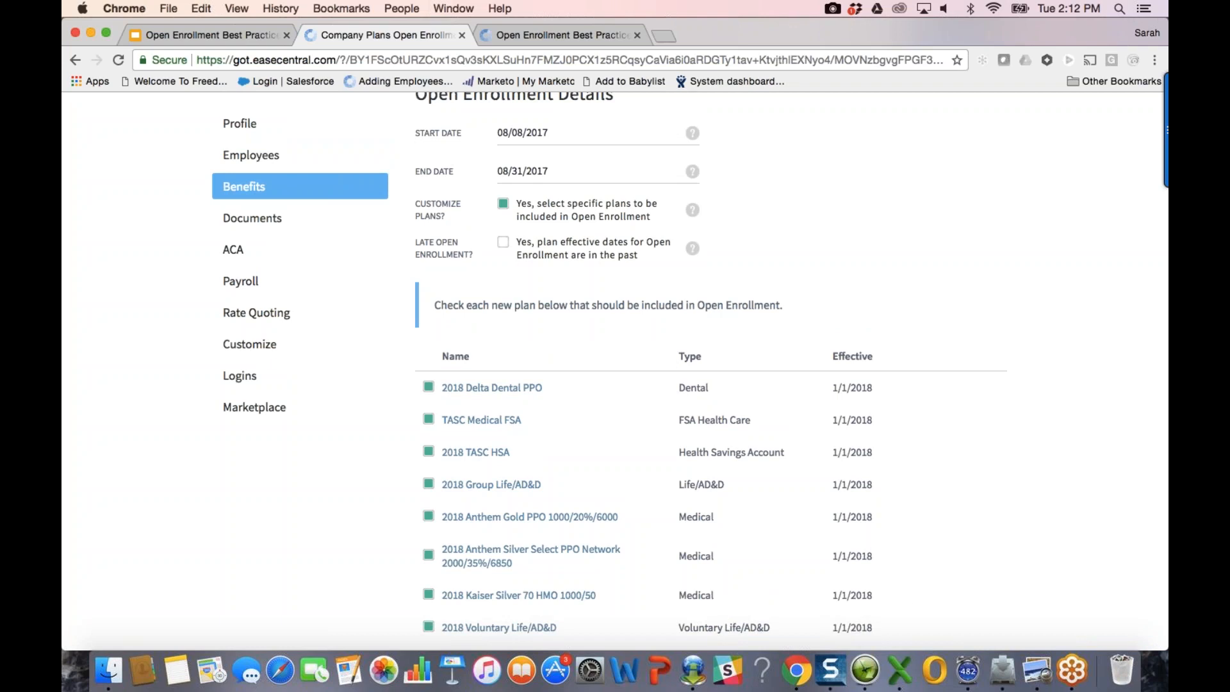
pyautogui.scroll(-1, 896, 545)
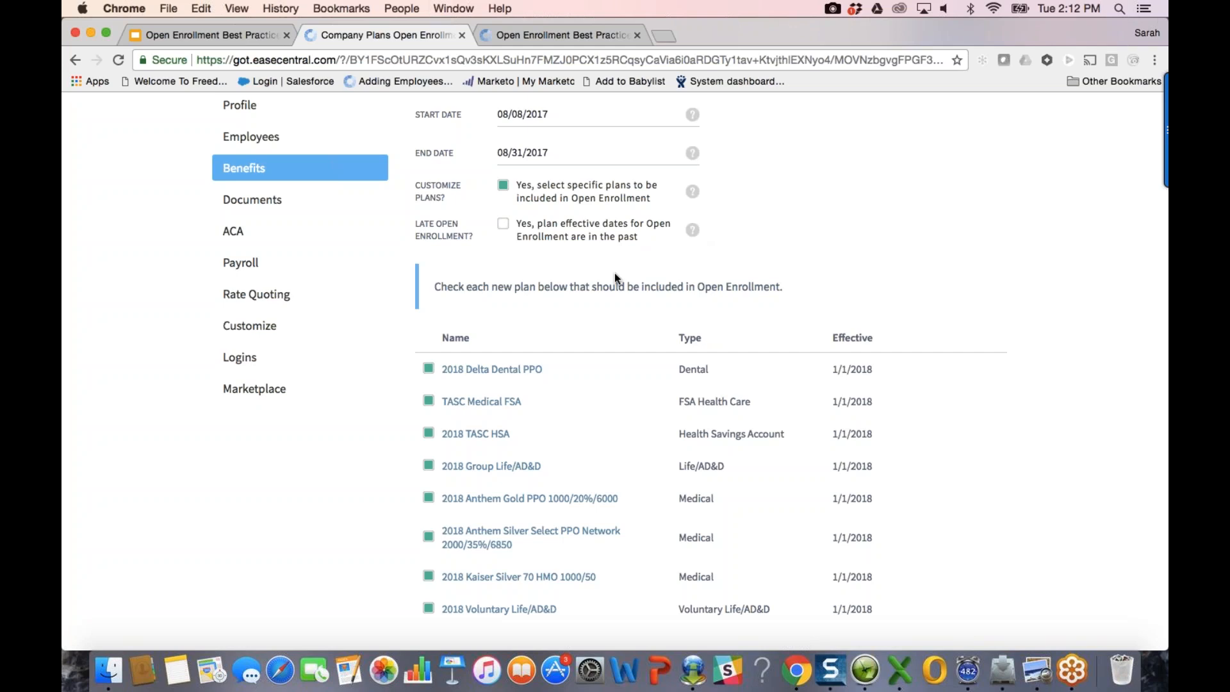
pyautogui.click(504, 224)
pyautogui.scroll(5, 461, 247)
pyautogui.scroll(-5, 465, 247)
pyautogui.scroll(-1, 643, 312)
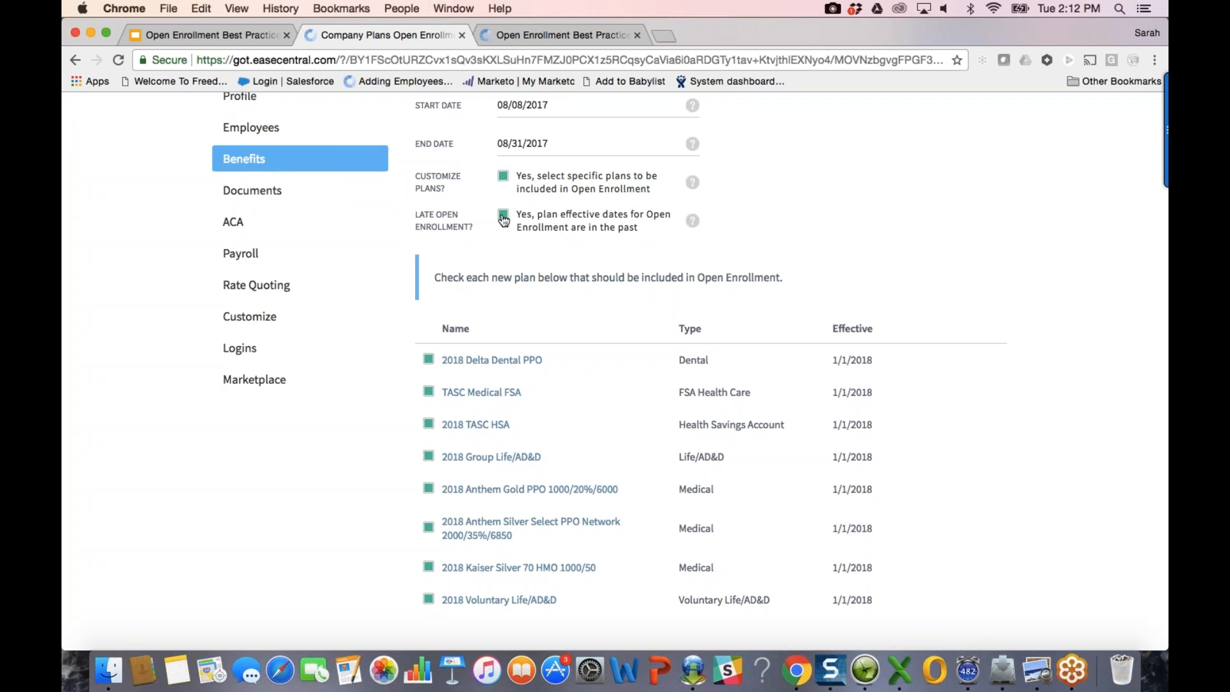
pyautogui.click(503, 220)
pyautogui.moveTo(692, 182)
pyautogui.moveTo(692, 221)
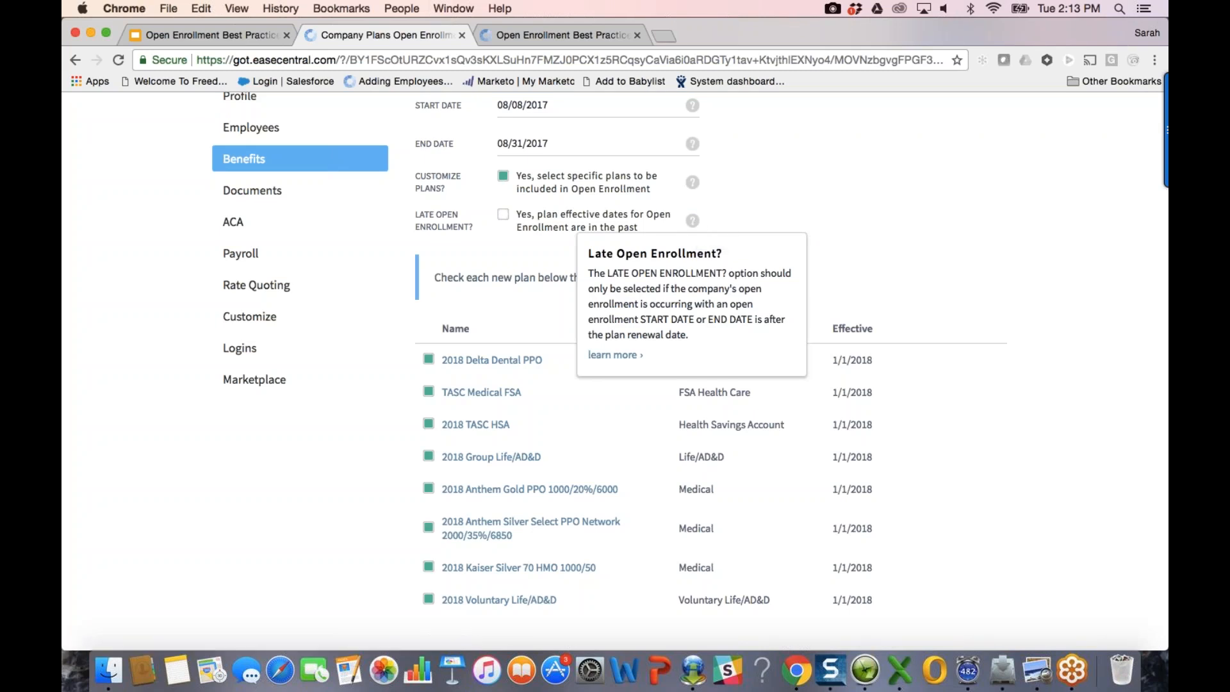
pyautogui.click(697, 224)
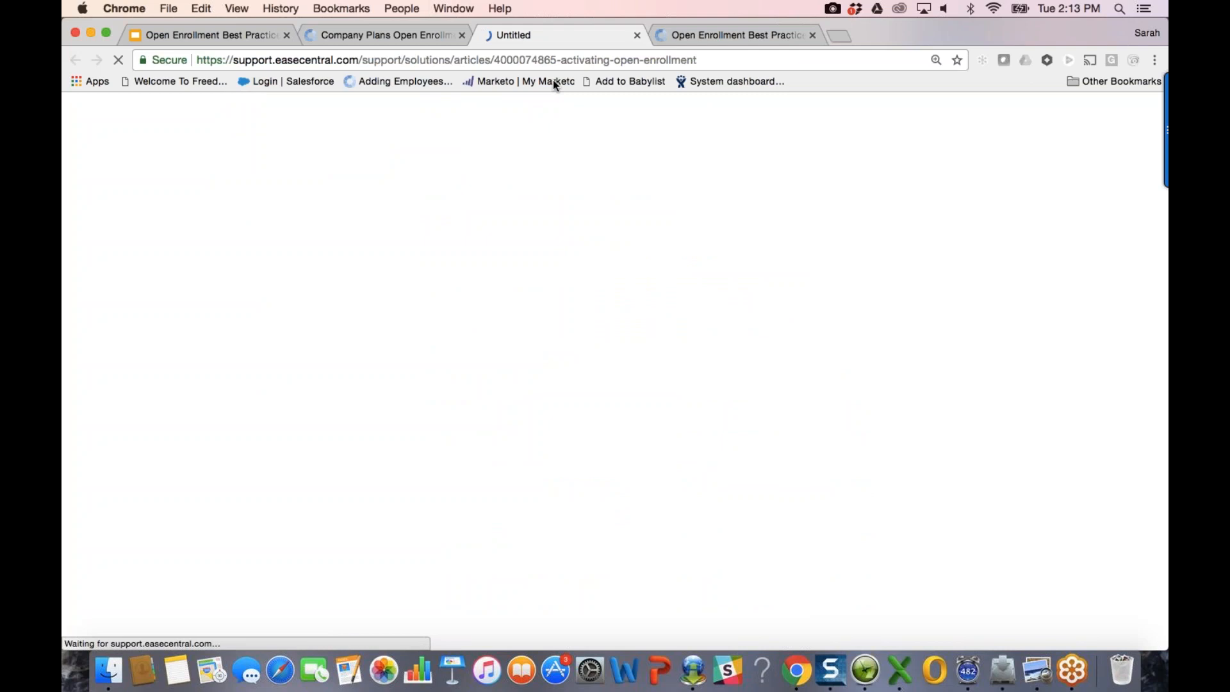
pyautogui.click(637, 35)
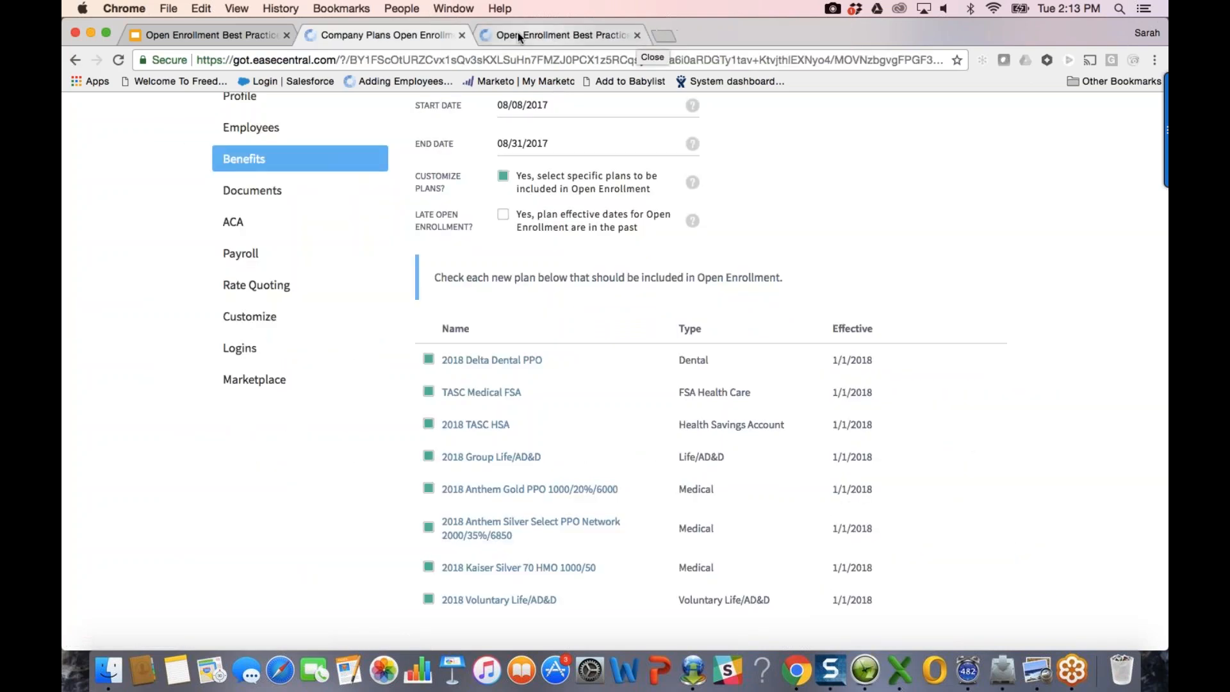
pyautogui.scroll(3, 633, 347)
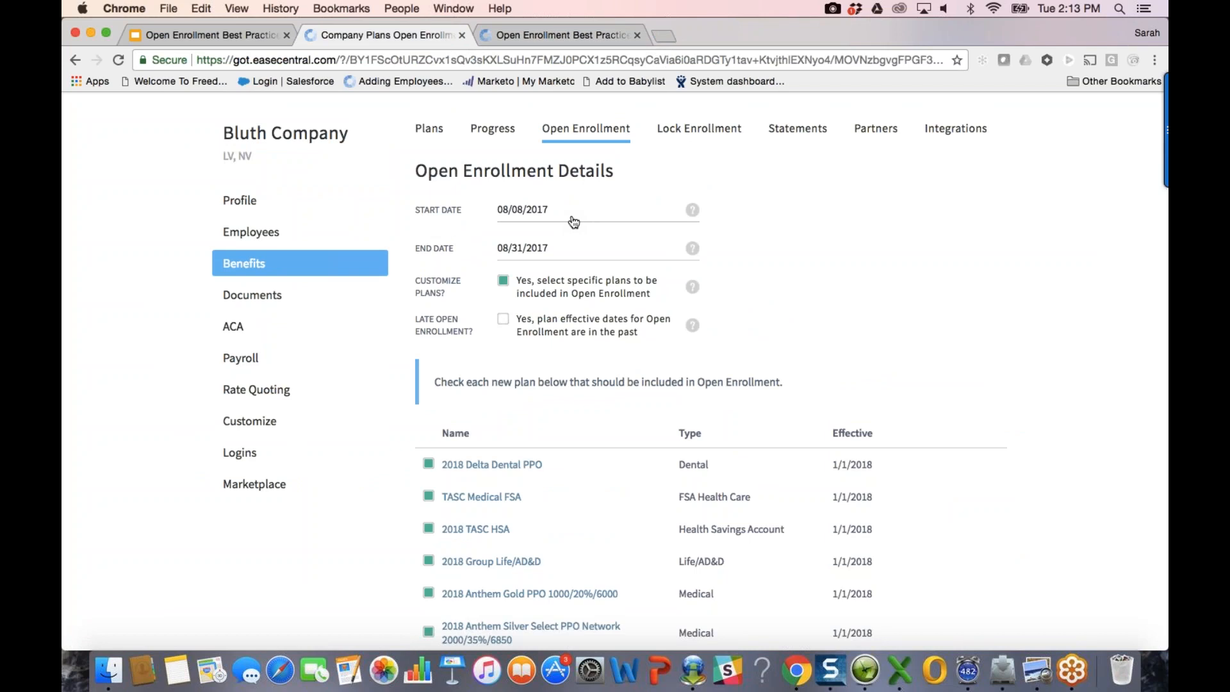
# Step: Start a new employee with first name Test and last name Employee
pyautogui.click(244, 245)
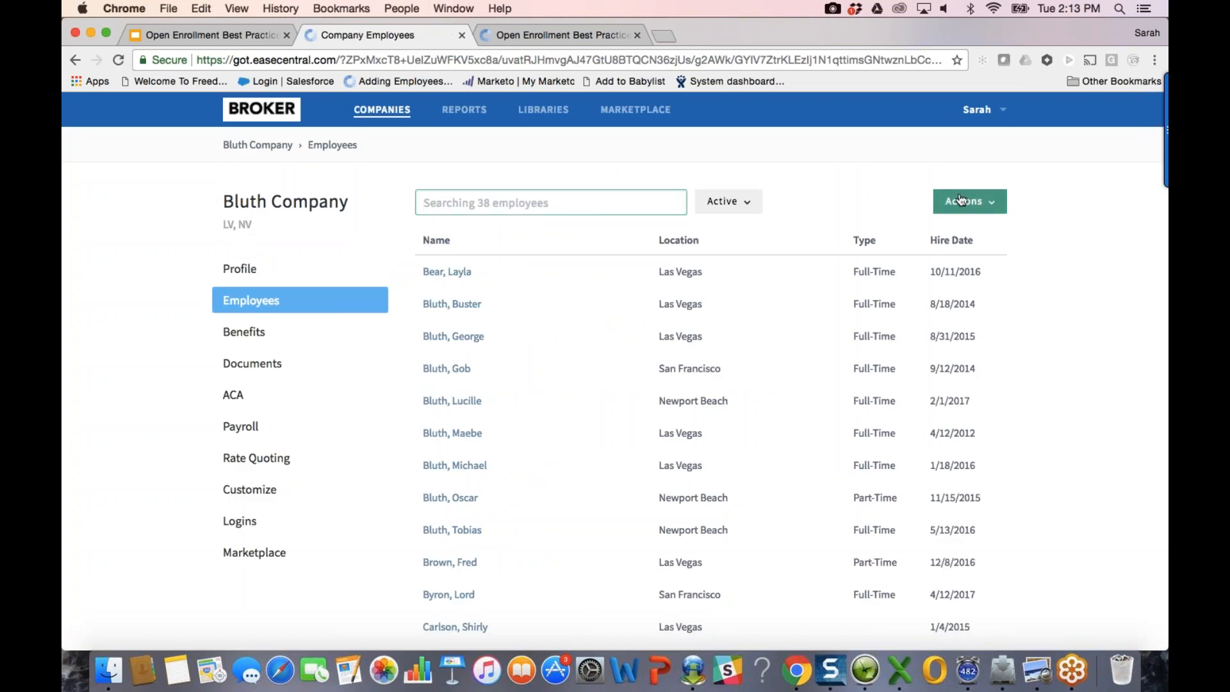
pyautogui.click(961, 200)
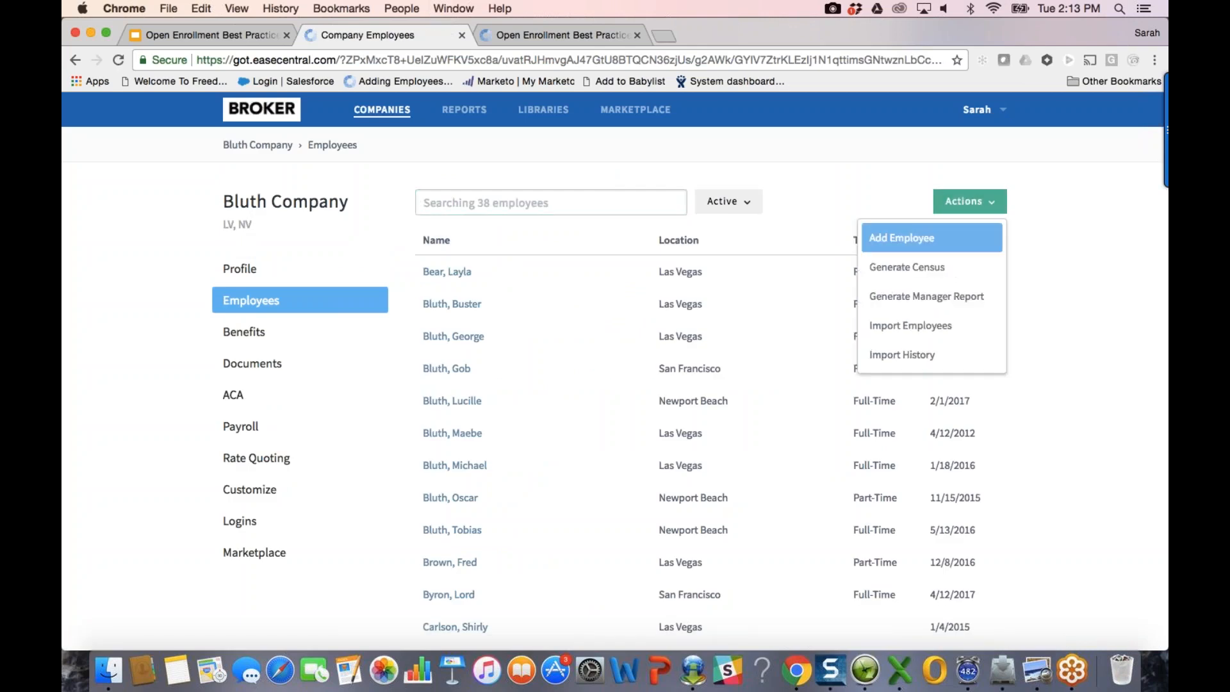
pyautogui.click(901, 238)
pyautogui.write('Test')
pyautogui.press('Tab')
pyautogui.write('Employee')
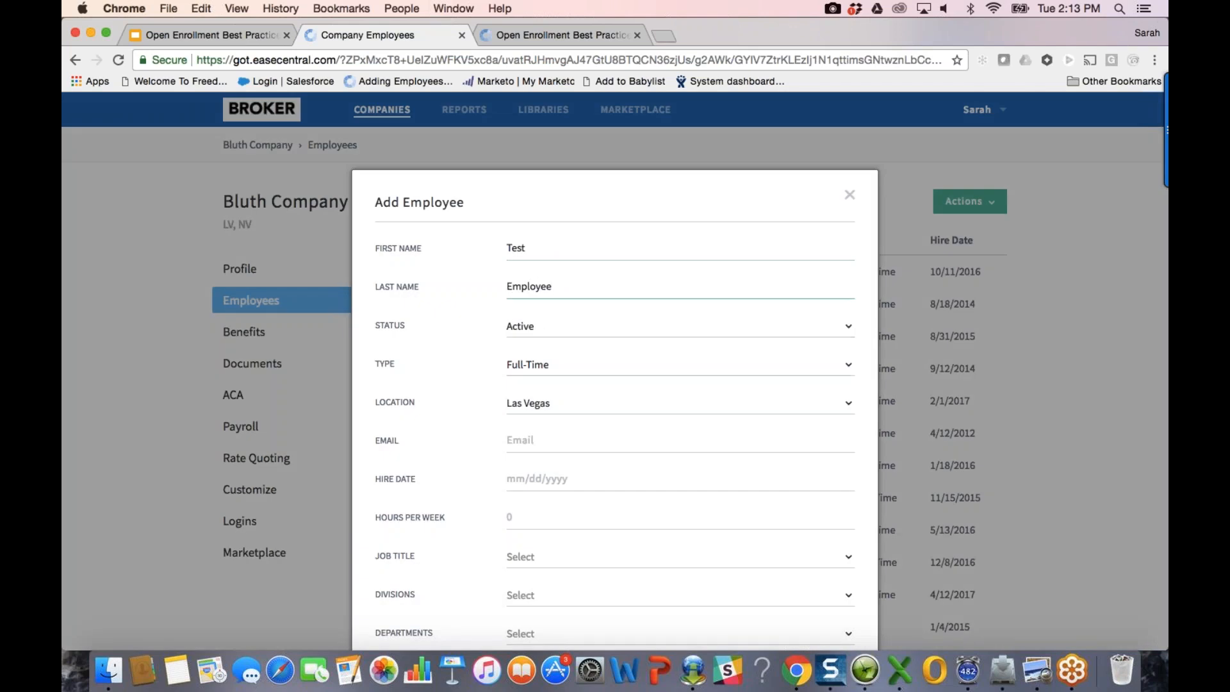
# Step: Set the new employee's status to Test
pyautogui.scroll(-2, 561, 369)
pyautogui.scroll(-1, 561, 369)
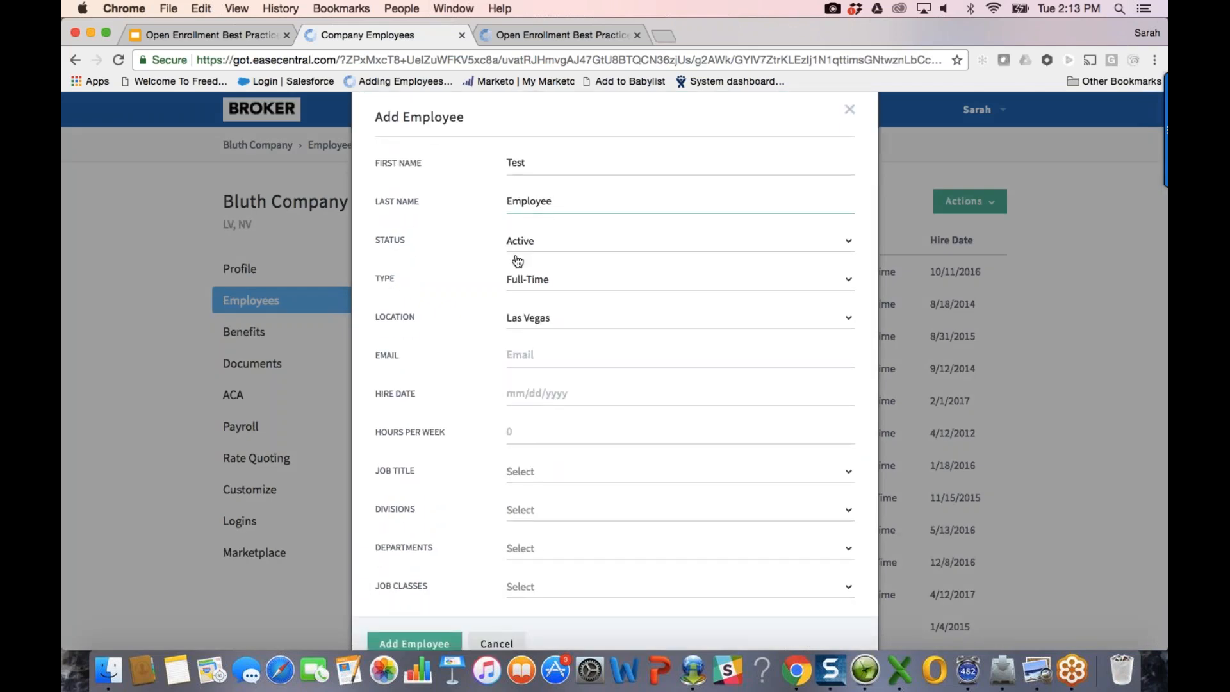
pyautogui.click(537, 245)
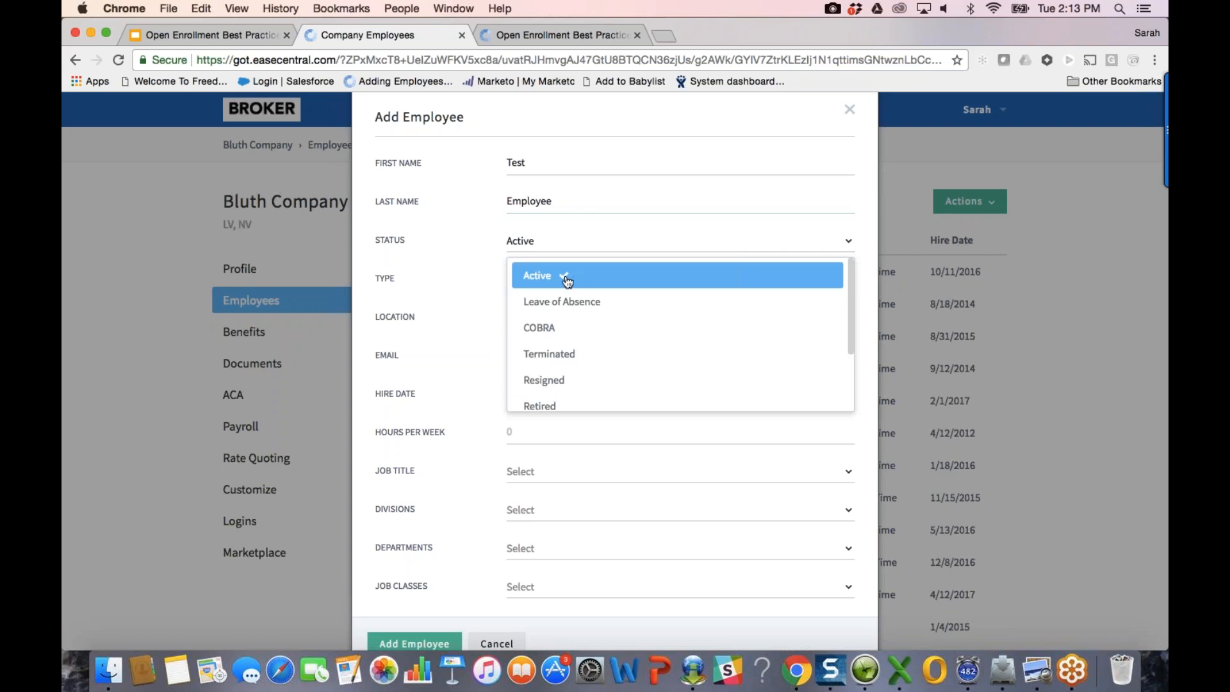
pyautogui.scroll(-4, 569, 328)
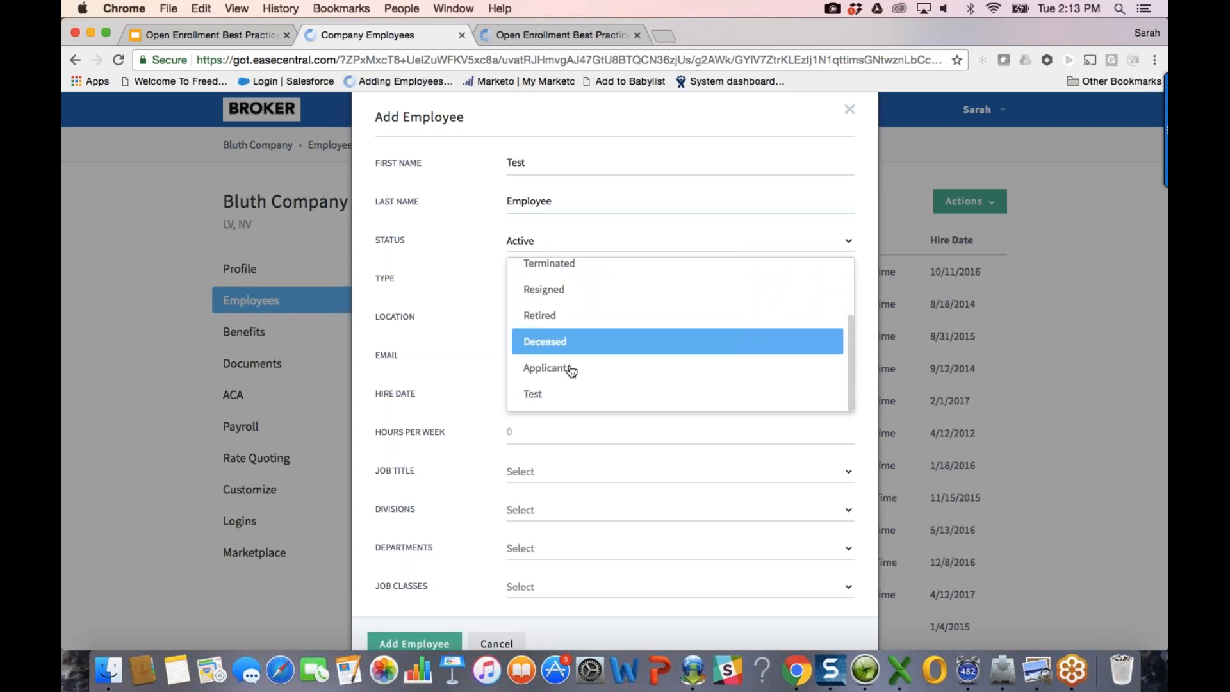
pyautogui.click(543, 393)
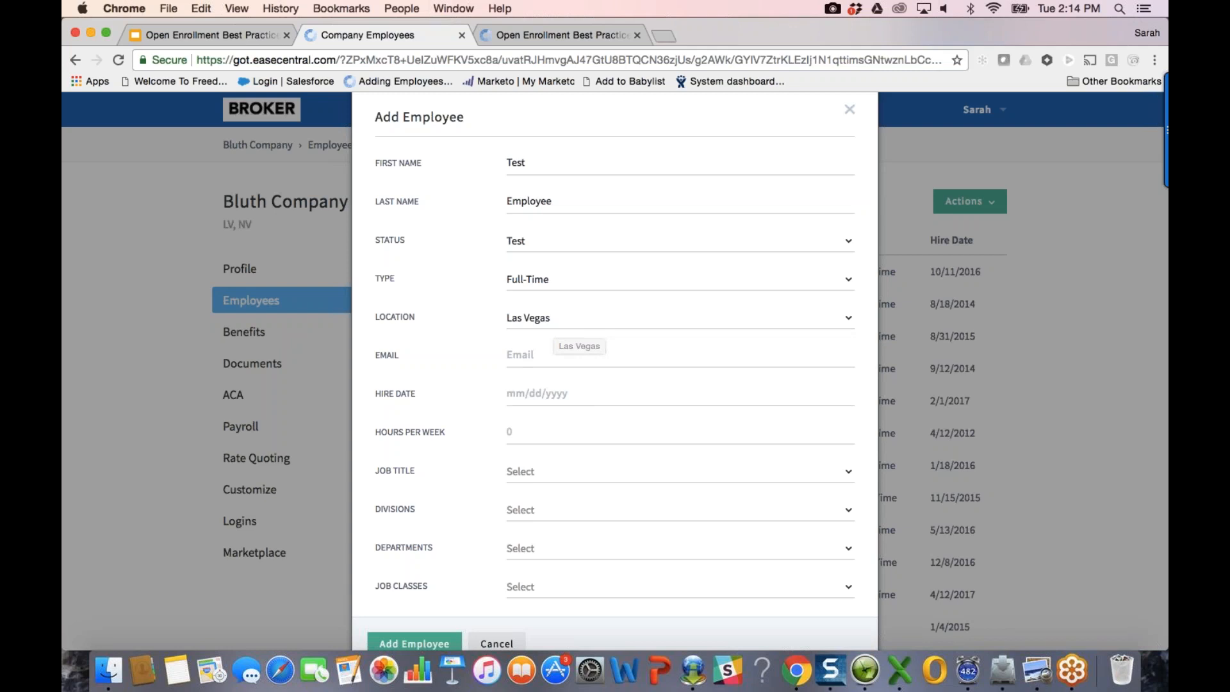
pyautogui.click(544, 508)
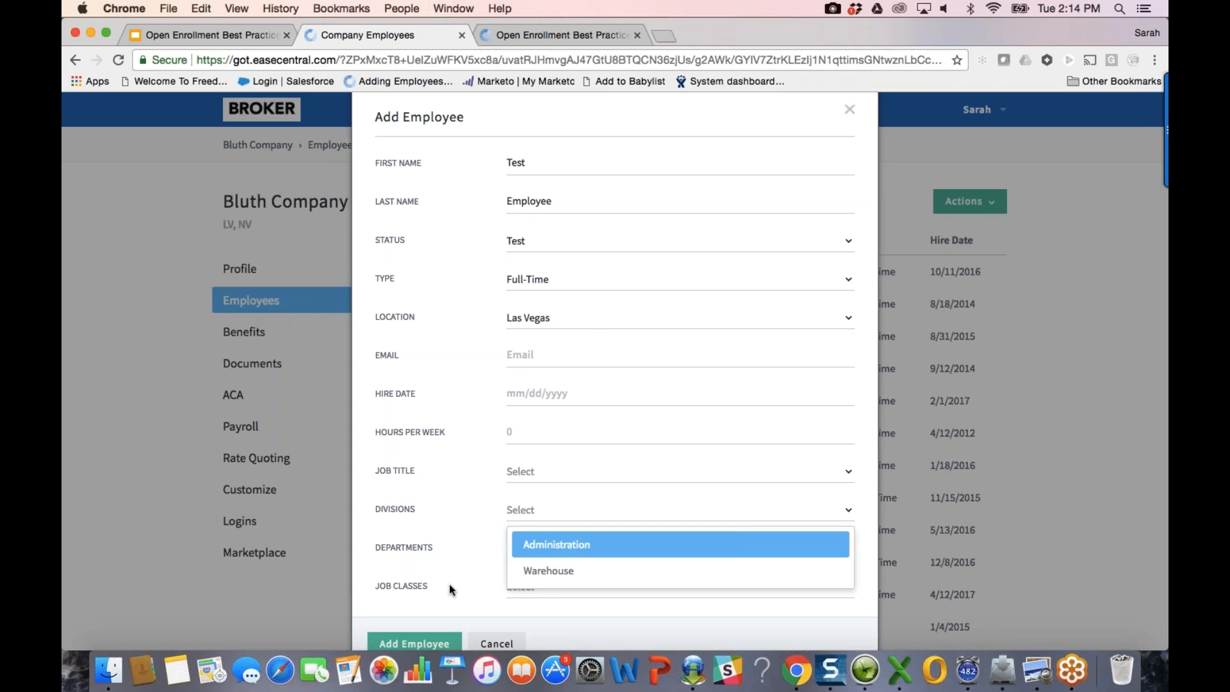
# Step: Set division Administration, department Finance and job class Non-Union
pyautogui.click(445, 601)
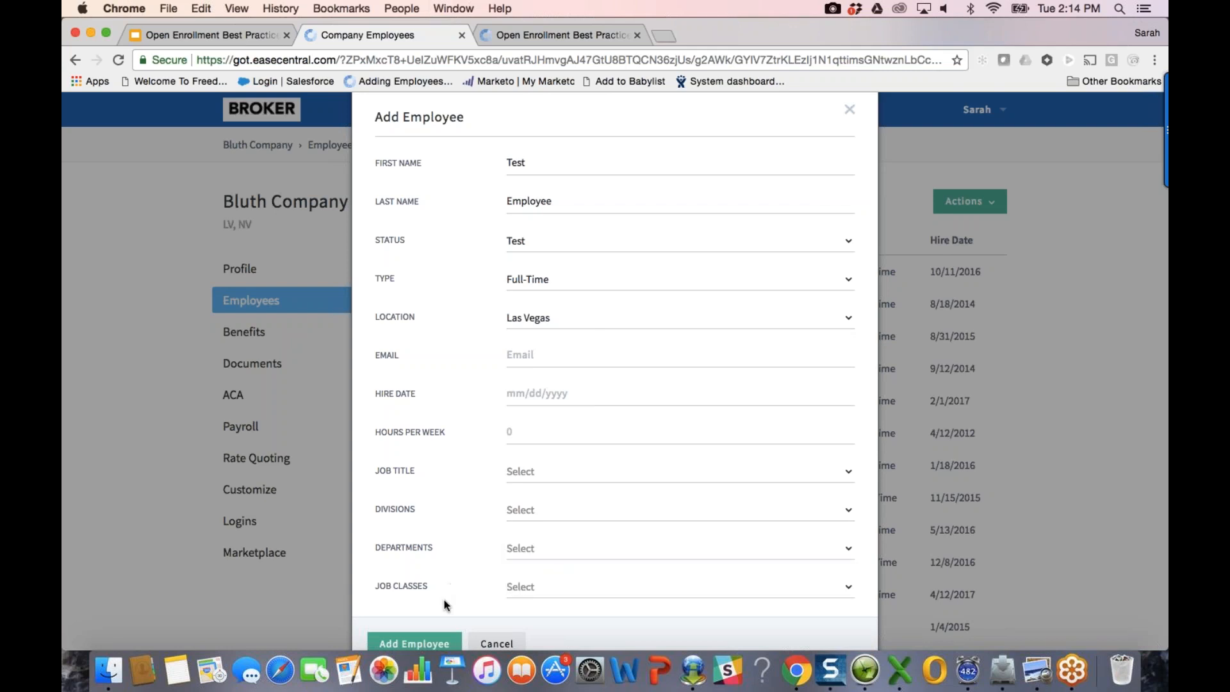
pyautogui.click(559, 510)
pyautogui.click(556, 544)
pyautogui.click(558, 548)
pyautogui.click(555, 448)
pyautogui.click(578, 587)
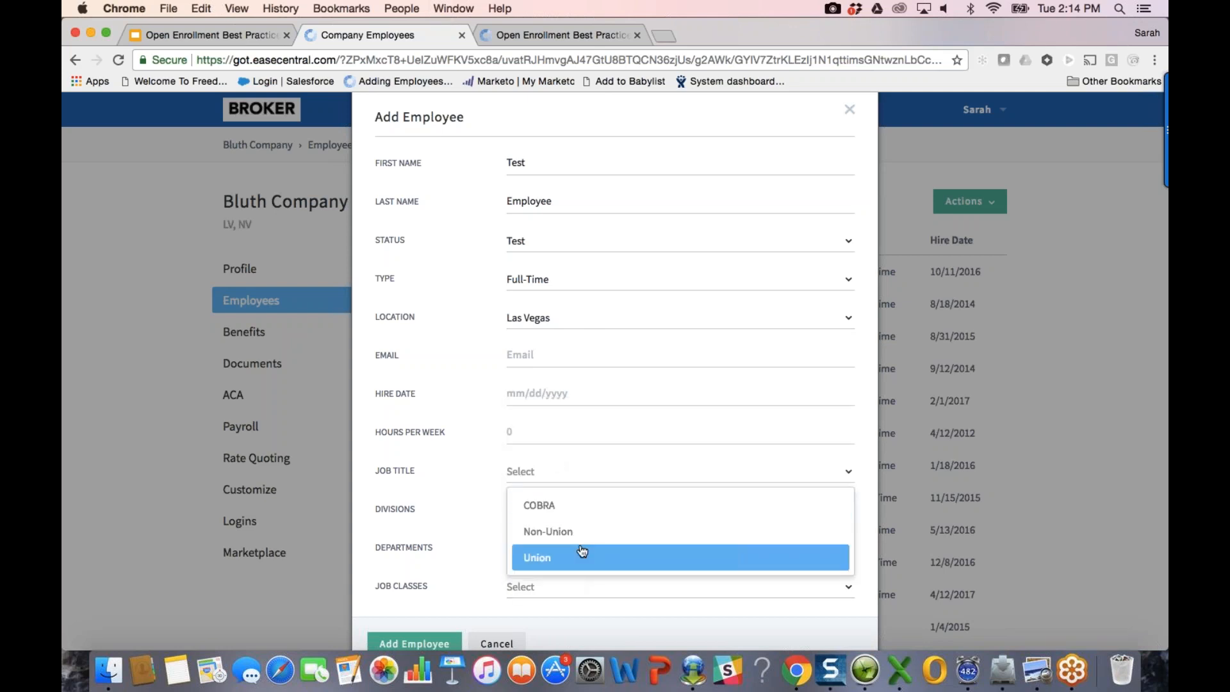
pyautogui.click(599, 530)
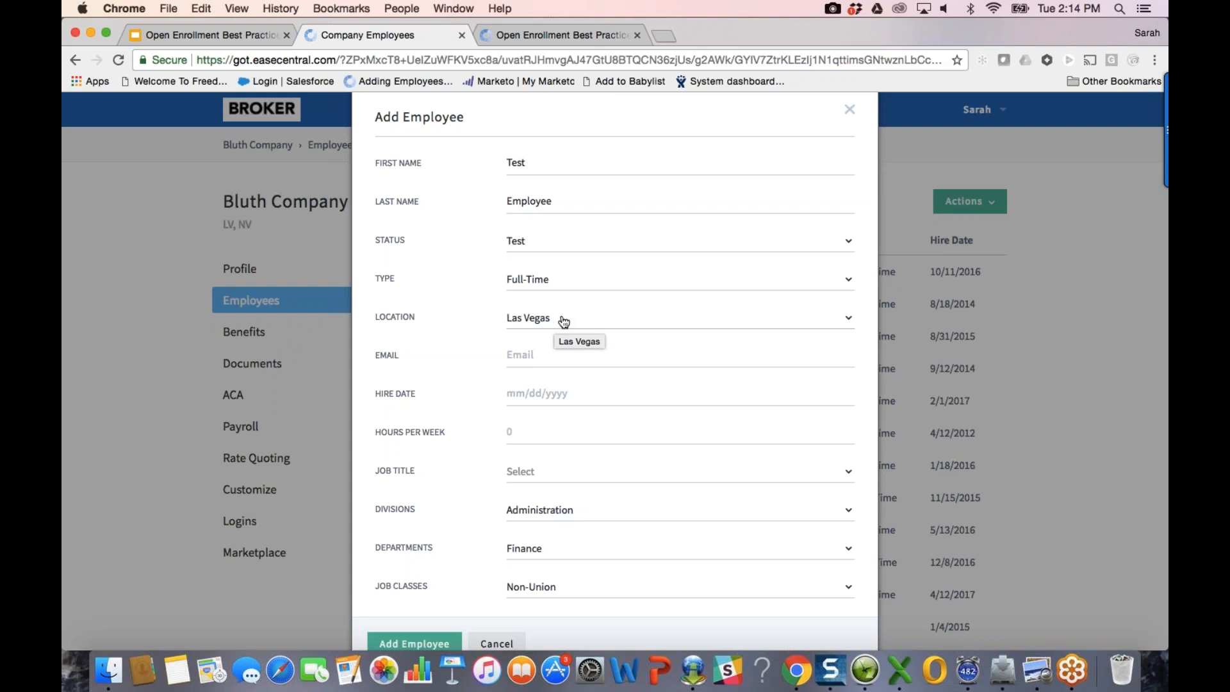
# Step: Enter the employee's e-mail address and a hire date of 05/01/2017
pyautogui.click(521, 353)
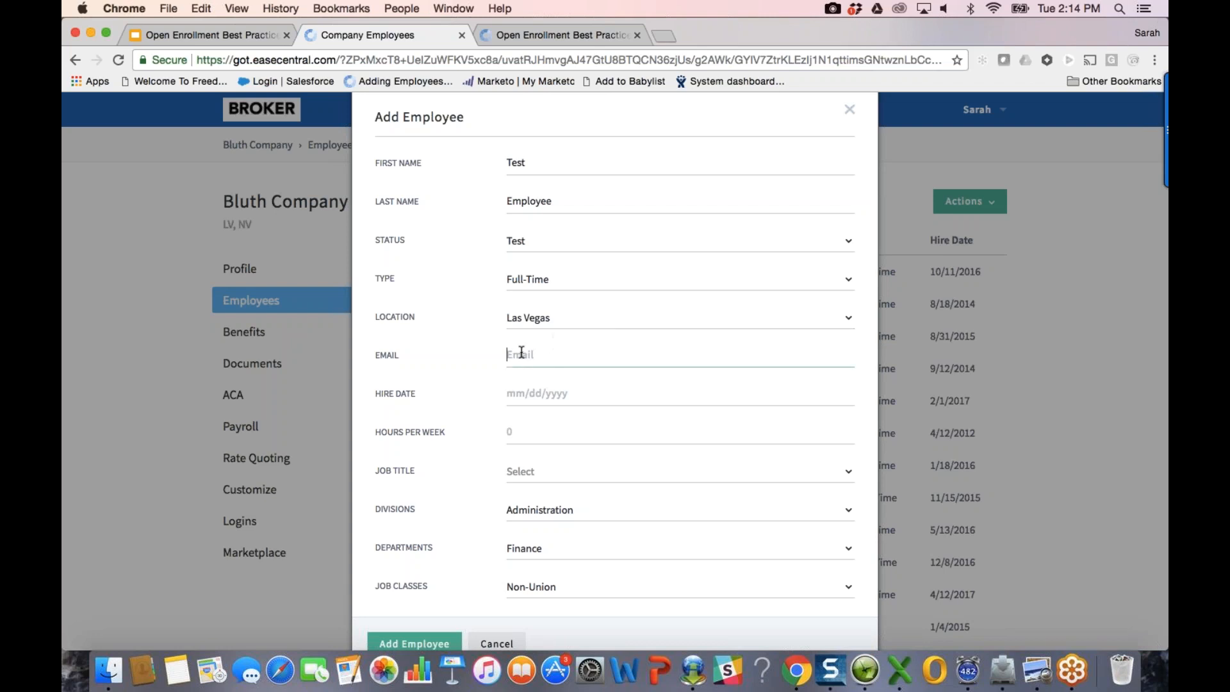
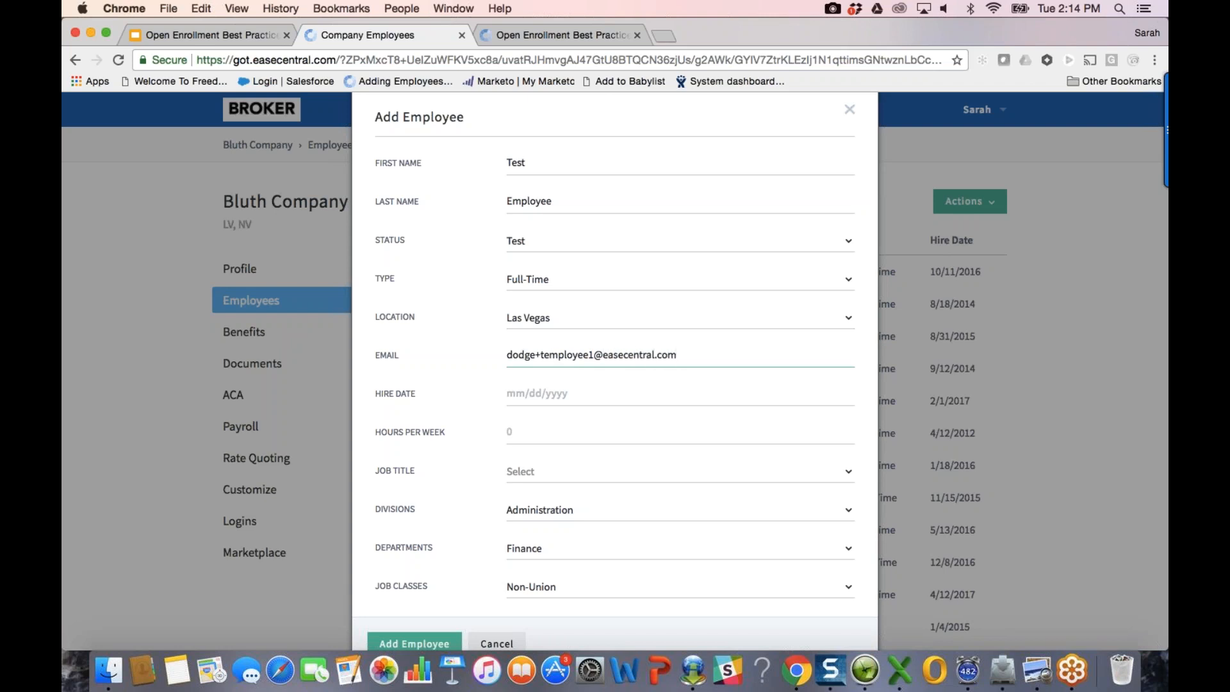
pyautogui.click(517, 392)
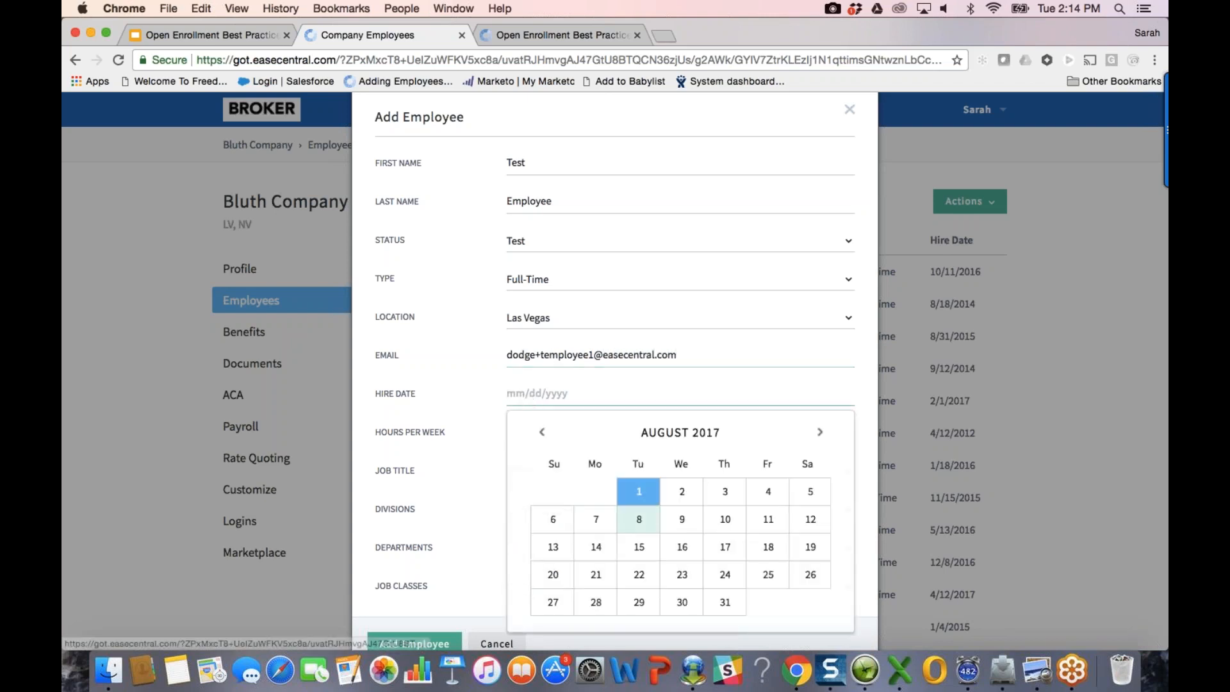
pyautogui.click(542, 431)
pyautogui.click(541, 431)
pyautogui.click(541, 432)
pyautogui.click(595, 492)
pyautogui.click(578, 399)
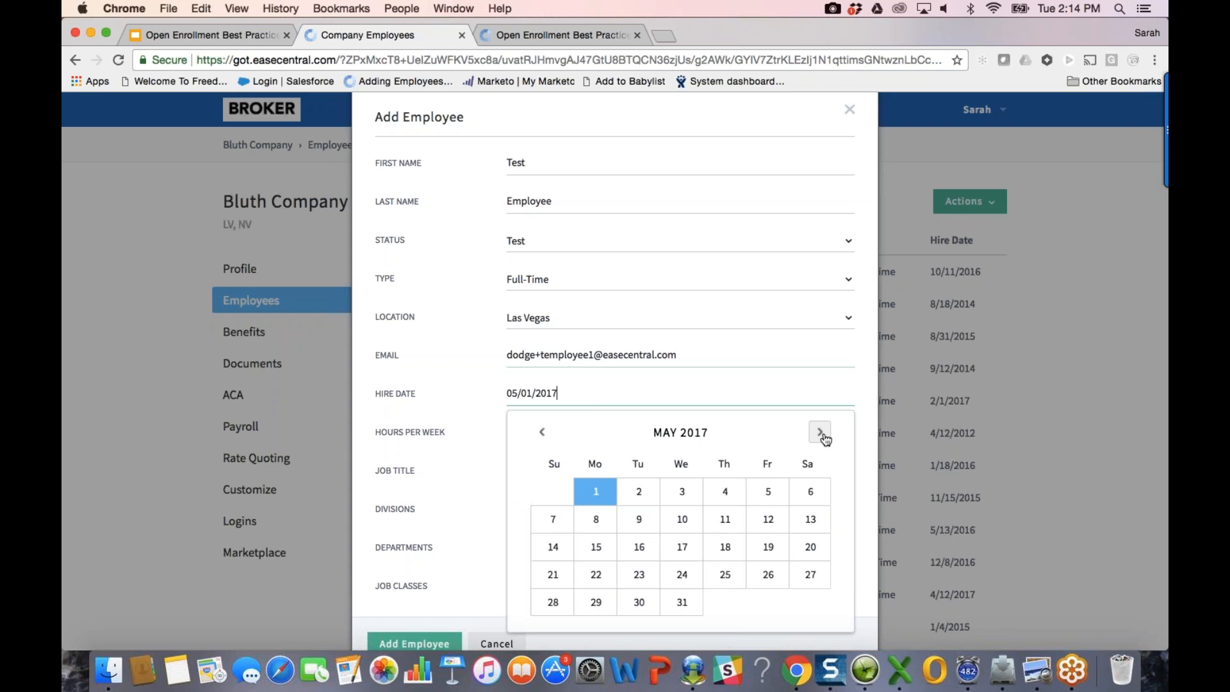
pyautogui.click(475, 403)
pyautogui.click(523, 426)
# Step: Enter 40 weekly hours and choose job title Account Executive
pyautogui.click(453, 429)
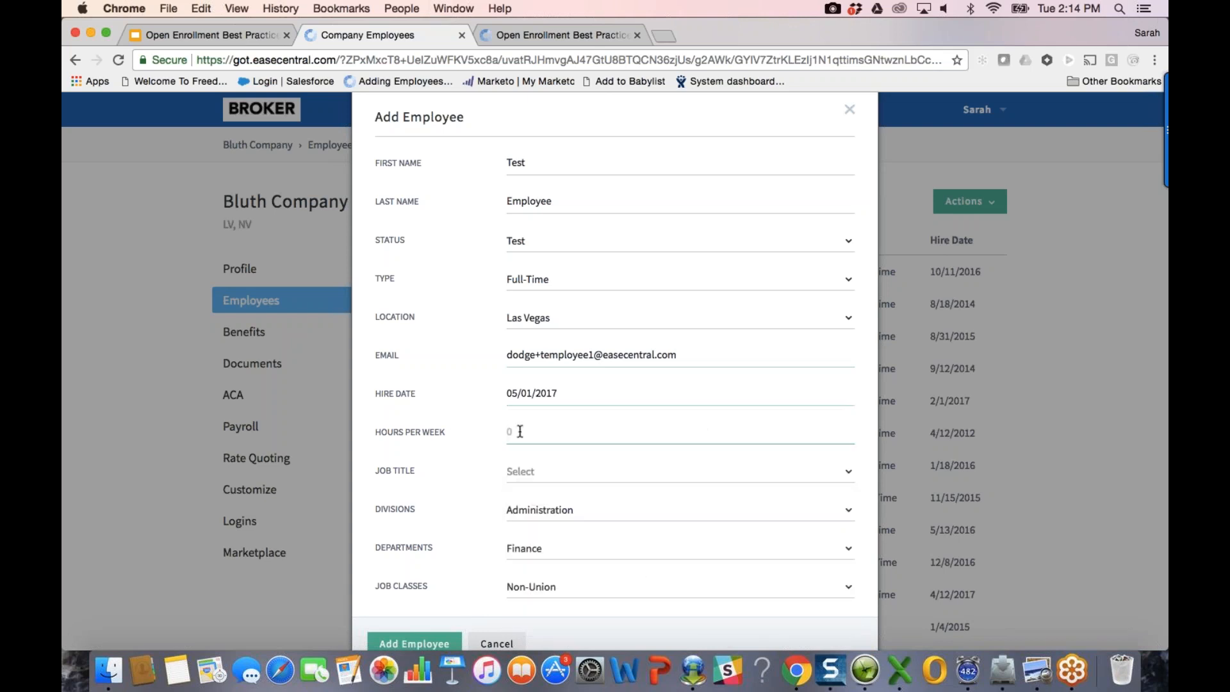
pyautogui.write('40')
pyautogui.scroll(-1, 531, 435)
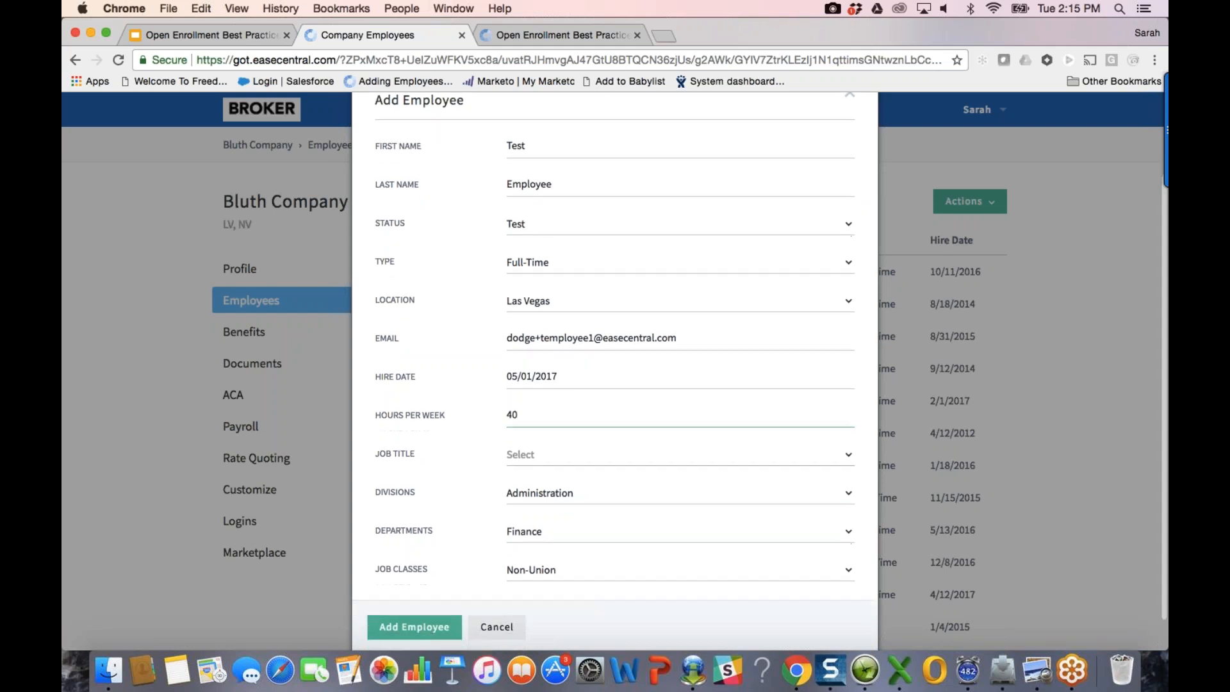
pyautogui.click(535, 447)
pyautogui.click(587, 495)
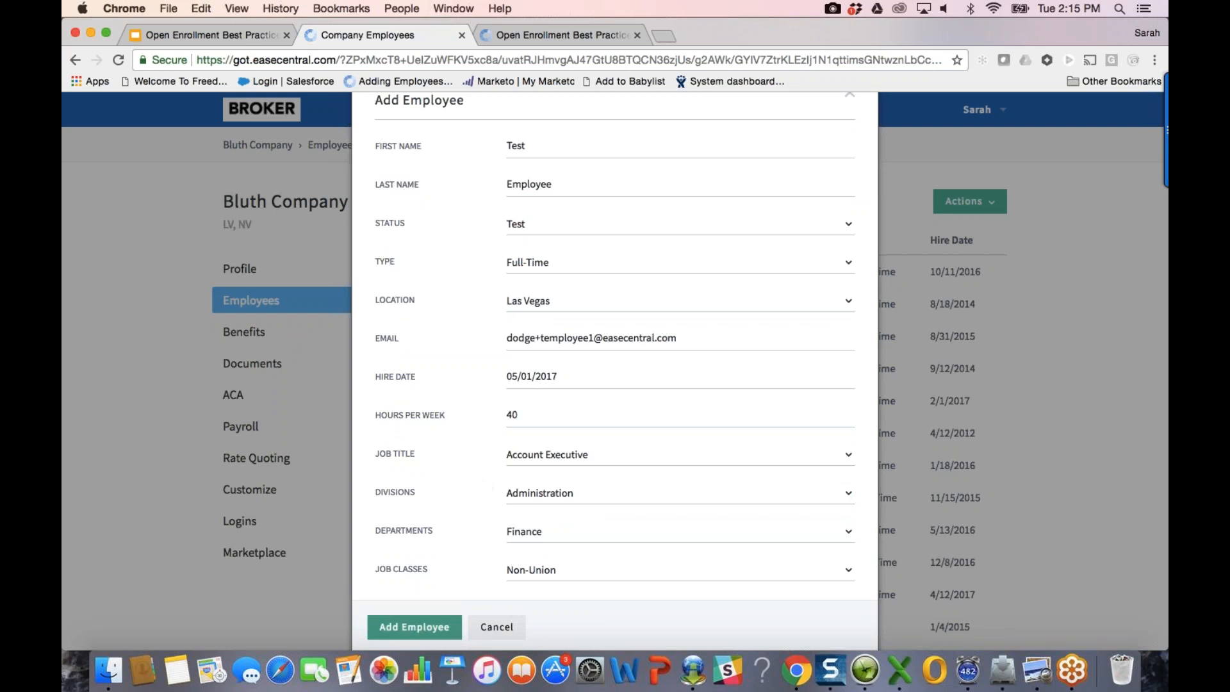
# Step: Save Test Employee, then view its Login and Employment profile tabs
pyautogui.click(426, 628)
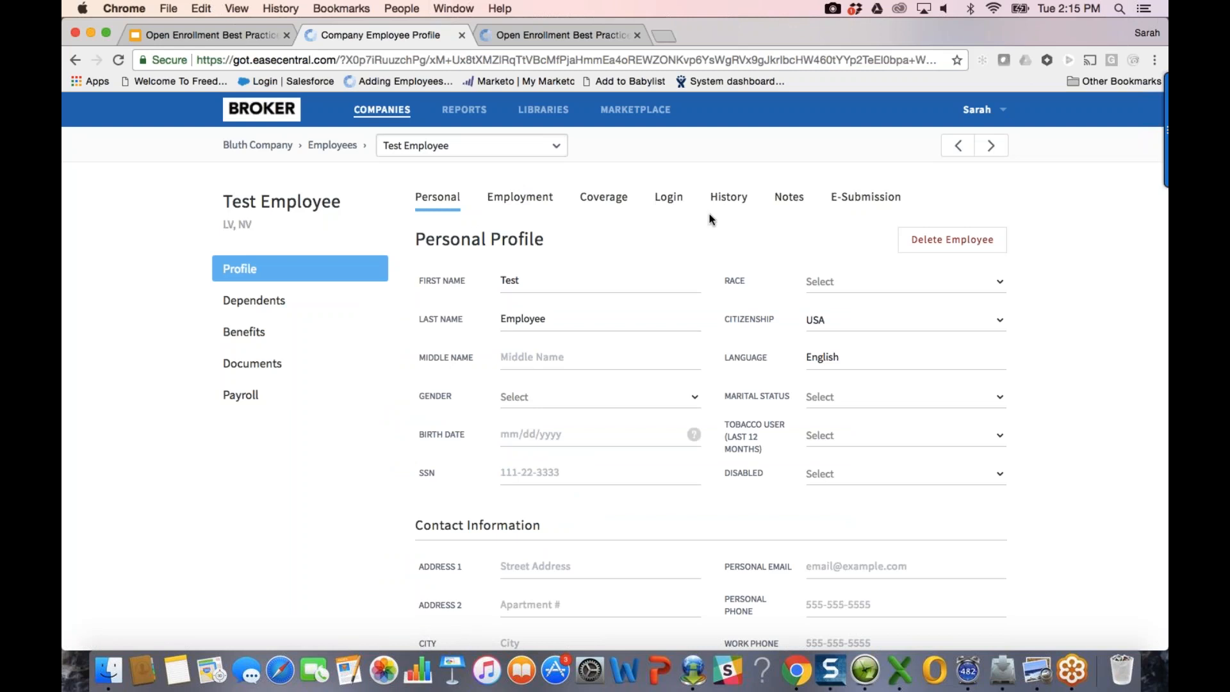
pyautogui.click(669, 197)
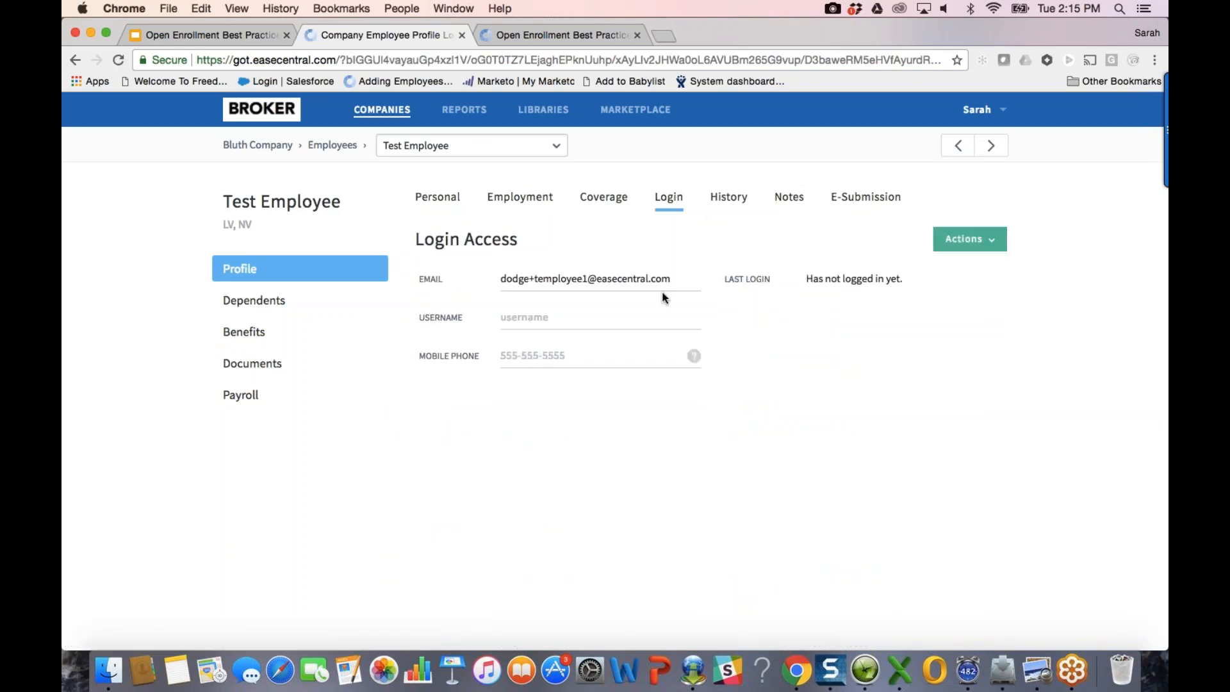
pyautogui.click(535, 201)
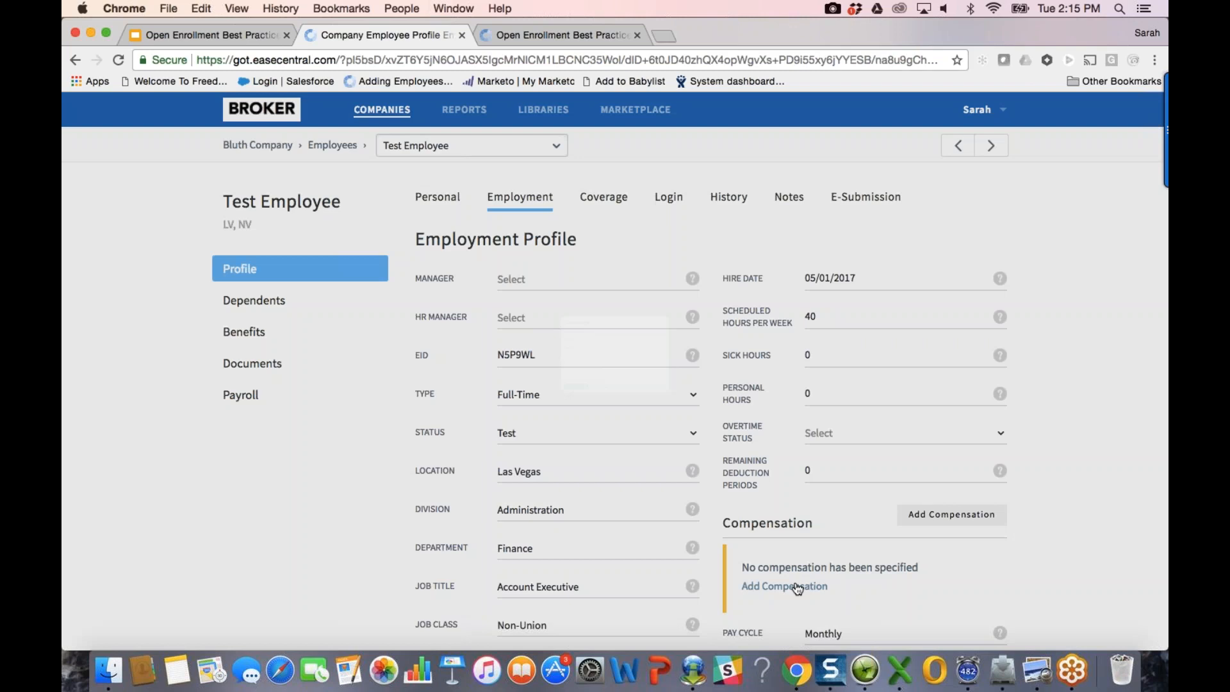
# Step: Add a 50000 salary compensation starting 08/07/2017 with reason 'hire'
pyautogui.click(784, 586)
pyautogui.click(551, 249)
pyautogui.click(530, 282)
pyautogui.click(528, 284)
pyautogui.write('50000')
pyautogui.press('Tab')
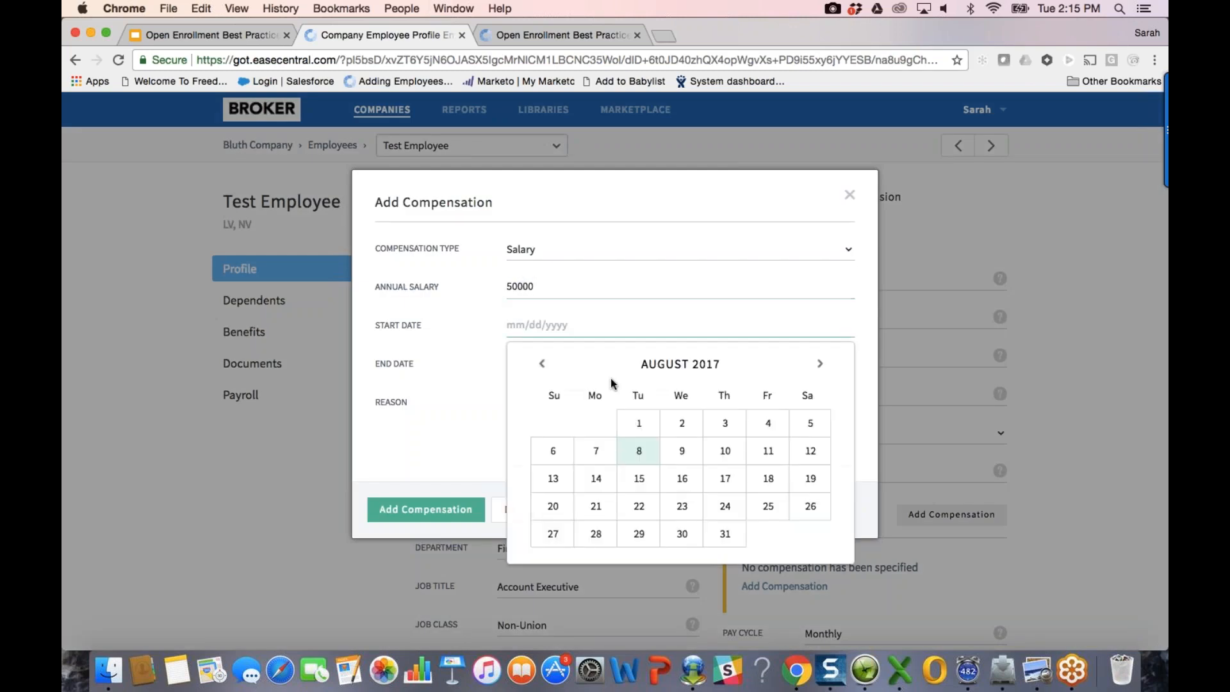
pyautogui.click(596, 451)
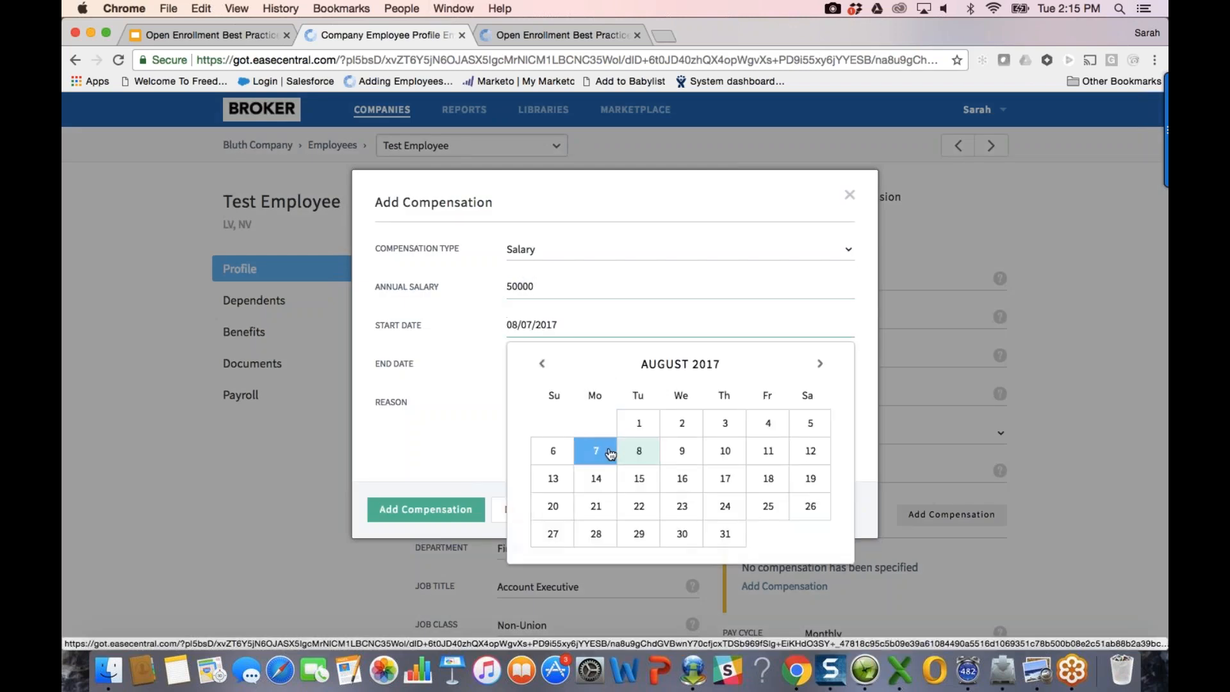
pyautogui.click(568, 404)
pyautogui.write('hire')
pyautogui.click(429, 498)
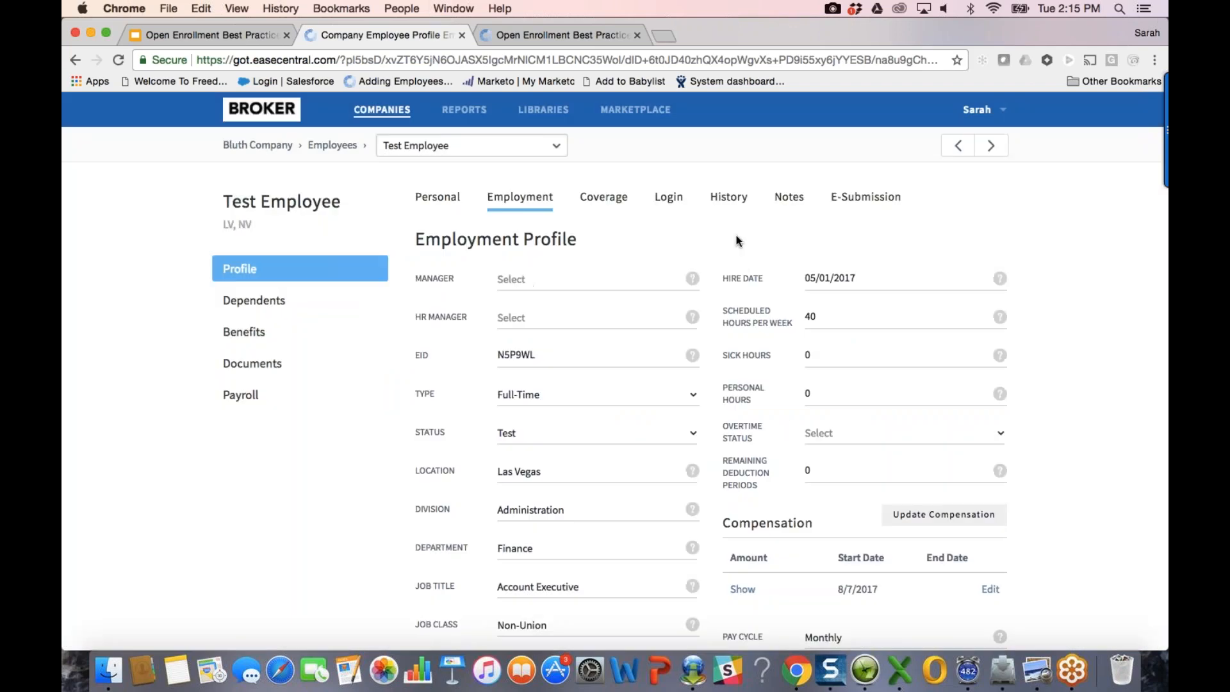
# Step: Check the employee's Login Access page and its actions, then open the employee selector
pyautogui.click(668, 197)
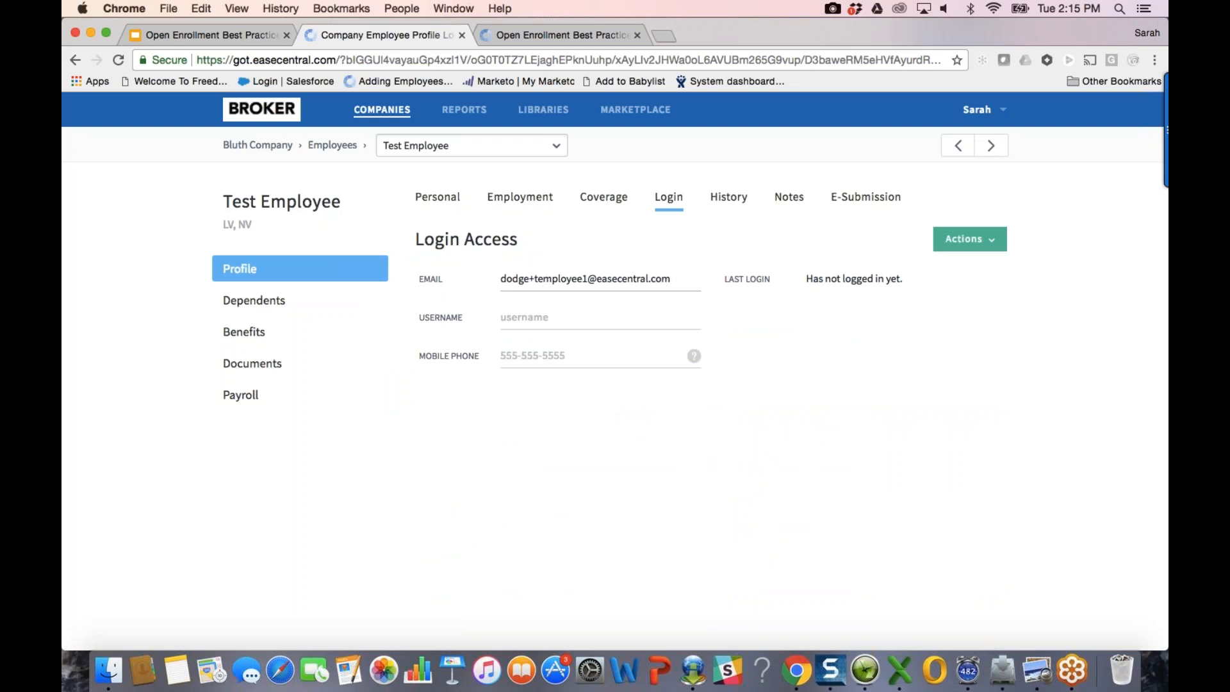
pyautogui.click(969, 239)
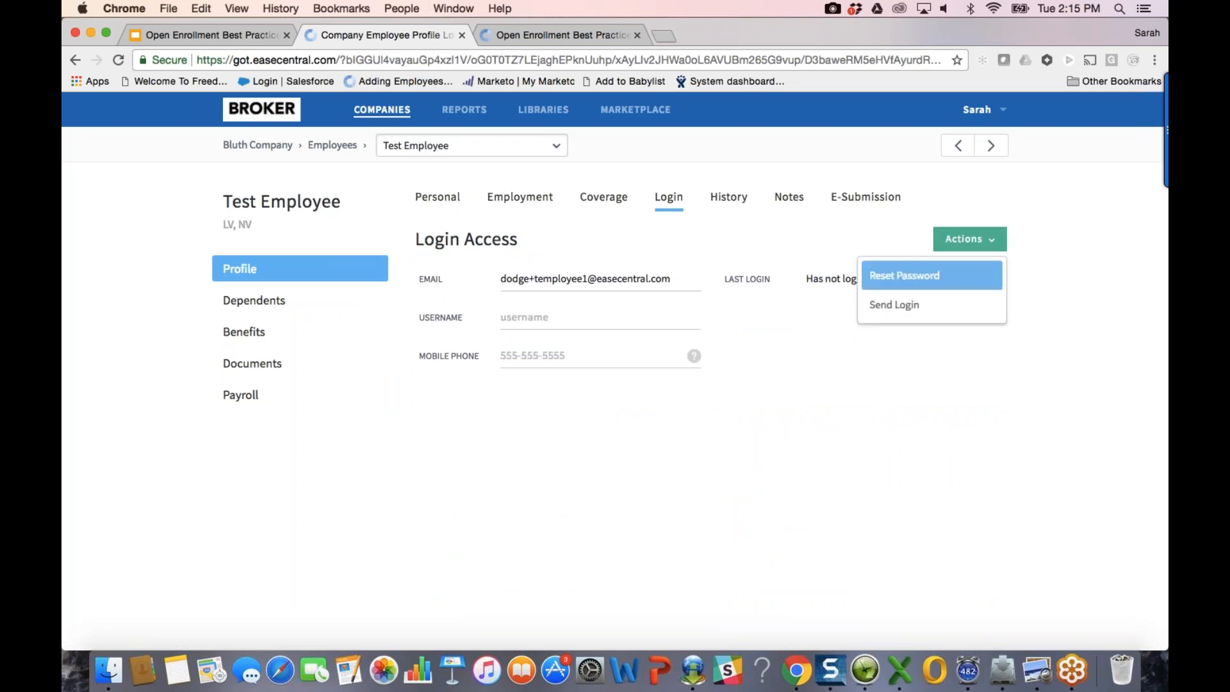
pyautogui.click(880, 441)
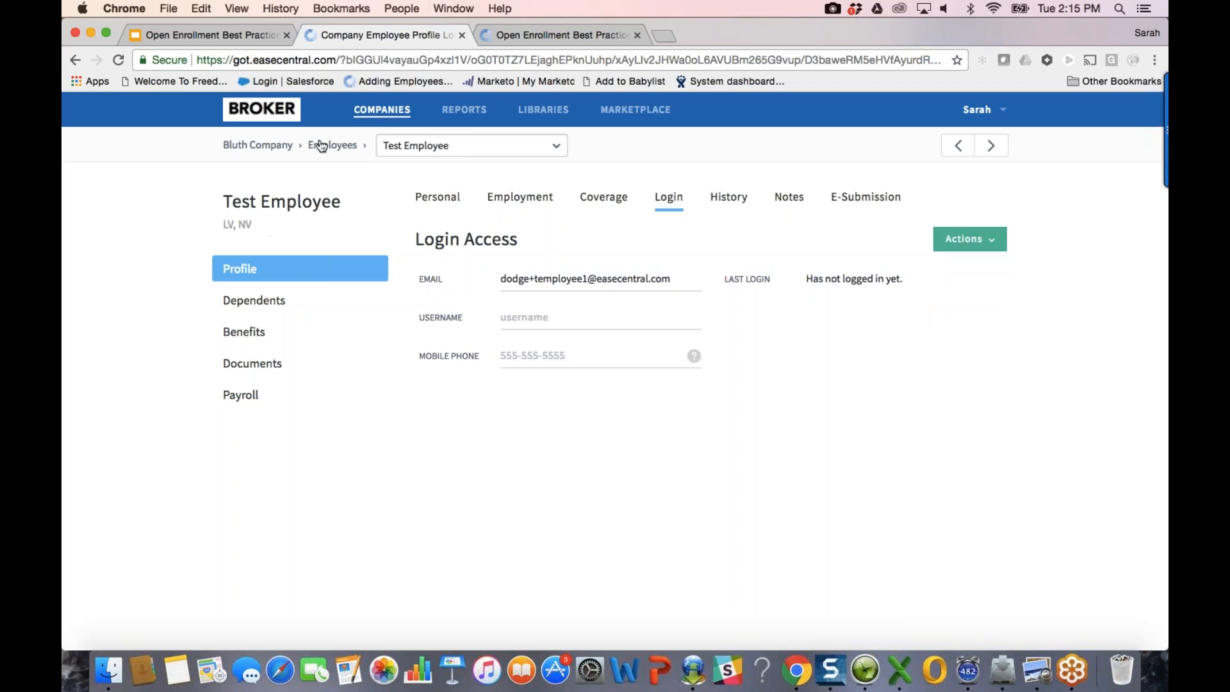
pyautogui.click(448, 145)
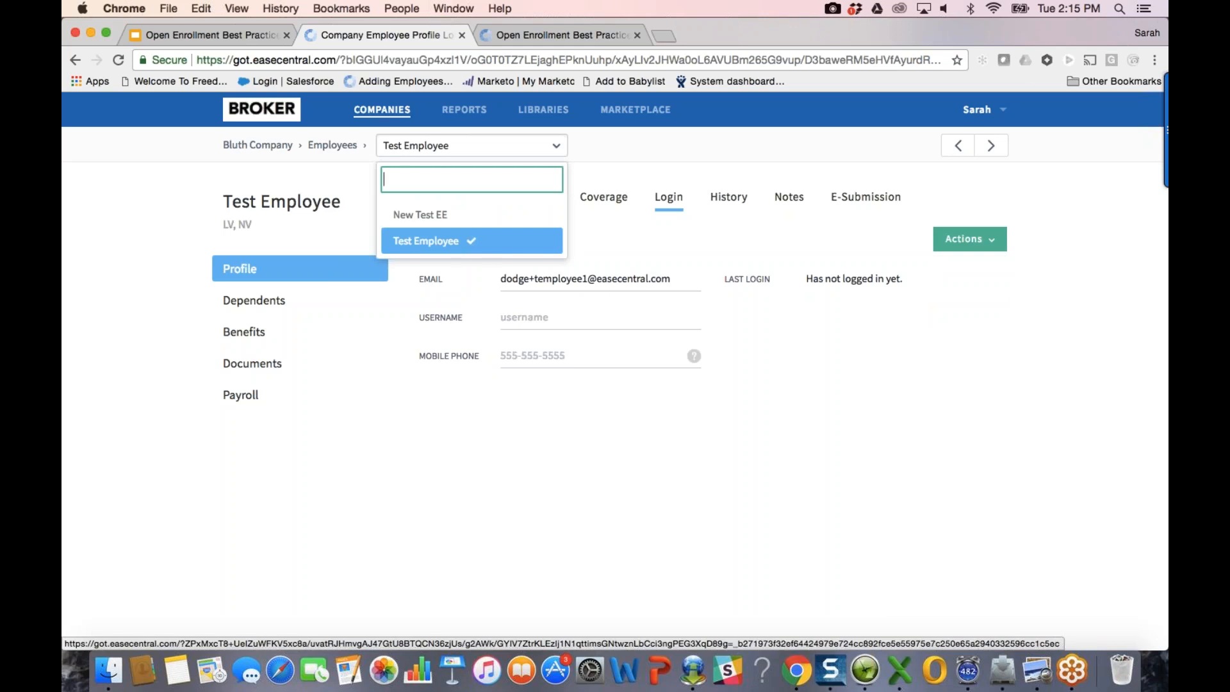
# Step: Open another employee's Medical Plan benefits page and duplicate it into a second browser tab
pyautogui.click(332, 145)
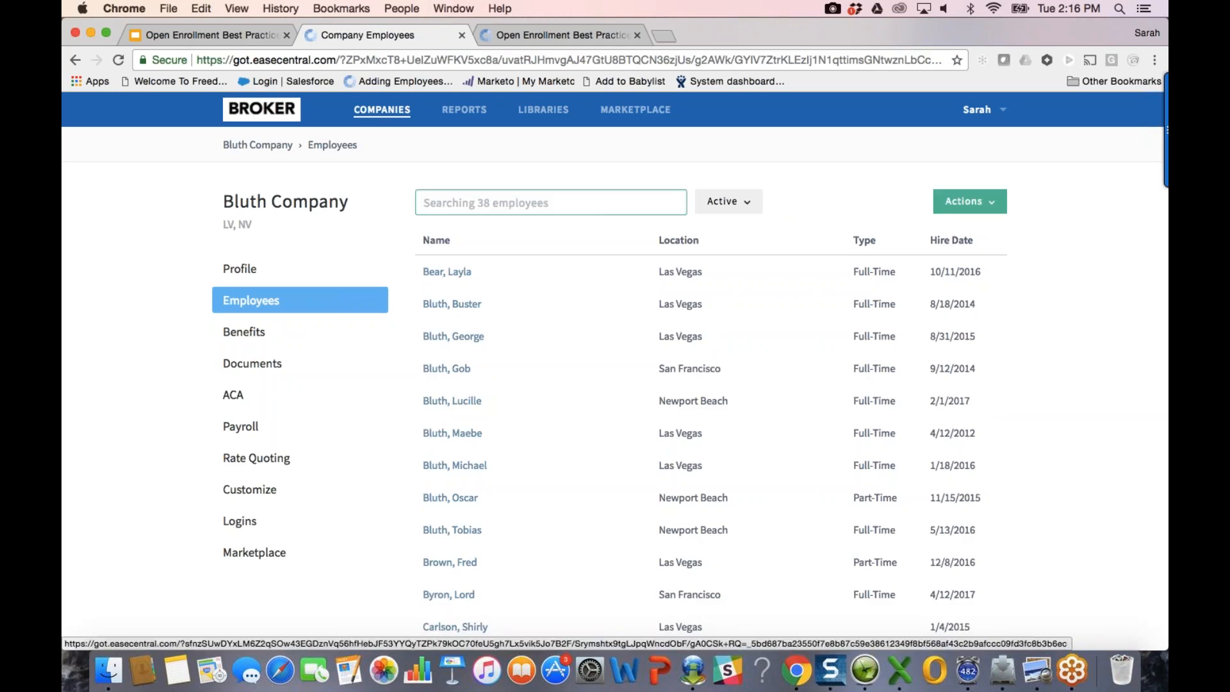
pyautogui.click(452, 305)
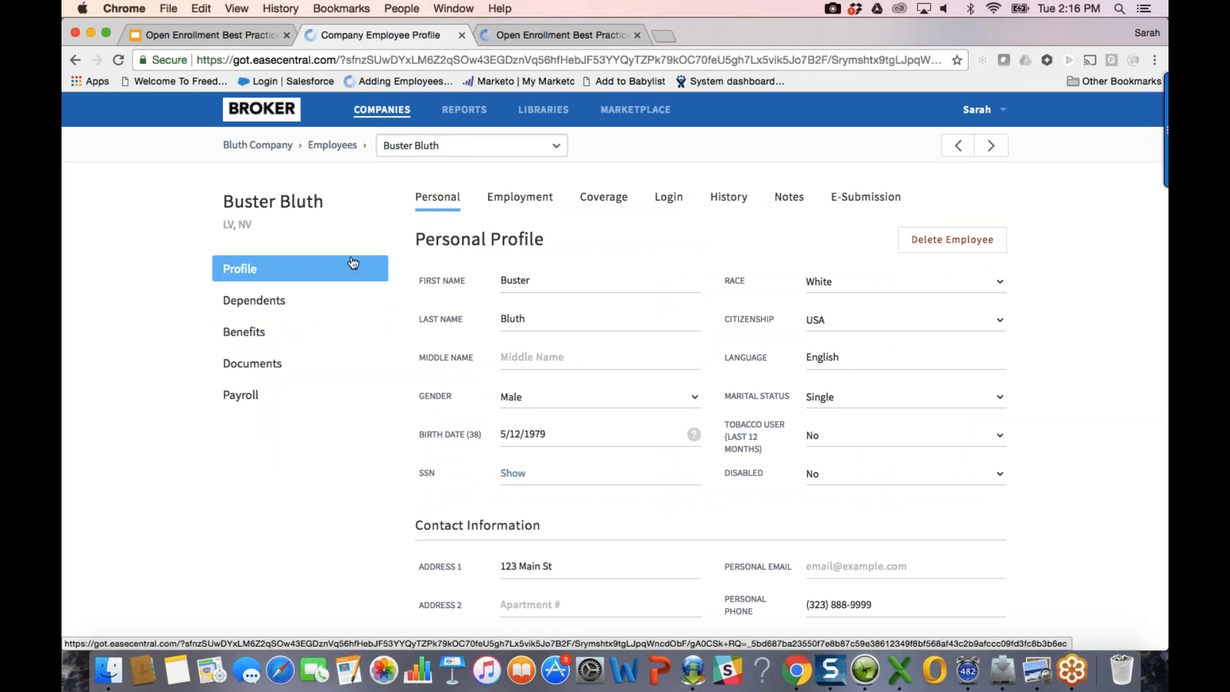
pyautogui.click(308, 334)
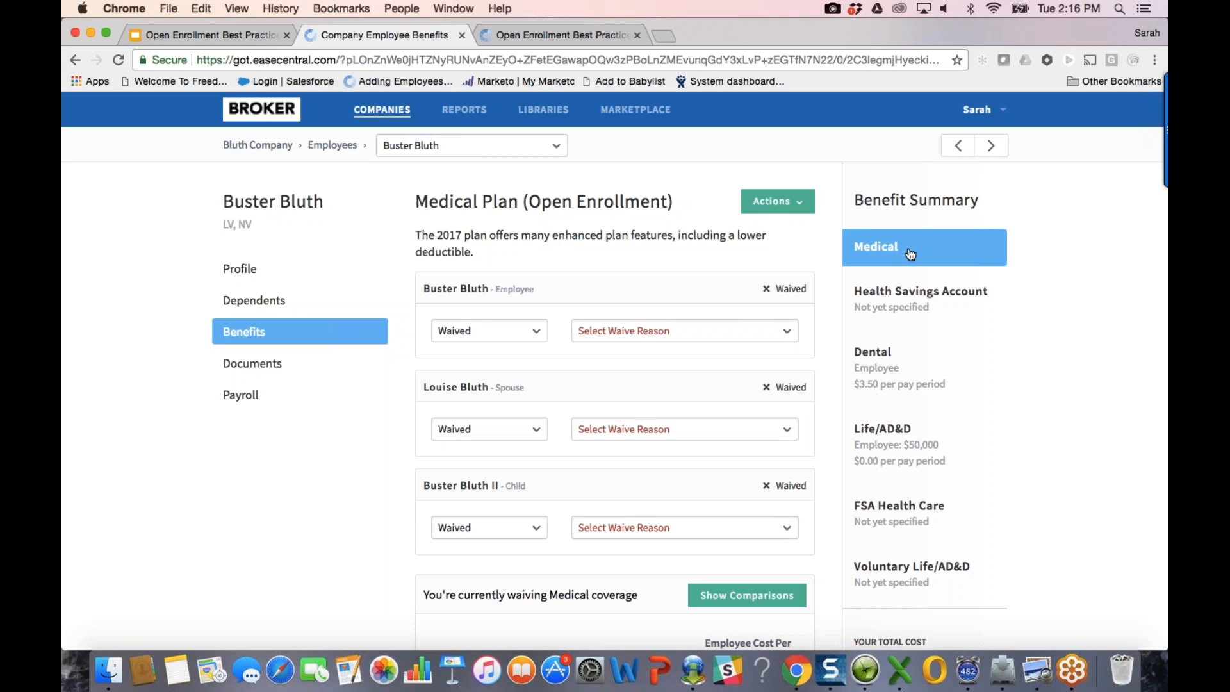
pyautogui.rightClick(394, 31)
pyautogui.click(425, 75)
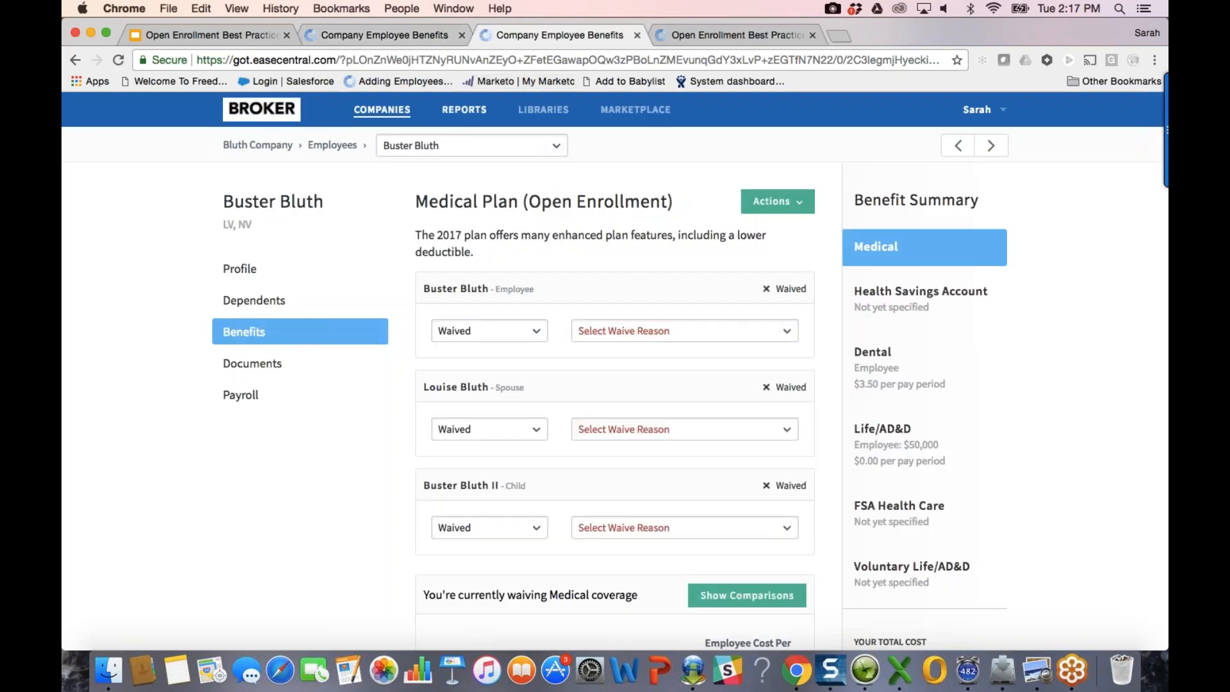
# Step: In Bluth Company's benefit plans list, select the 2018 Kaiser Silver 70 HMO plan
pyautogui.click(260, 146)
pyautogui.click(266, 333)
pyautogui.scroll(-5, 706, 423)
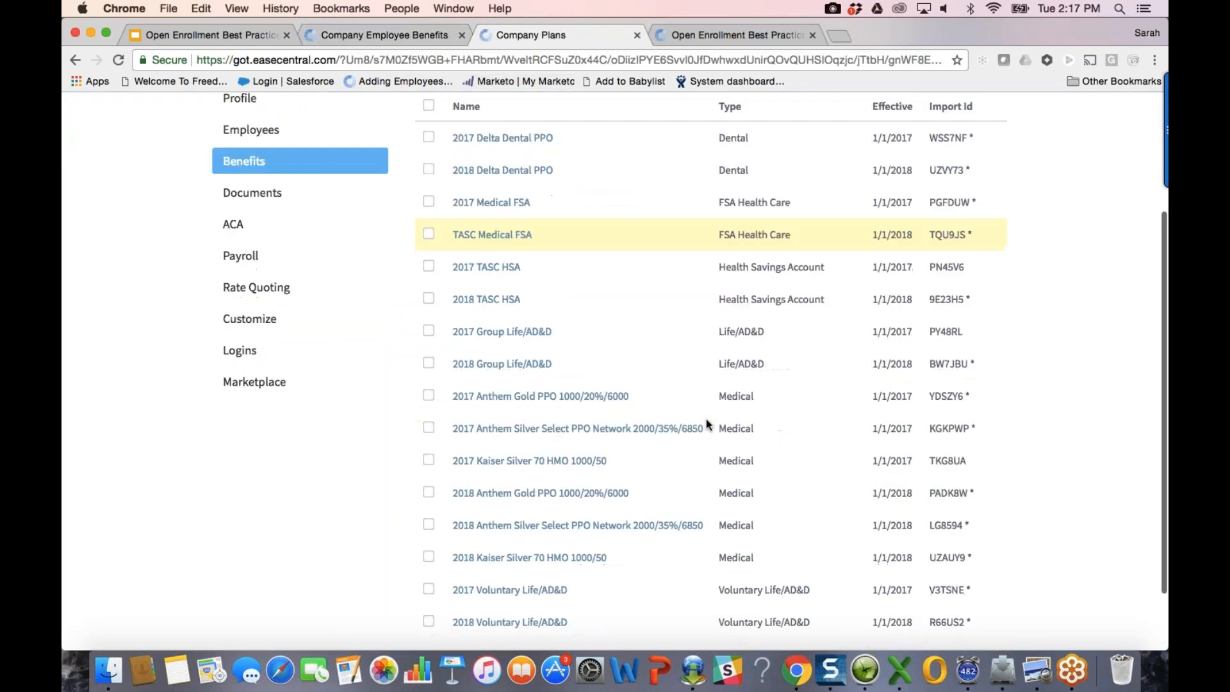
pyautogui.scroll(5, 706, 419)
pyautogui.click(431, 278)
pyautogui.click(431, 278)
pyautogui.scroll(-1, 487, 438)
pyautogui.scroll(-5, 425, 453)
pyautogui.click(425, 475)
pyautogui.scroll(5, 802, 333)
# Step: Run the Eligibility report for it and close the Company Plans tab
pyautogui.click(907, 244)
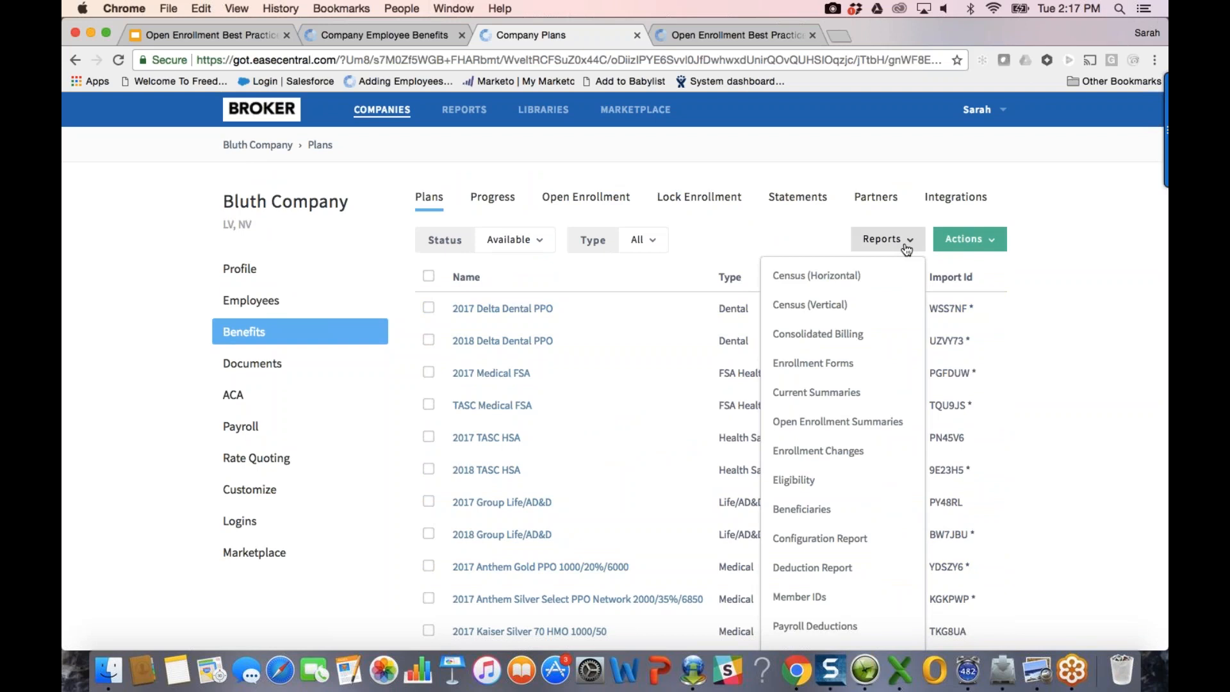
pyautogui.scroll(-2, 886, 431)
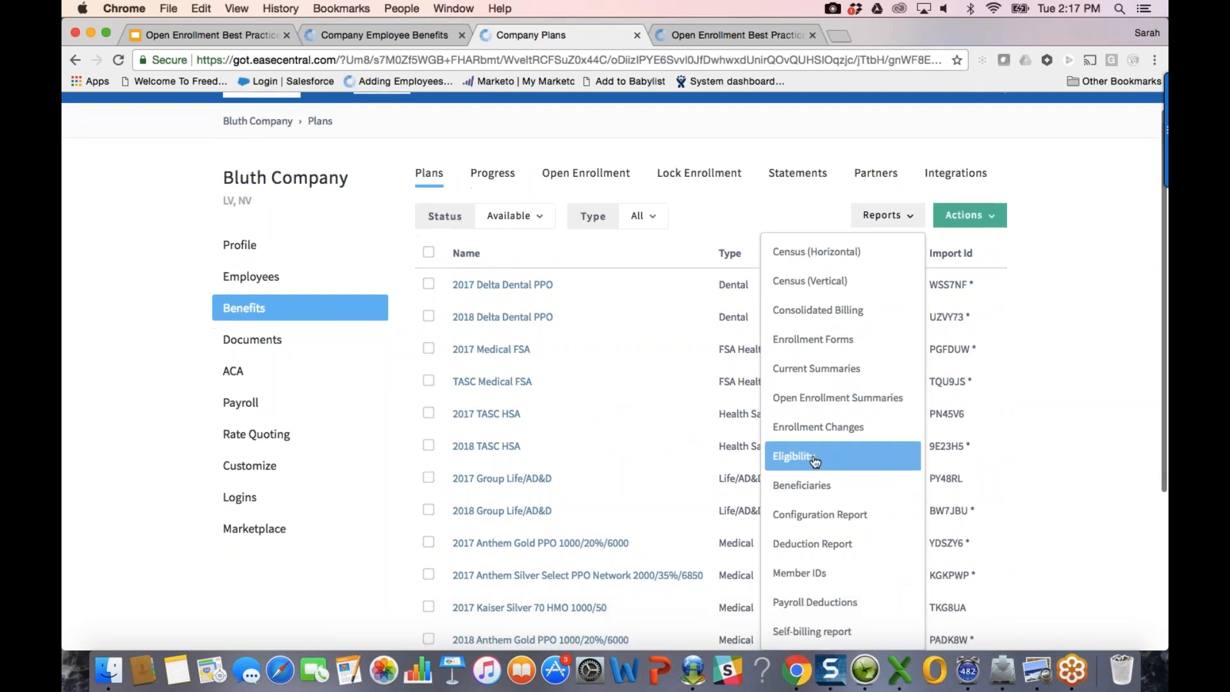
pyautogui.click(812, 458)
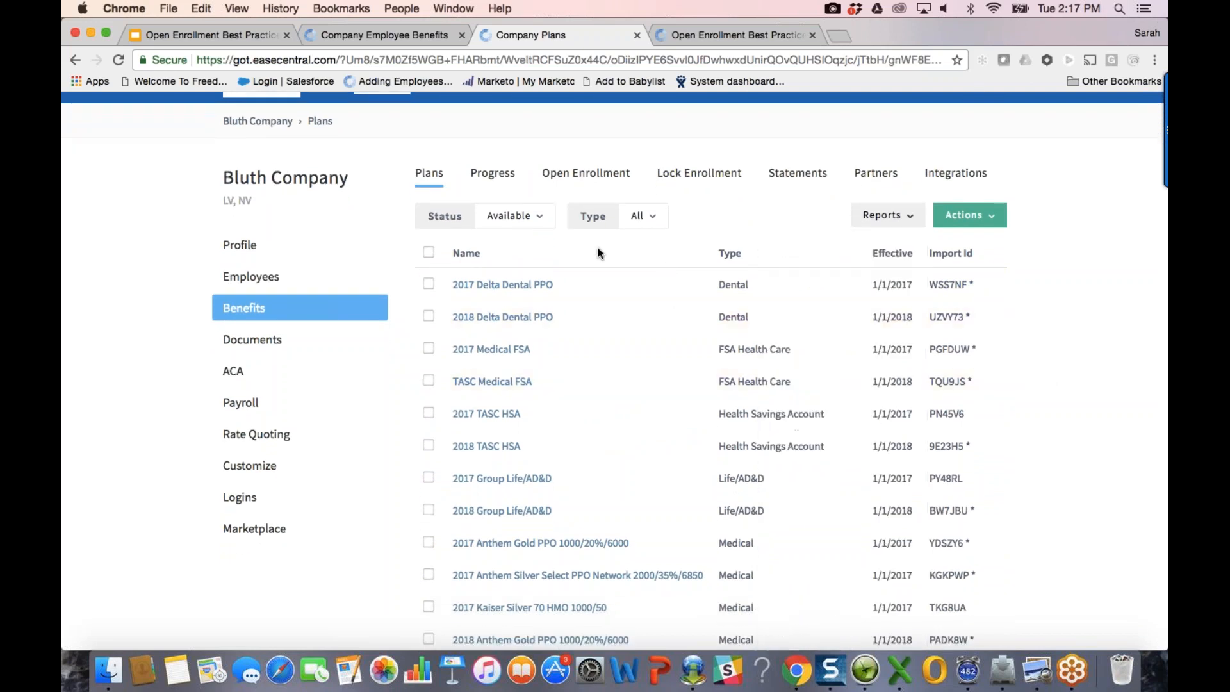
pyautogui.scroll(1, 596, 247)
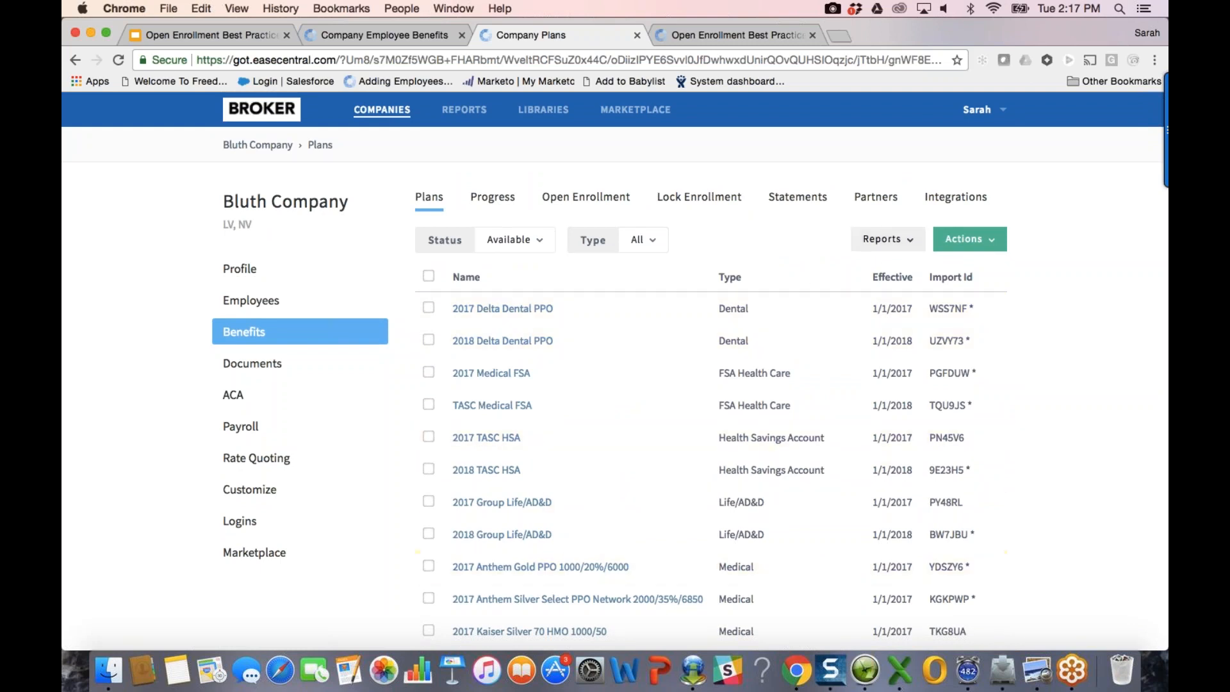
pyautogui.click(637, 35)
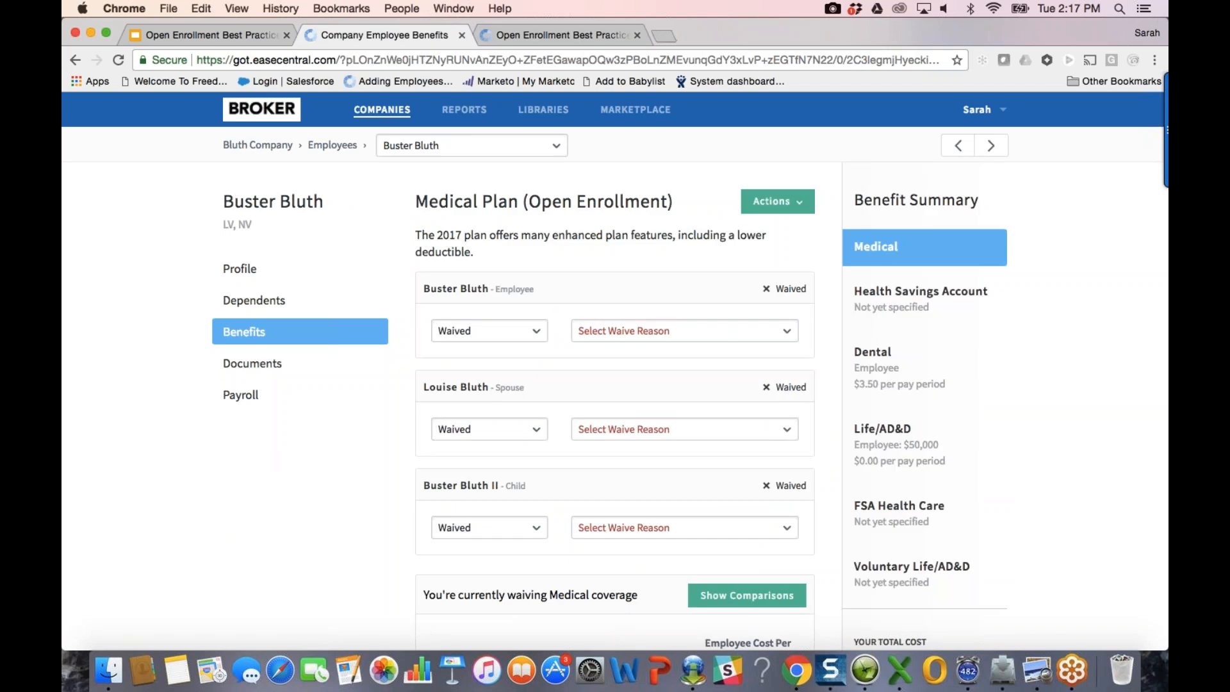
# Step: Change the employee and spouse medical coverage from Waived to Enrolled
pyautogui.scroll(-1, 673, 395)
pyautogui.scroll(-1, 671, 391)
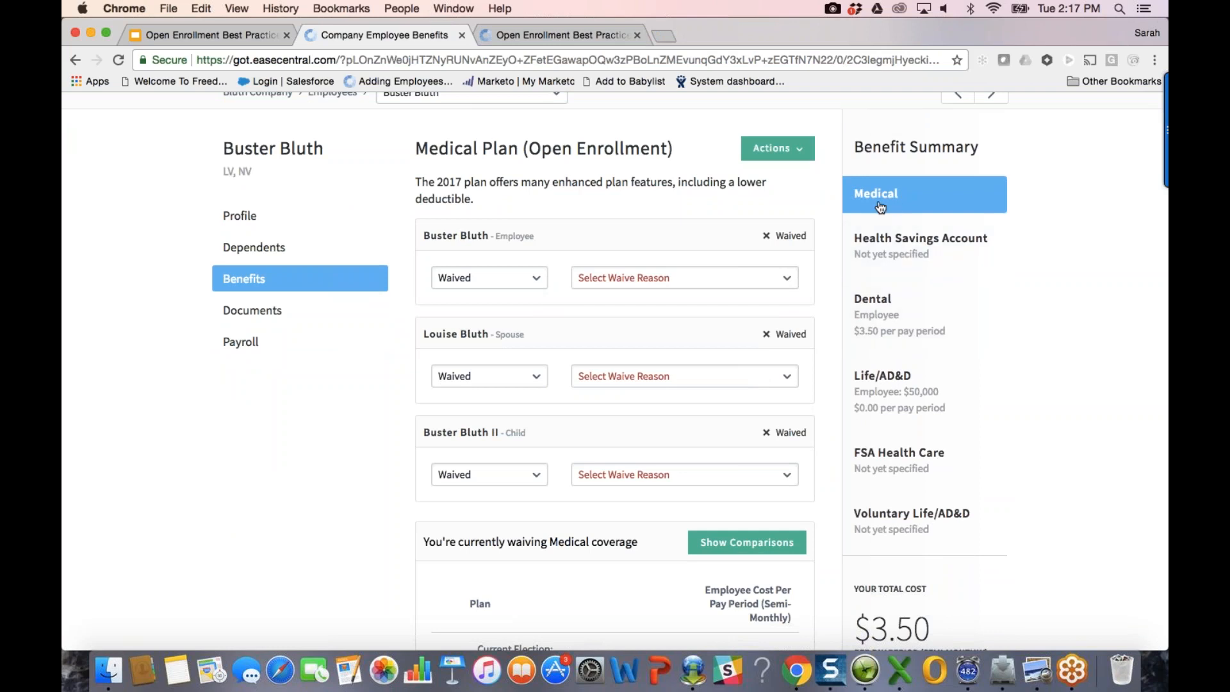
pyautogui.scroll(-1, 923, 221)
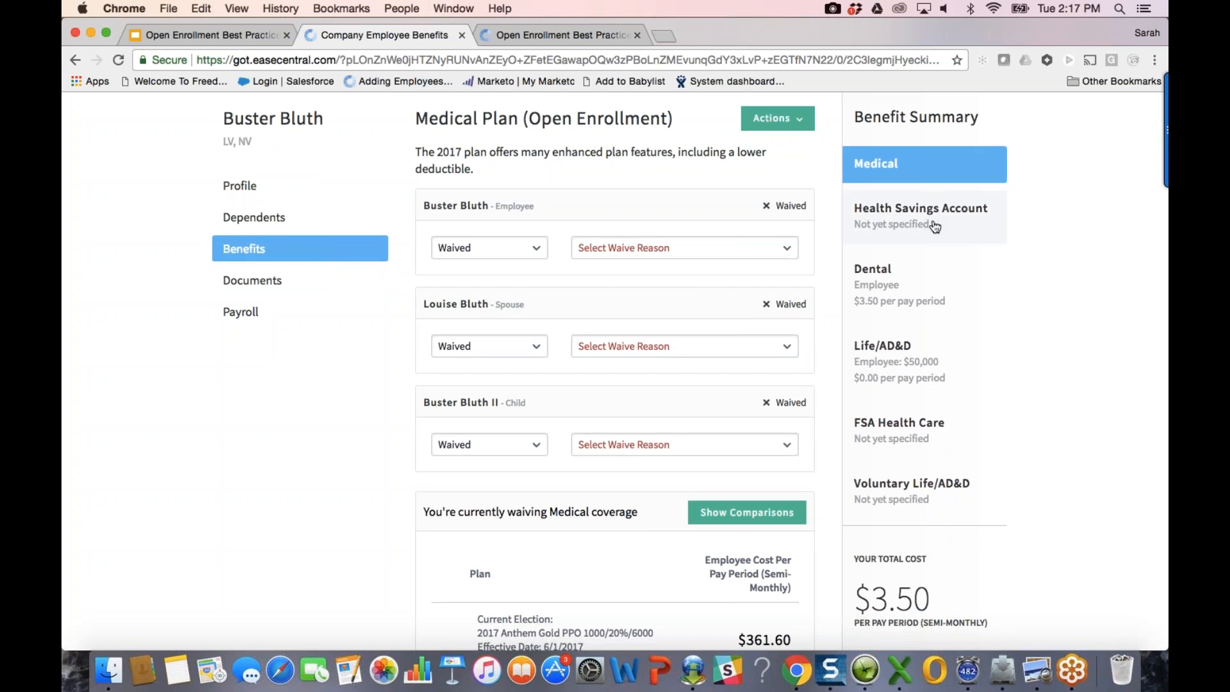
pyautogui.scroll(-1, 534, 218)
pyautogui.click(532, 223)
pyautogui.click(467, 257)
pyautogui.scroll(-3, 563, 294)
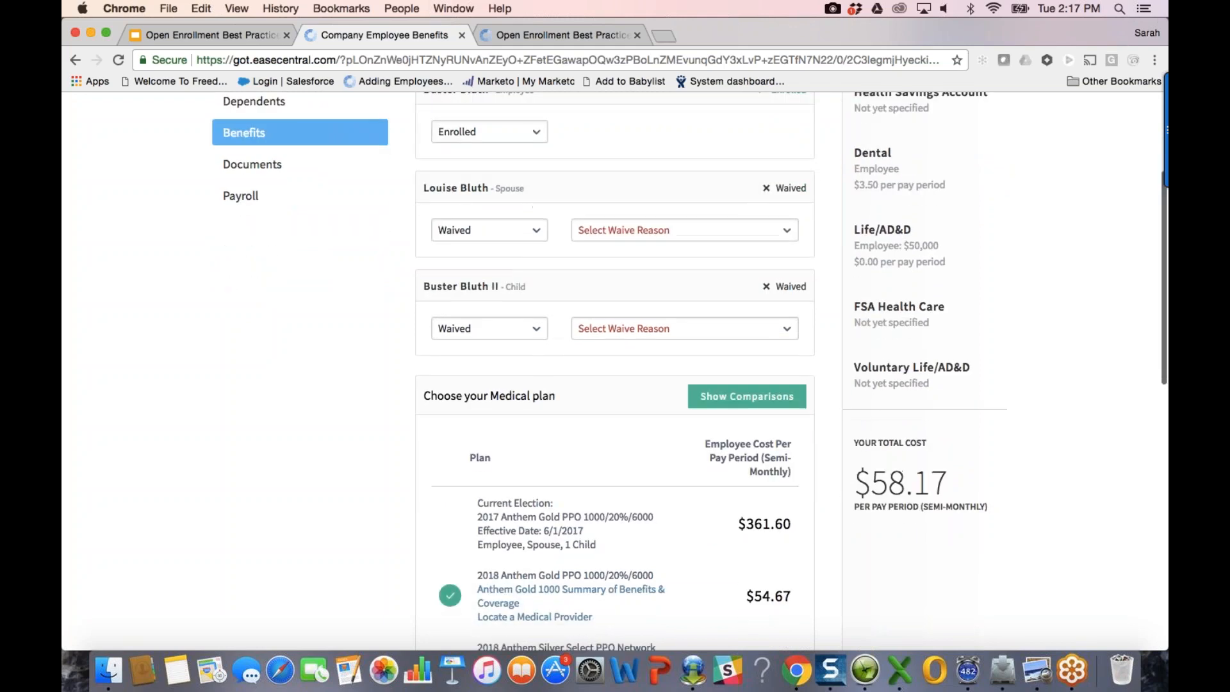
pyautogui.scroll(-1, 544, 256)
pyautogui.click(532, 201)
pyautogui.click(545, 237)
# Step: Enroll the child too and review the $391.07 per pay period total
pyautogui.scroll(2, 545, 240)
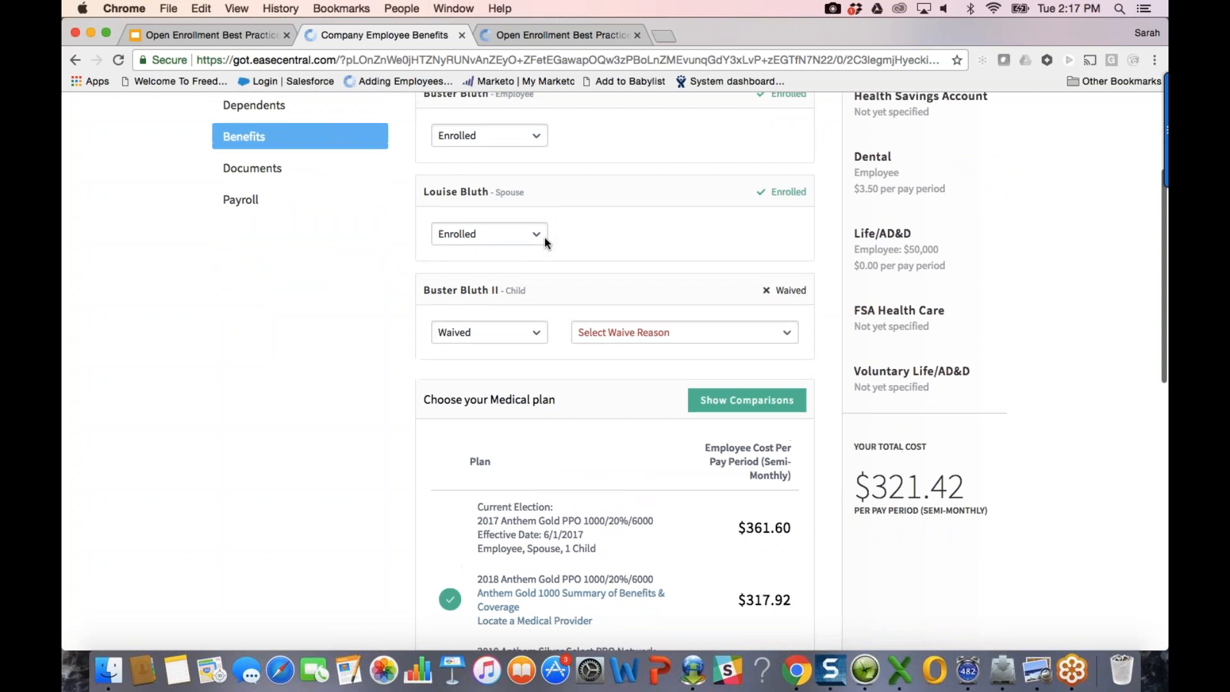
pyautogui.scroll(-5, 623, 452)
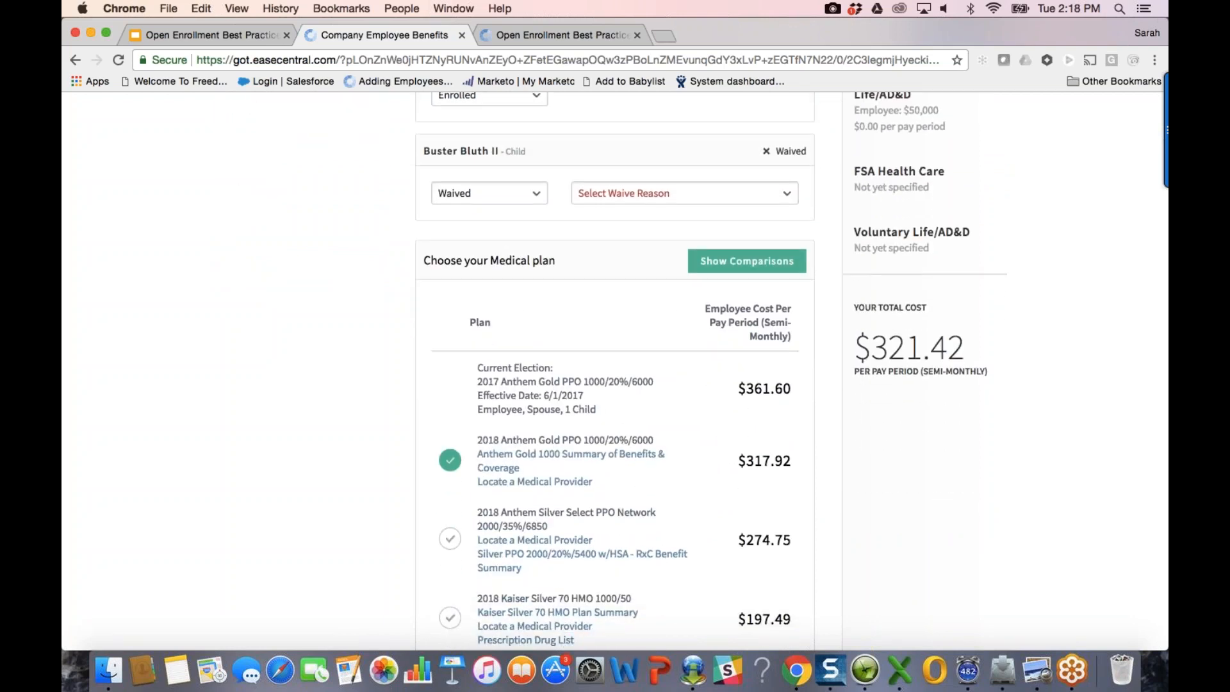
pyautogui.click(490, 194)
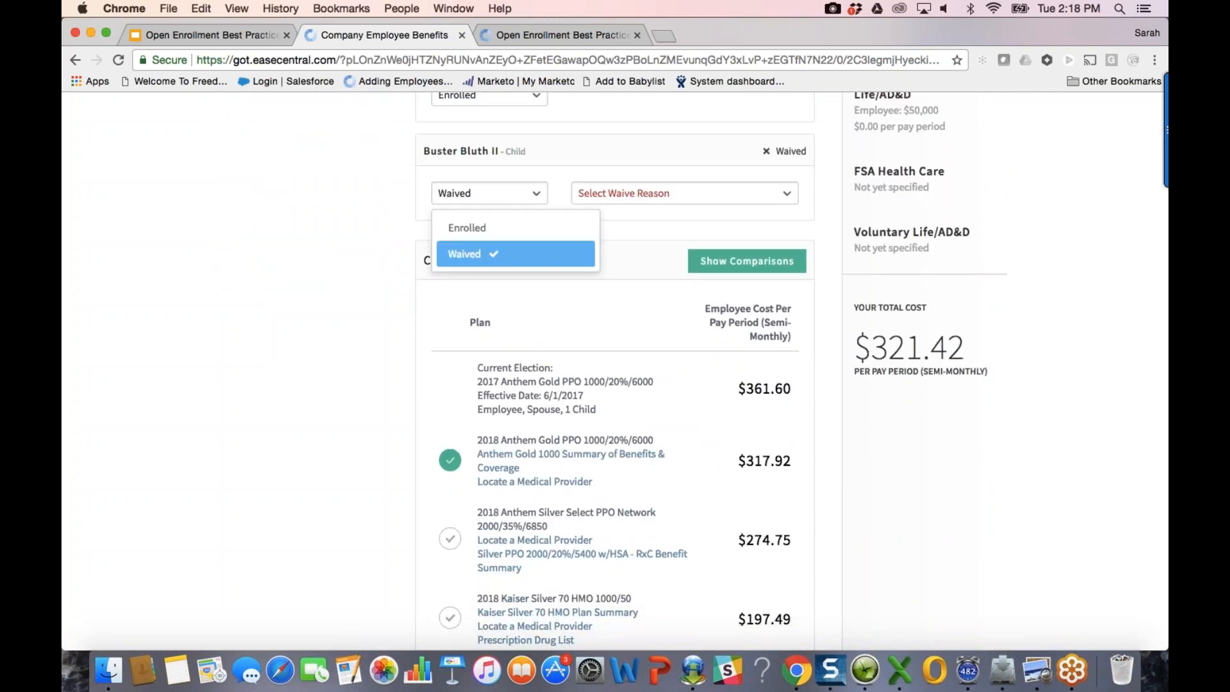
pyautogui.click(467, 228)
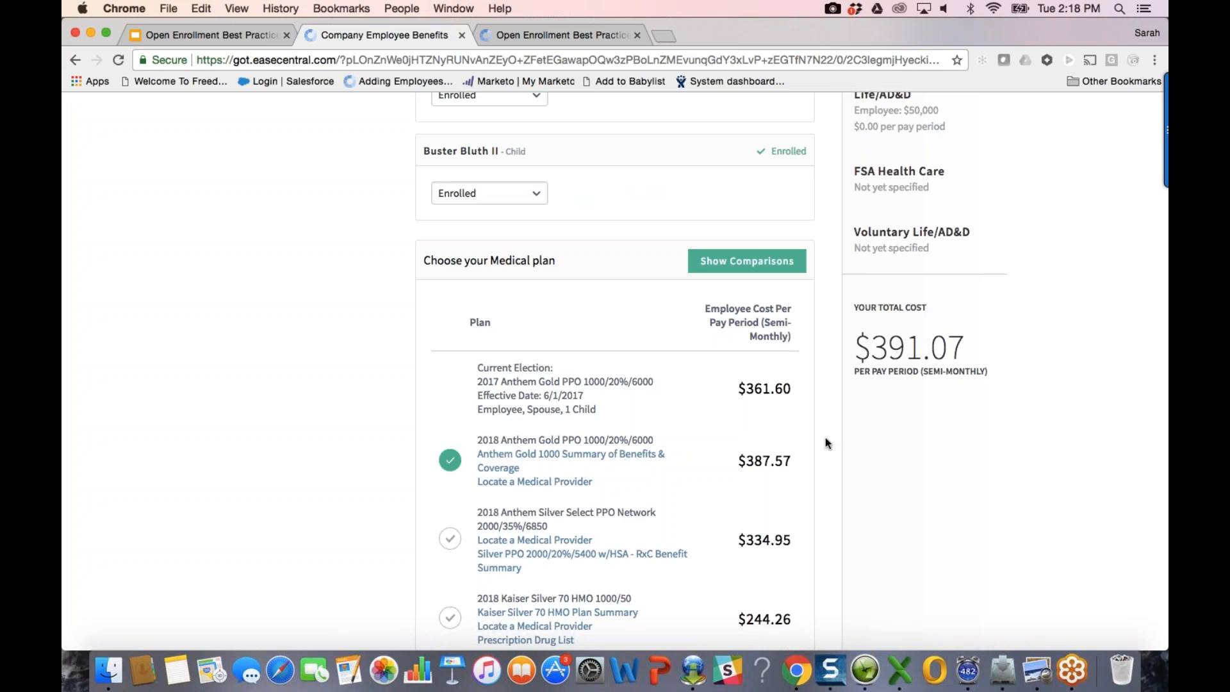
pyautogui.scroll(-2, 826, 442)
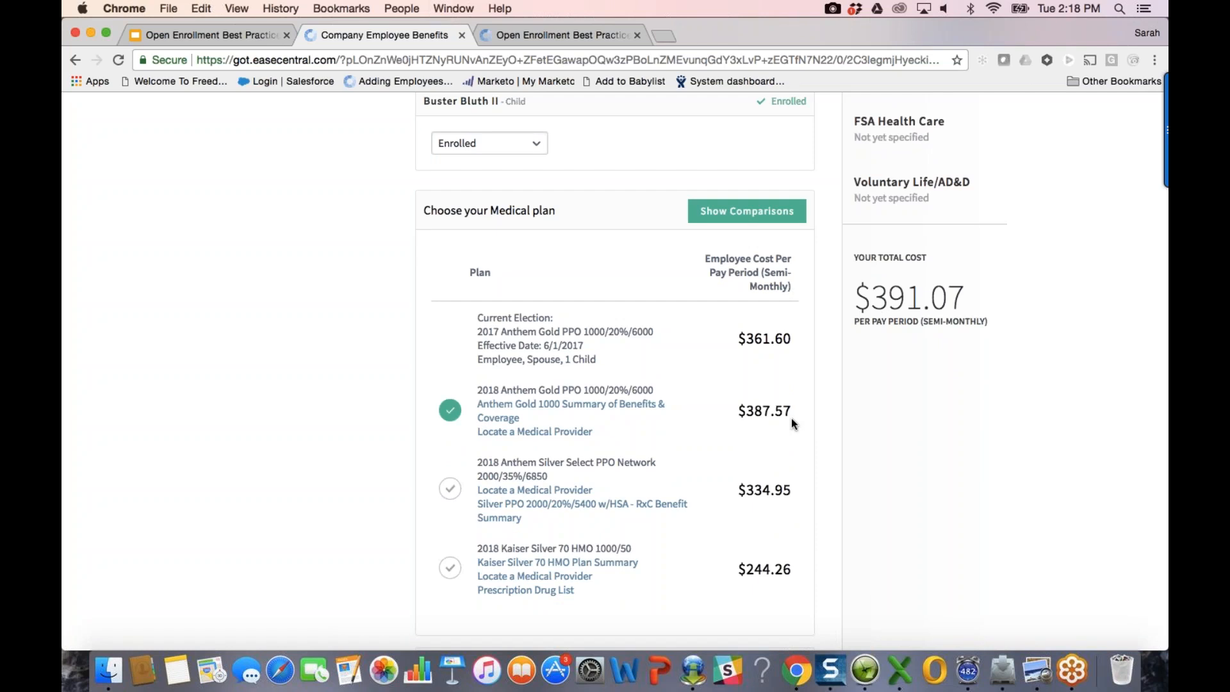
pyautogui.scroll(1, 791, 417)
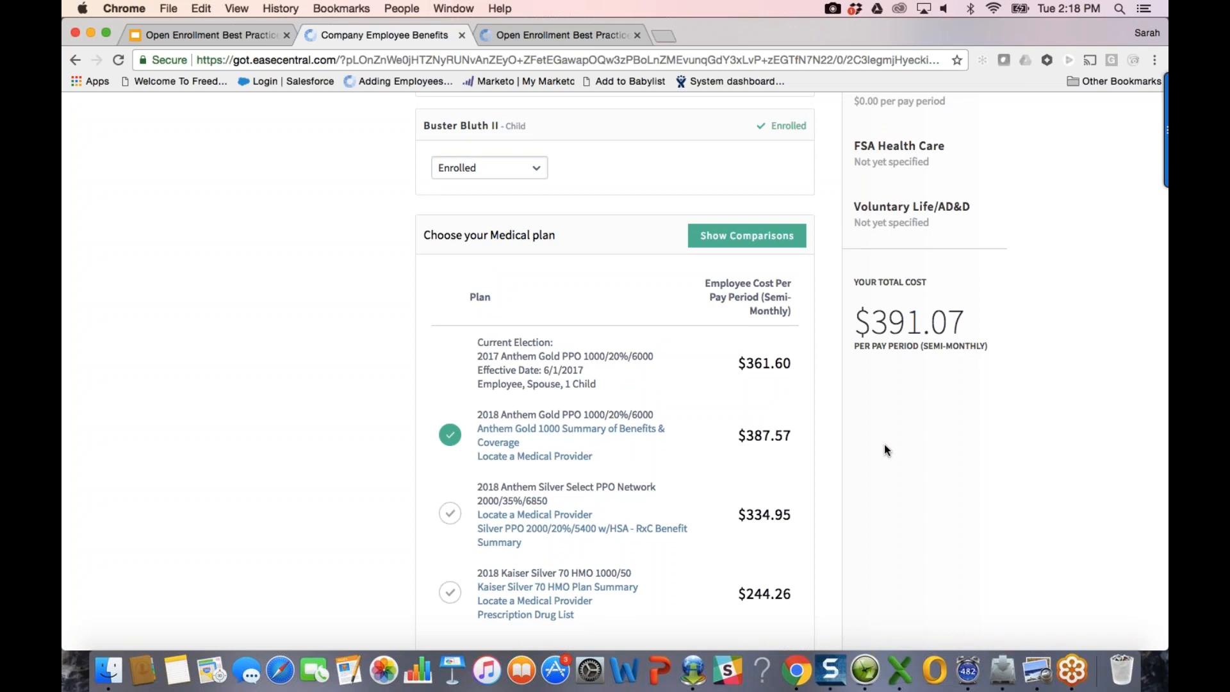
pyautogui.scroll(10, 859, 429)
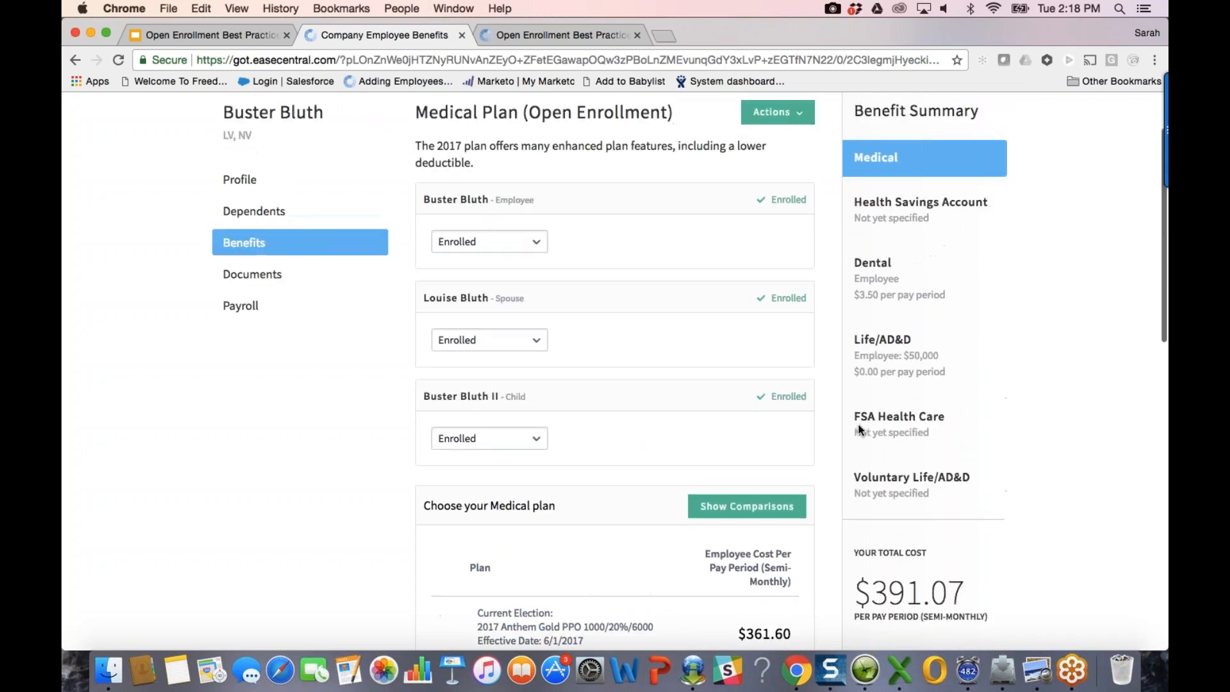
pyautogui.scroll(1, 860, 430)
pyautogui.scroll(-15, 742, 255)
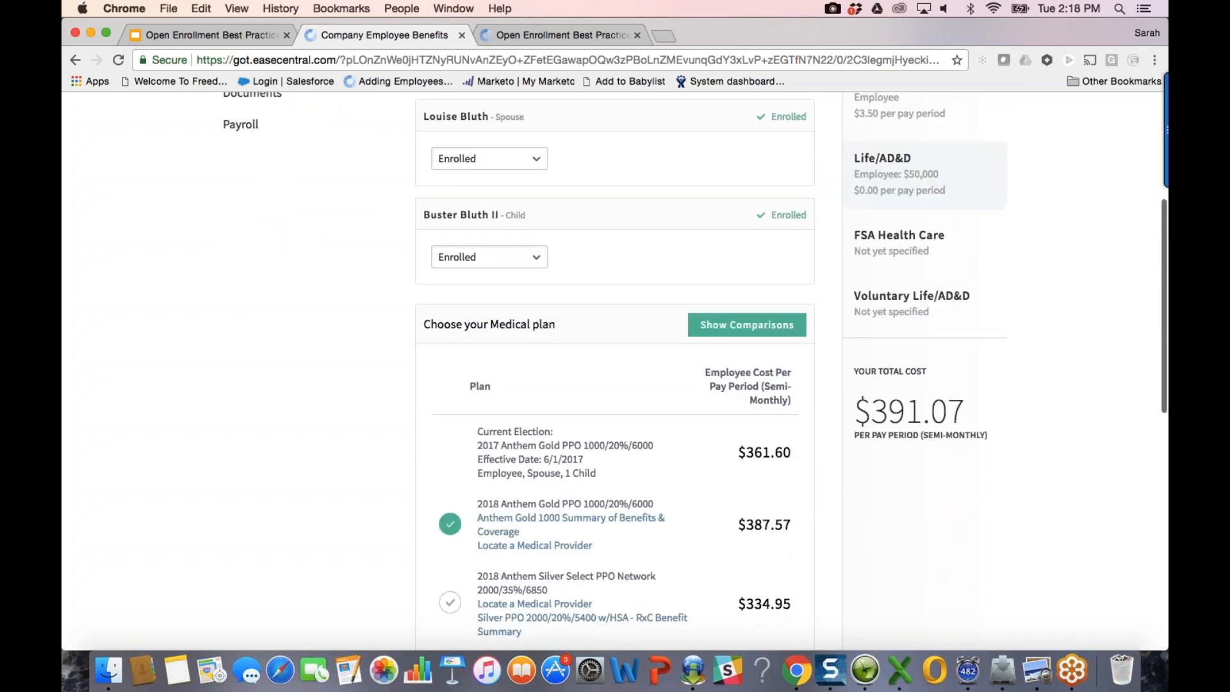
pyautogui.scroll(15, 742, 249)
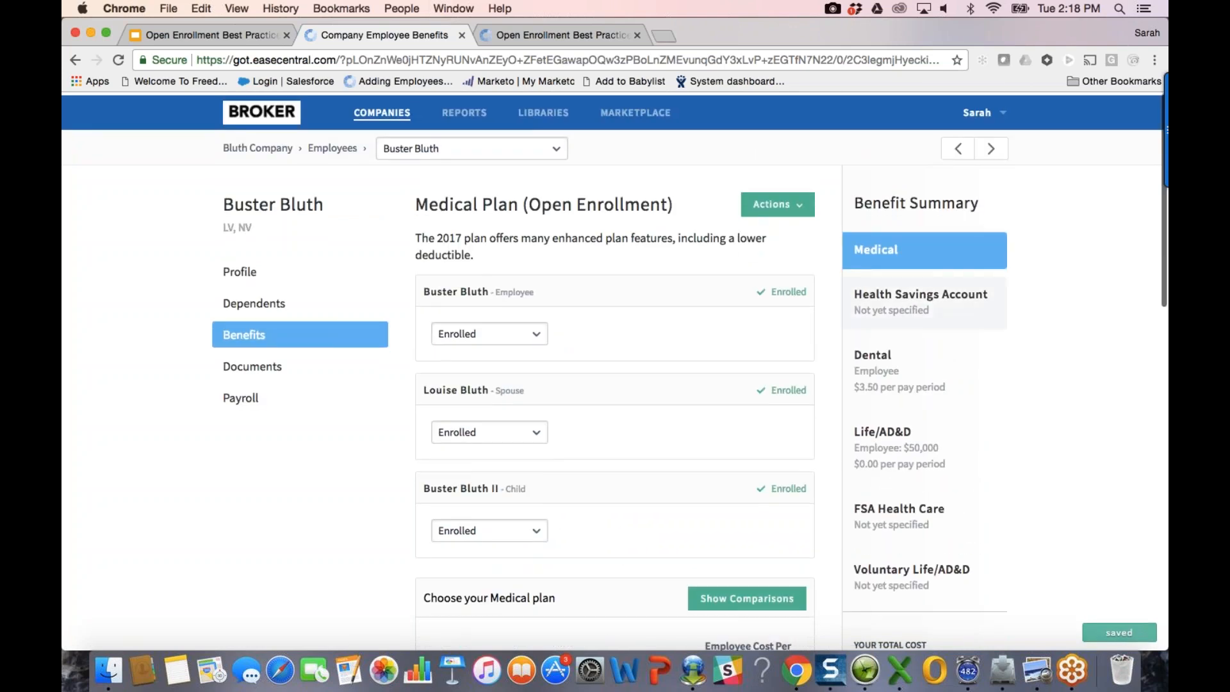
# Step: Reload the employee's benefits page and highlight the 2017 plan description text
pyautogui.click(887, 437)
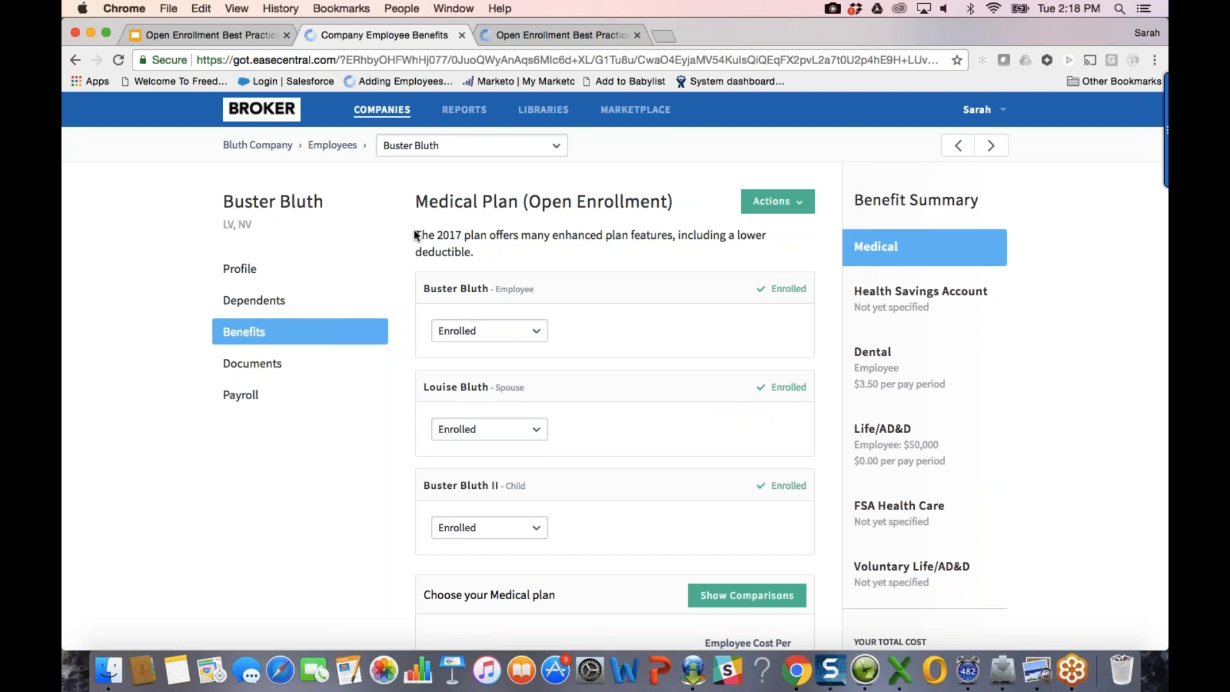
pyautogui.moveTo(416, 236); pyautogui.dragTo(466, 256)
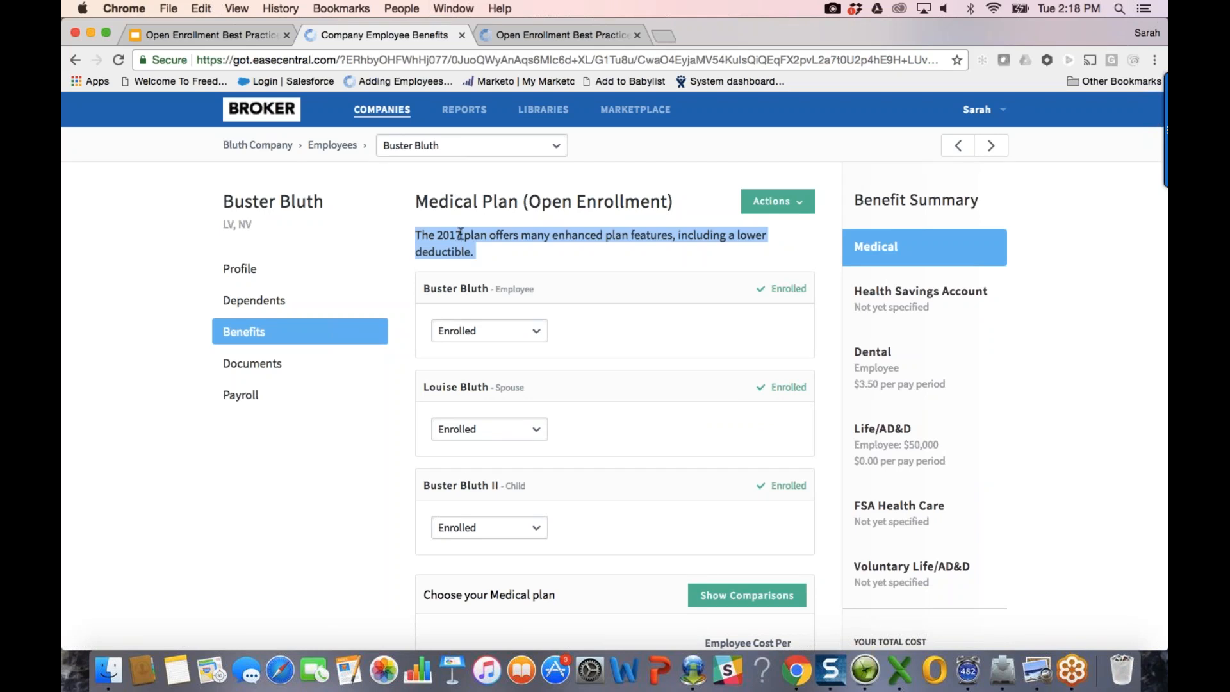
pyautogui.rightClick(396, 37)
pyautogui.press('Escape')
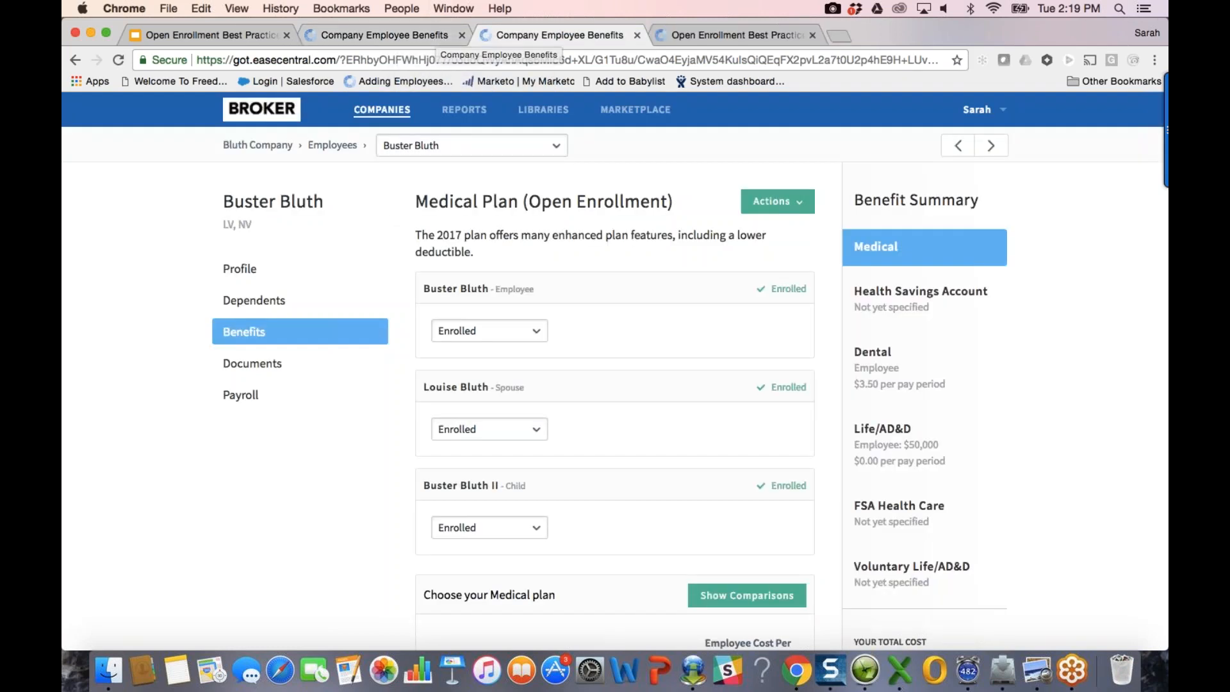
# Step: Open Bluth Company's Customize enrollment instructions settings and scroll to the Medical text
pyautogui.click(268, 147)
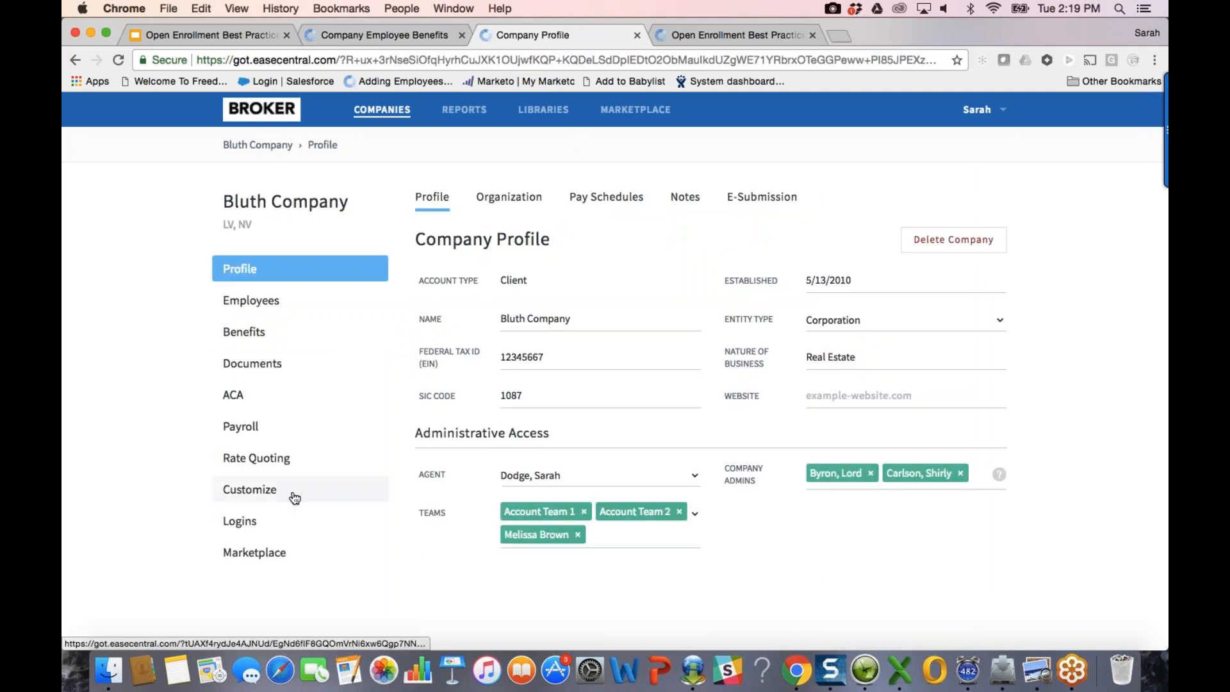
pyautogui.click(294, 497)
pyautogui.click(504, 197)
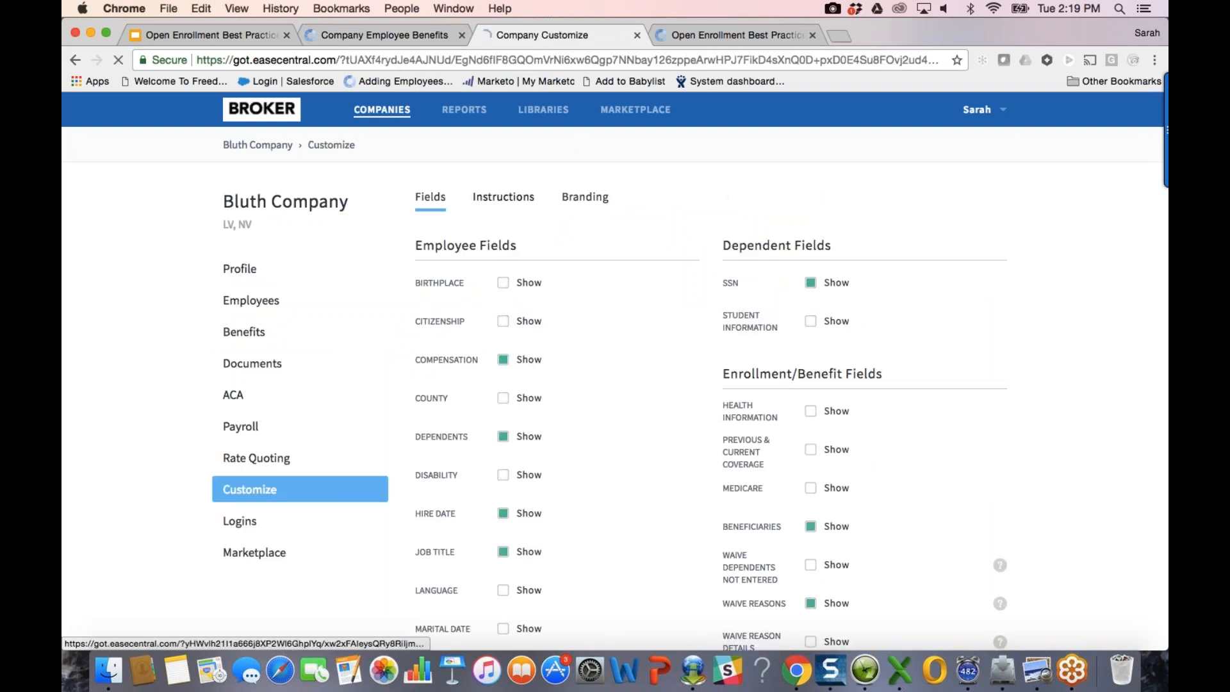
pyautogui.scroll(-5, 609, 372)
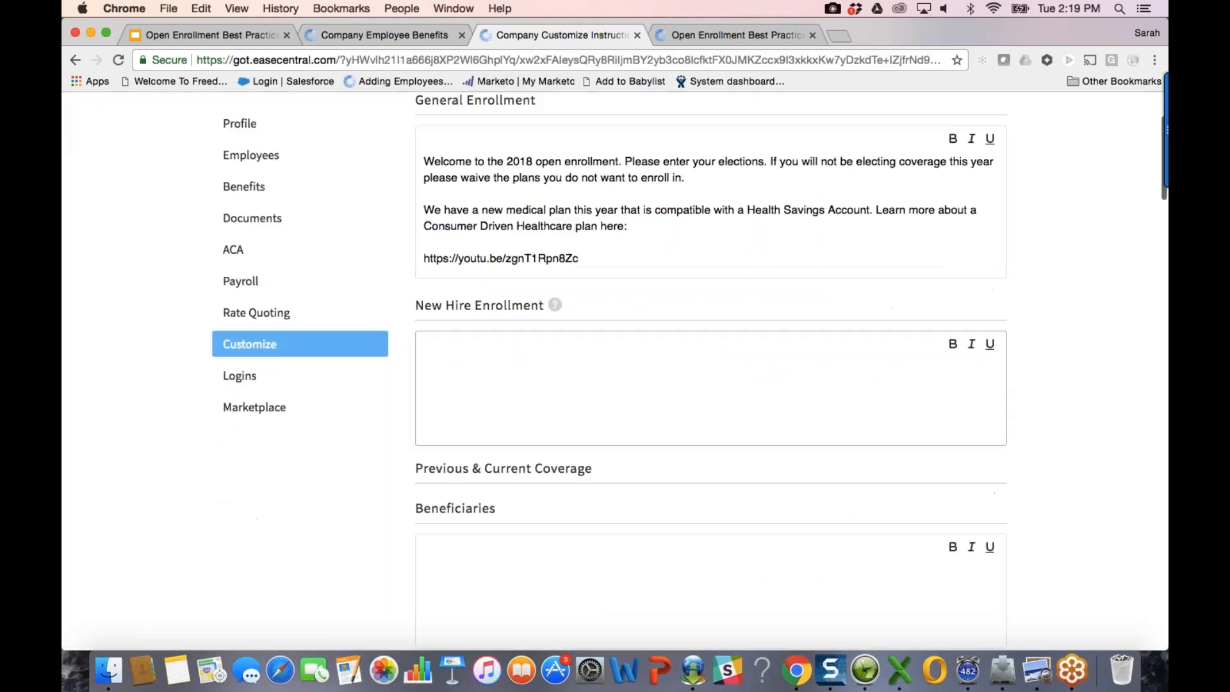
pyautogui.click(433, 43)
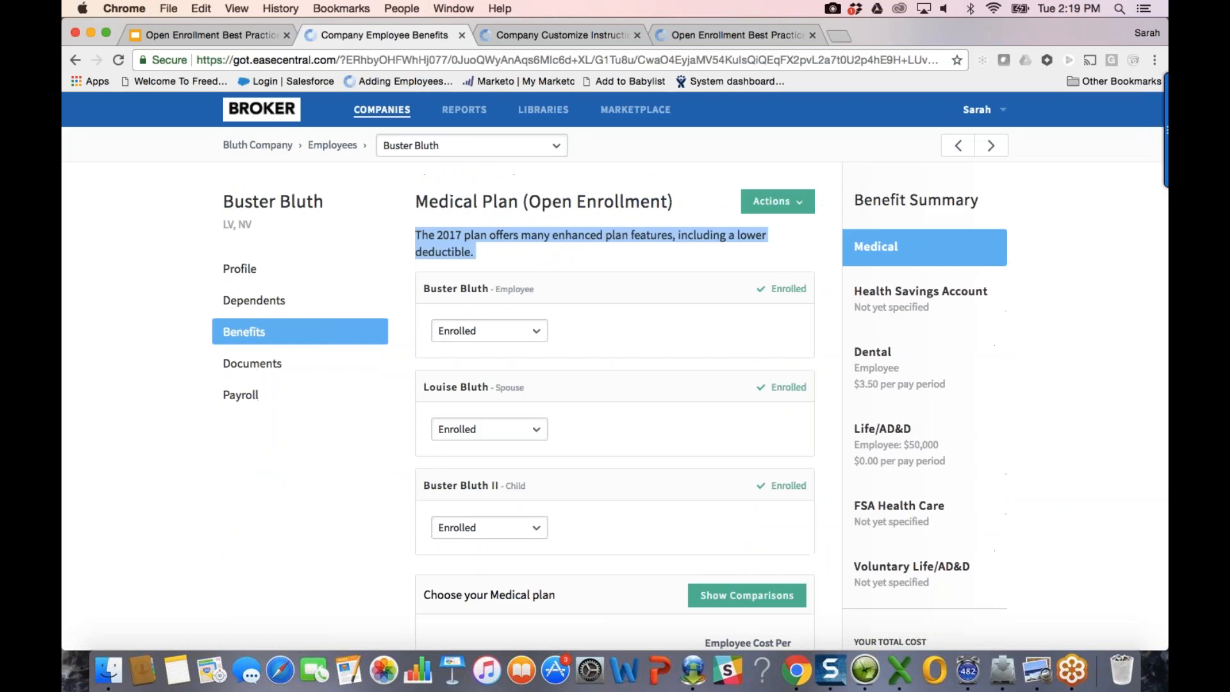
pyautogui.click(540, 29)
pyautogui.scroll(-1, 657, 542)
pyautogui.scroll(-11, 658, 542)
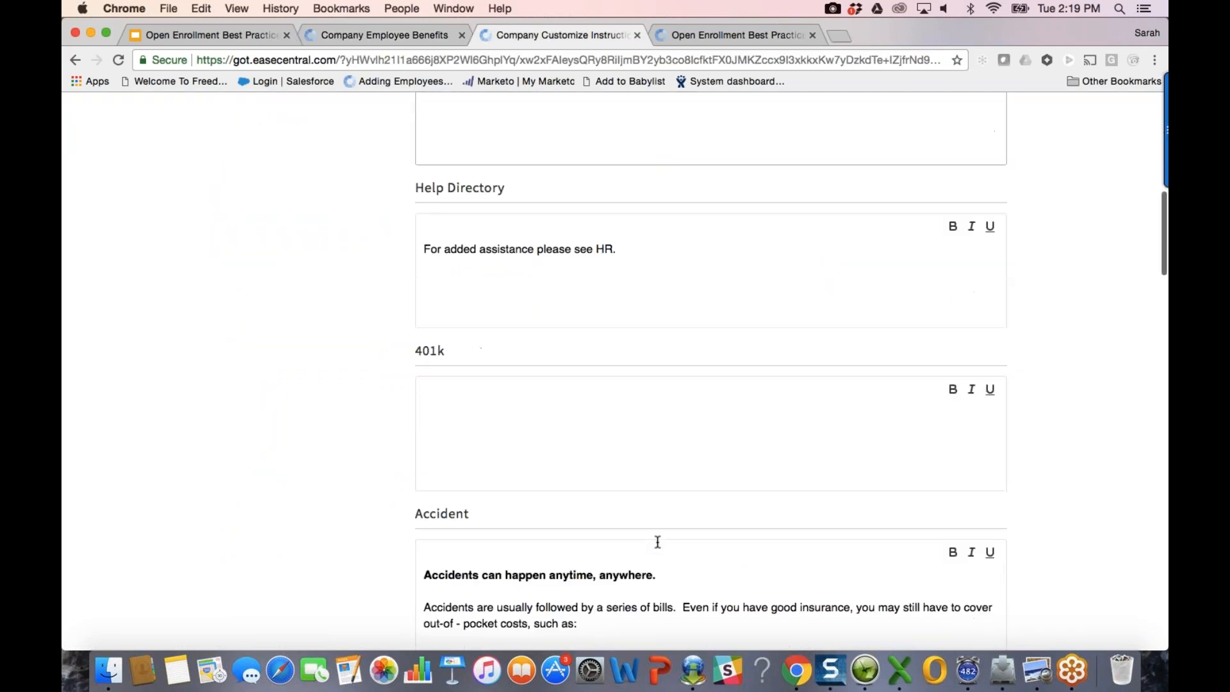
pyautogui.scroll(-15, 657, 542)
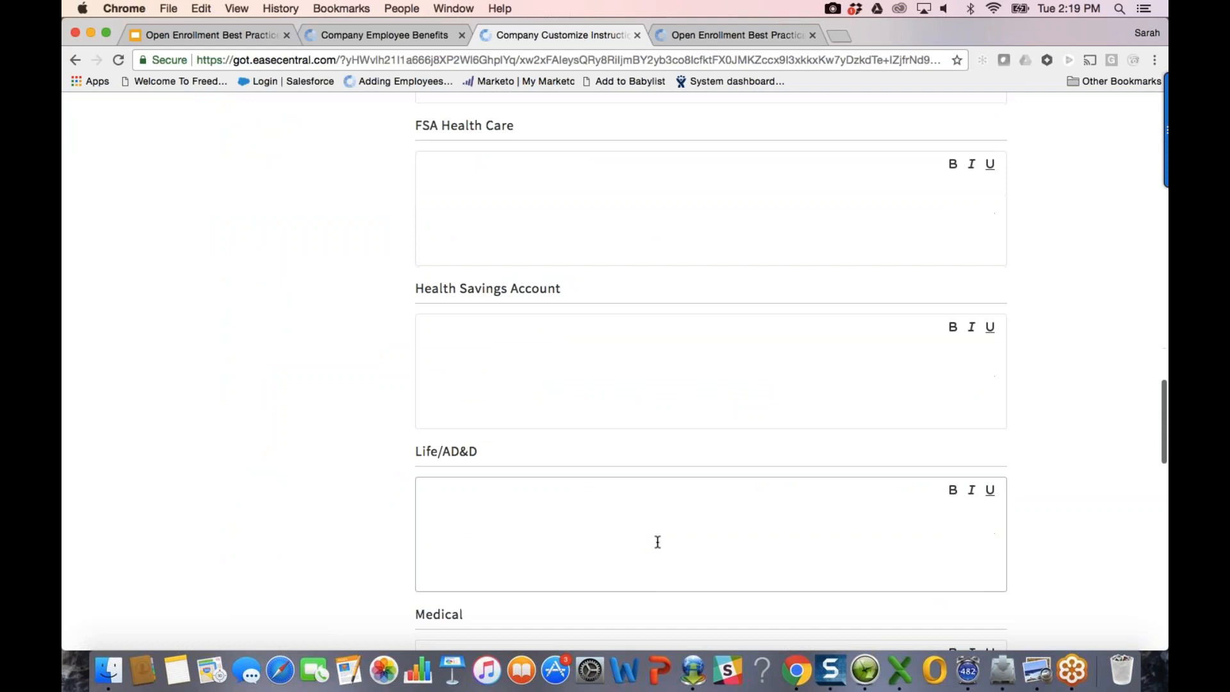
pyautogui.scroll(-1, 658, 542)
# Step: Change the Medical instruction year from 2017 to 2018 and reload the employee's page
pyautogui.click(472, 450)
pyautogui.press('BackSpace')
pyautogui.write('8')
pyautogui.press('super+Right')
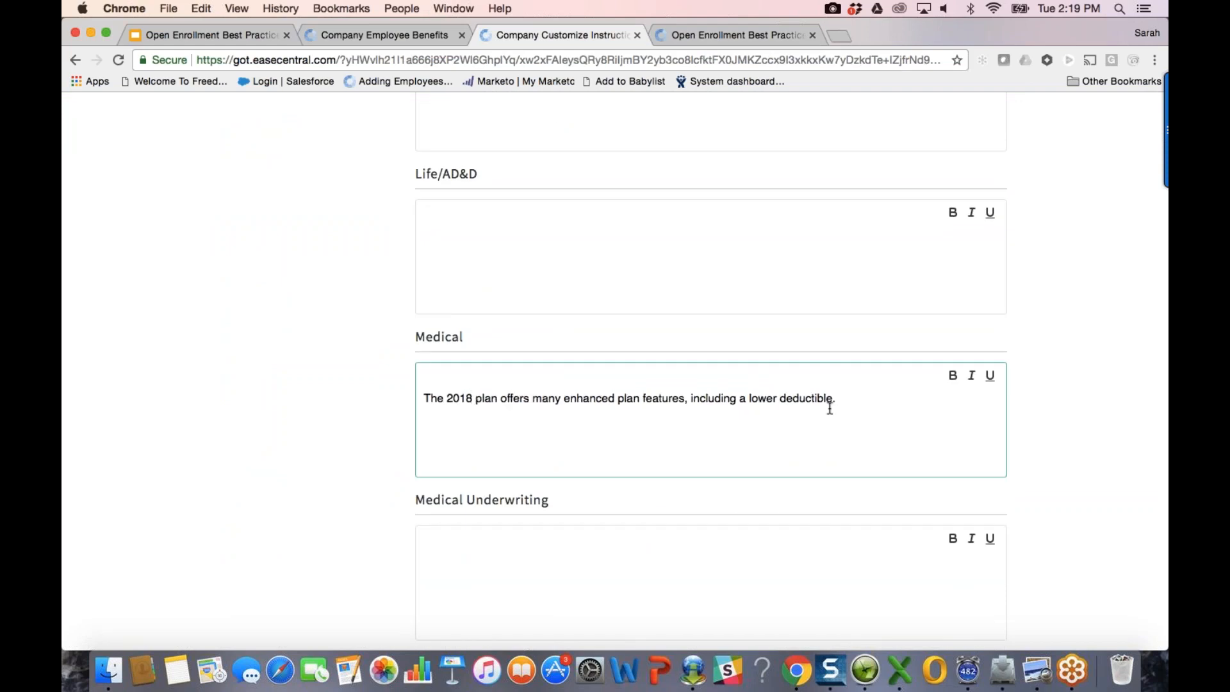
pyautogui.click(372, 415)
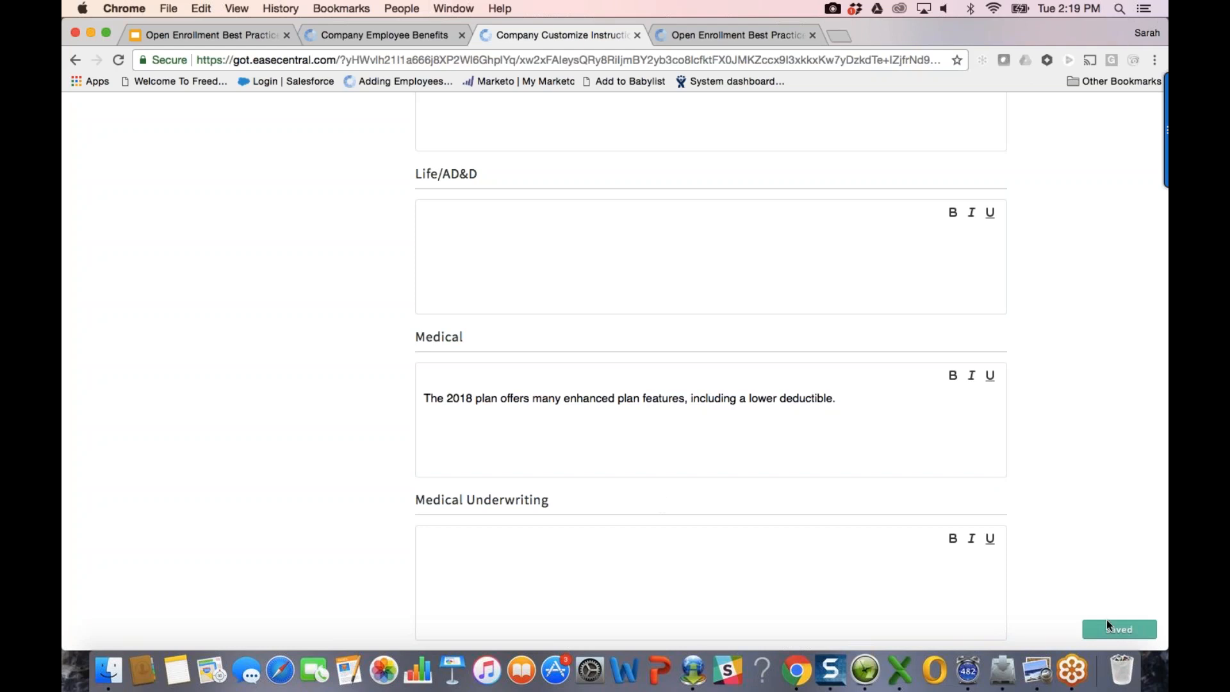
pyautogui.click(333, 40)
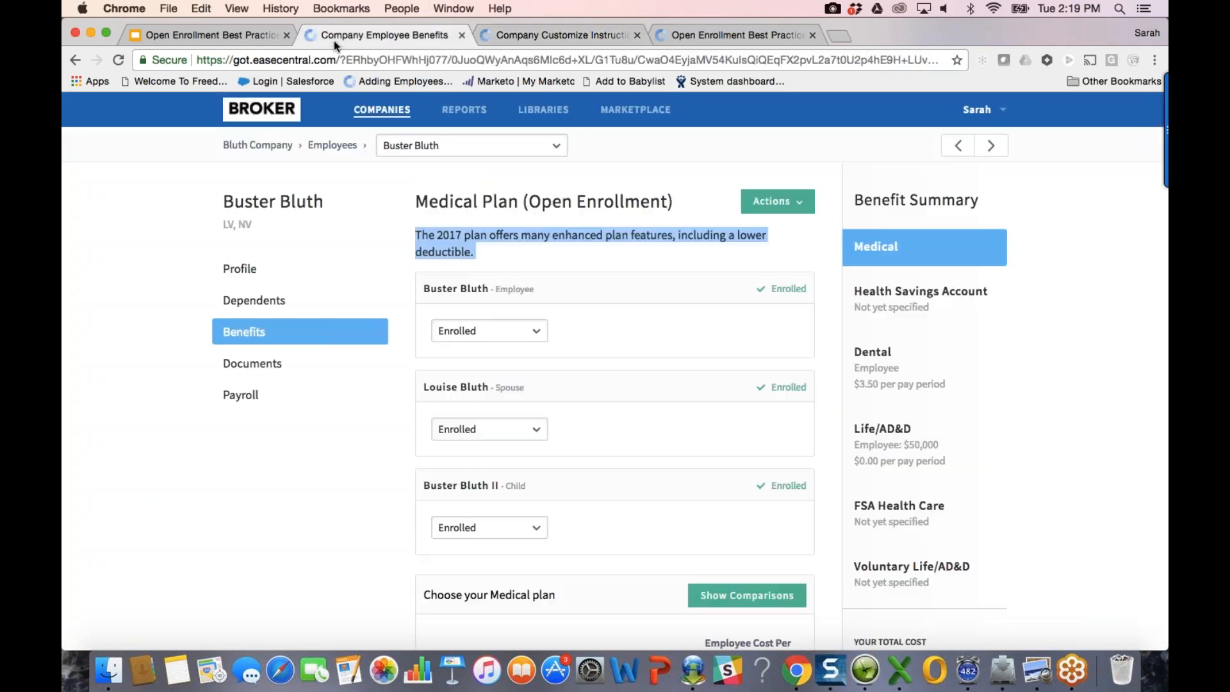
pyautogui.click(339, 417)
pyautogui.press('super+r')
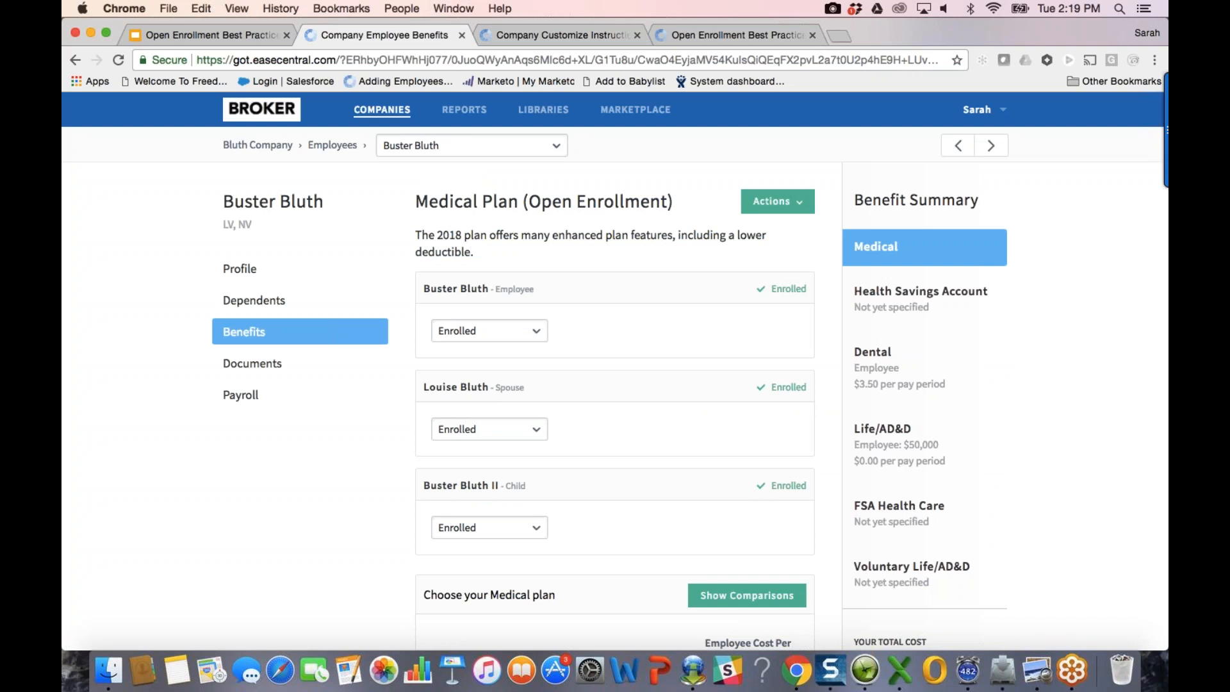
# Step: Close the Customize Instructions tab and review the Life/AD&D $50,000 employee coverage options
pyautogui.click(637, 37)
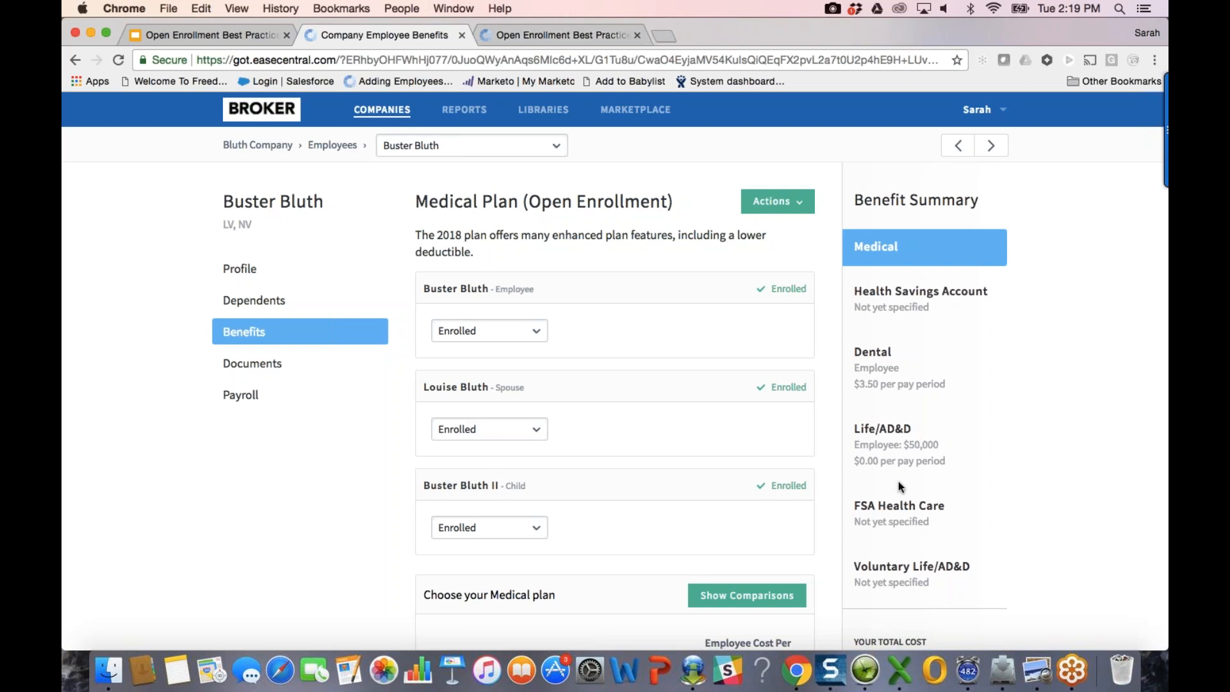
pyautogui.click(905, 432)
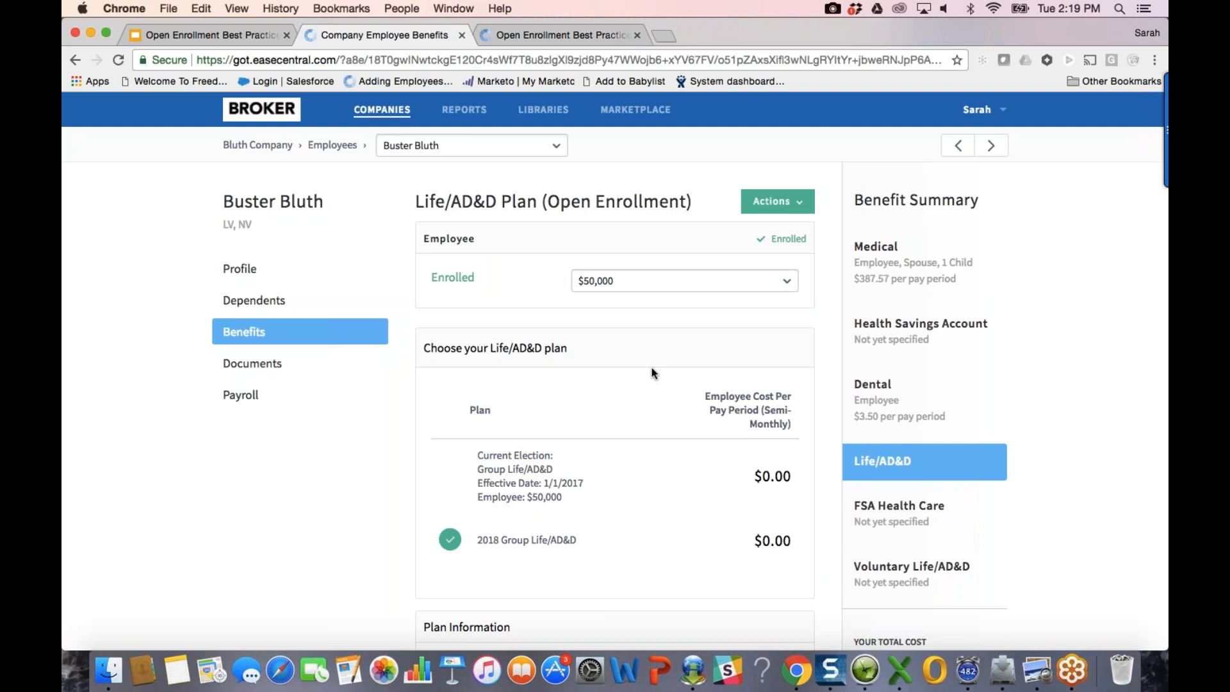
pyautogui.click(657, 284)
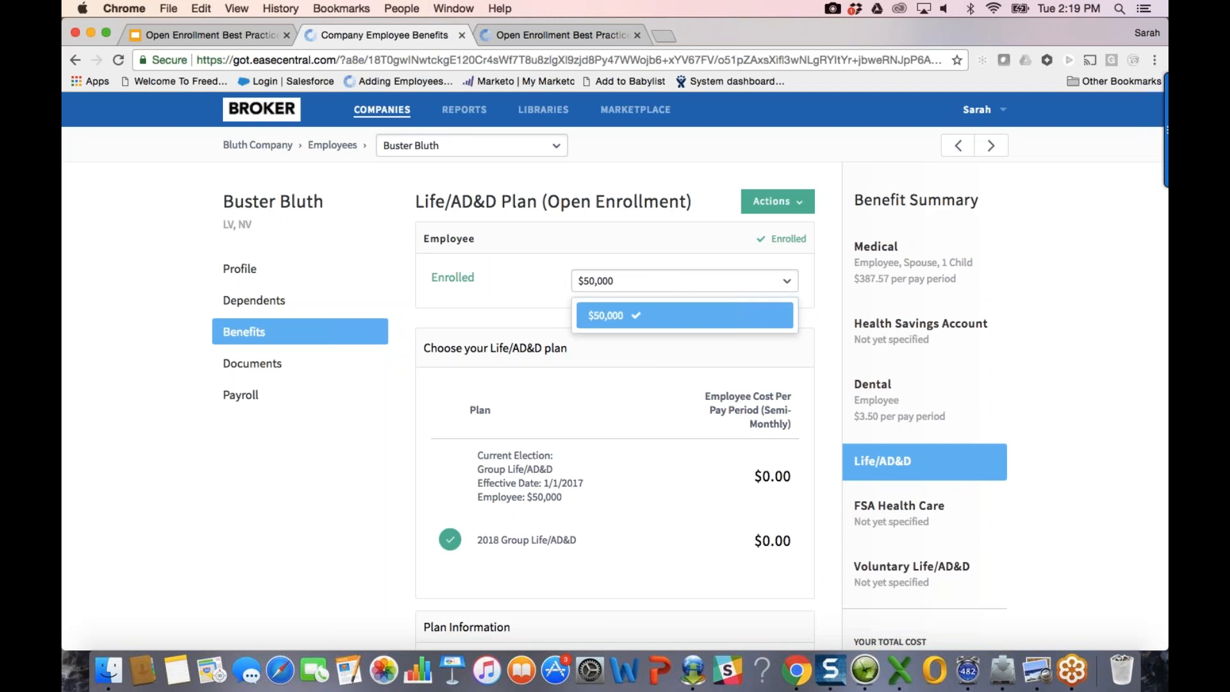
pyautogui.scroll(-2, 699, 536)
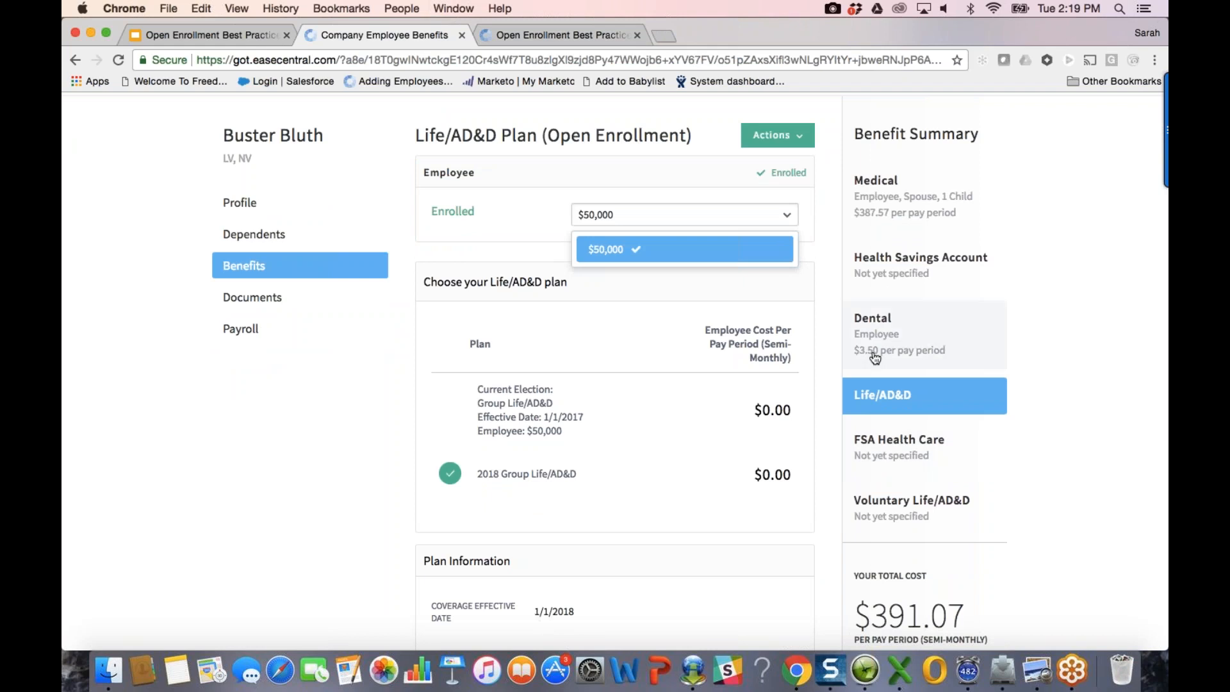
pyautogui.click(890, 510)
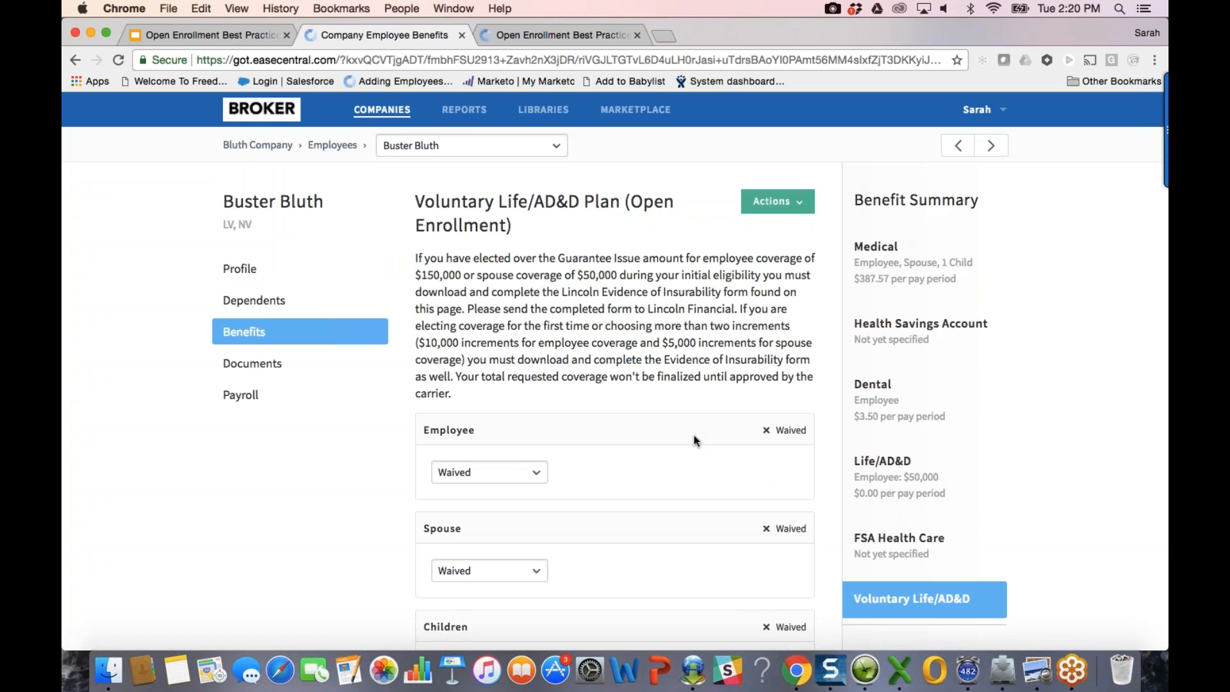
# Step: Enroll the employee in Voluntary Life/AD&D at $10,000, bringing total cost to $391.53
pyautogui.scroll(-2, 680, 432)
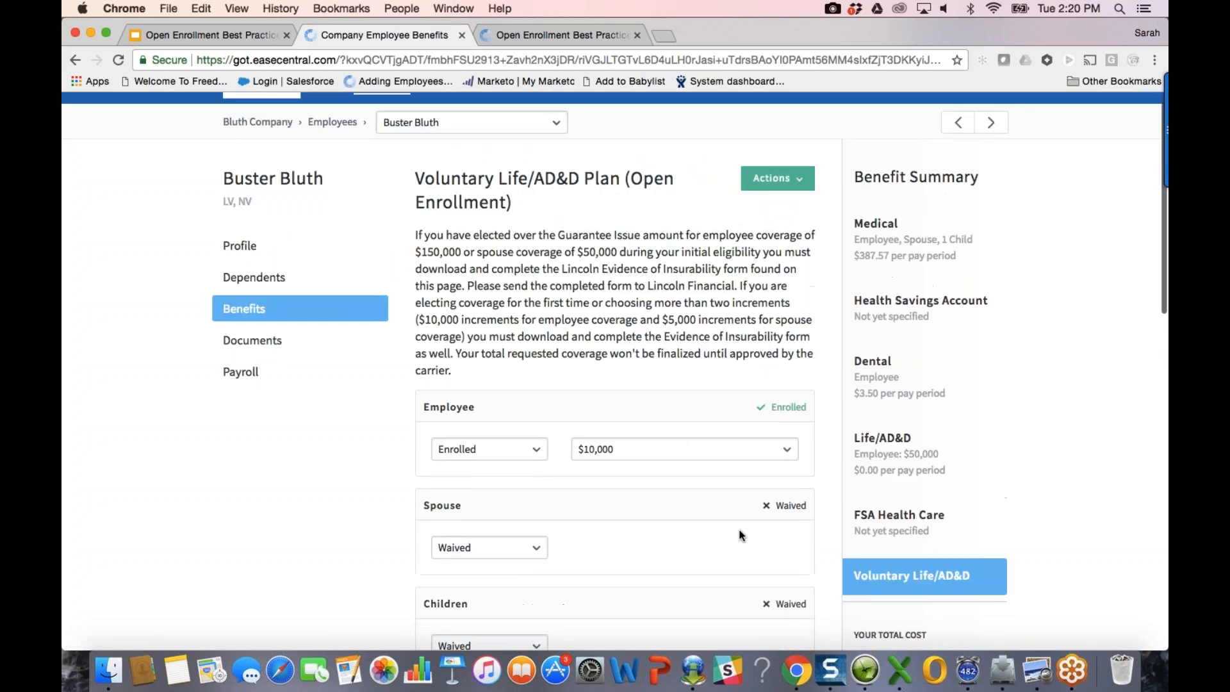
pyautogui.scroll(-2, 739, 528)
pyautogui.click(685, 314)
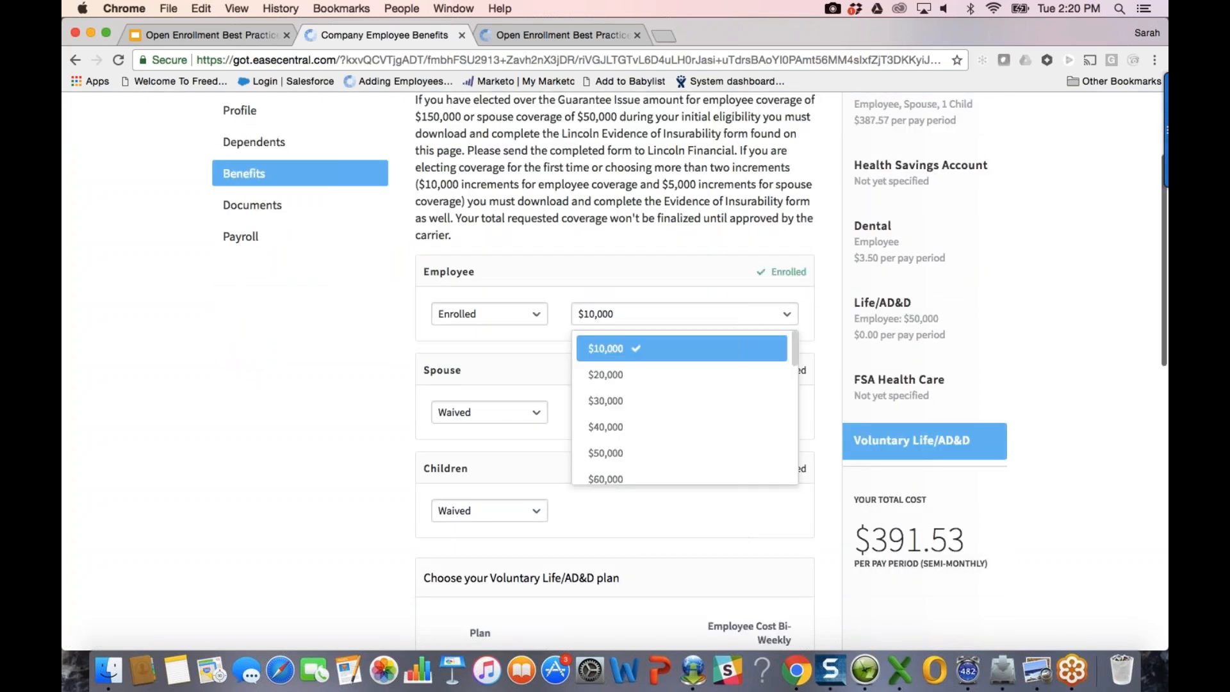
pyautogui.scroll(-5, 641, 417)
pyautogui.scroll(-1, 738, 441)
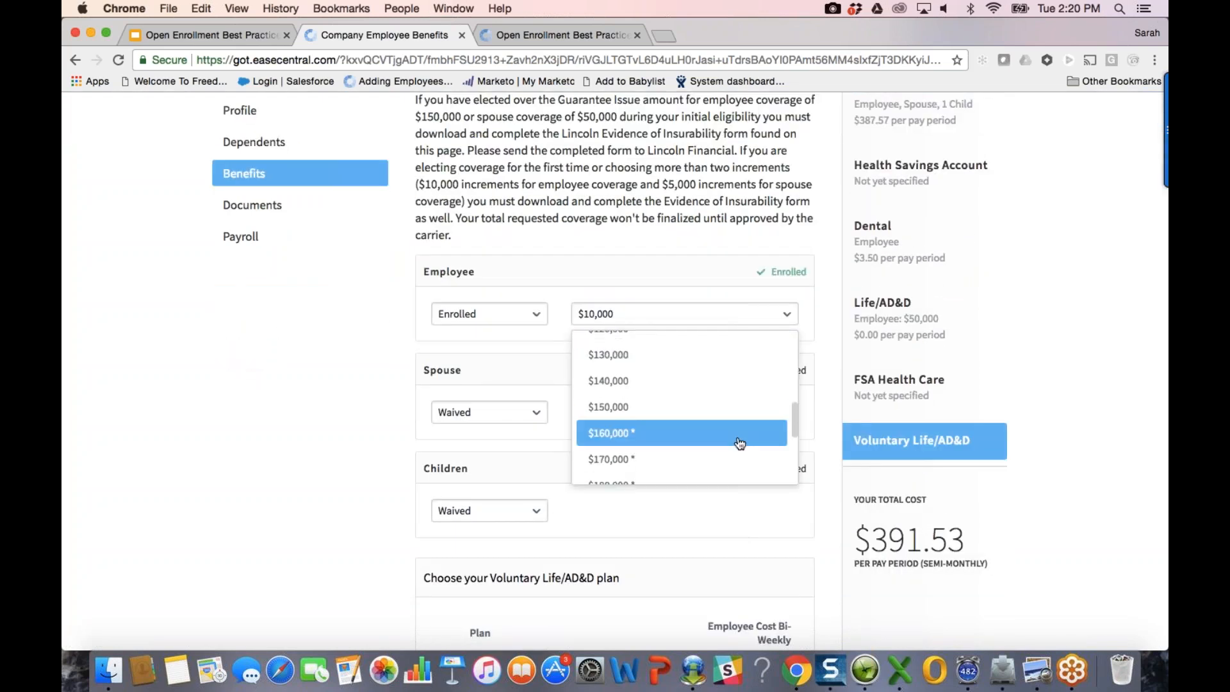
pyautogui.click(739, 439)
pyautogui.scroll(1, 798, 339)
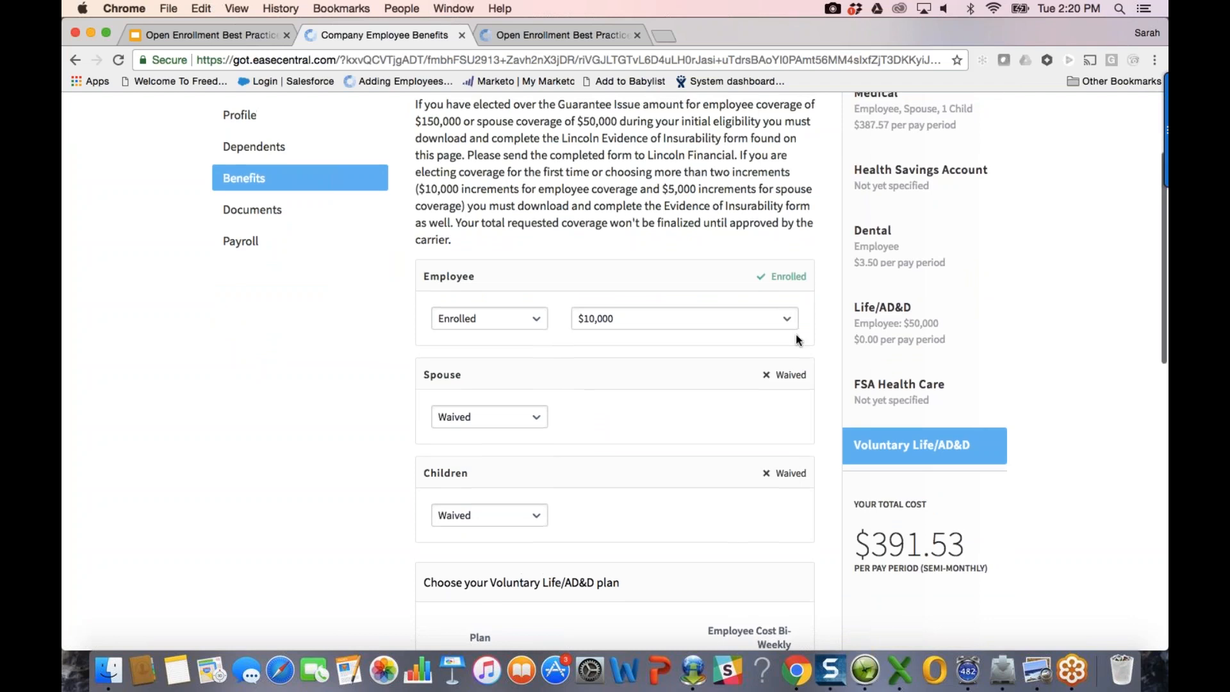
pyautogui.scroll(5, 796, 338)
pyautogui.scroll(-1, 614, 369)
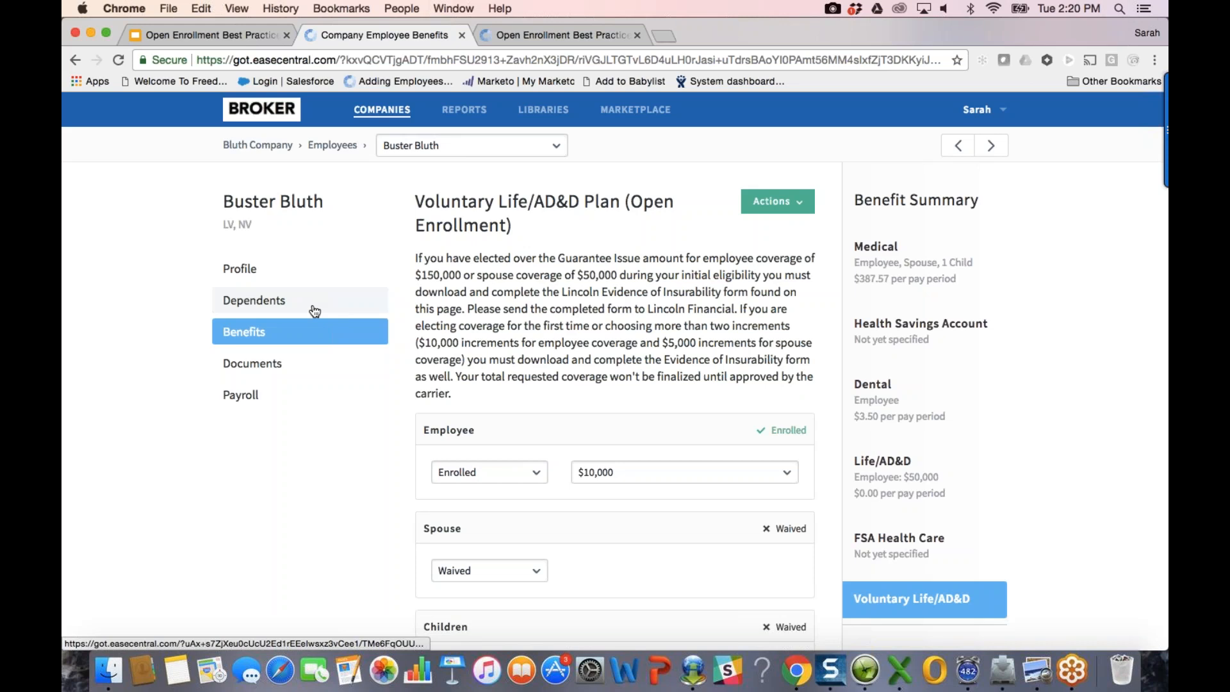
pyautogui.click(794, 203)
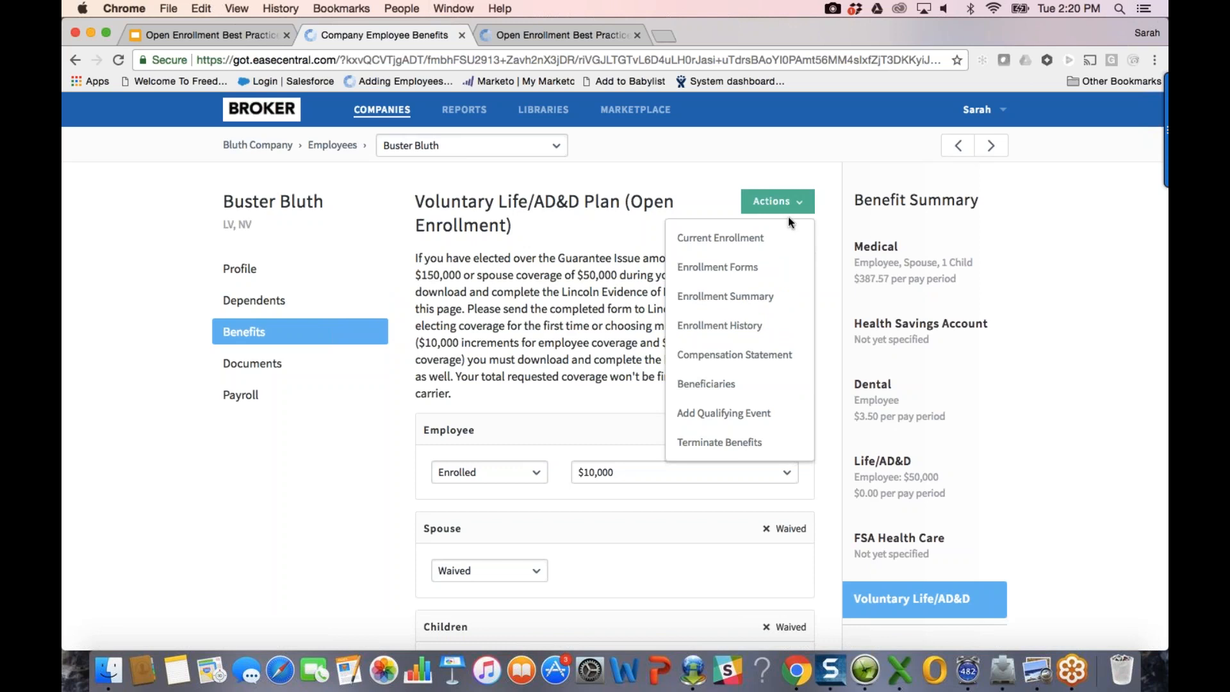
# Step: Generate the employee's enrollment forms and download Enrollment Forms.zip from Generated Reports
pyautogui.click(776, 268)
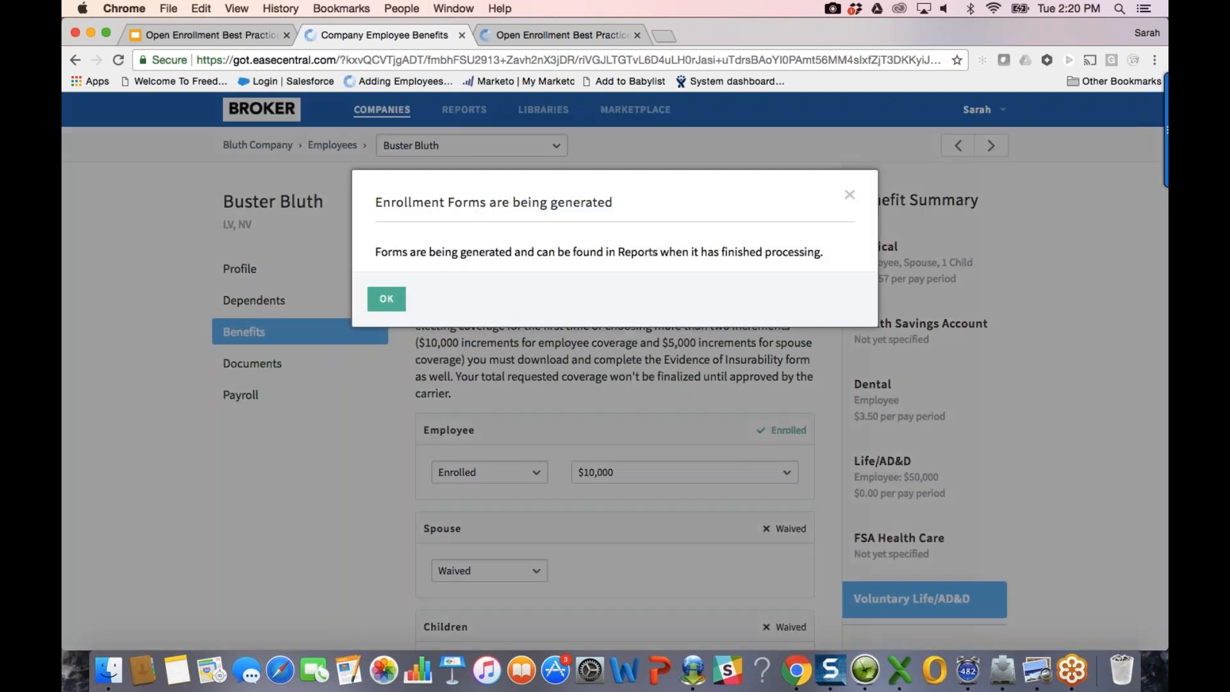
pyautogui.click(383, 298)
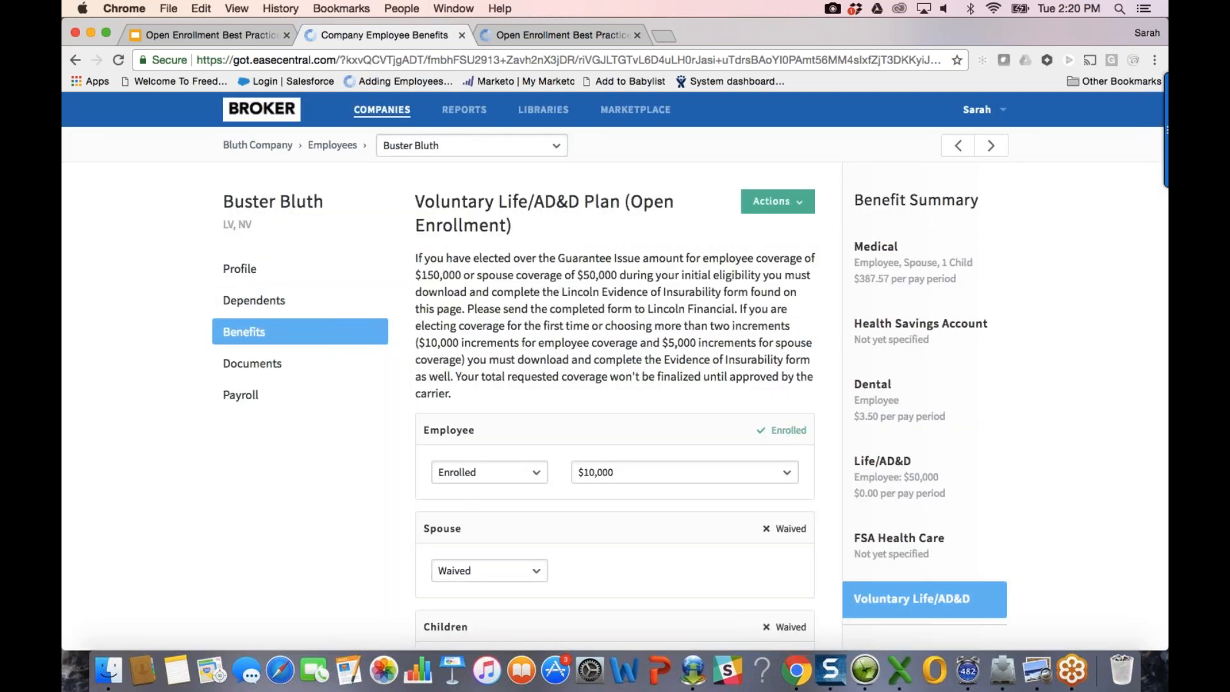
pyautogui.scroll(-3, 615, 370)
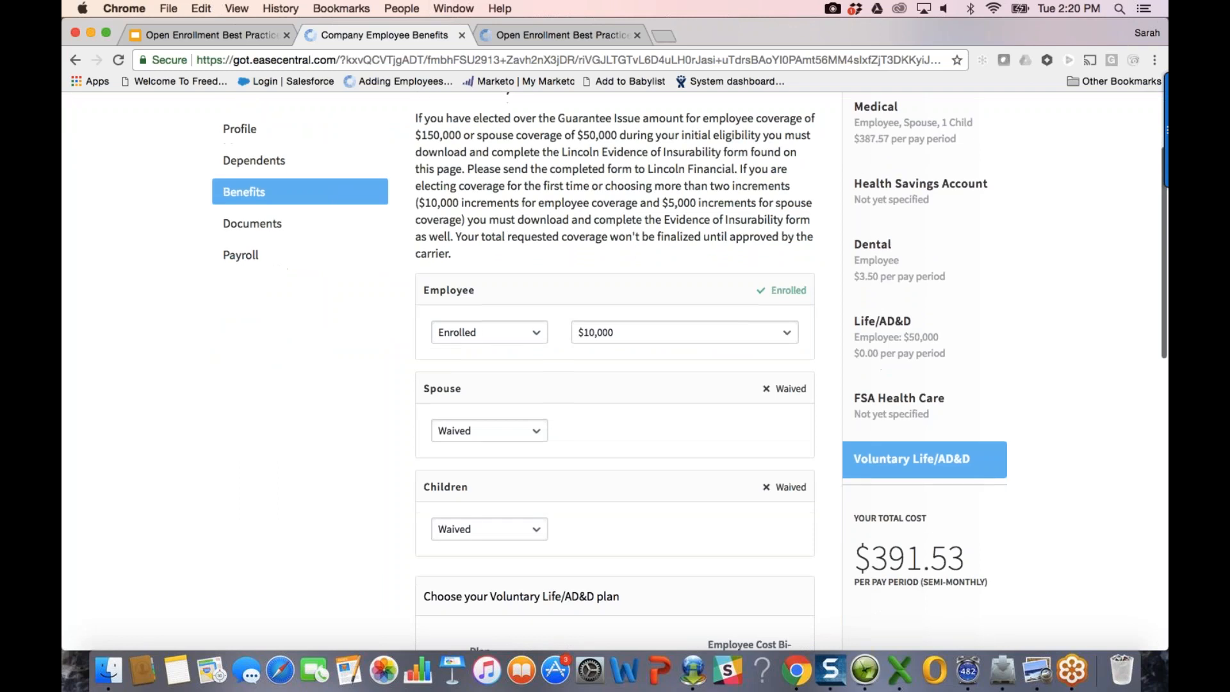
pyautogui.scroll(-3, 615, 370)
pyautogui.scroll(6, 615, 370)
pyautogui.click(474, 111)
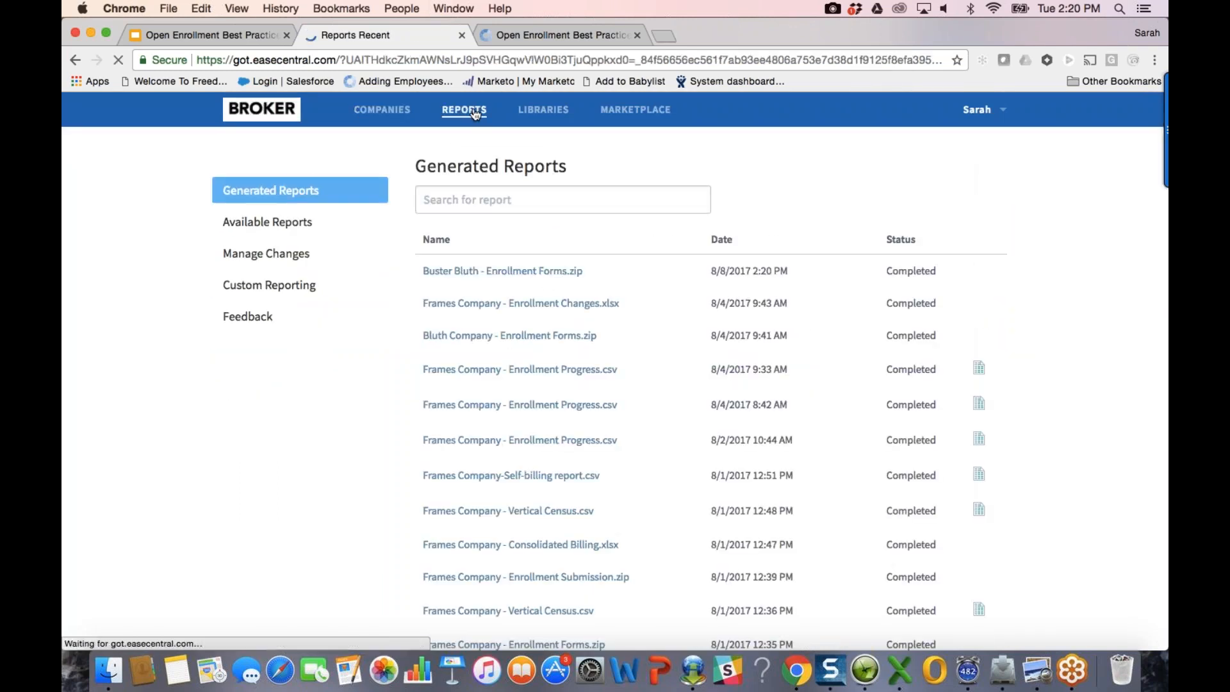
pyautogui.click(545, 274)
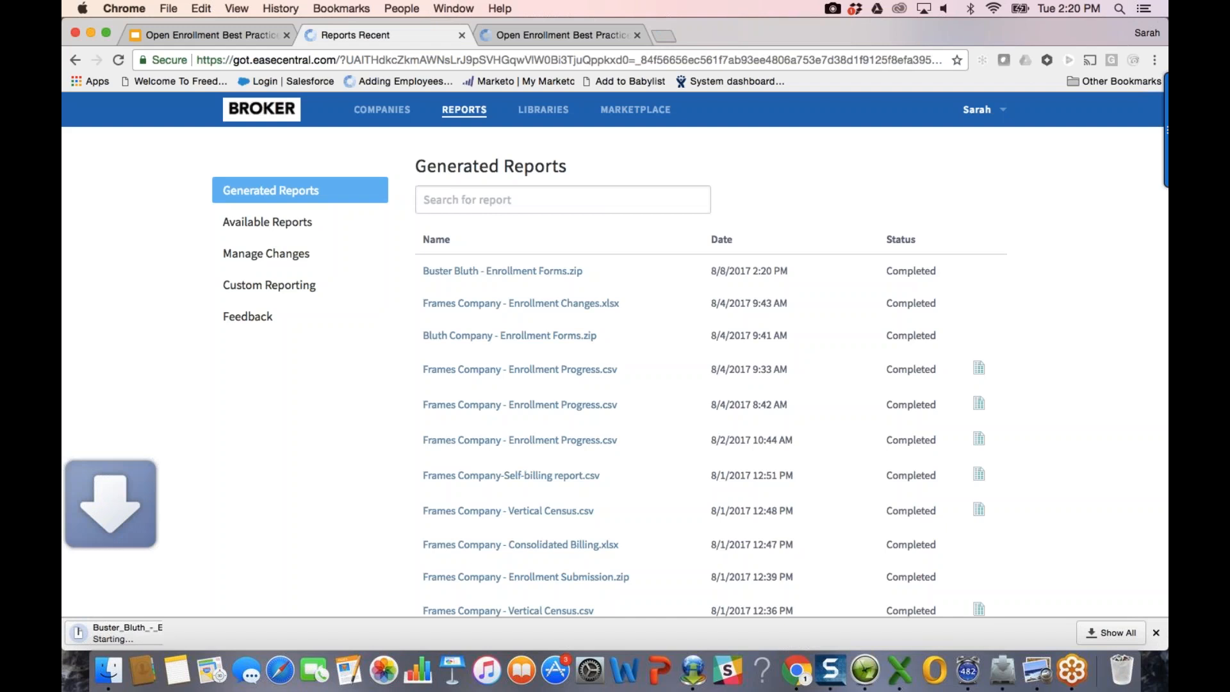
pyautogui.click(183, 634)
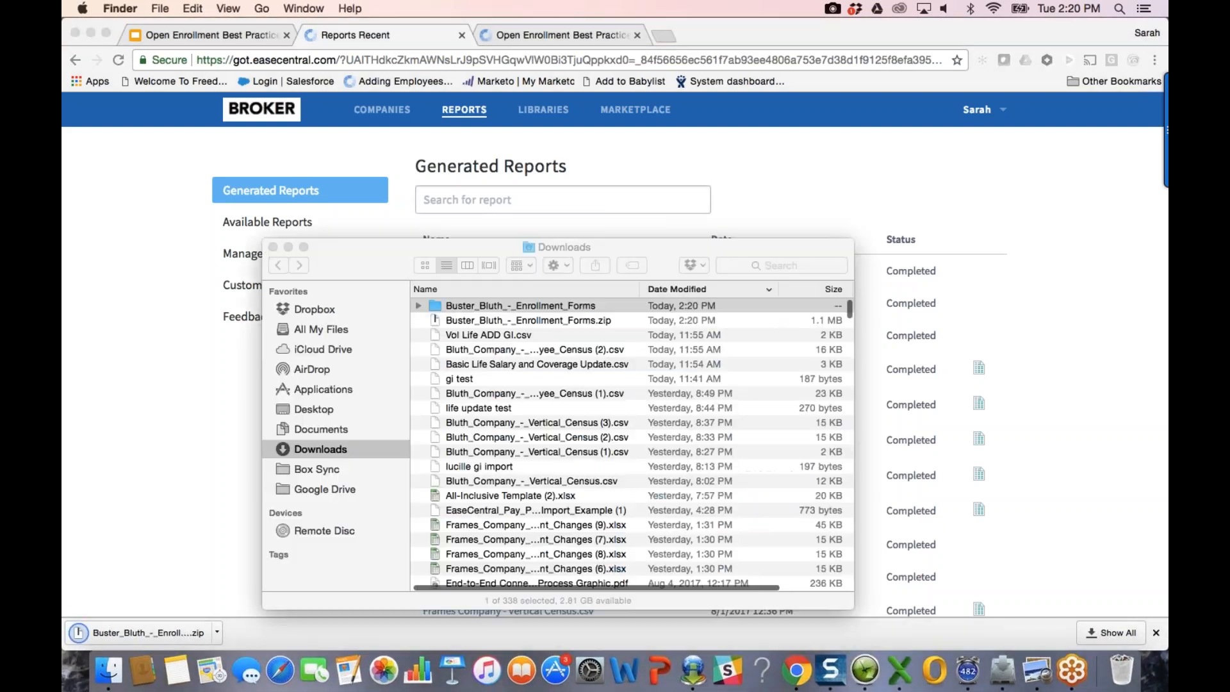
# Step: Open the unpacked folder and scroll through the Anthem Blue Cross enrollment PDF in Preview
pyautogui.doubleClick(500, 306)
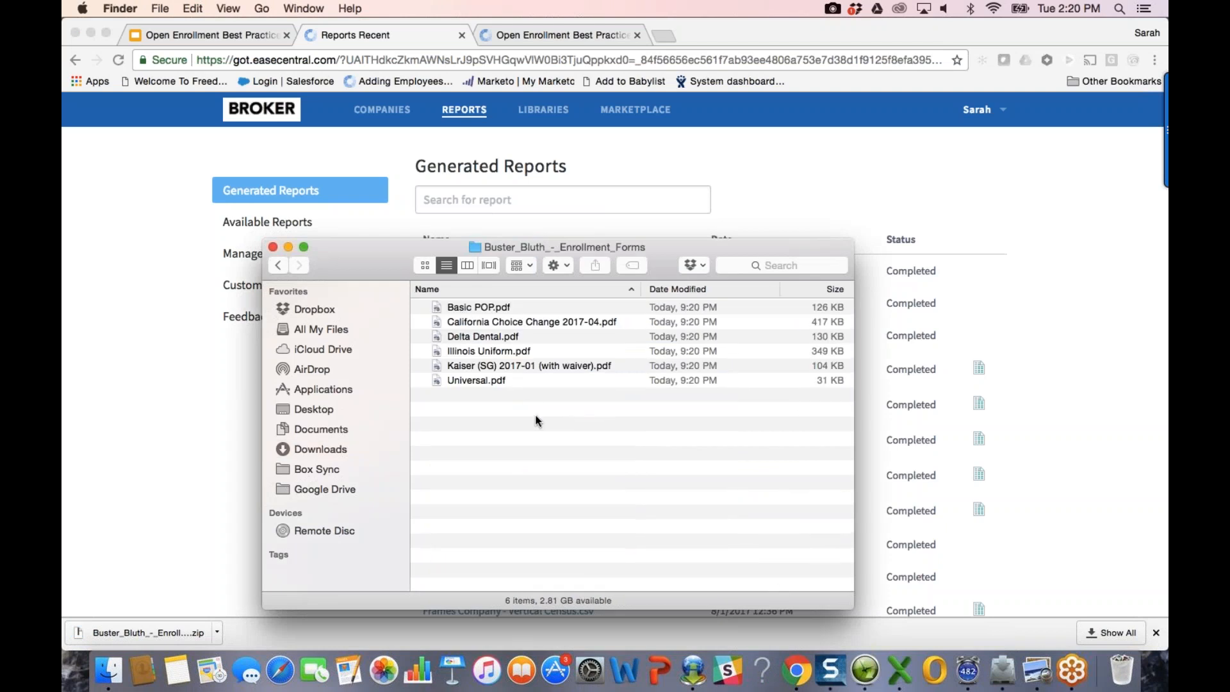
pyautogui.click(1033, 672)
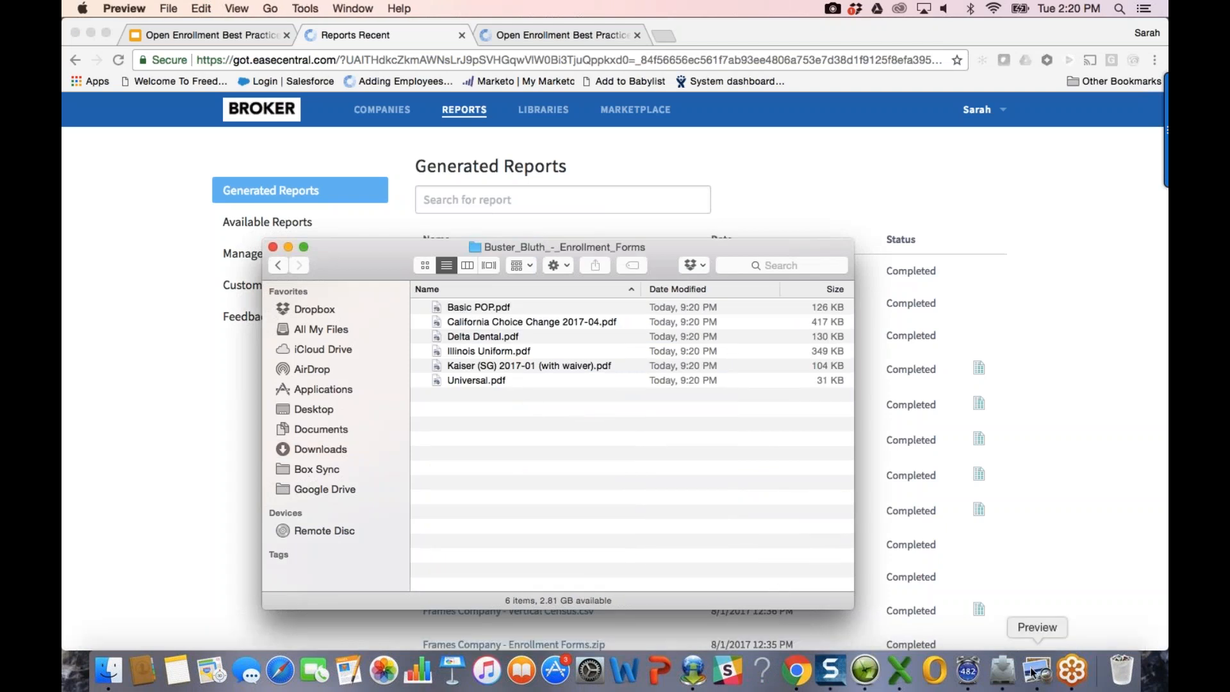
pyautogui.scroll(-15, 606, 431)
pyautogui.scroll(-10, 606, 431)
pyautogui.scroll(2, 606, 431)
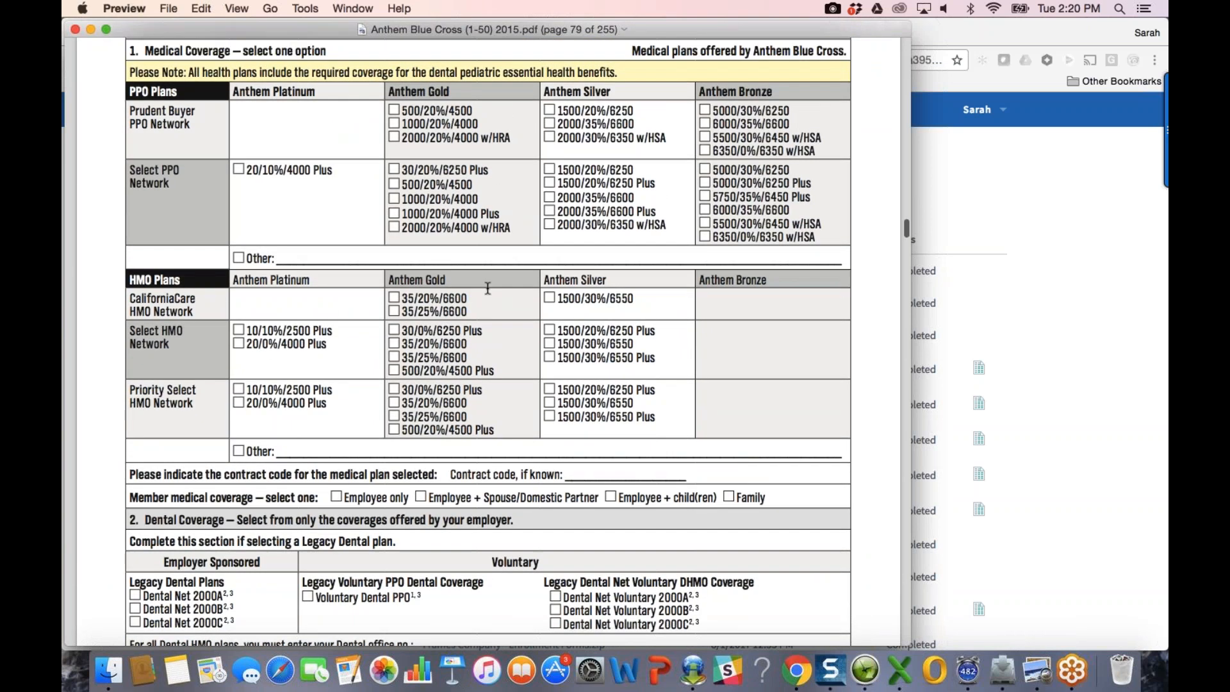
pyautogui.scroll(-1, 488, 289)
pyautogui.scroll(-10, 487, 339)
pyautogui.scroll(-15, 487, 340)
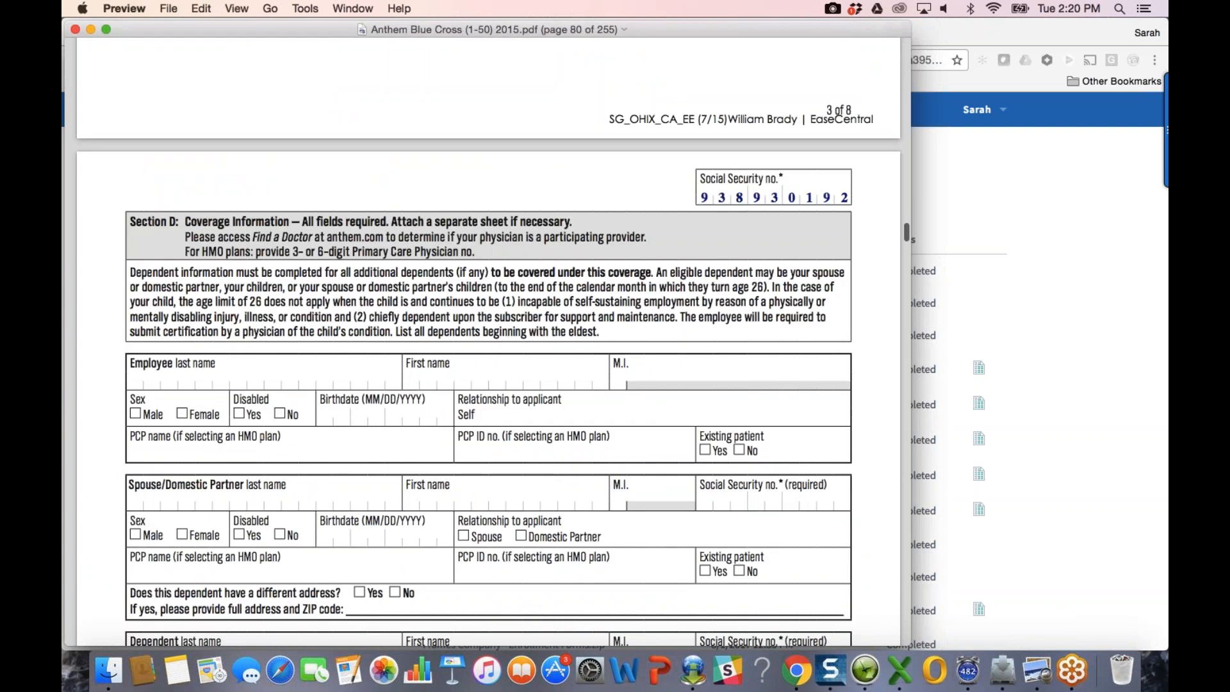
pyautogui.scroll(-20, 488, 340)
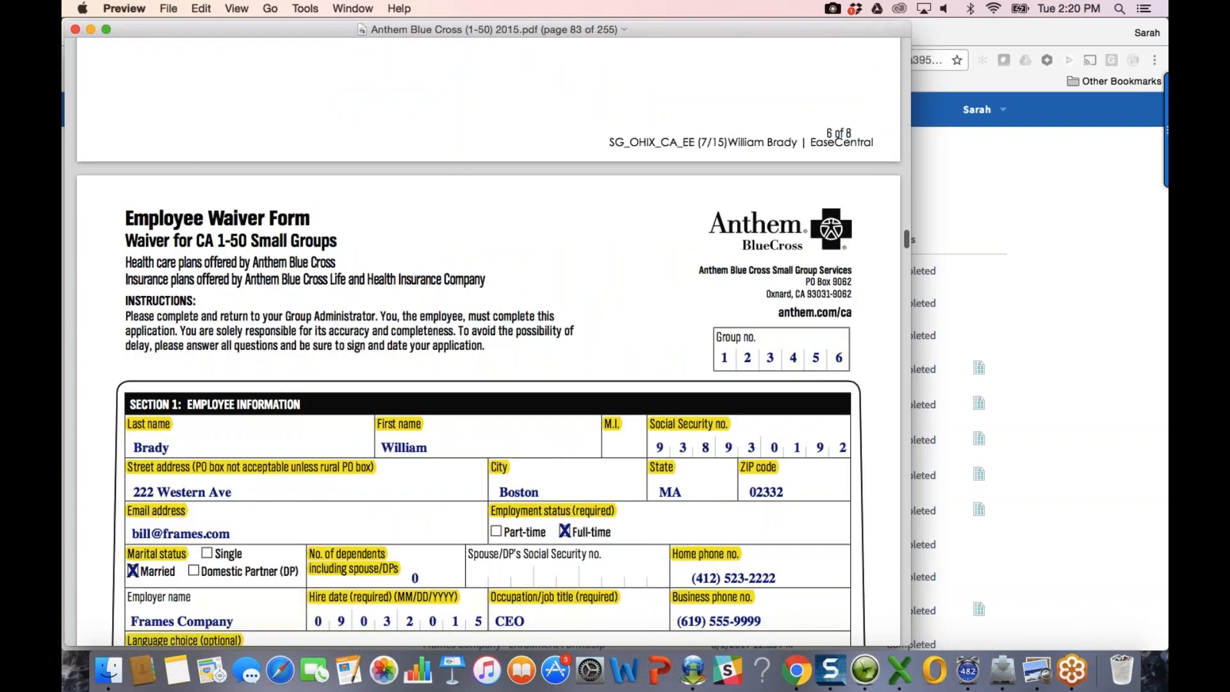
pyautogui.scroll(-20, 488, 339)
pyautogui.scroll(-14, 417, 164)
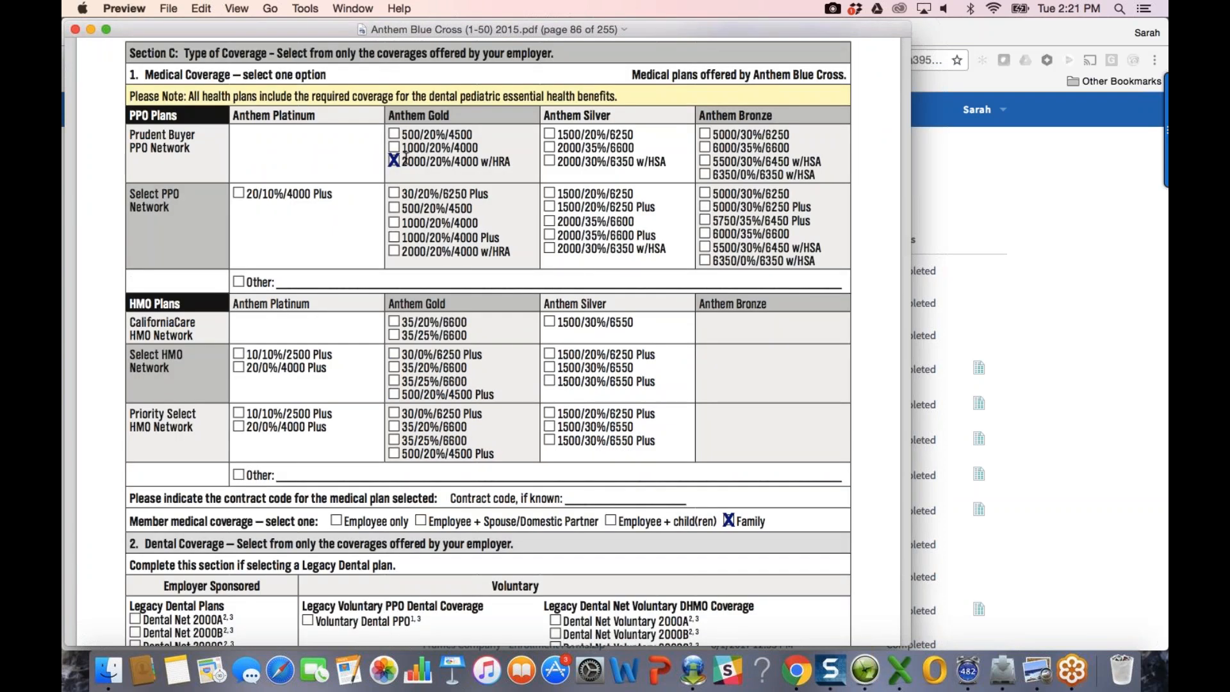
pyautogui.scroll(4, 416, 178)
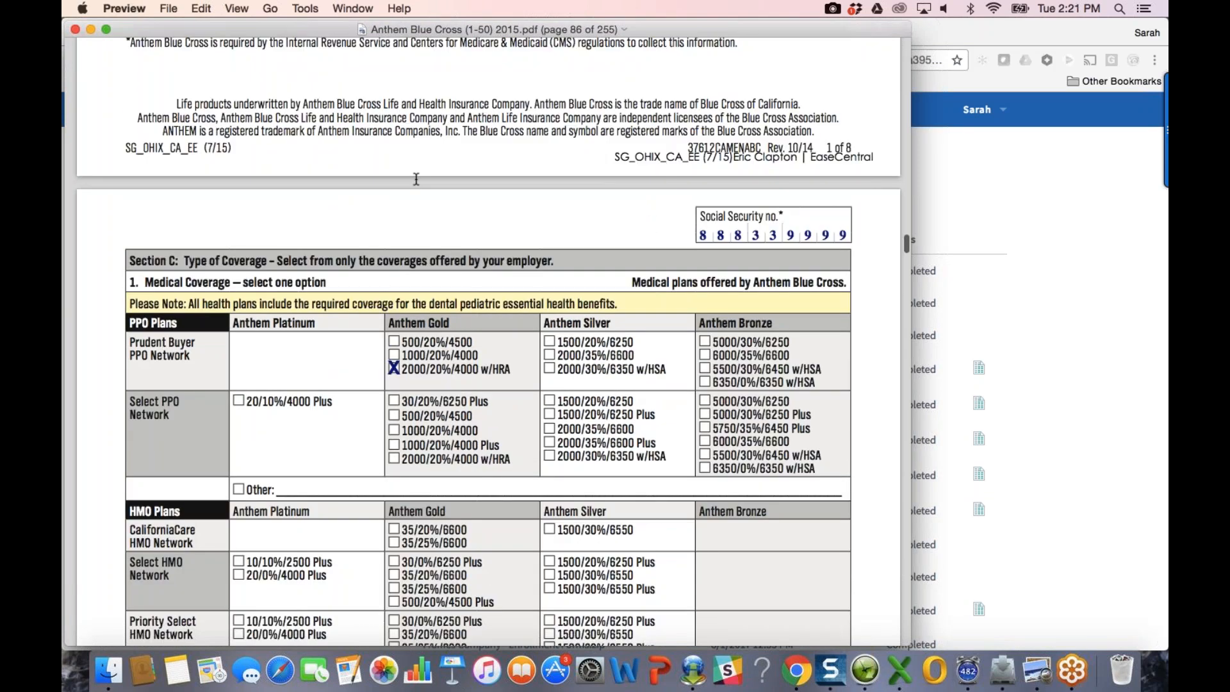
pyautogui.scroll(10, 416, 179)
pyautogui.scroll(3, 416, 180)
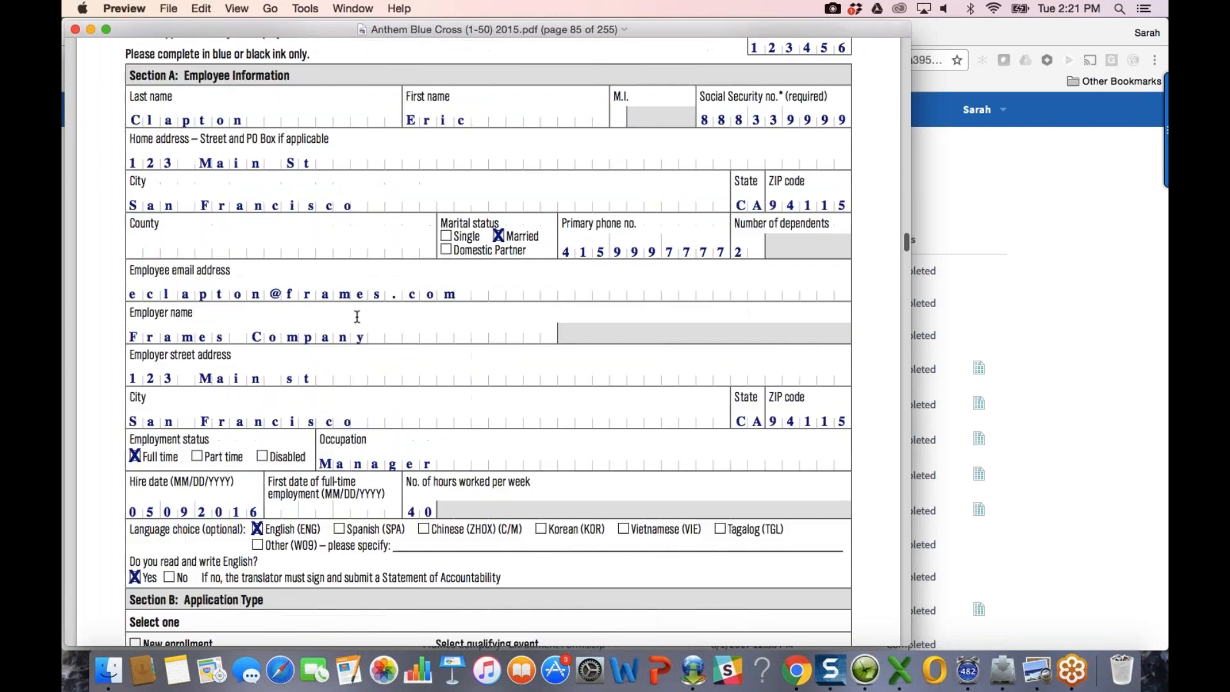
# Step: Review the PDF's remaining pages, then switch back to Chrome's Generated Reports page
pyautogui.scroll(-5, 357, 317)
pyautogui.scroll(-2, 185, 444)
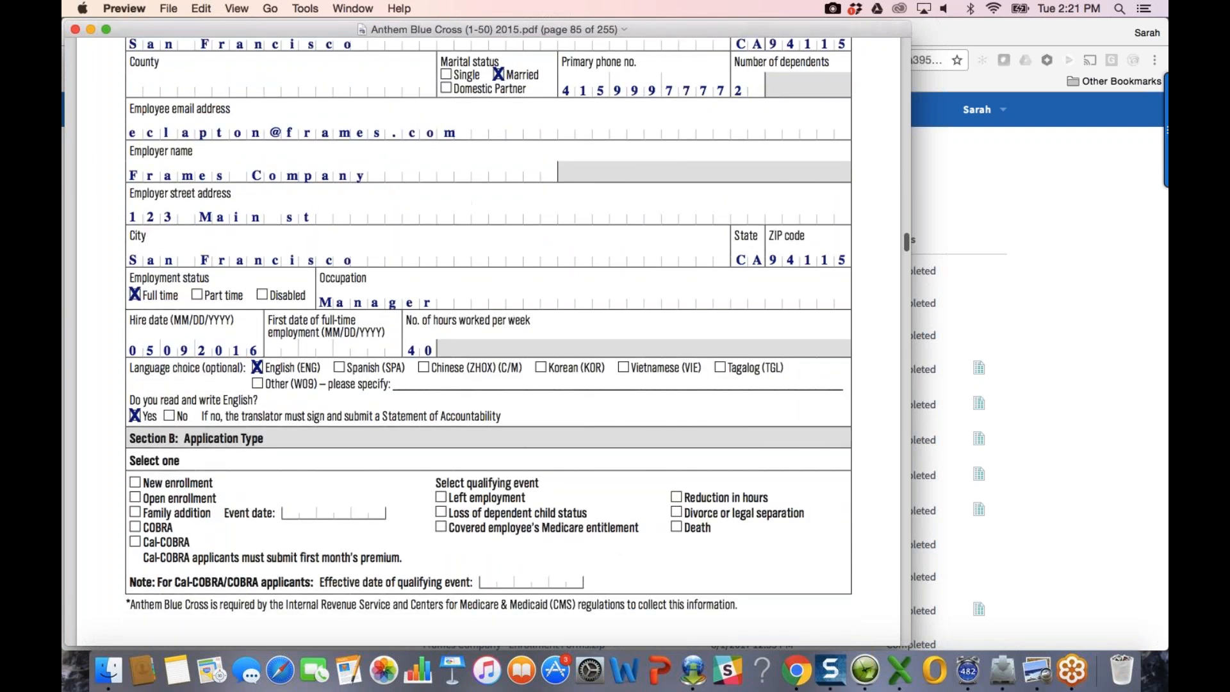
pyautogui.scroll(-5, 477, 567)
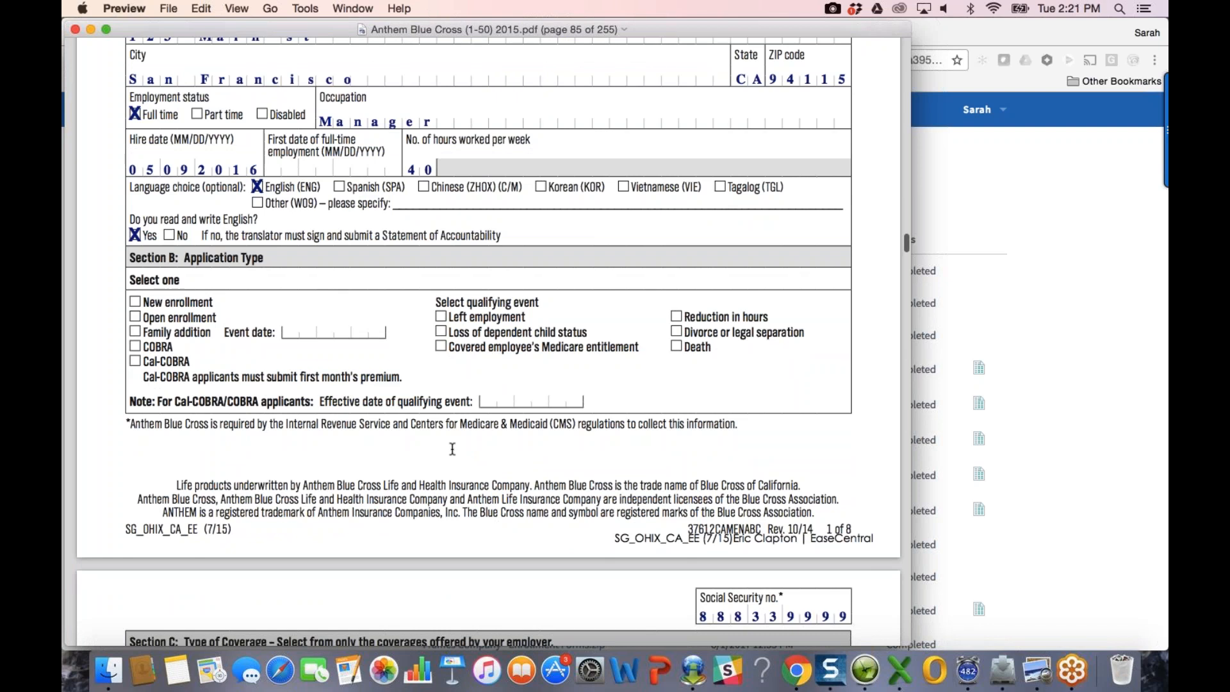
pyautogui.scroll(-10, 452, 449)
pyautogui.scroll(-20, 464, 456)
pyautogui.scroll(-15, 464, 458)
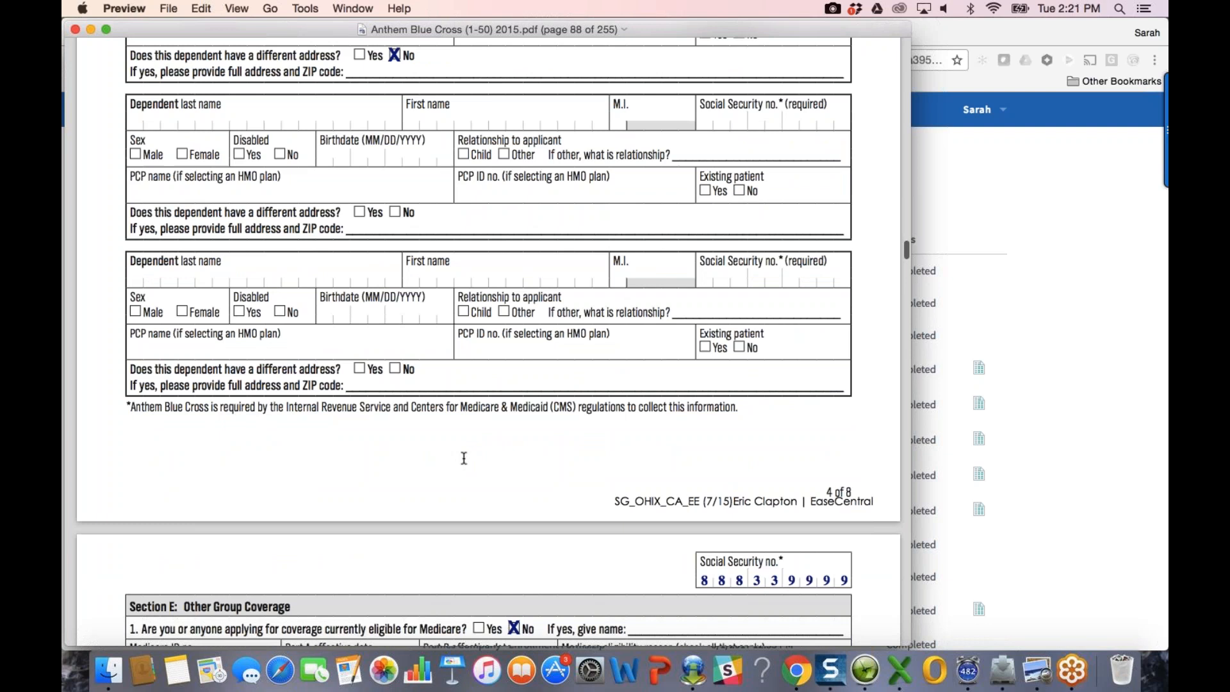
pyautogui.scroll(-15, 464, 458)
pyautogui.scroll(-10, 464, 458)
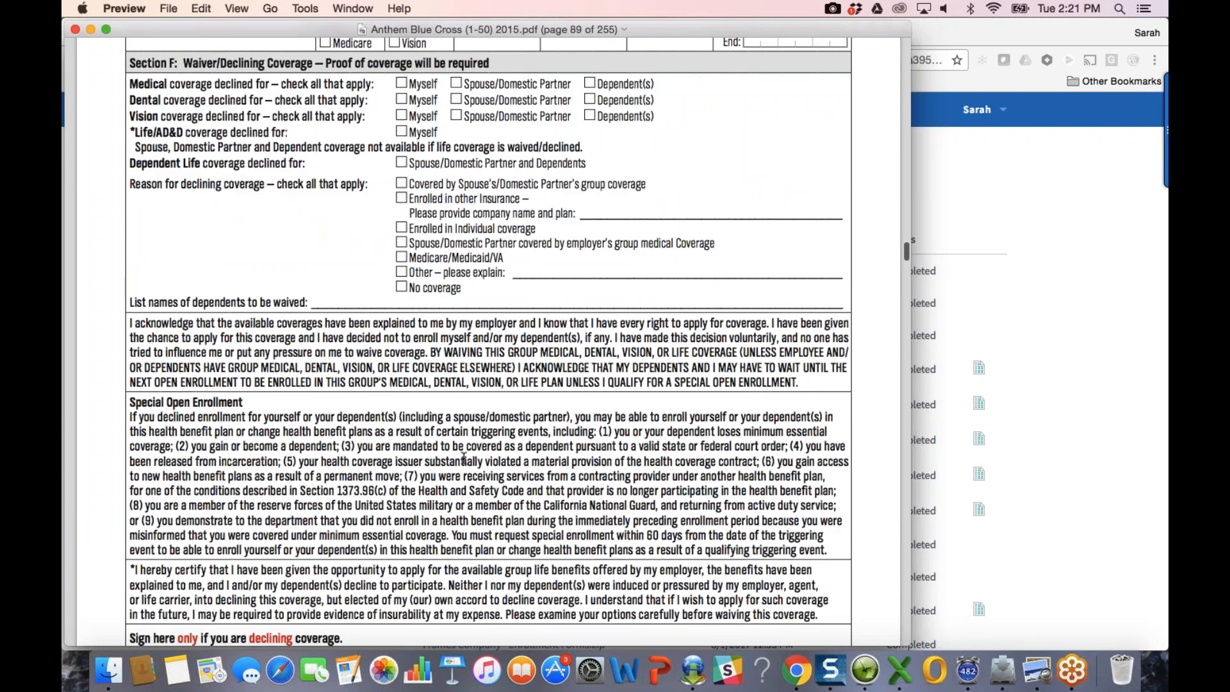
pyautogui.scroll(-1, 464, 458)
pyautogui.scroll(17, 464, 458)
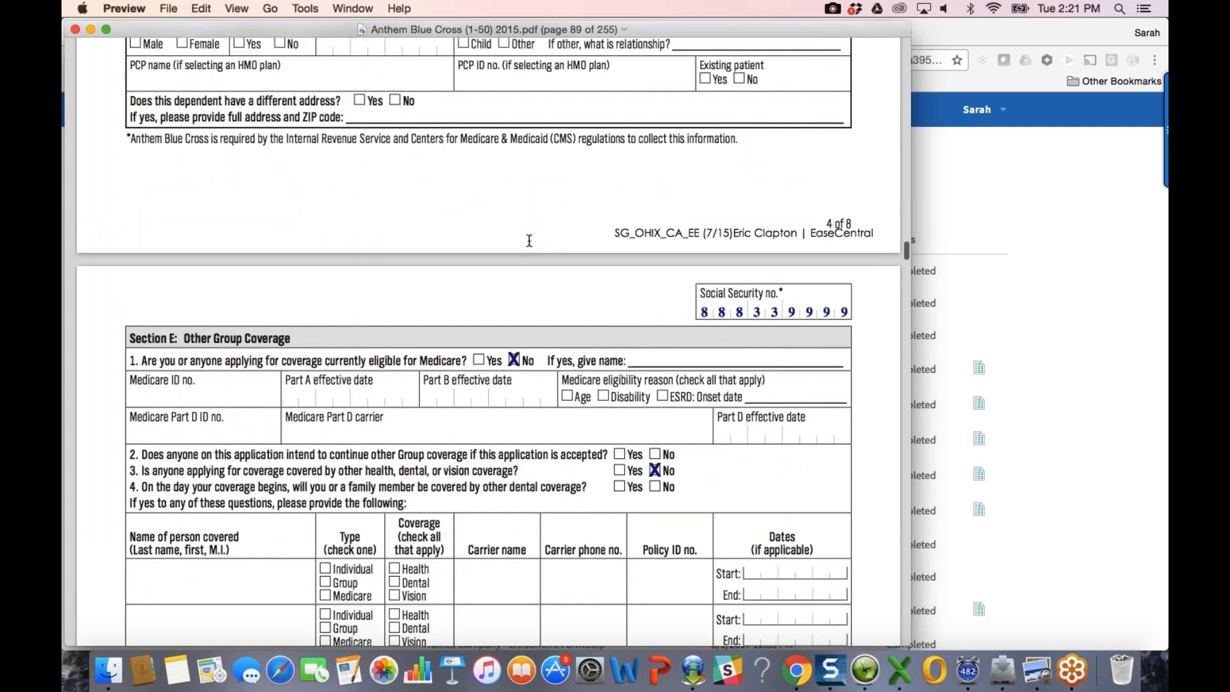
pyautogui.scroll(15, 529, 241)
pyautogui.scroll(4, 530, 240)
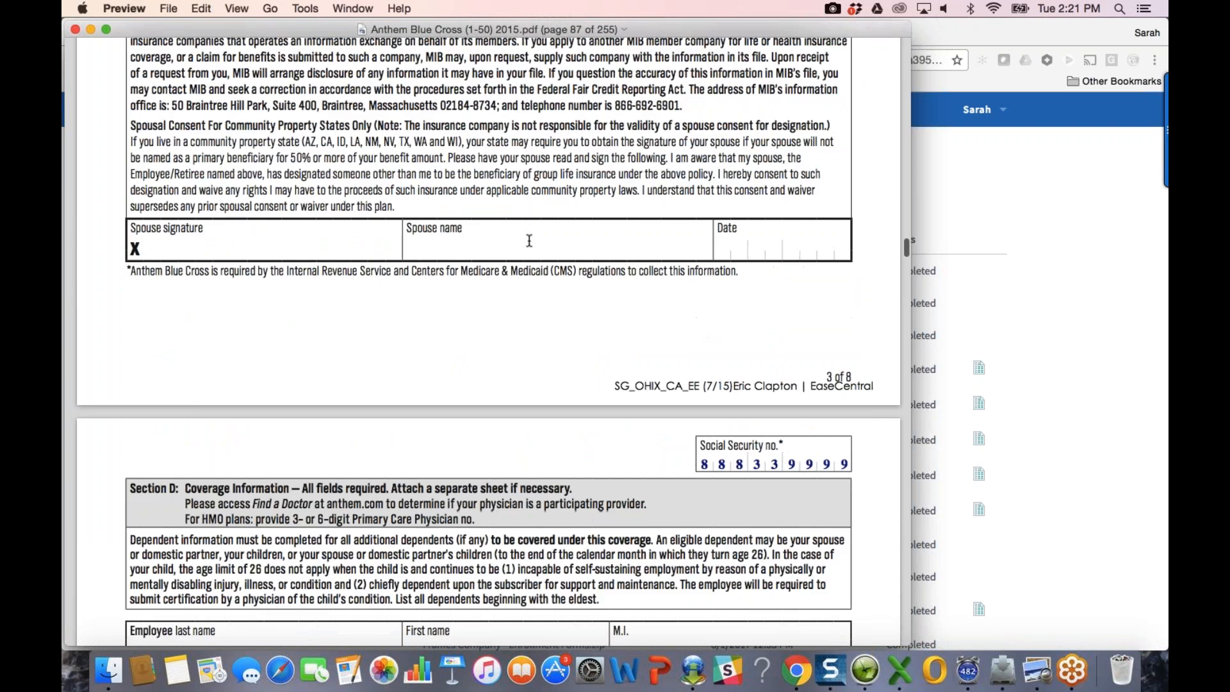
pyautogui.scroll(16, 529, 240)
pyautogui.scroll(20, 530, 240)
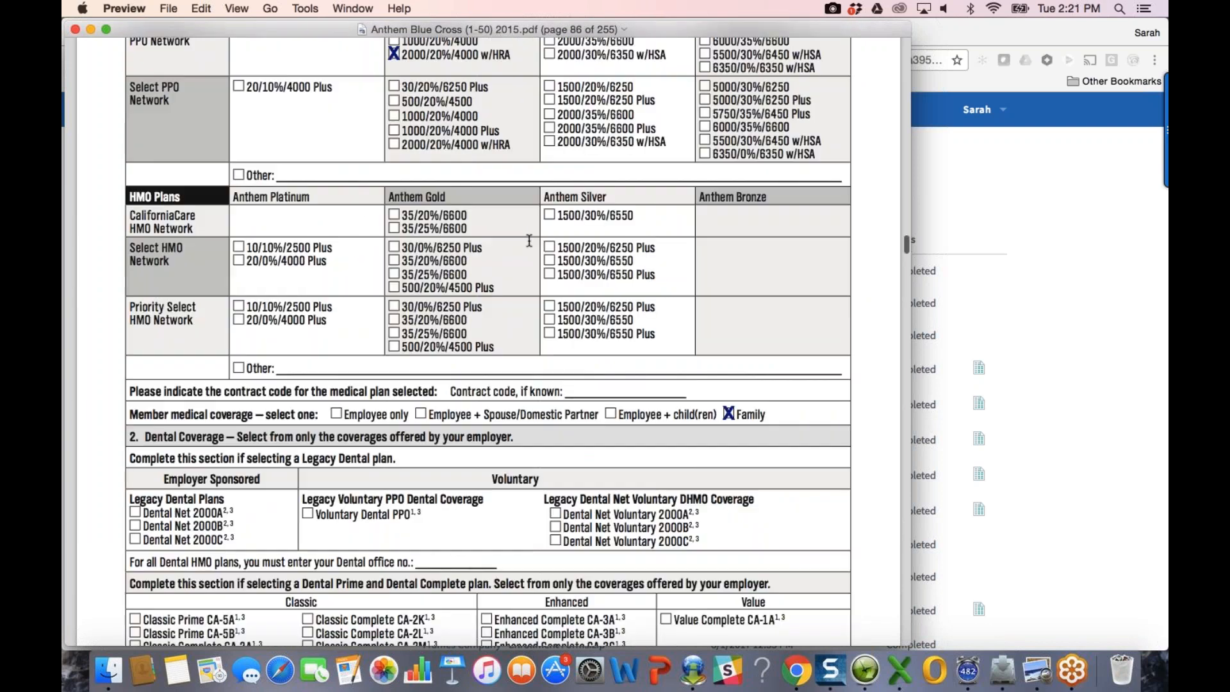
pyautogui.scroll(3, 530, 241)
pyautogui.press('super+Tab')
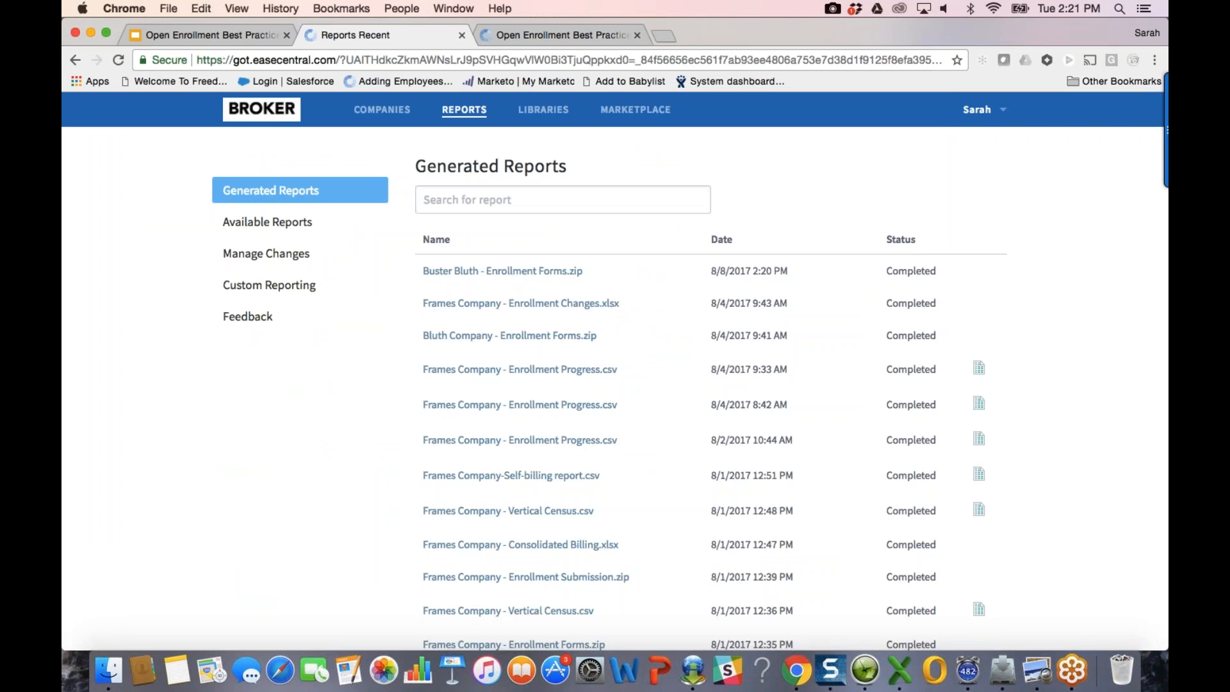
# Step: Go back, then load the bluth.easecentral.com login site in a new tab
pyautogui.click(77, 60)
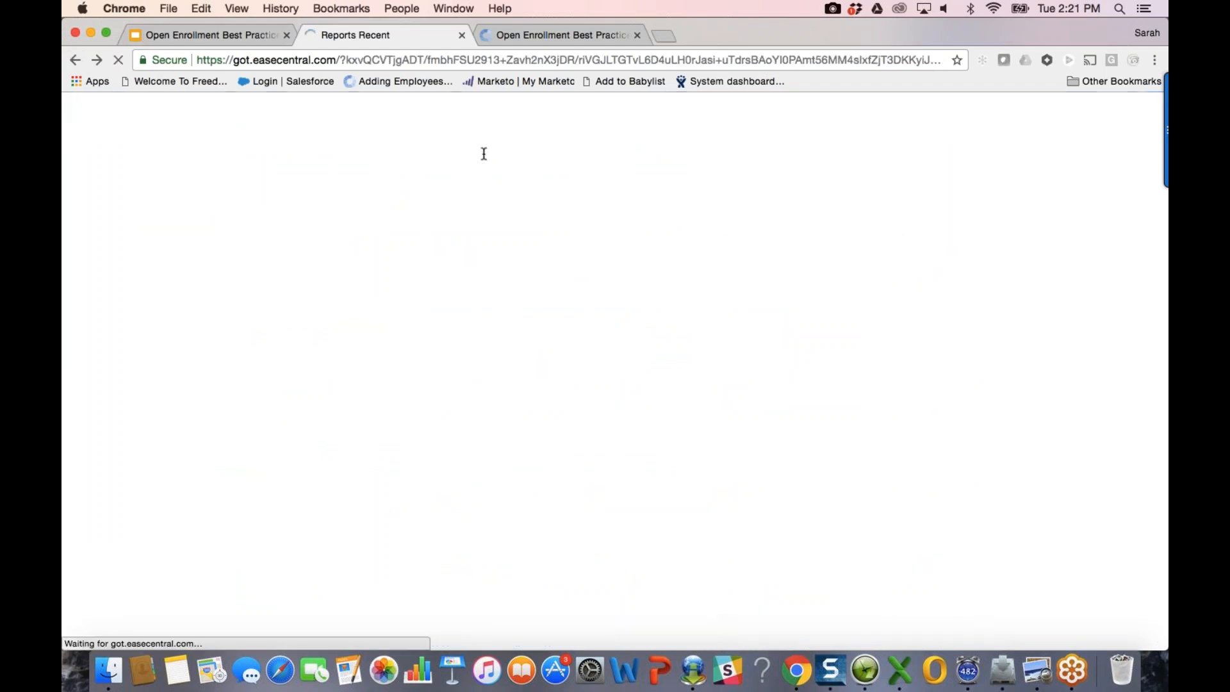
pyautogui.press('super+t')
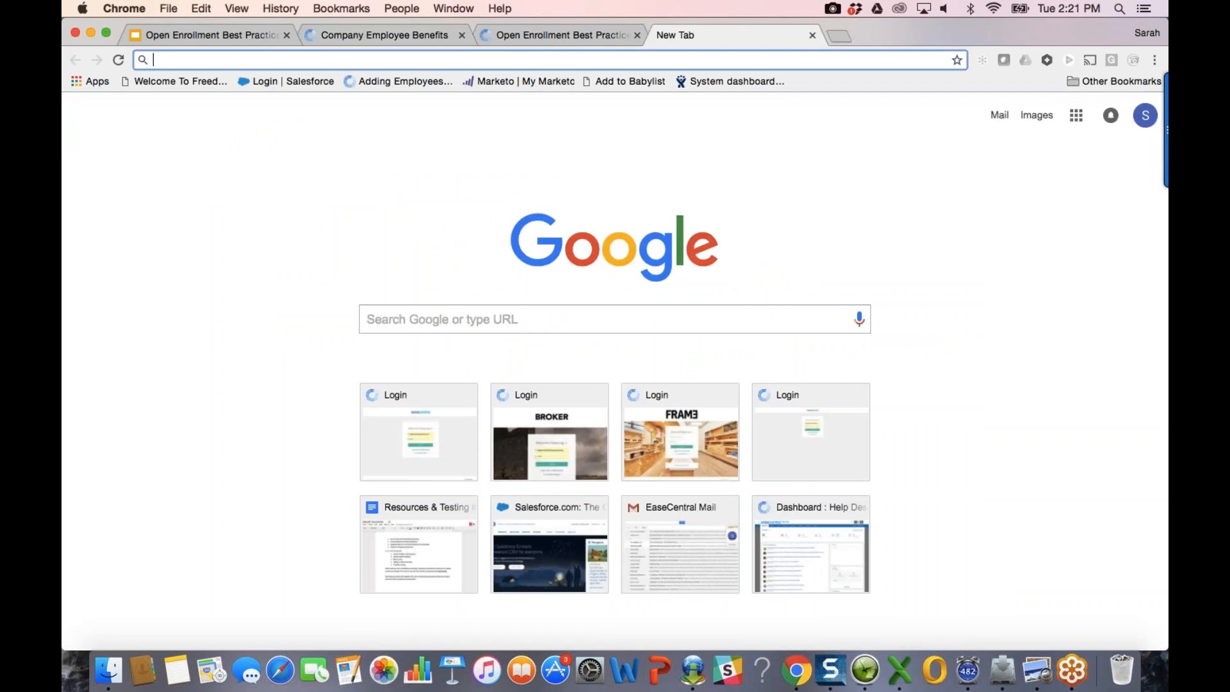
pyautogui.write('blu')
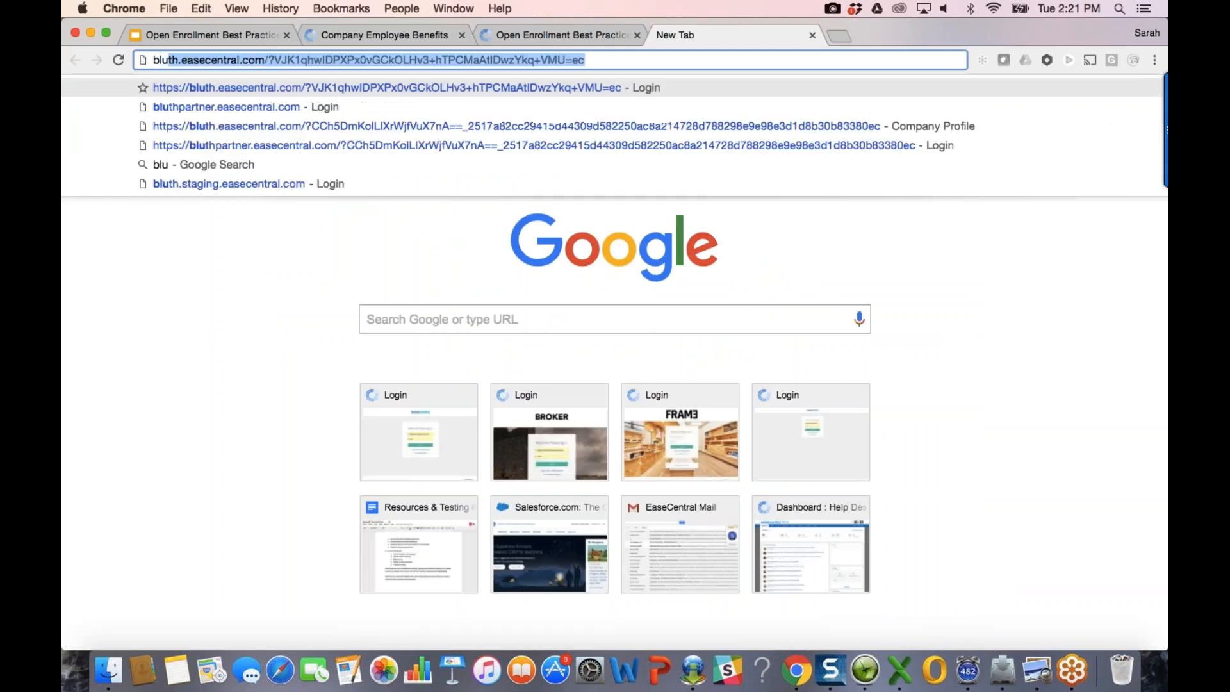
pyautogui.press('Return')
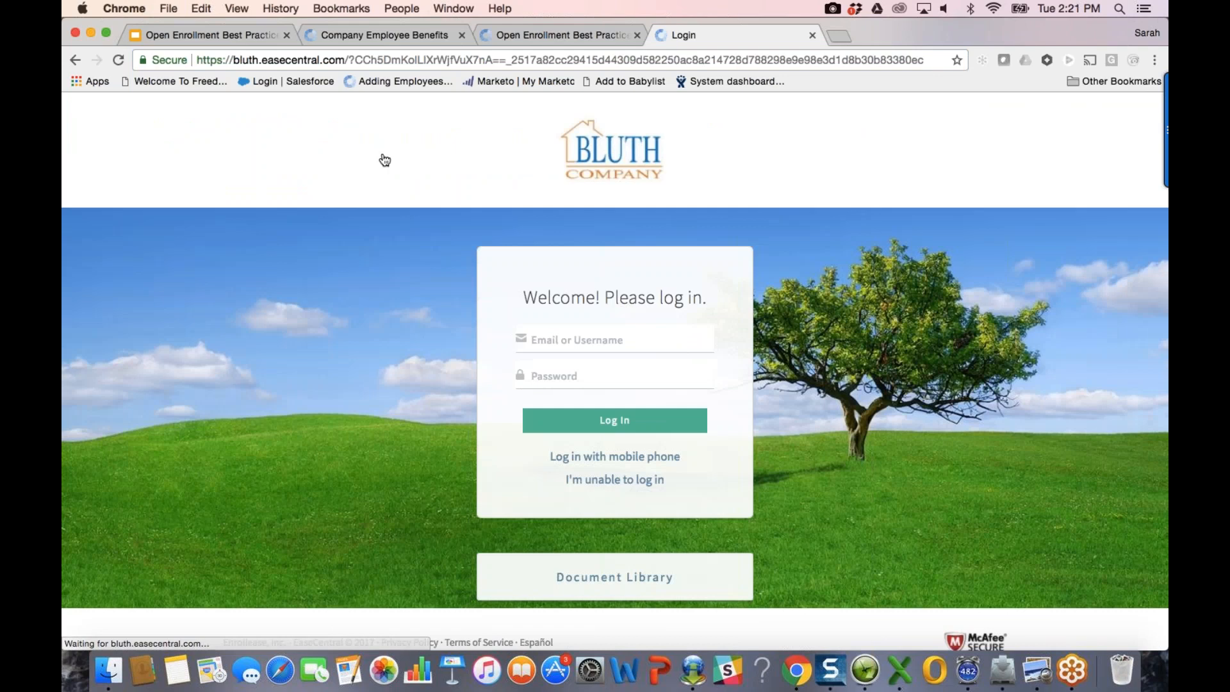
# Step: Log in to the Bluth Company site with the employee's email and password
pyautogui.click(584, 342)
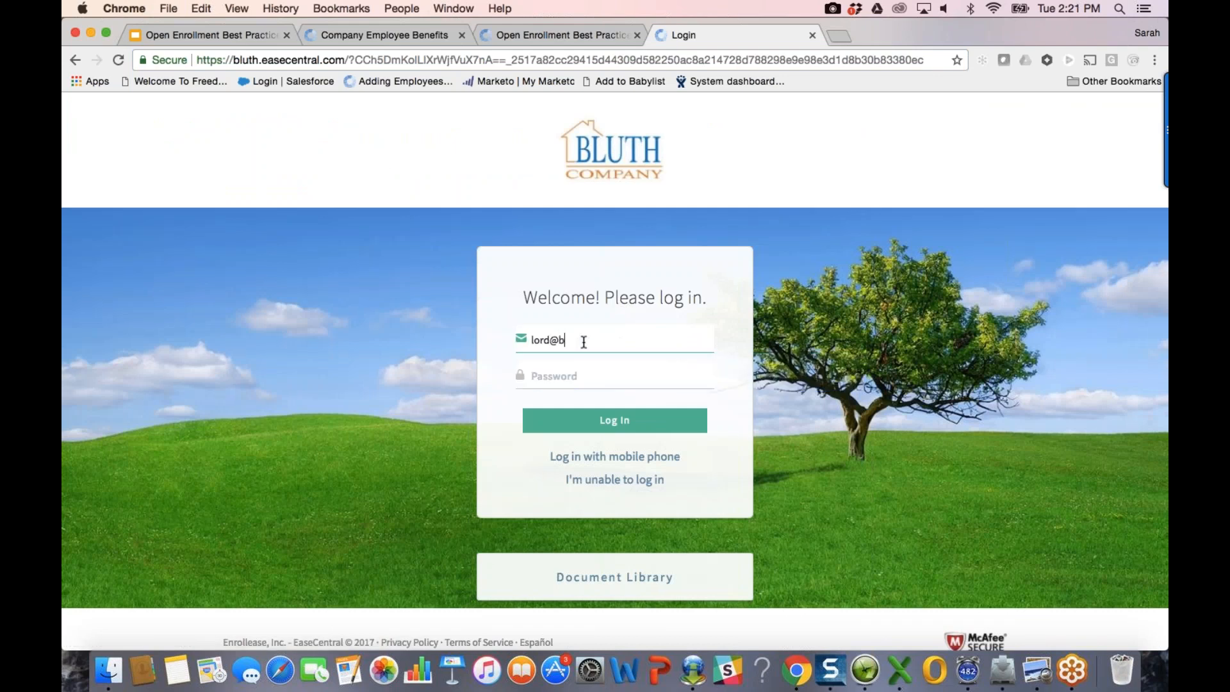
pyautogui.press('Tab')
pyautogui.write('••••••••')
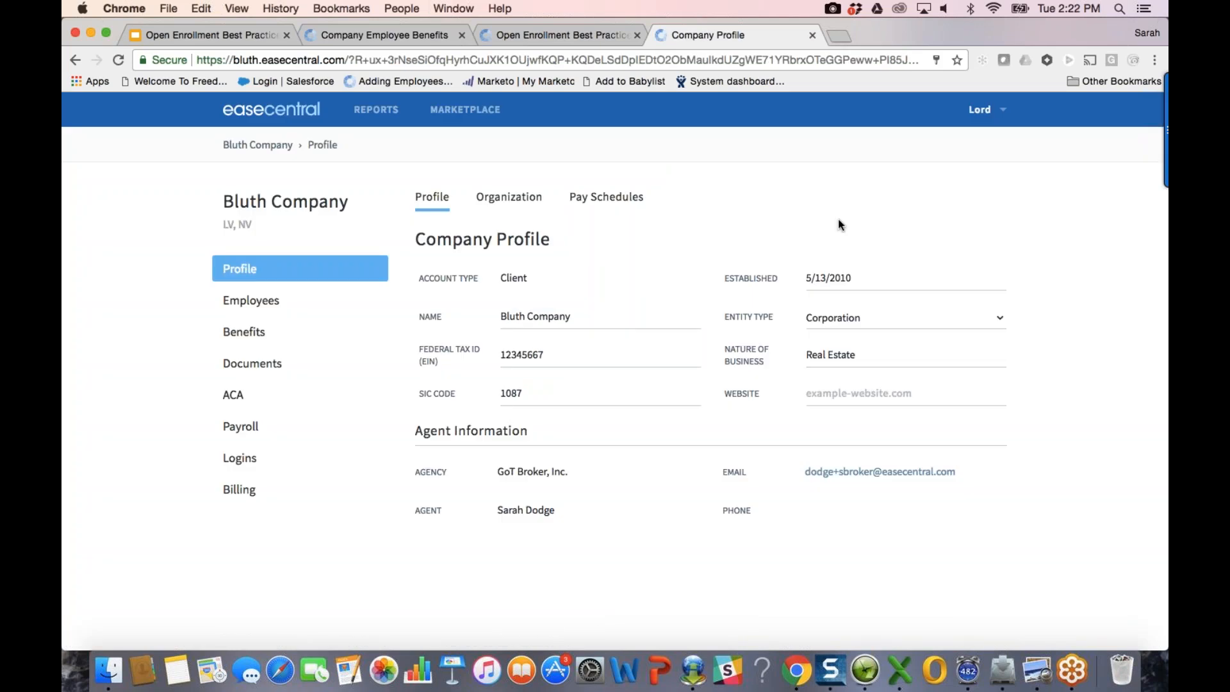
# Step: View the Employee Dashboard via the user menu's Personal Profile, then close that tab
pyautogui.click(987, 109)
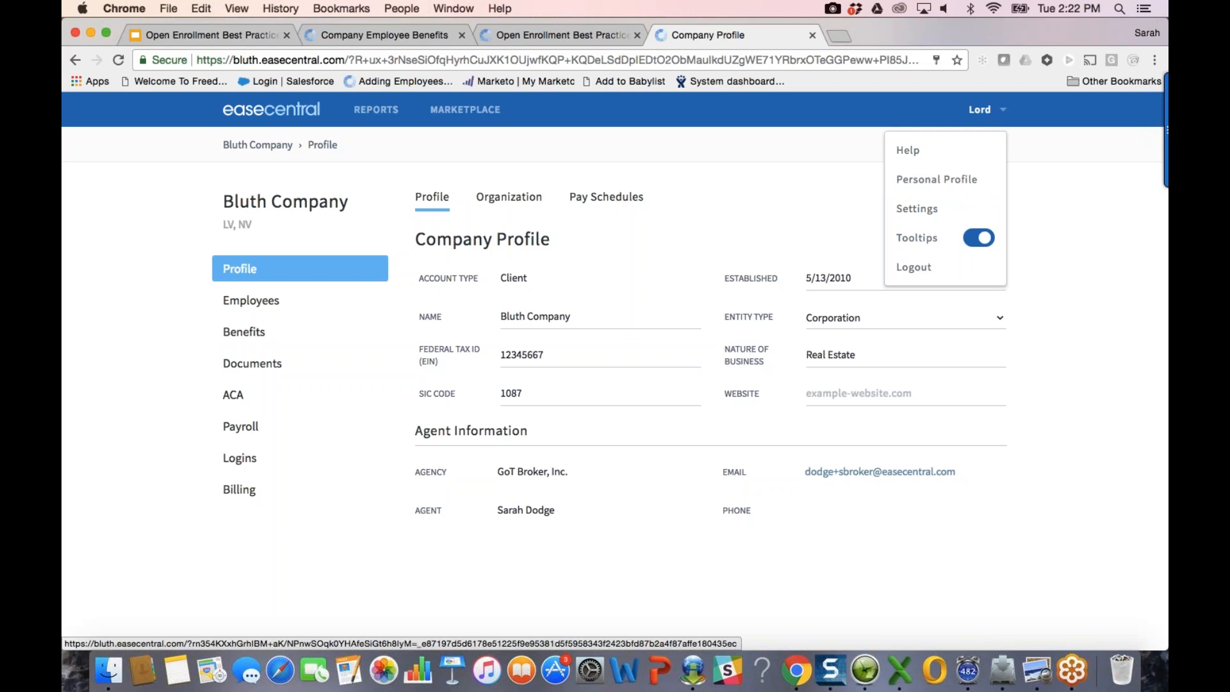
pyautogui.click(918, 181)
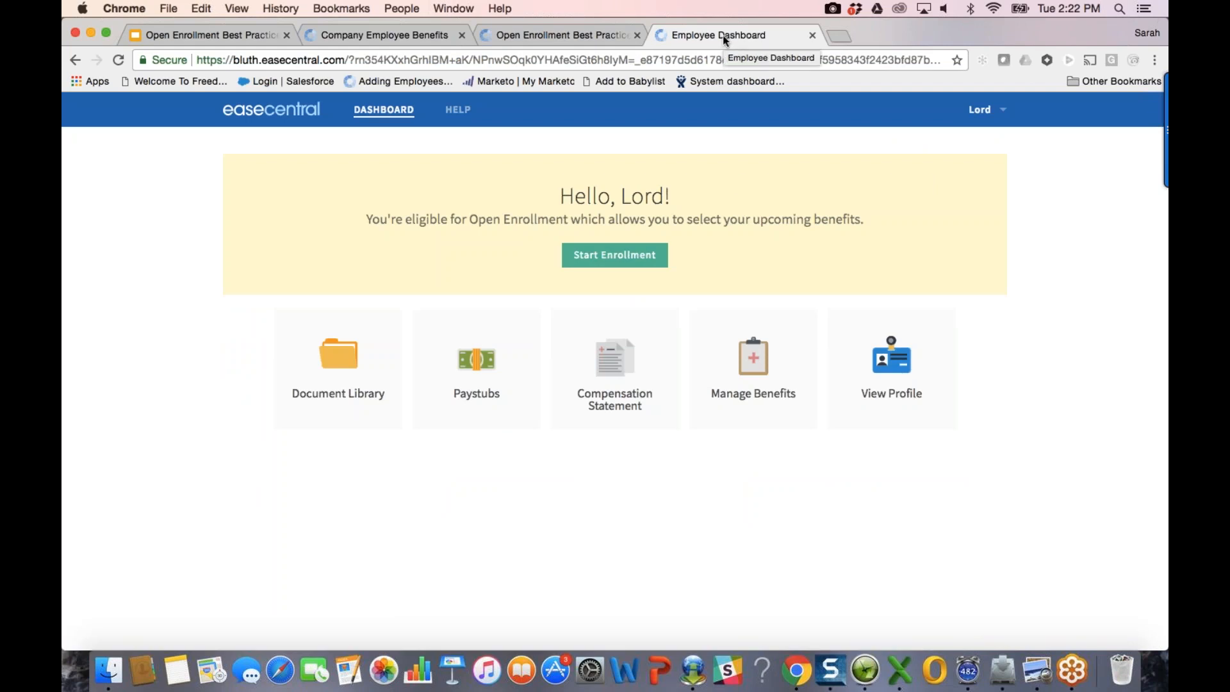
pyautogui.click(811, 35)
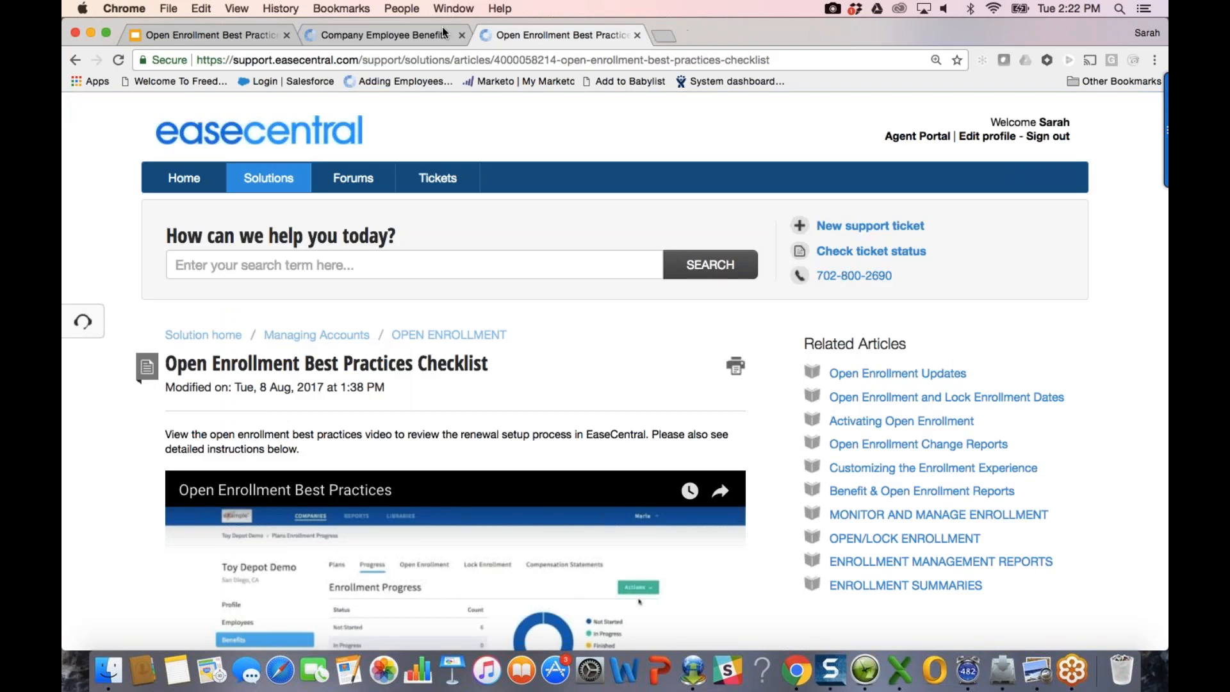
# Step: Open Bluth Company's Benefits > Progress page and generate an enrollment progress report
pyautogui.click(412, 34)
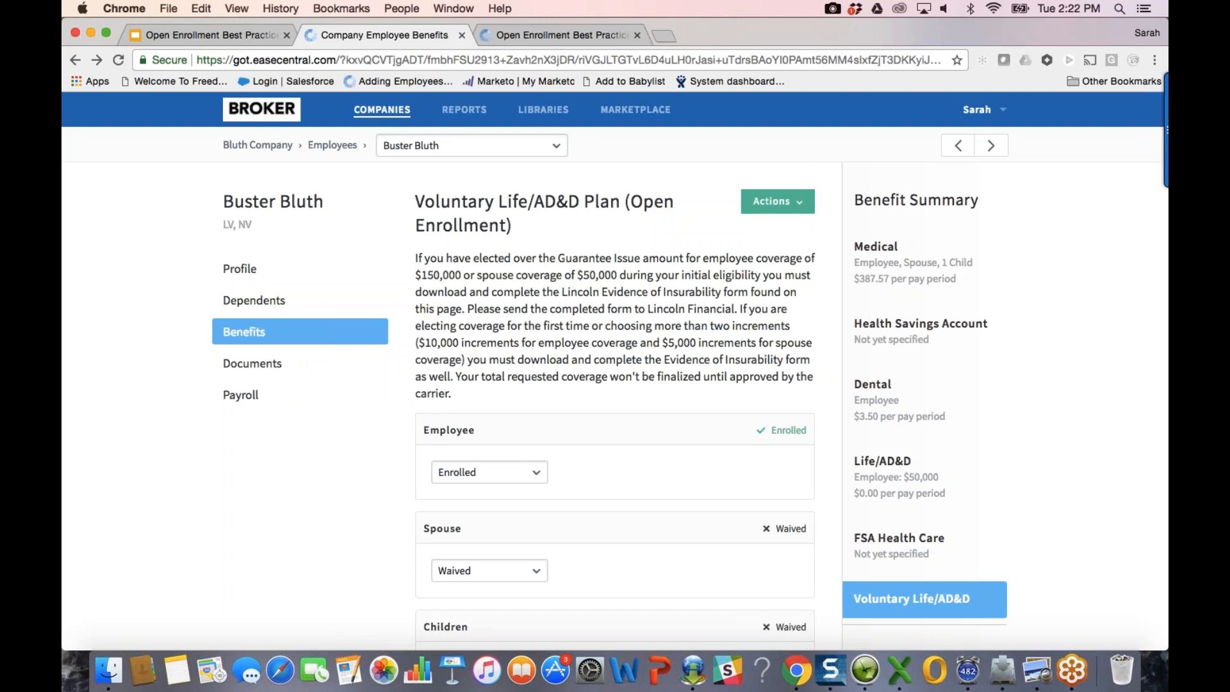
pyautogui.click(269, 147)
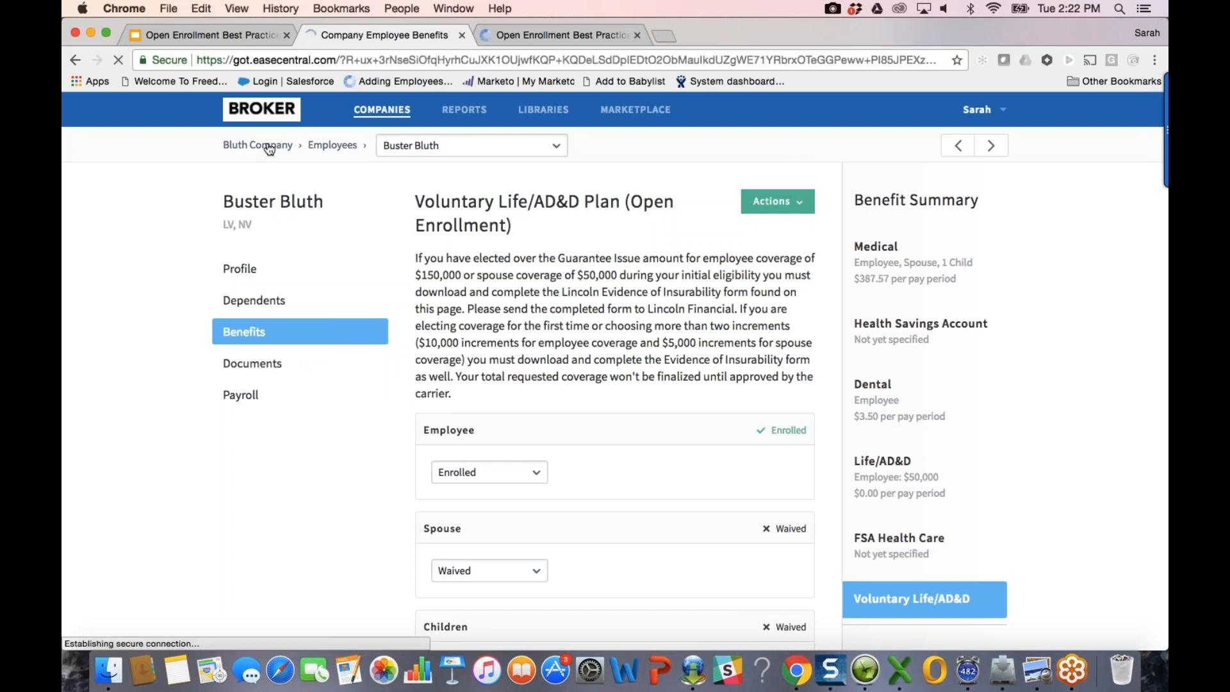
pyautogui.click(258, 335)
pyautogui.click(485, 199)
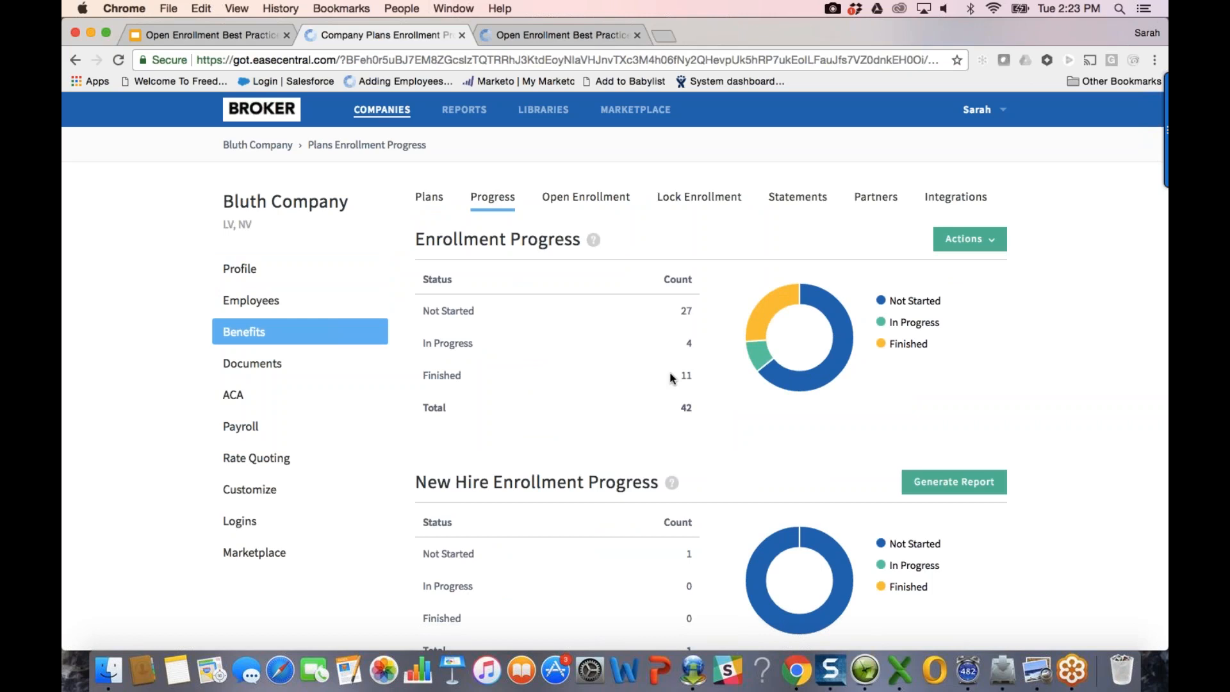
pyautogui.click(1003, 241)
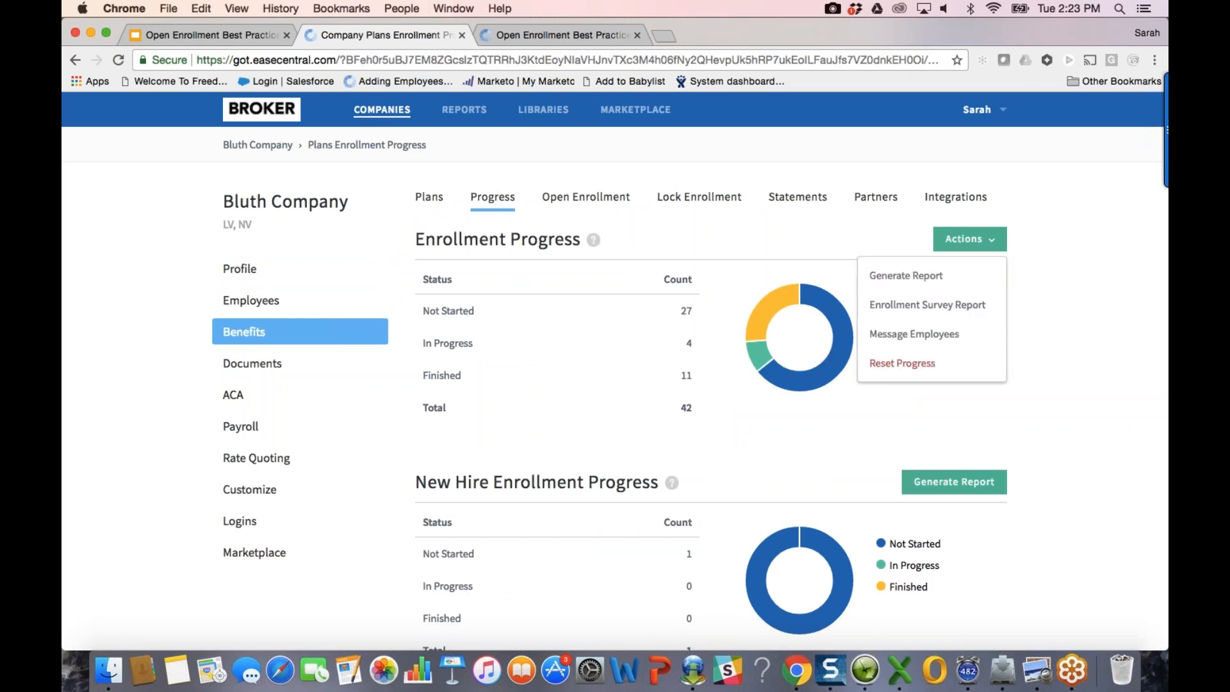
pyautogui.click(963, 274)
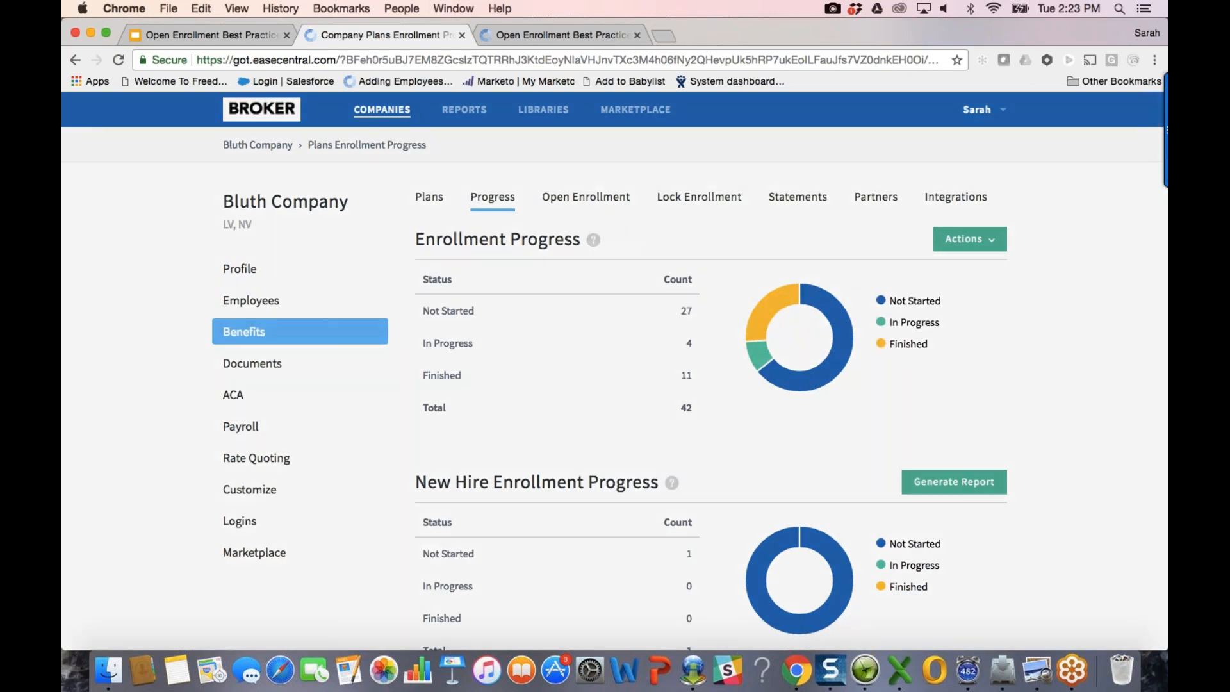
pyautogui.click(832, 202)
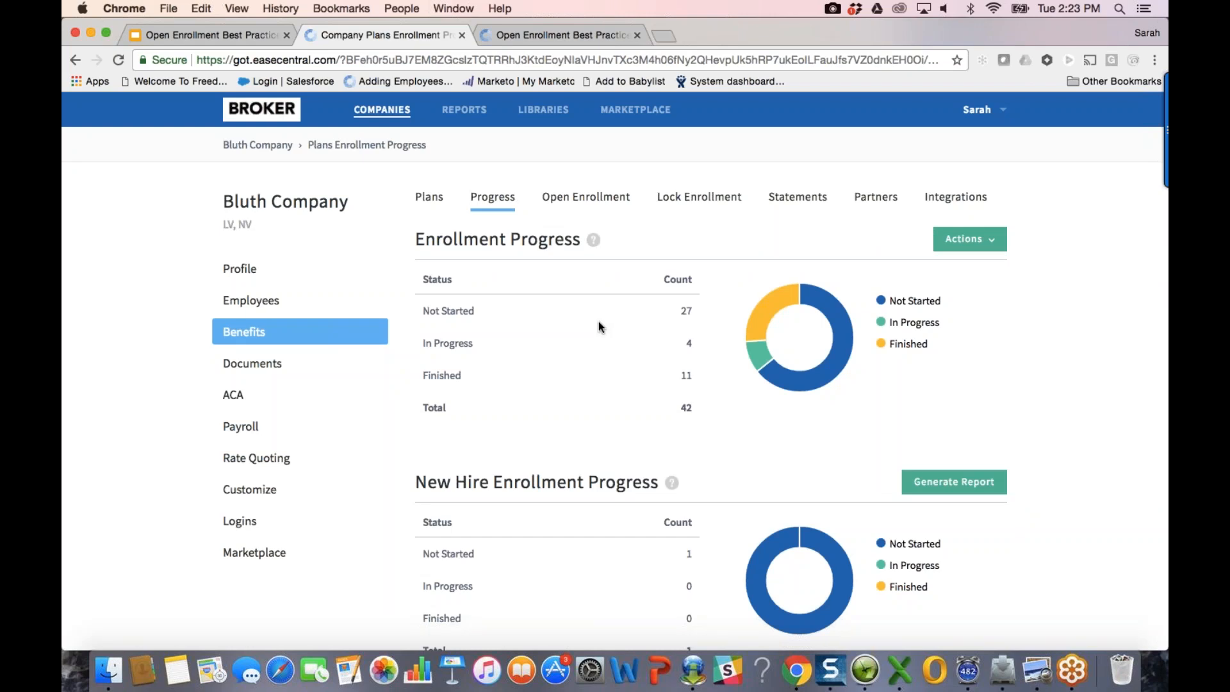
# Step: Reset enrollment progress, leaving 36 not started, 1 in progress, 5 finished
pyautogui.click(970, 239)
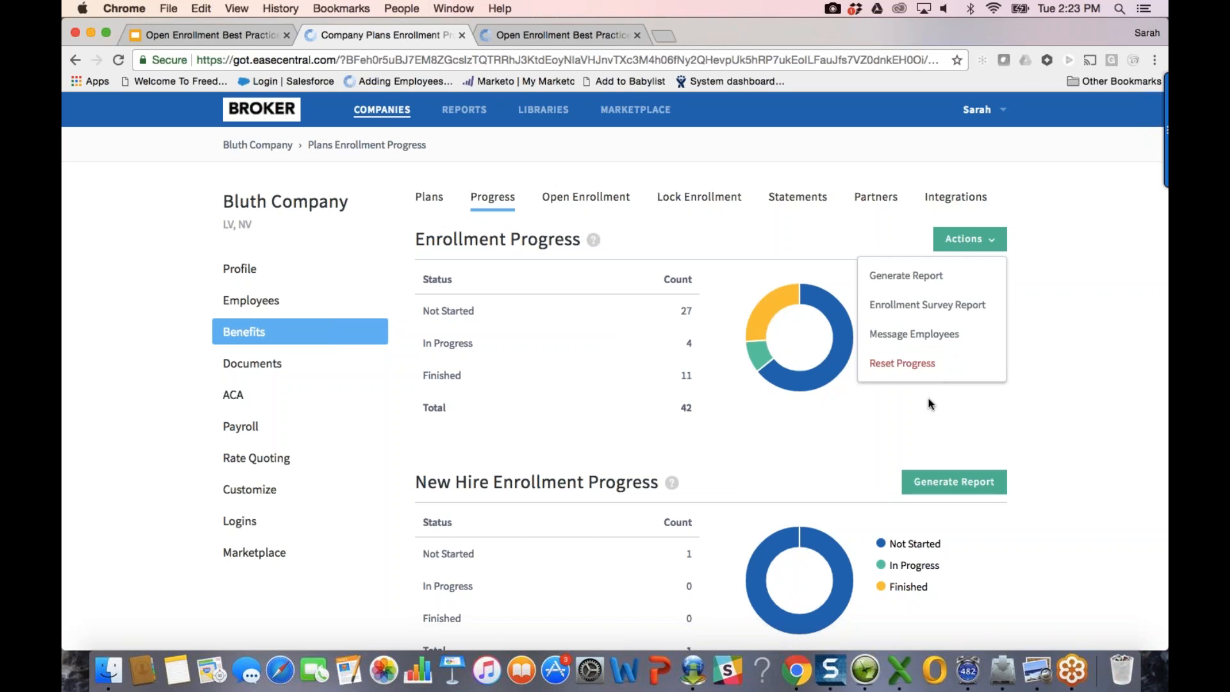
pyautogui.click(932, 376)
pyautogui.click(430, 289)
pyautogui.click(395, 298)
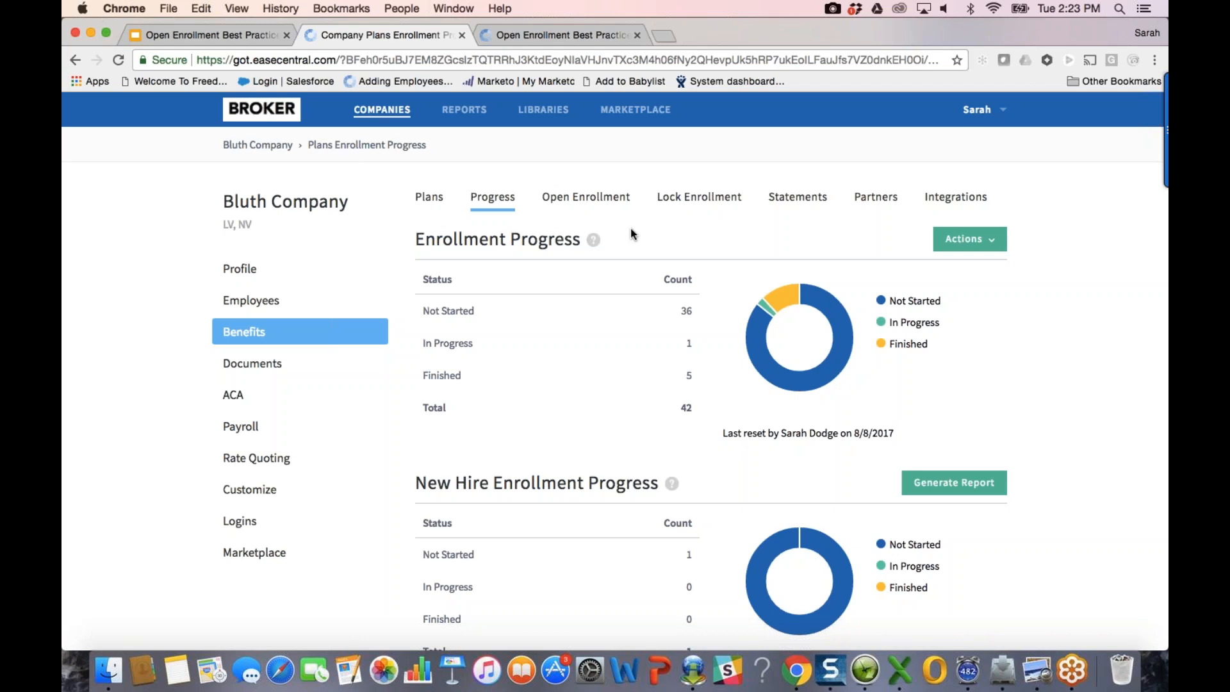
# Step: Select the 2018 Voluntary Life/AD&D plan in Bluth Company's plans list and generate a report
pyautogui.click(352, 338)
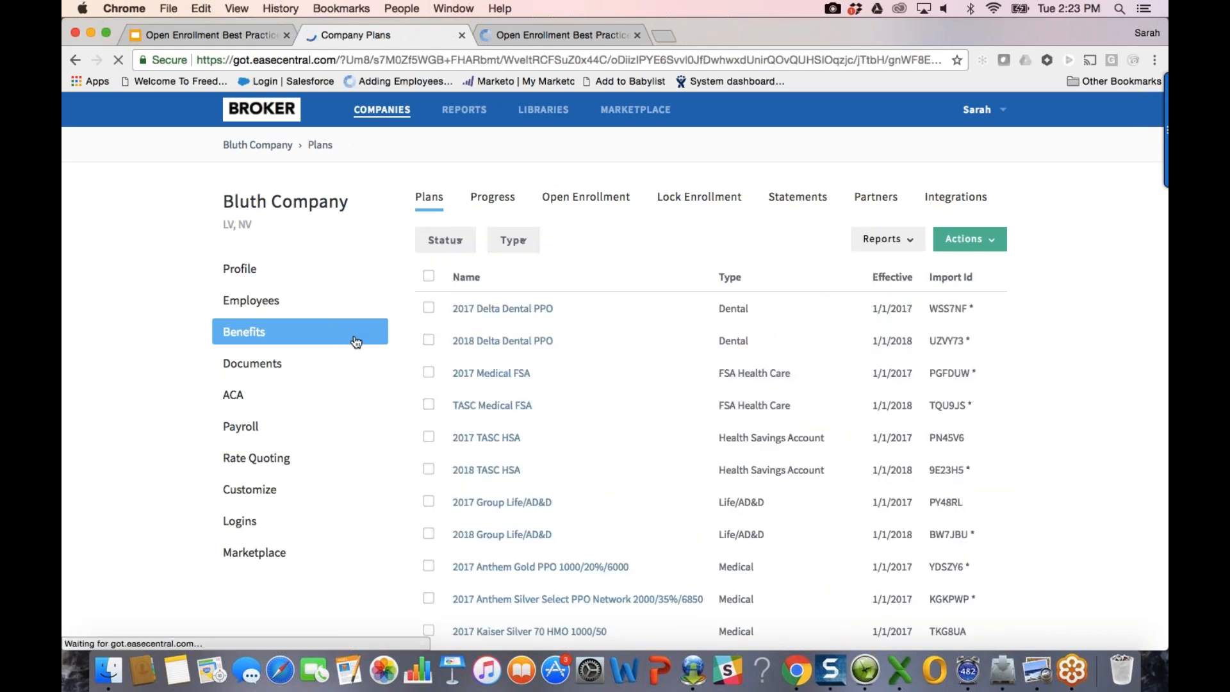
pyautogui.scroll(-3, 854, 526)
pyautogui.scroll(-5, 856, 532)
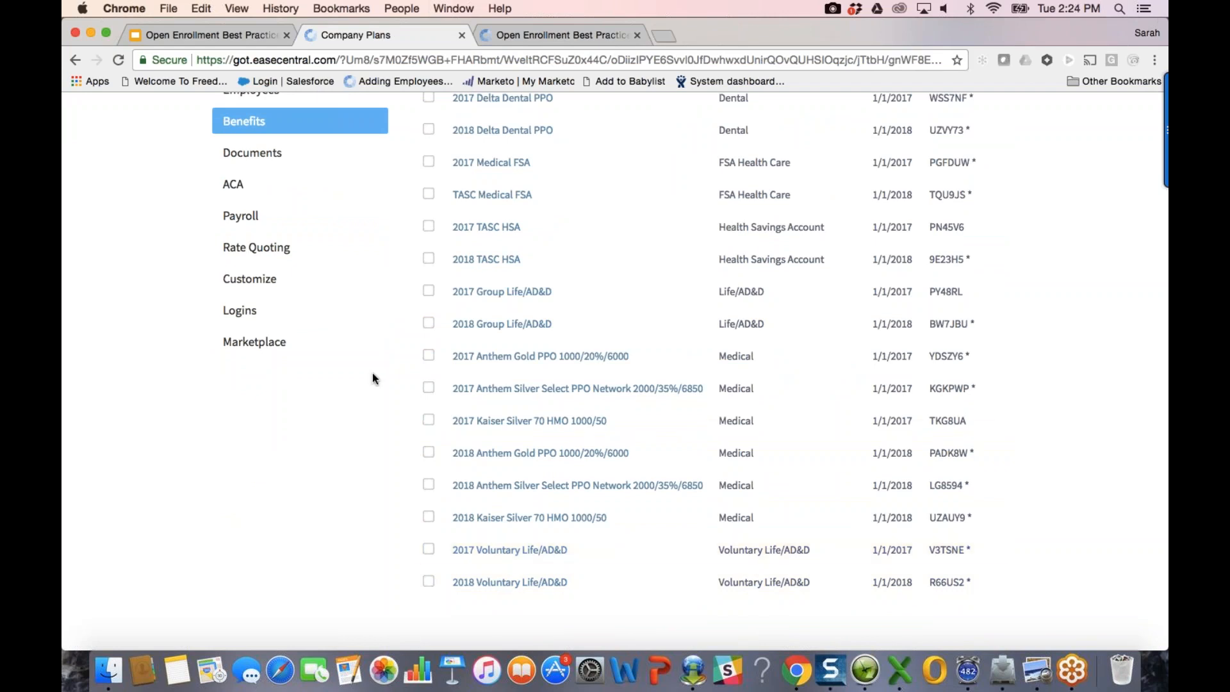
pyautogui.click(429, 582)
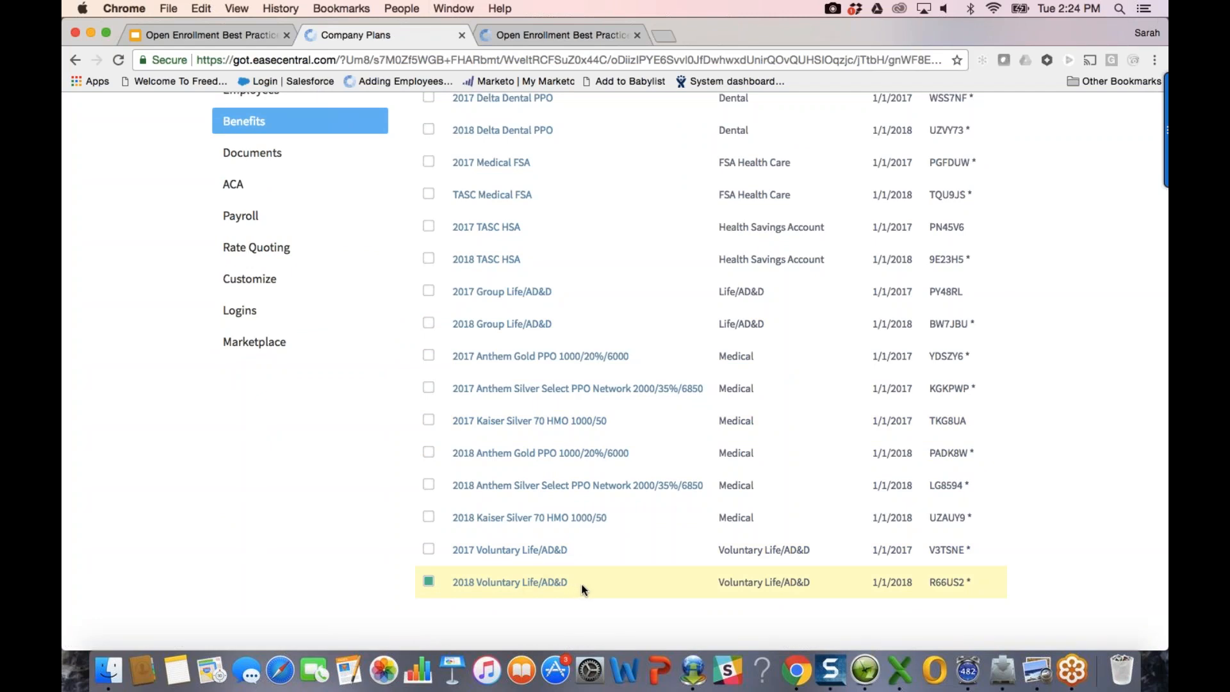
pyautogui.scroll(2, 805, 381)
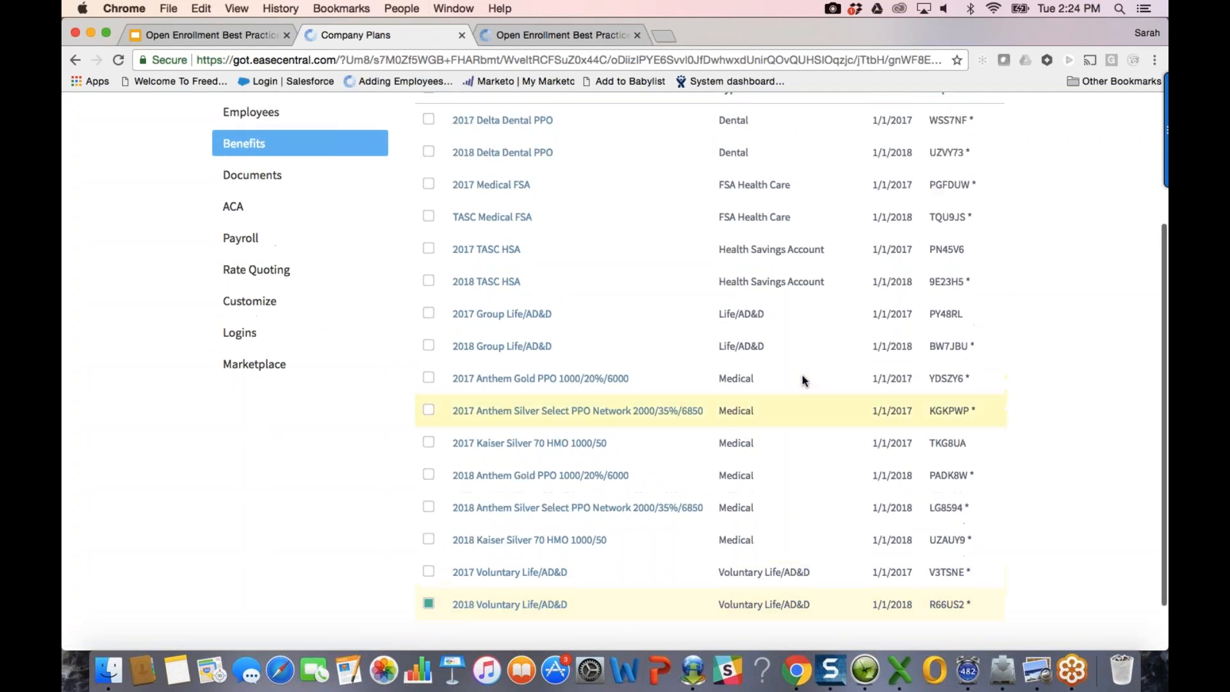
pyautogui.scroll(4, 988, 360)
pyautogui.click(888, 239)
pyautogui.click(887, 307)
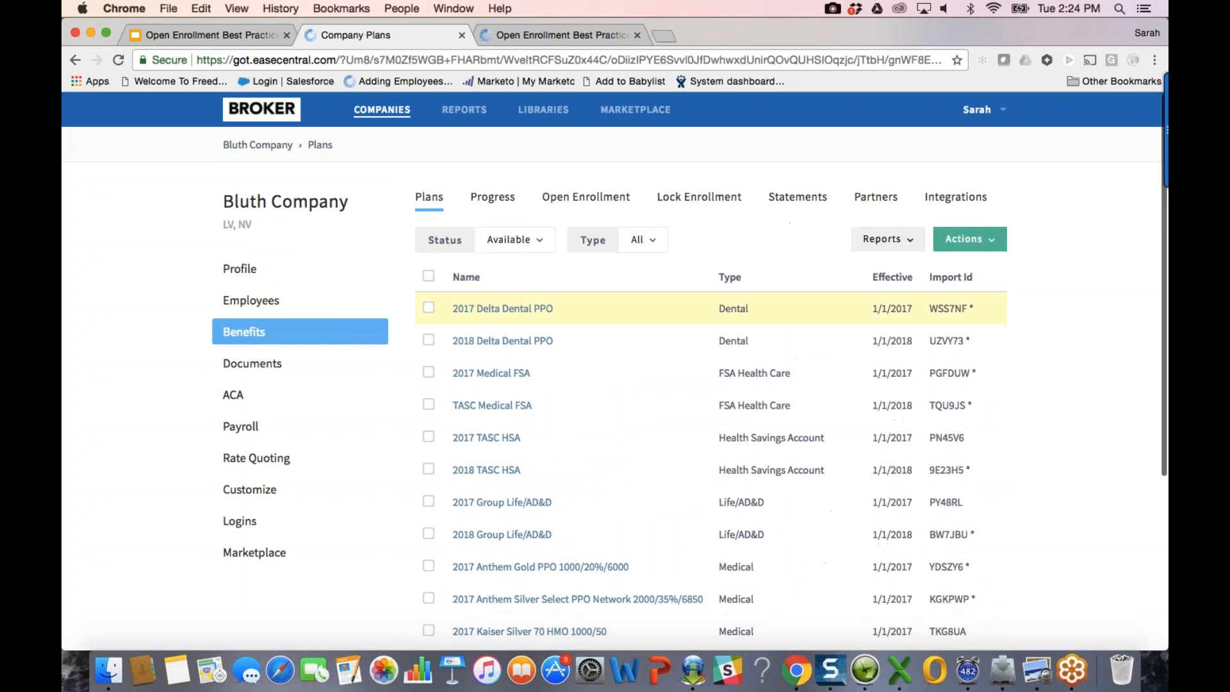
pyautogui.click(386, 299)
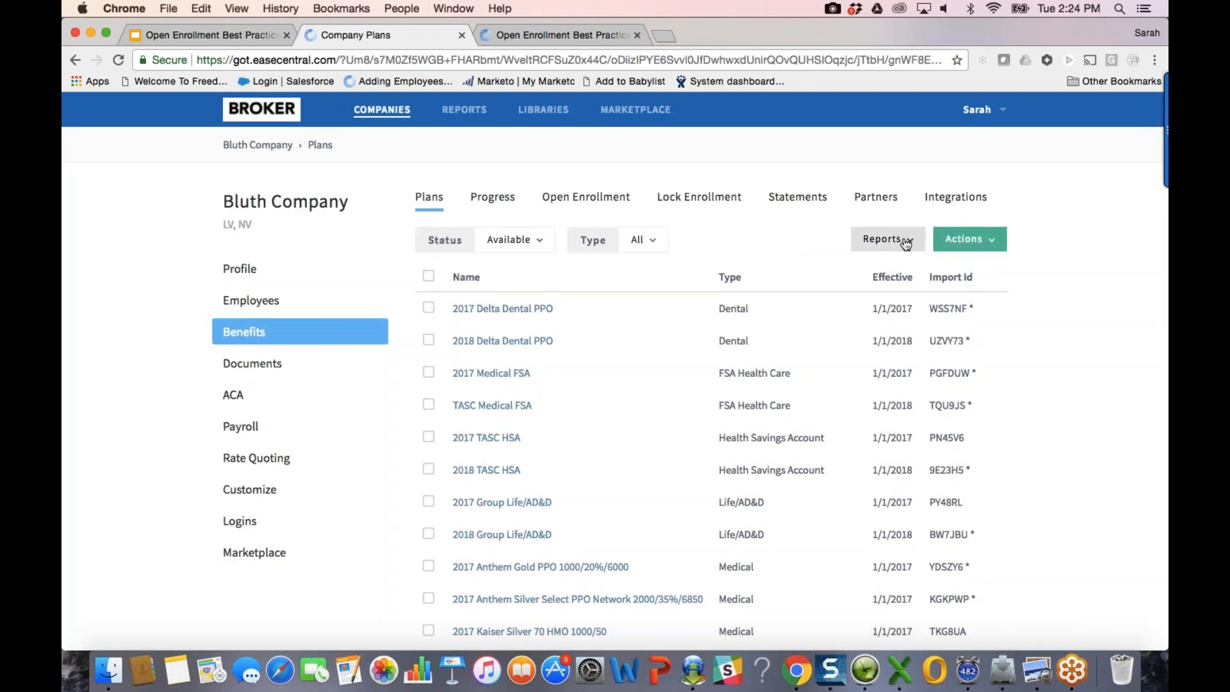
# Step: Open Bluth_Company_-_Vertical_Census (3).csv from the OE Best Practices folder in Excel
pyautogui.click(108, 670)
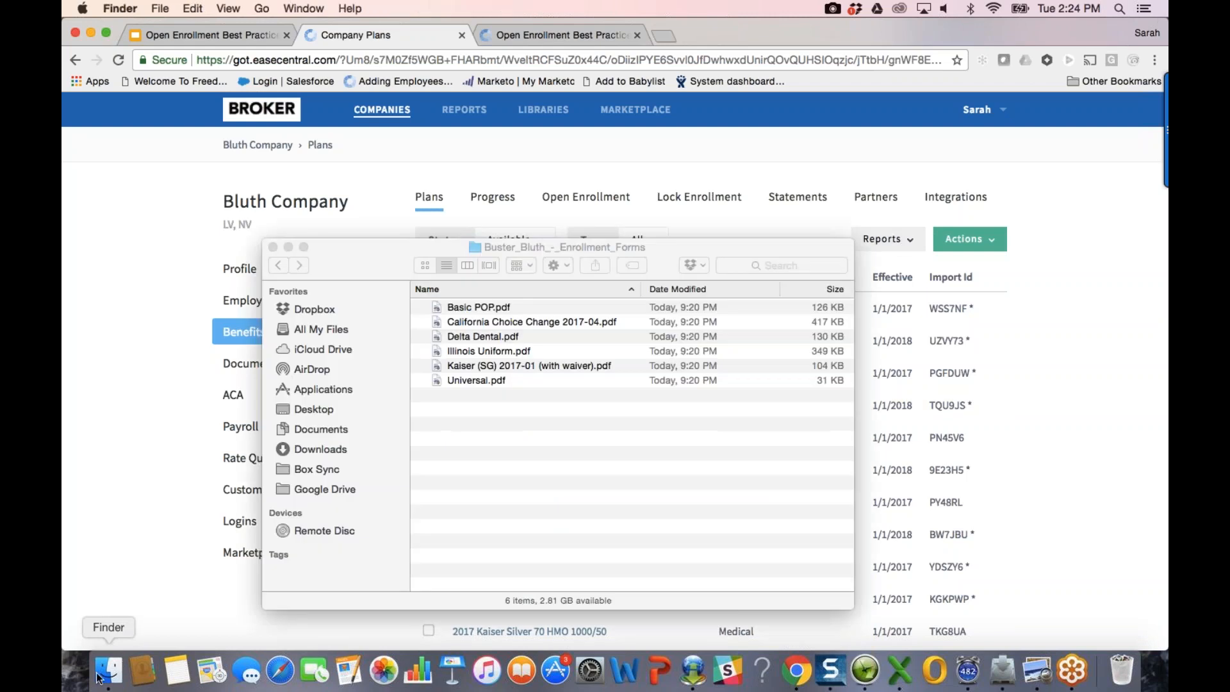
pyautogui.click(434, 232)
pyautogui.click(432, 228)
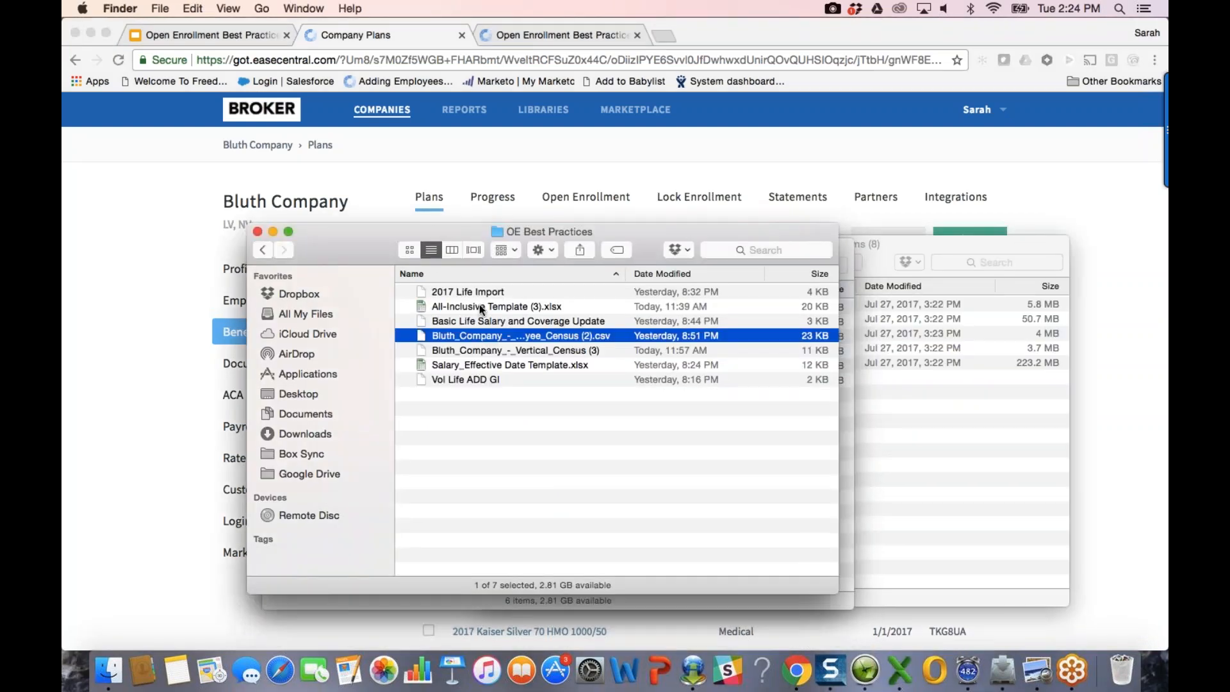
pyautogui.doubleClick(484, 349)
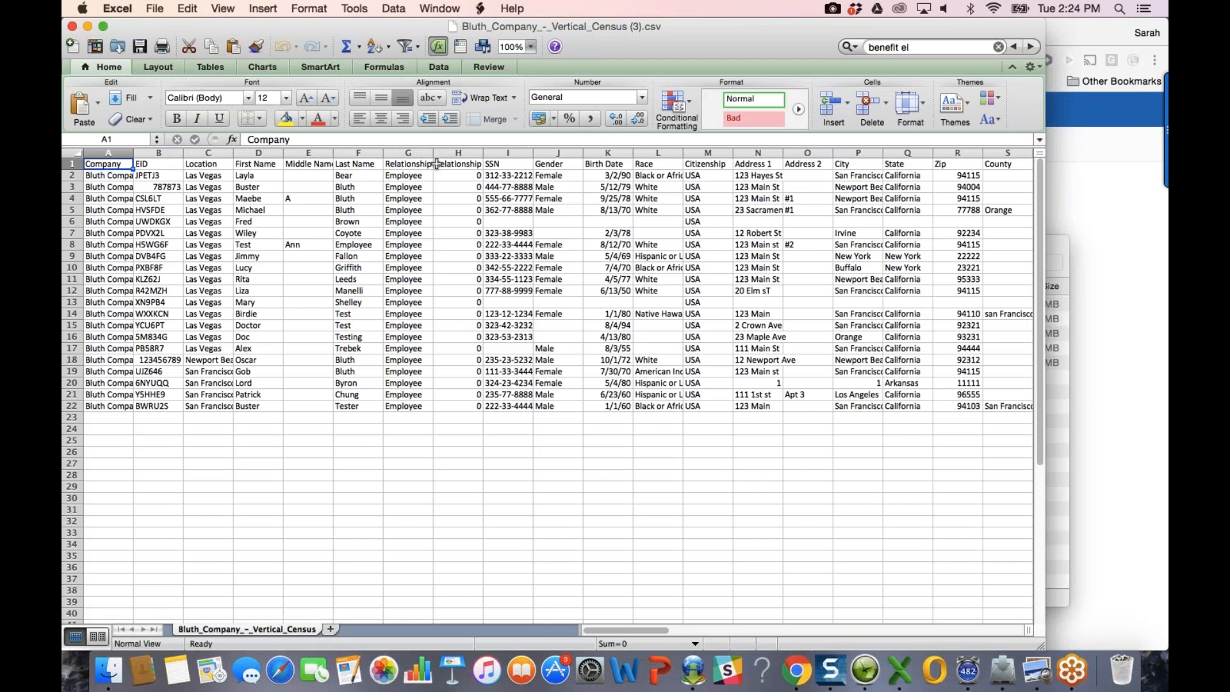
# Step: Freeze panes at column G, keeping Company through Last Name fixed while scrolling right
pyautogui.click(420, 153)
pyautogui.click(439, 8)
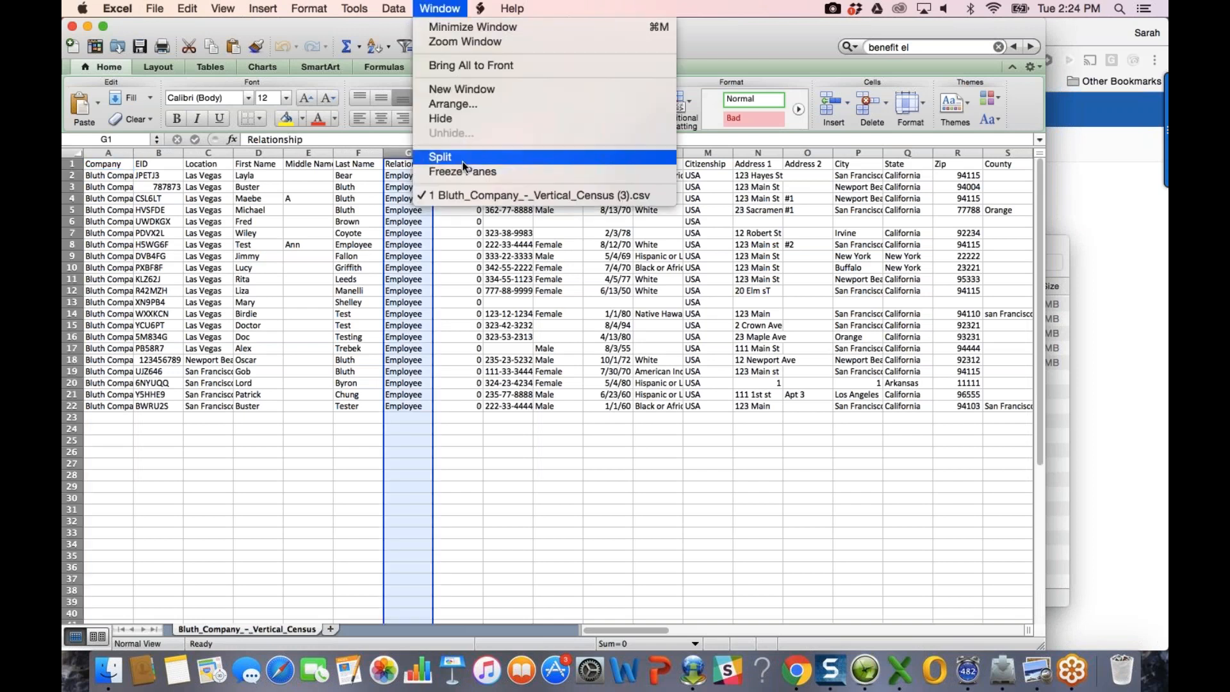
pyautogui.click(471, 172)
pyautogui.click(474, 277)
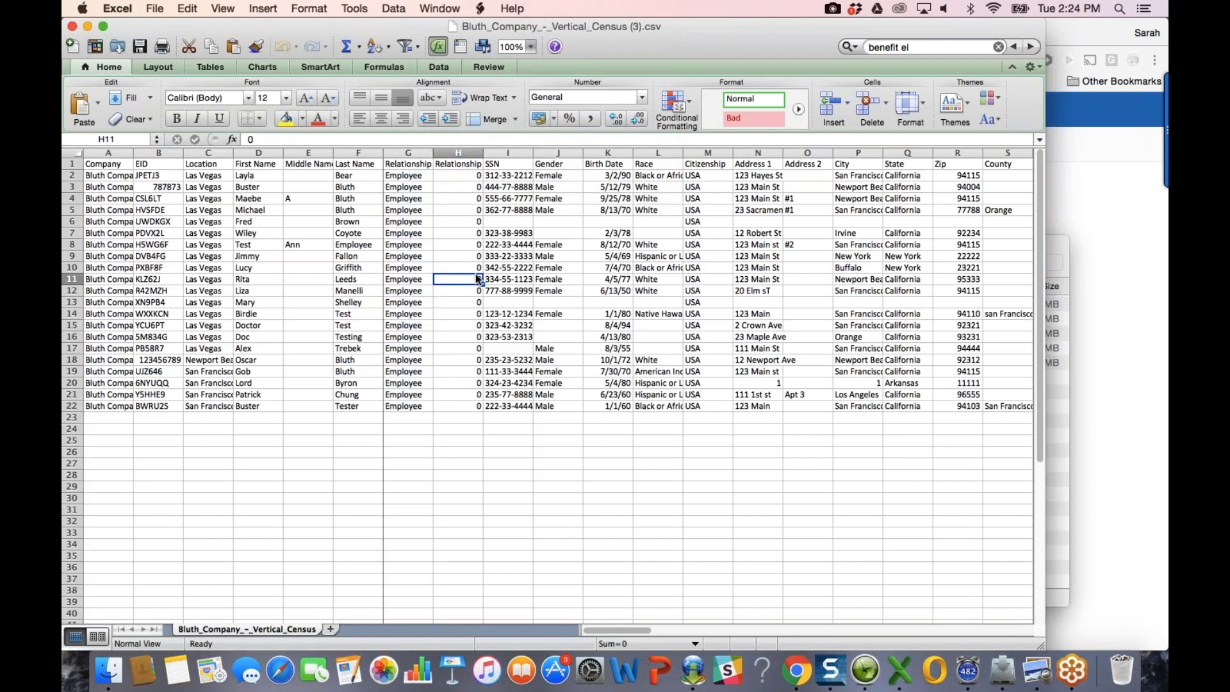
pyautogui.hscroll(8, 598, 285)
pyautogui.hscroll(2, 598, 285)
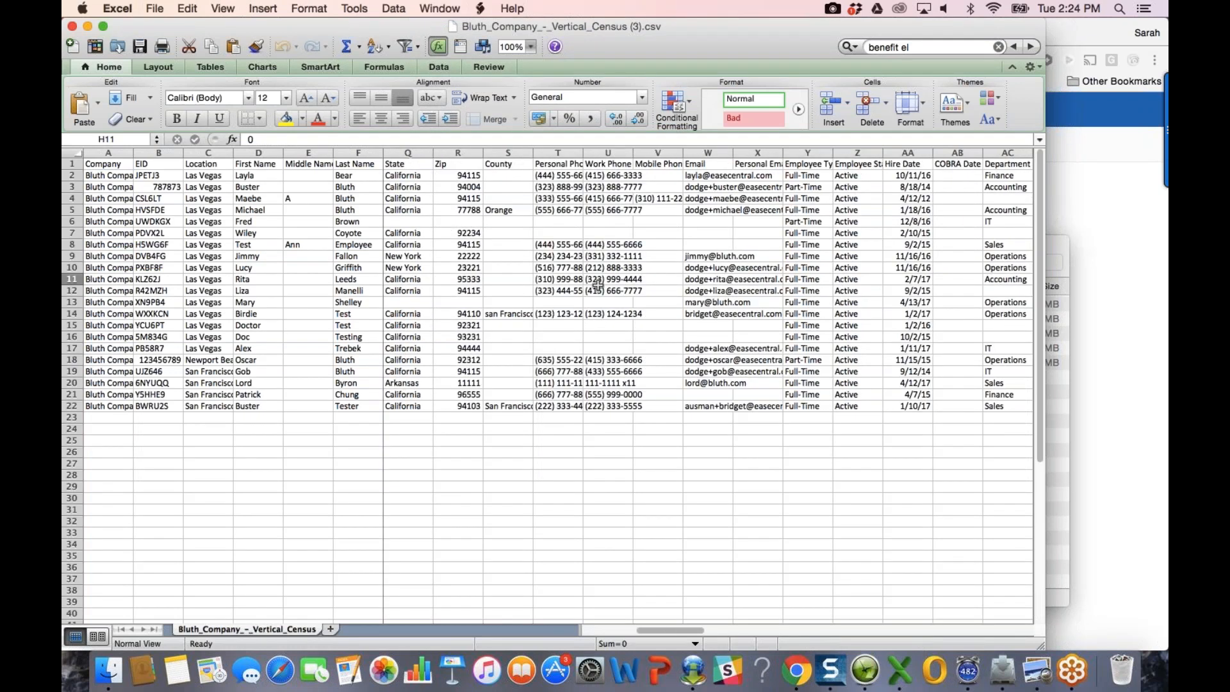
pyautogui.hscroll(11, 598, 286)
pyautogui.hscroll(13, 598, 286)
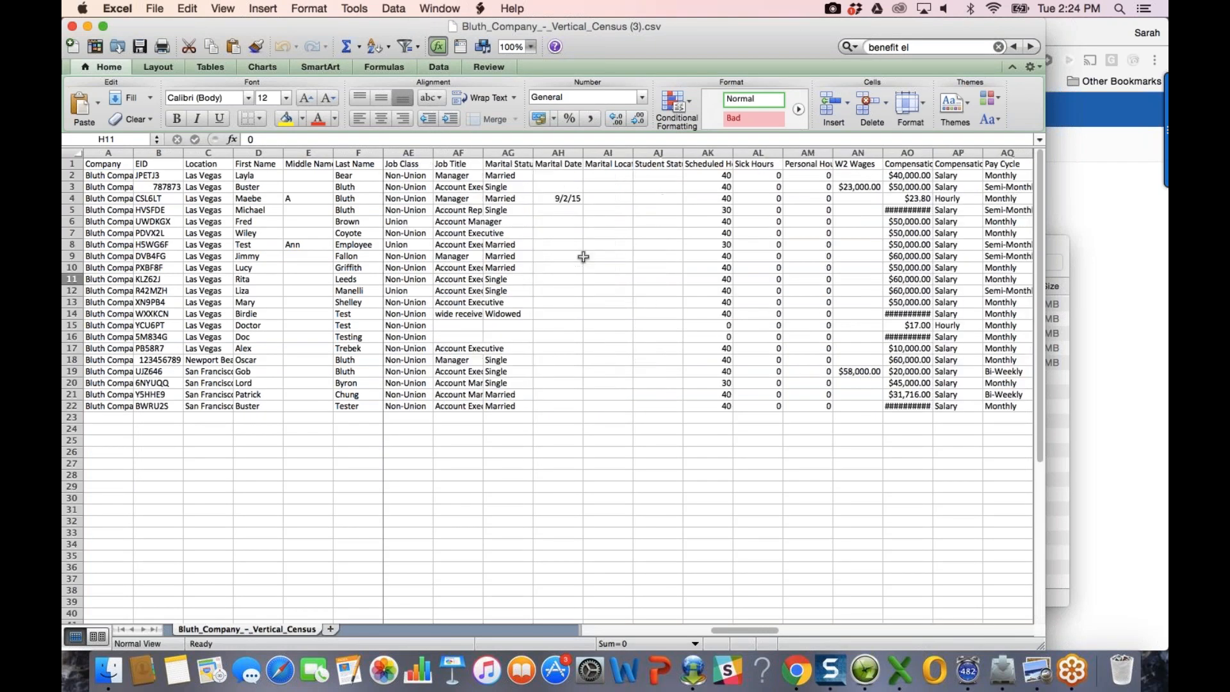
pyautogui.hscroll(6, 583, 256)
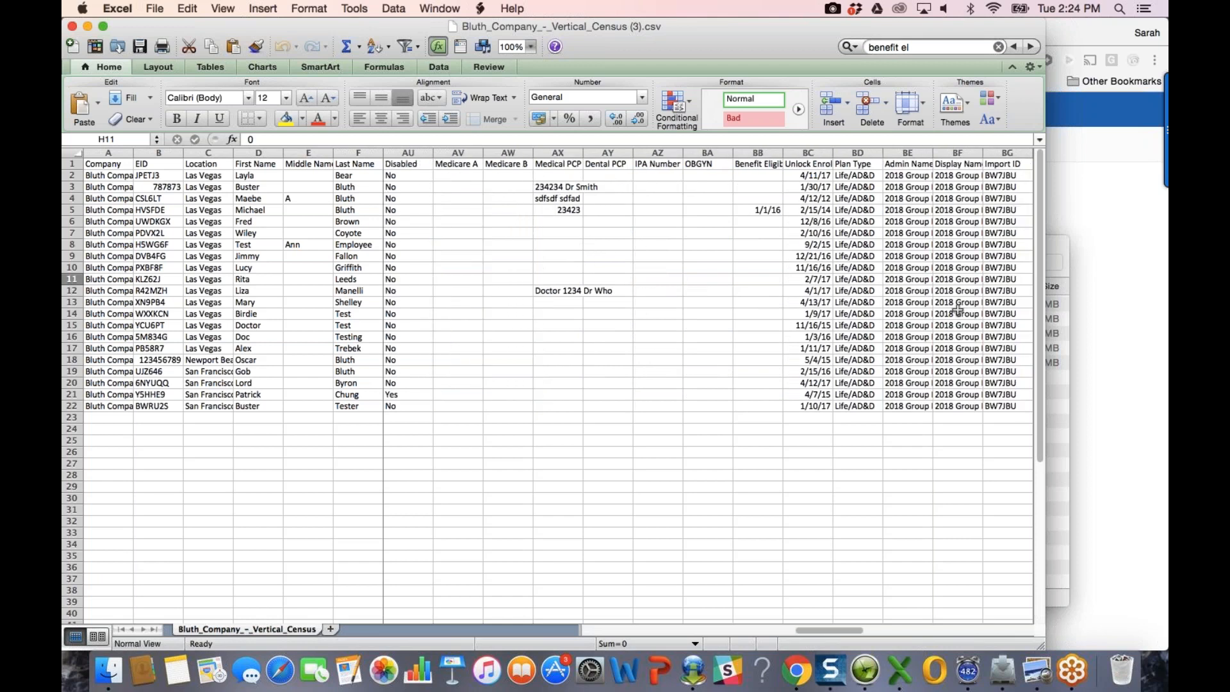
# Step: Download the newest Vertical Census report and open Bluth_Company_-_Vertical_Census (4).csv in Excel
pyautogui.click(1063, 367)
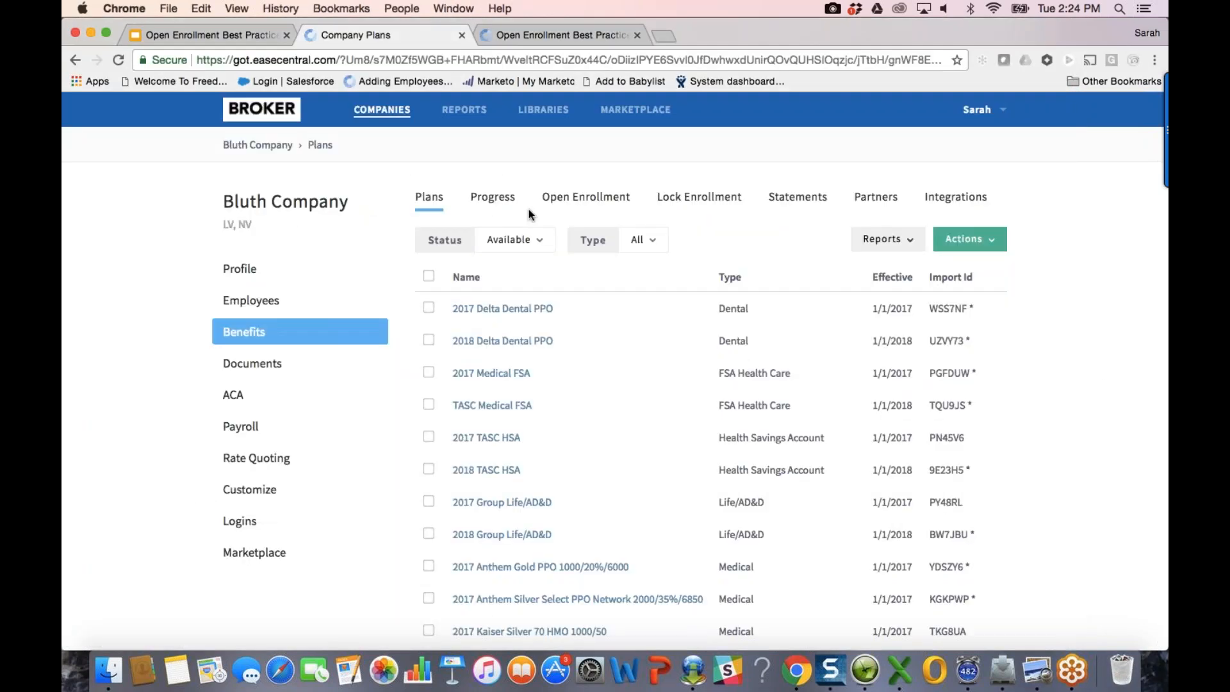
pyautogui.click(473, 118)
pyautogui.click(487, 278)
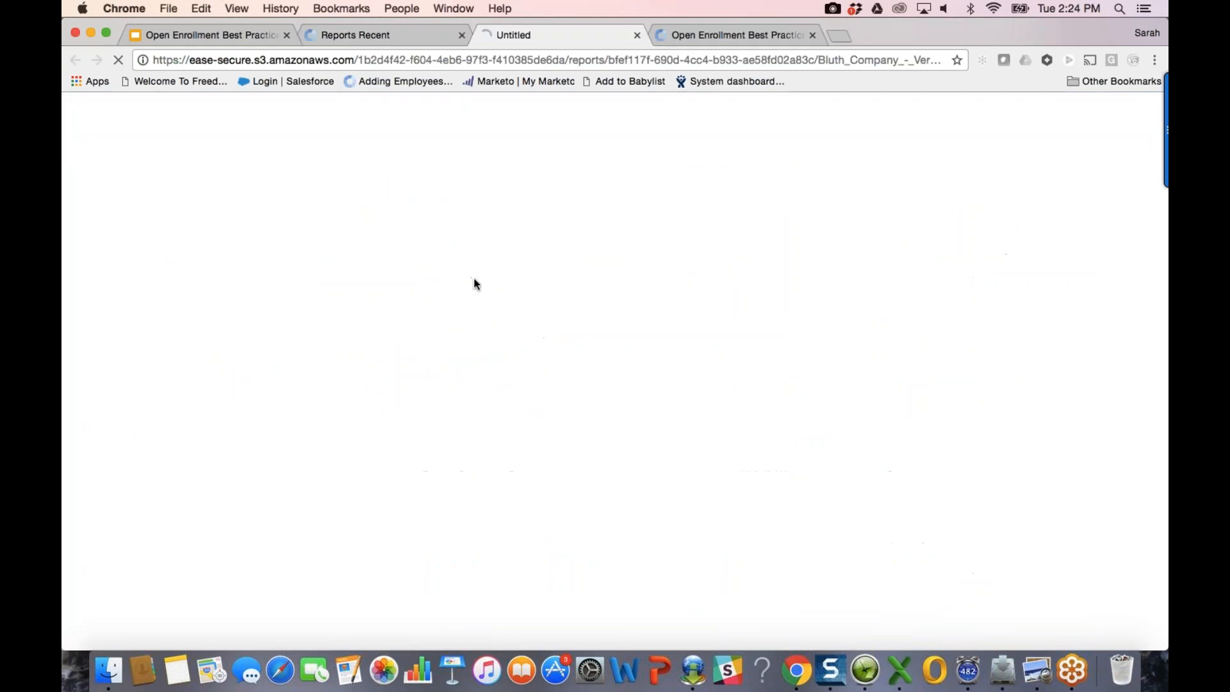
pyautogui.click(149, 627)
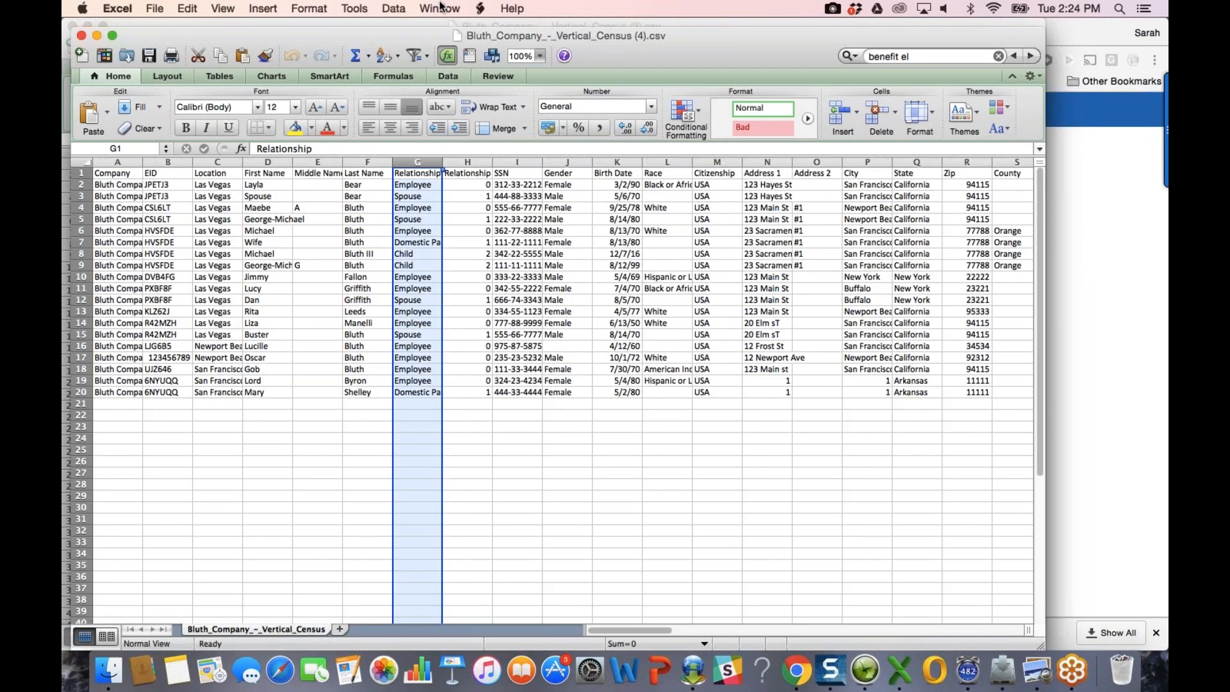
# Step: Freeze columns A–F and auto-fit all columns, including Plan Type column BD
pyautogui.click(440, 8)
pyautogui.click(453, 171)
pyautogui.click(317, 242)
pyautogui.hscroll(10, 511, 284)
pyautogui.hscroll(10, 510, 284)
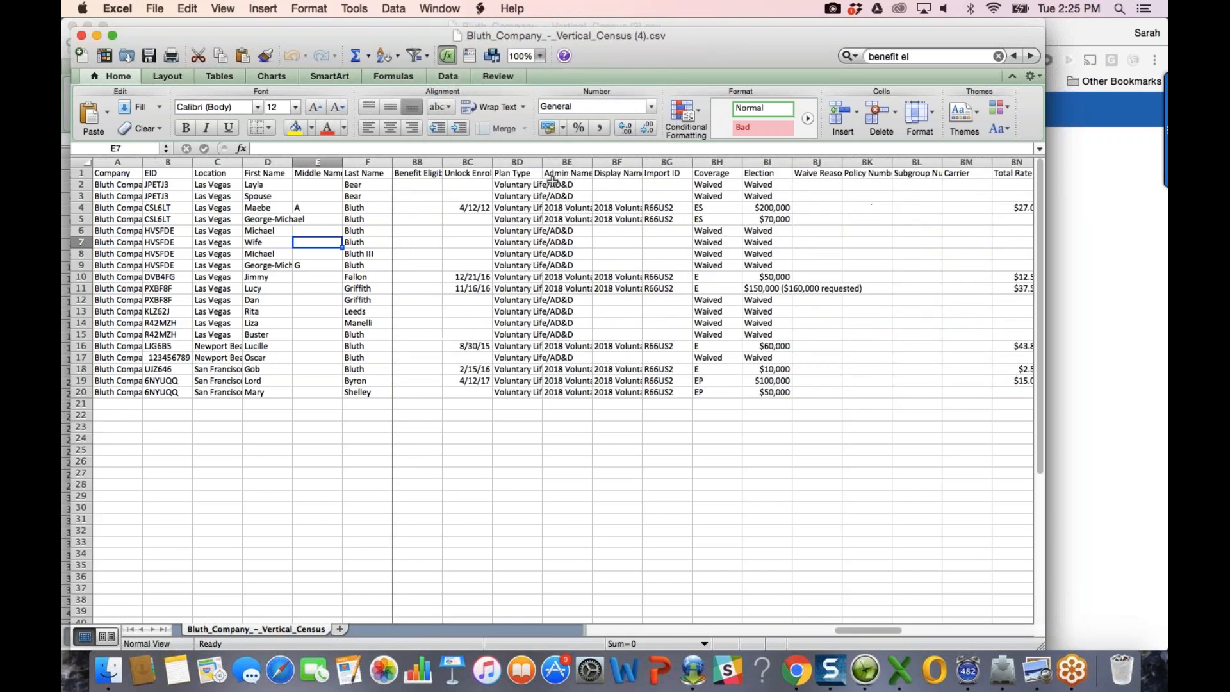
pyautogui.moveTo(540, 160); pyautogui.dragTo(541, 159)
pyautogui.doubleClick(540, 160)
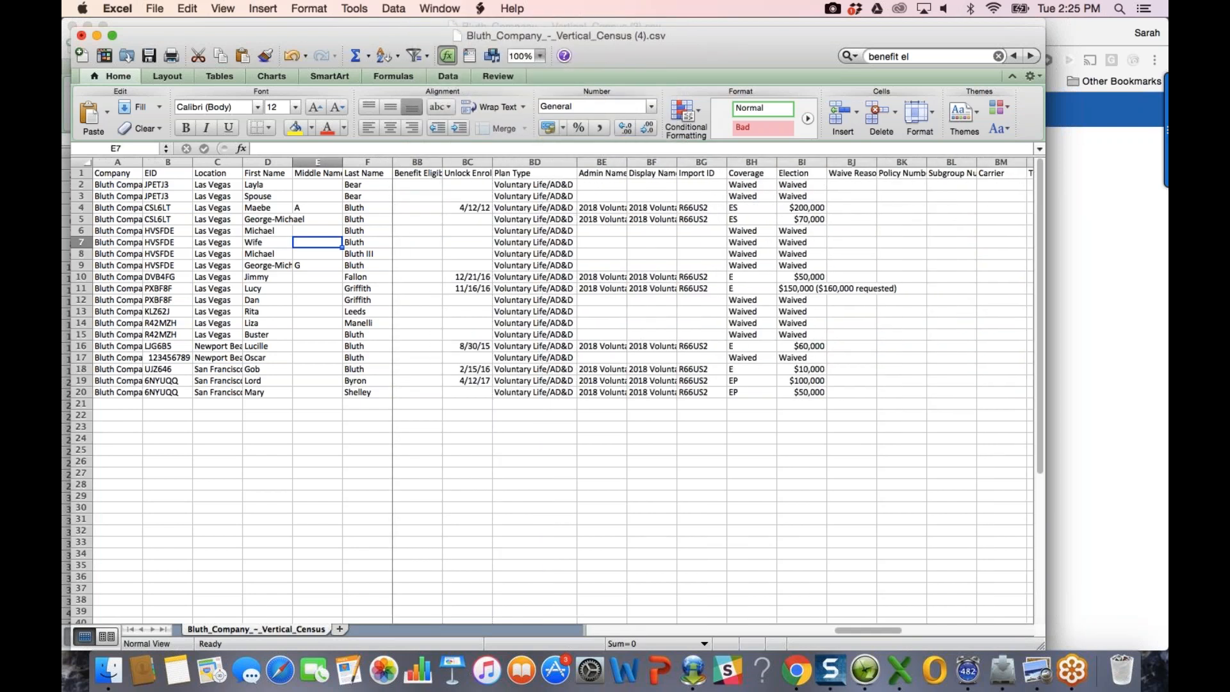
pyautogui.click(85, 162)
pyautogui.doubleClick(143, 162)
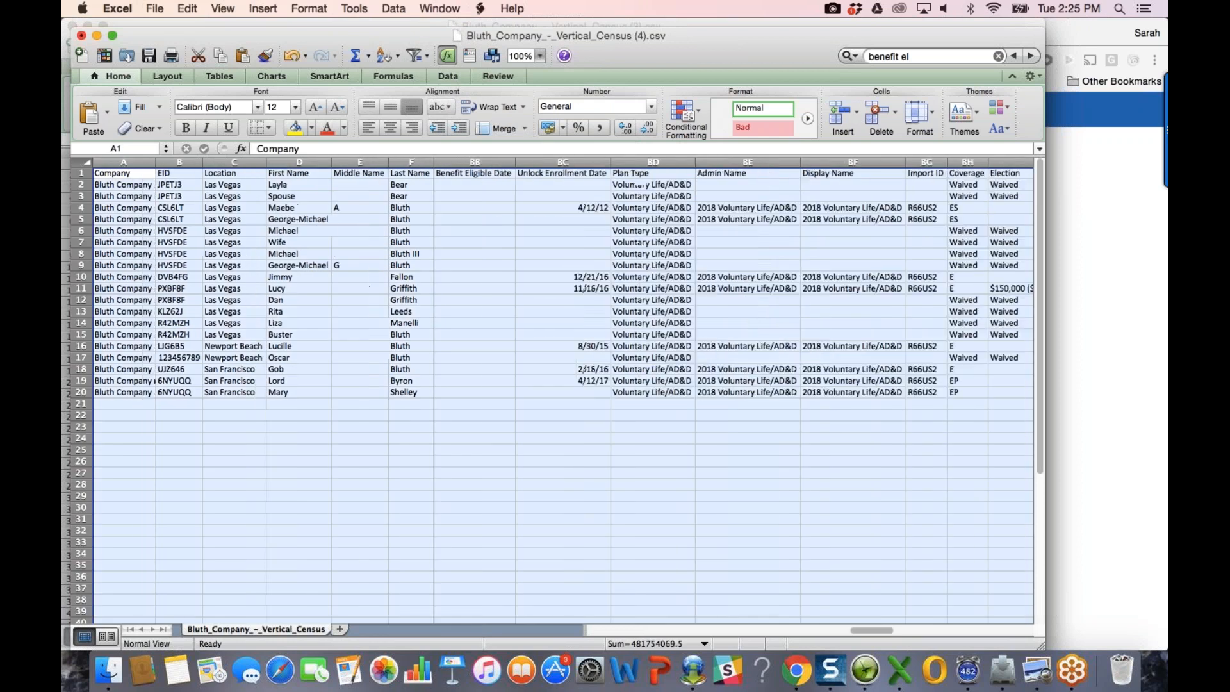
# Step: Inspect the unlock enrollment date in BC10 and the $60,000 election in BI16
pyautogui.click(593, 279)
pyautogui.hscroll(3, 683, 279)
pyautogui.hscroll(4, 683, 279)
pyautogui.hscroll(-5, 682, 280)
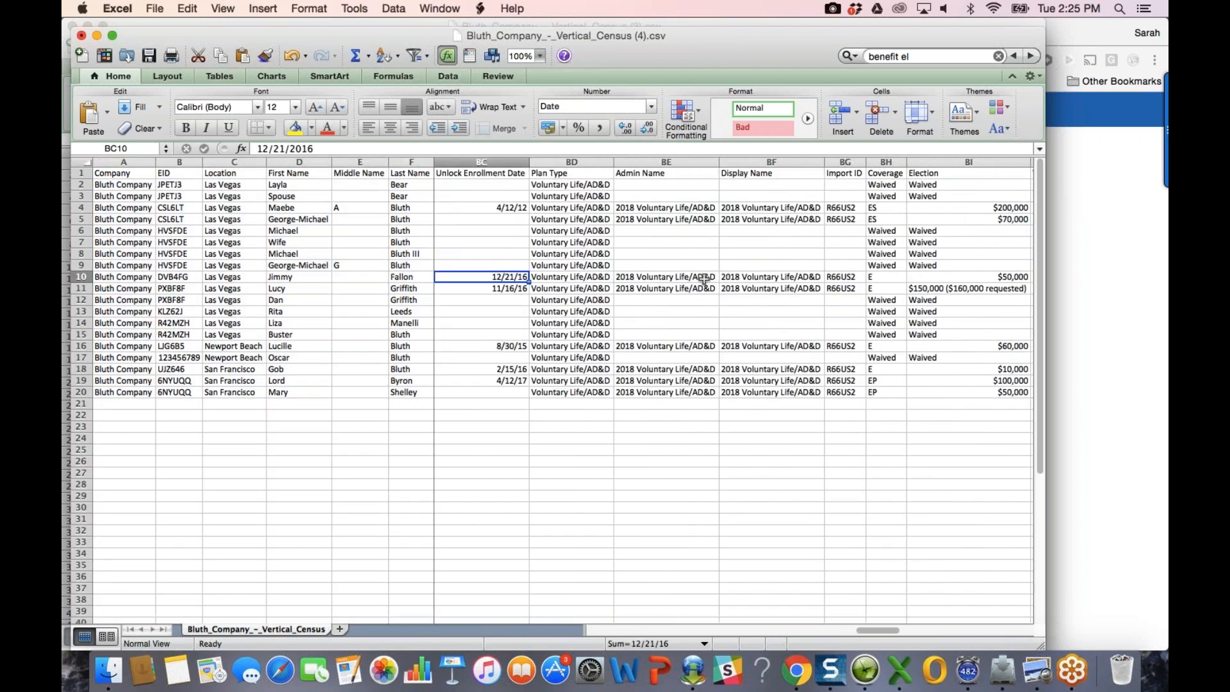
pyautogui.hscroll(1, 739, 280)
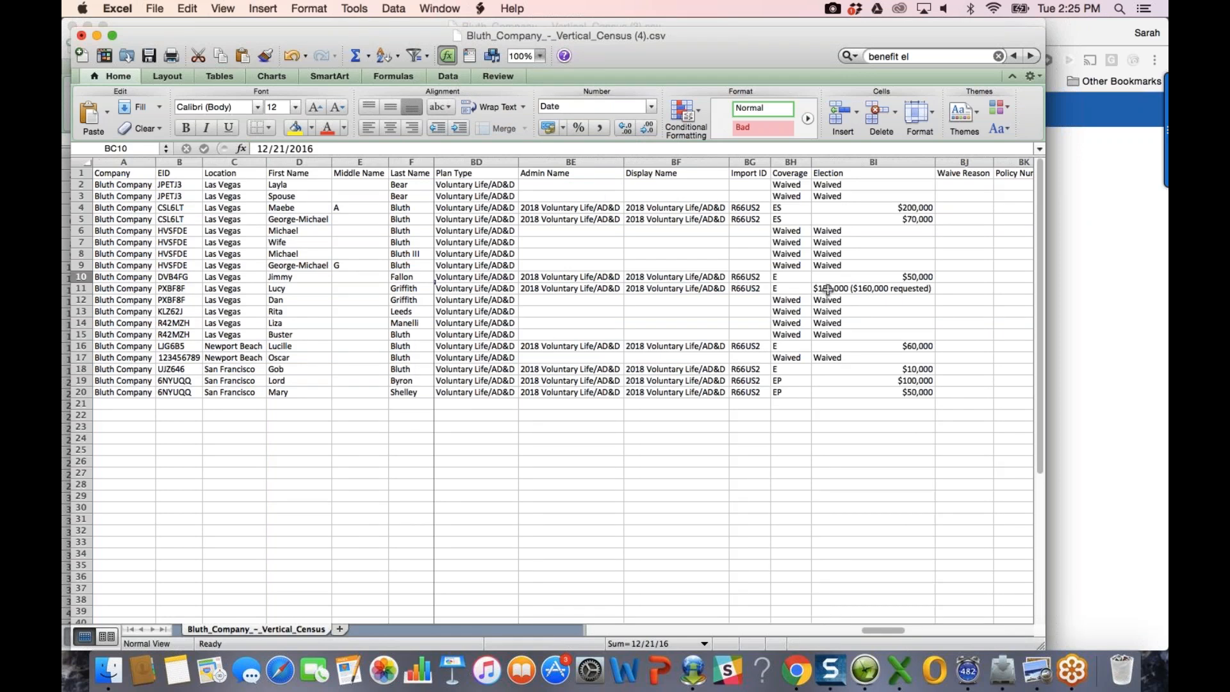
pyautogui.click(895, 346)
pyautogui.press('Left')
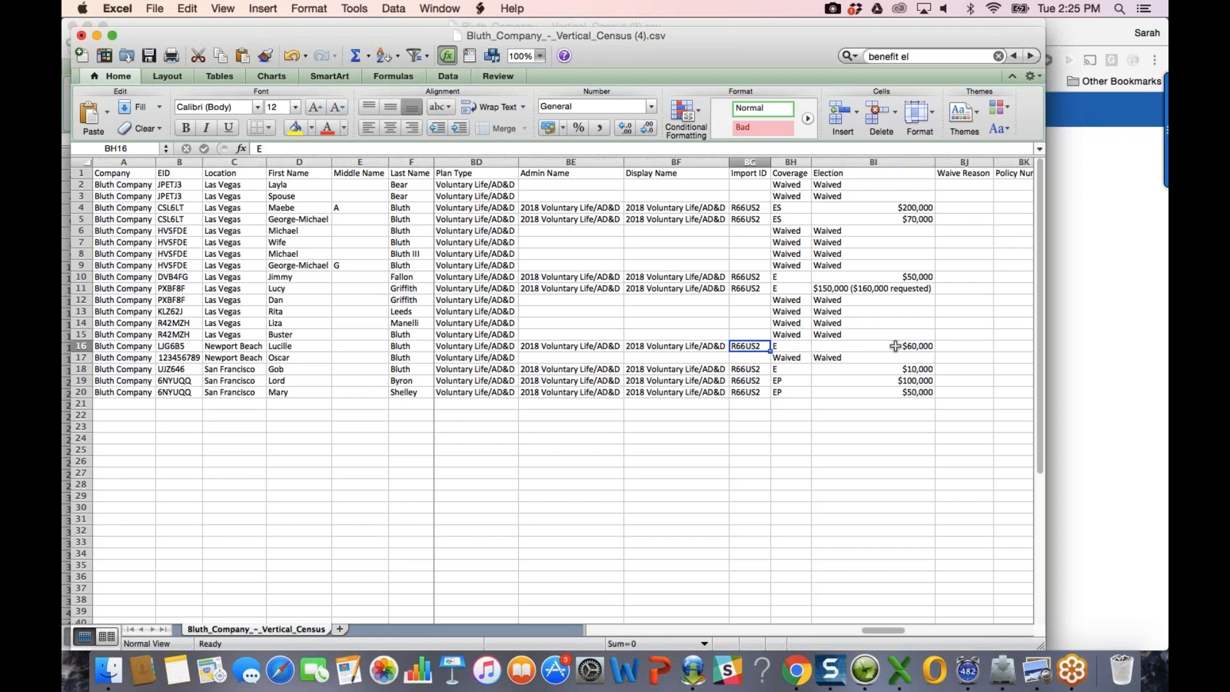
pyautogui.press('Right')
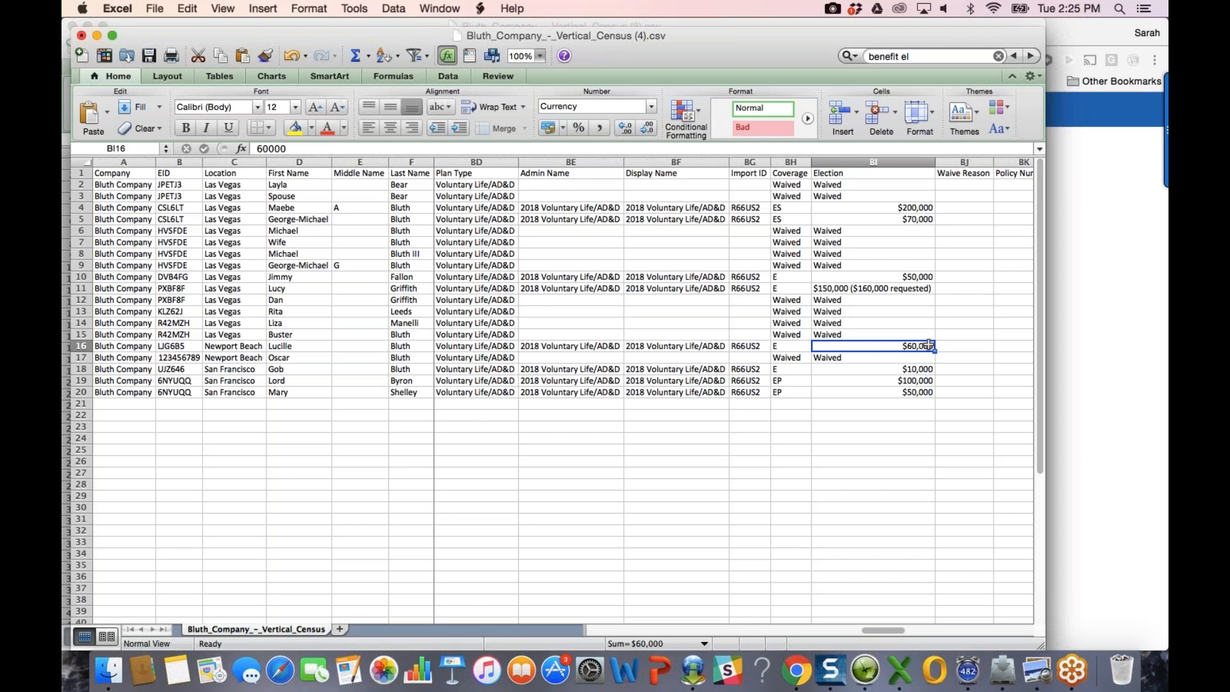
# Step: Open the EaseCentral help center from the account menu
pyautogui.click(1100, 344)
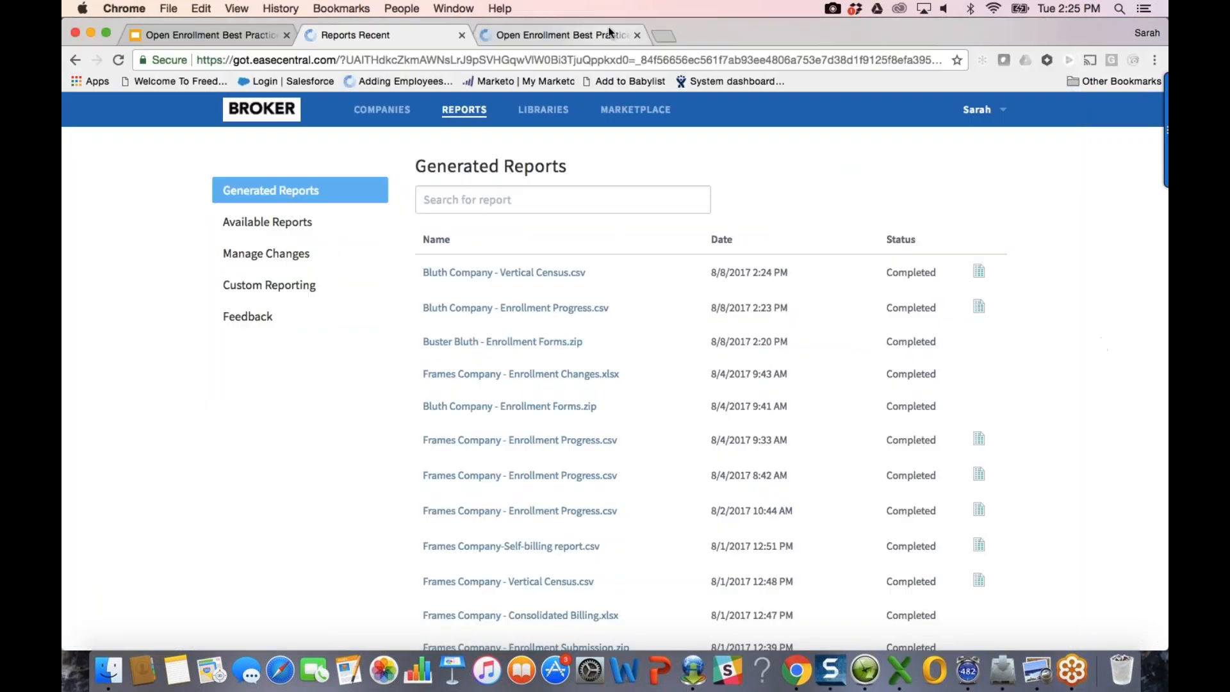
pyautogui.click(996, 109)
pyautogui.click(909, 151)
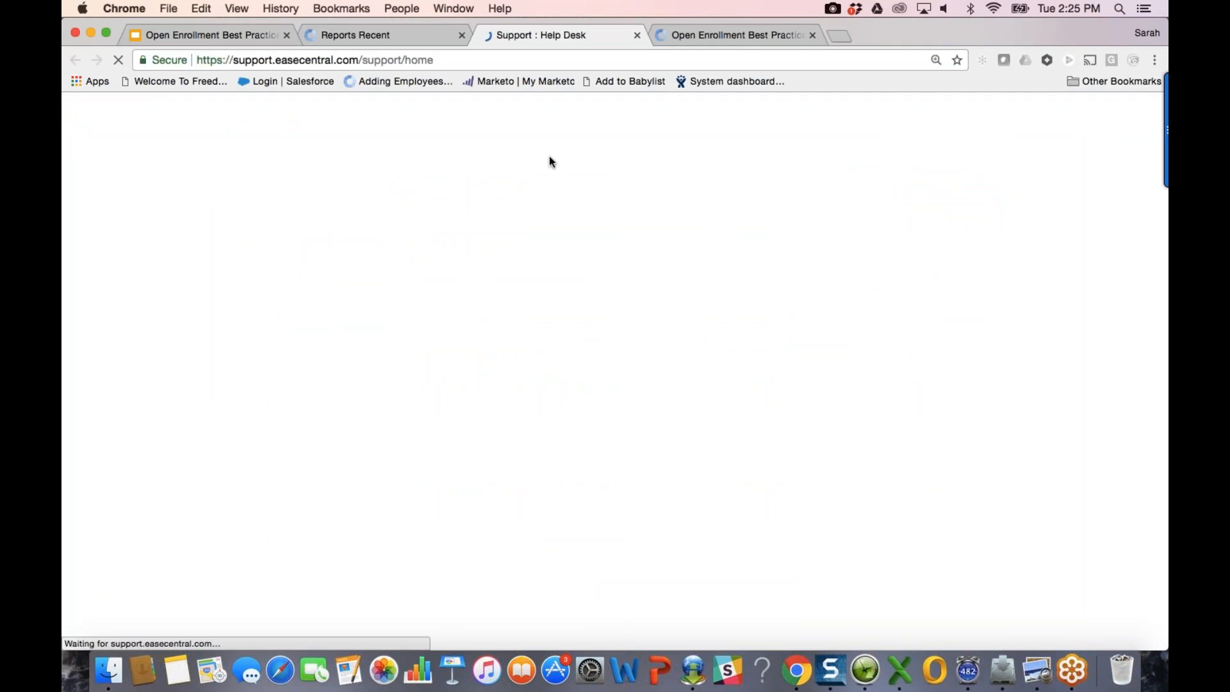
pyautogui.scroll(-3, 495, 497)
pyautogui.scroll(-4, 495, 496)
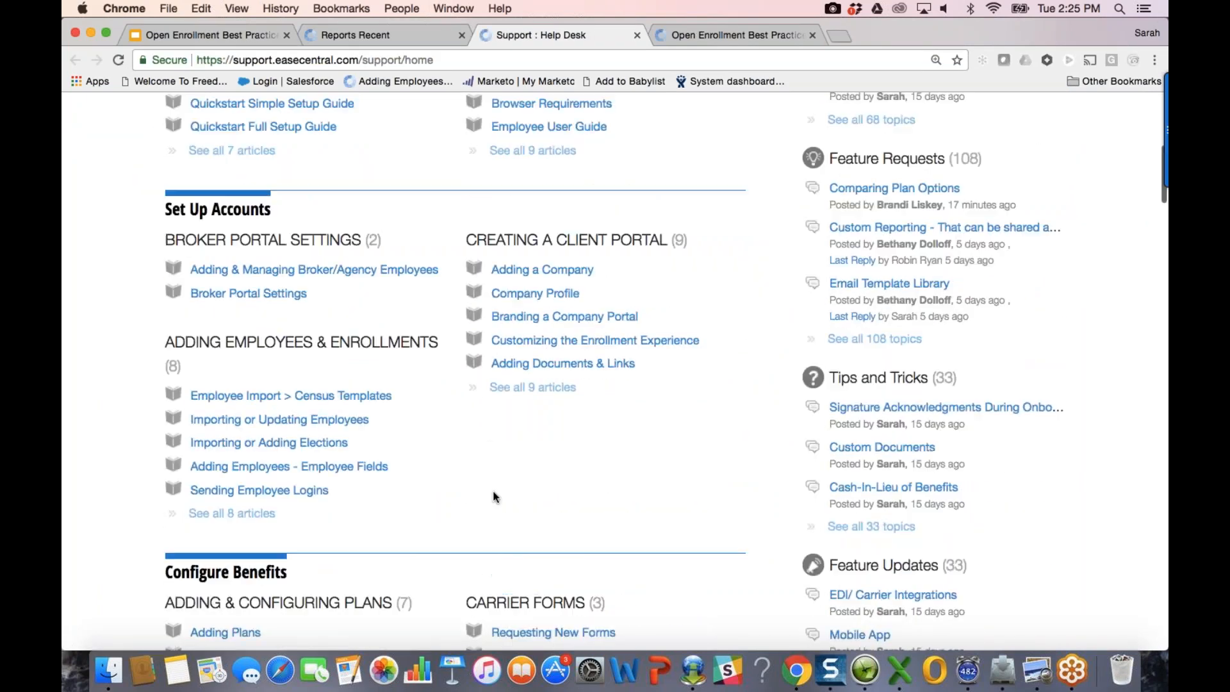
# Step: Download the All-Inclusive template from the Employee Import > Census Templates article and open it
pyautogui.click(269, 396)
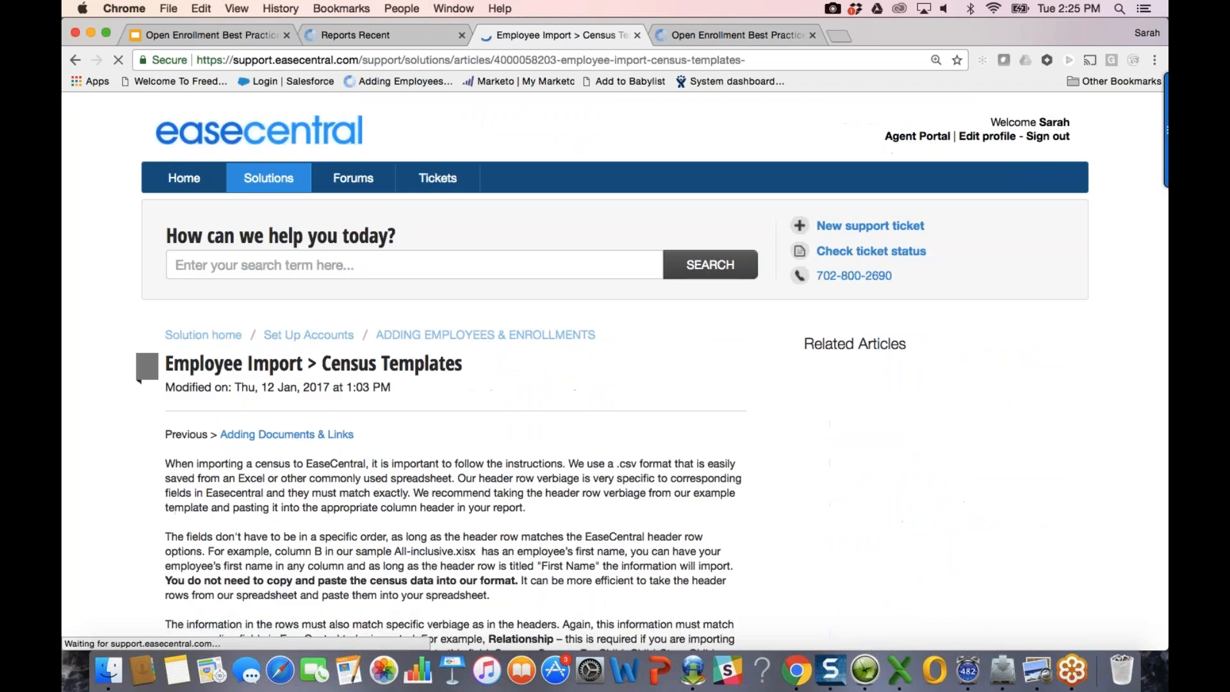
pyautogui.scroll(-15, 510, 382)
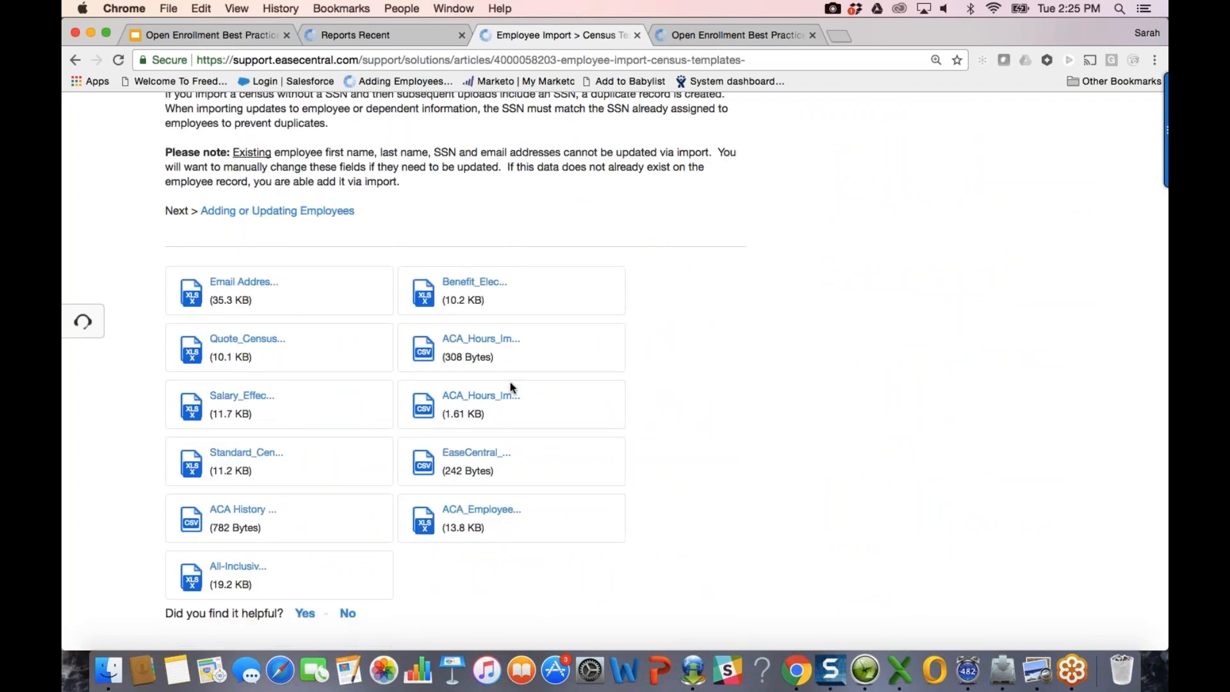
pyautogui.click(232, 568)
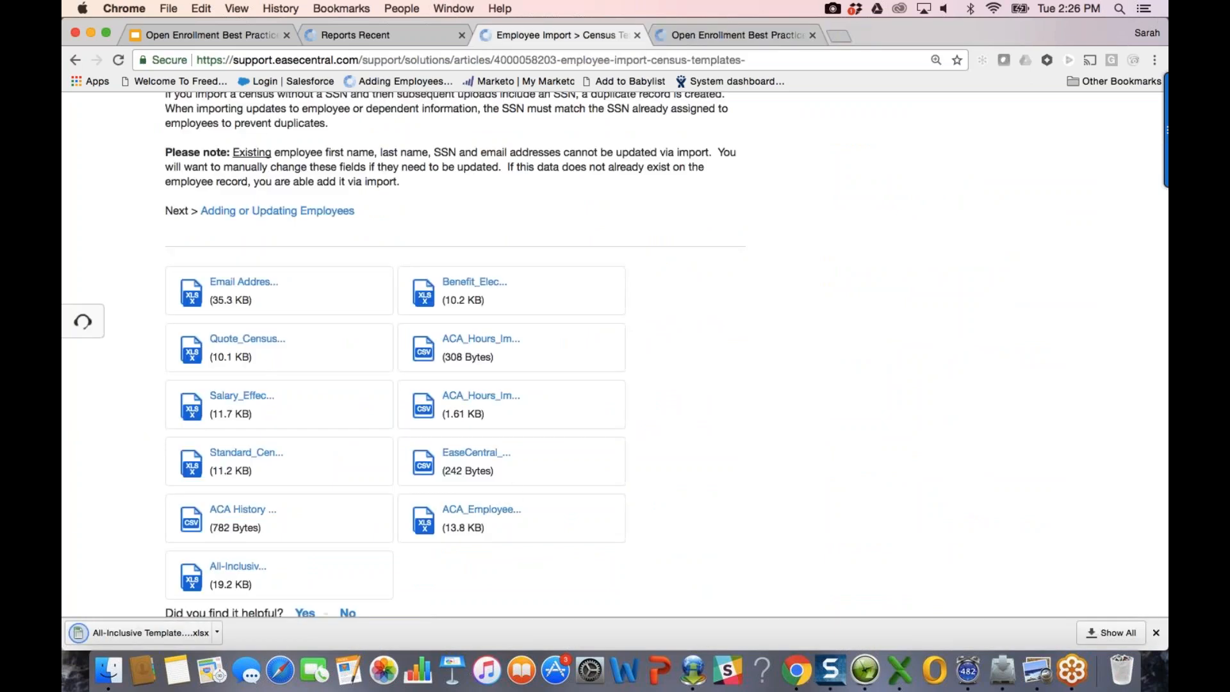
pyautogui.click(182, 634)
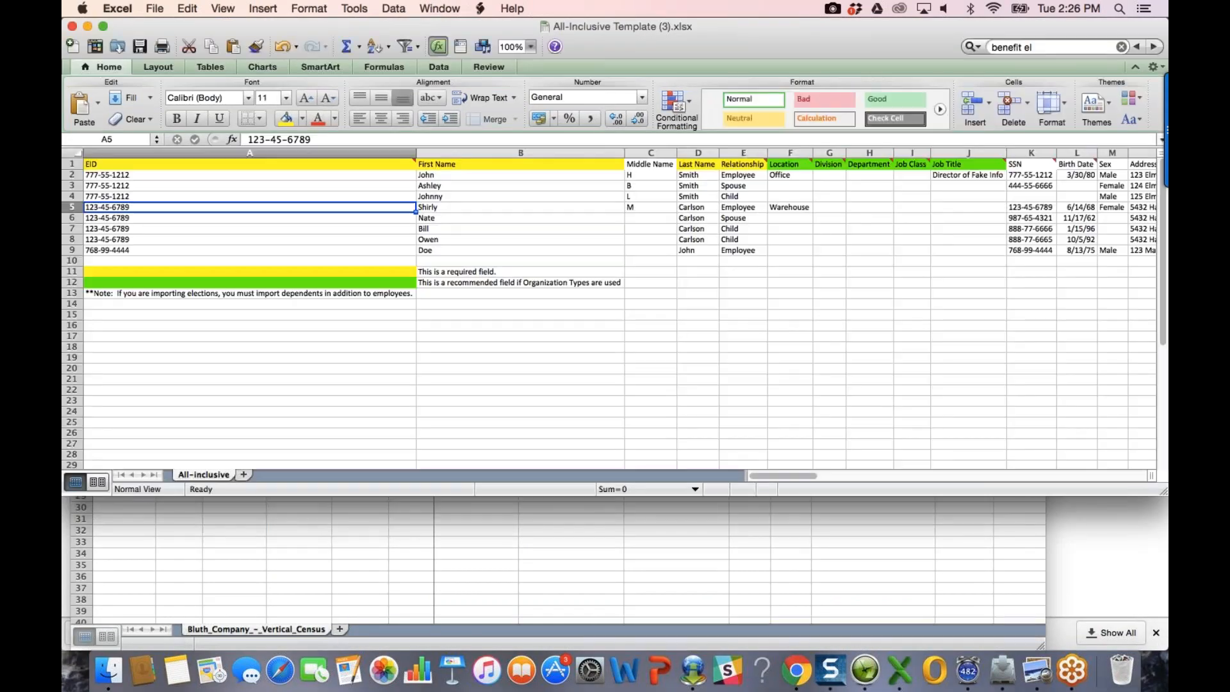
# Step: Enlarge the All-Inclusive Template Excel window and scroll right through its columns
pyautogui.moveTo(1164, 492); pyautogui.dragTo(1158, 612)
pyautogui.click(912, 337)
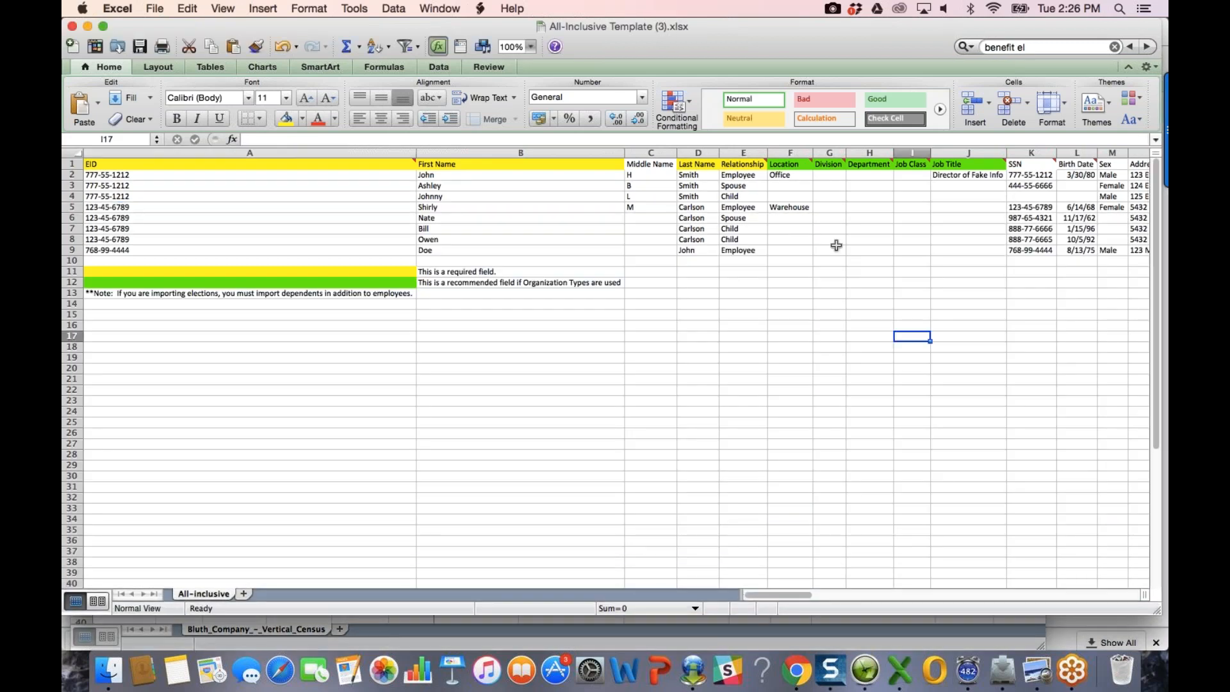
pyautogui.hscroll(3, 836, 245)
pyautogui.hscroll(10, 836, 245)
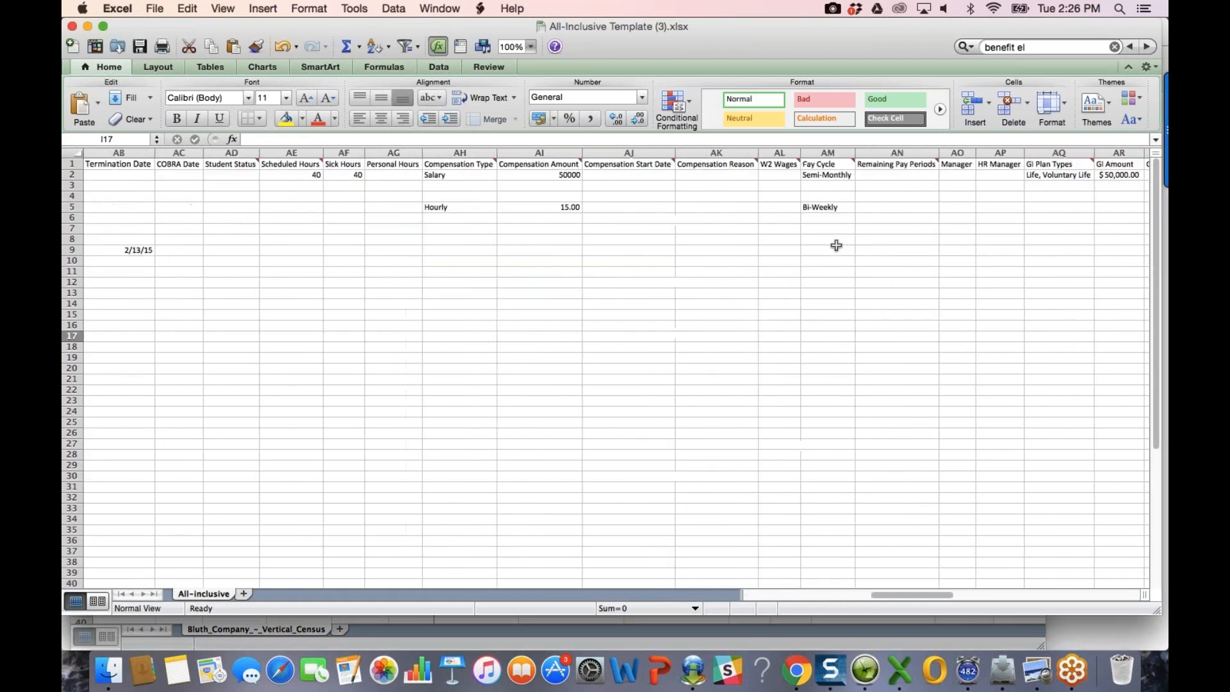
pyautogui.hscroll(3, 836, 246)
pyautogui.hscroll(5, 837, 245)
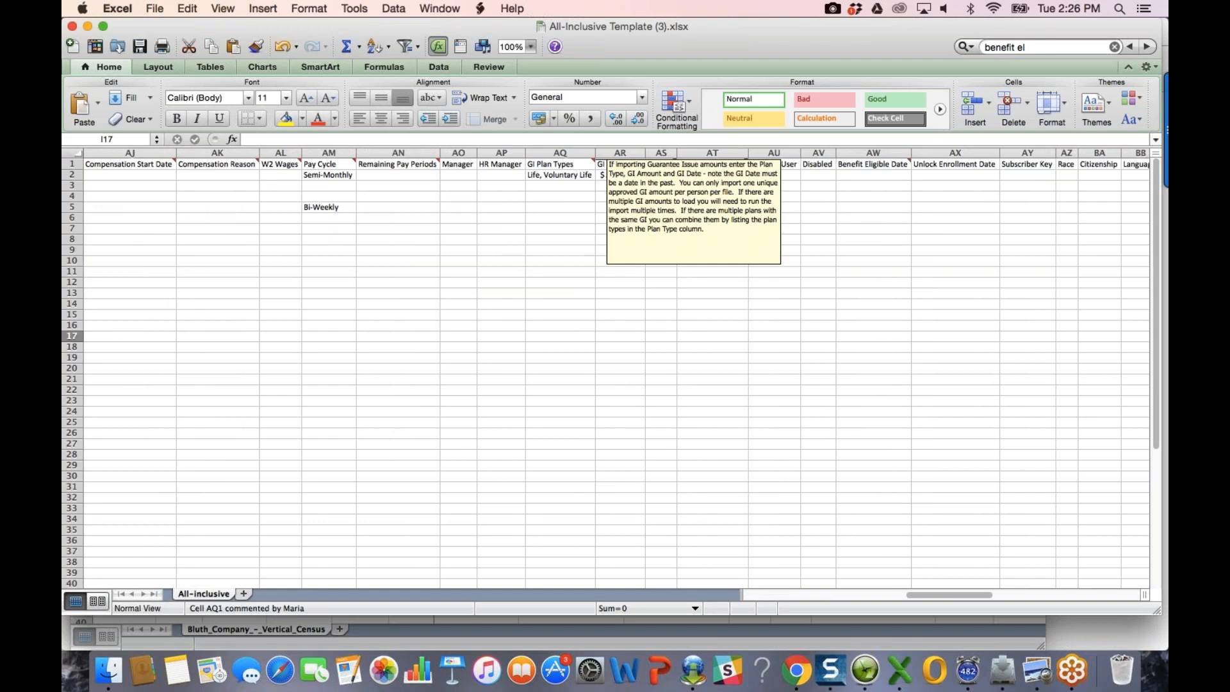
# Step: Select the GI columns AQ:AS and read the guarantee-issue comment on AQ1
pyautogui.click(565, 153)
pyautogui.moveTo(565, 153); pyautogui.dragTo(649, 155)
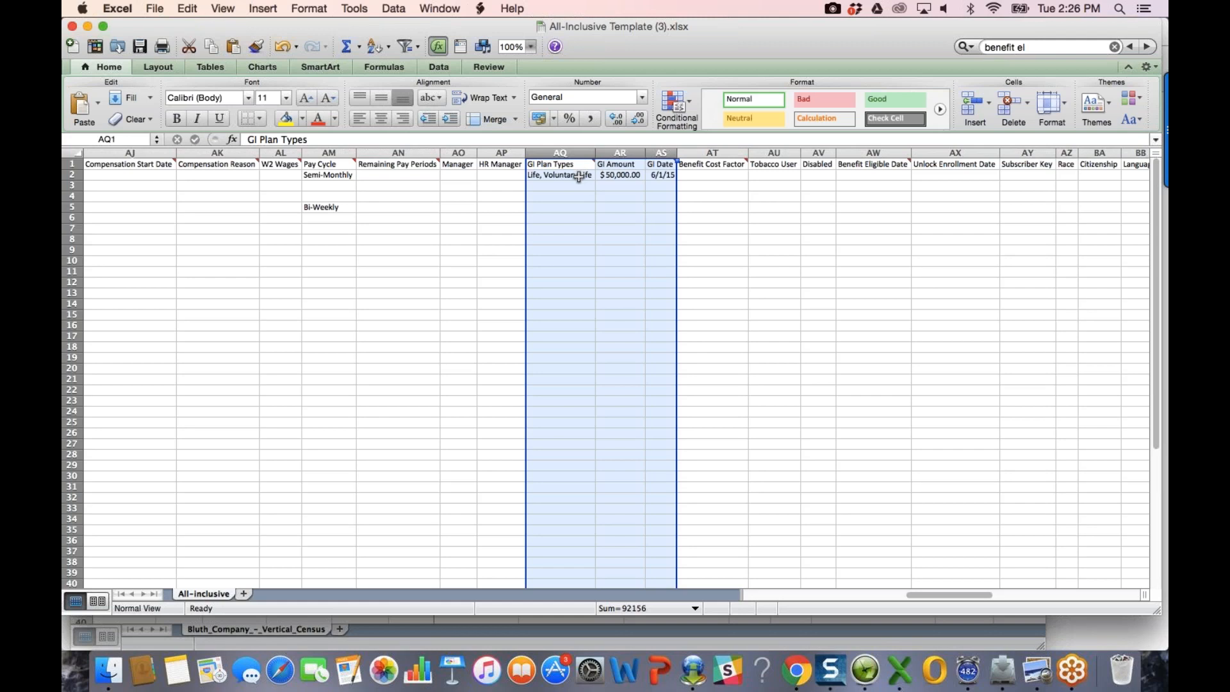
pyautogui.click(569, 165)
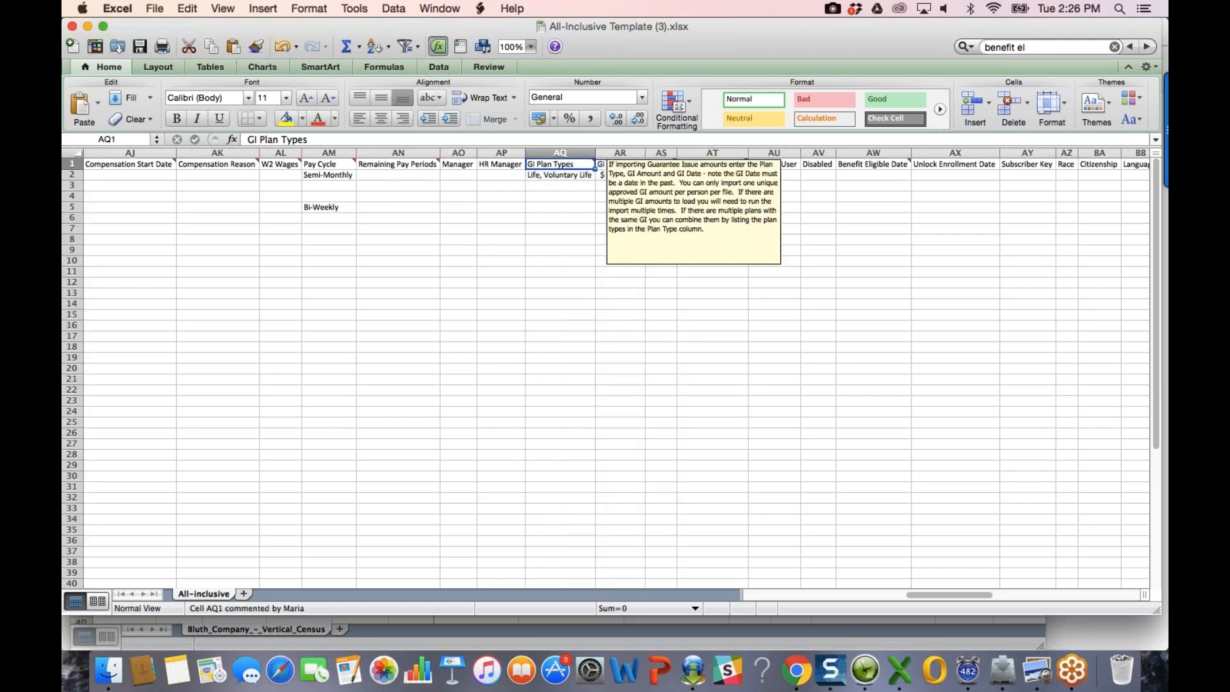
pyautogui.click(564, 250)
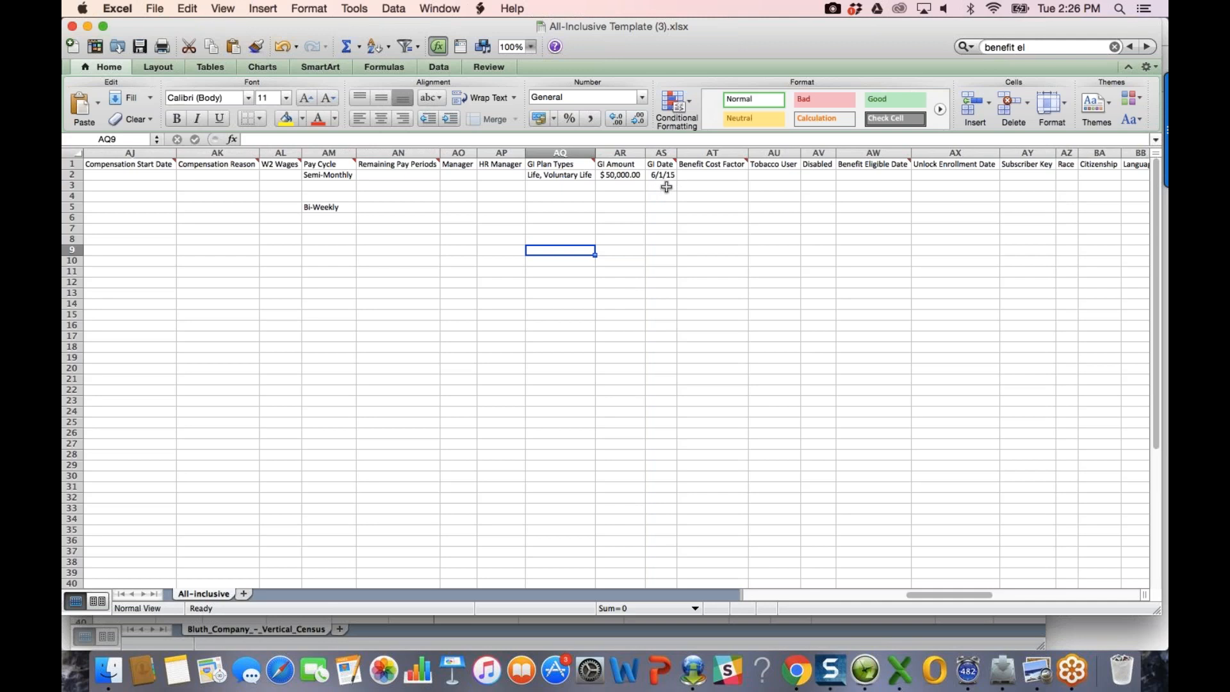
# Step: Rename the census headers BD1 to 'Gi Plan Type' and BI1 to 'GI Amount'
pyautogui.moveTo(669, 159)
pyautogui.moveTo(417, 160)
pyautogui.press('super+w')
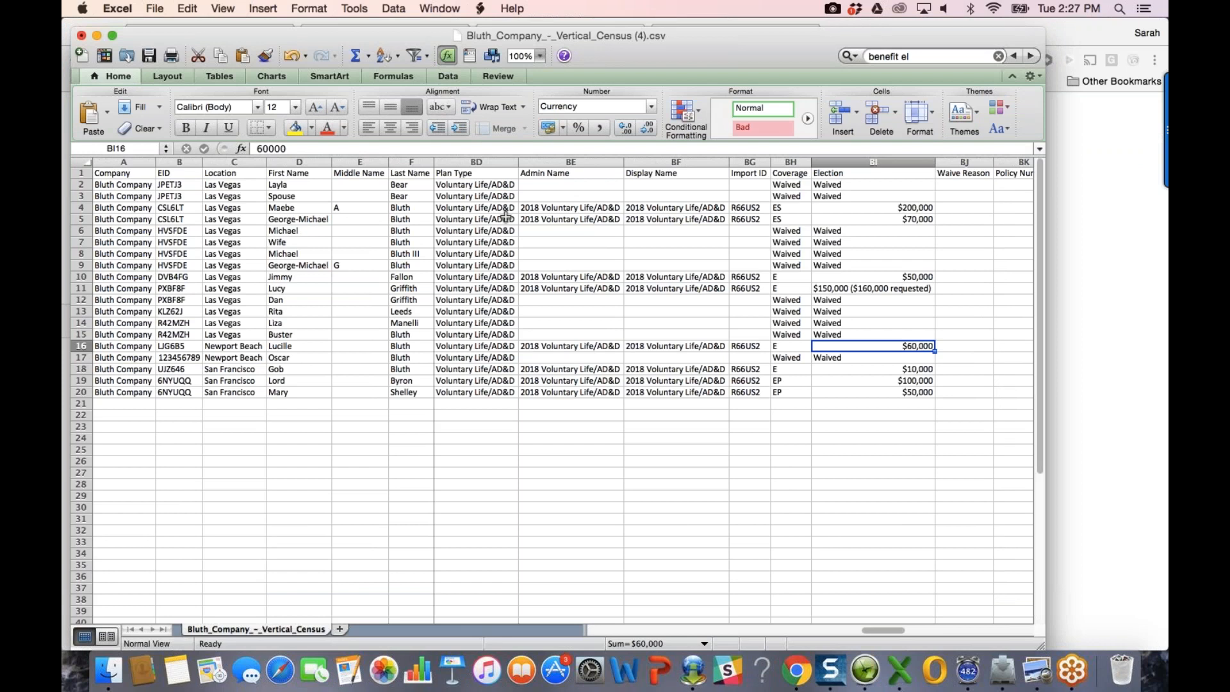
pyautogui.click(481, 172)
pyautogui.press('super+grave')
pyautogui.press('super+grave')
pyautogui.press('super+grave')
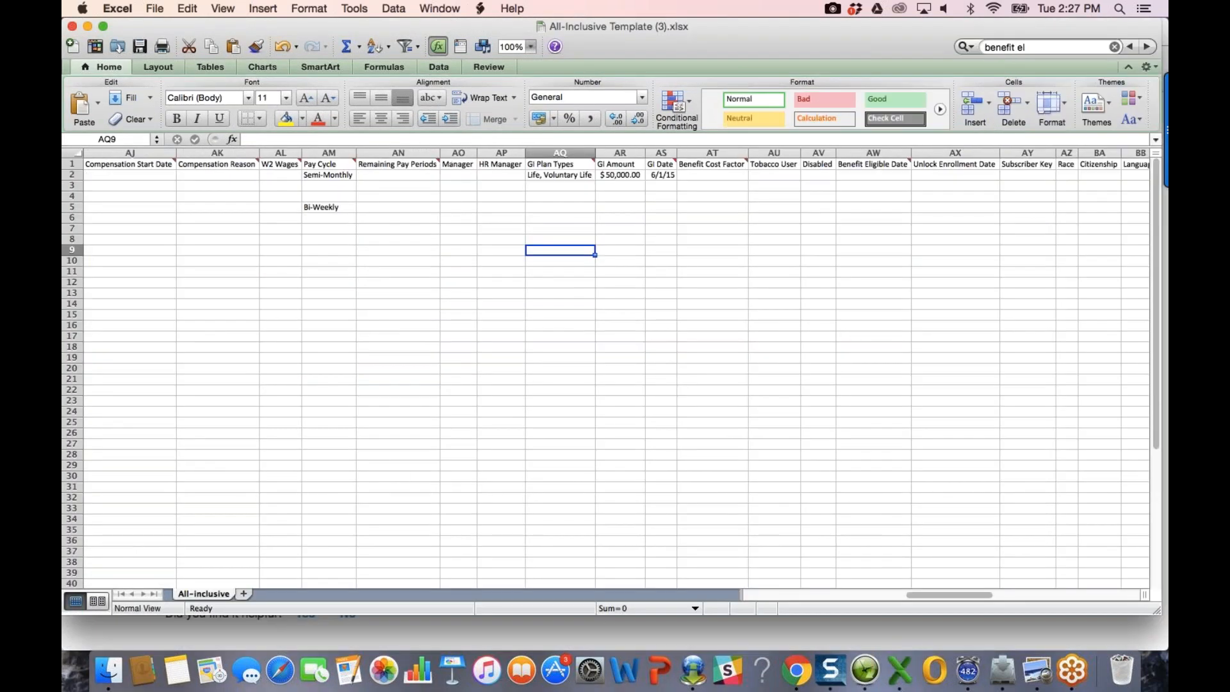
pyautogui.write('Gi')
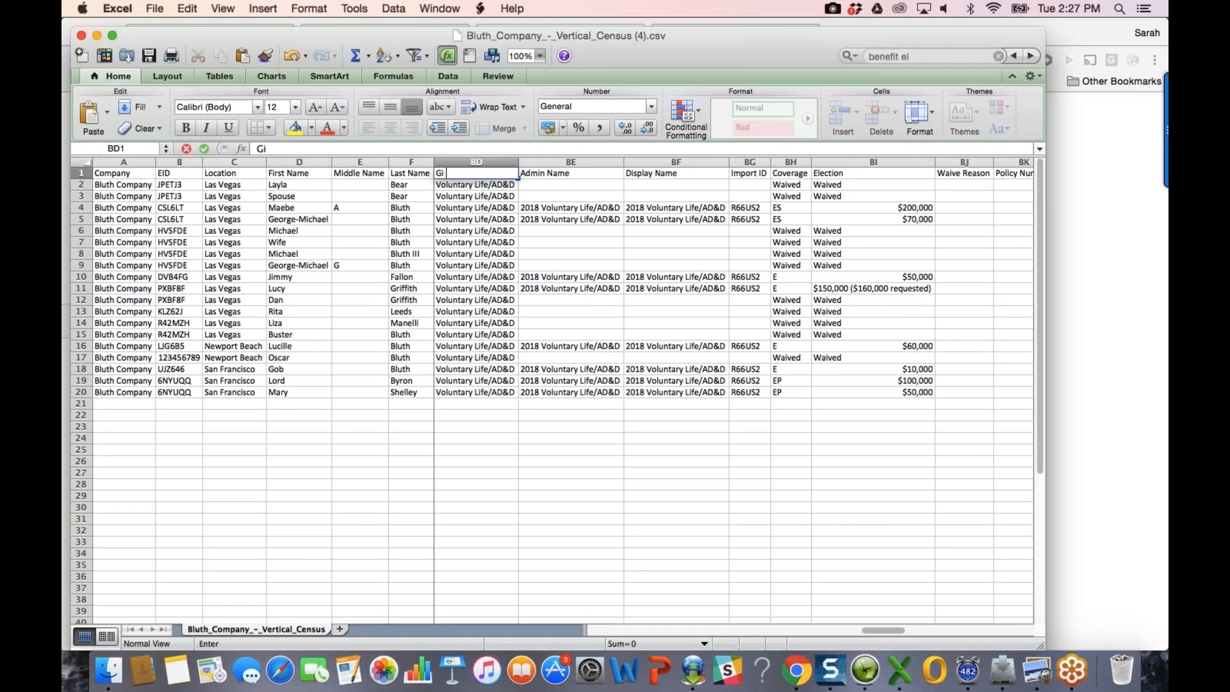
pyautogui.write(' Plan Type')
pyautogui.press('Return')
pyautogui.press('Up')
pyautogui.press('Right')
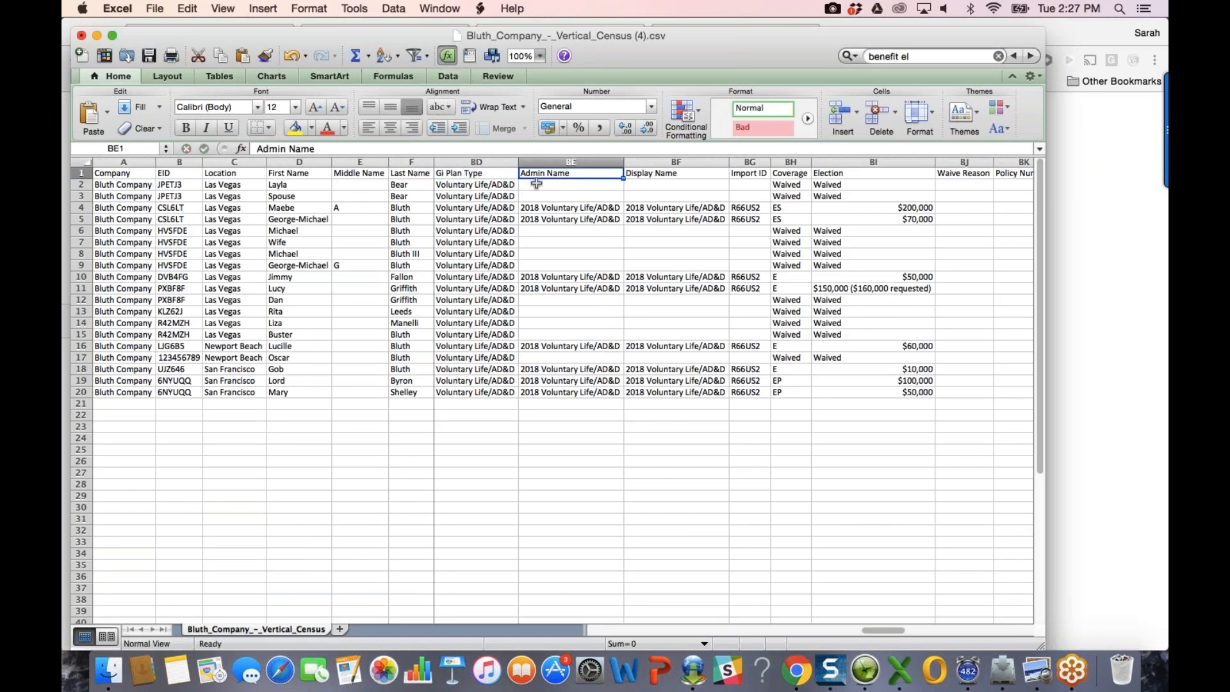
pyautogui.click(860, 173)
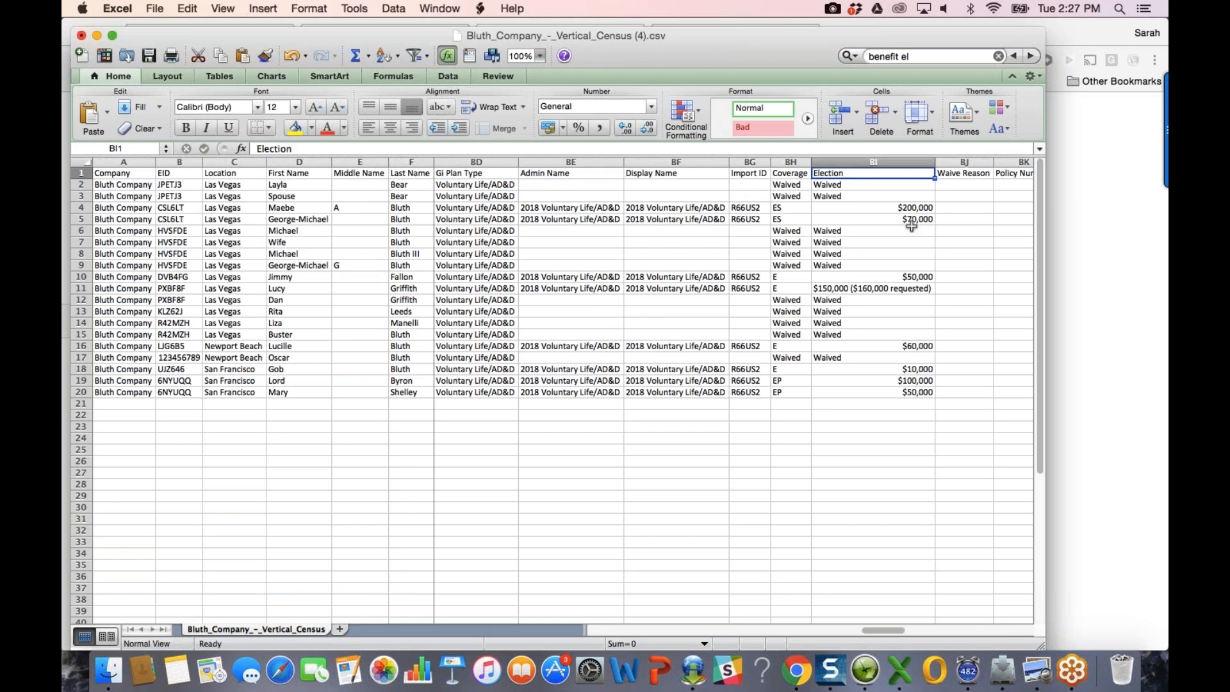
pyautogui.write('GI Amount')
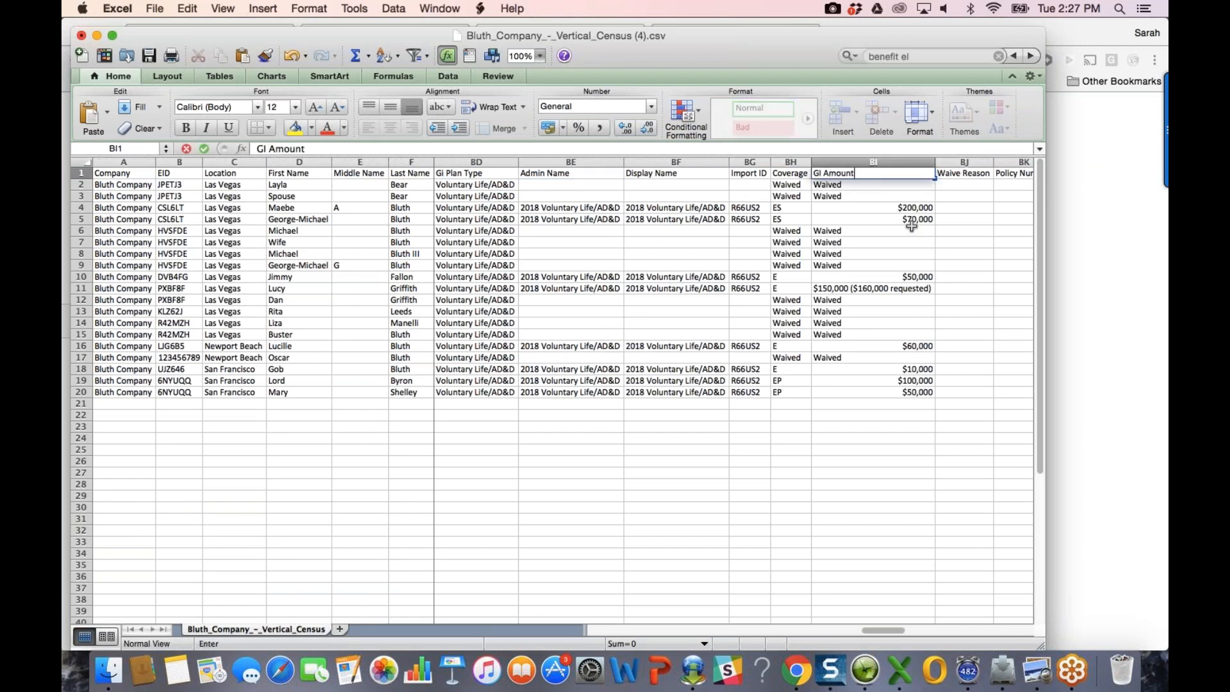
pyautogui.press('Tab')
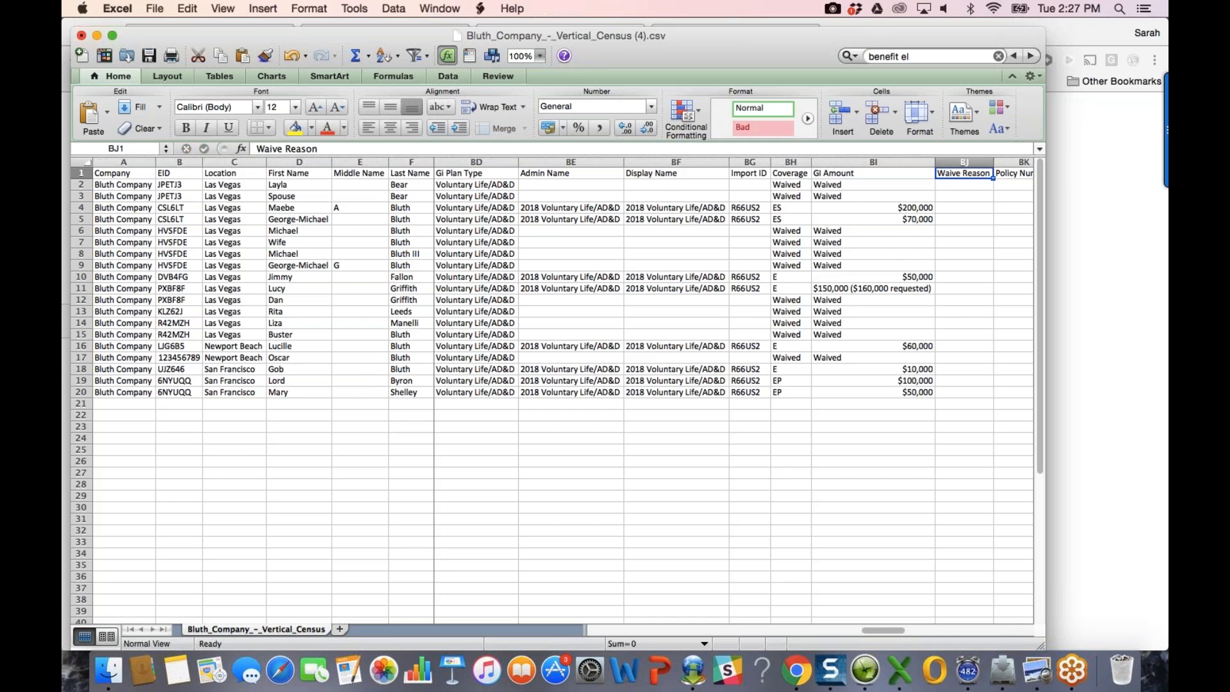
# Step: Delete the Admin Name through Coverage columns (BE–BH) via Edit > Delete
pyautogui.moveTo(795, 163); pyautogui.dragTo(571, 164)
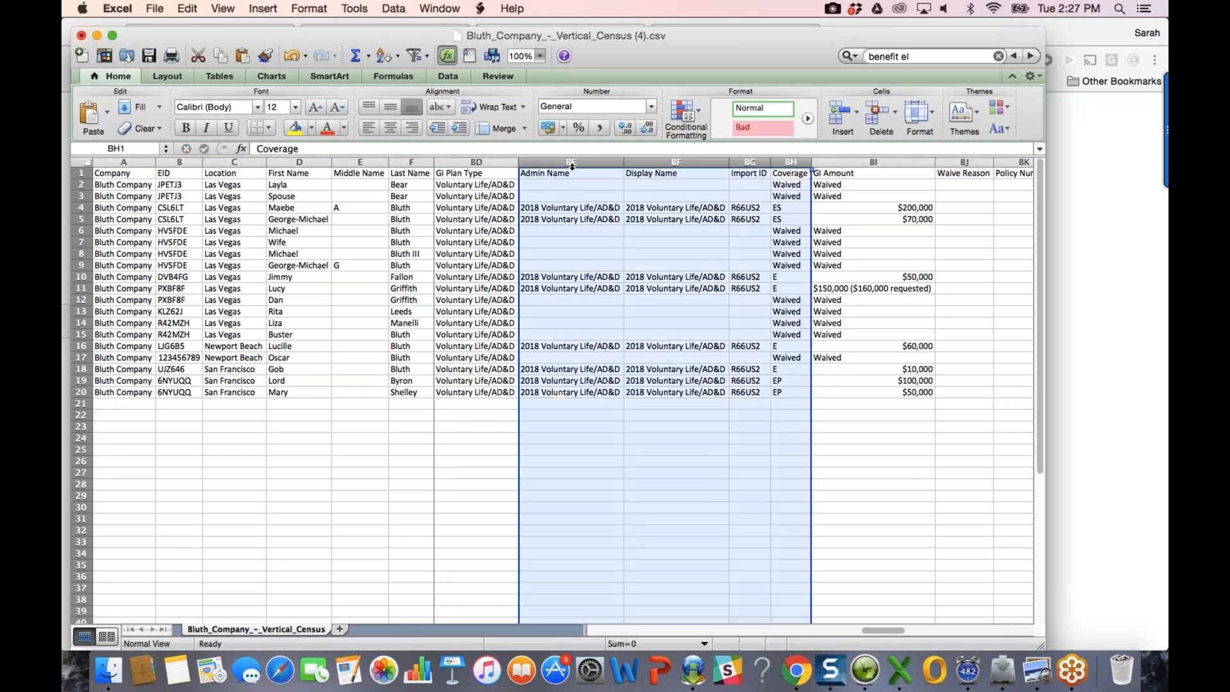
pyautogui.click(188, 9)
pyautogui.click(282, 184)
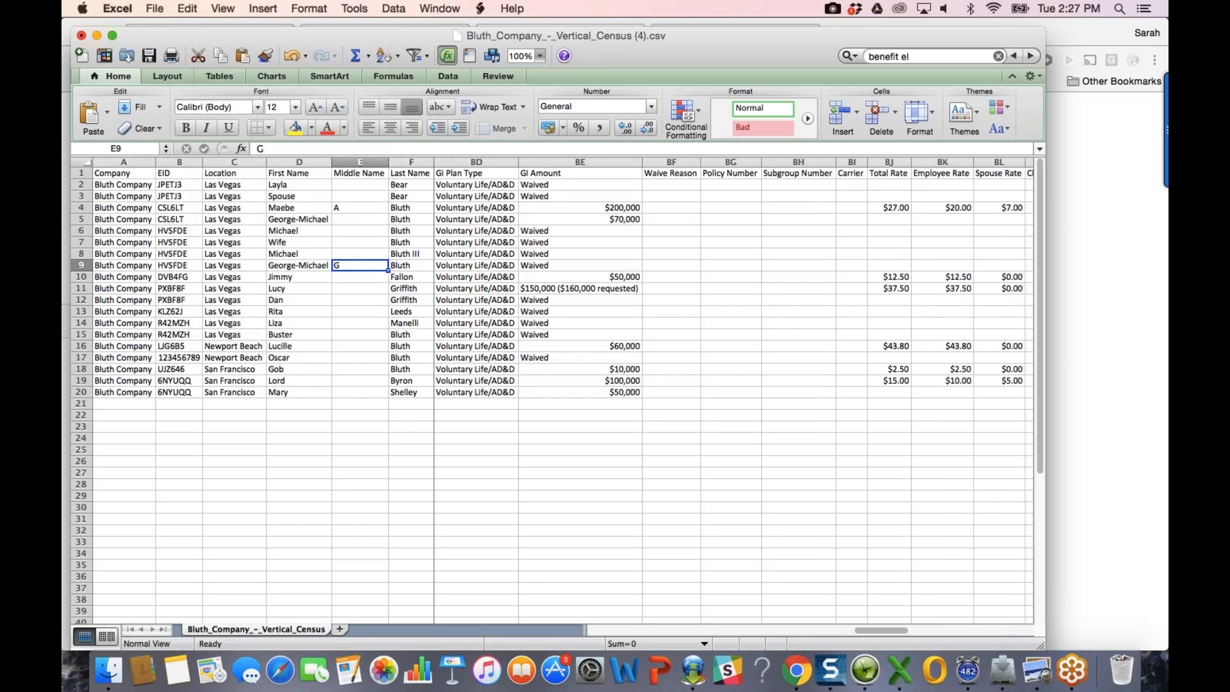
# Step: Rename BF1 to 'GI Date' and fill 8/7/17 into BF2:BF20
pyautogui.click(671, 176)
pyautogui.write('GI Date')
pyautogui.press('Return')
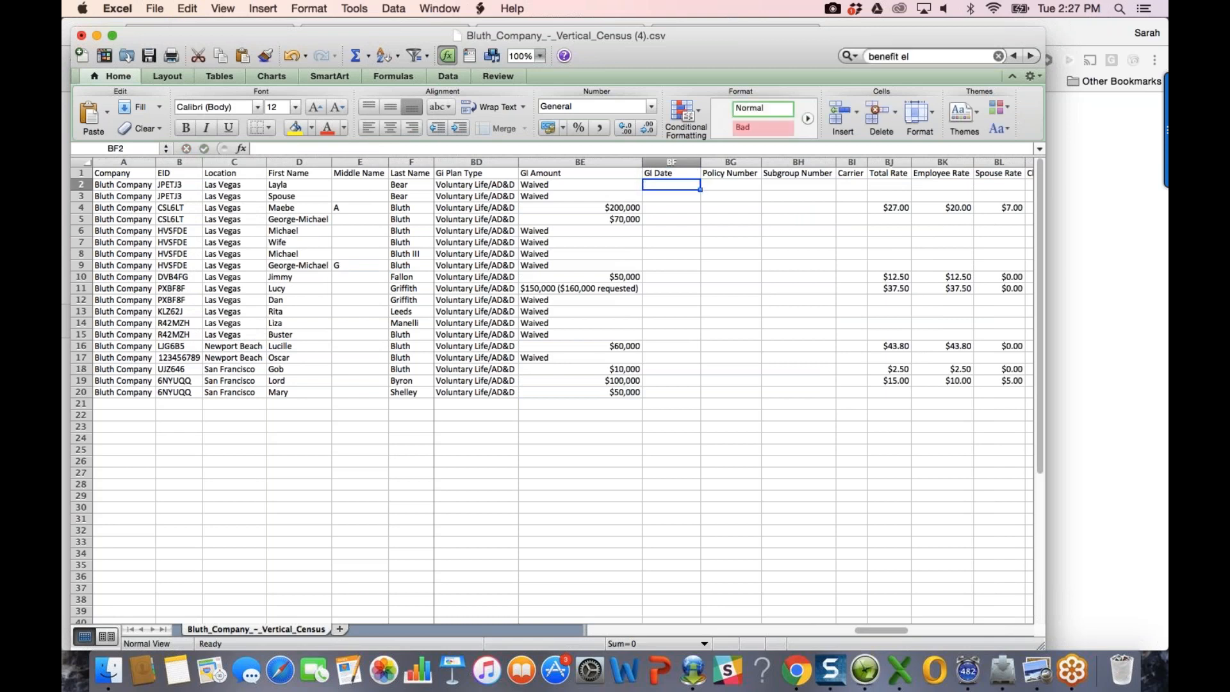
pyautogui.write('8/7/17')
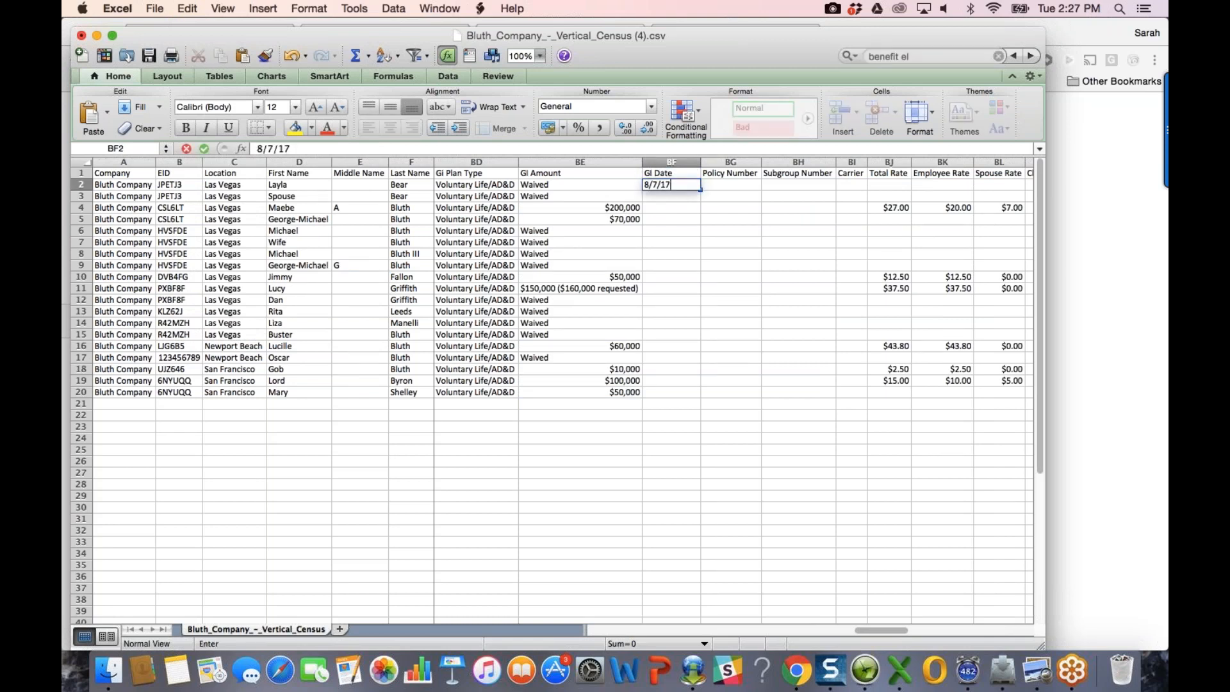
pyautogui.press('Return')
pyautogui.press('Up')
pyautogui.press('super+c')
pyautogui.moveTo(700, 189); pyautogui.dragTo(683, 392)
pyautogui.press('super+c')
pyautogui.press('super+v')
# Step: Check the pasted 8/7/17 date in BF3 and review the Policy Number through Spouse Rate columns
pyautogui.click(568, 147)
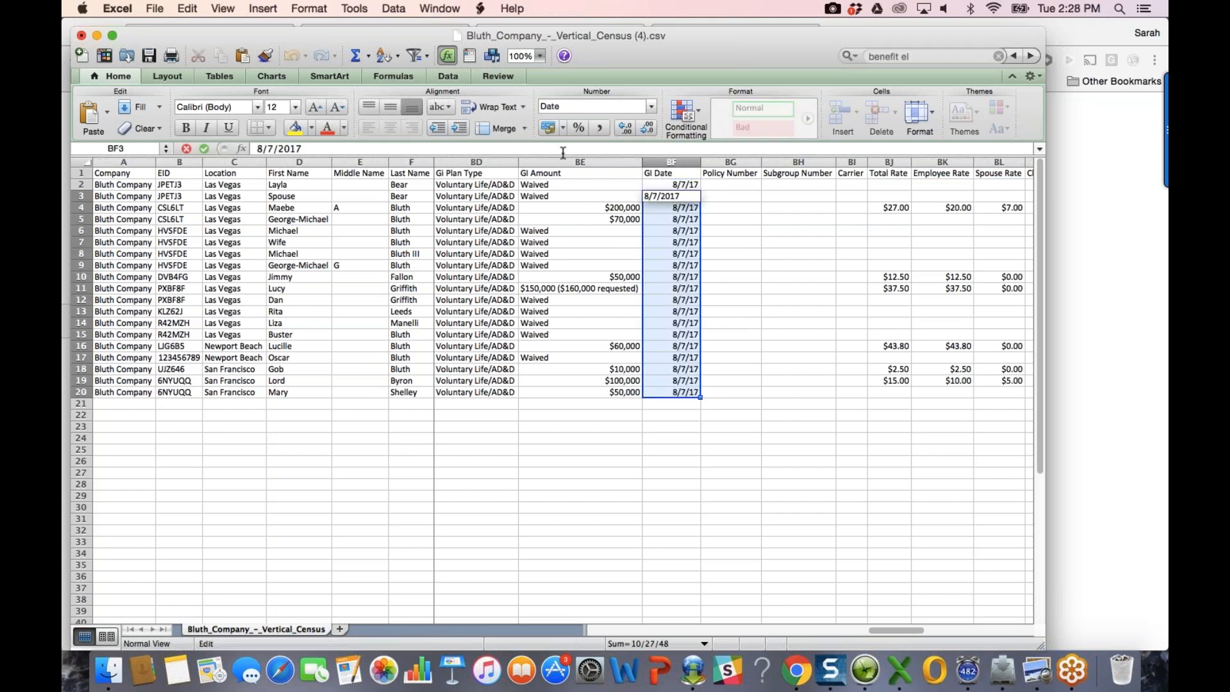
pyautogui.moveTo(730, 162); pyautogui.dragTo(1029, 162)
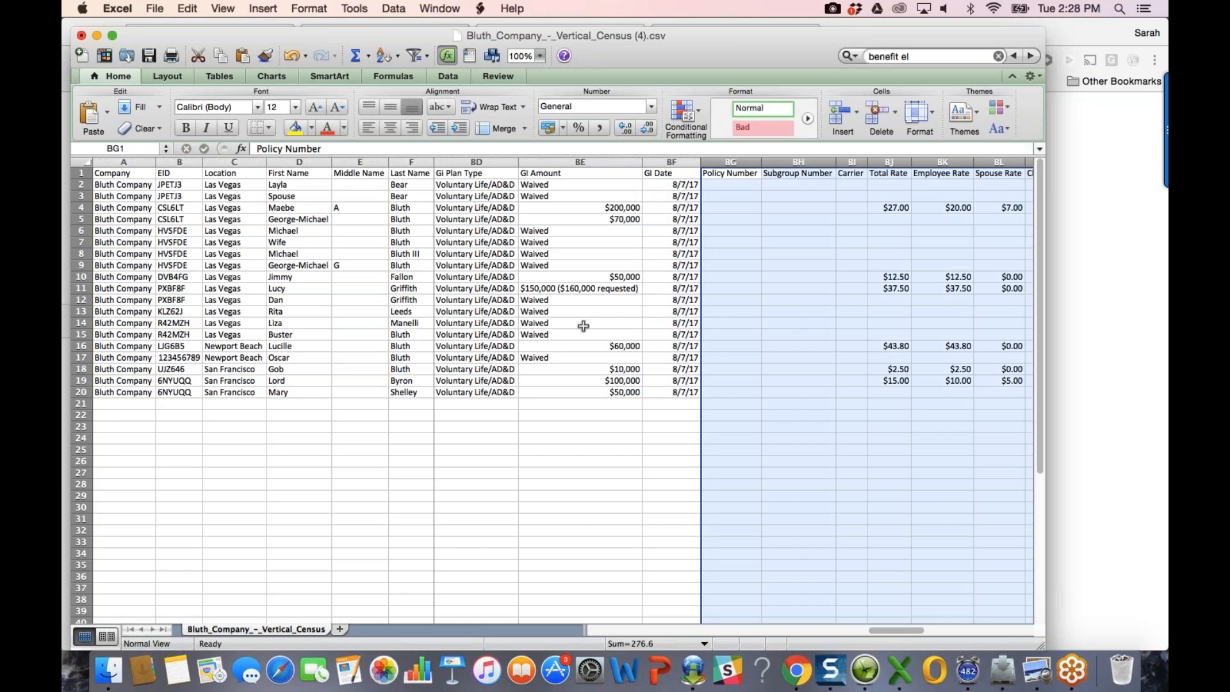
pyautogui.click(583, 326)
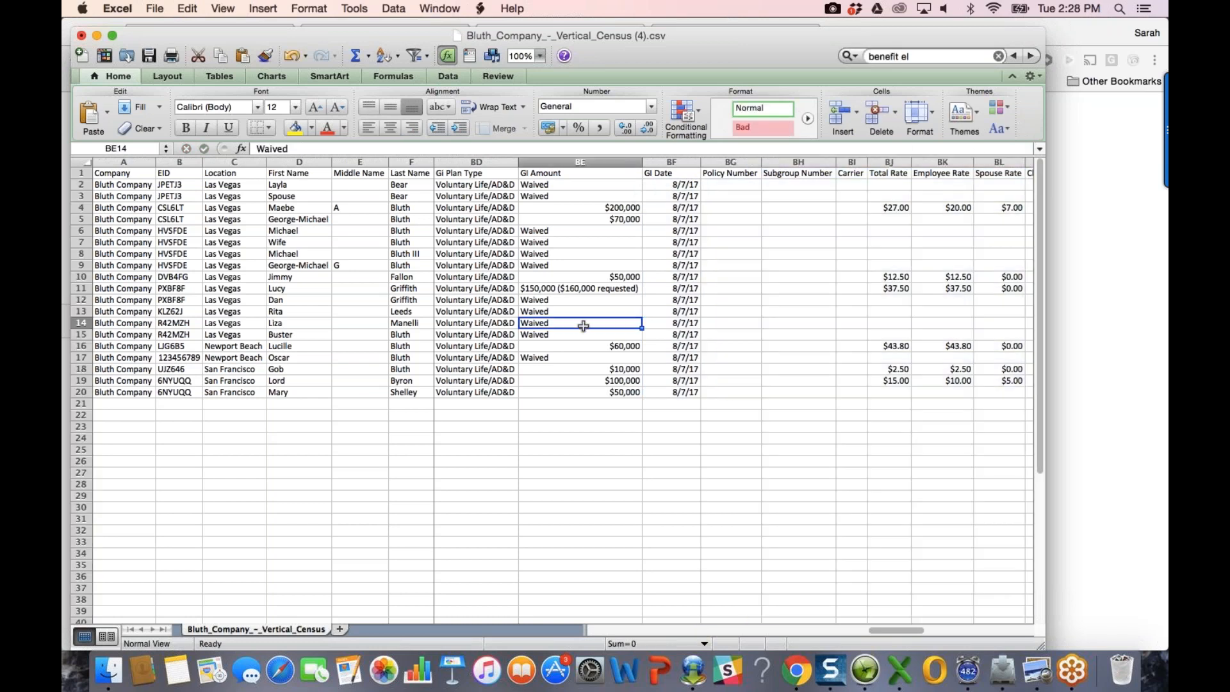
pyautogui.click(108, 673)
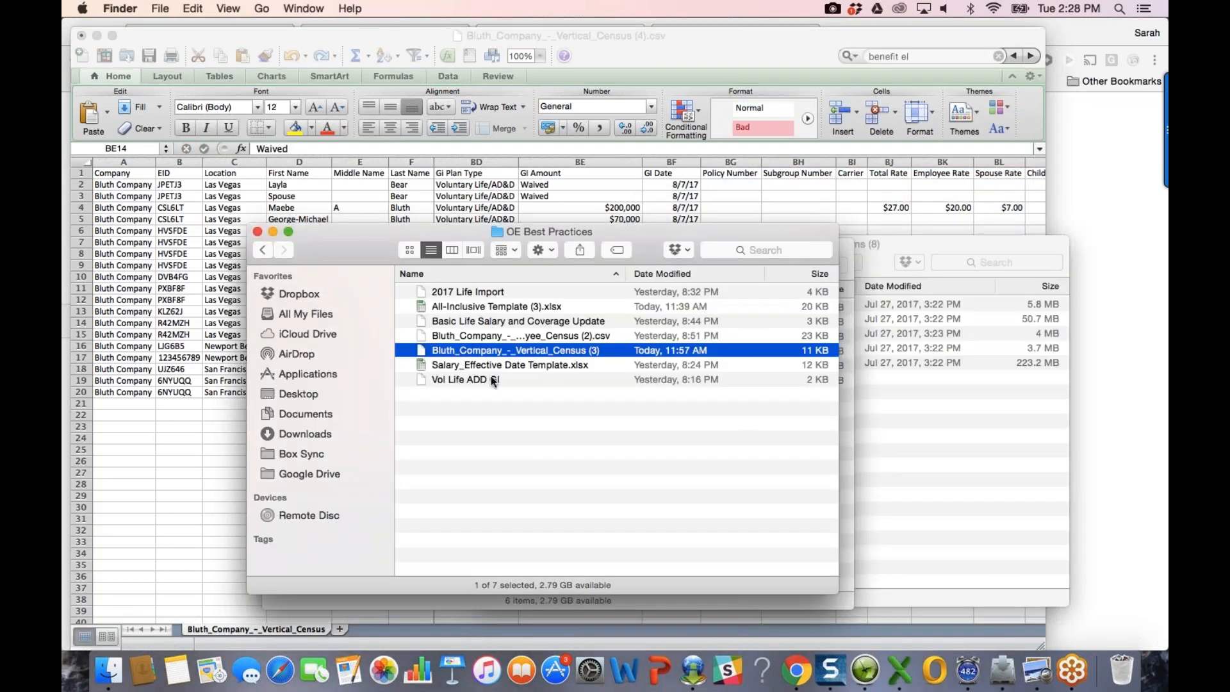
# Step: Open Vol Life ADD GI.csv in Excel and autofit all its columns to their contents
pyautogui.doubleClick(491, 378)
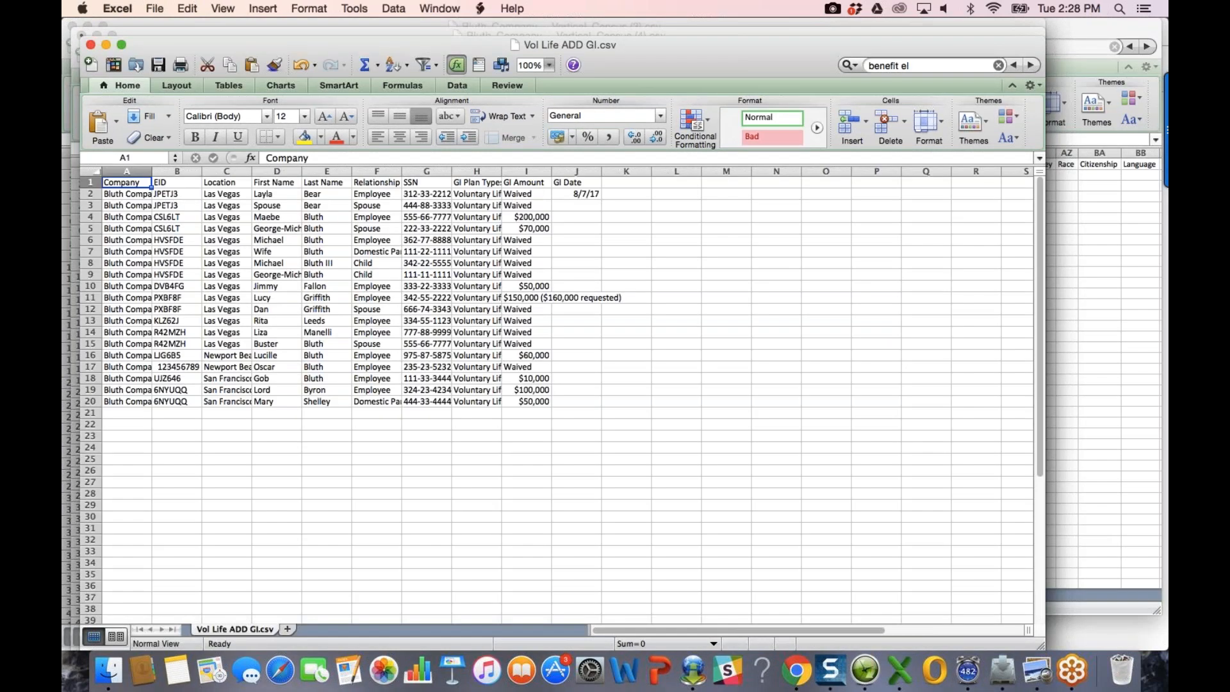
pyautogui.click(91, 172)
pyautogui.doubleClick(152, 171)
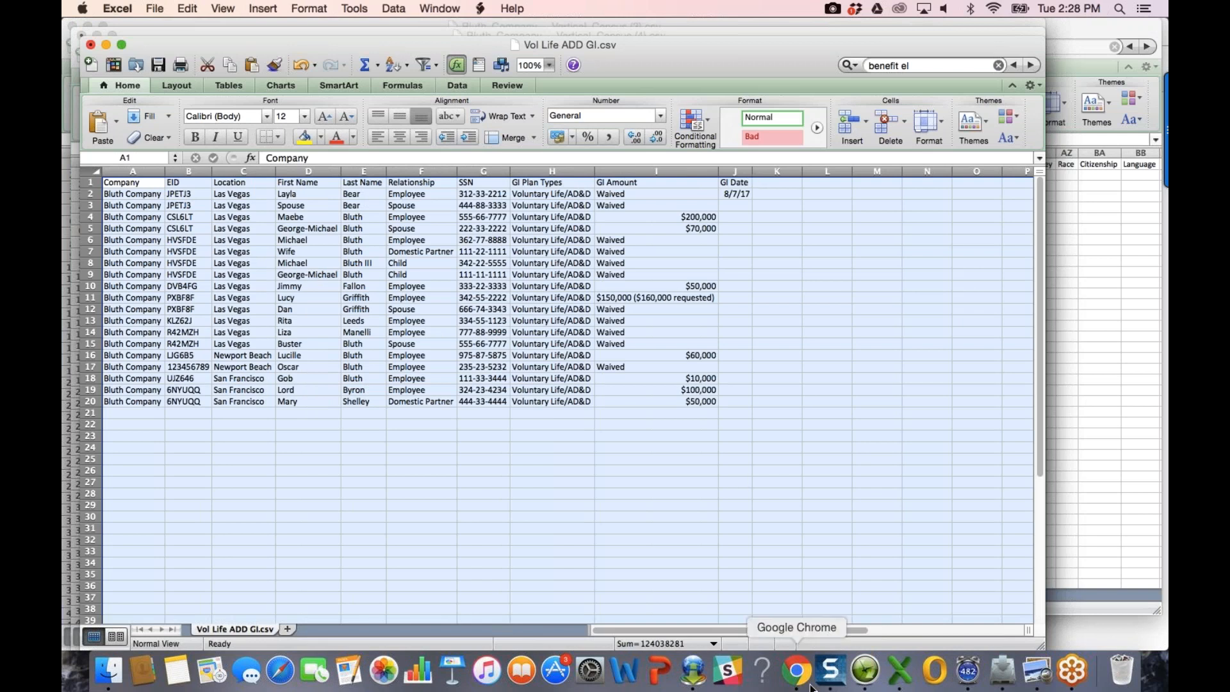
# Step: Find Bluth Company and start Import Employees from its Employees list
pyautogui.click(797, 670)
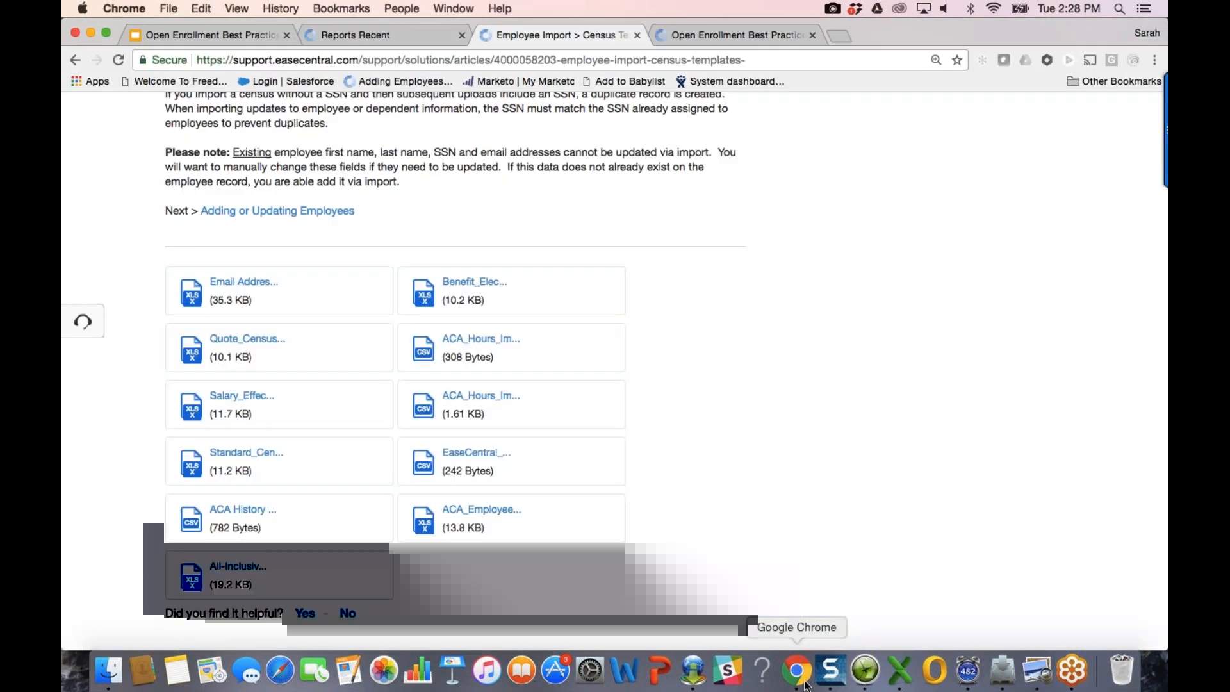
pyautogui.scroll(10, 614, 192)
pyautogui.scroll(10, 613, 194)
pyautogui.click(382, 36)
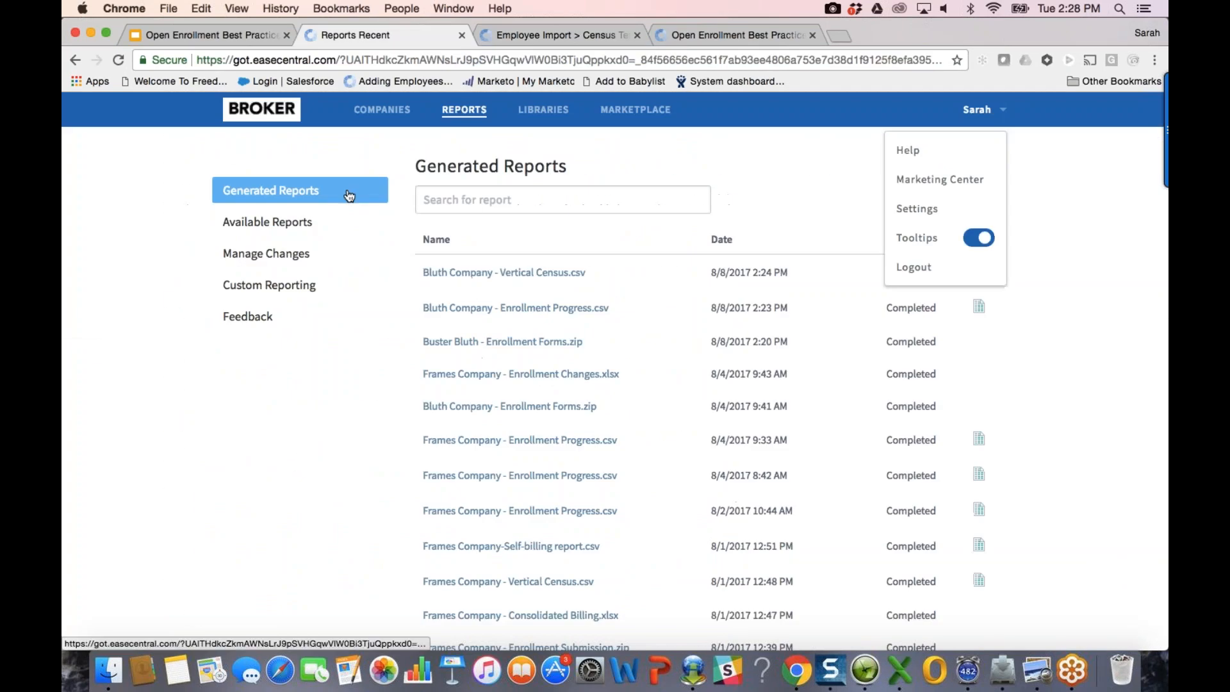
pyautogui.click(400, 110)
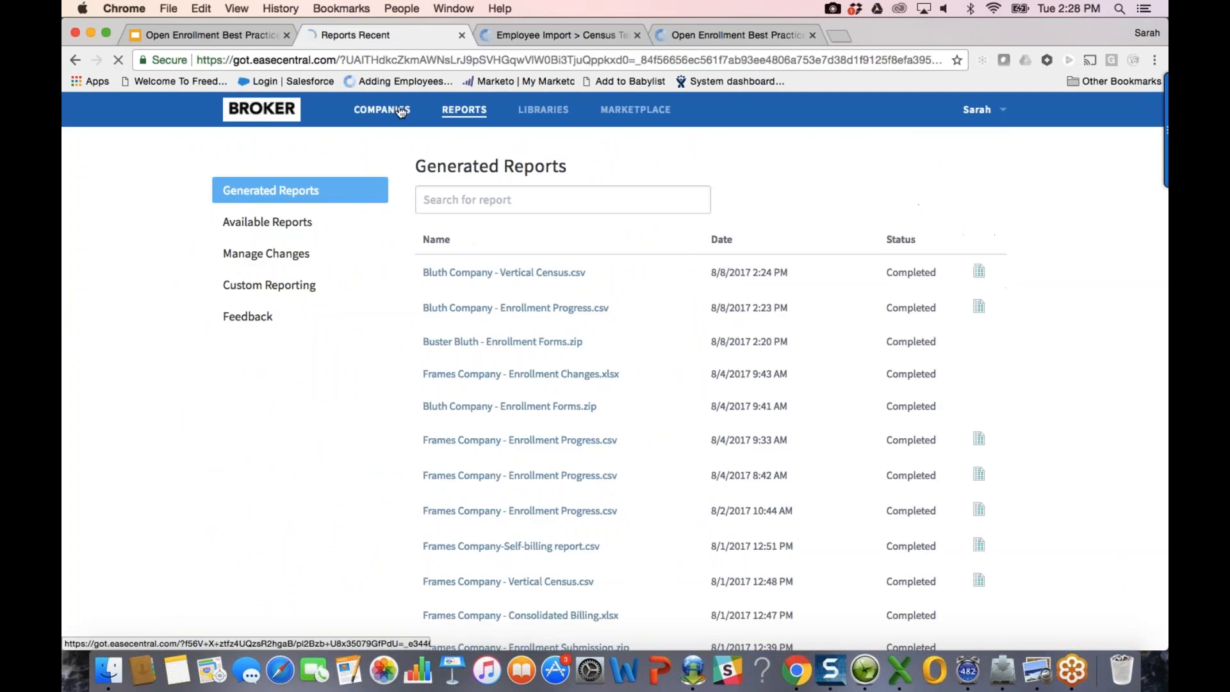
pyautogui.write('bluth')
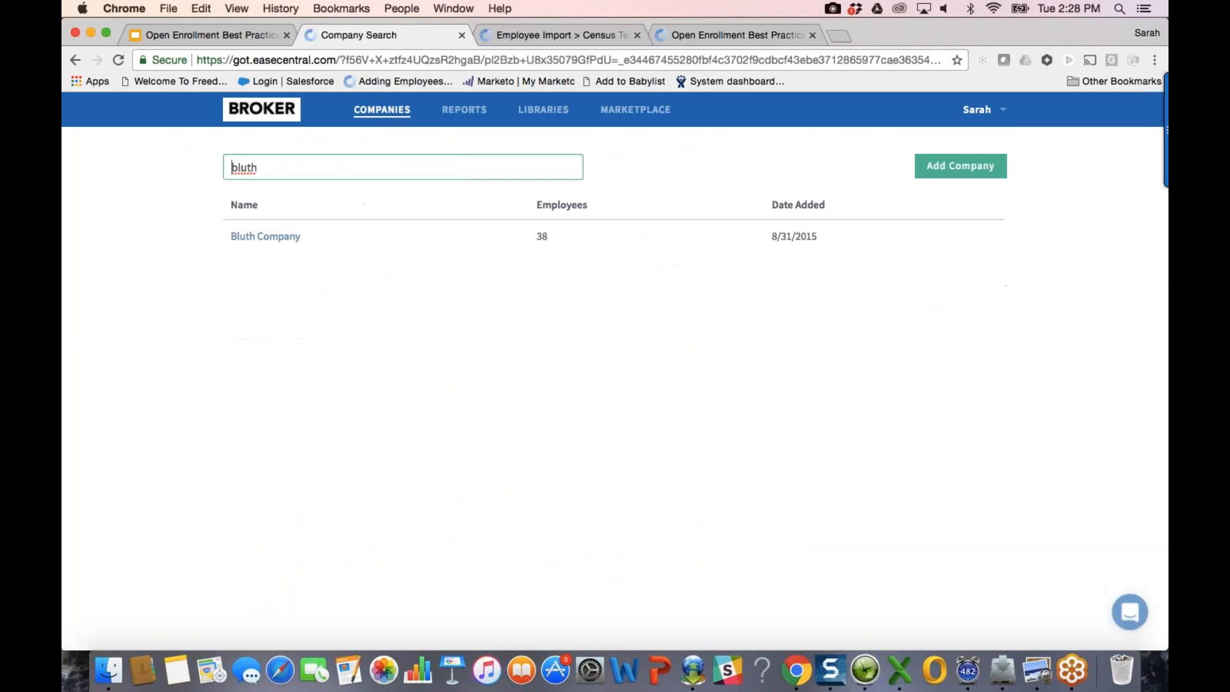
pyautogui.click(261, 236)
pyautogui.click(302, 301)
pyautogui.click(970, 201)
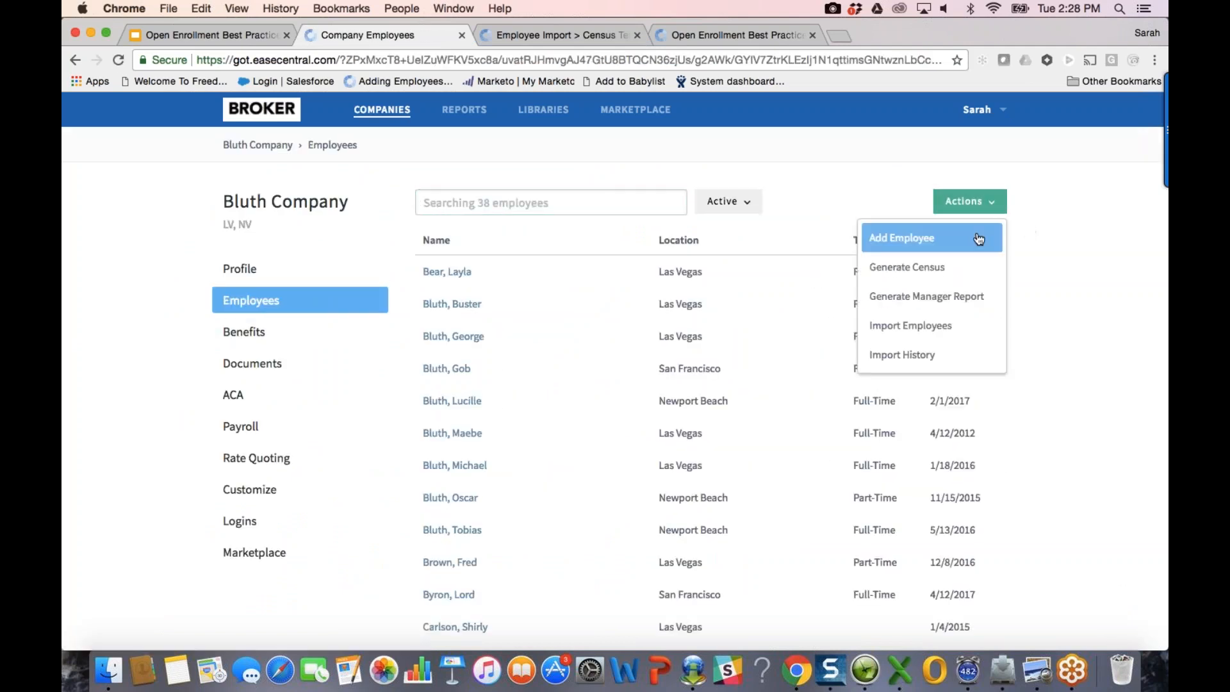
pyautogui.click(942, 324)
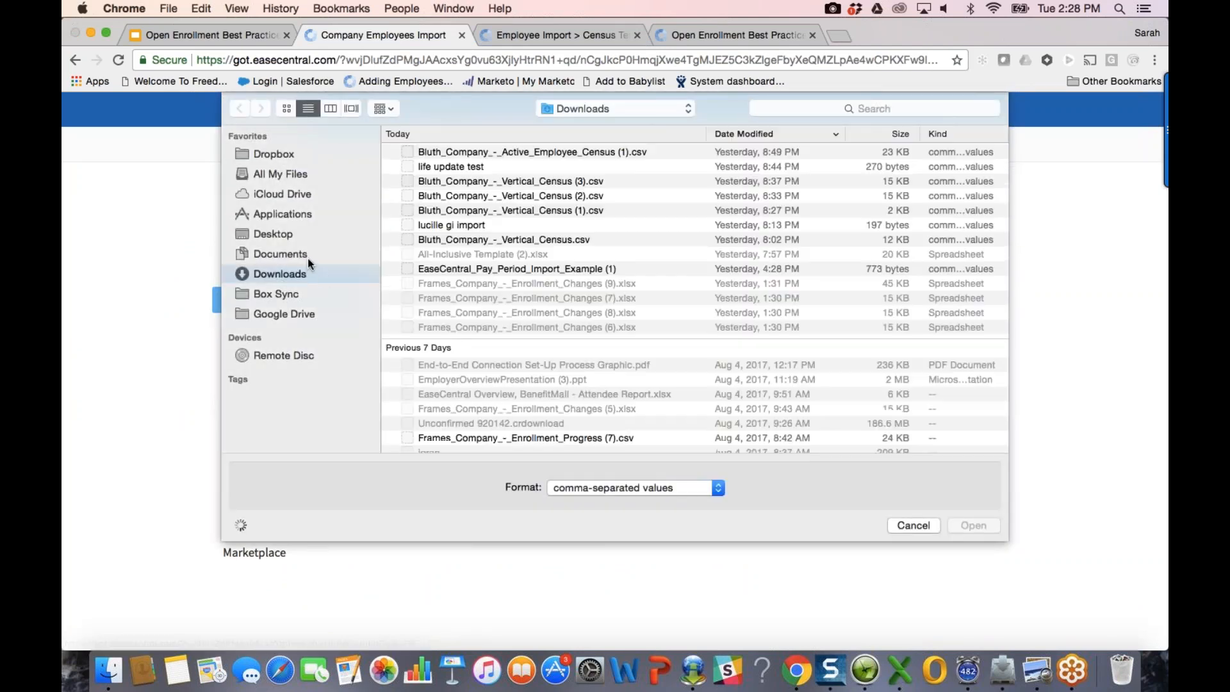
# Step: Upload Vol Life ADD GI from OE Best Practices, test it, and process the import
pyautogui.click(308, 259)
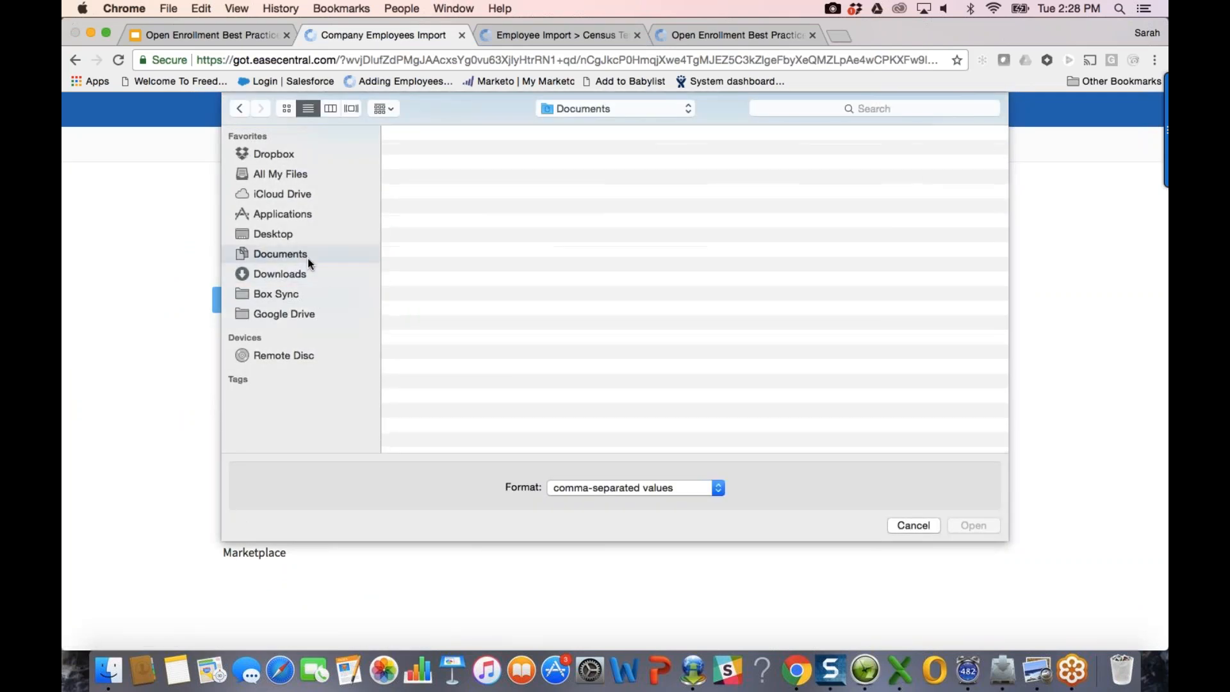
pyautogui.scroll(-10, 571, 340)
pyautogui.scroll(-5, 571, 340)
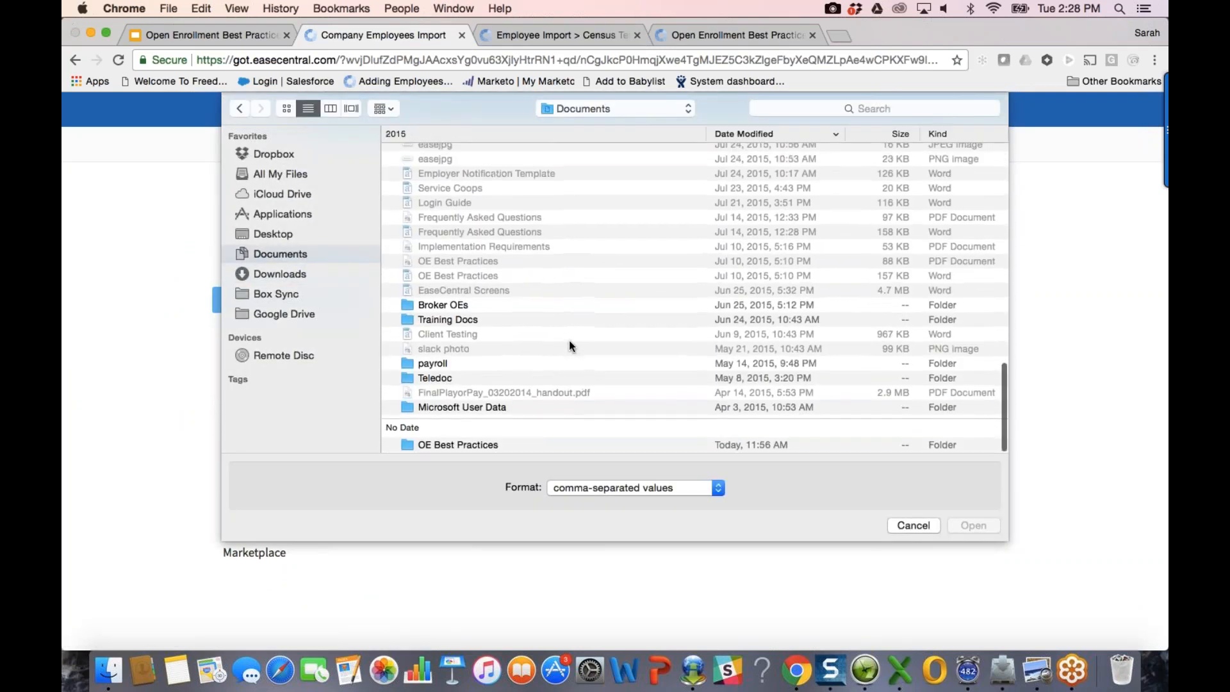
pyautogui.click(490, 446)
pyautogui.doubleClick(491, 447)
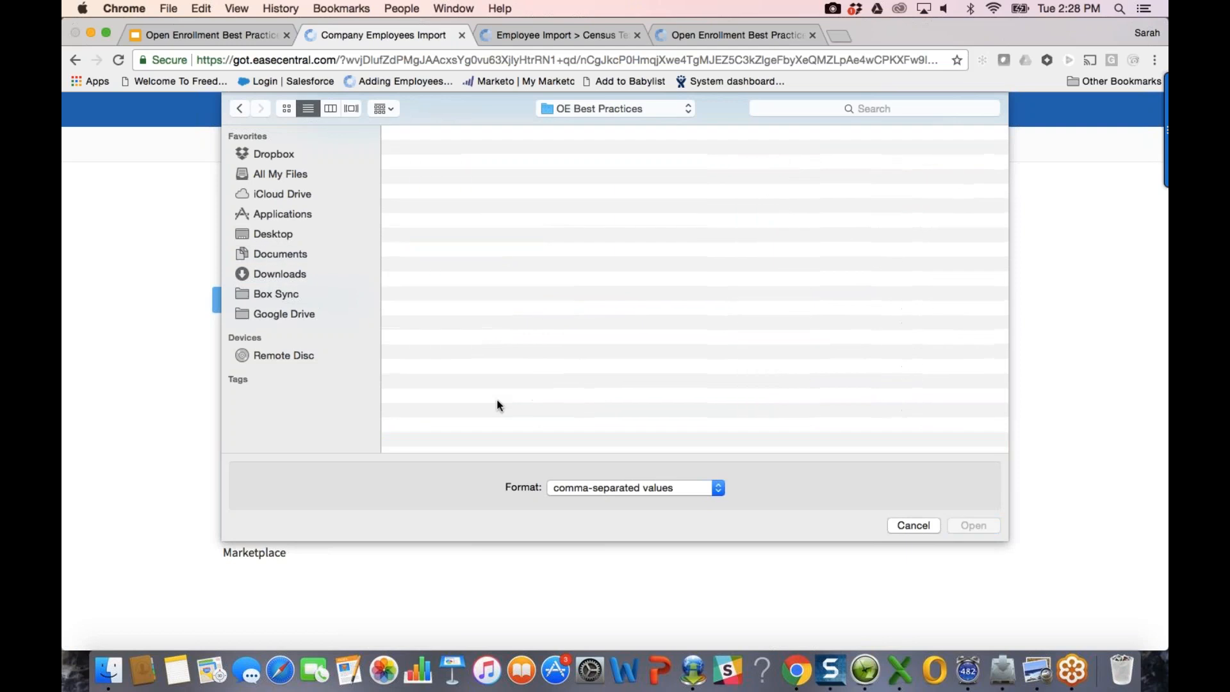
pyautogui.click(492, 240)
pyautogui.doubleClick(490, 240)
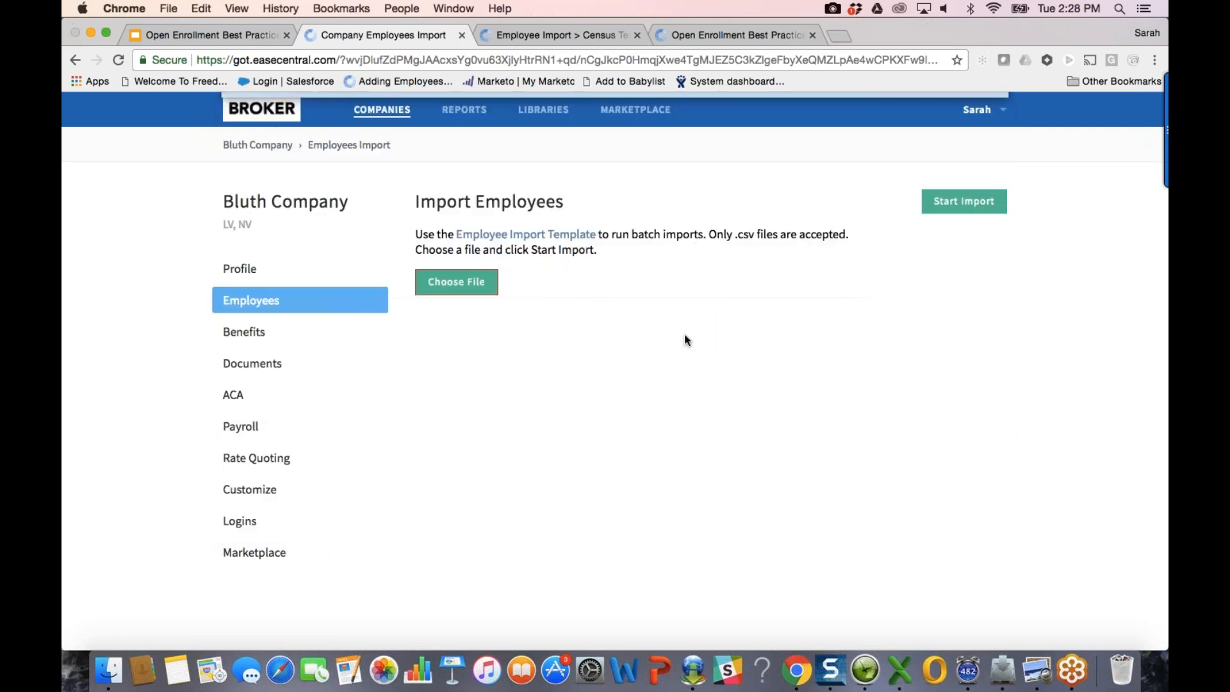
pyautogui.click(970, 204)
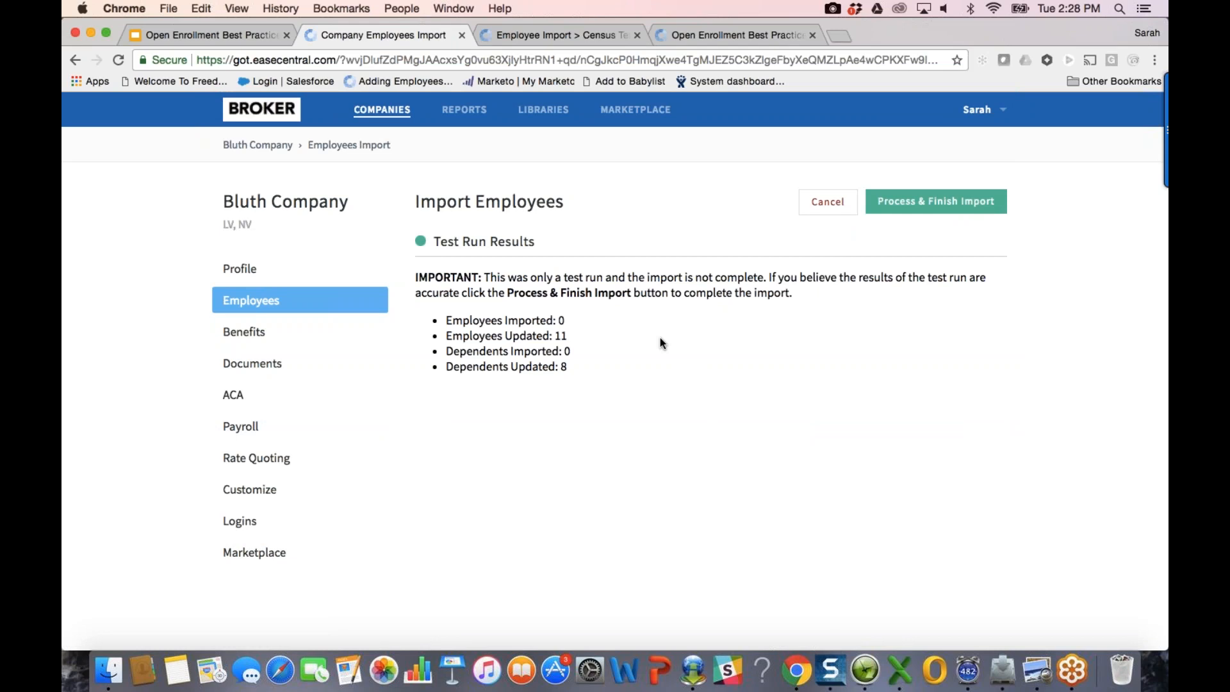
pyautogui.click(957, 212)
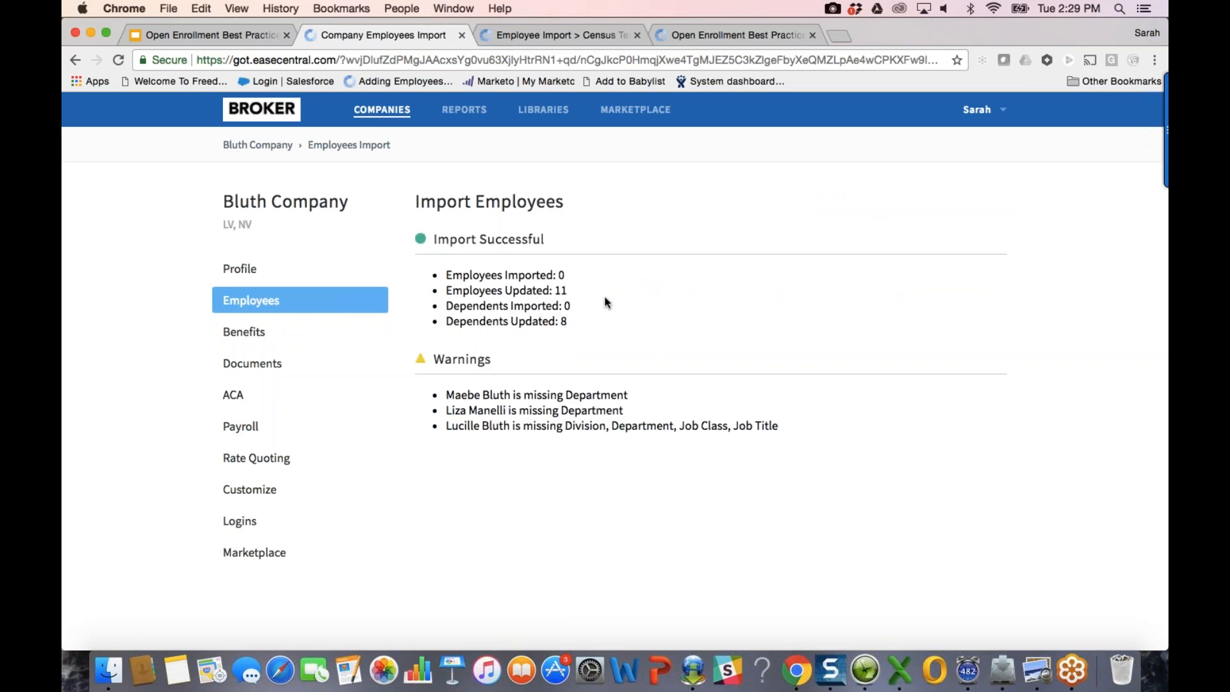
pyautogui.click(897, 678)
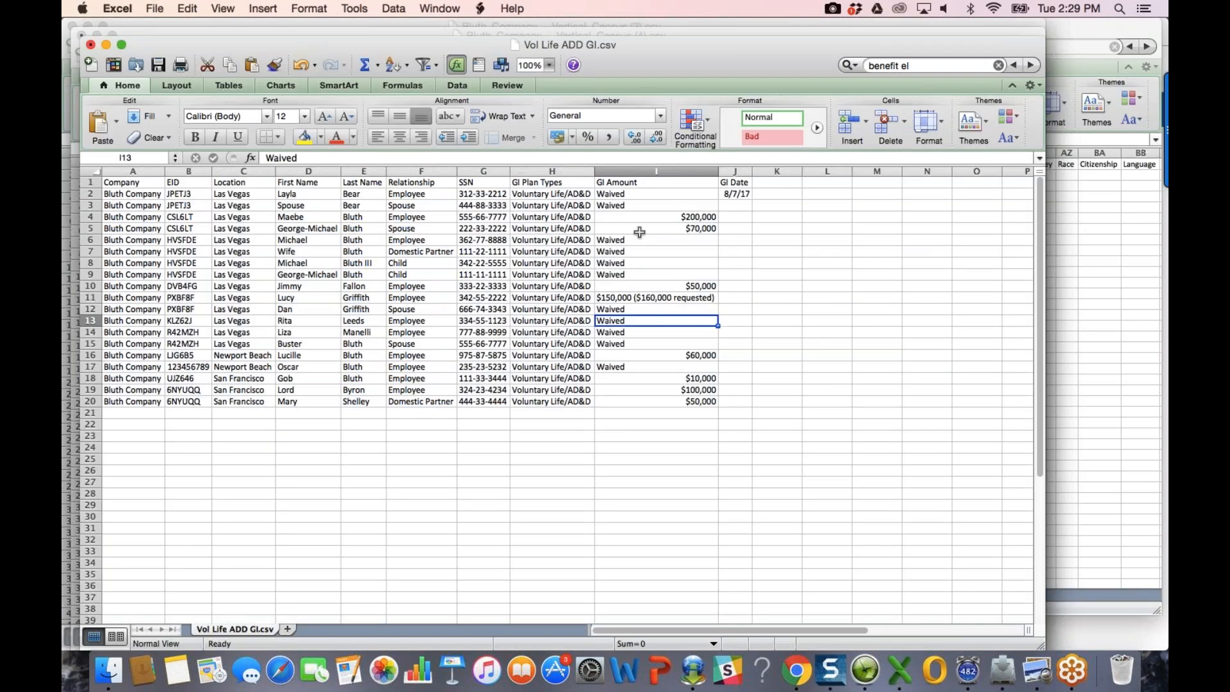
pyautogui.click(639, 232)
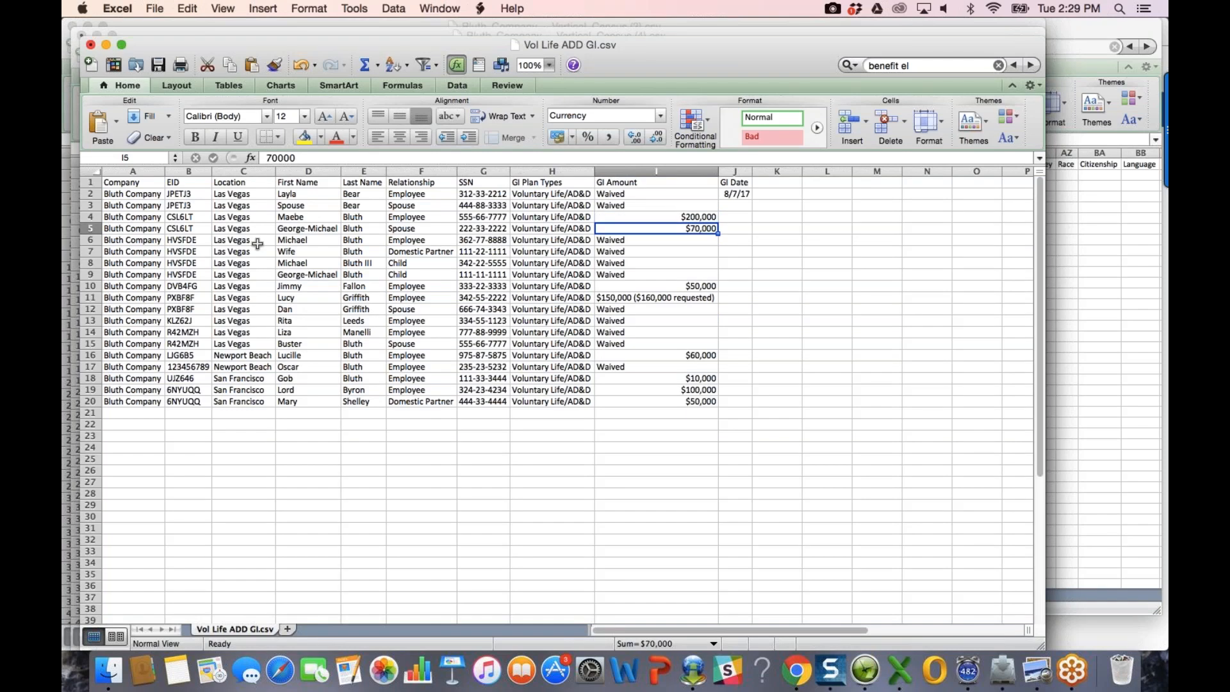
pyautogui.press('Up')
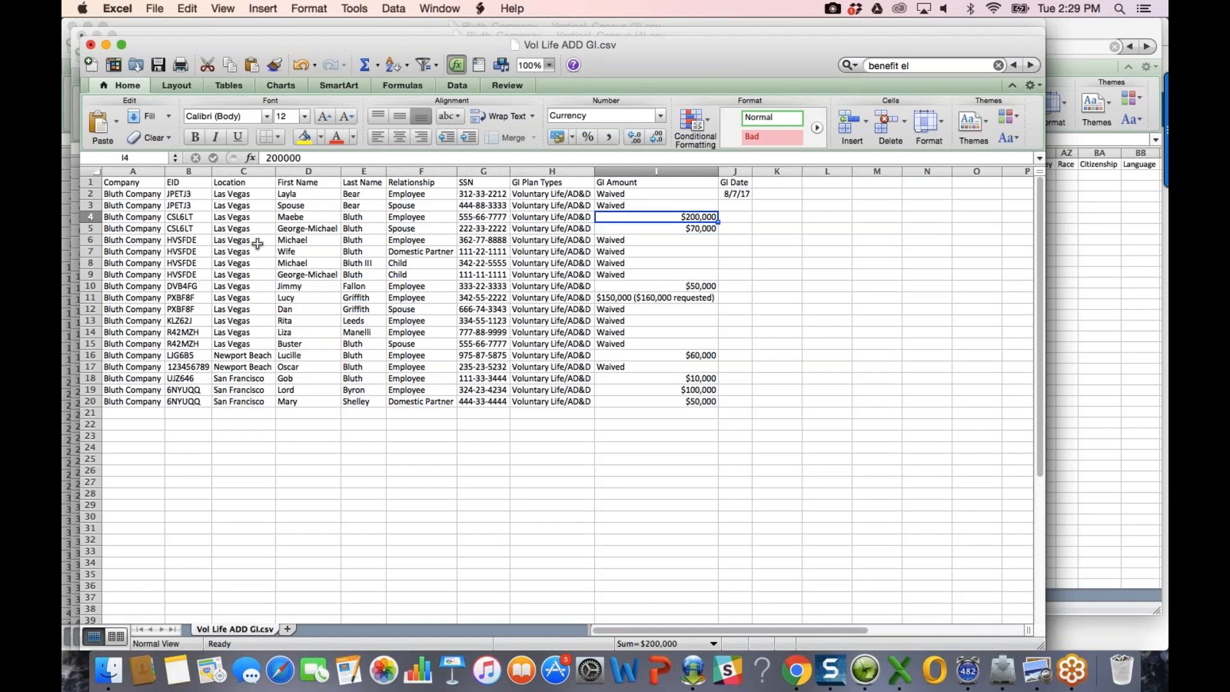
pyautogui.press('Right')
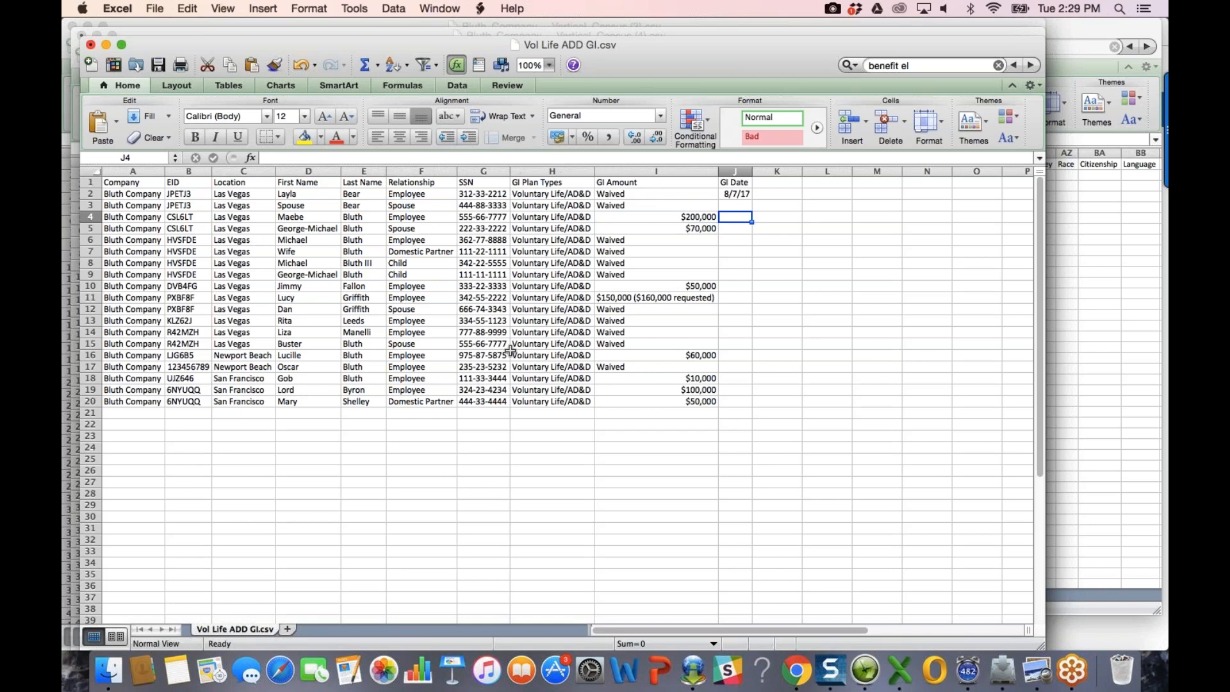
pyautogui.click(672, 355)
# Step: Open the Newport Beach employee's profile and review the Coverage tab
pyautogui.click(794, 670)
pyautogui.click(243, 309)
pyautogui.write('bluth')
pyautogui.click(457, 370)
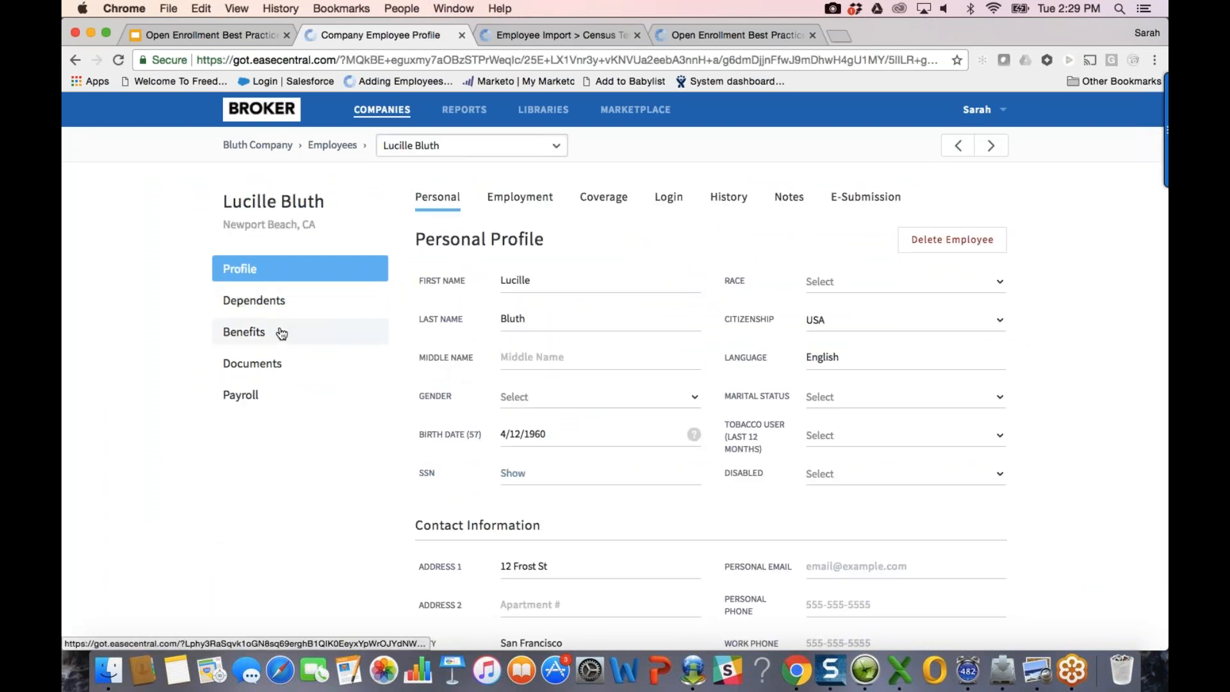
pyautogui.click(599, 198)
pyautogui.scroll(-5, 746, 477)
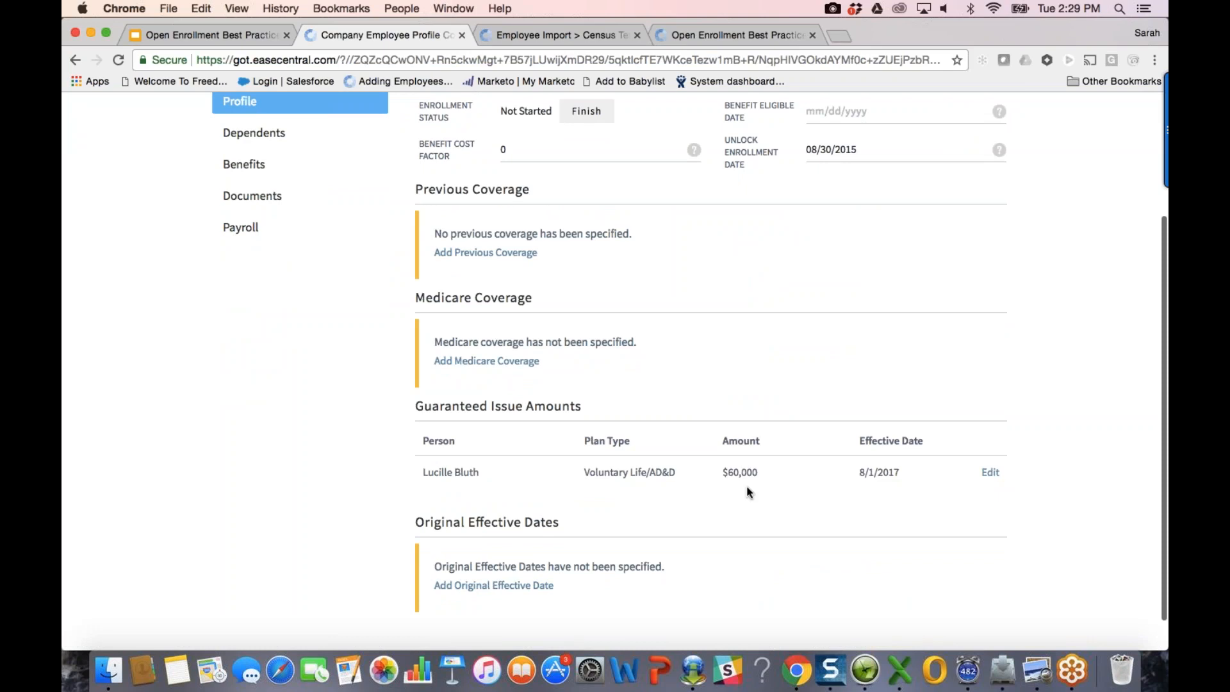
pyautogui.scroll(1, 644, 456)
pyautogui.scroll(3, 645, 456)
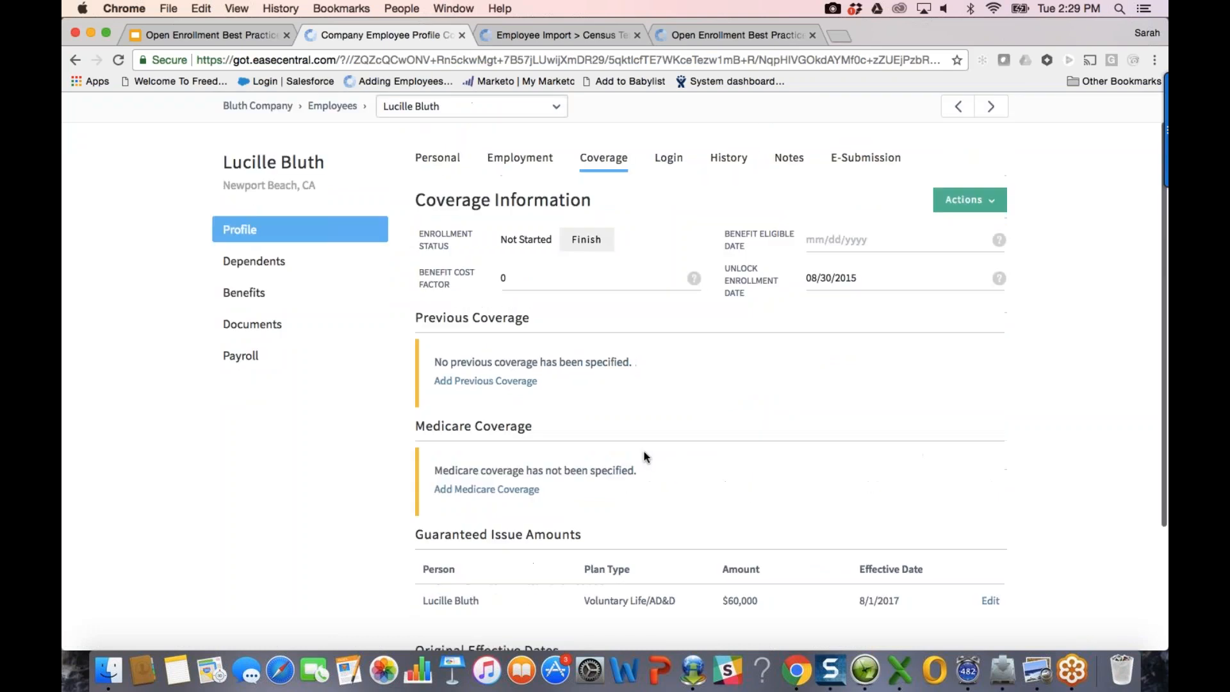
# Step: Review the Voluntary Life/AD&D election, keep it at $60,000, and return to Bluth Company
pyautogui.click(289, 282)
pyautogui.click(910, 477)
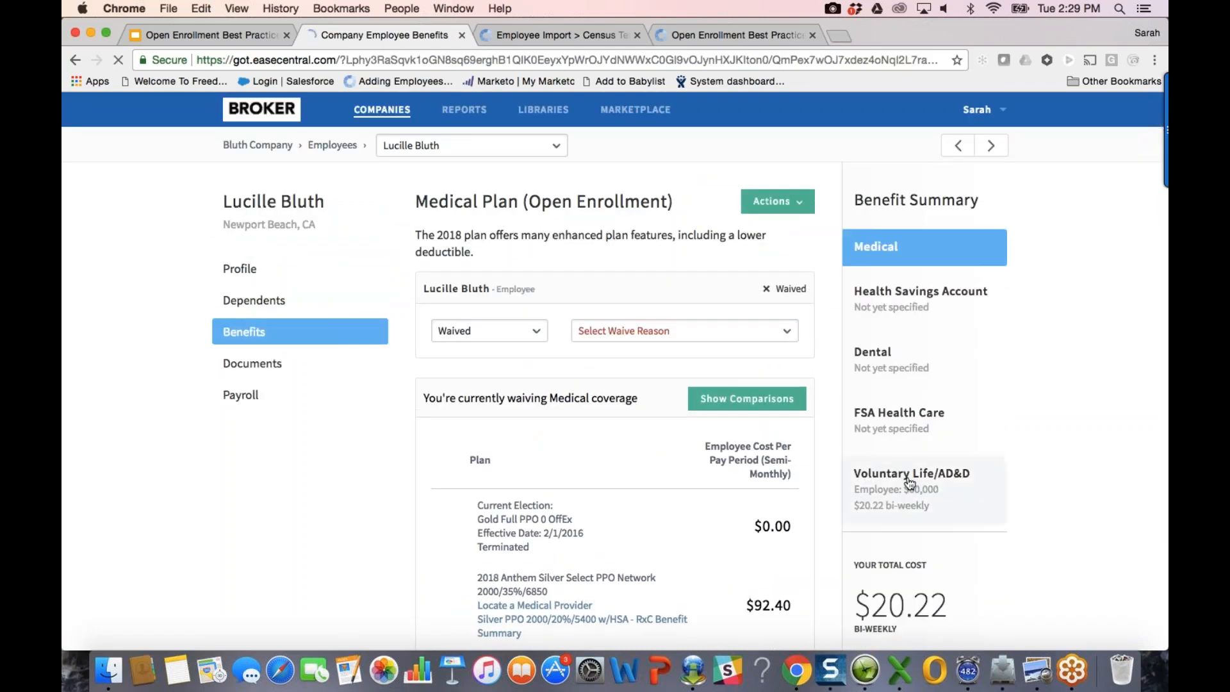
pyautogui.scroll(-3, 694, 384)
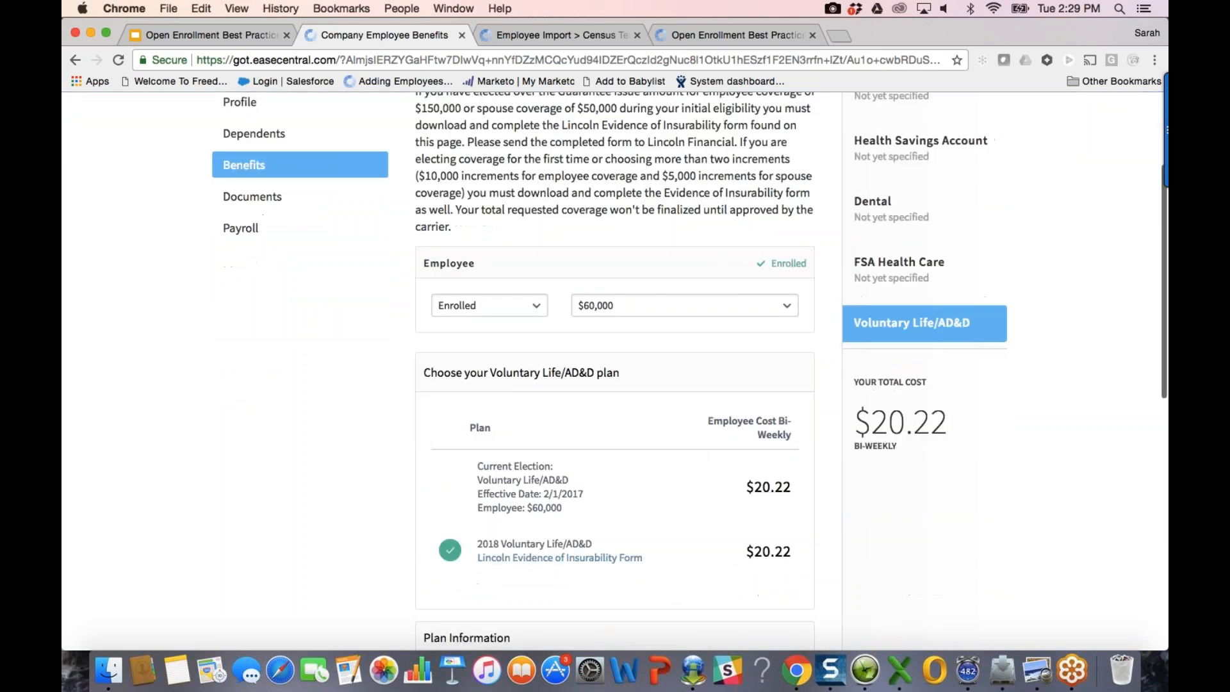
pyautogui.click(694, 291)
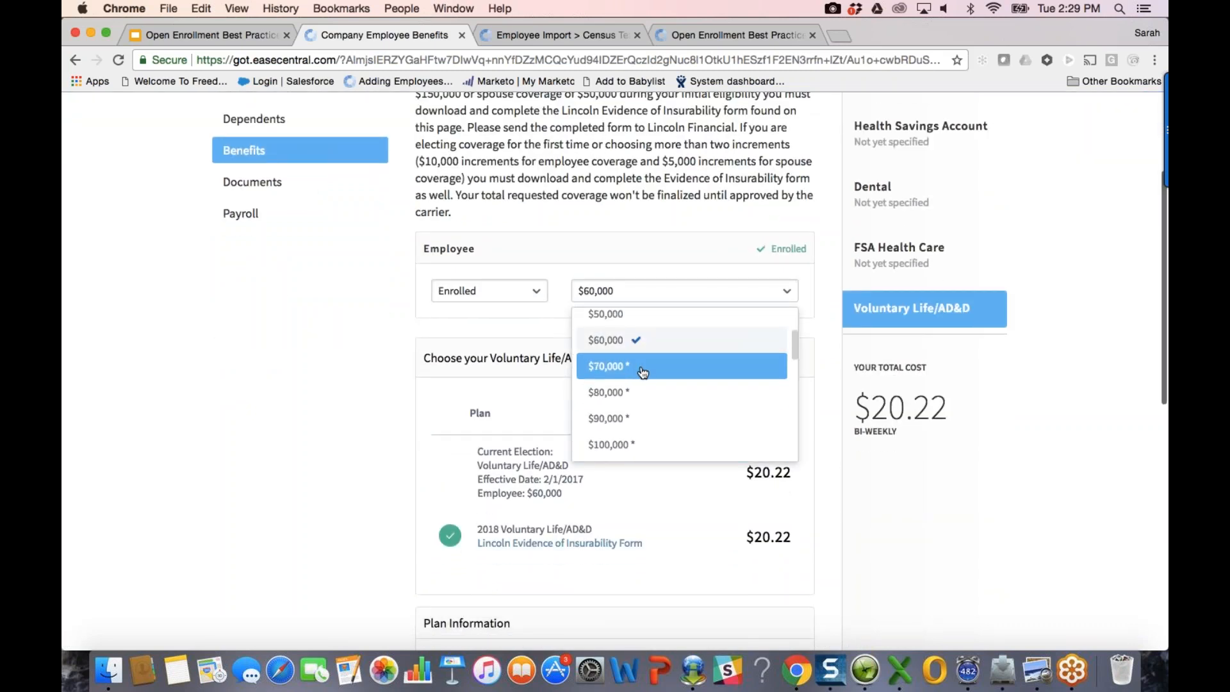
pyautogui.scroll(-2, 664, 442)
pyautogui.scroll(3, 665, 447)
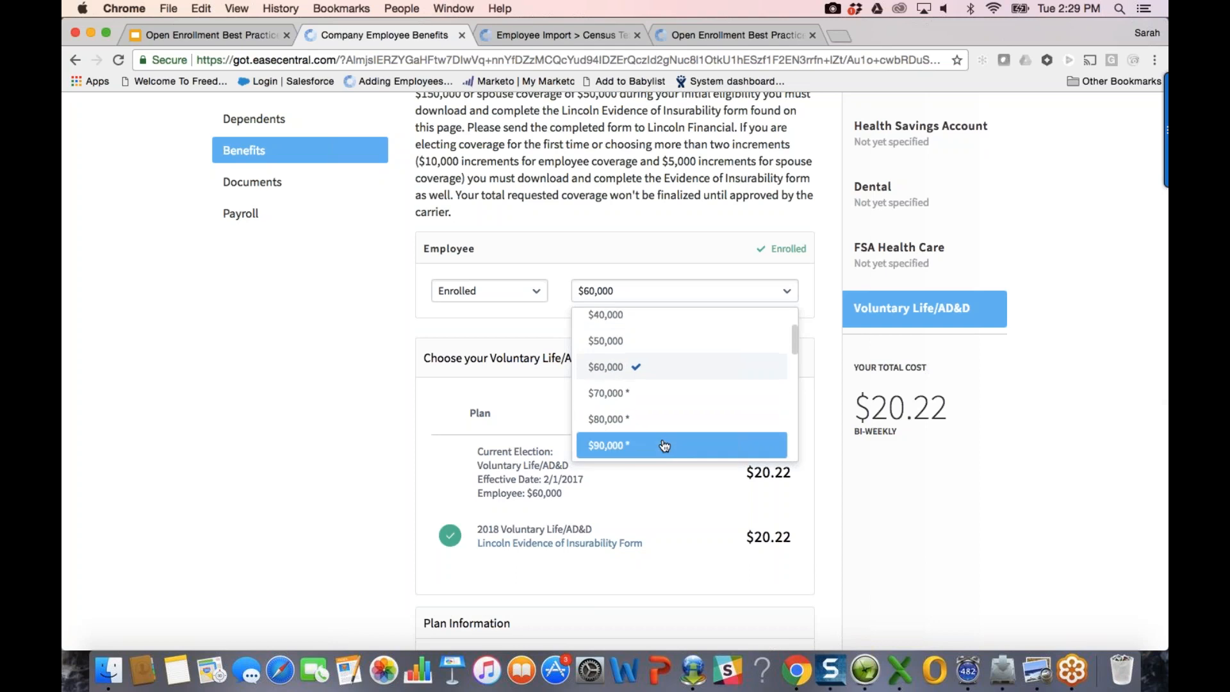
pyautogui.press('Up')
pyautogui.press('Up')
pyautogui.scroll(5, 609, 370)
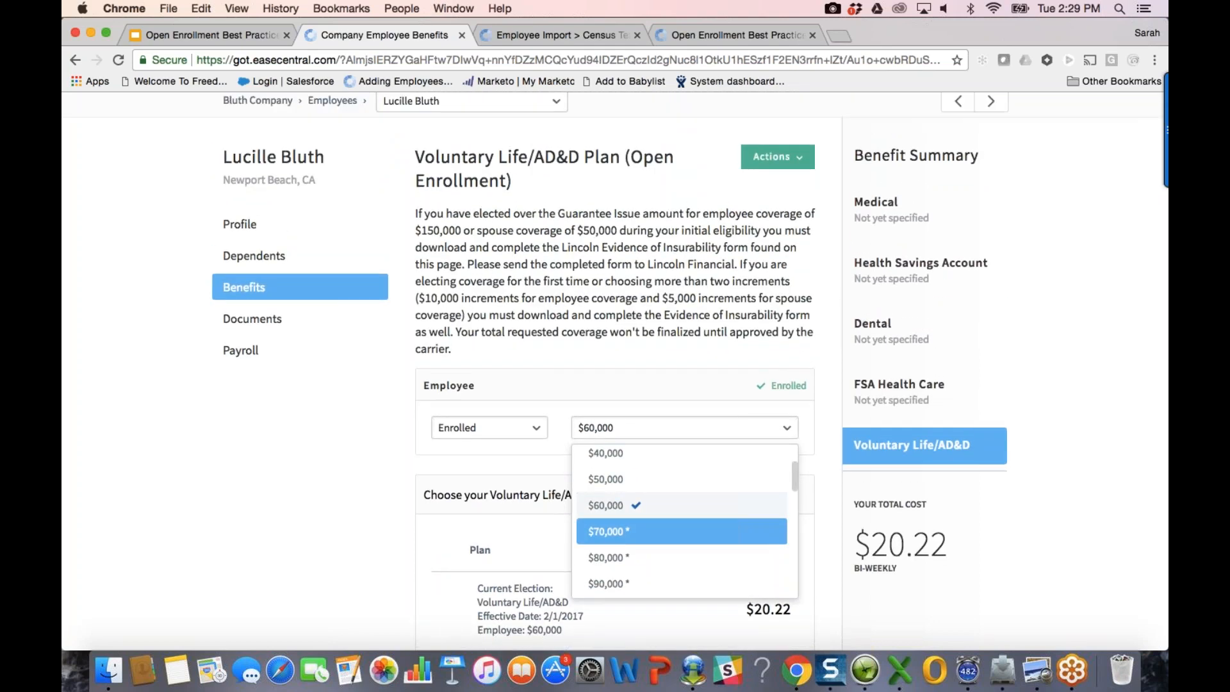
pyautogui.scroll(2, 299, 375)
pyautogui.press('Up')
pyautogui.press('Up')
pyautogui.press('Up')
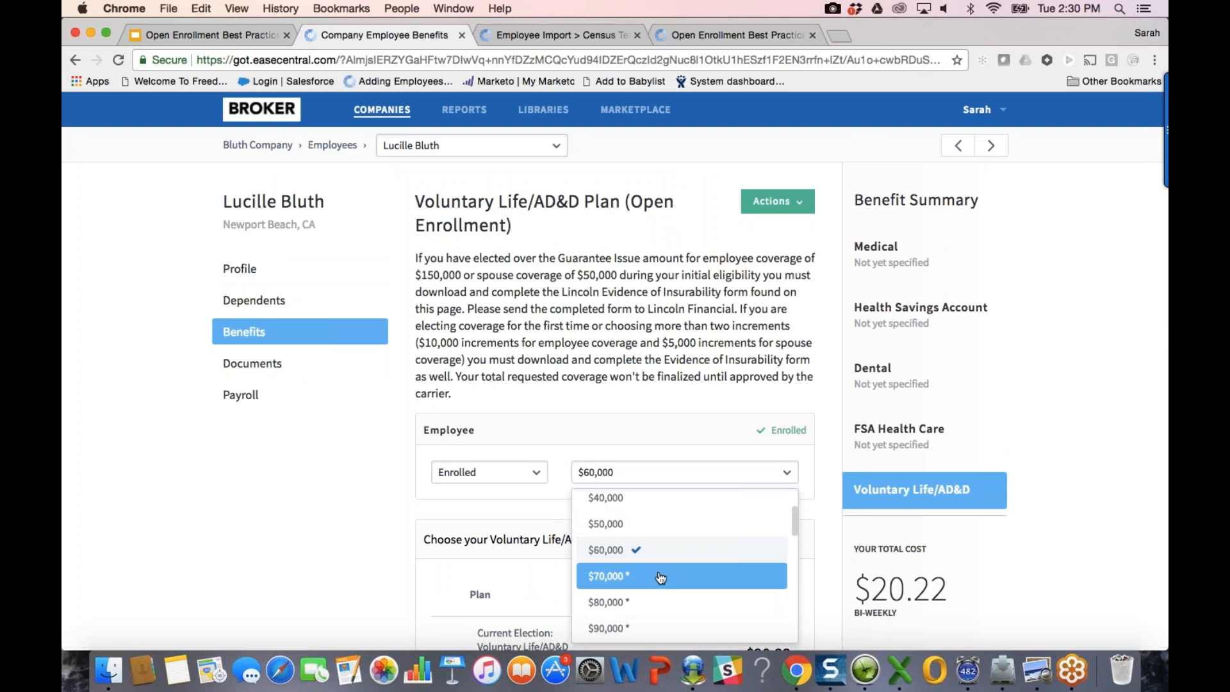
pyautogui.click(695, 423)
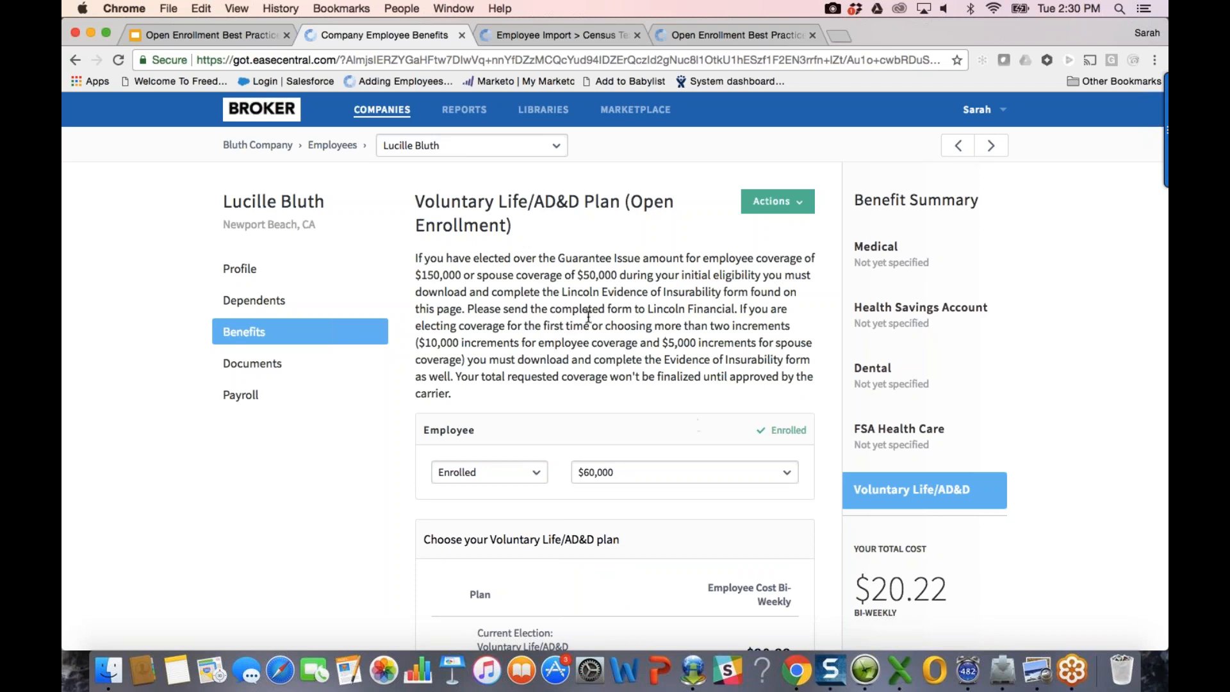
pyautogui.click(280, 151)
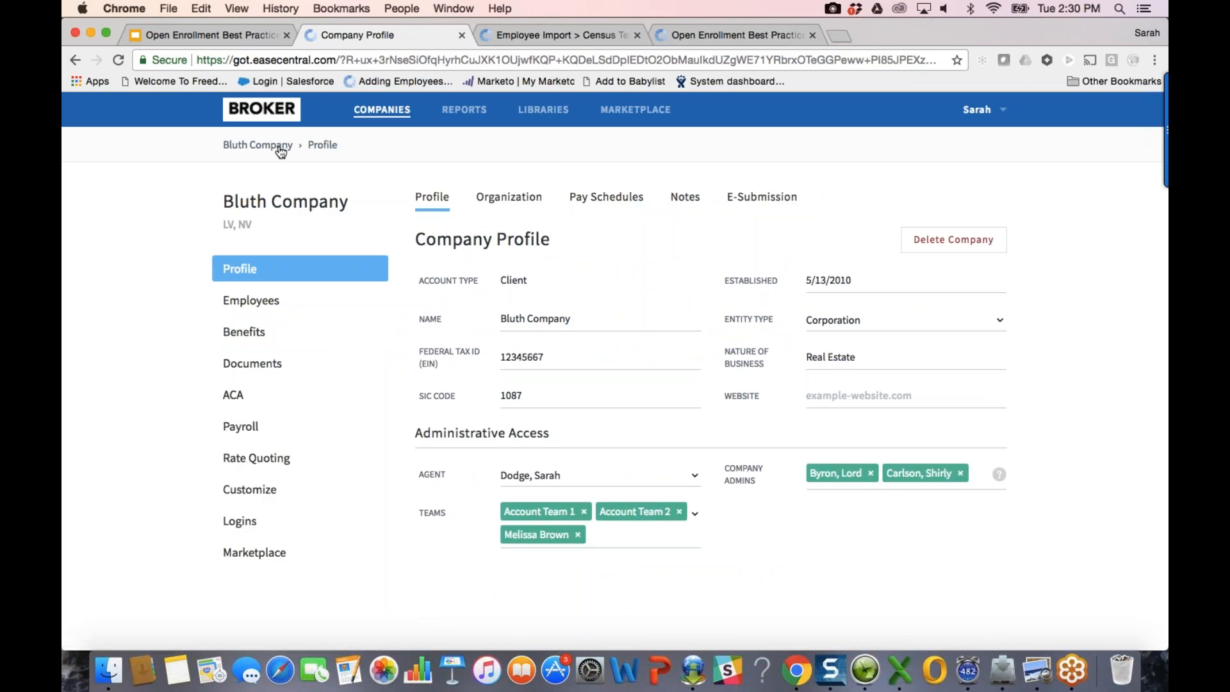
# Step: Generate a Bluth Company employee census and select the census CSV in OE Best Practices
pyautogui.click(244, 307)
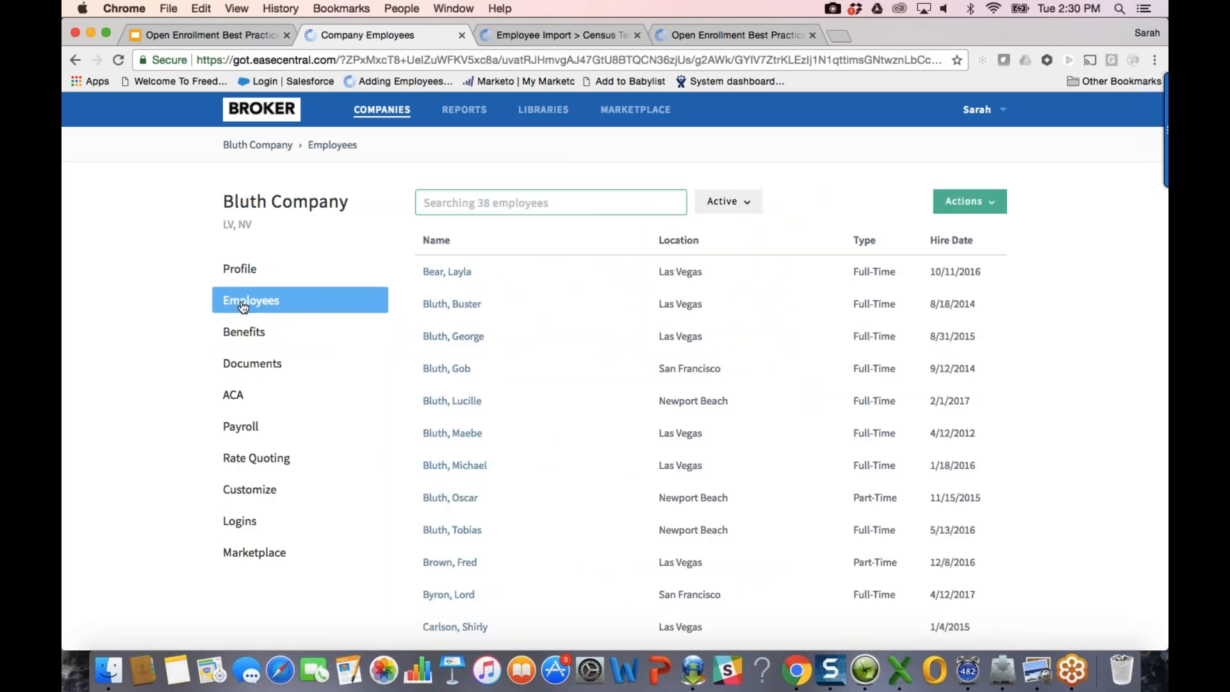
pyautogui.click(968, 201)
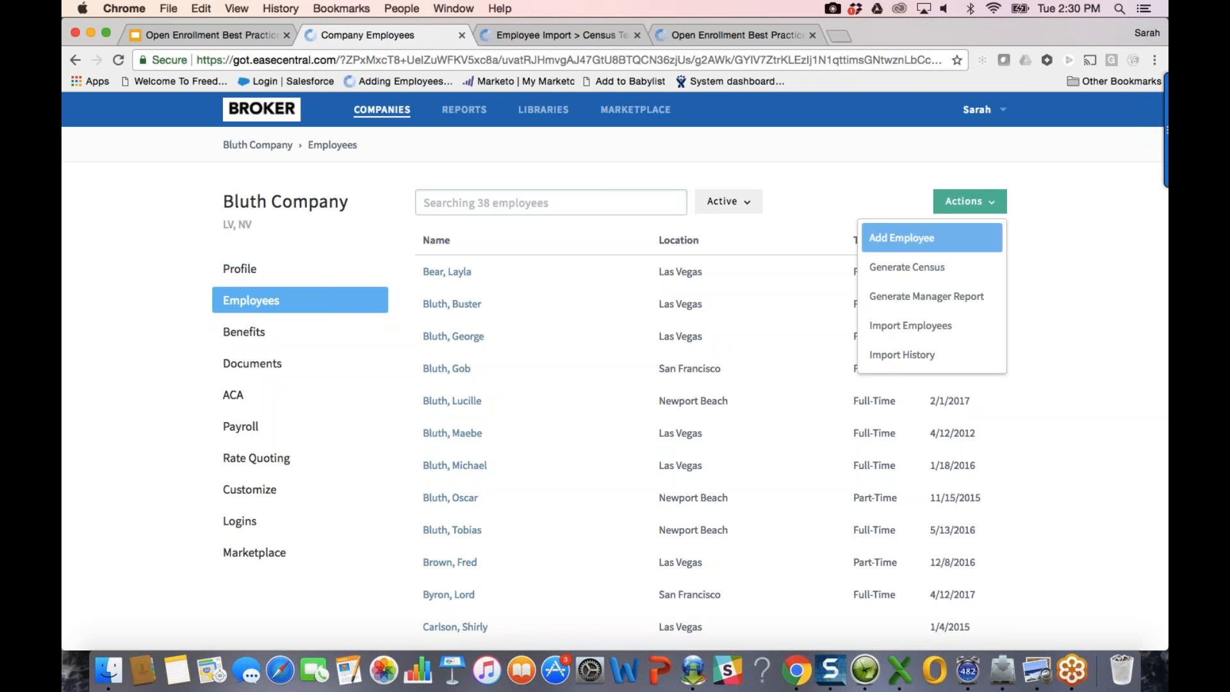
pyautogui.click(958, 266)
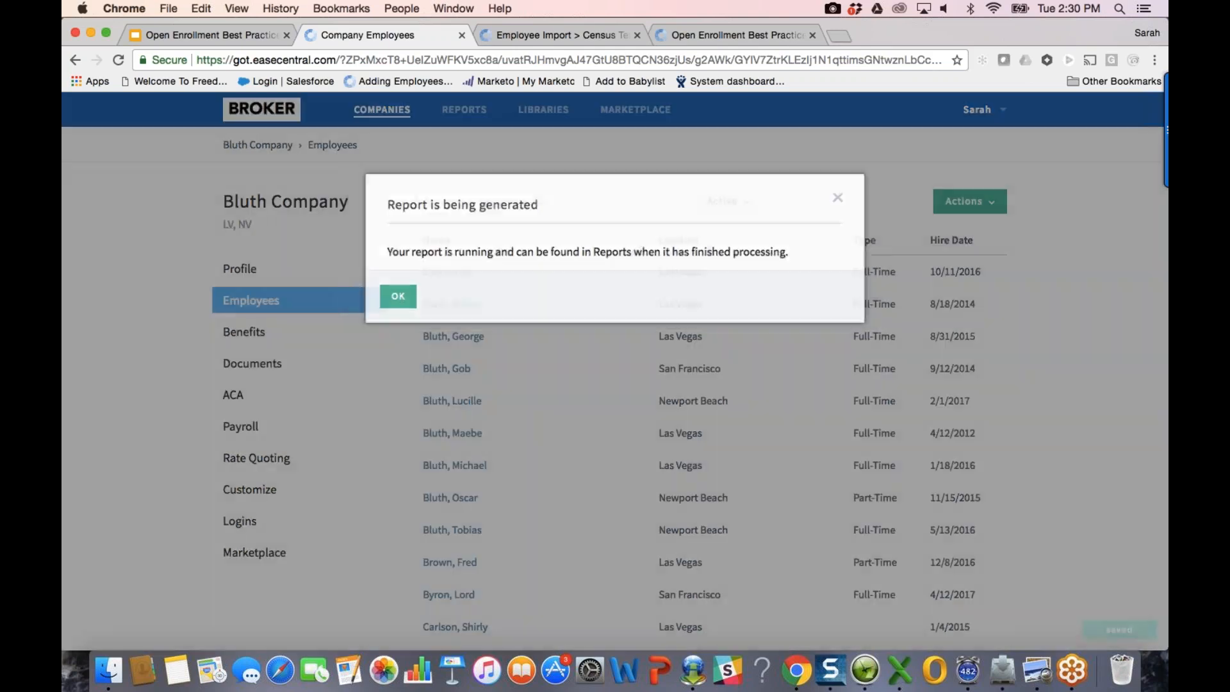
pyautogui.click(384, 298)
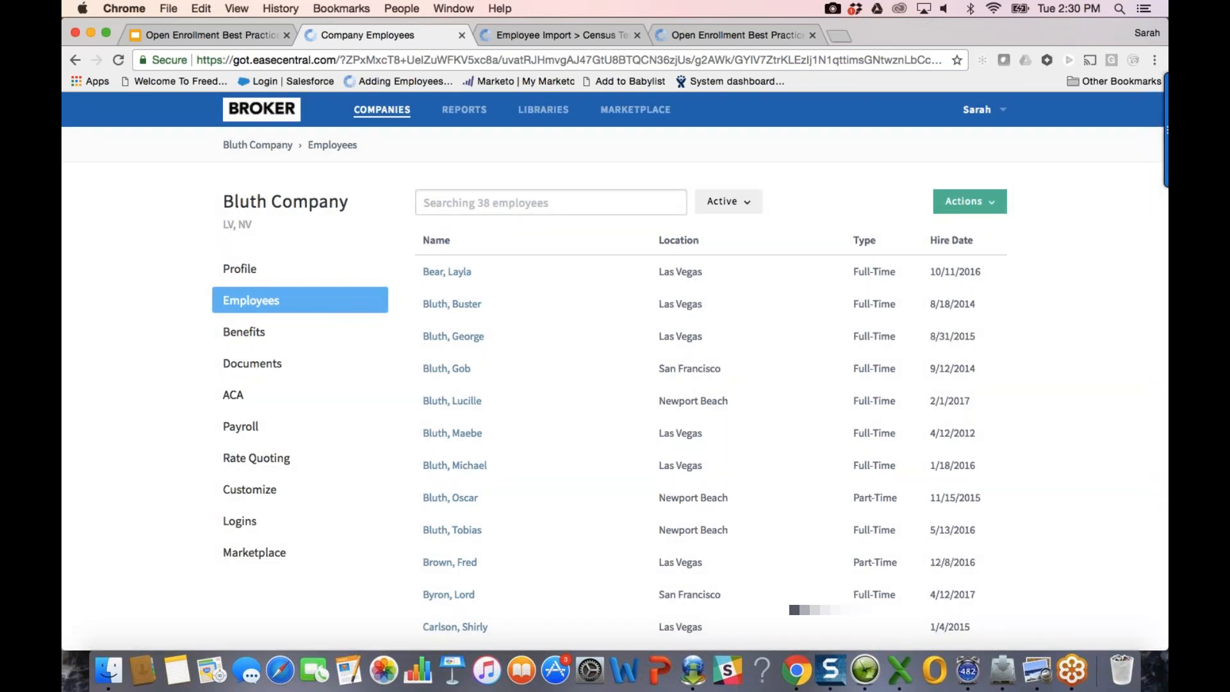
pyautogui.click(109, 671)
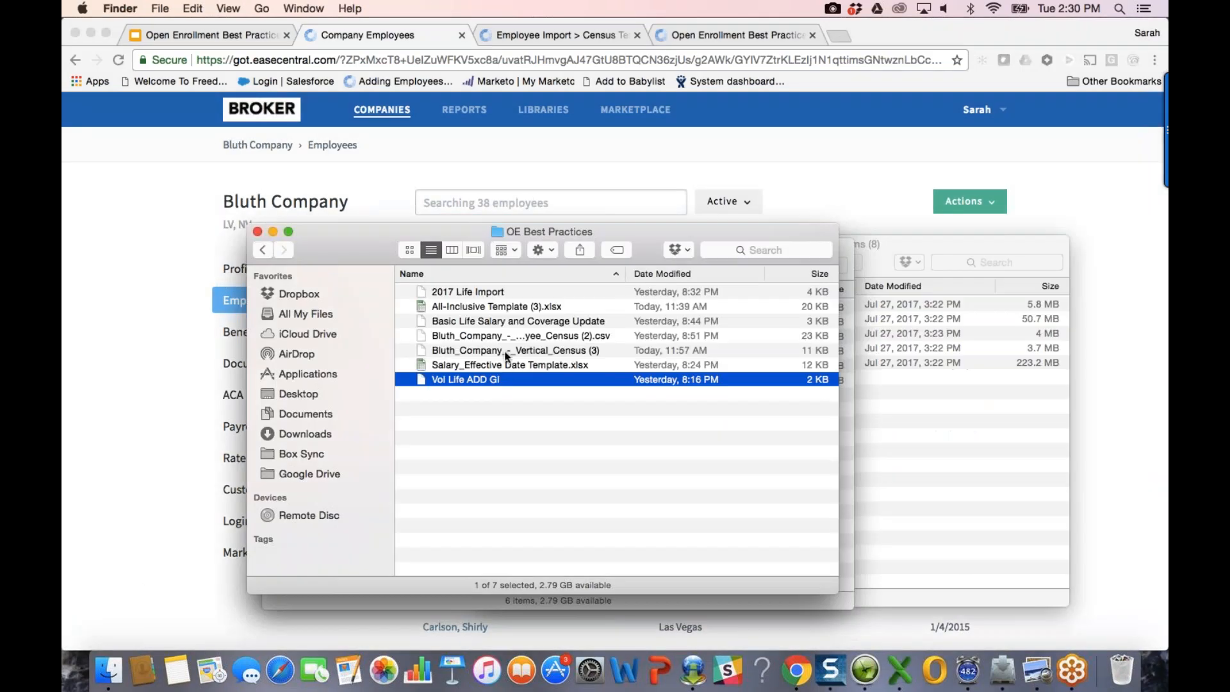
pyautogui.click(505, 339)
pyautogui.doubleClick(503, 336)
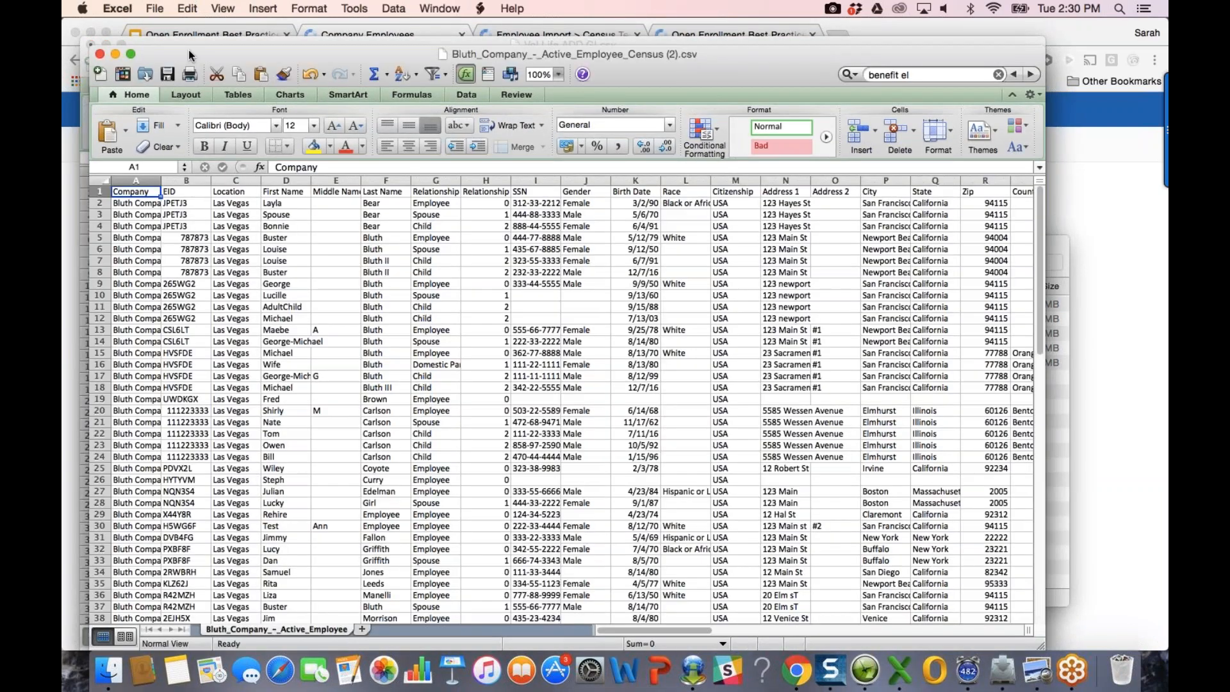
pyautogui.moveTo(188, 49); pyautogui.dragTo(178, 19)
pyautogui.click(120, 26)
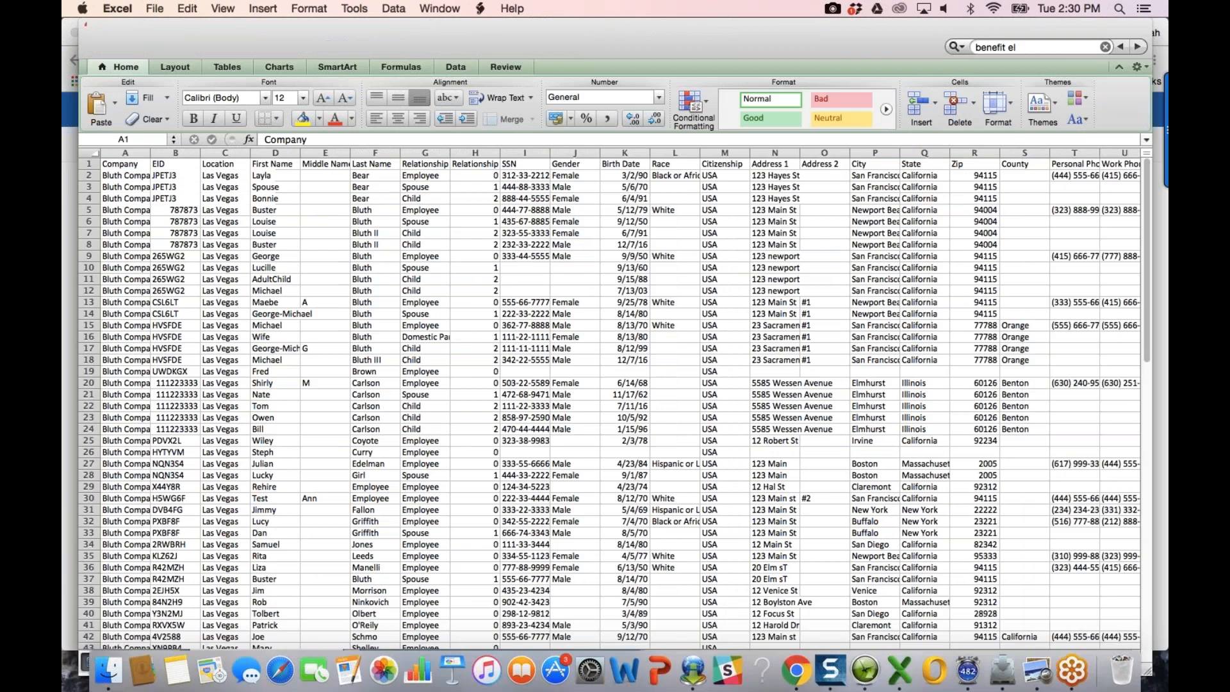
pyautogui.click(425, 153)
pyautogui.click(439, 8)
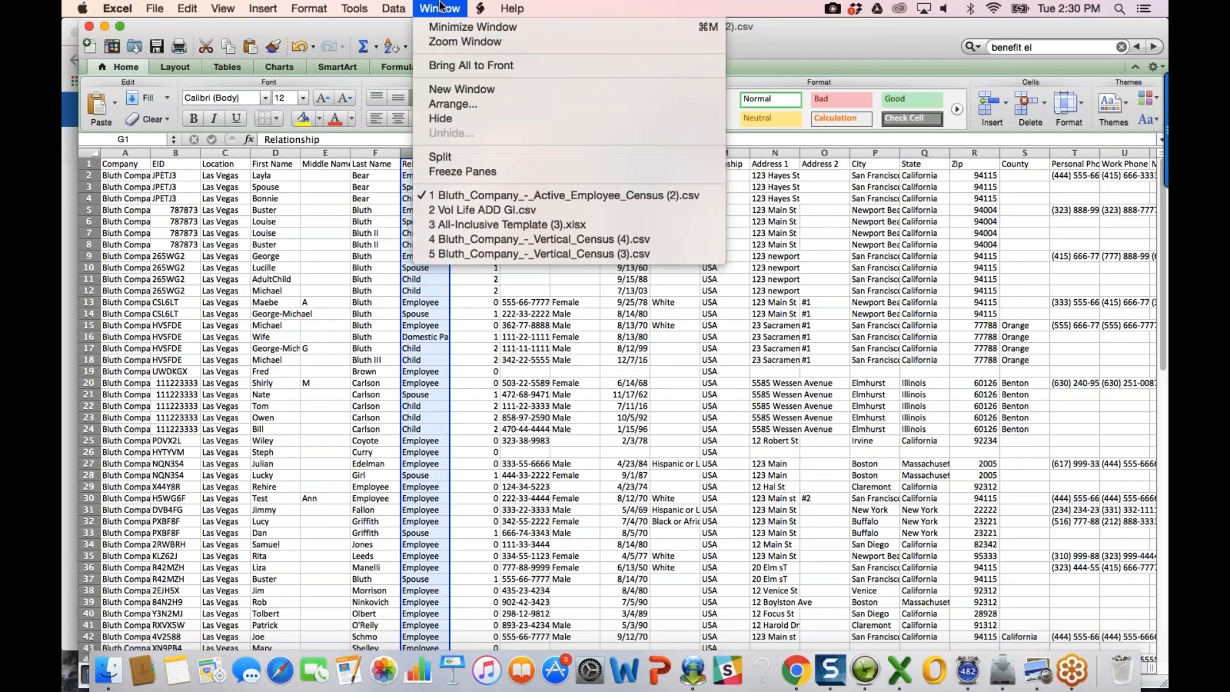
pyautogui.click(463, 175)
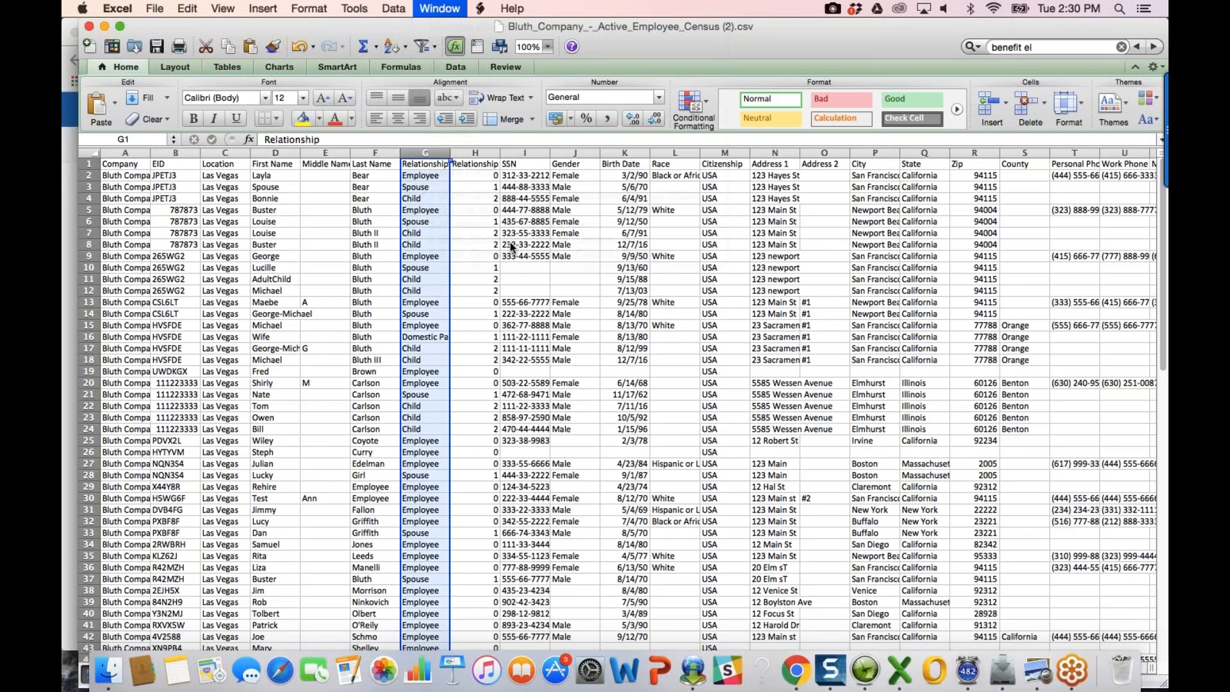
pyautogui.click(510, 244)
pyautogui.hscroll(10, 583, 263)
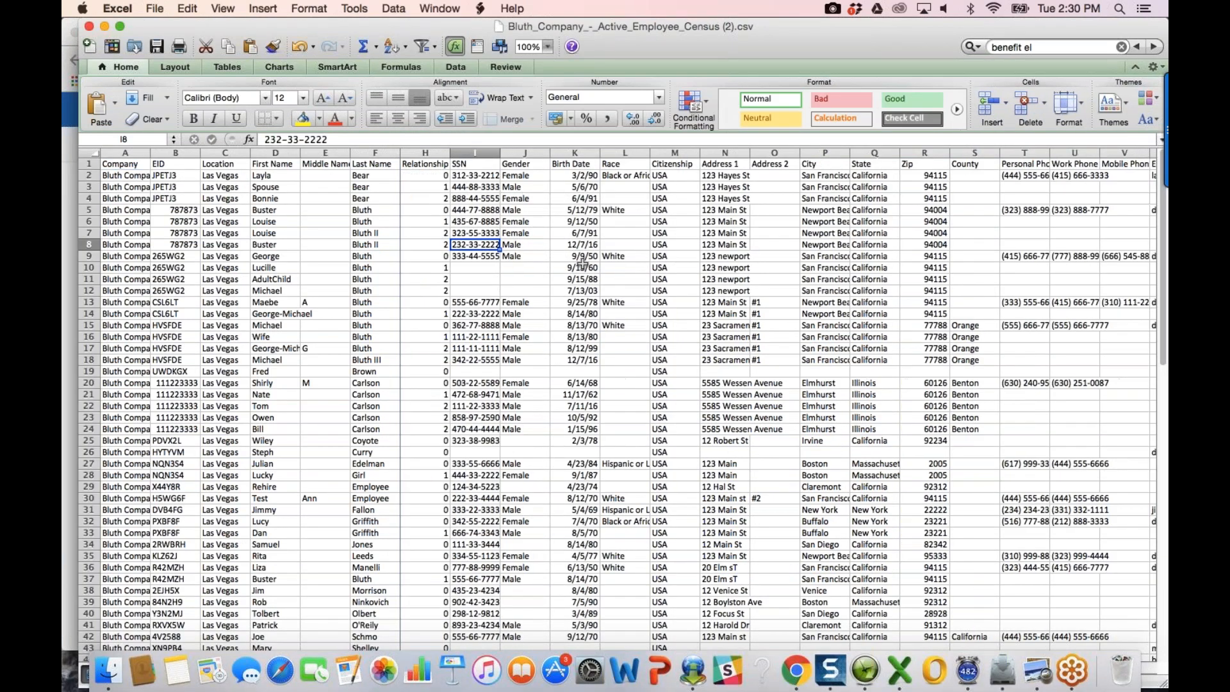
pyautogui.hscroll(2, 582, 263)
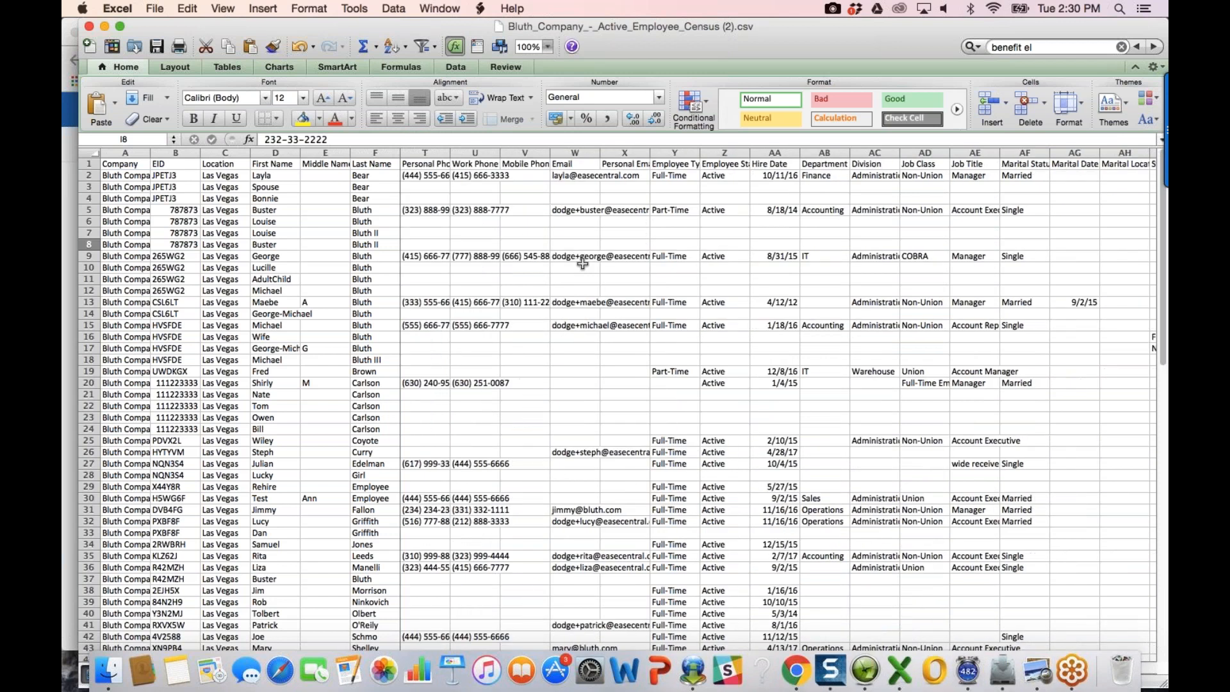
pyautogui.press('super+f')
pyautogui.write('benefit el')
pyautogui.press('Return')
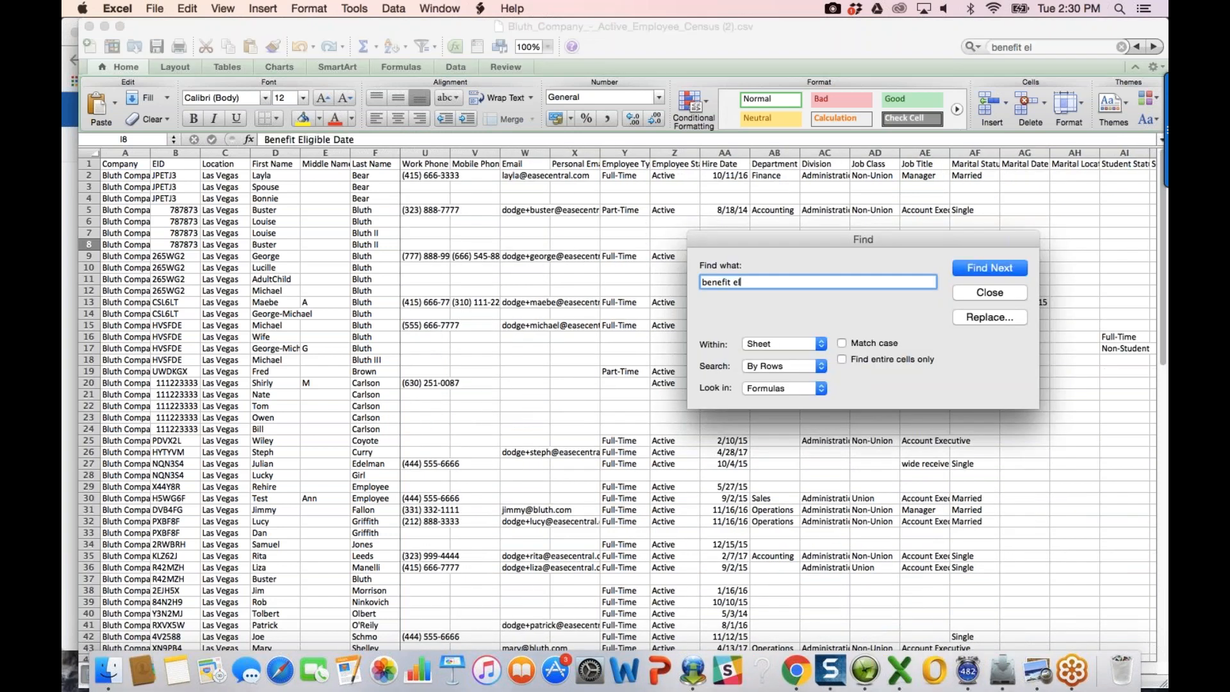
pyautogui.press('Escape')
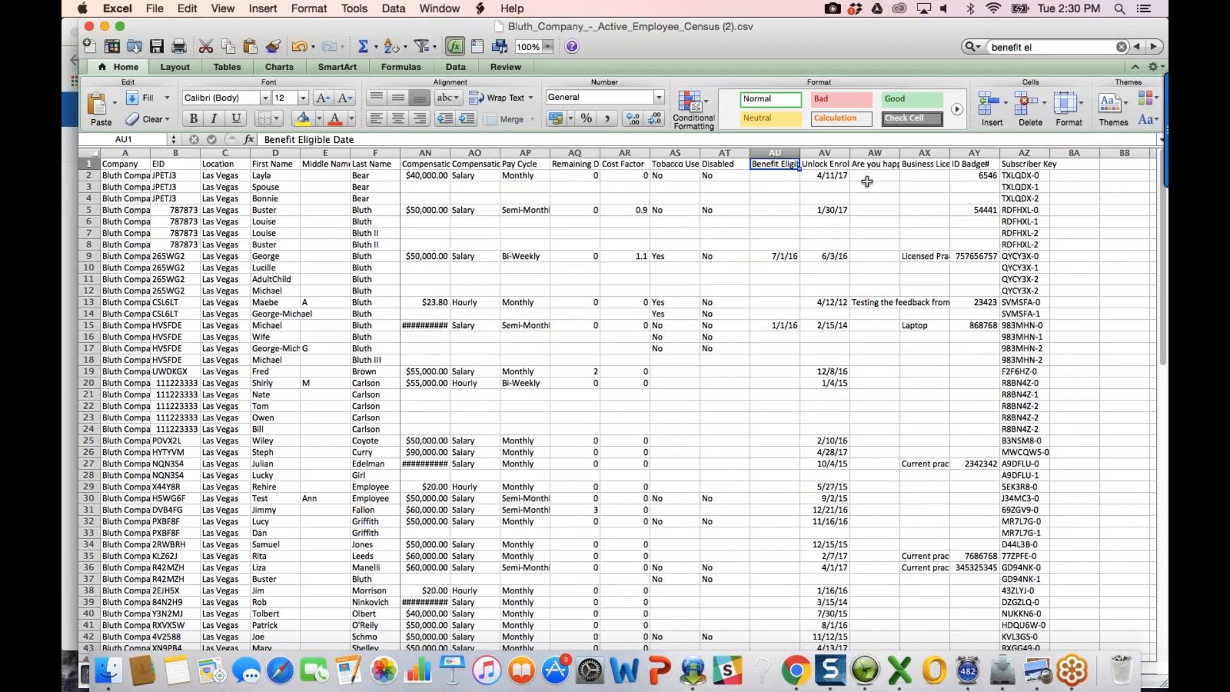
pyautogui.doubleClick(800, 152)
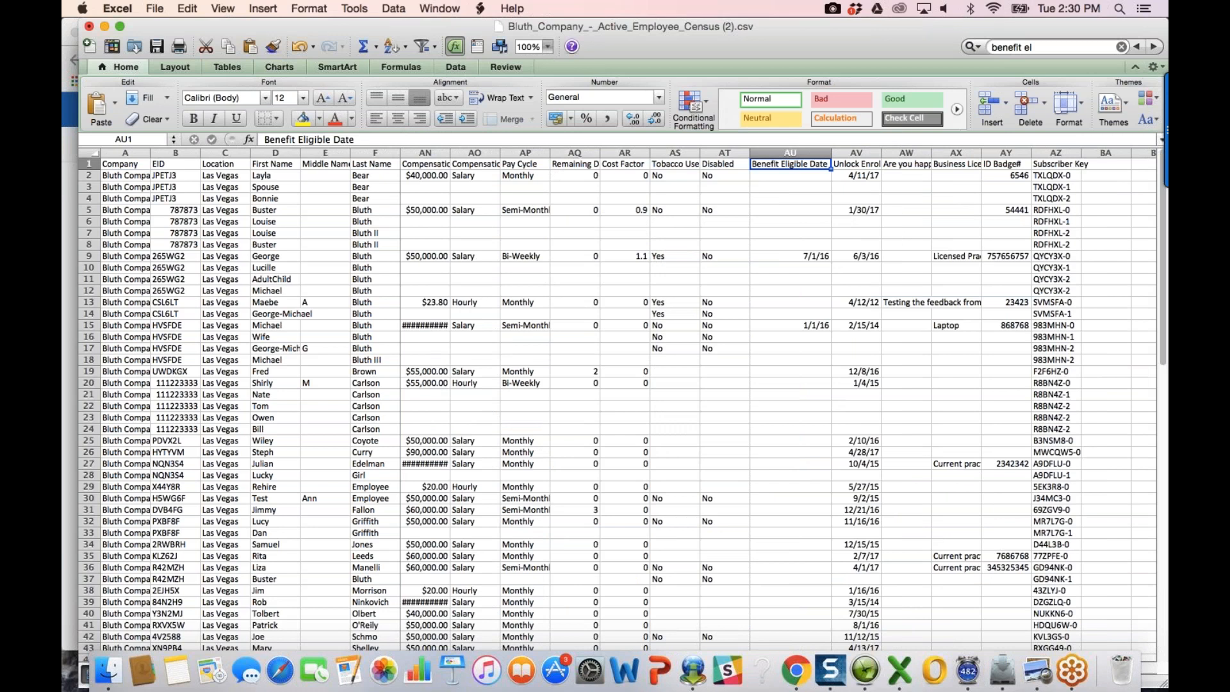
pyautogui.scroll(-3, 907, 176)
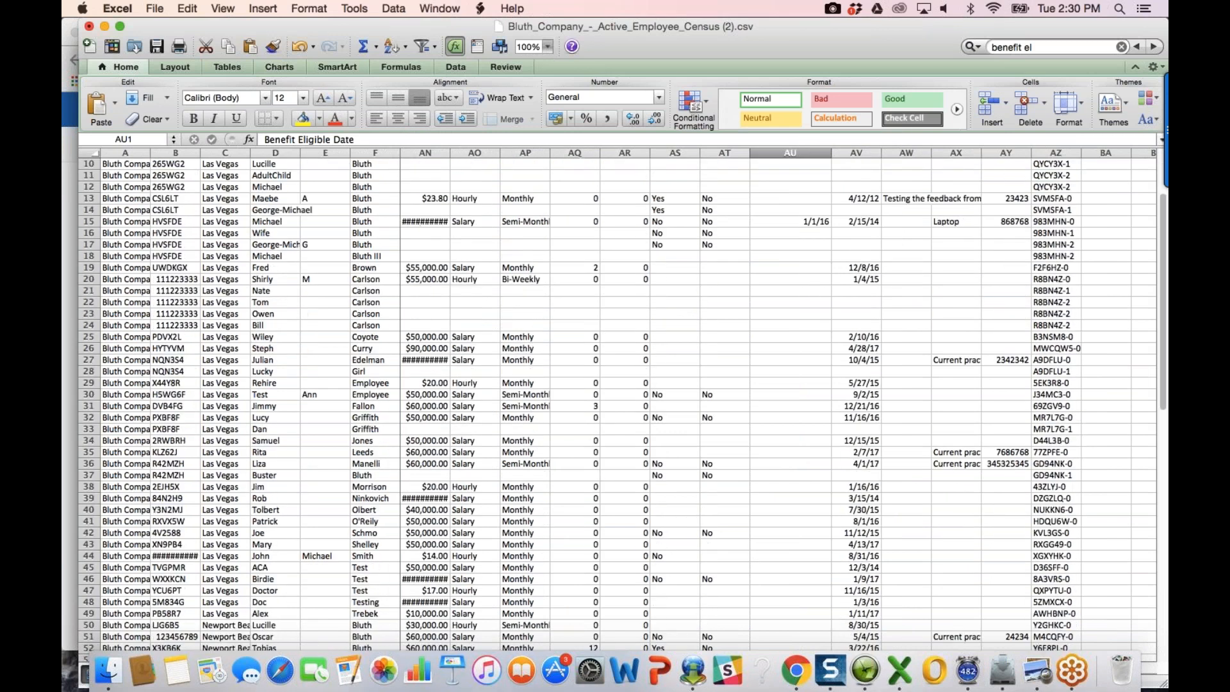
pyautogui.scroll(3, 815, 255)
pyautogui.click(815, 255)
pyautogui.press('Left')
pyautogui.press('Left')
pyautogui.press('Left')
pyautogui.press('Left')
pyautogui.press('Left')
pyautogui.press('Left')
pyautogui.press('Left')
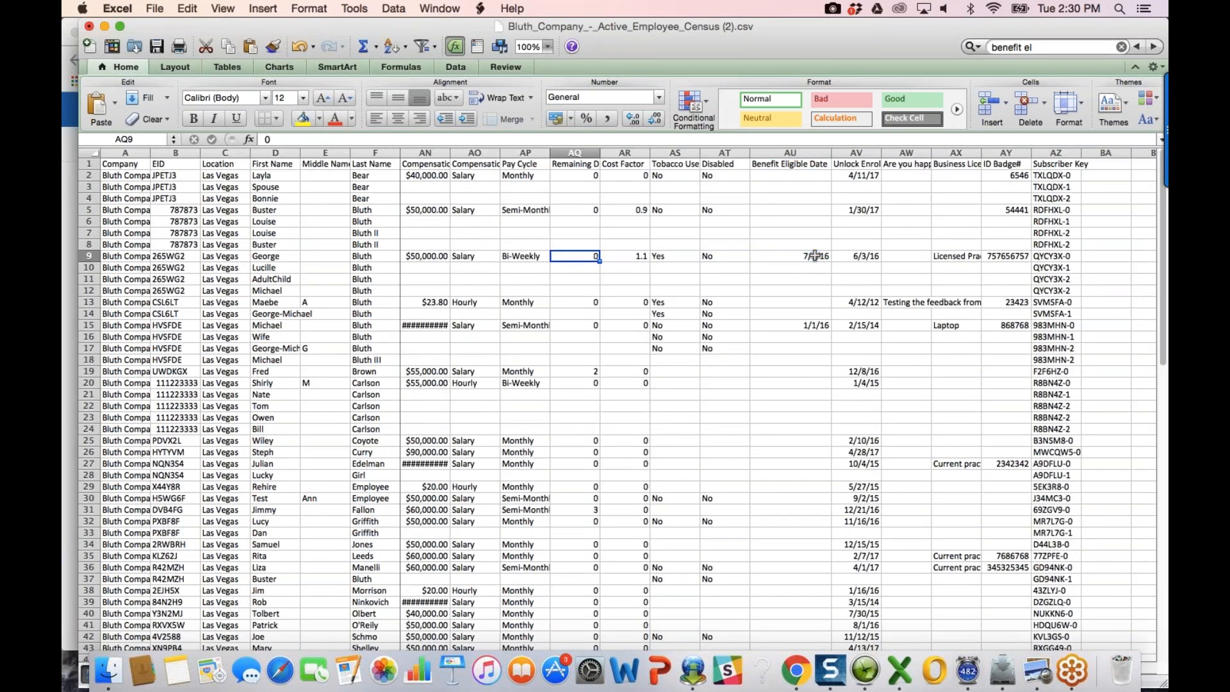
pyautogui.press('Left')
pyautogui.press('Left')
pyautogui.press('Left')
pyautogui.press('Right')
pyautogui.press('Right')
pyautogui.press('Right')
pyautogui.press('Right')
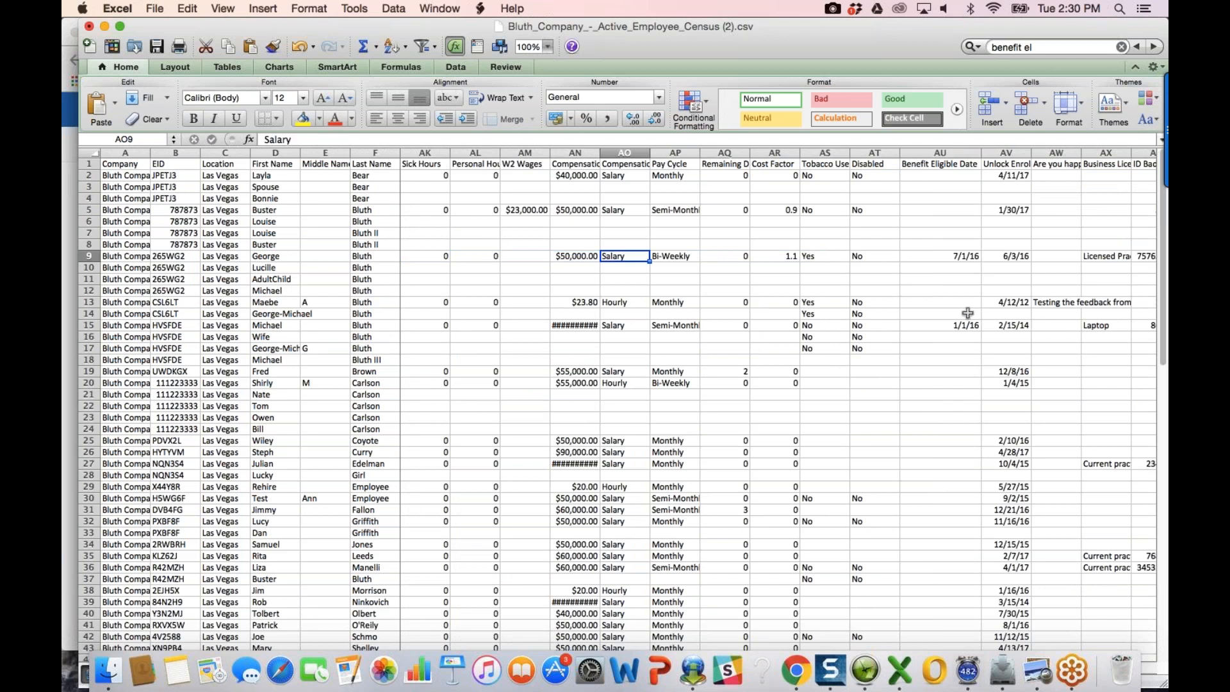
pyautogui.click(953, 328)
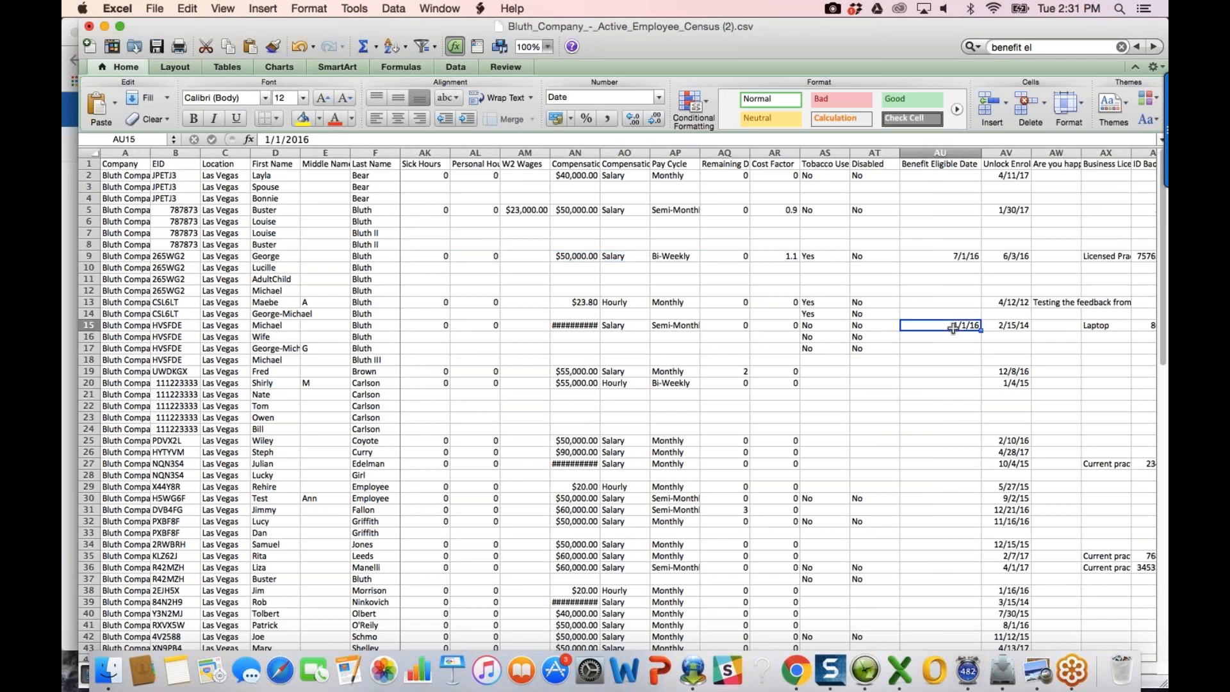
pyautogui.click(797, 669)
# Step: Clear the third listed employee's Benefit Eligible Date on the Coverage tab and save
pyautogui.click(454, 337)
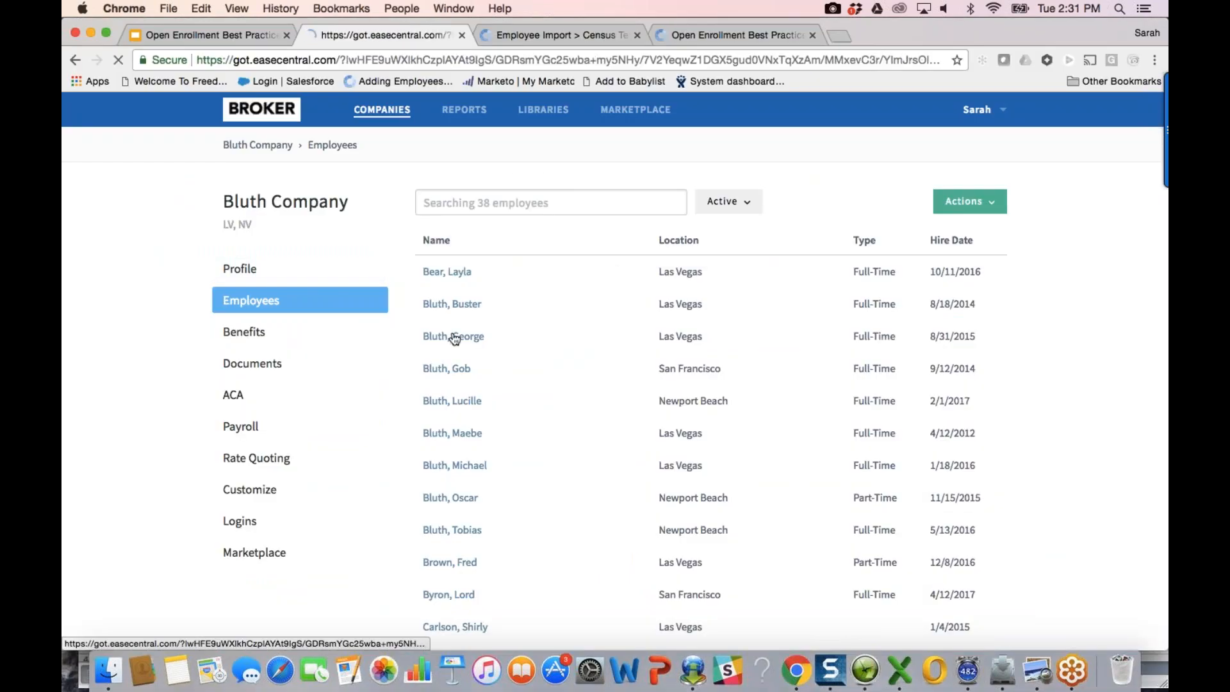
pyautogui.click(604, 196)
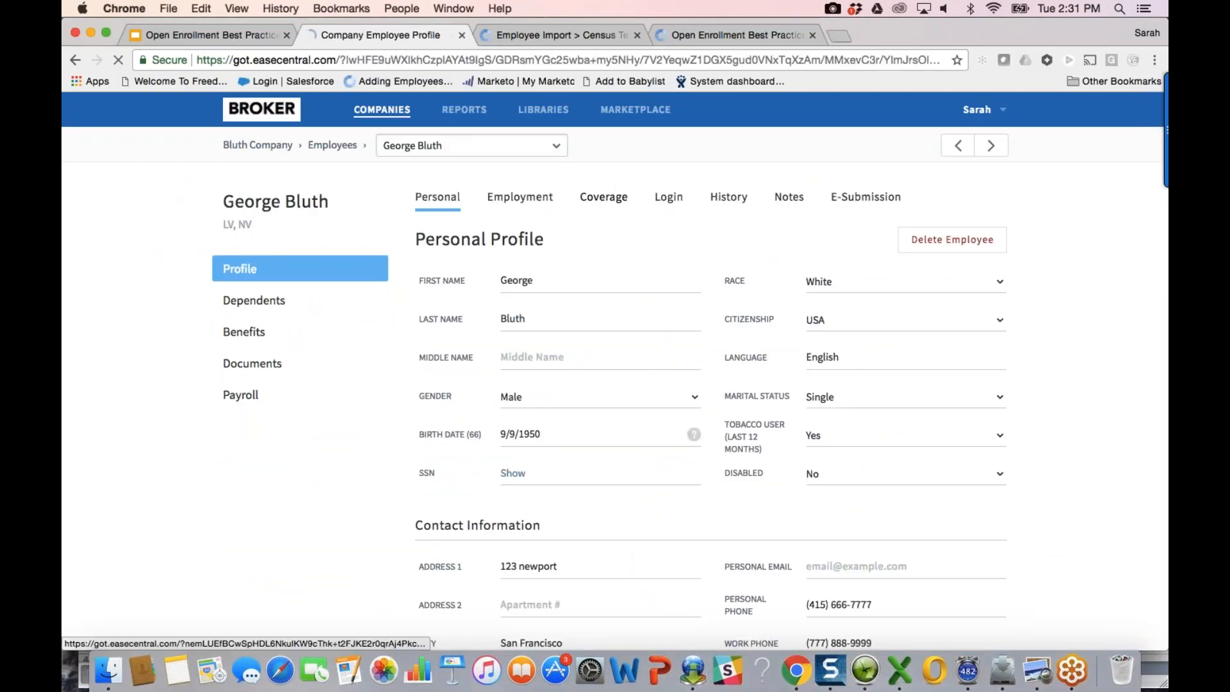
pyautogui.click(872, 292)
pyautogui.press('super+a')
pyautogui.press('BackSpace')
pyautogui.click(1069, 354)
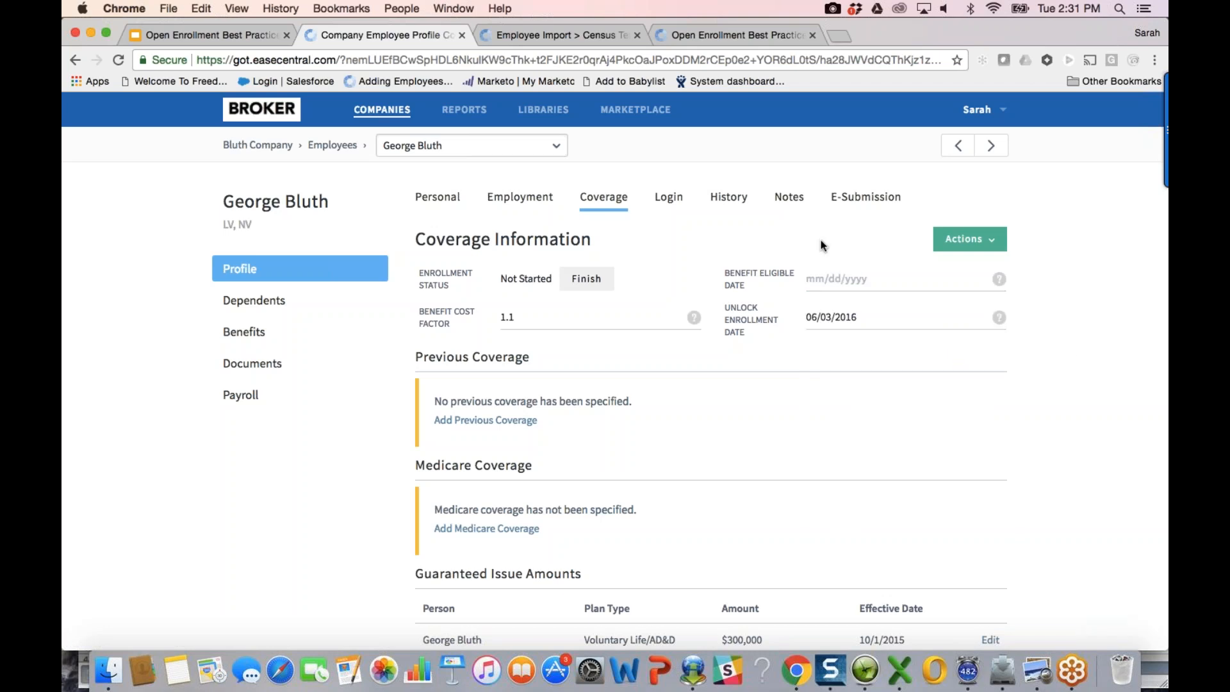
# Step: Switch to a second employee and clear their Benefit Eligible Date as well
pyautogui.click(441, 153)
pyautogui.write('mich')
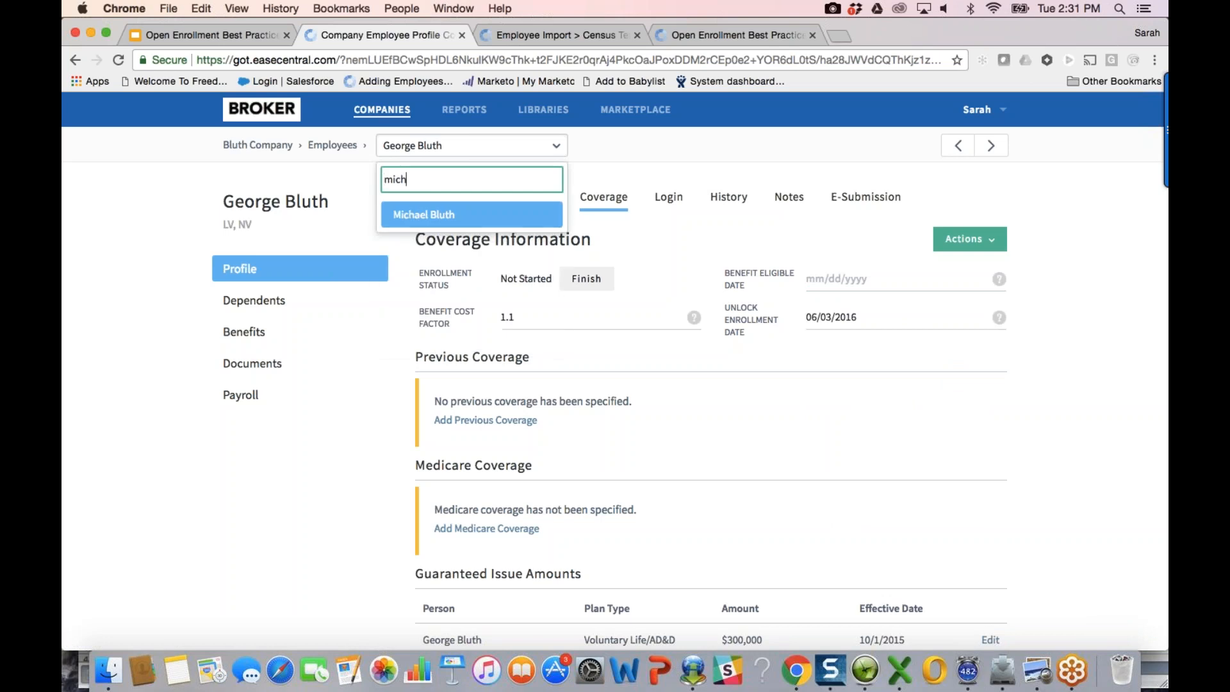
pyautogui.press('Return')
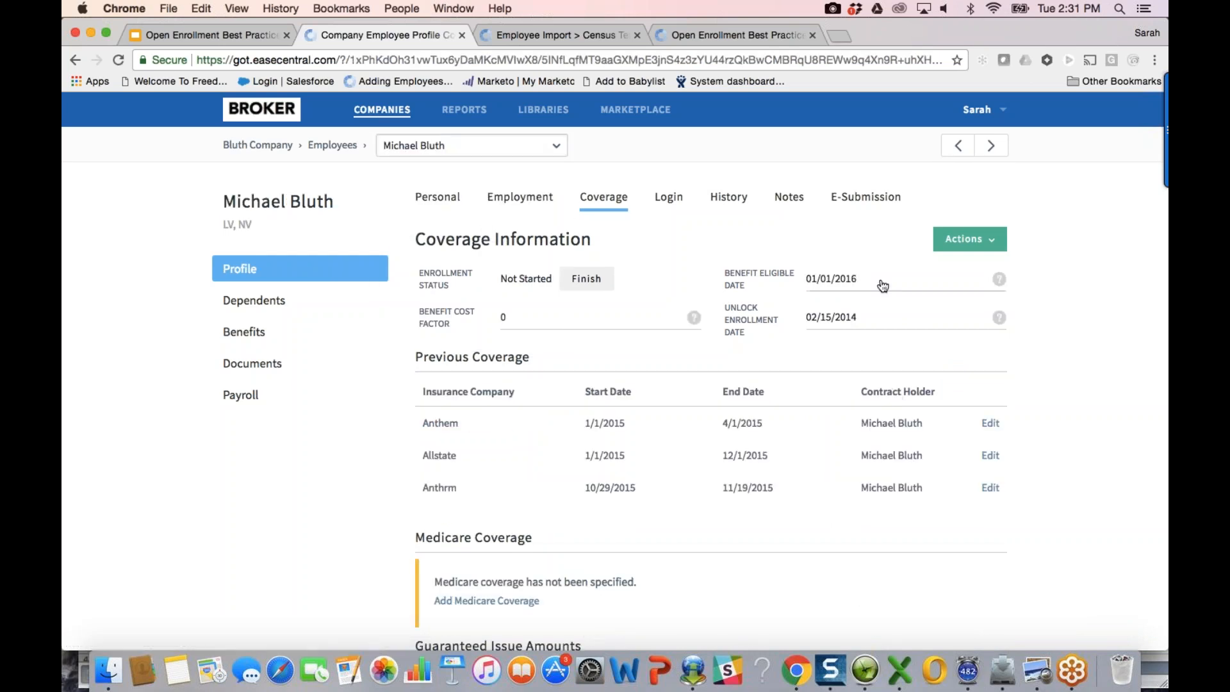
pyautogui.click(881, 282)
pyautogui.press('BackSpace')
pyautogui.click(807, 263)
pyautogui.click(899, 670)
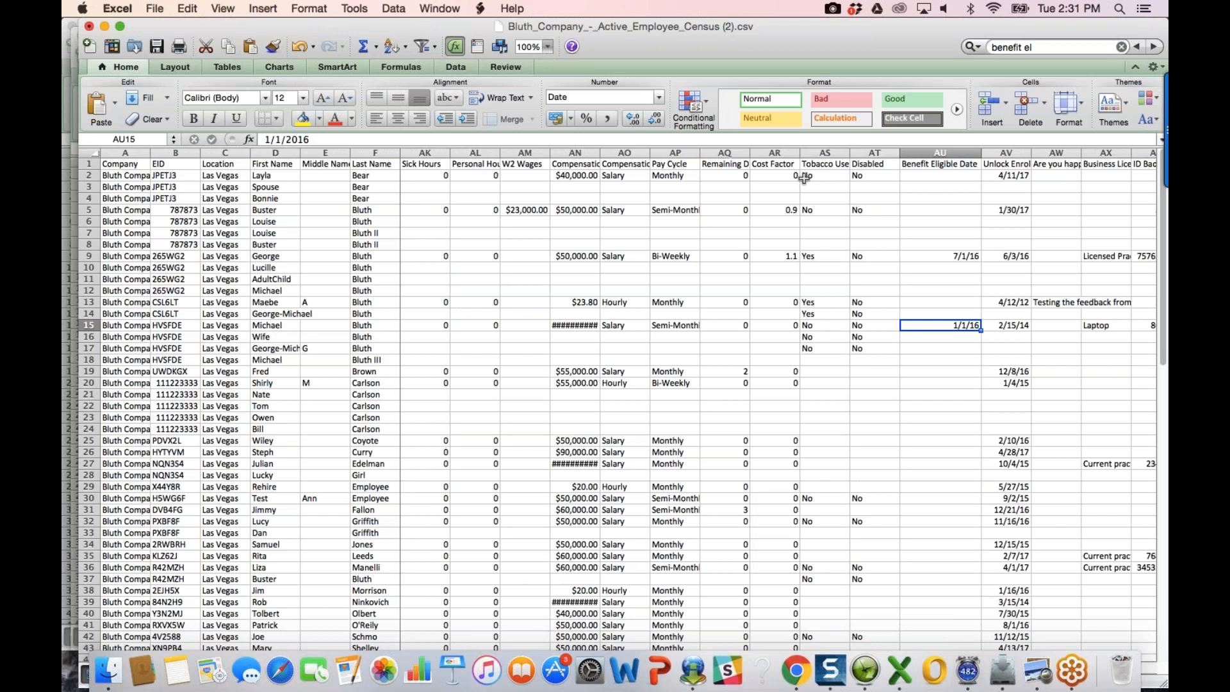
# Step: Autofit column AQ to show the full Remaining Deduction Periods header and check AQ19
pyautogui.doubleClick(750, 153)
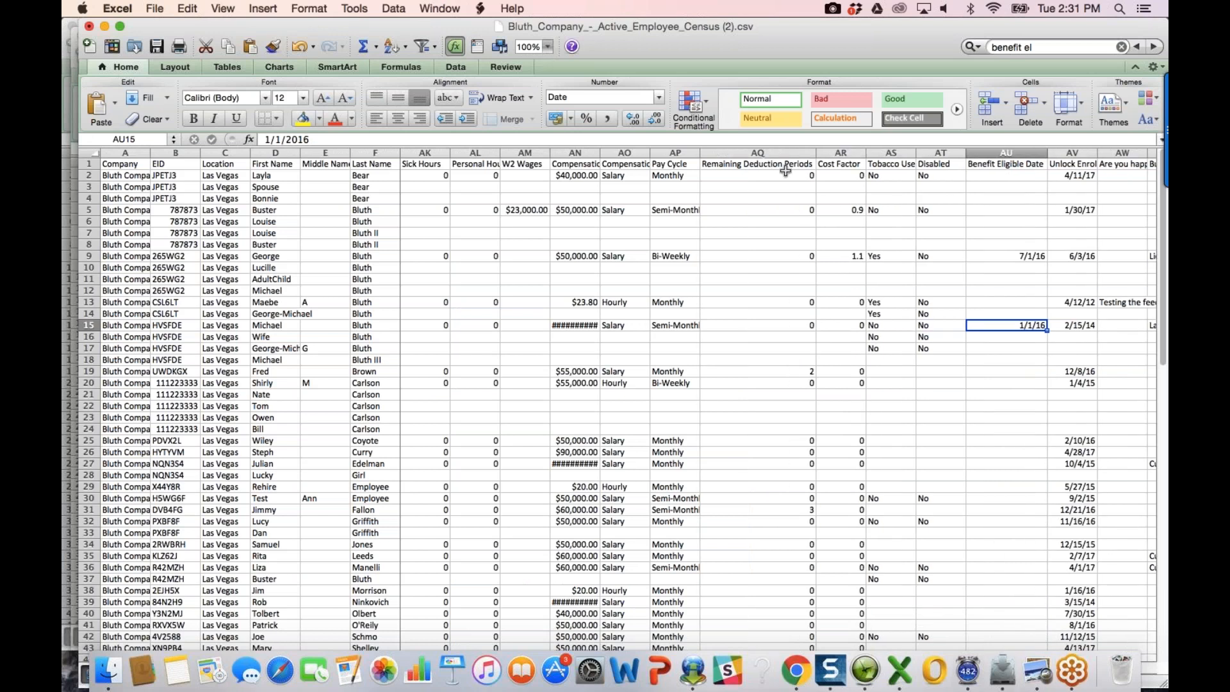
pyautogui.click(806, 372)
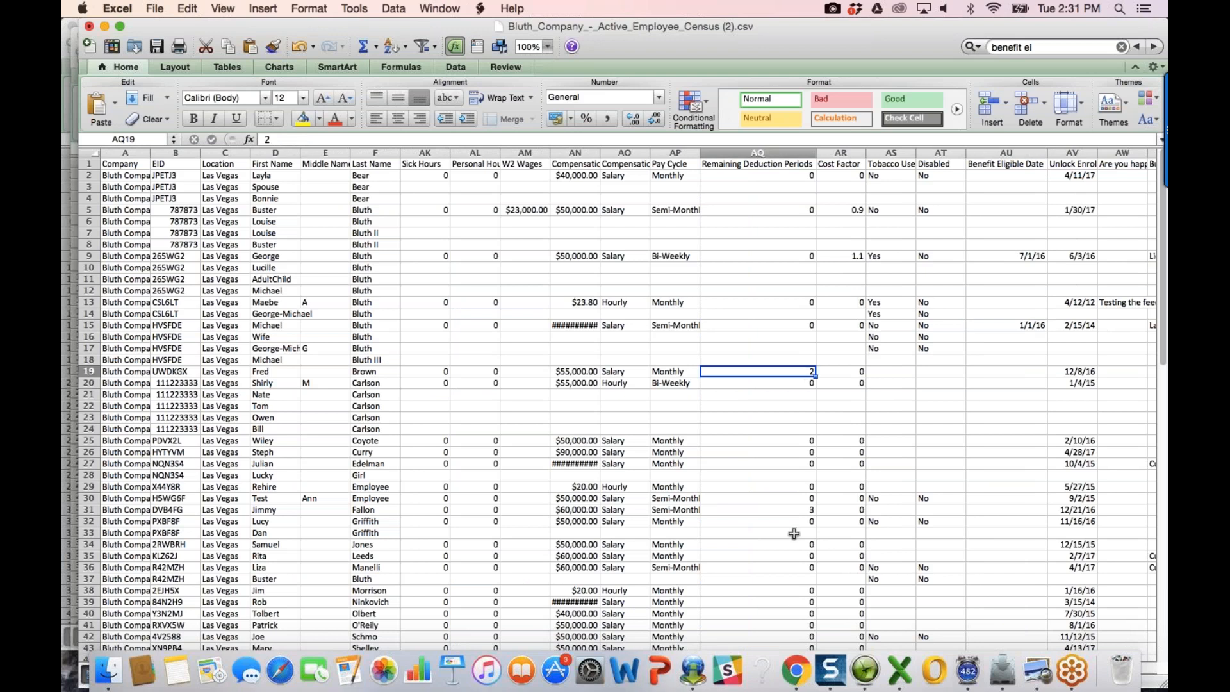
pyautogui.scroll(-5, 794, 534)
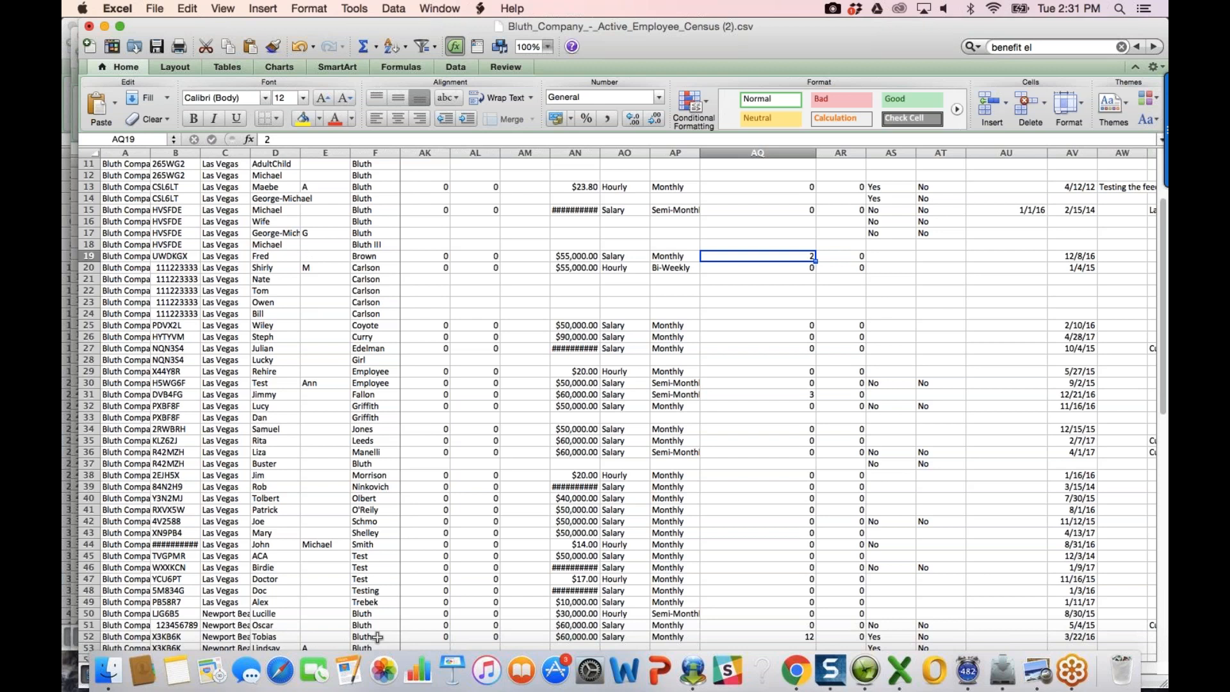
pyautogui.click(796, 670)
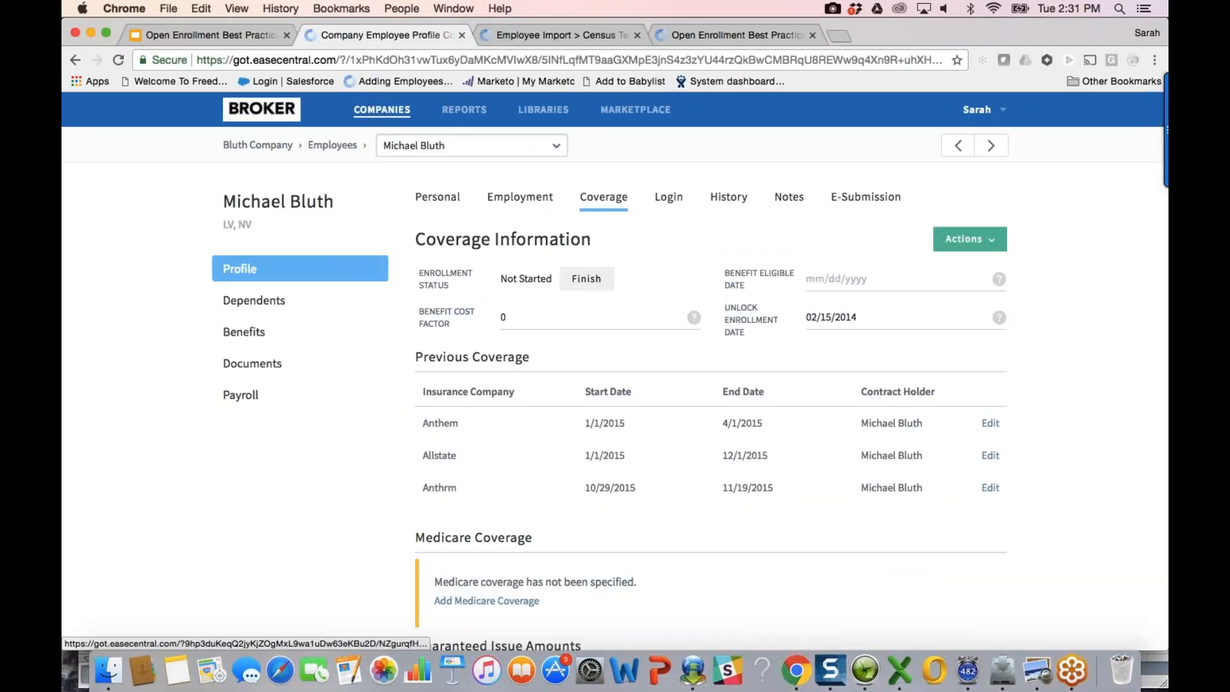
# Step: Clear the Remaining Deduction Periods values 2 and 12 from two employees' Employment tabs
pyautogui.click(455, 142)
pyautogui.write('b')
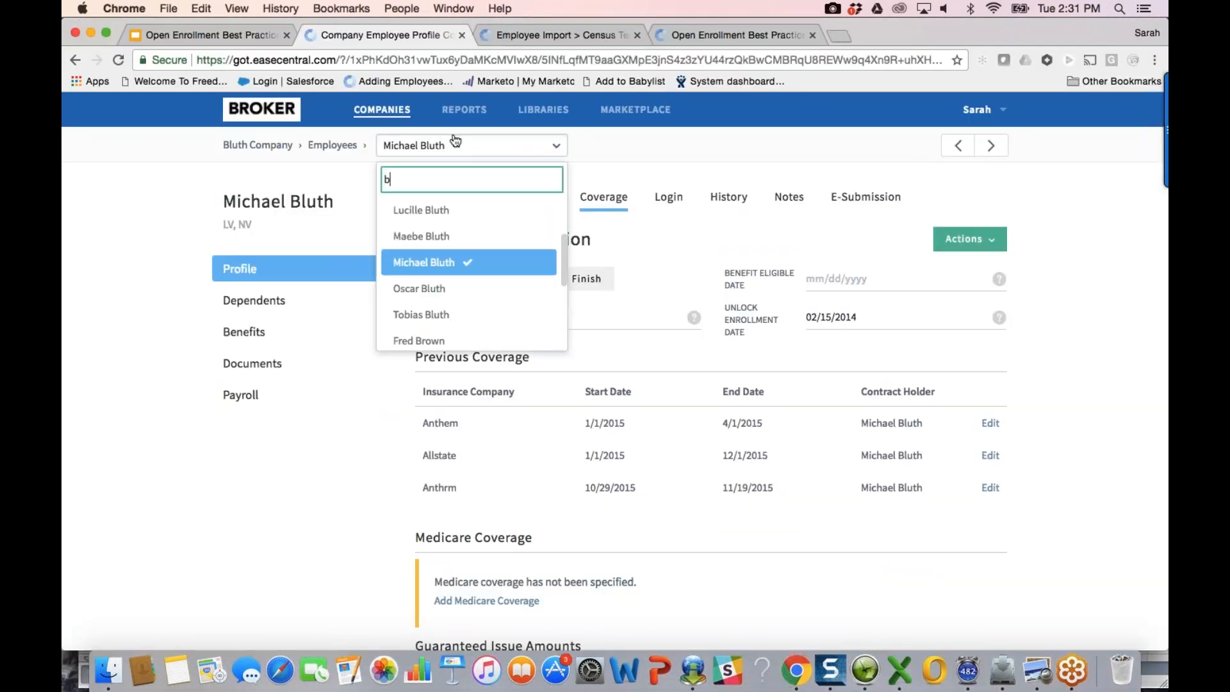
pyautogui.write('rown')
pyautogui.click(460, 216)
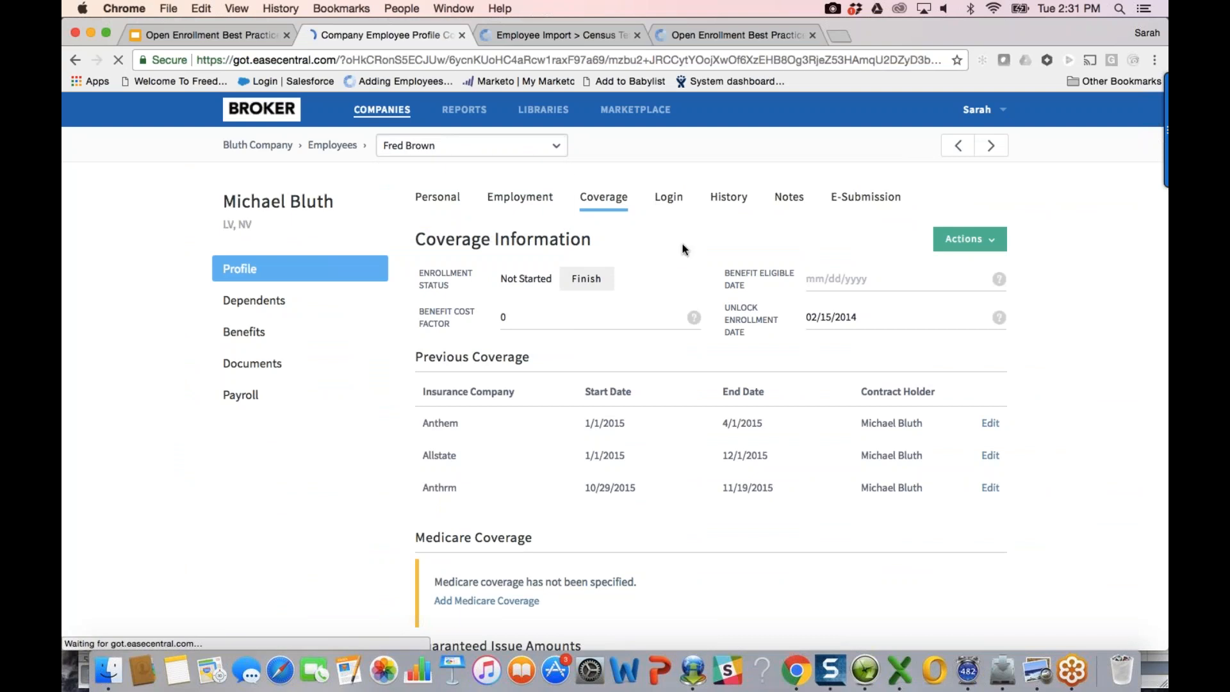
pyautogui.click(519, 197)
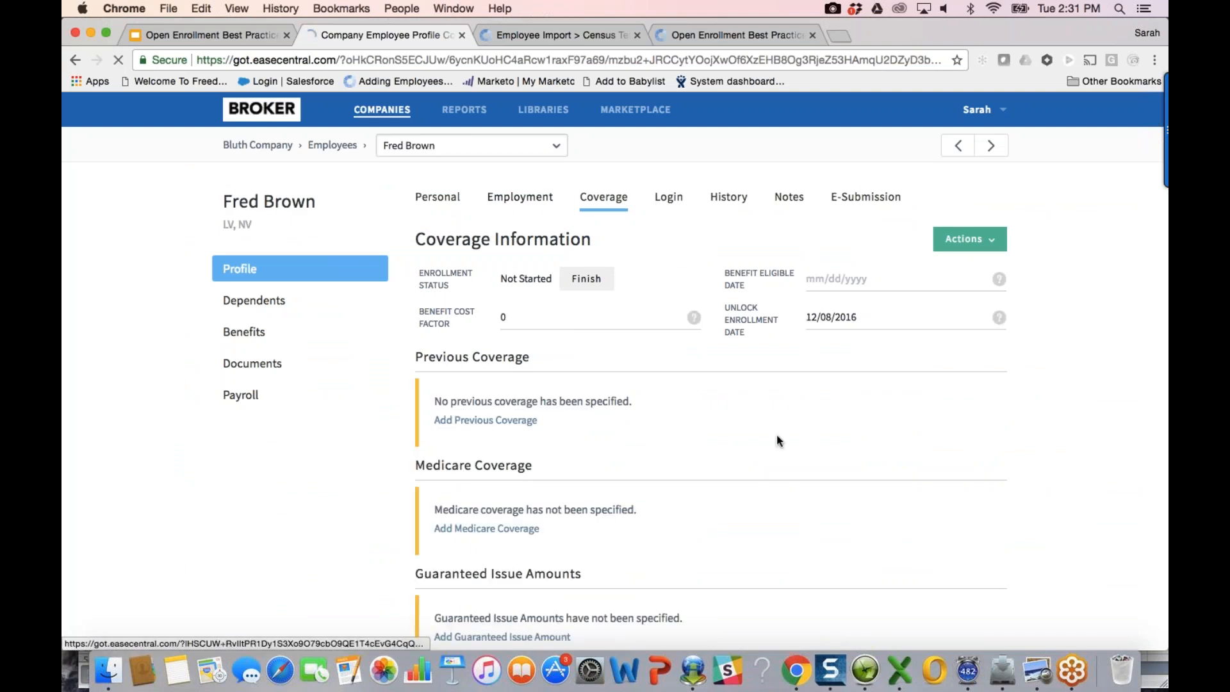
pyautogui.click(867, 471)
pyautogui.press('BackSpace')
pyautogui.click(494, 146)
pyautogui.write('tobi')
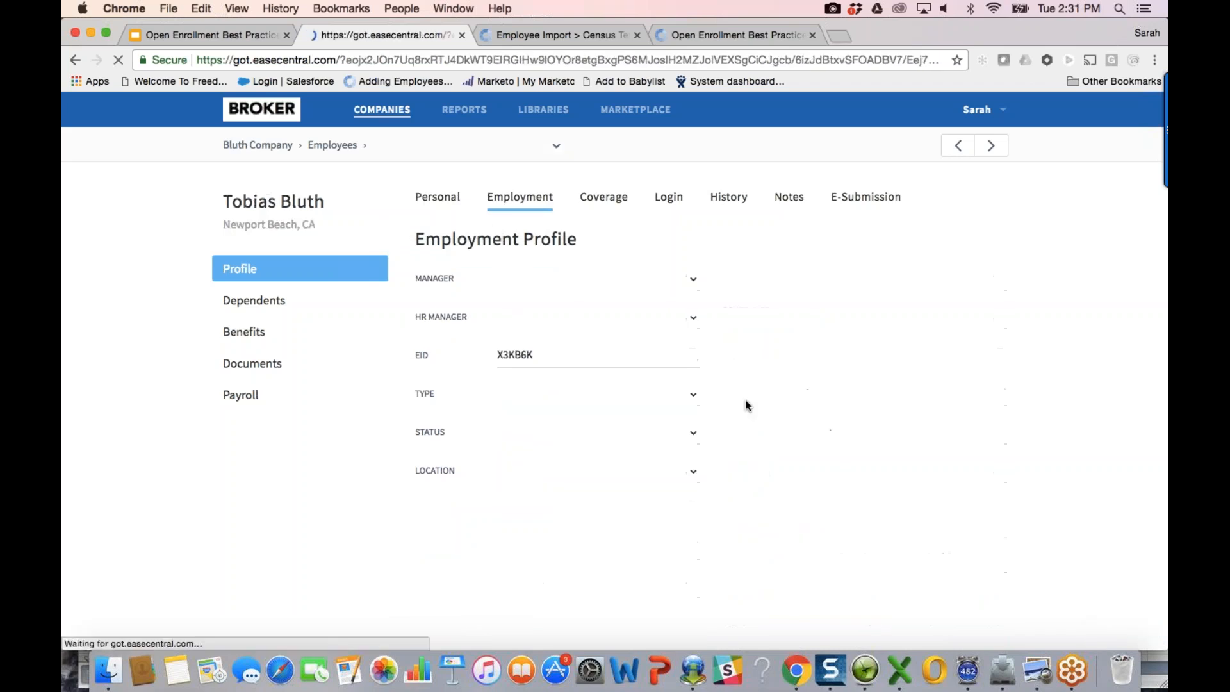
pyautogui.press('BackSpace')
pyautogui.press('BackSpace')
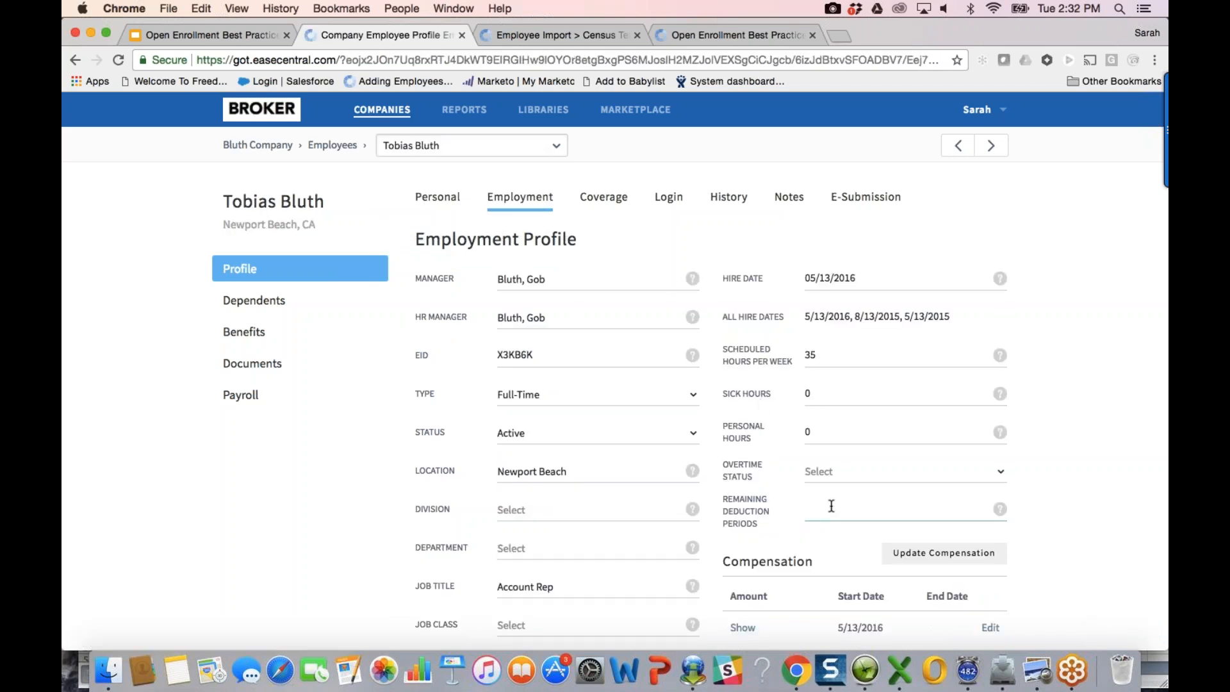
pyautogui.click(1064, 489)
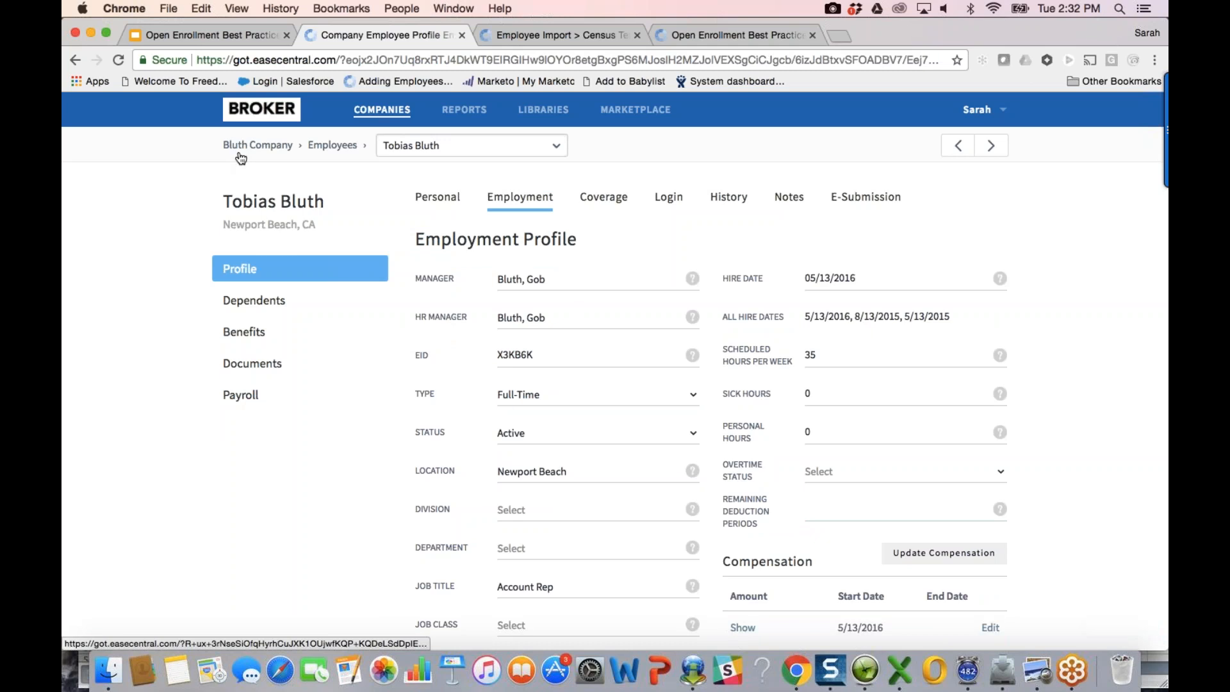
# Step: Review Bluth Company's Bi-Weekly pay schedule and its pay periods starting 12/27/2015–1/9/2016
pyautogui.click(261, 146)
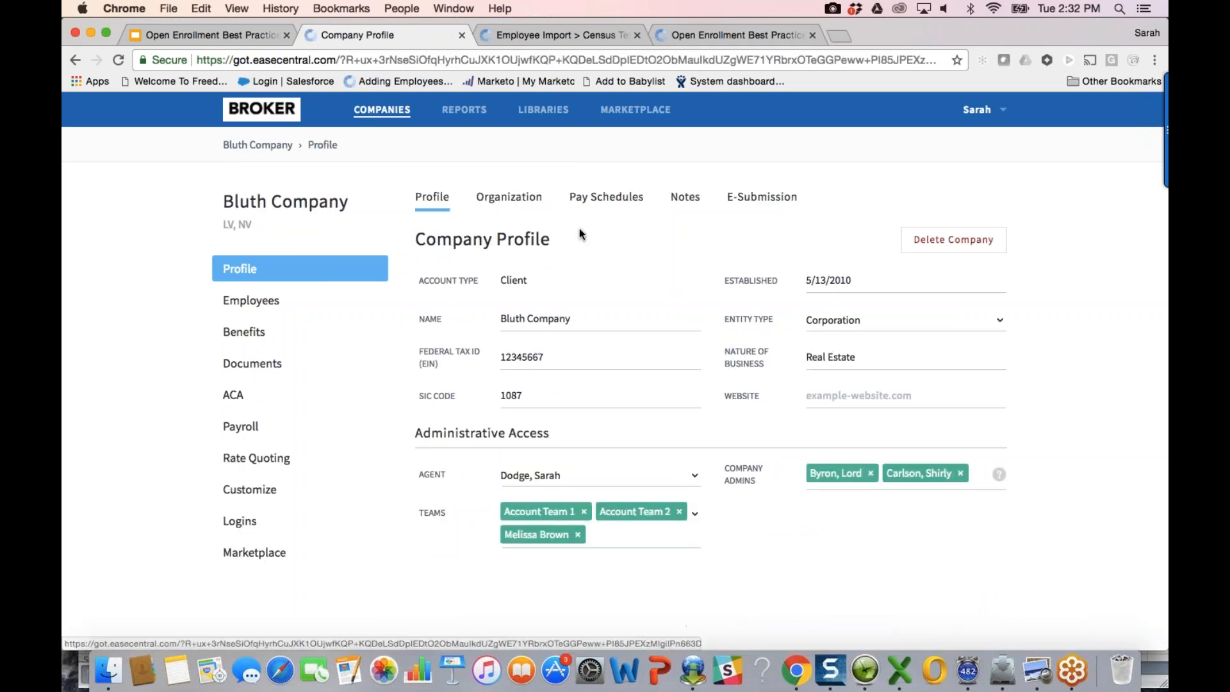
pyautogui.click(602, 197)
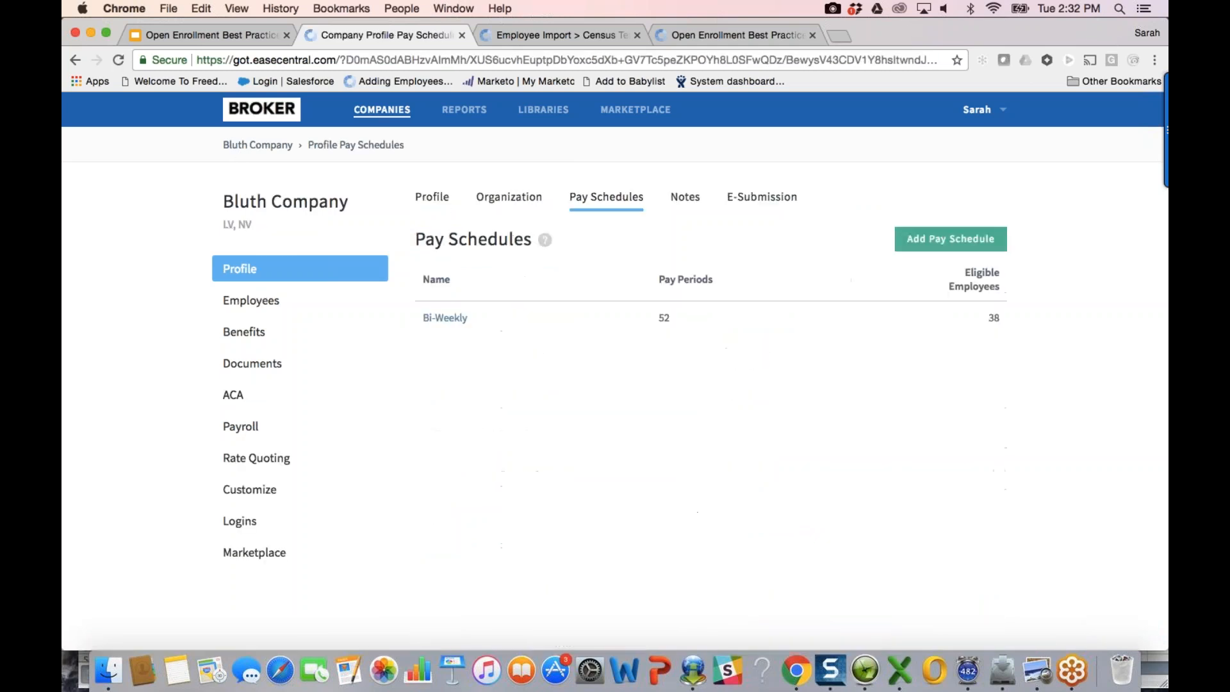
pyautogui.click(446, 317)
pyautogui.scroll(-12, 714, 479)
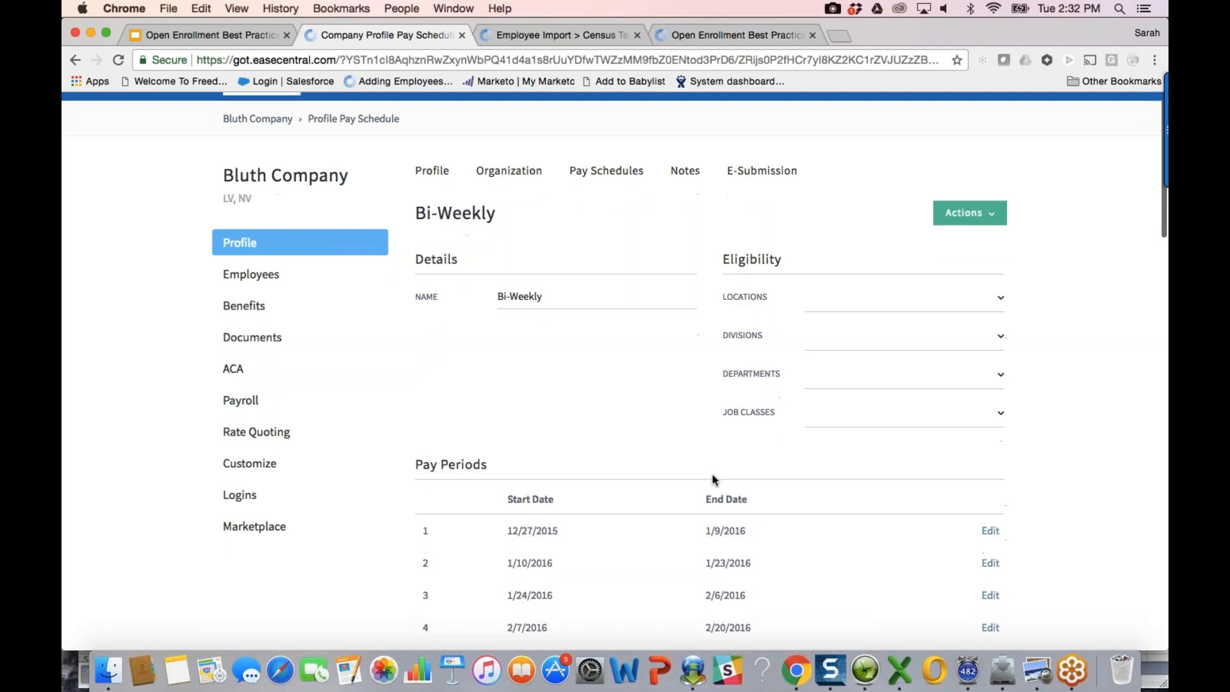
pyautogui.scroll(-12, 715, 479)
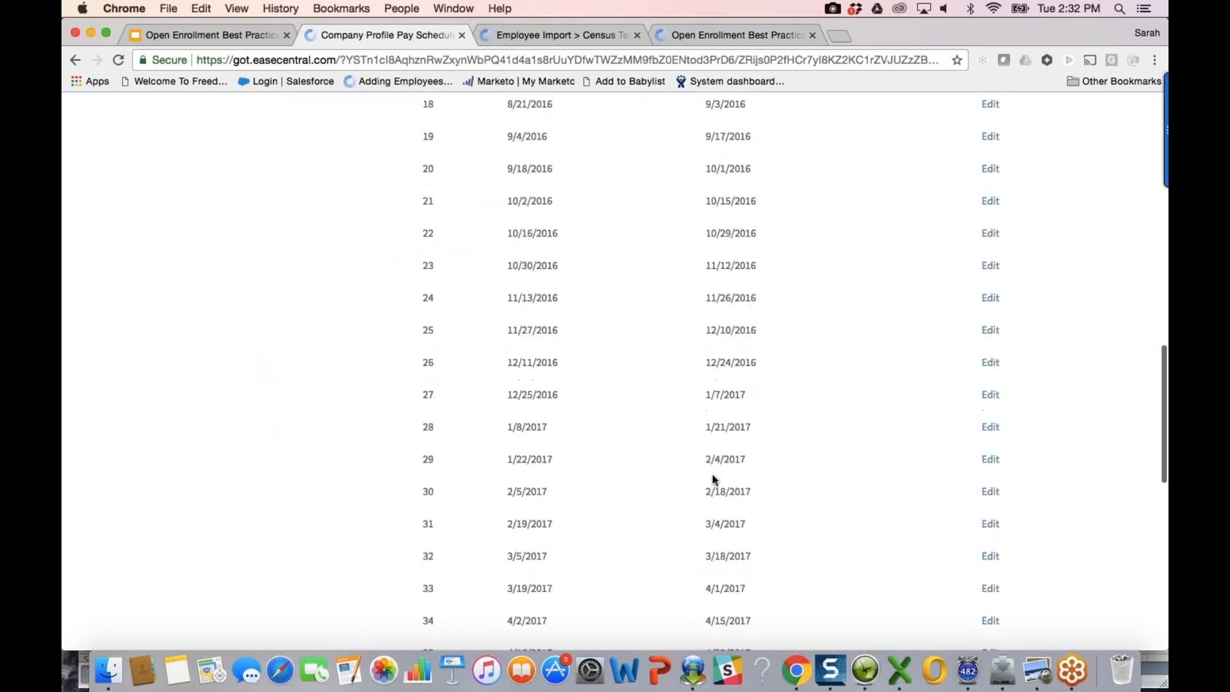
pyautogui.scroll(-3, 715, 479)
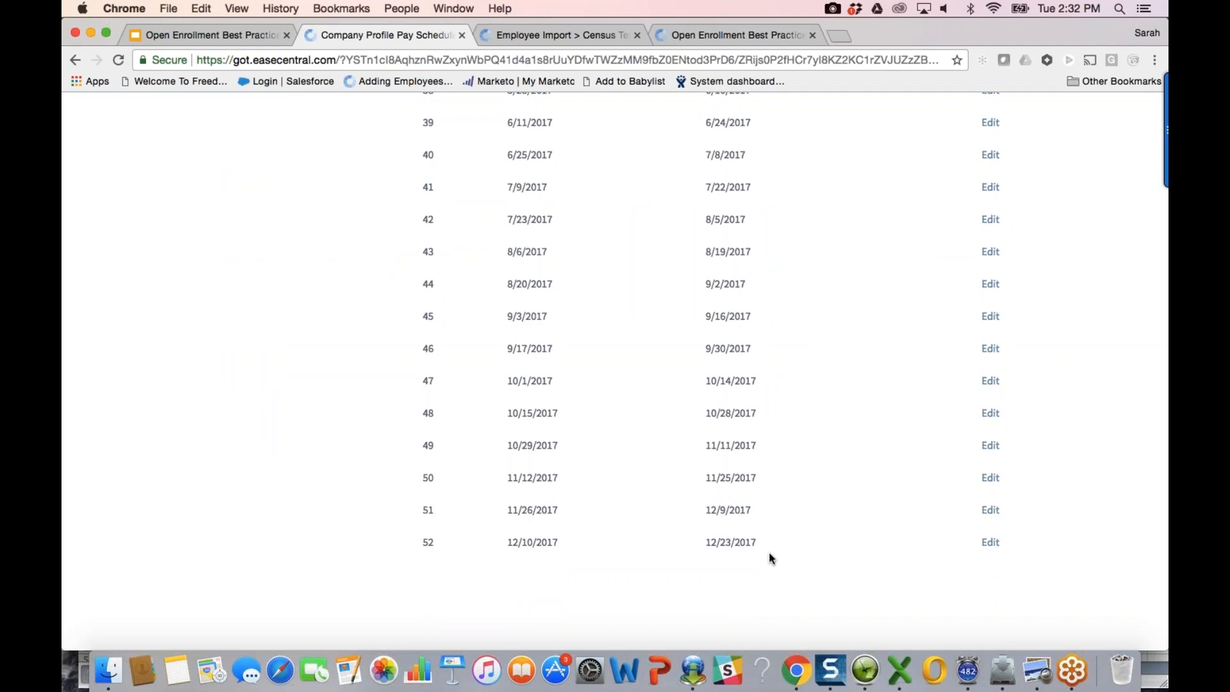
pyautogui.scroll(2, 785, 416)
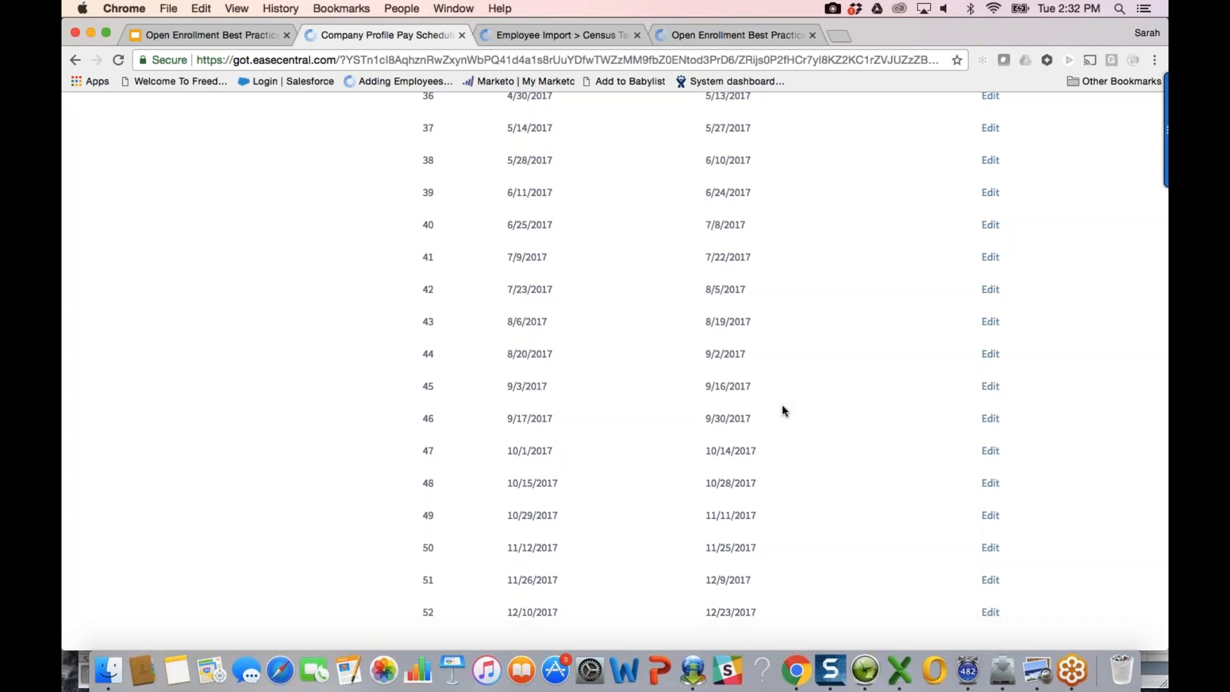
pyautogui.scroll(1, 784, 412)
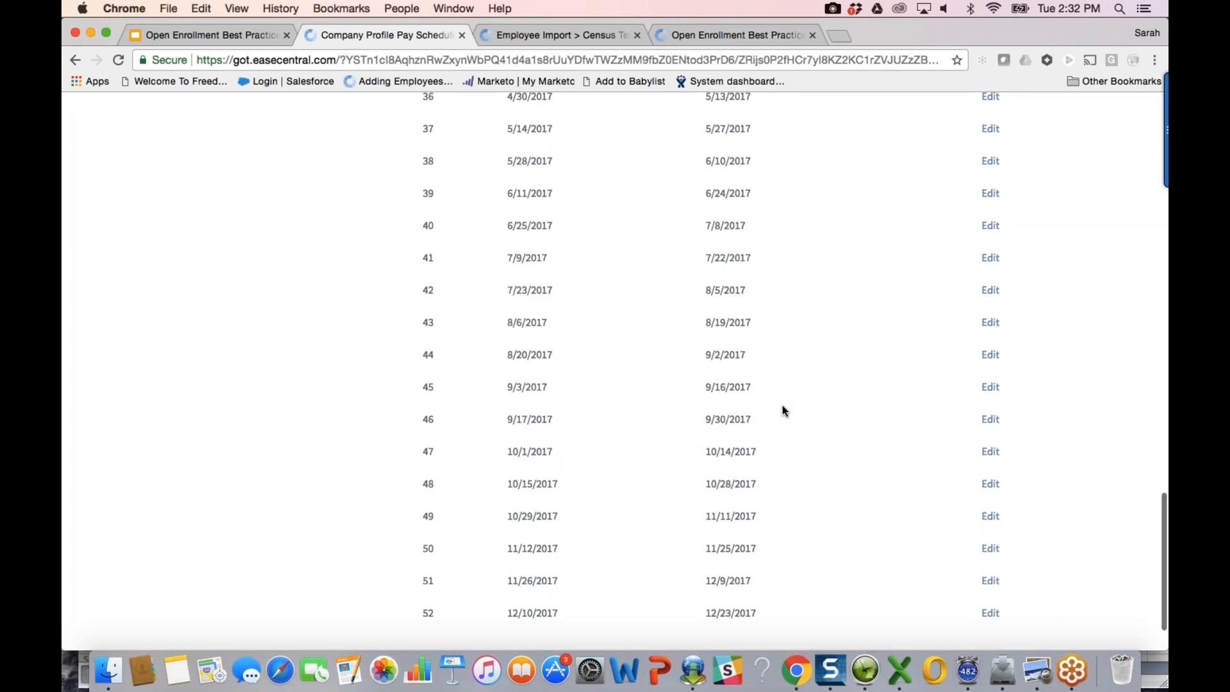
pyautogui.scroll(5, 784, 412)
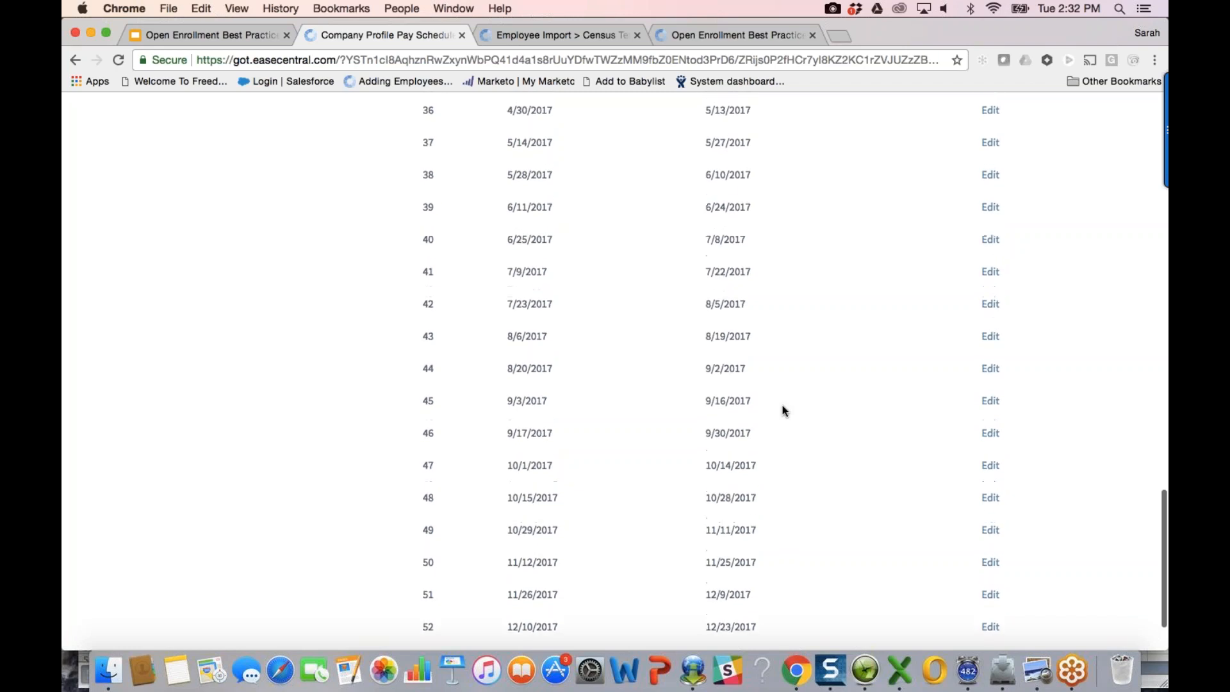
pyautogui.scroll(15, 784, 411)
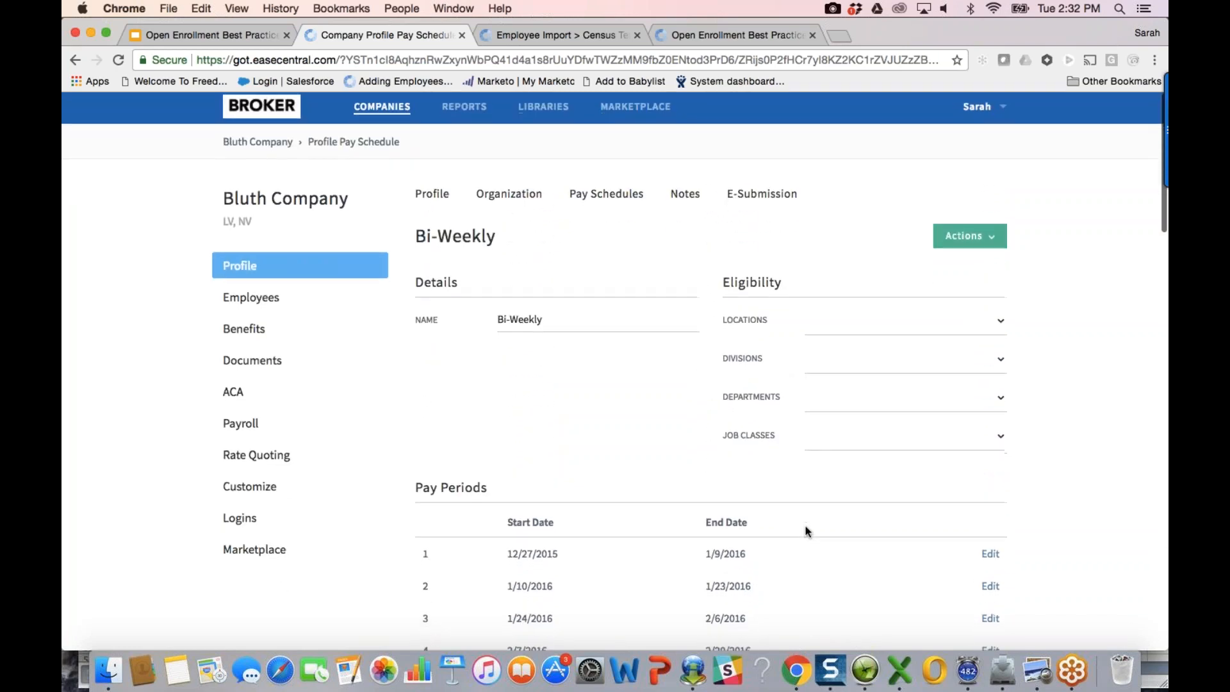
pyautogui.scroll(-1, 806, 531)
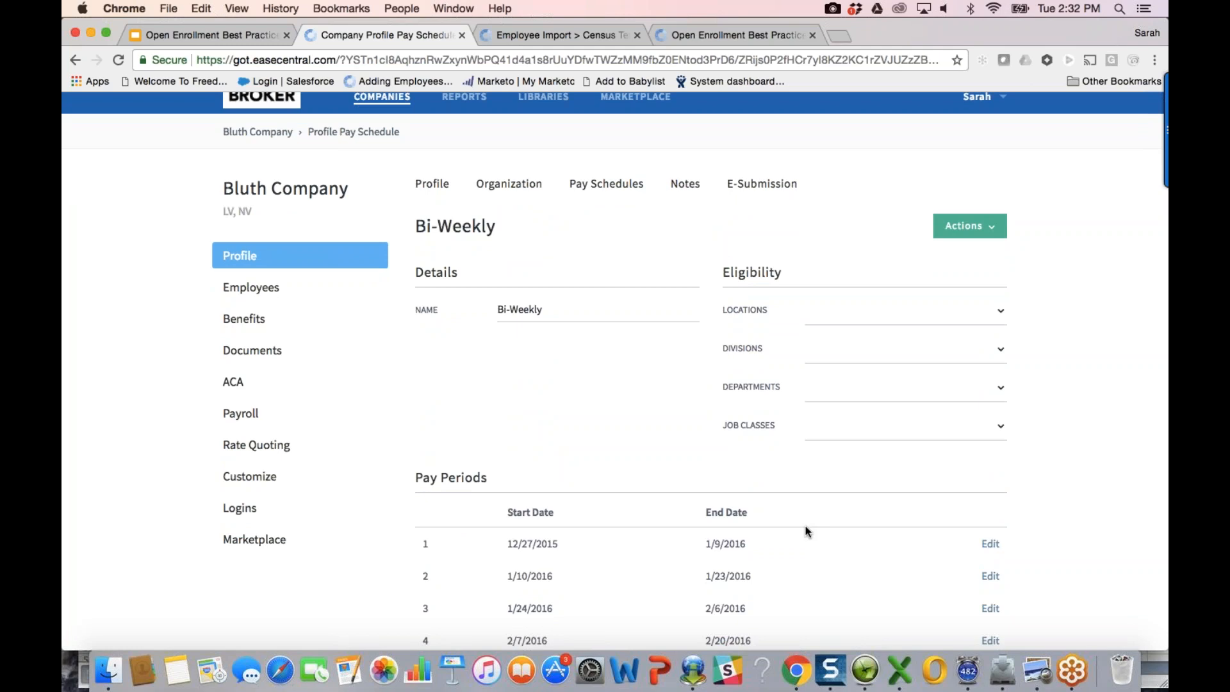
pyautogui.scroll(1, 806, 530)
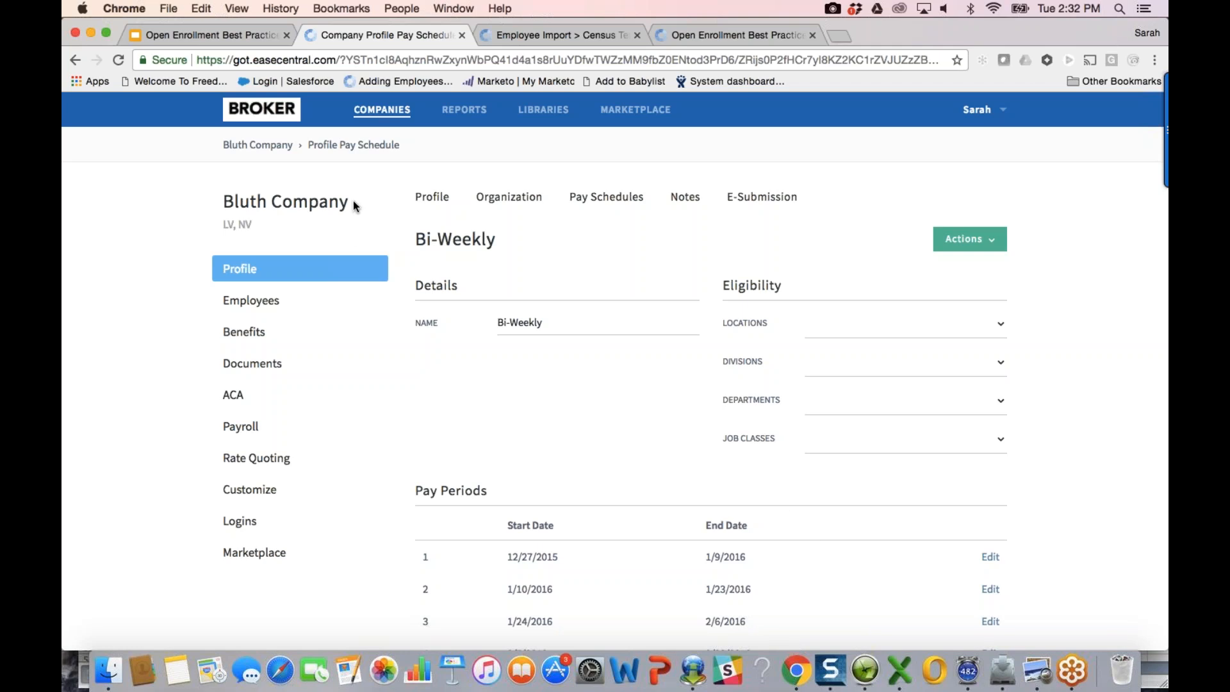
pyautogui.click(285, 331)
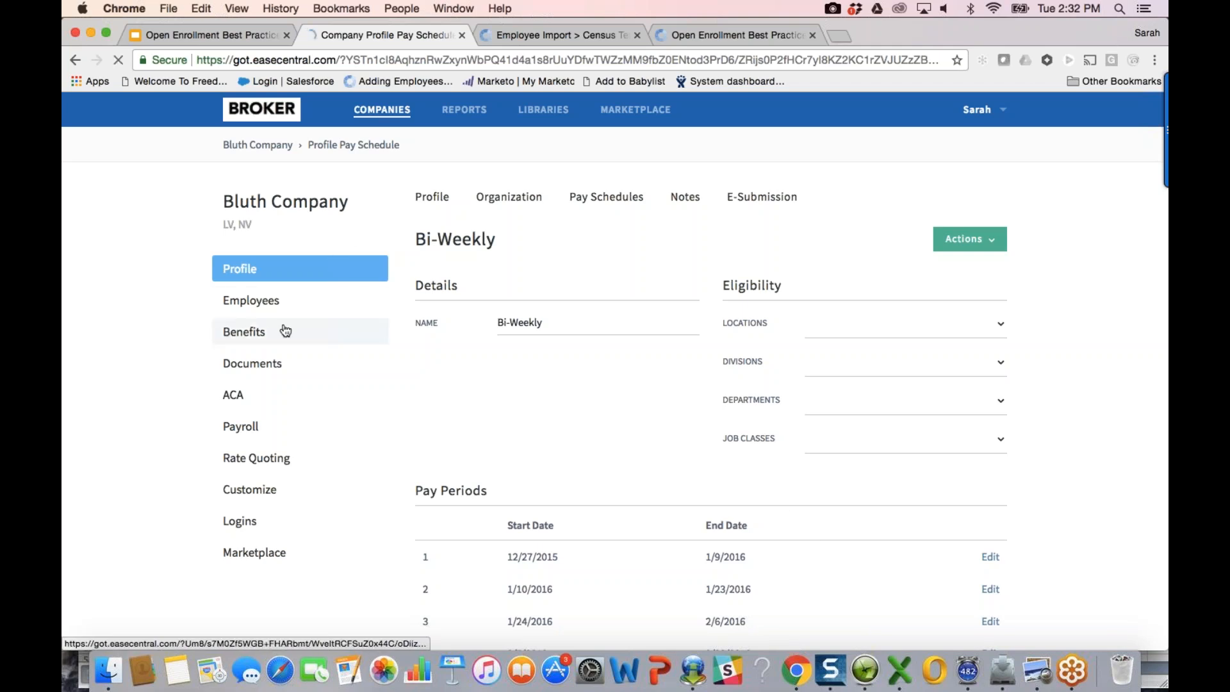
# Step: On Lock Enrollment Dates, toggle the lock icons so the first two employees are unlocked
pyautogui.click(681, 197)
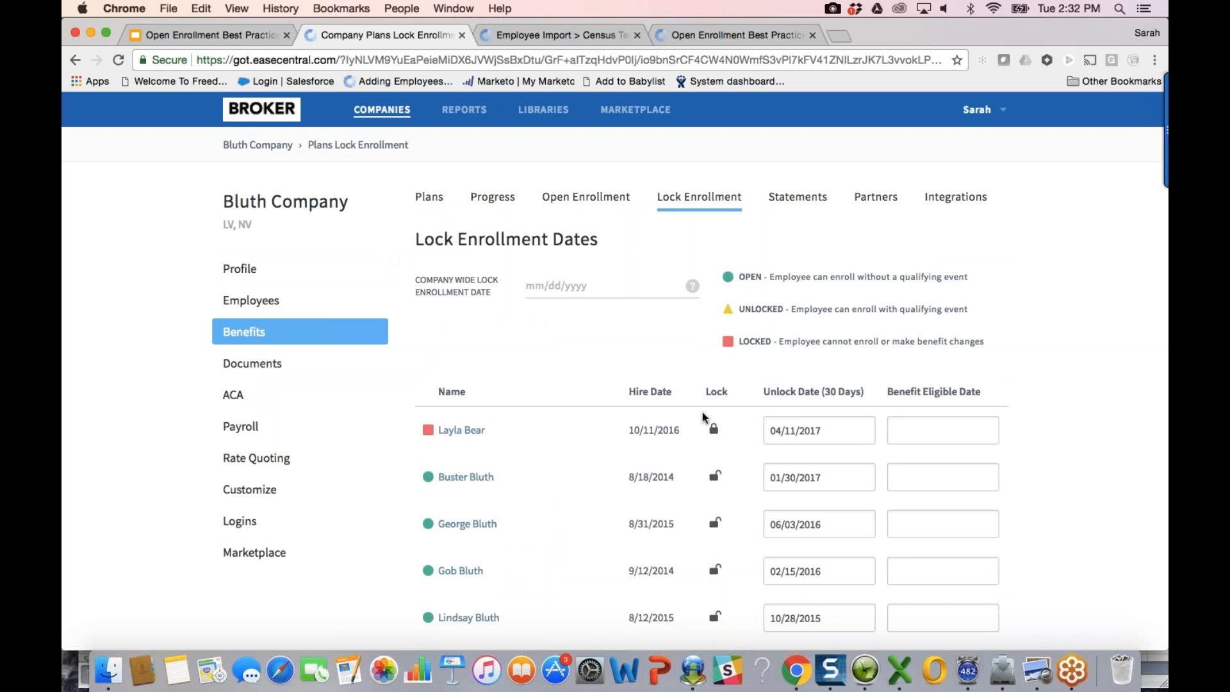
pyautogui.scroll(-1, 758, 548)
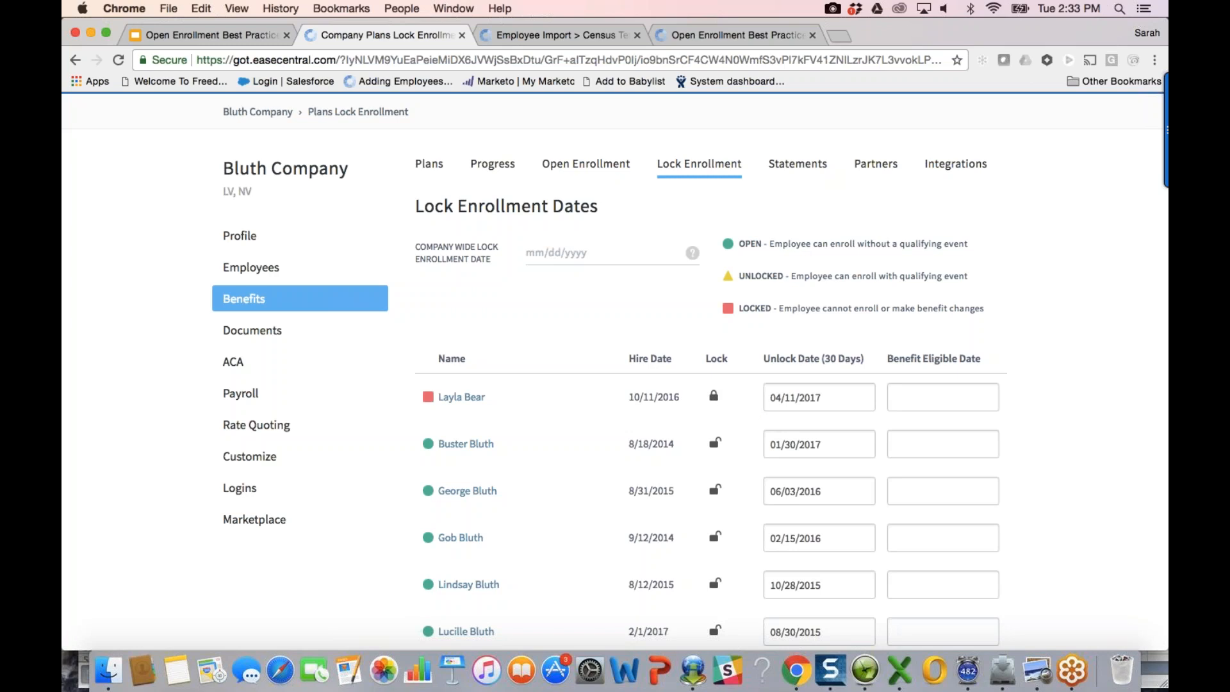
pyautogui.click(715, 444)
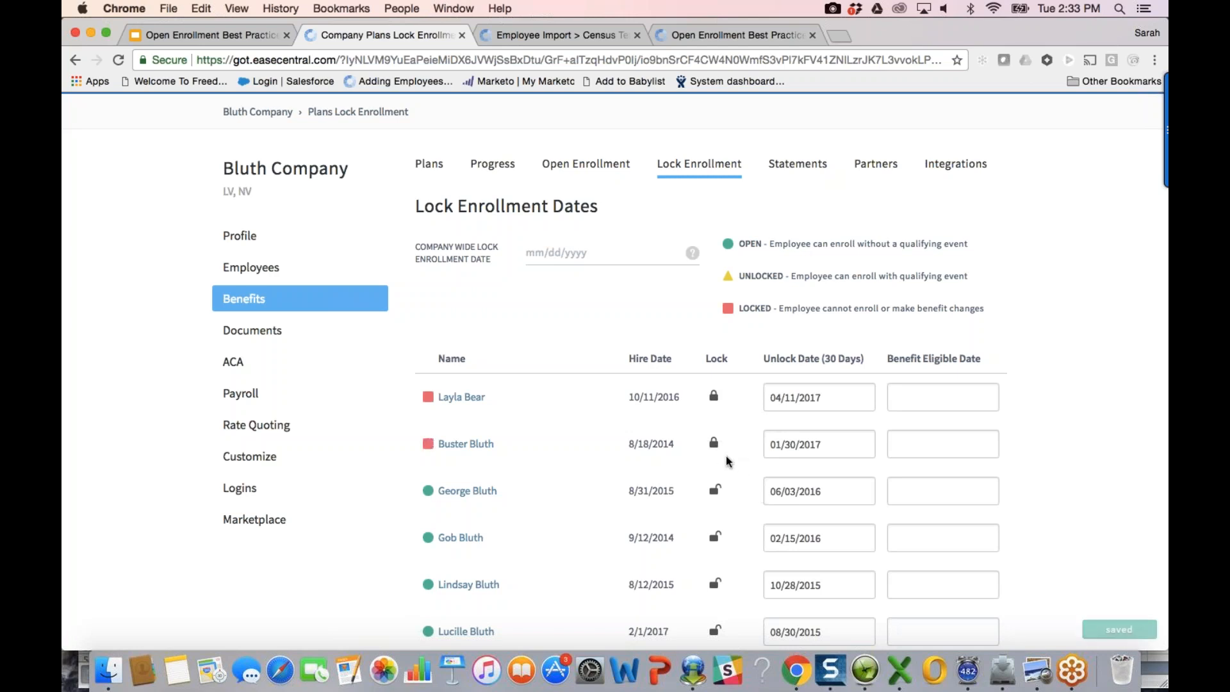
pyautogui.click(714, 395)
pyautogui.click(715, 443)
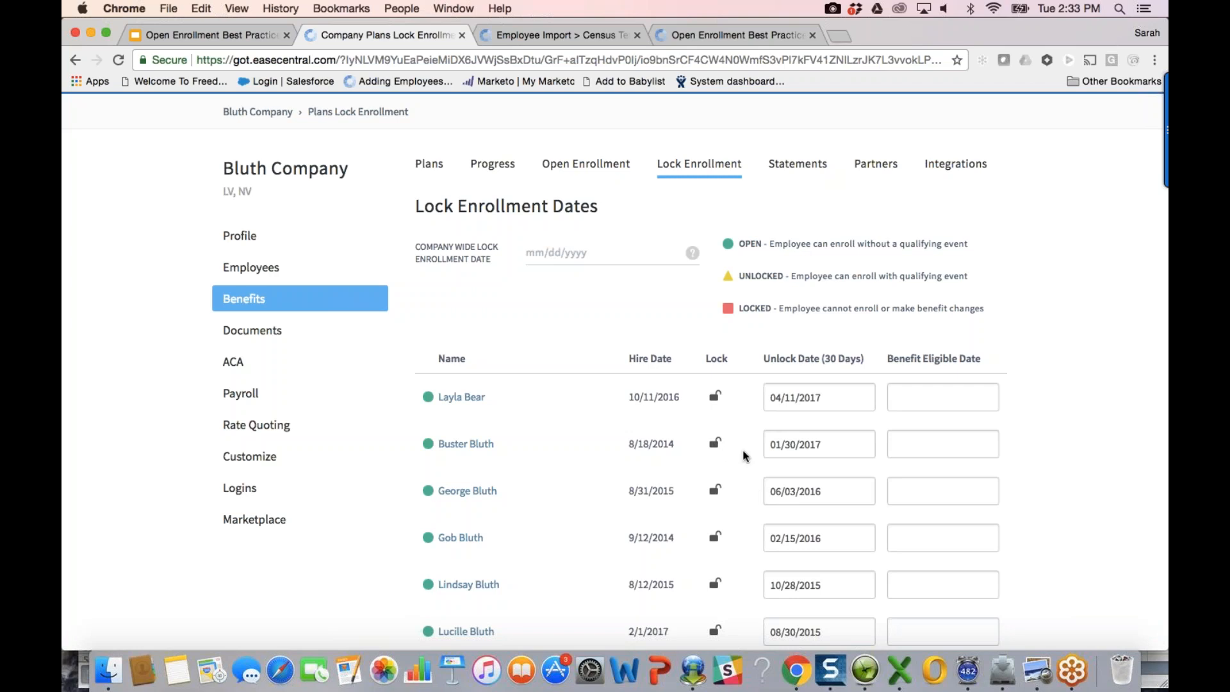
pyautogui.scroll(-20, 743, 456)
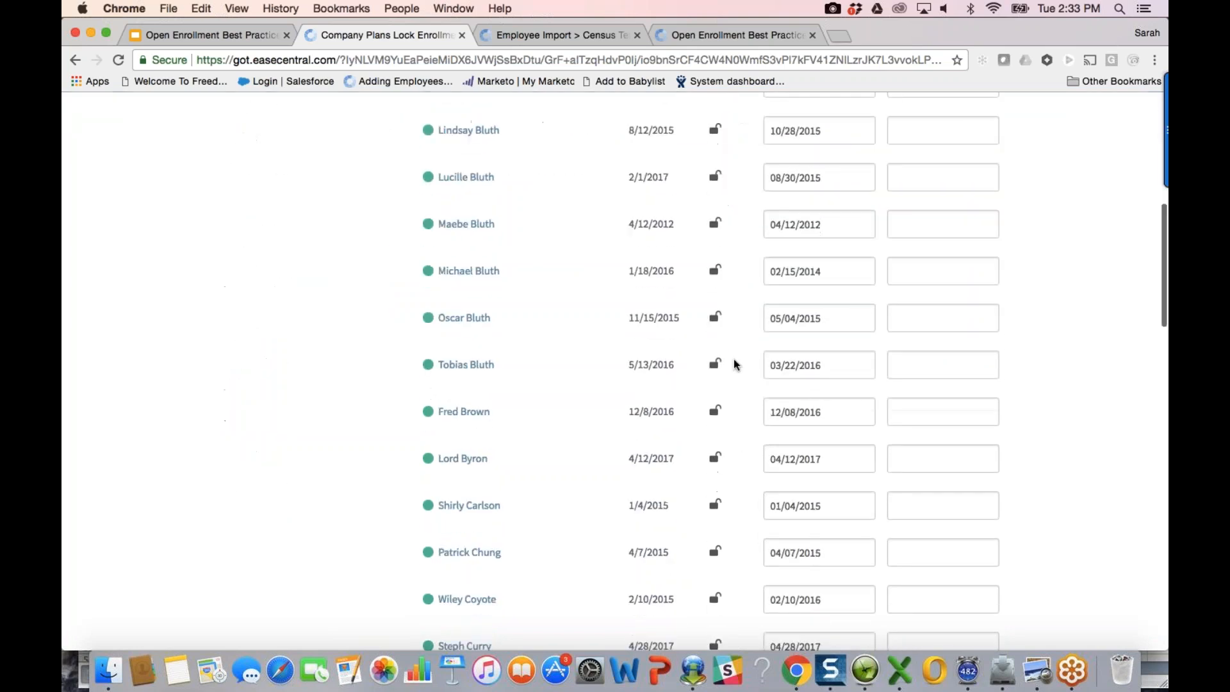
pyautogui.scroll(3, 734, 362)
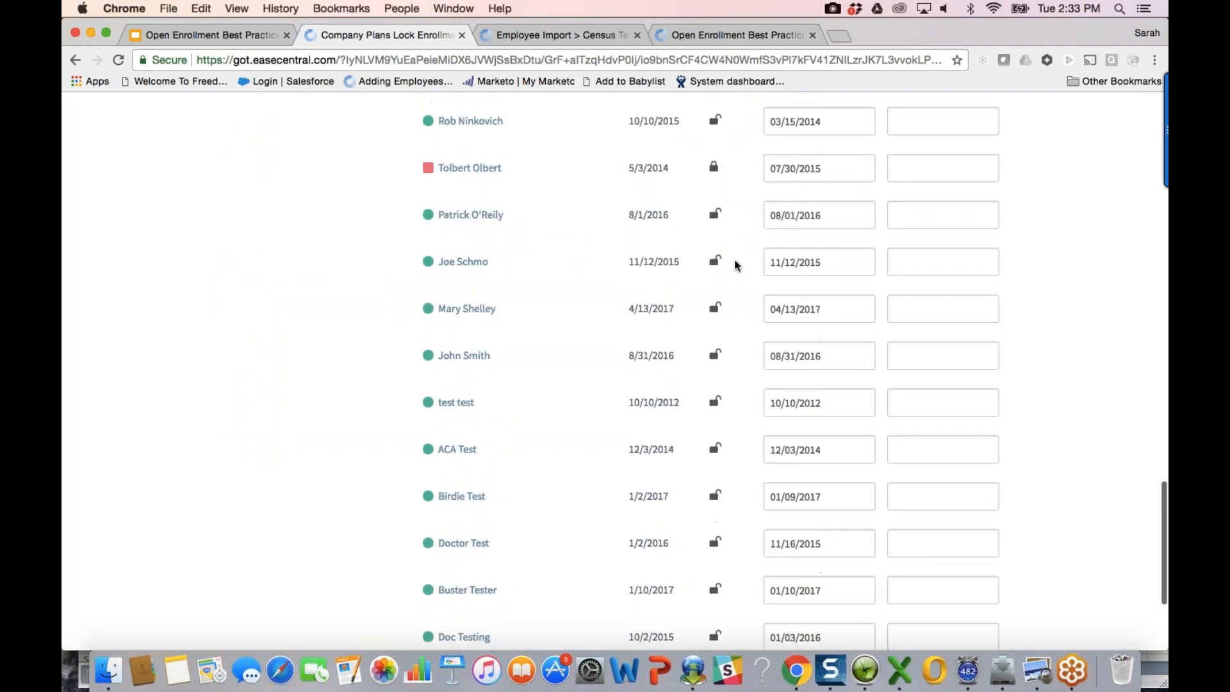
pyautogui.scroll(15, 724, 241)
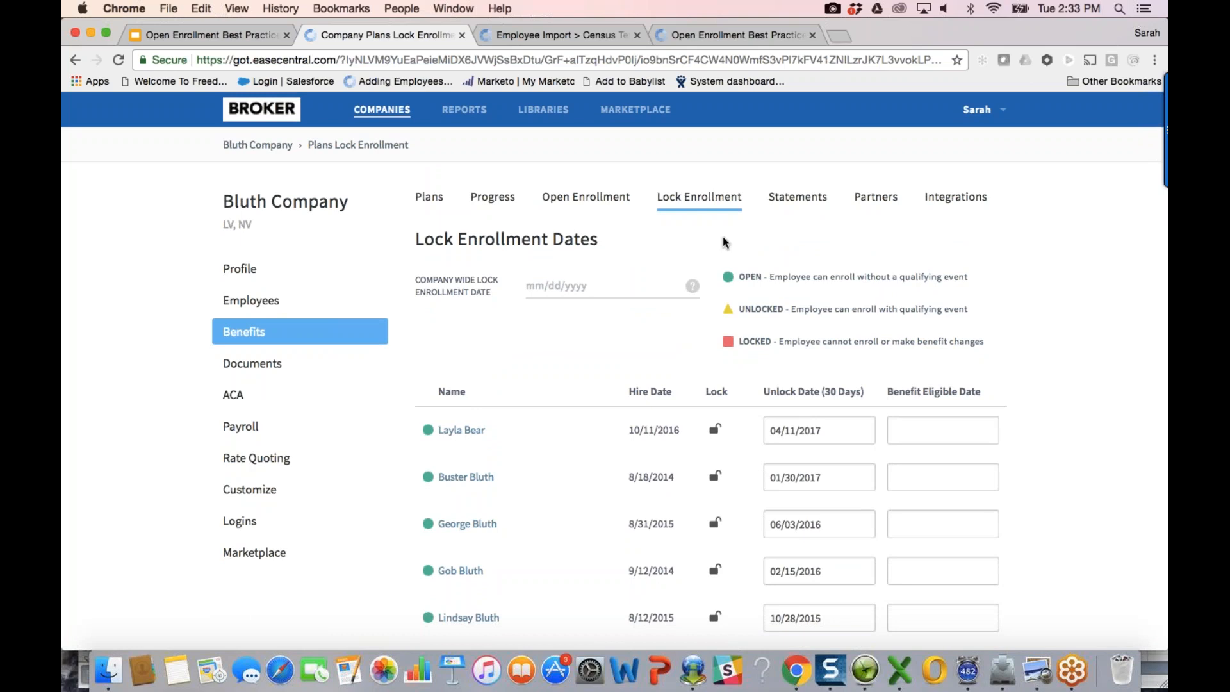
# Step: Review the first employee's employment details (Full-Time, Active, Las Vegas, Finance, hired 10/11/2016), then their benefit elections
pyautogui.click(289, 301)
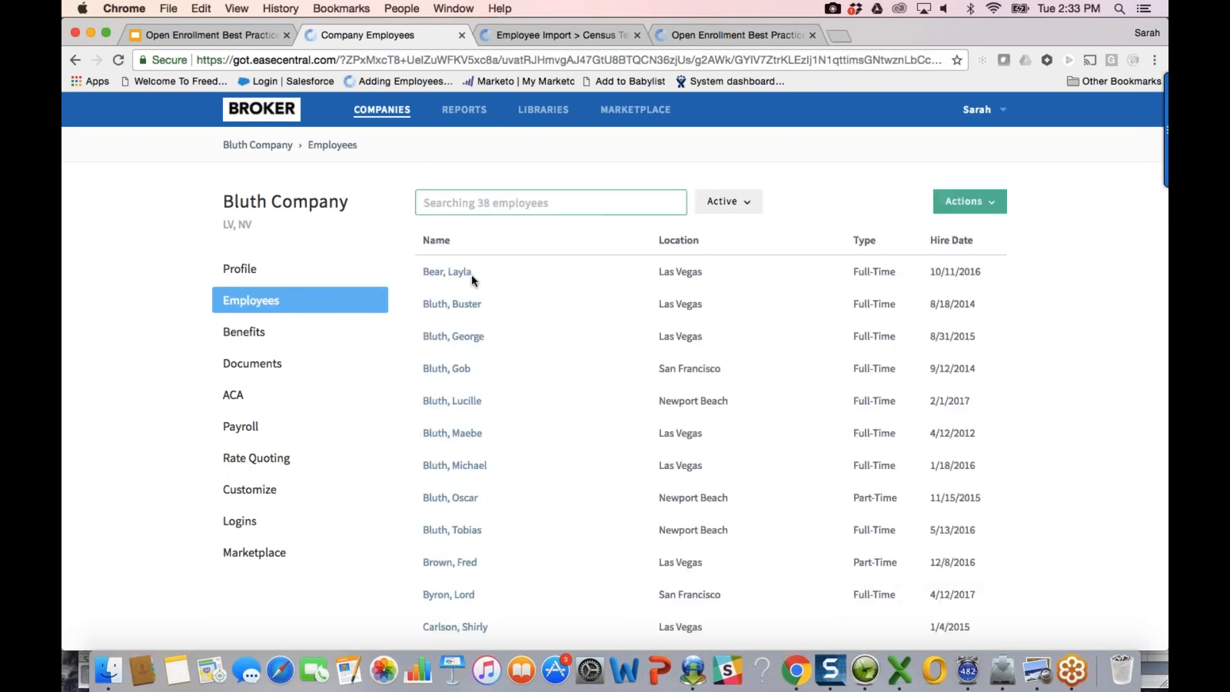
pyautogui.click(446, 272)
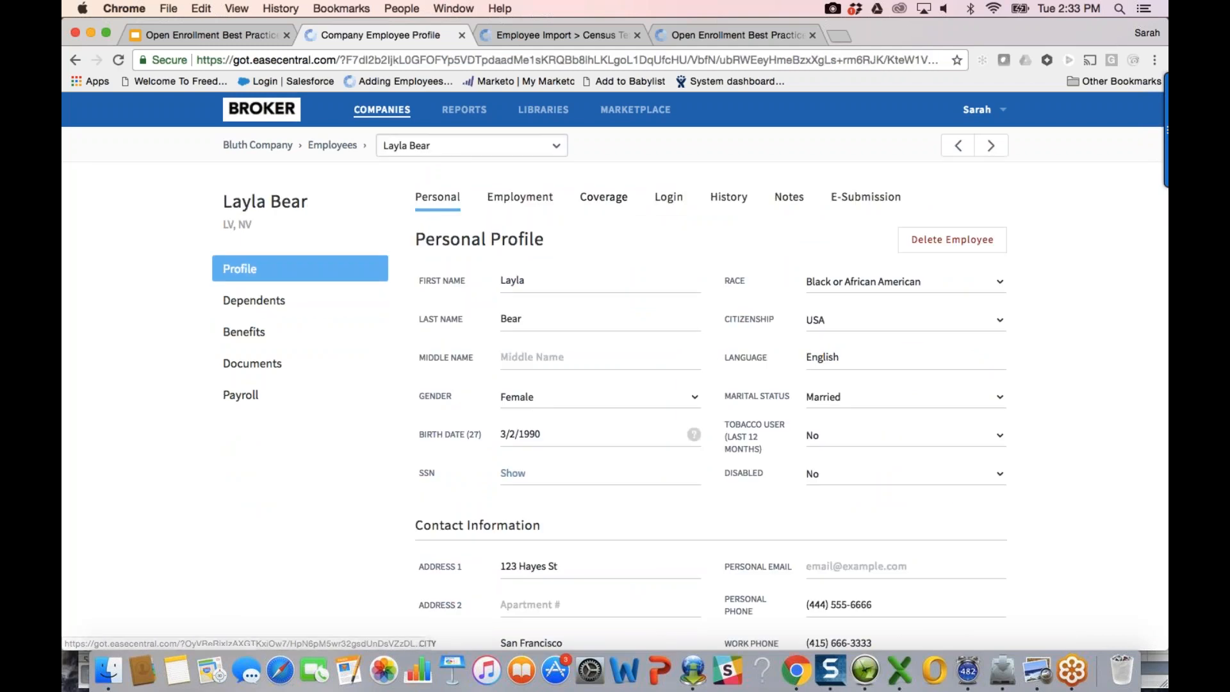
pyautogui.click(554, 151)
pyautogui.click(555, 152)
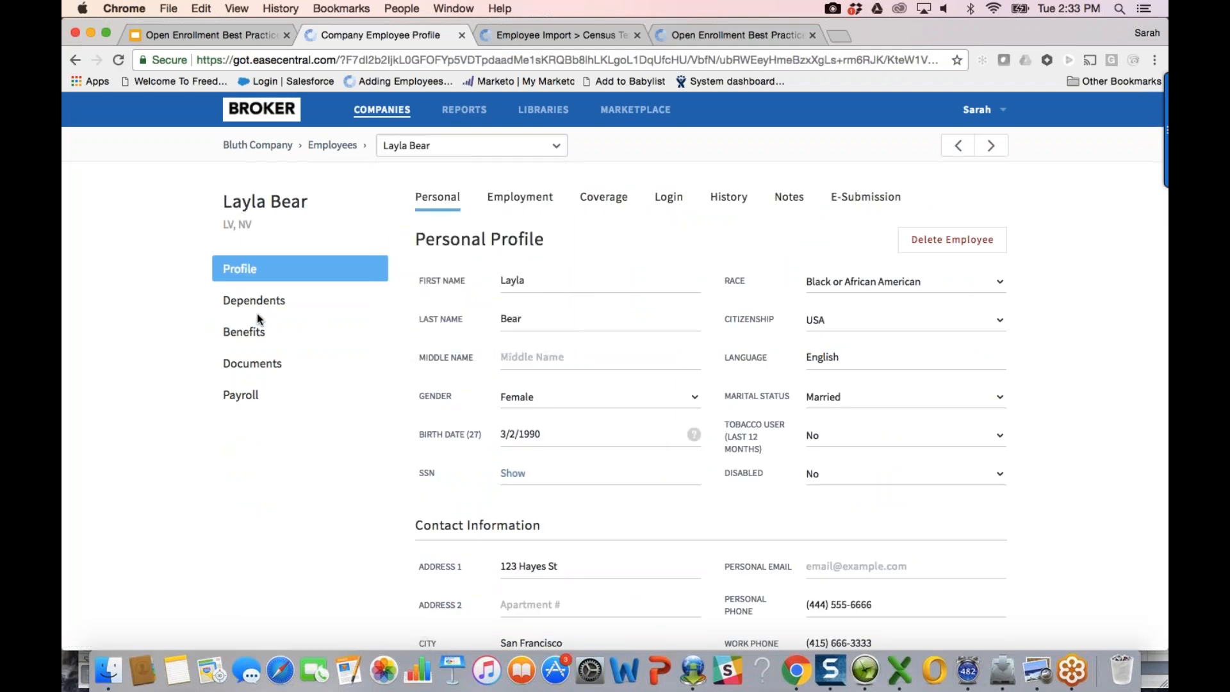
pyautogui.click(537, 190)
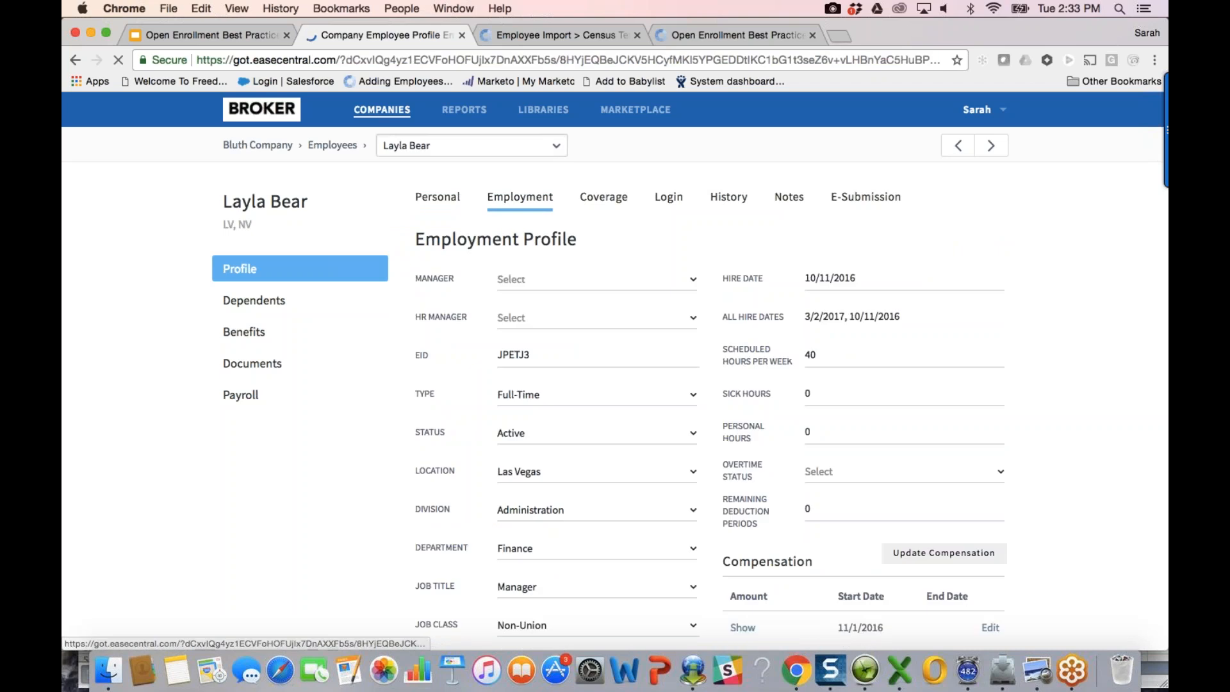
pyautogui.scroll(-2, 615, 369)
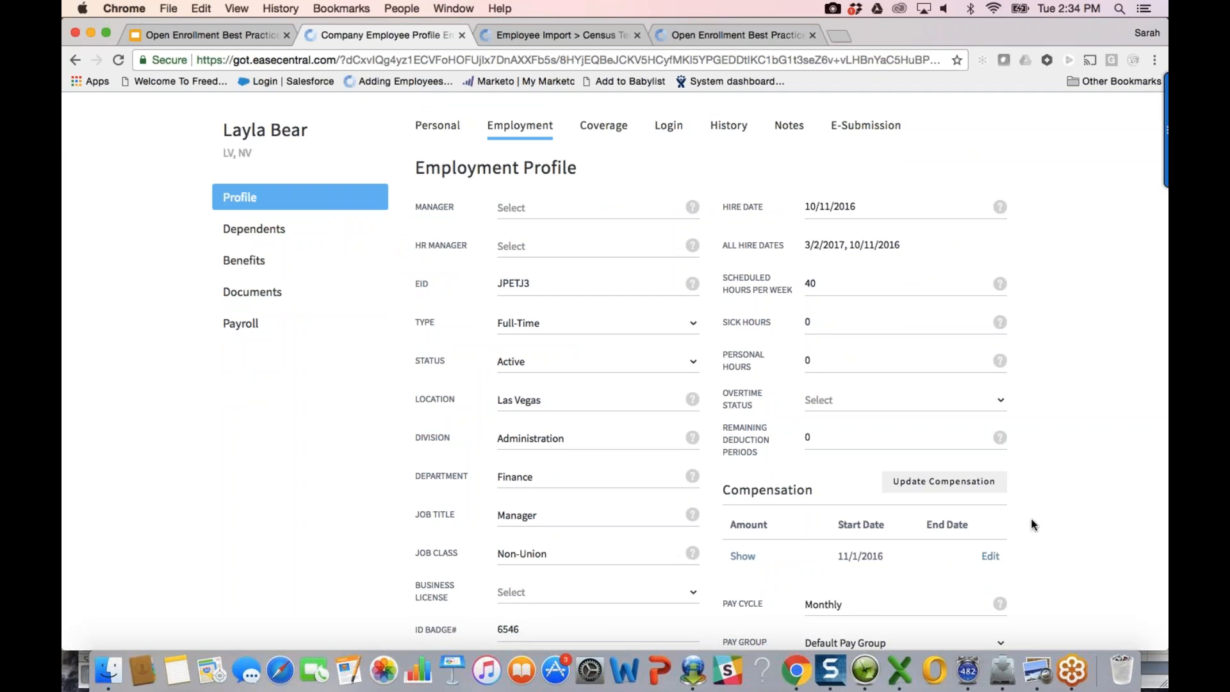
pyautogui.click(244, 261)
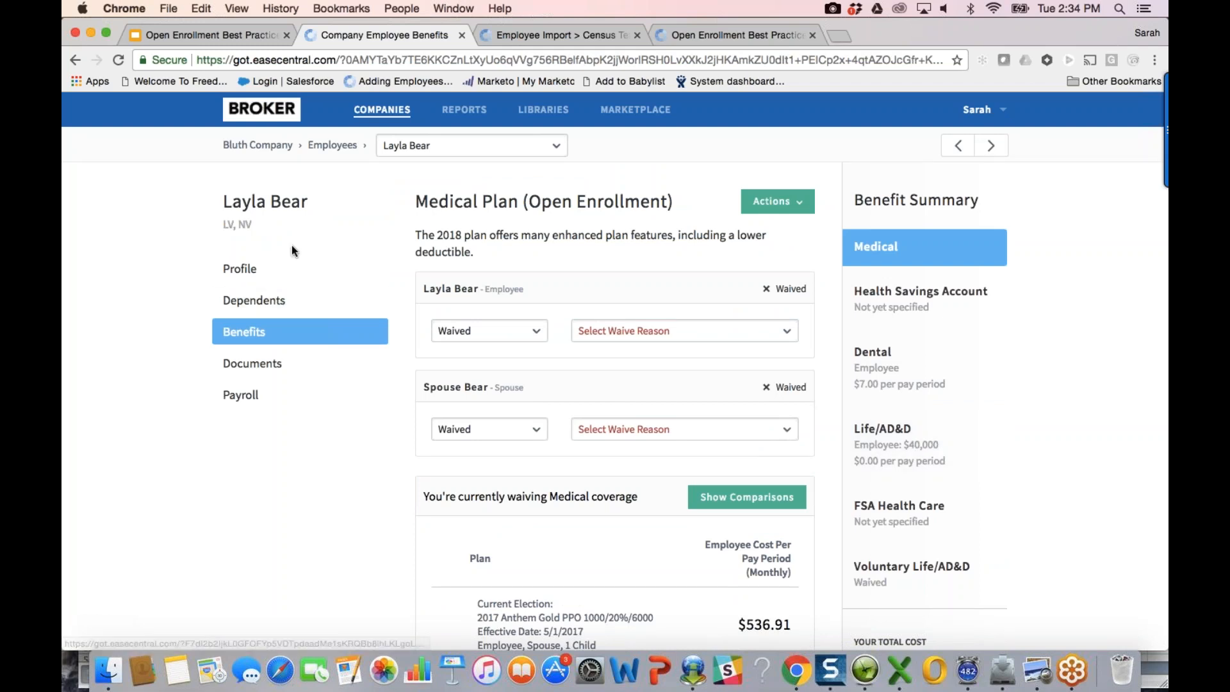
# Step: Bring the Finder window showing the OE Best Practices folder in front of EaseCentral
pyautogui.click(109, 673)
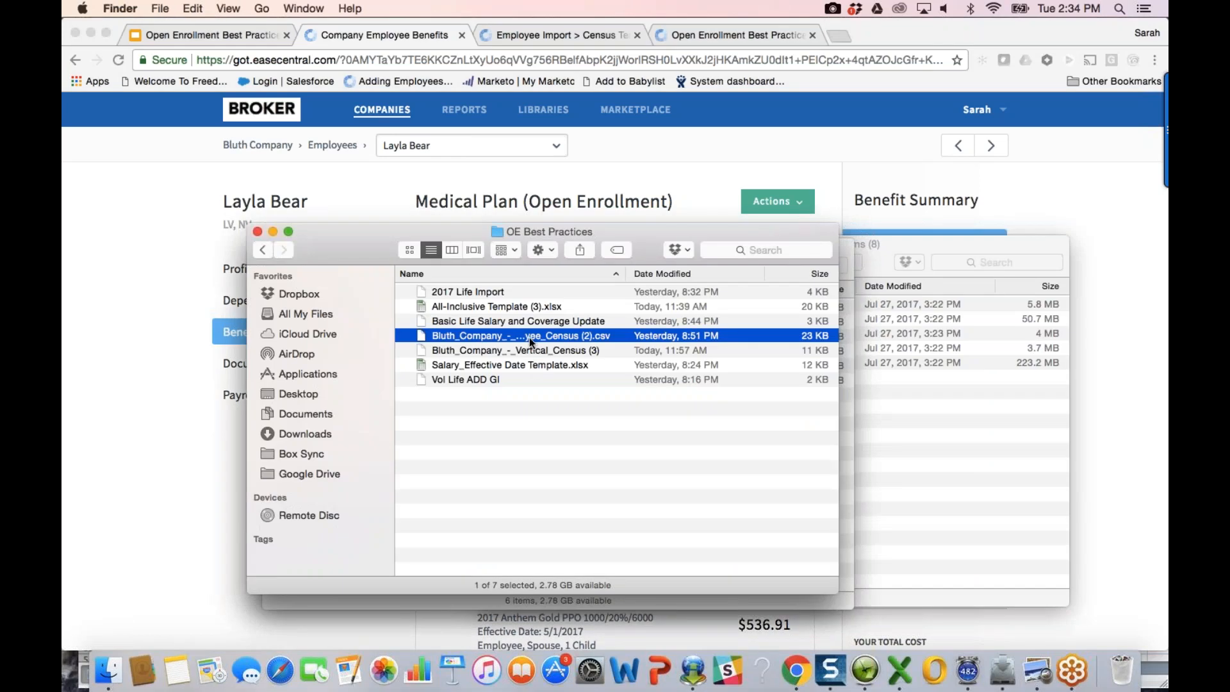
# Step: Open Bluth Company Active Employee Census (2).csv in Excel and check AN2's 40000 compensation, then return to EaseCentral
pyautogui.doubleClick(530, 337)
pyautogui.click(691, 376)
pyautogui.scroll(5, 760, 253)
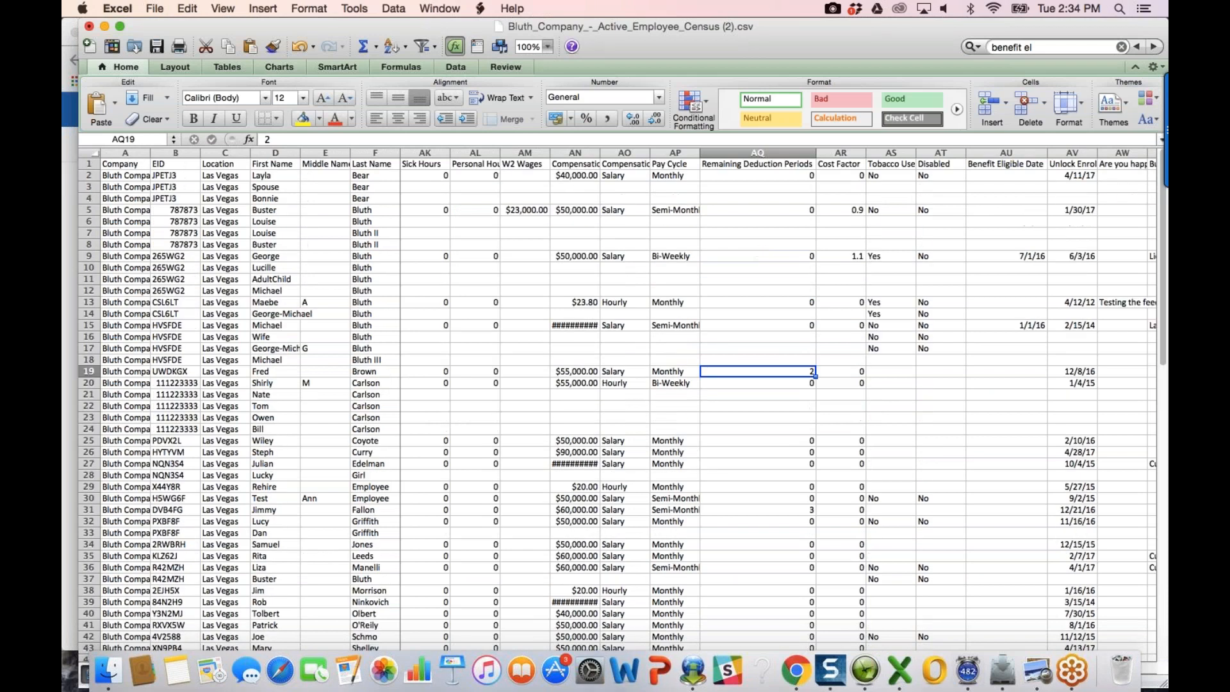
pyautogui.click(564, 175)
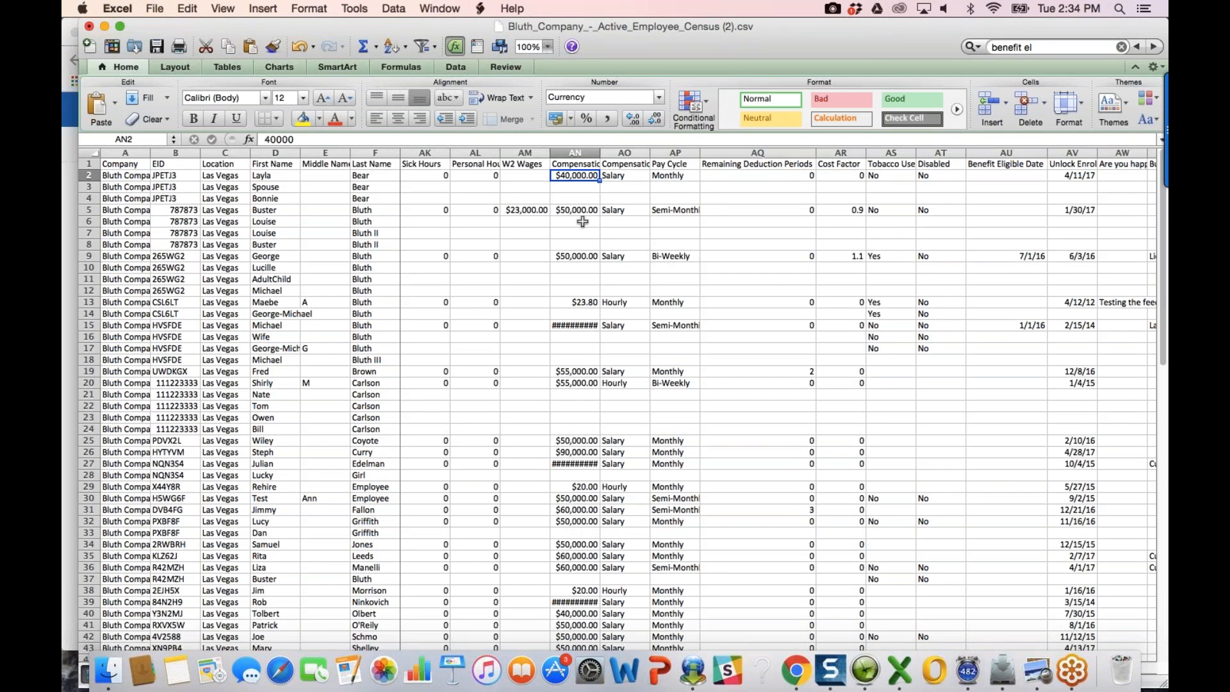
pyautogui.click(795, 670)
pyautogui.click(254, 145)
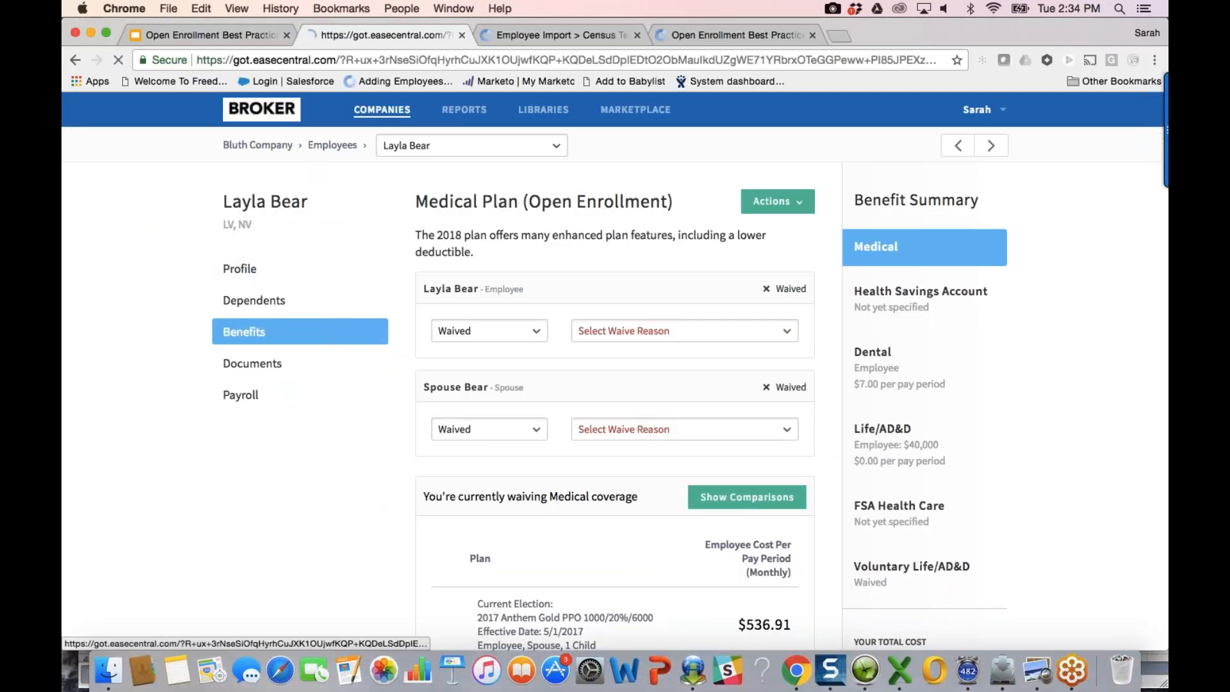
# Step: Request a Census (Vertical) report for the 2018 Group Life/AD&D plan, then open Vol Life ADD GI.csv from Finder
pyautogui.click(248, 327)
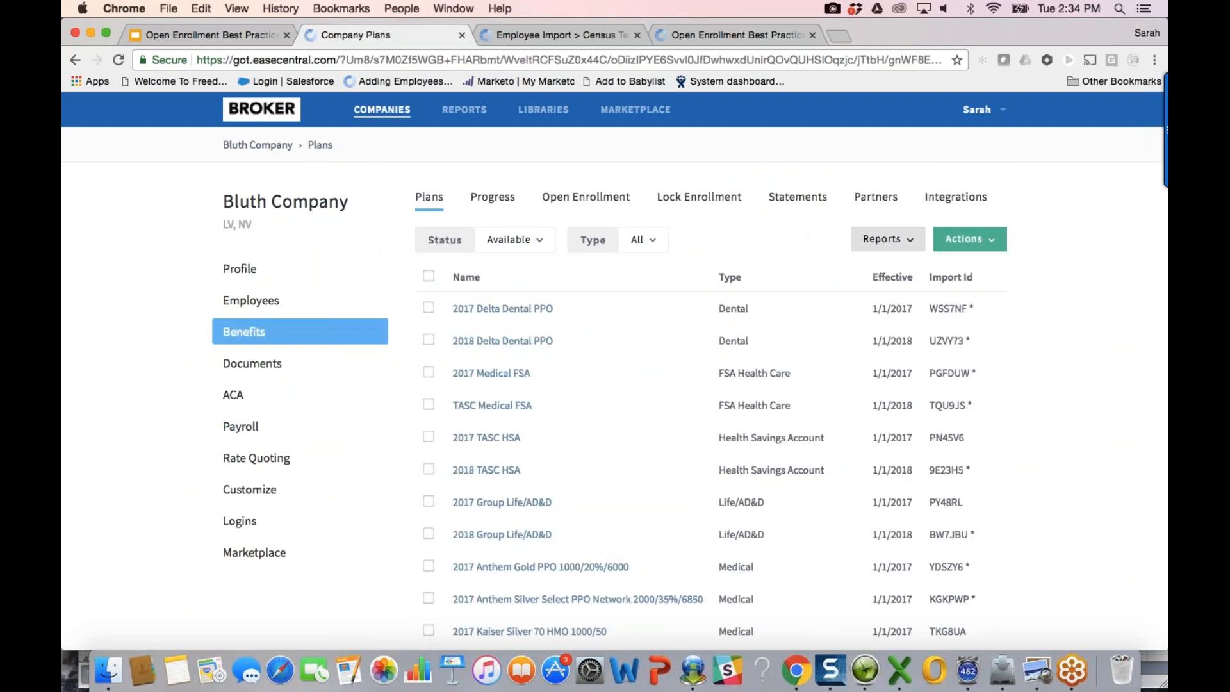
pyautogui.scroll(-3, 423, 532)
pyautogui.click(428, 440)
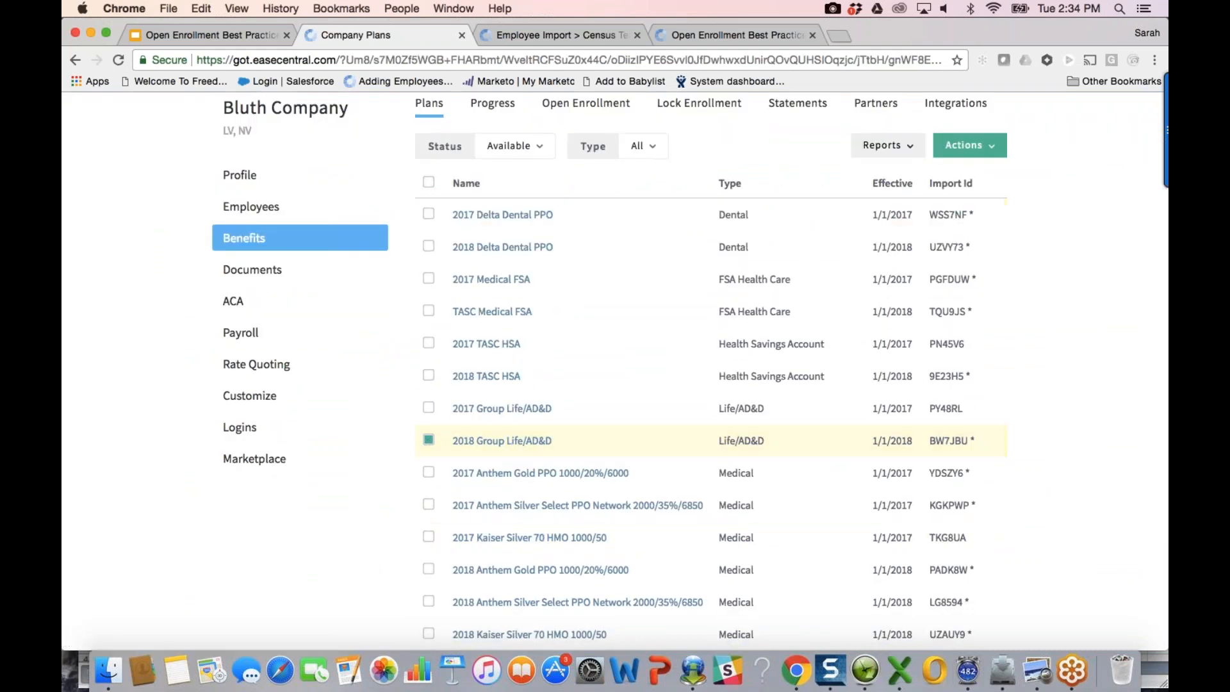
pyautogui.click(887, 145)
pyautogui.click(885, 209)
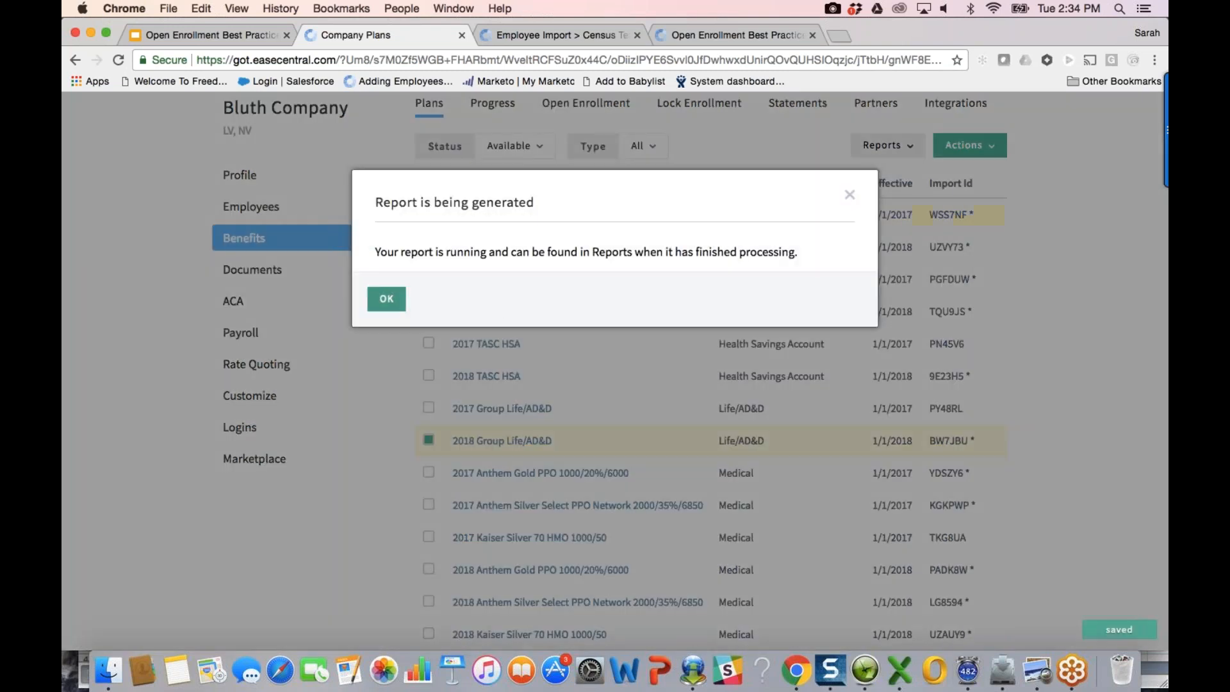
pyautogui.click(584, 487)
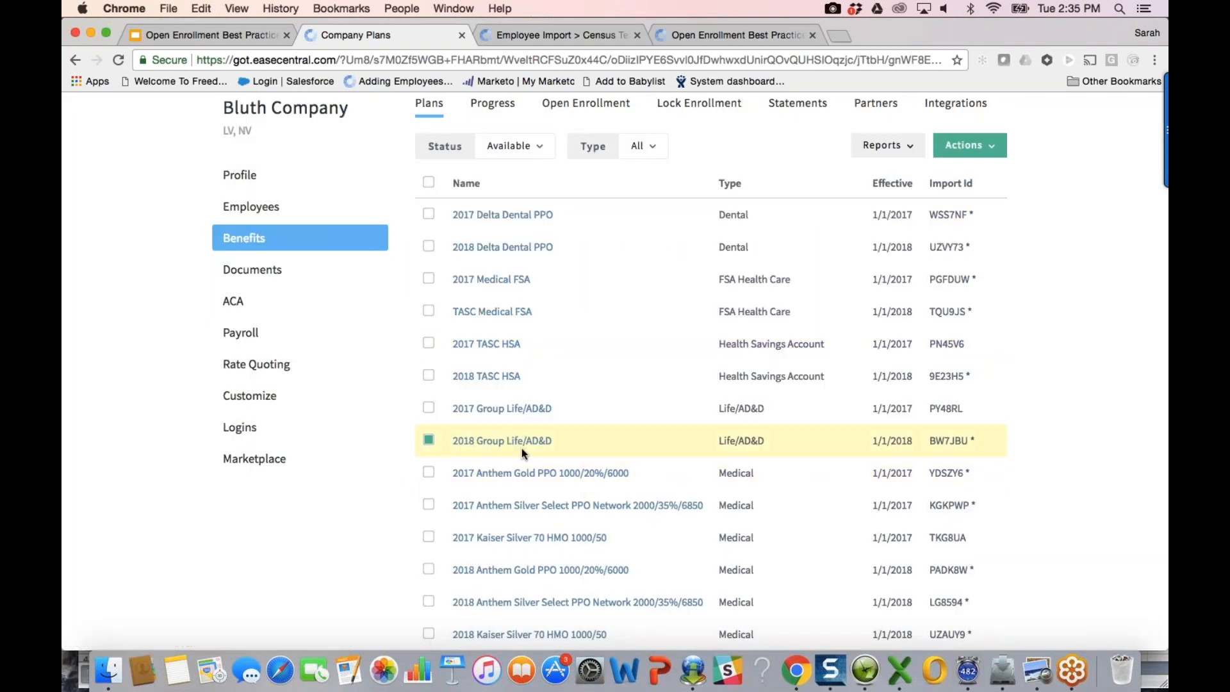
pyautogui.click(109, 670)
pyautogui.doubleClick(457, 381)
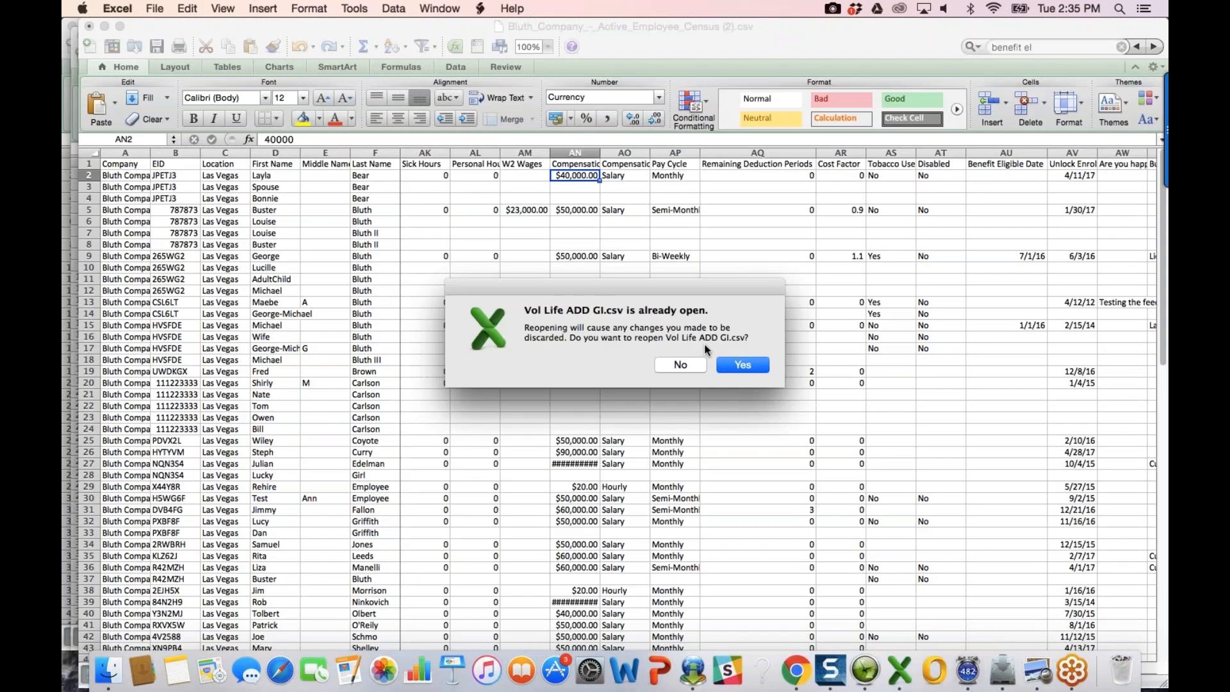
# Step: Reopen Vol Life ADD GI.csv, auto-fit all its columns for review, and close it without saving
pyautogui.click(724, 356)
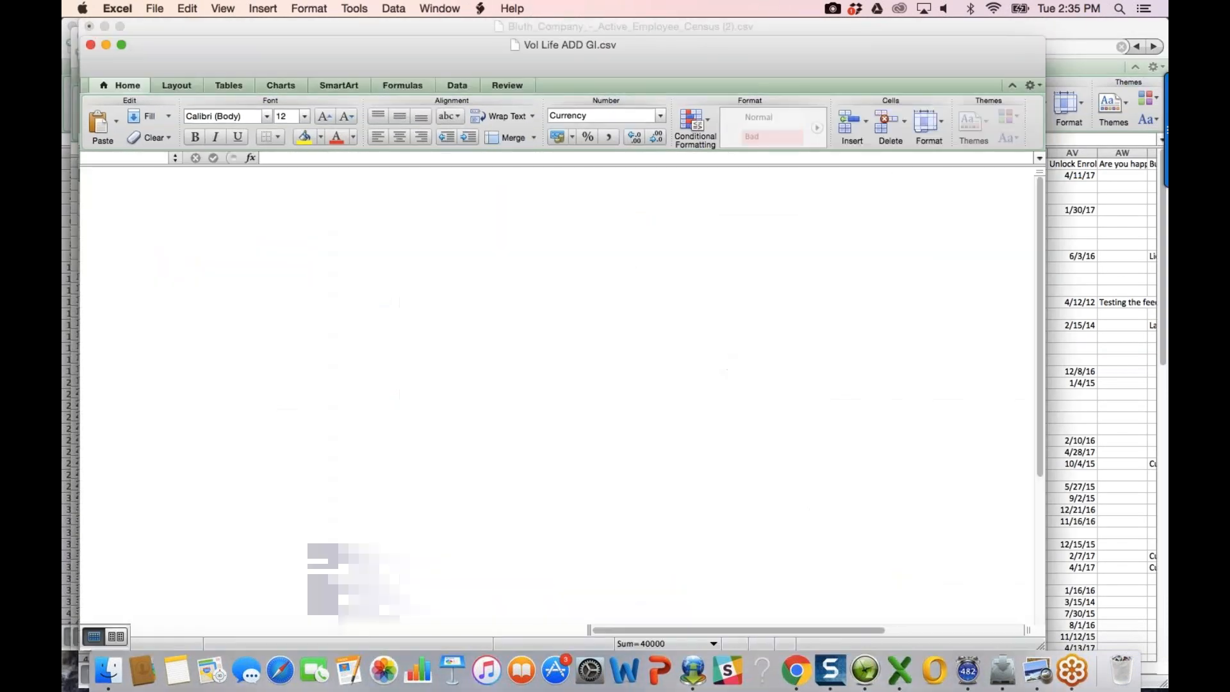
pyautogui.press('super+a')
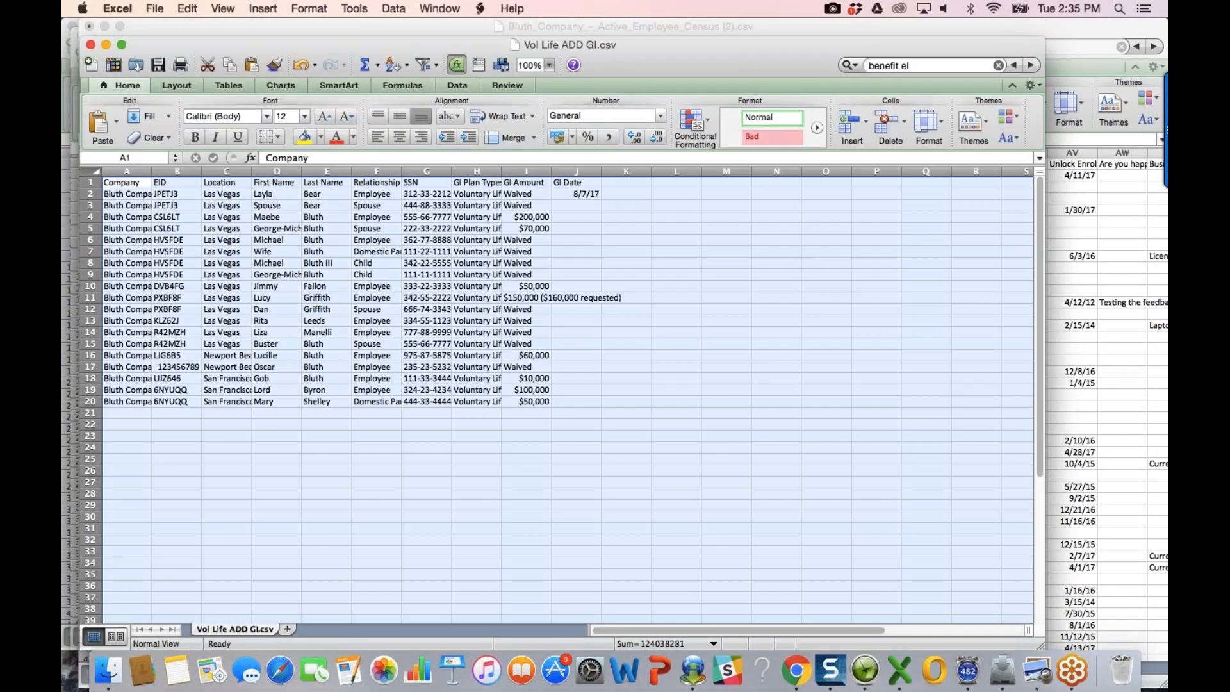
pyautogui.doubleClick(152, 172)
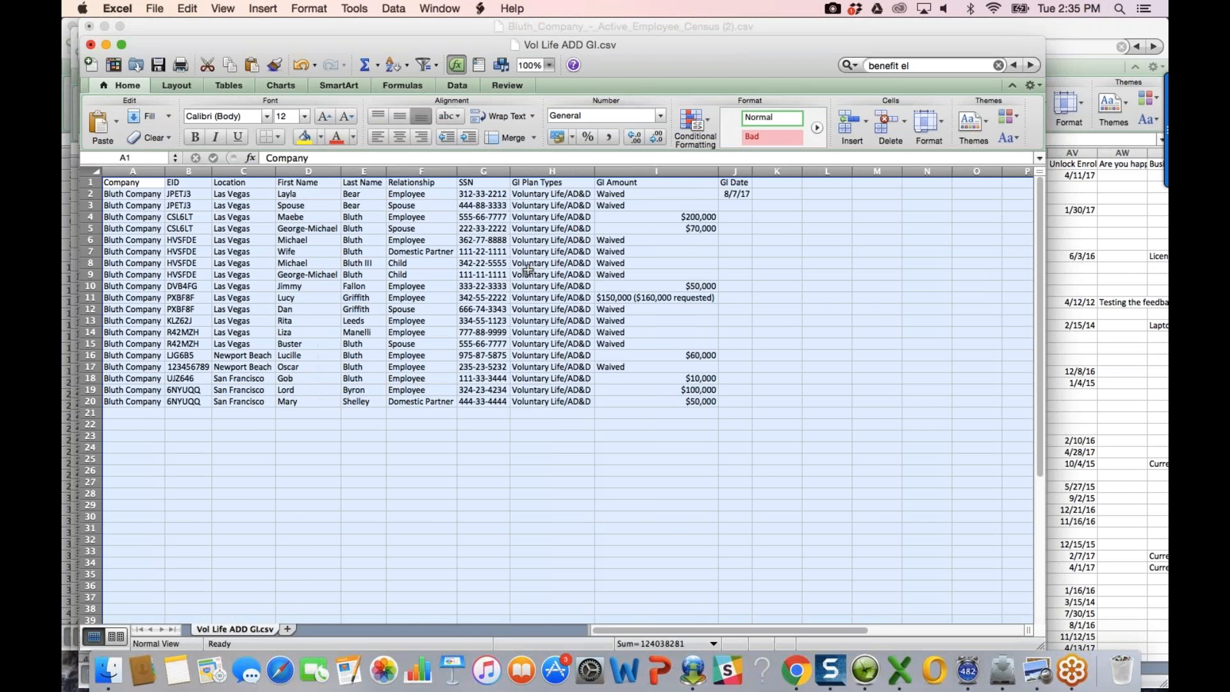
pyautogui.click(90, 44)
pyautogui.click(511, 148)
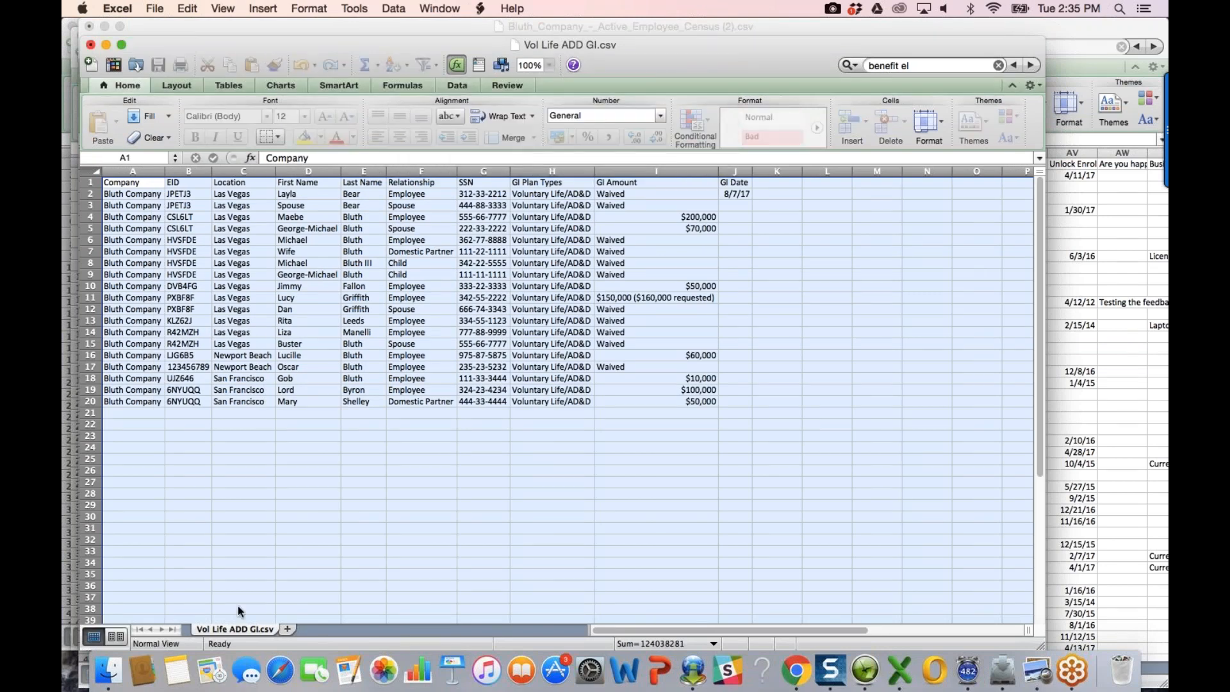
pyautogui.click(108, 670)
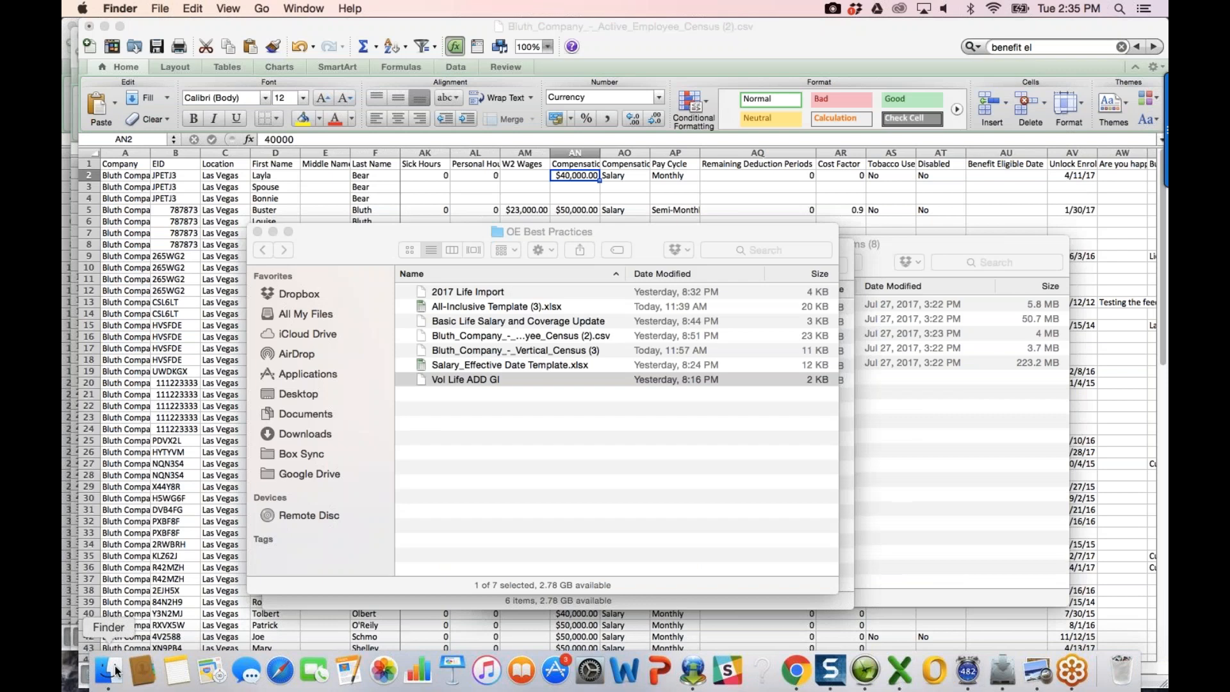
# Step: Open Basic Life Salary and Coverage Update.csv, auto-fit all columns, and compare L2's coverage with I2's compensation
pyautogui.doubleClick(525, 321)
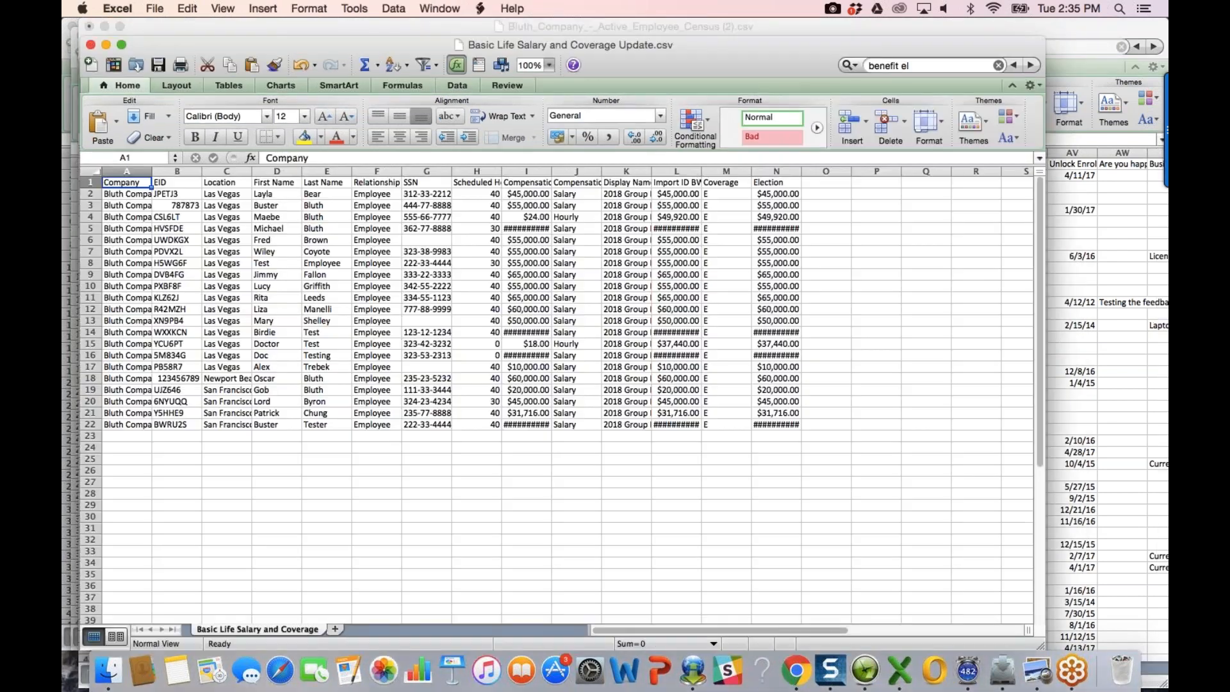
pyautogui.press('super+a')
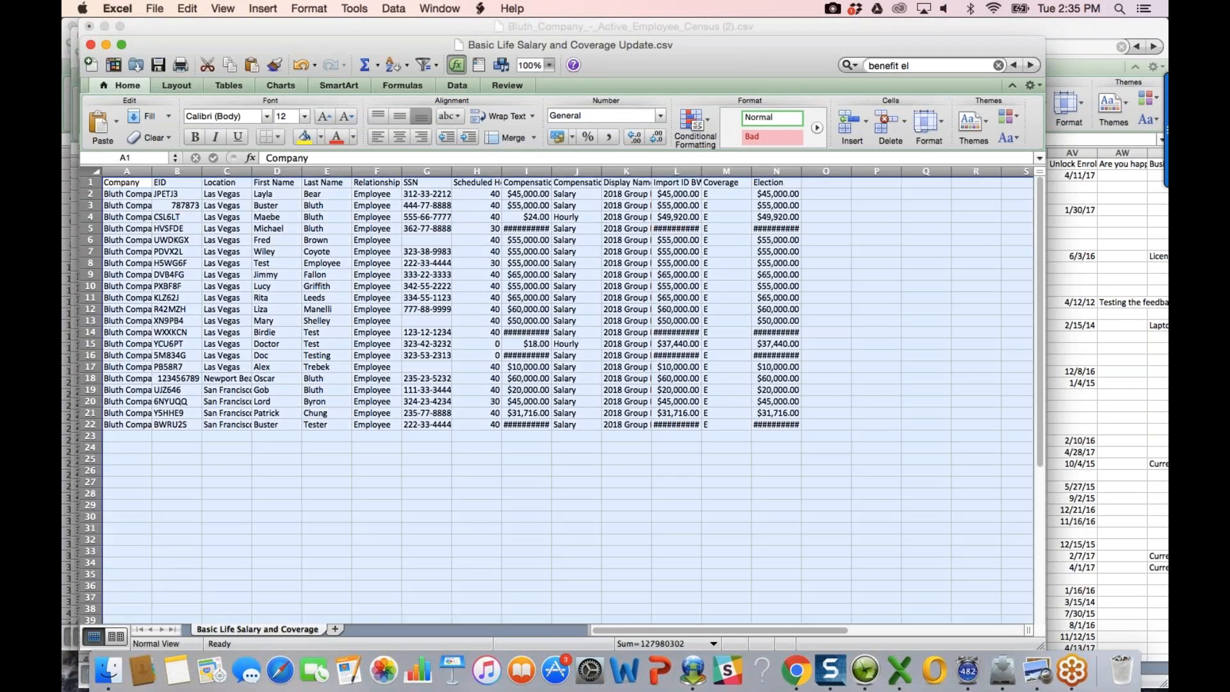
pyautogui.doubleClick(152, 171)
pyautogui.click(641, 228)
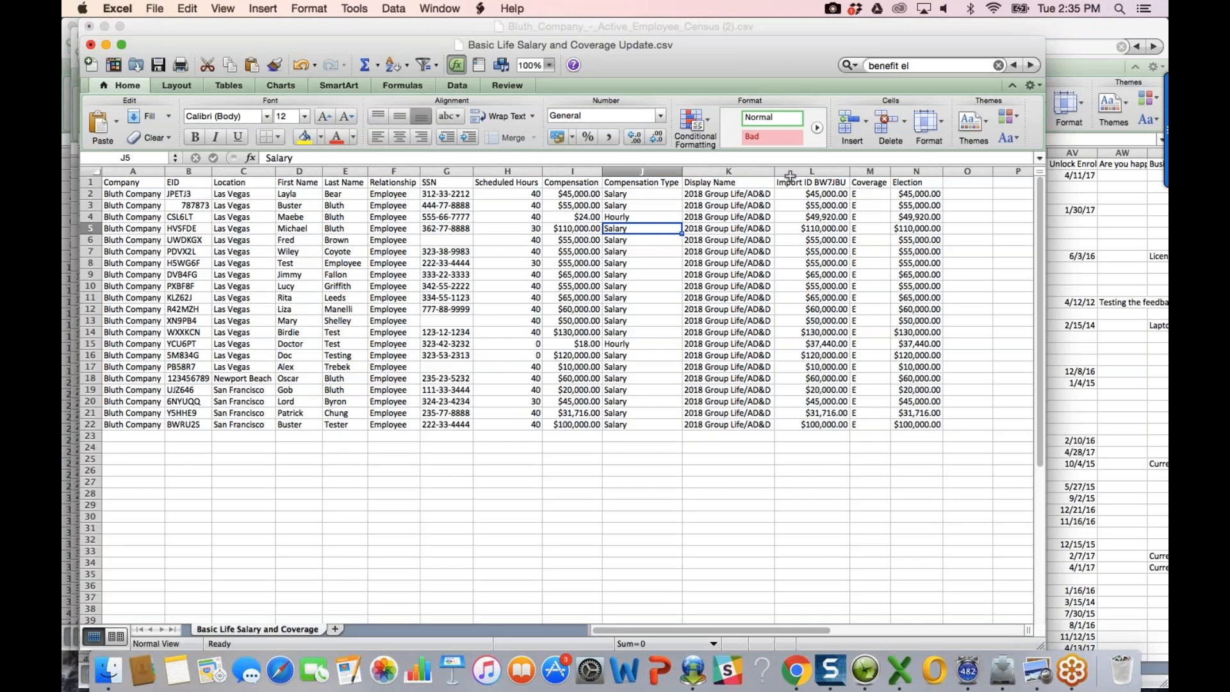
pyautogui.click(821, 194)
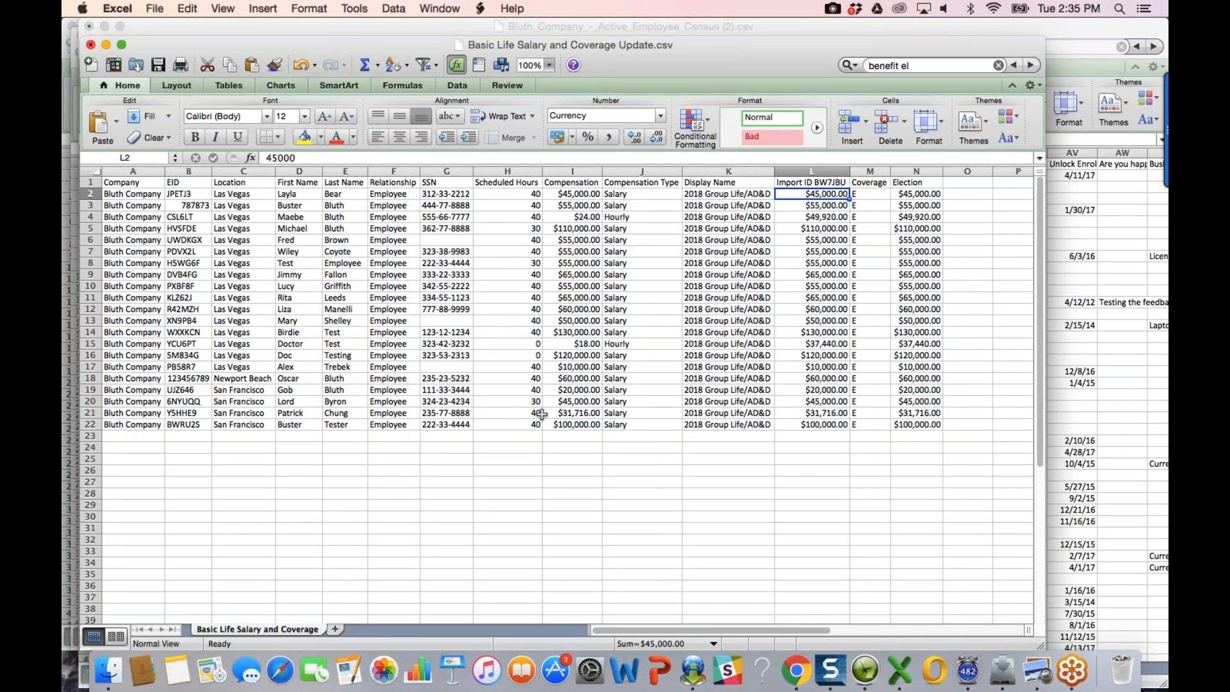
pyautogui.click(583, 195)
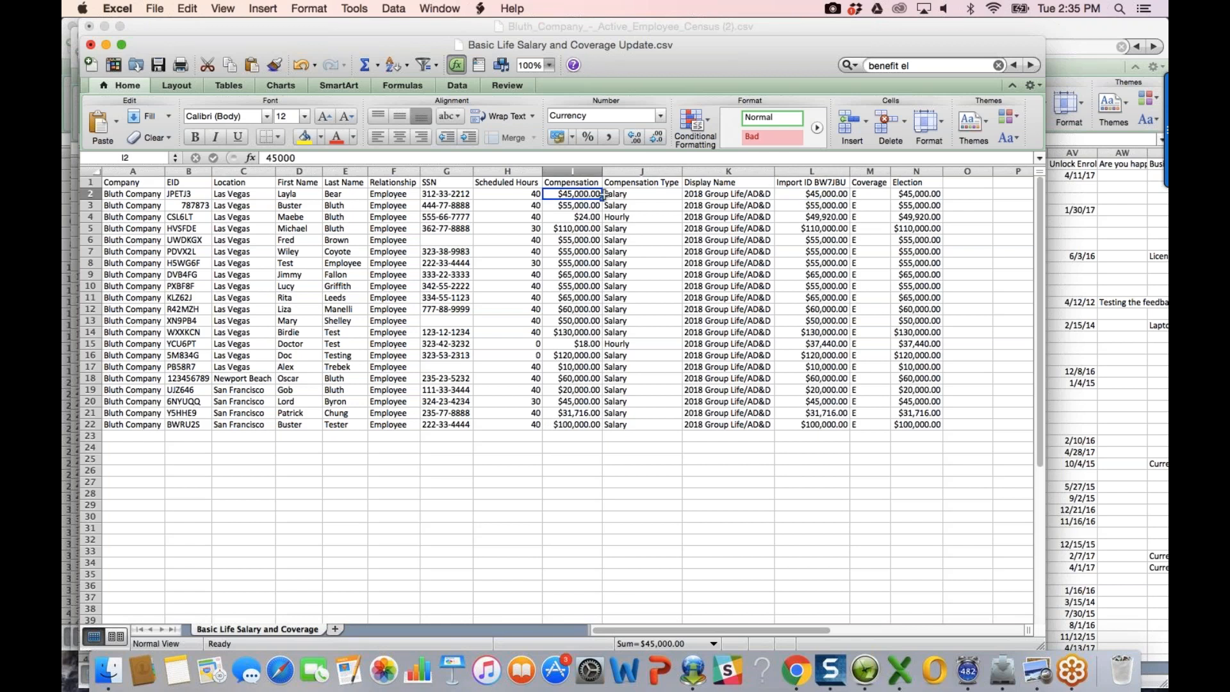
pyautogui.click(830, 198)
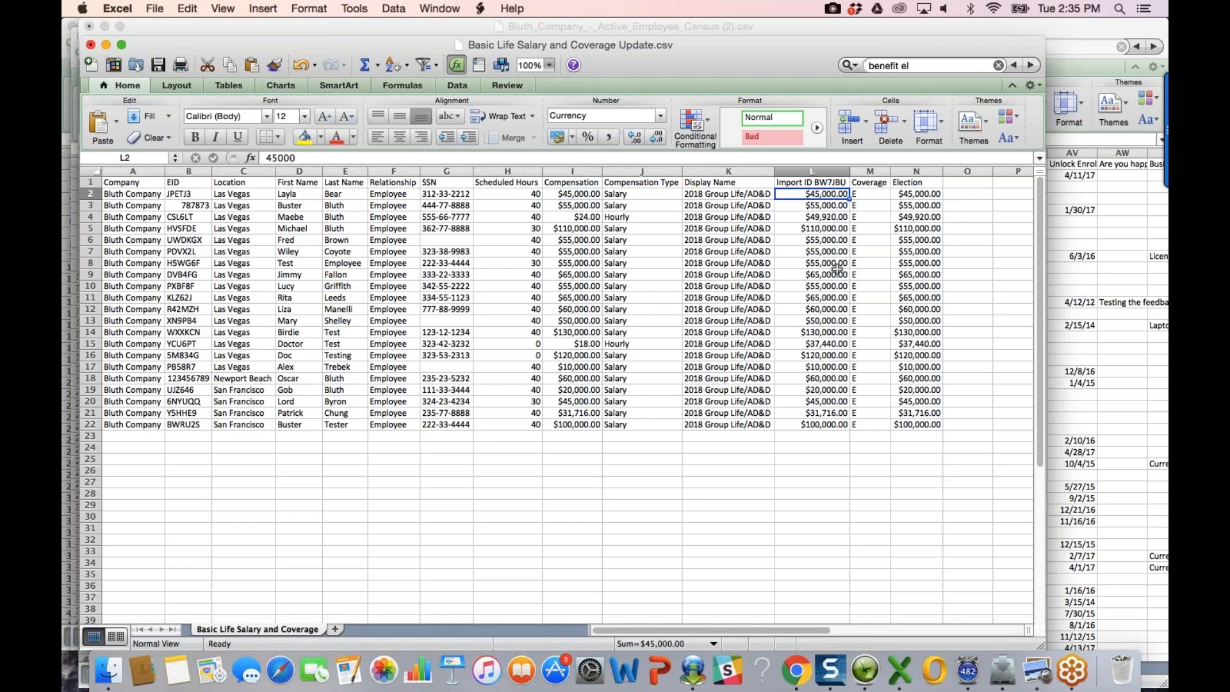
# Step: Enter =24*40*52 in L4 so the hourly employee's annual pay reads $49,920.00
pyautogui.click(797, 672)
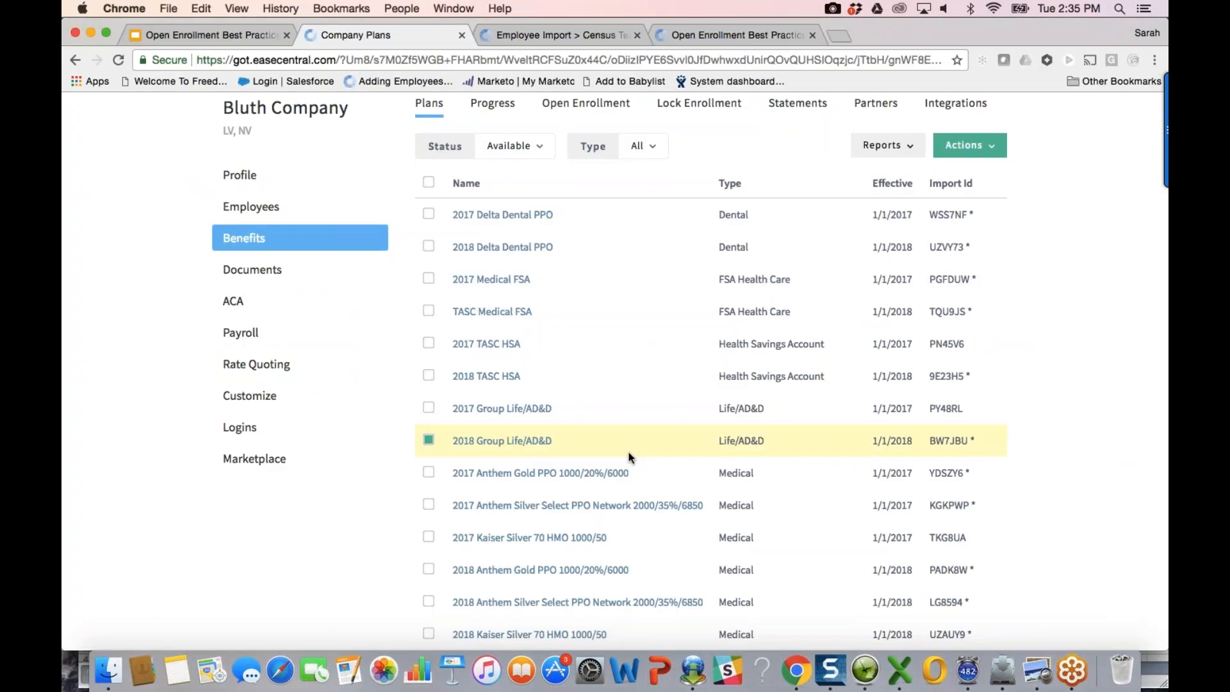
pyautogui.press('super+Tab')
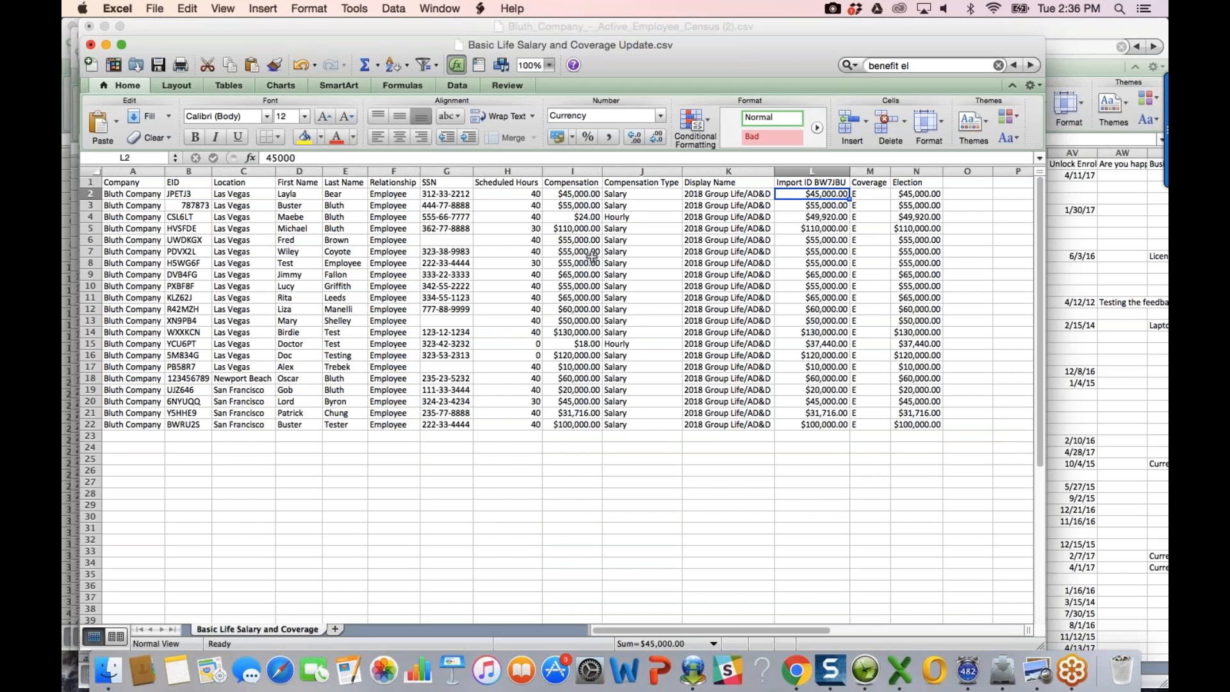
pyautogui.click(589, 218)
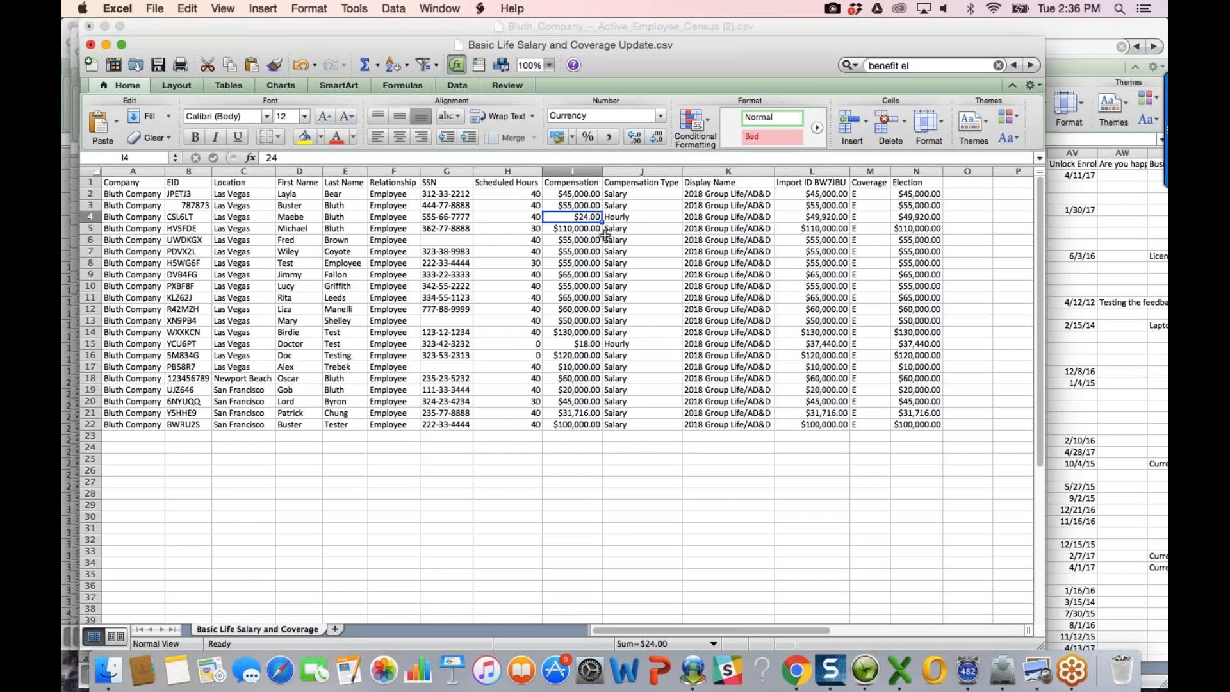
pyautogui.click(816, 218)
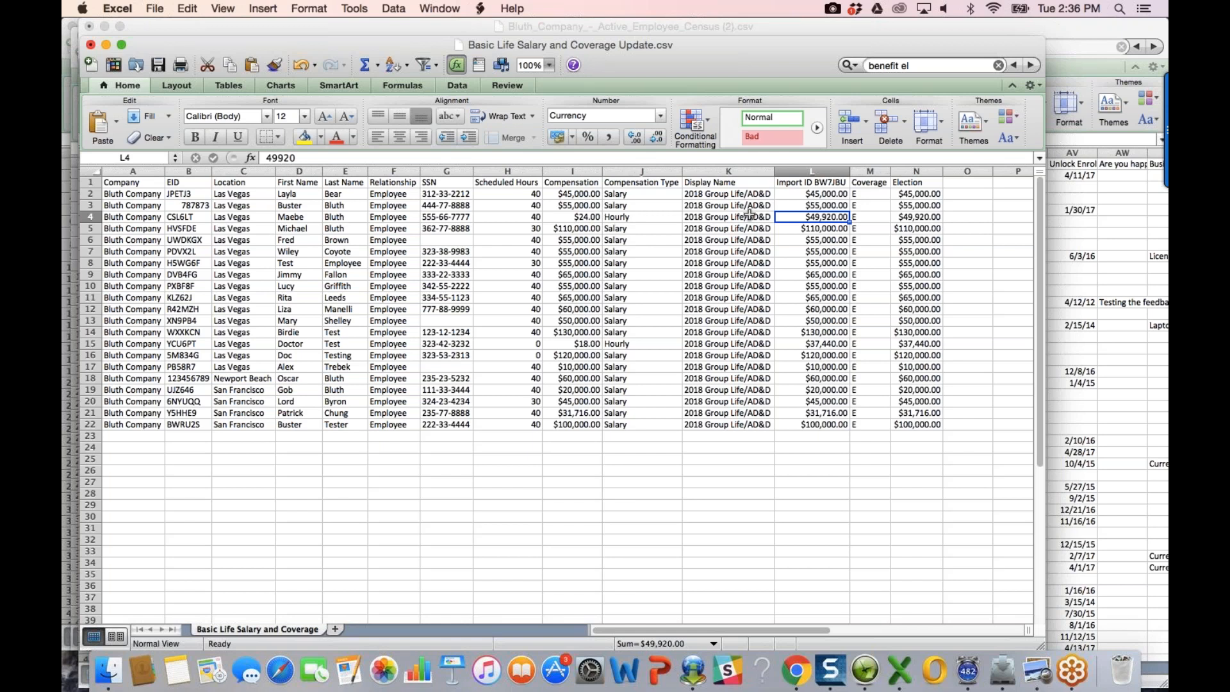
pyautogui.write('=24*')
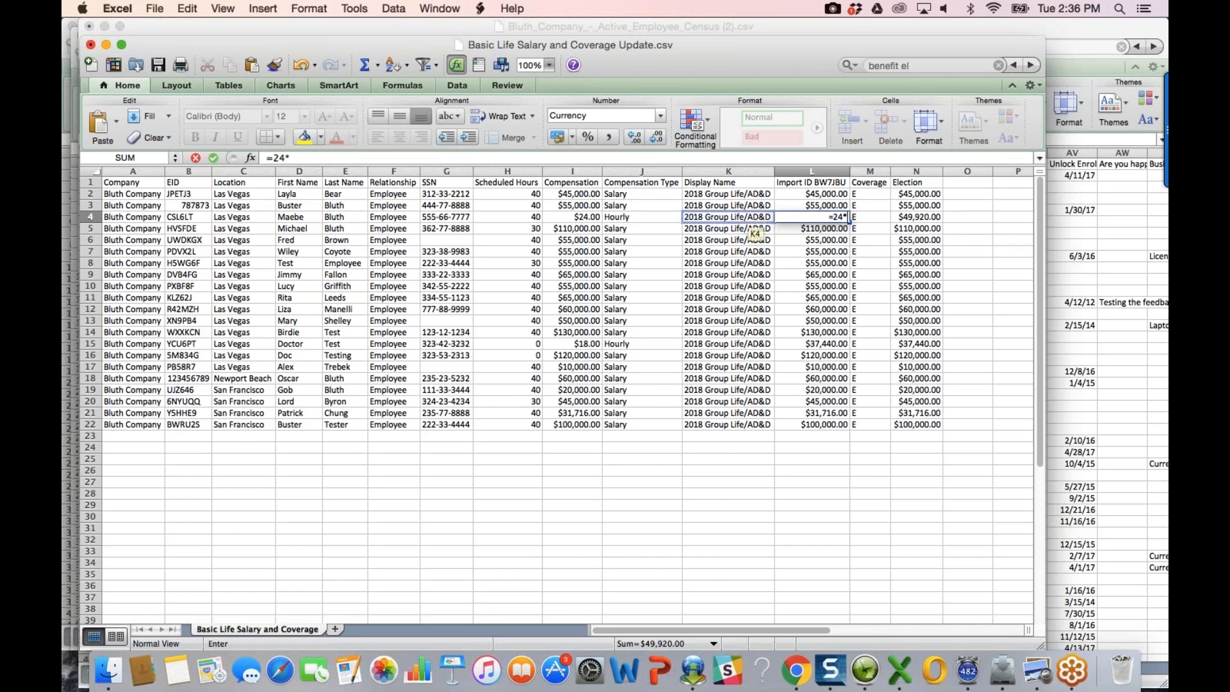
pyautogui.write('40*52')
pyautogui.press('Return')
pyautogui.press('Up')
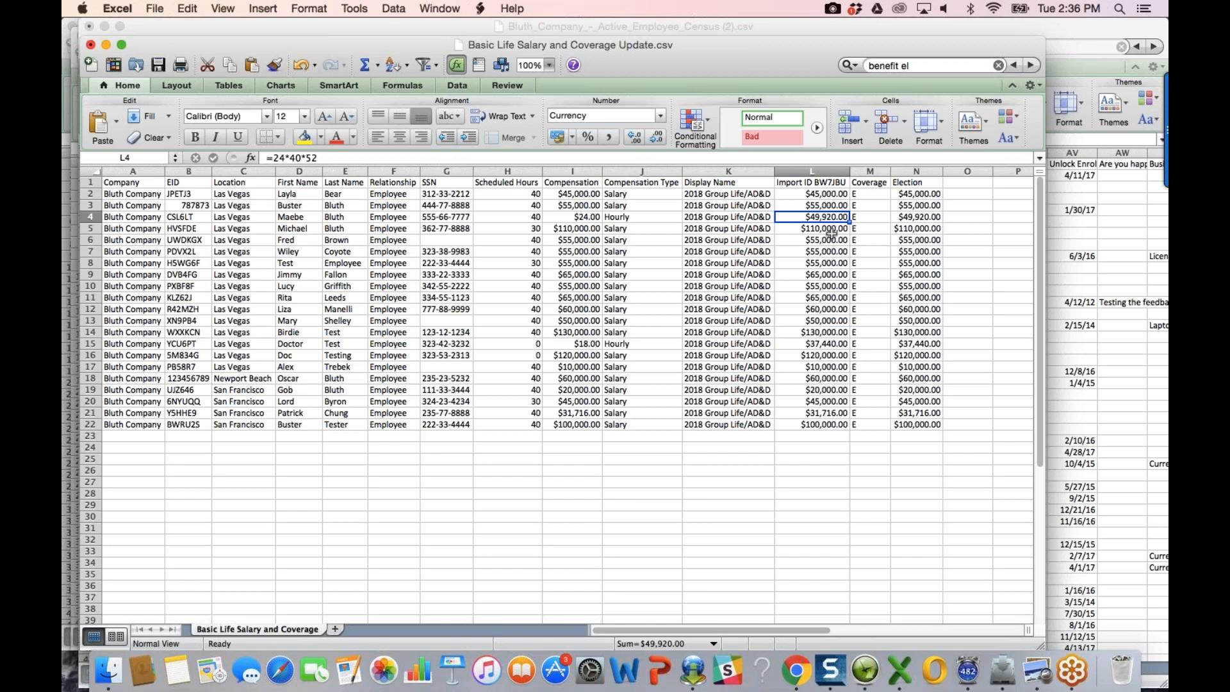
# Step: Check the coverage in L15 and the compensation type in J6, then go to EaseCentral's employee list
pyautogui.click(833, 345)
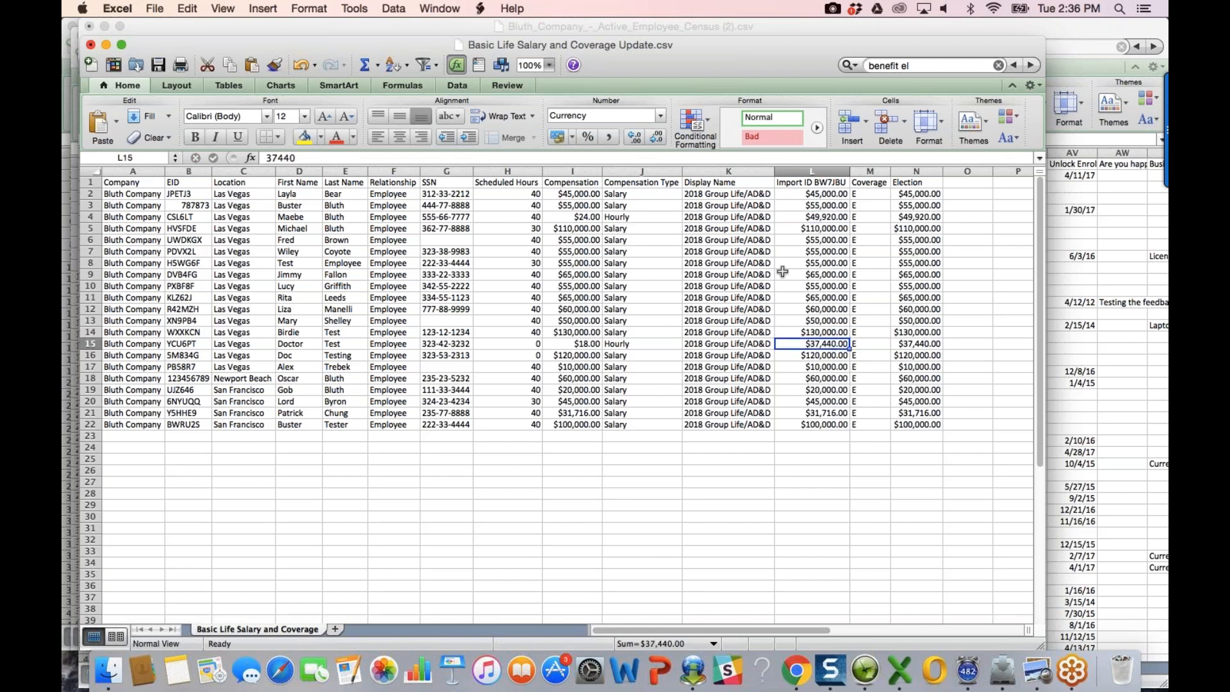
pyautogui.click(679, 239)
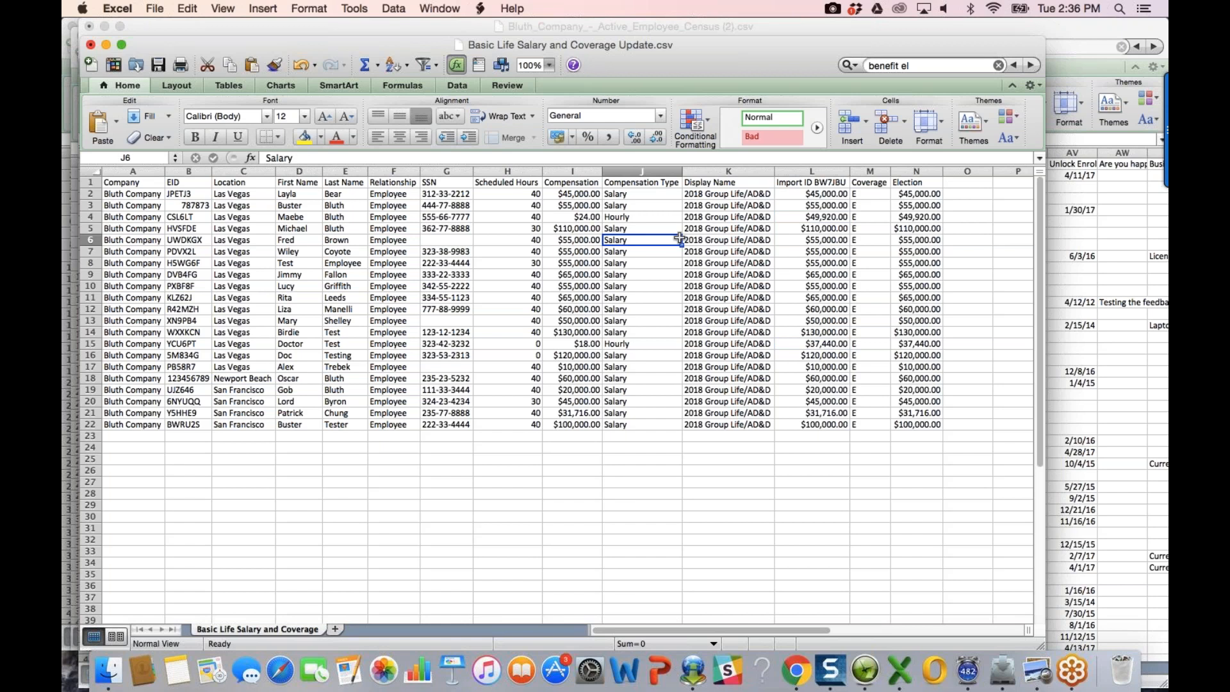
pyautogui.click(796, 670)
pyautogui.click(296, 211)
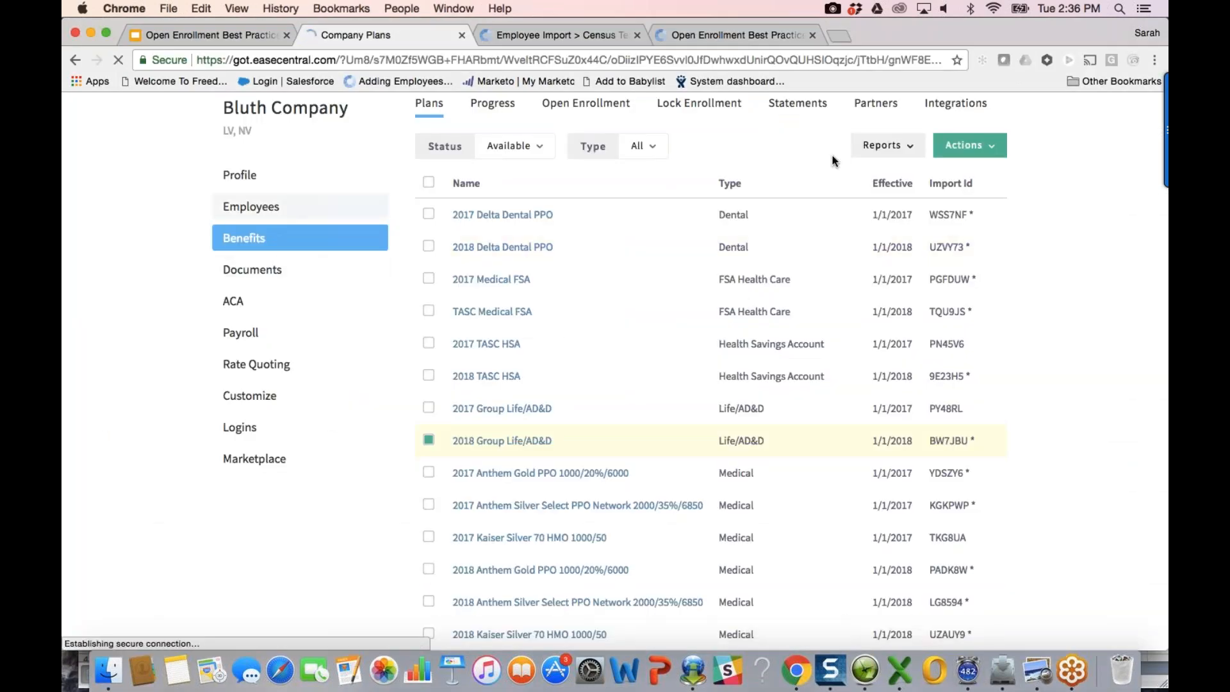
# Step: Import Basic Life Salary and Coverage Update through Import Employees, updating 21 employees
pyautogui.click(970, 201)
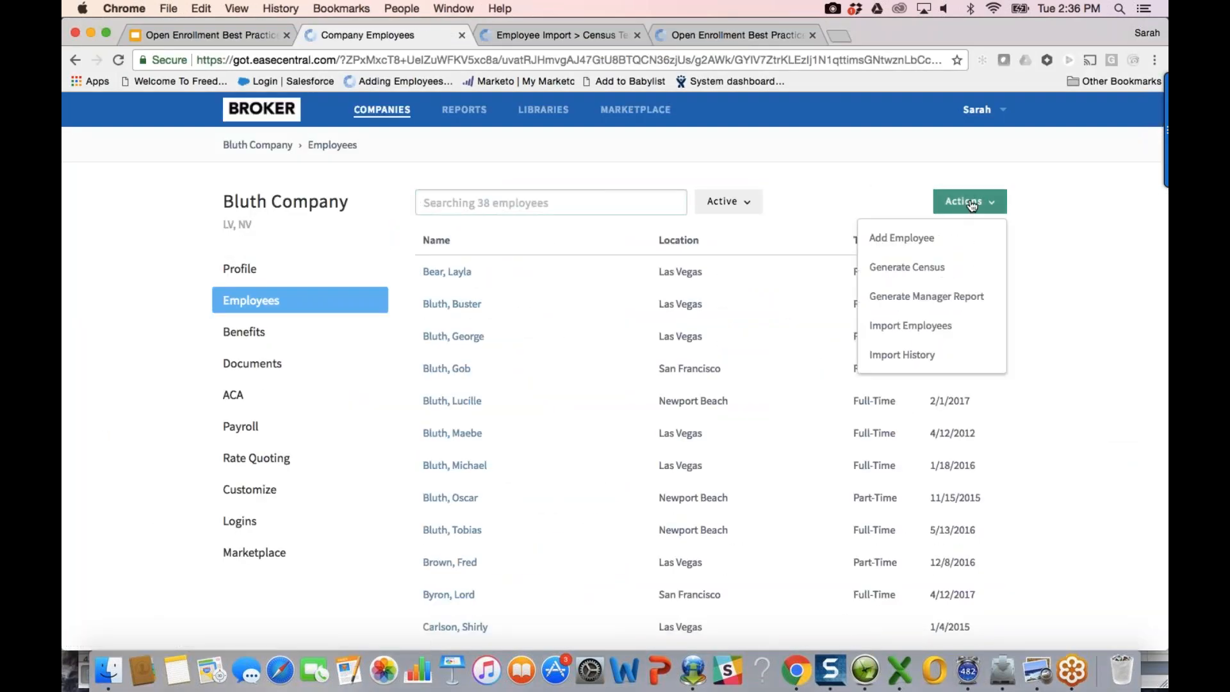
pyautogui.click(942, 325)
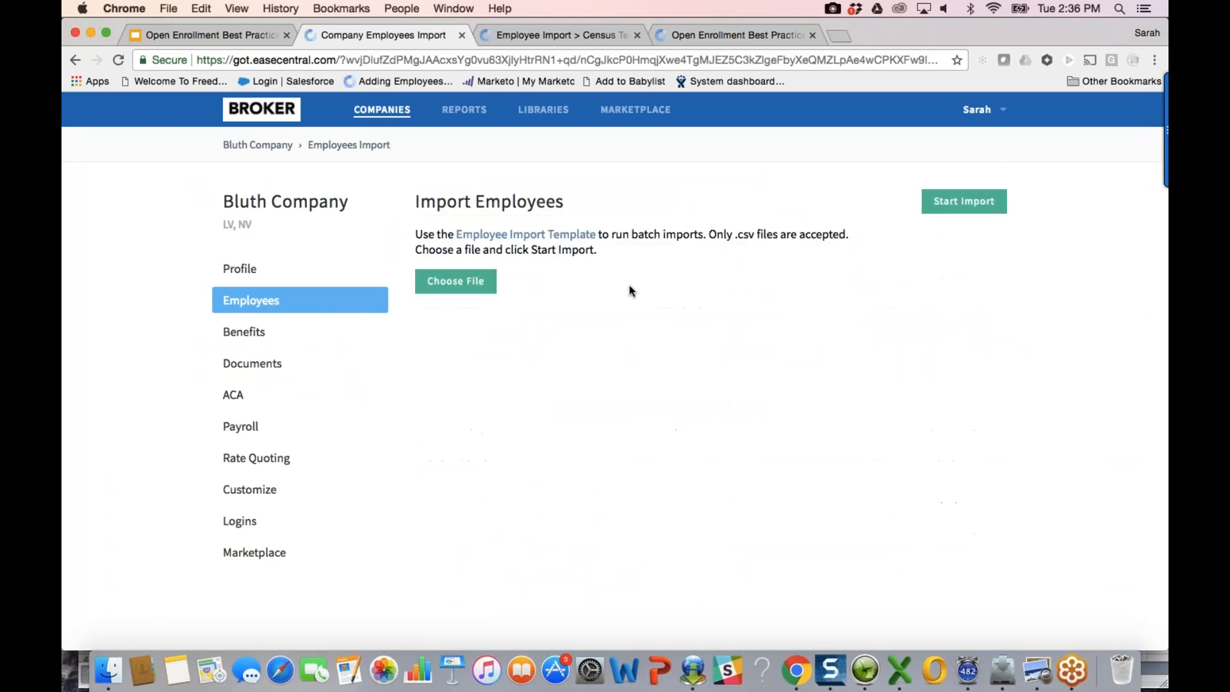
pyautogui.click(365, 302)
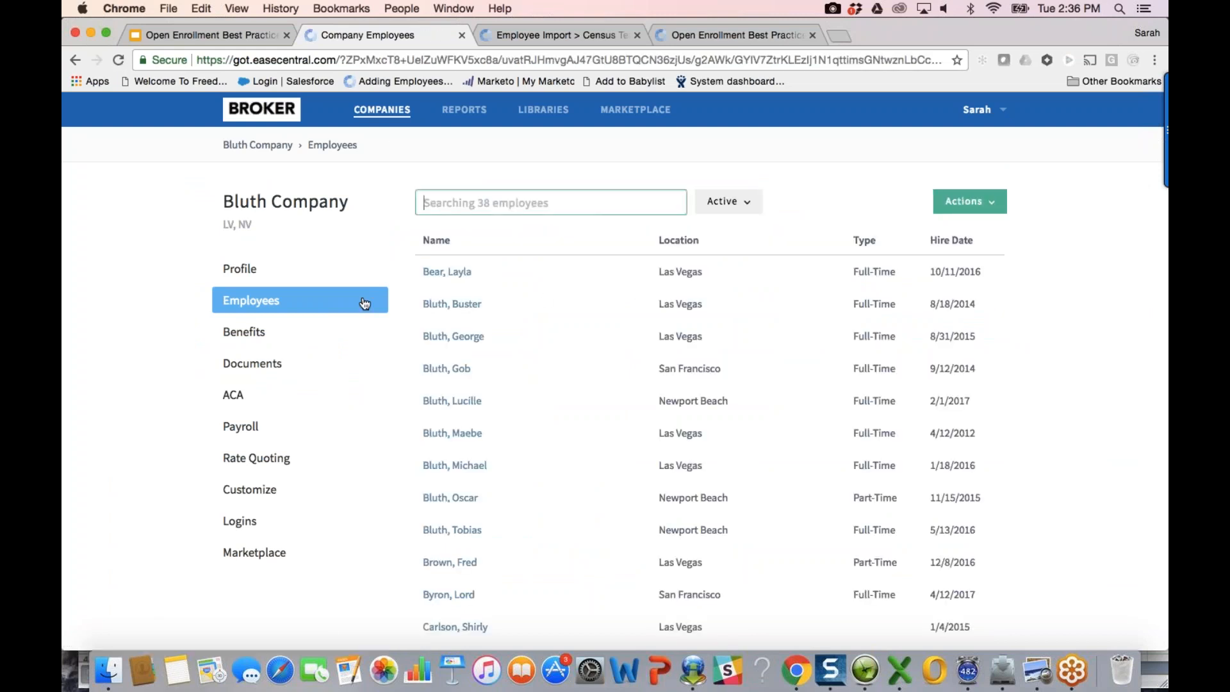
pyautogui.click(970, 201)
pyautogui.click(942, 324)
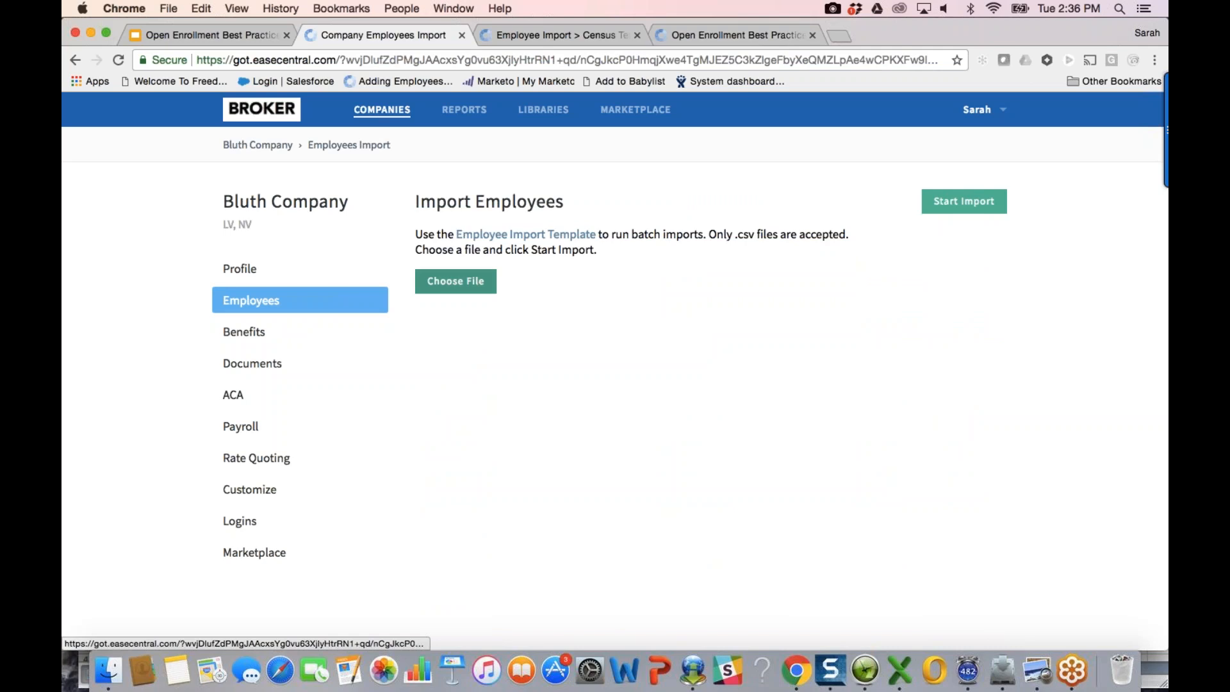
pyautogui.click(474, 282)
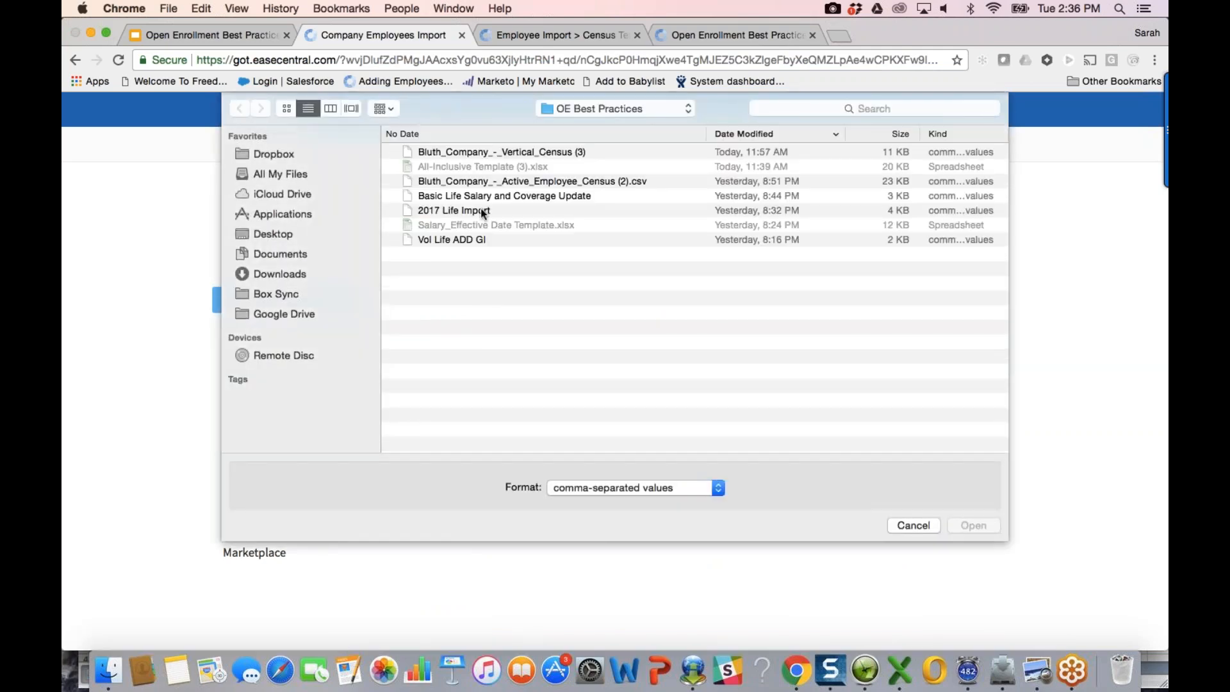
pyautogui.doubleClick(481, 195)
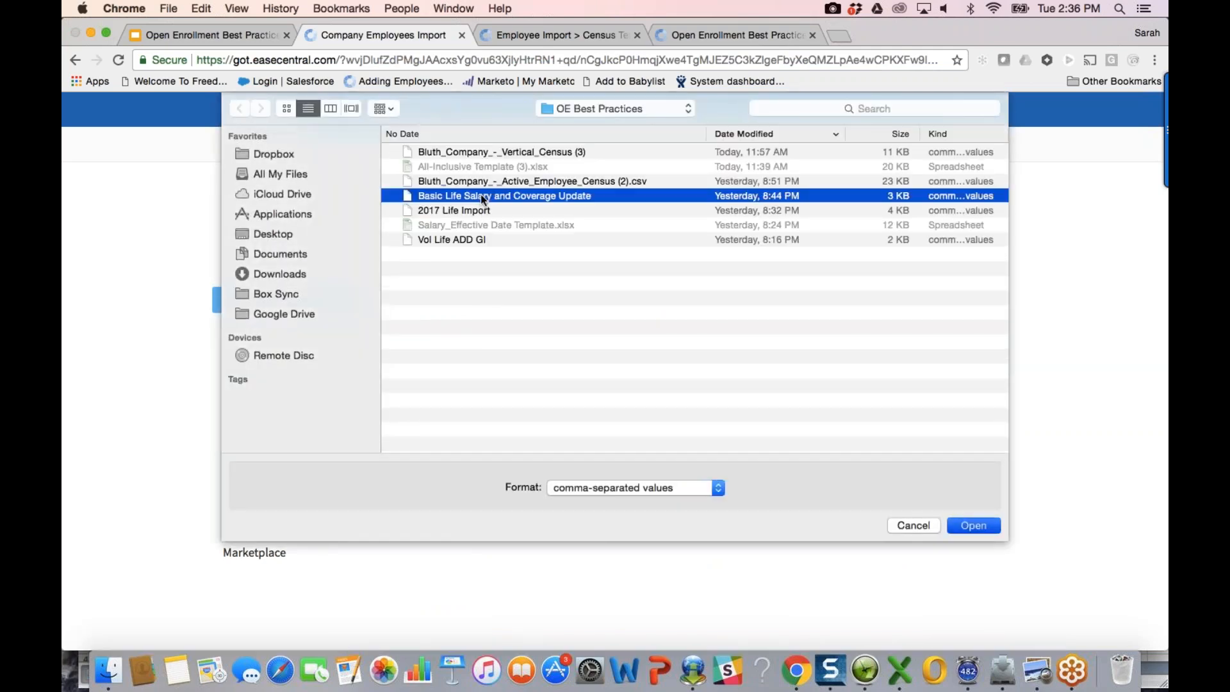
pyautogui.click(964, 201)
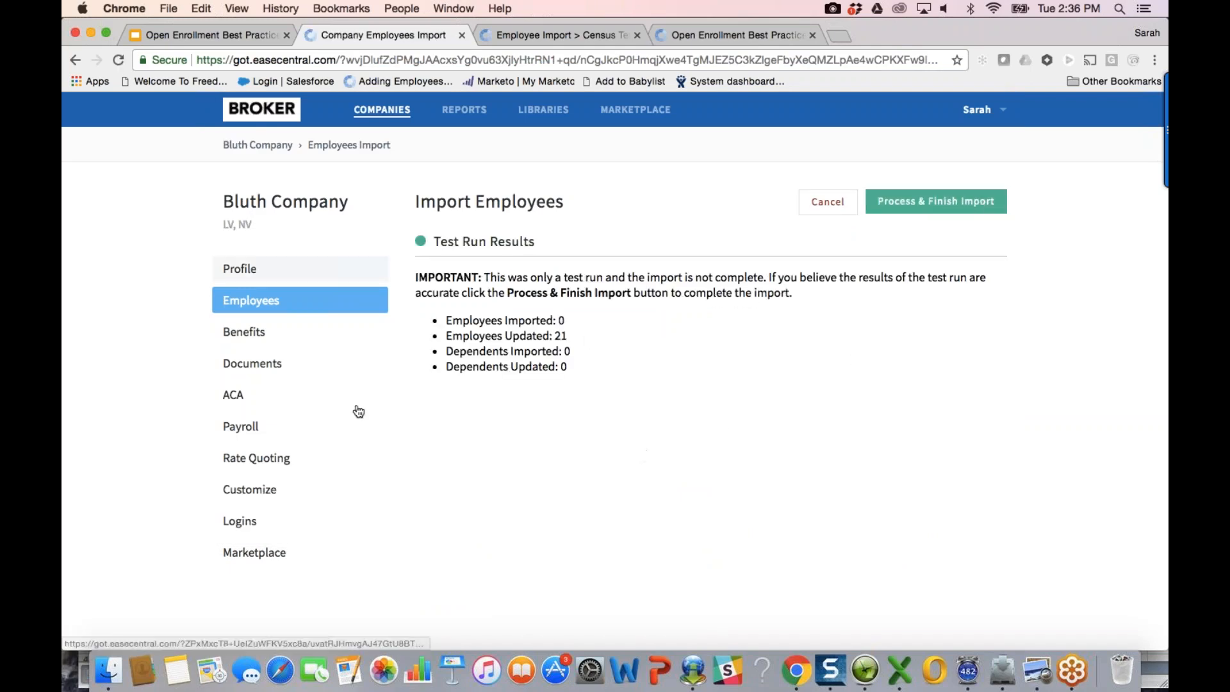
pyautogui.click(930, 211)
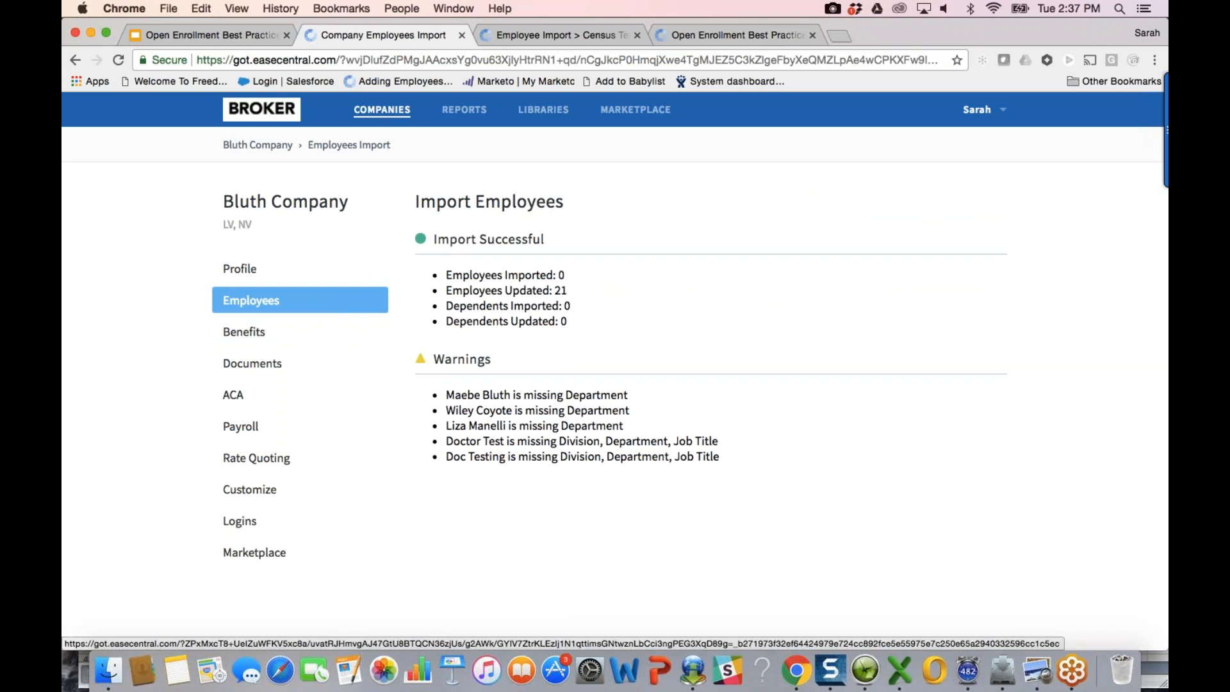
pyautogui.click(252, 300)
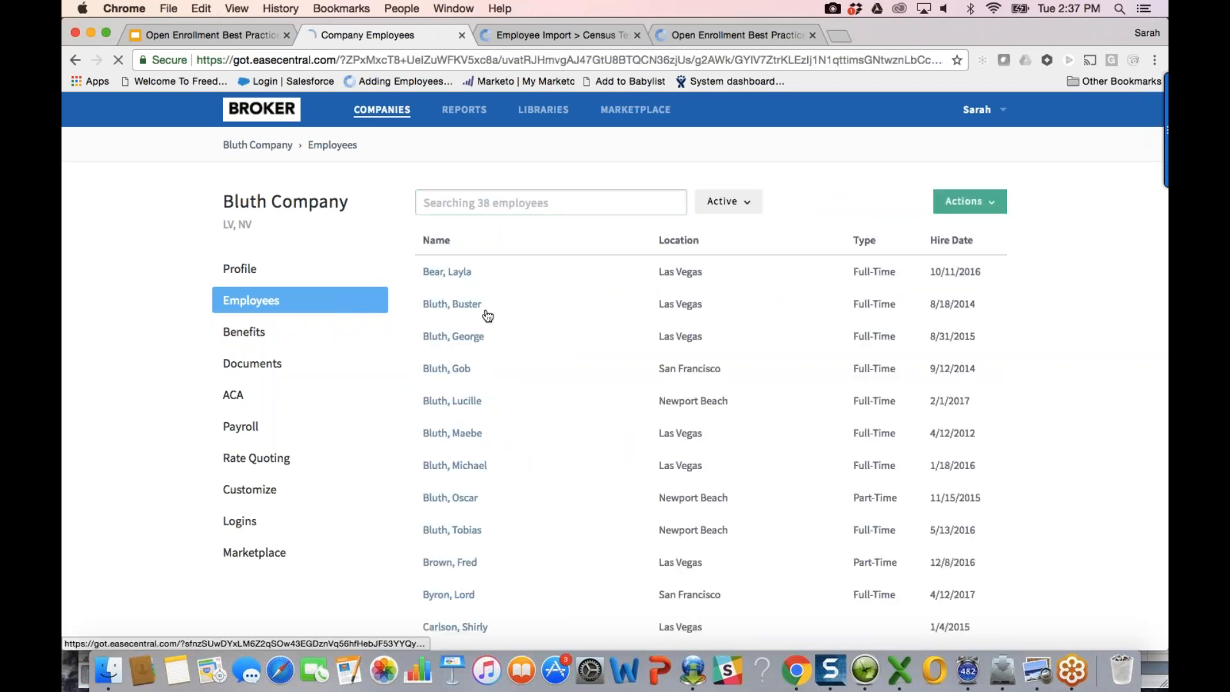
# Step: Save one employee's 2018 Group Life/AD&D election at $55,000, then return to Bluth Company
pyautogui.click(484, 310)
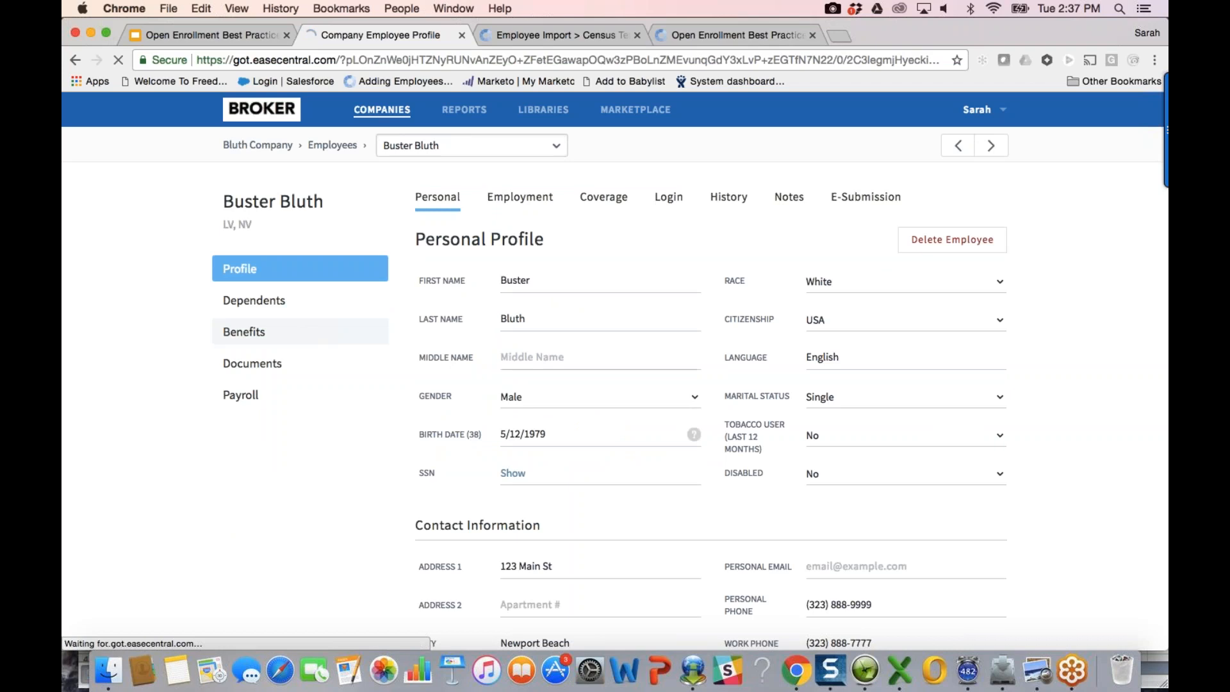
pyautogui.click(257, 331)
pyautogui.click(924, 466)
pyautogui.scroll(-6, 735, 537)
pyautogui.click(725, 543)
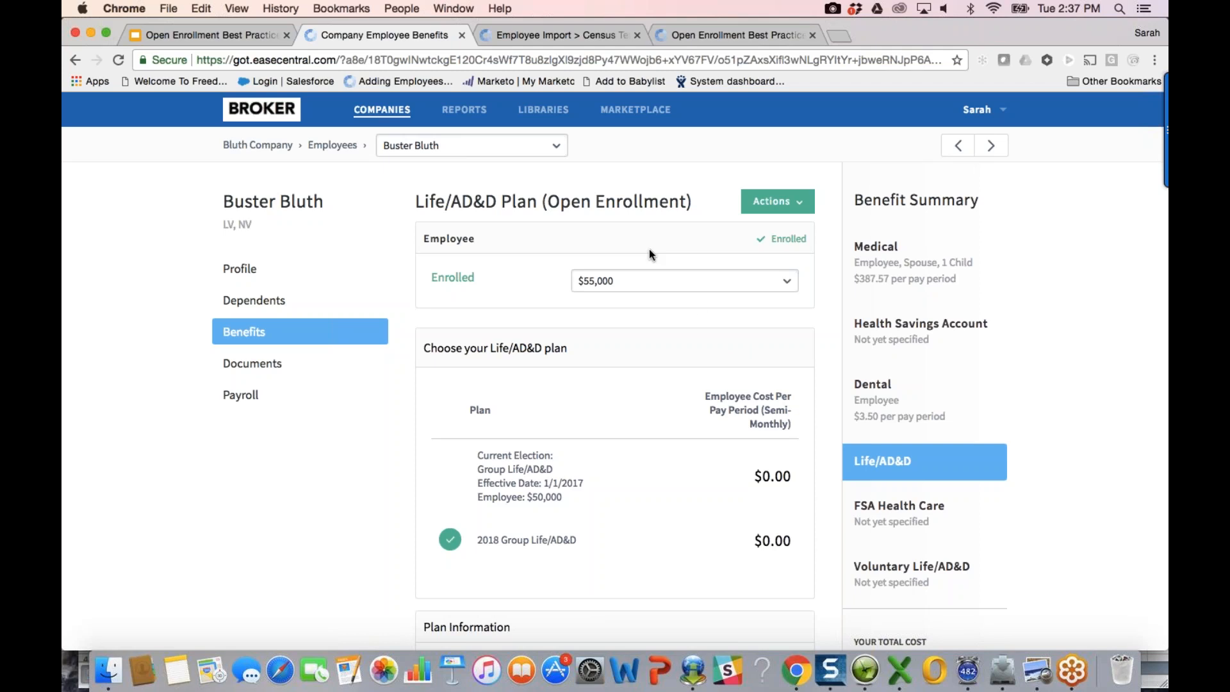
pyautogui.click(273, 147)
# Step: Move the open enrollment start date to 08/14/2017, then open Bluth Company's Logins page
pyautogui.click(279, 332)
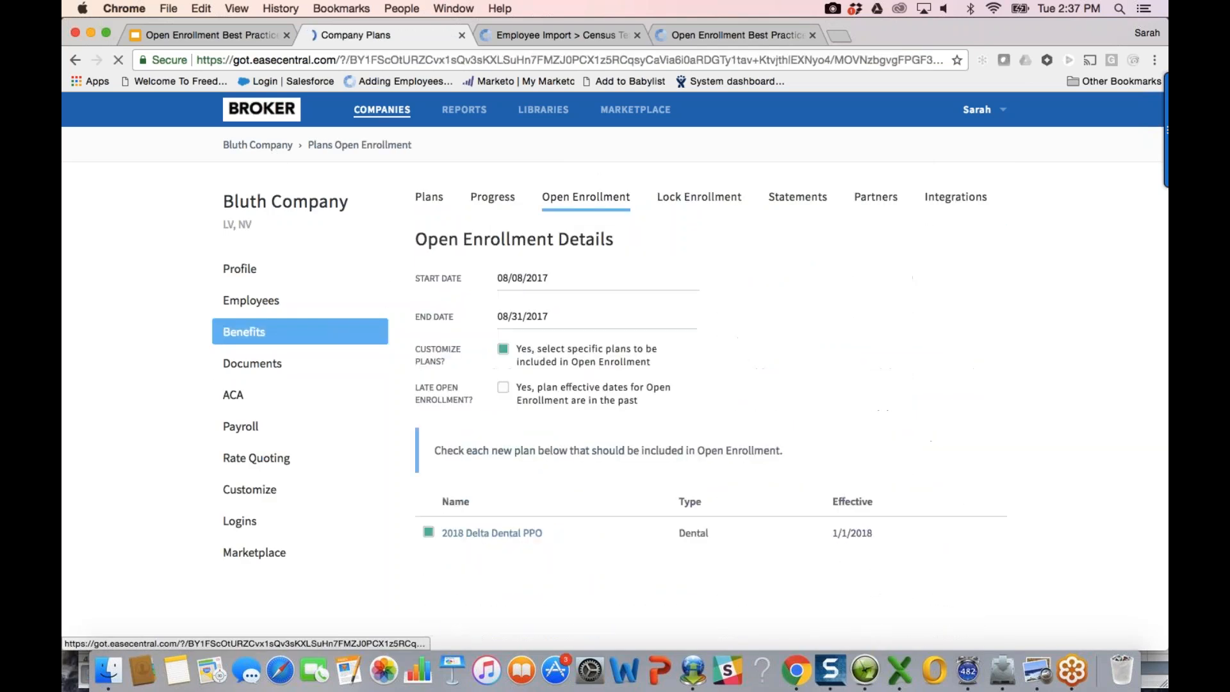
pyautogui.click(551, 282)
pyautogui.click(558, 438)
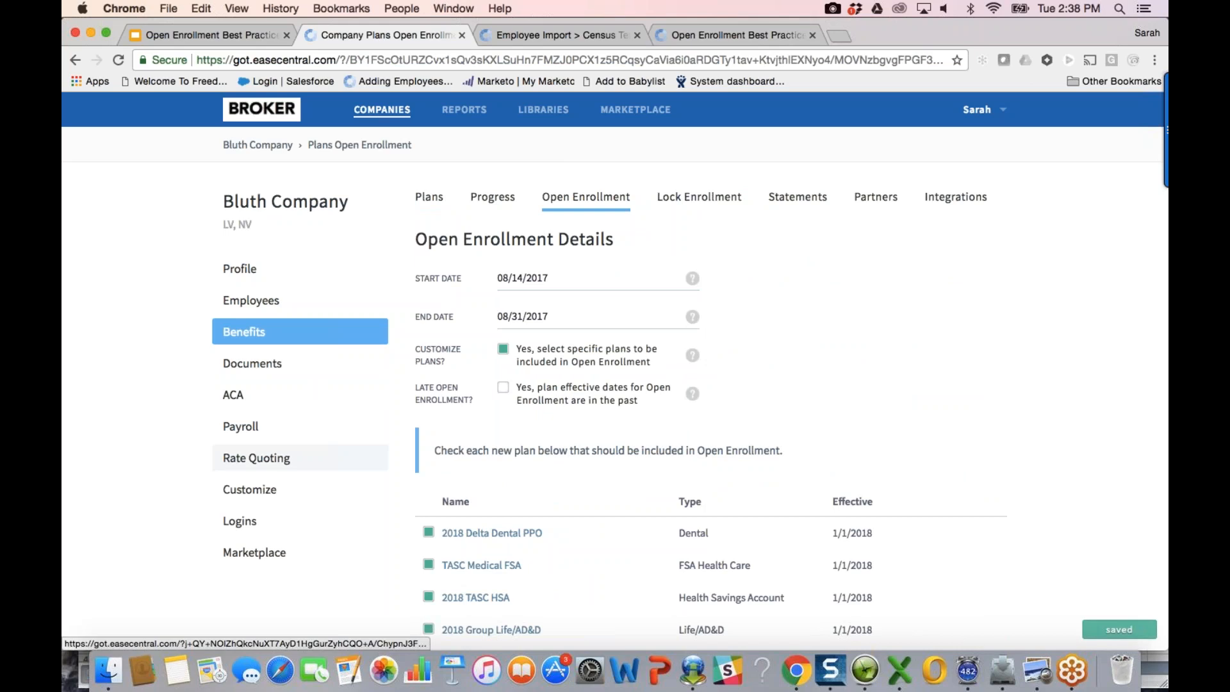
pyautogui.click(262, 533)
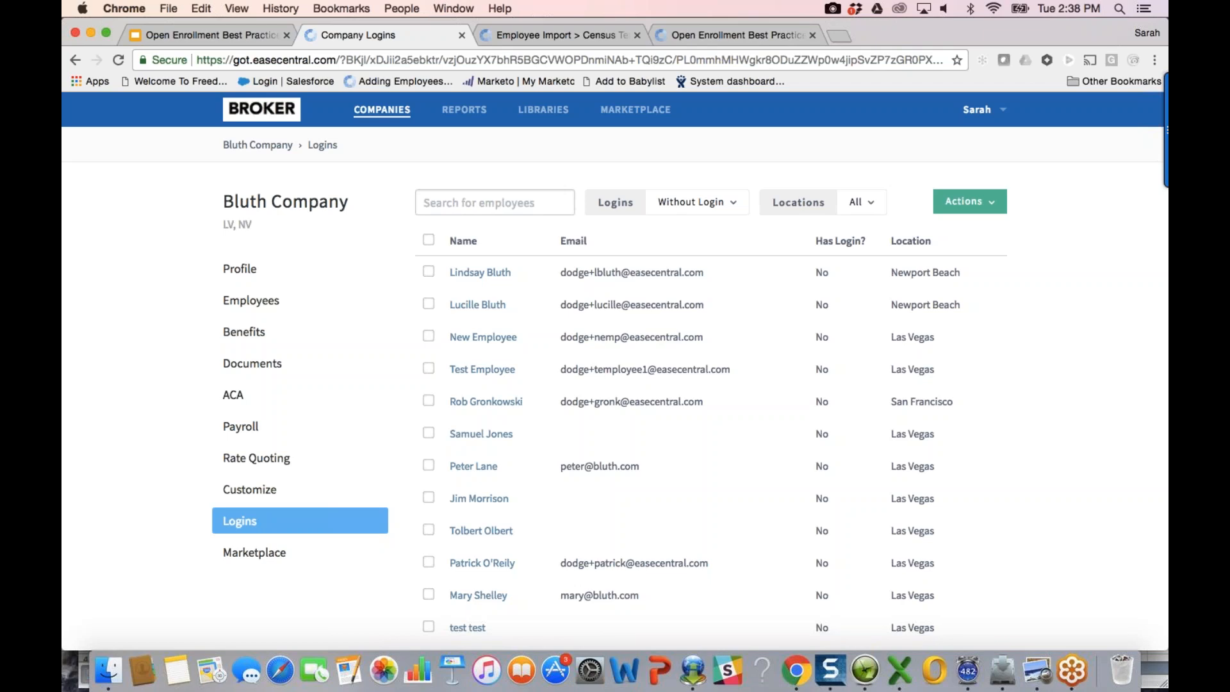
# Step: Filter Logins to All, select all 46 employees, and start sending them login welcome emails
pyautogui.click(429, 239)
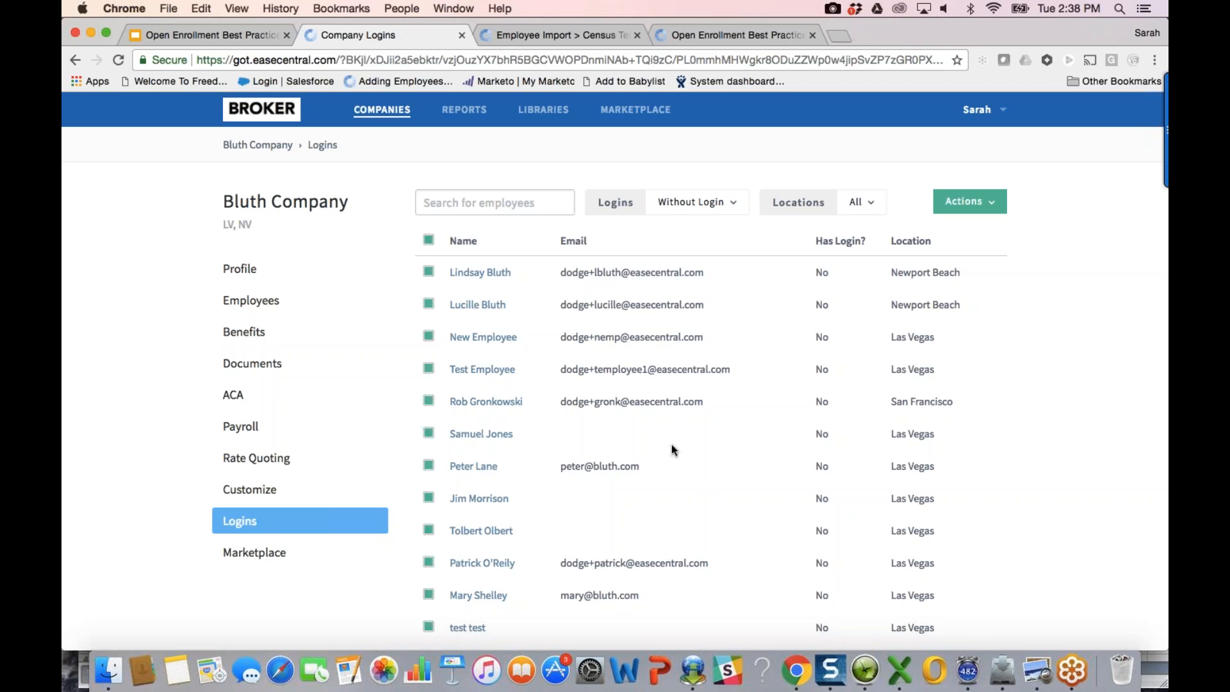
pyautogui.click(699, 202)
pyautogui.click(705, 236)
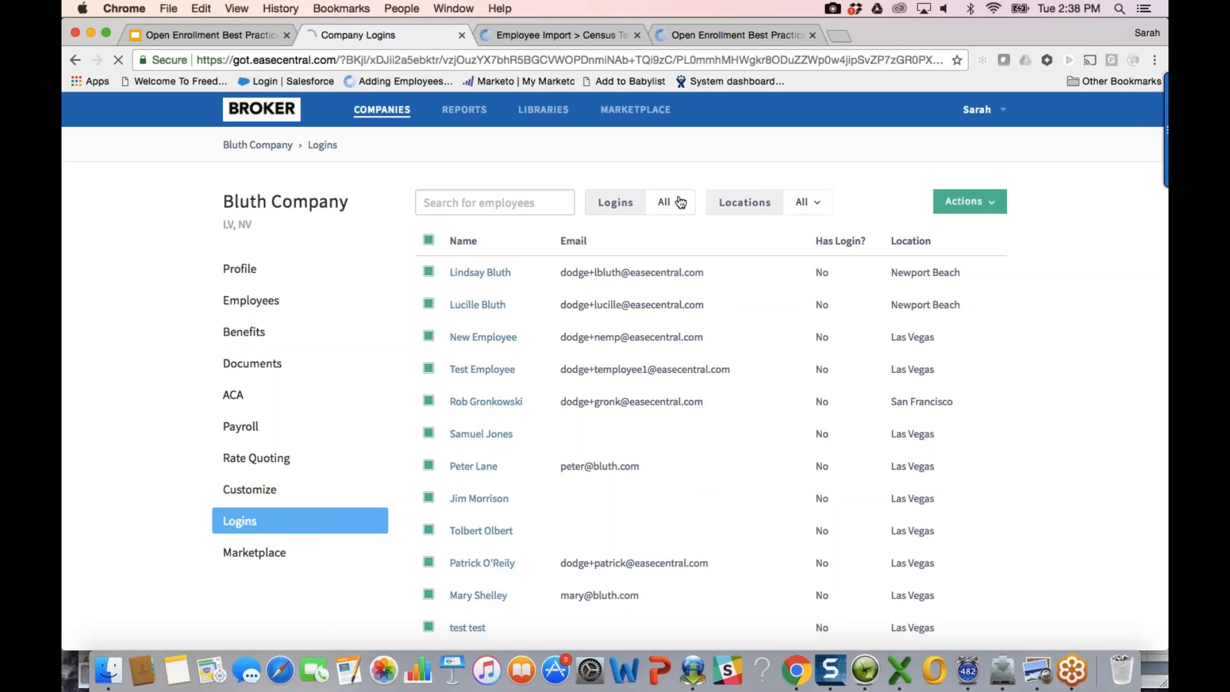
pyautogui.click(430, 241)
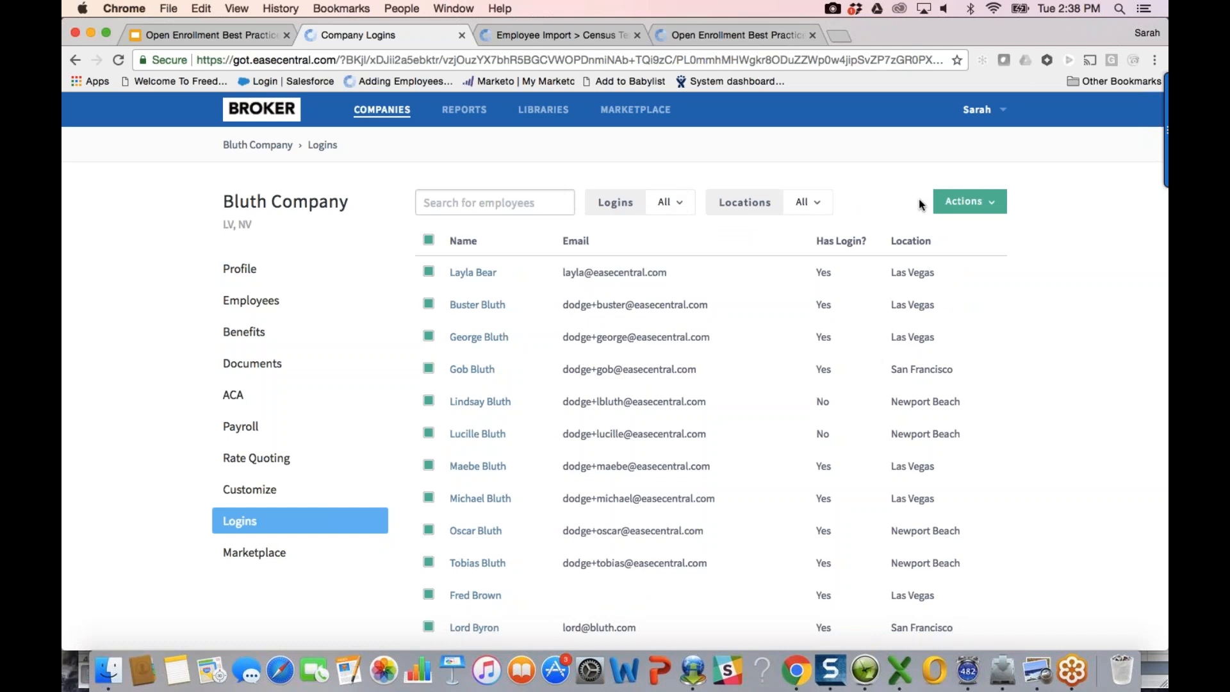
pyautogui.click(965, 201)
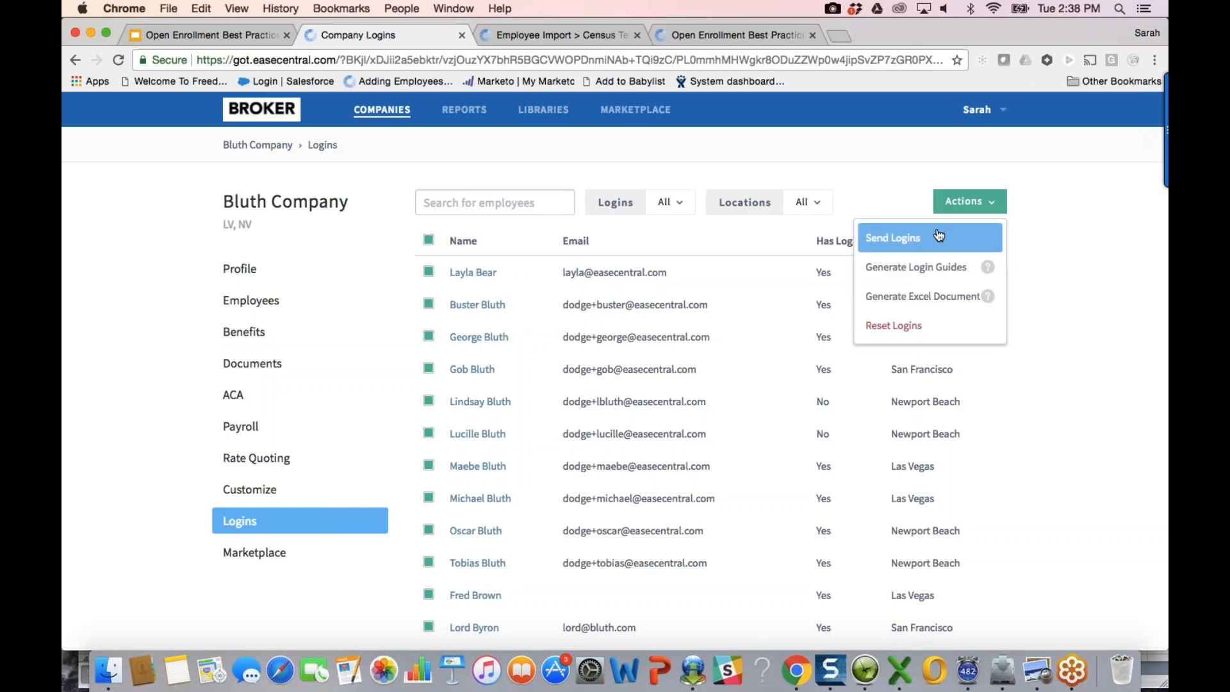
pyautogui.click(944, 232)
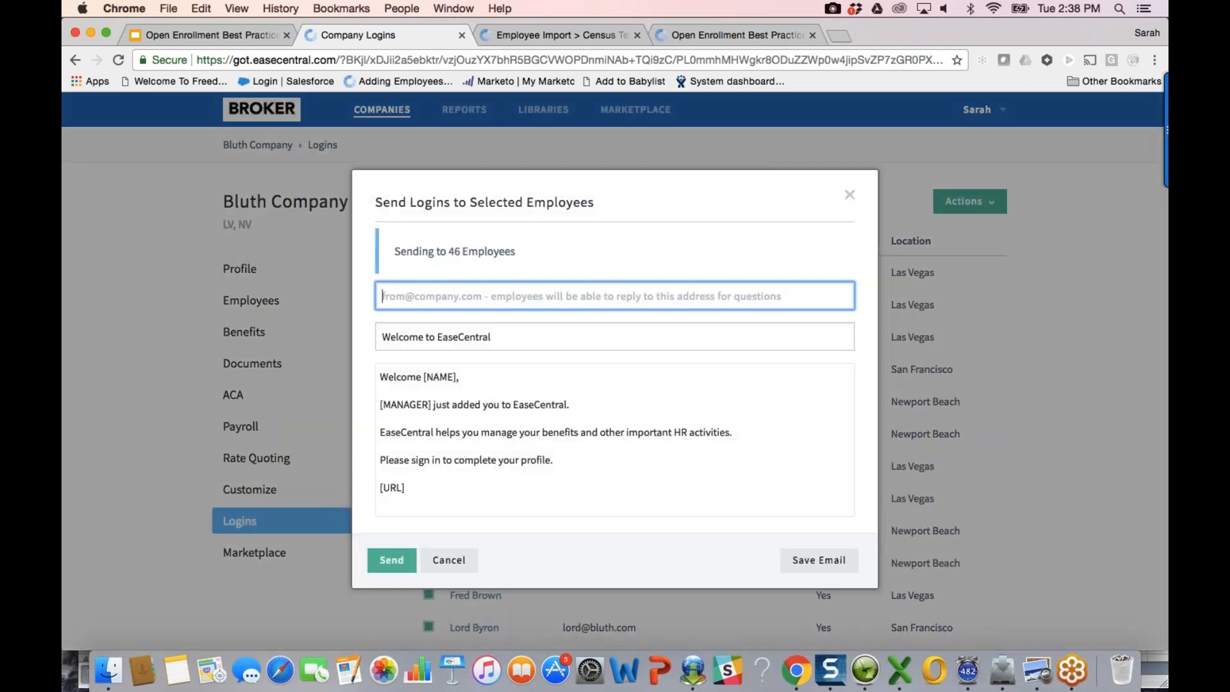
# Step: Enter the sender's e-mail address in From and review the welcome message text
pyautogui.click(671, 408)
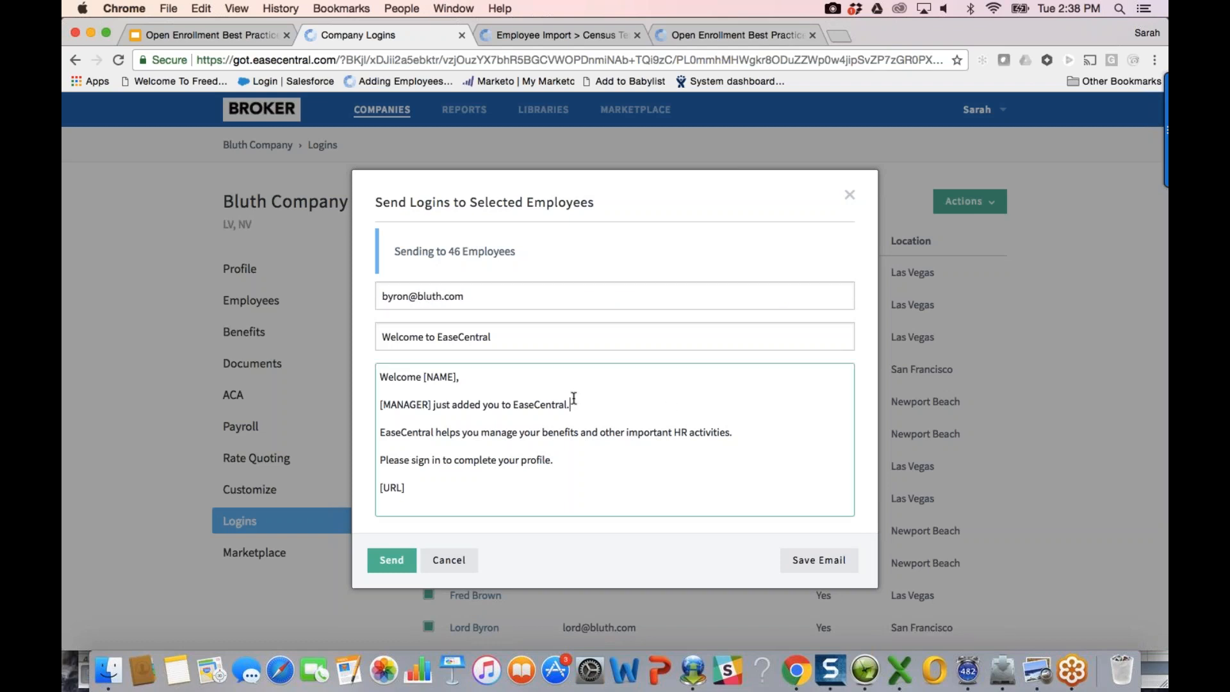
pyautogui.moveTo(554, 460); pyautogui.dragTo(380, 404)
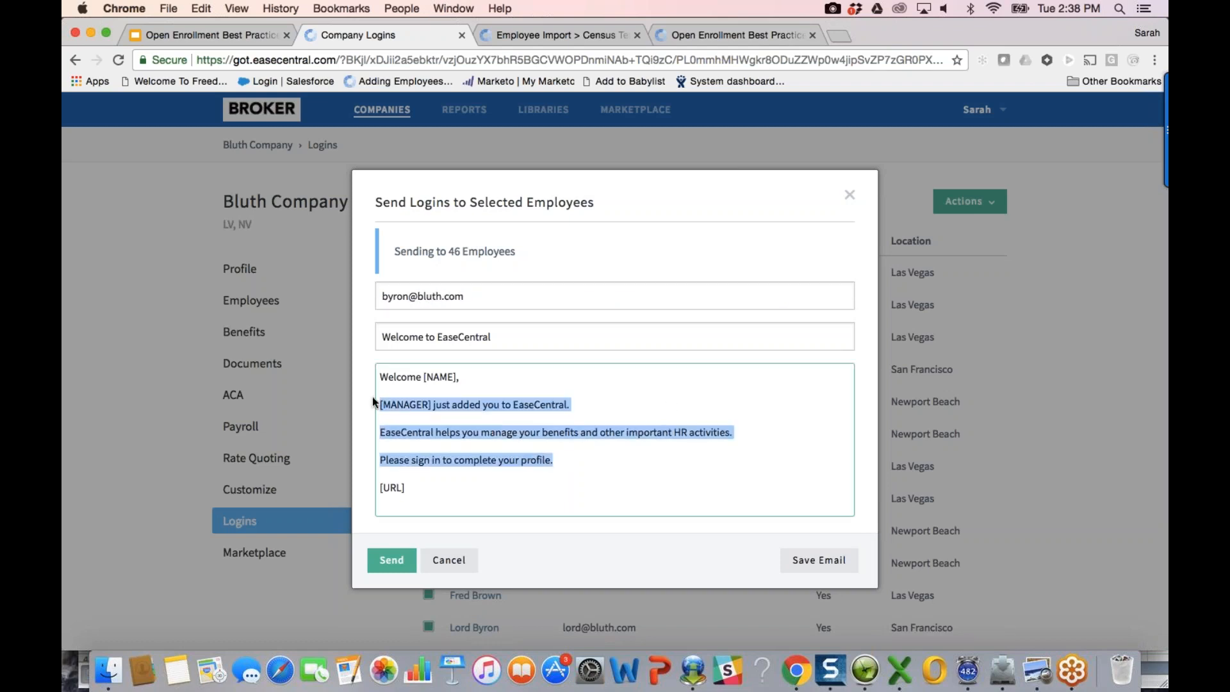
# Step: Check the [URL] placeholder line, then close the form and go to the support Help Desk
pyautogui.moveTo(448, 492); pyautogui.dragTo(376, 491)
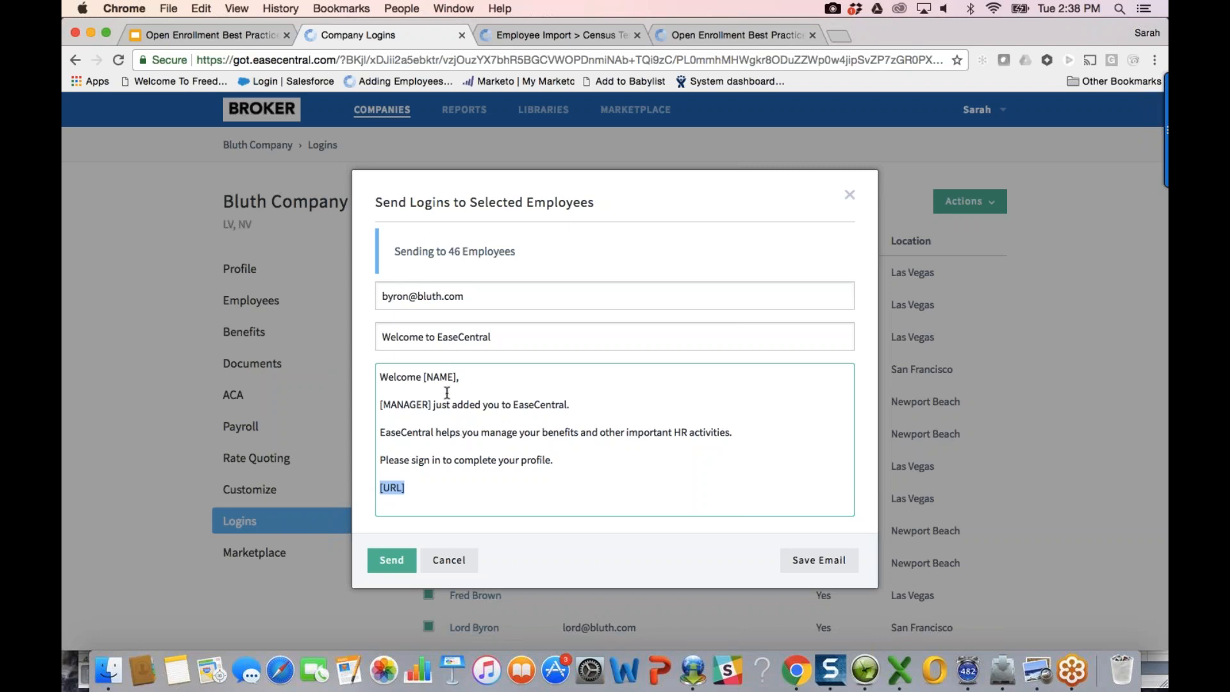
pyautogui.click(415, 486)
pyautogui.moveTo(415, 486); pyautogui.dragTo(368, 490)
pyautogui.click(449, 560)
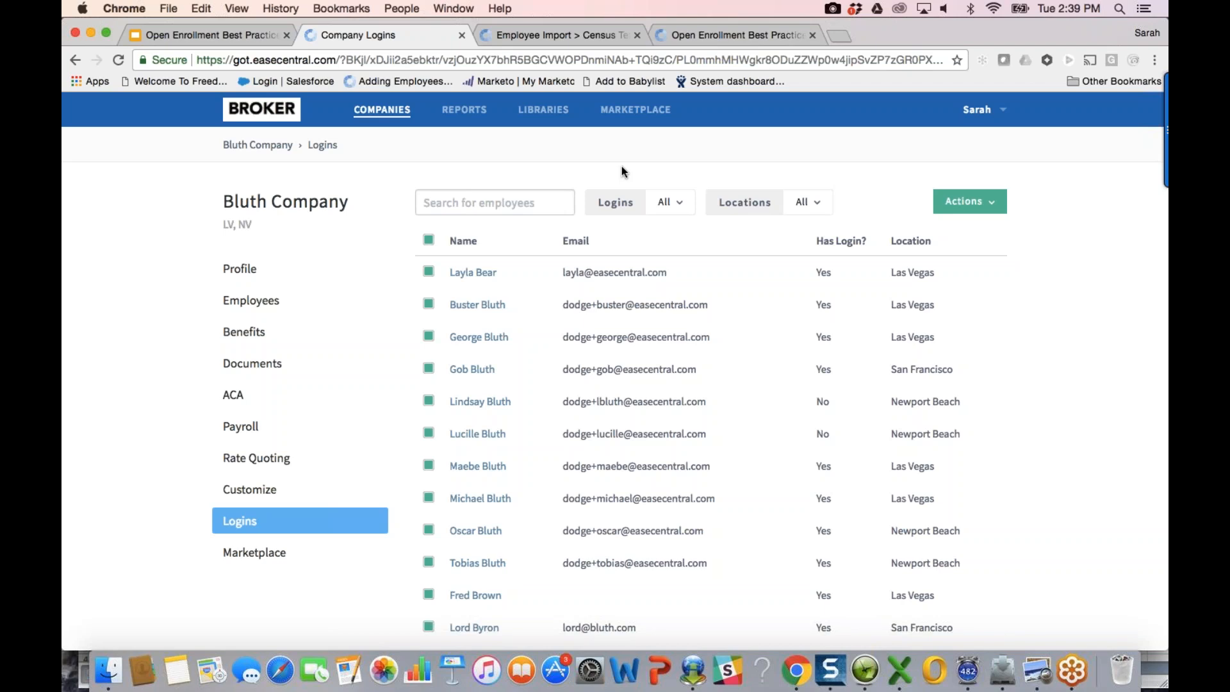
pyautogui.click(580, 35)
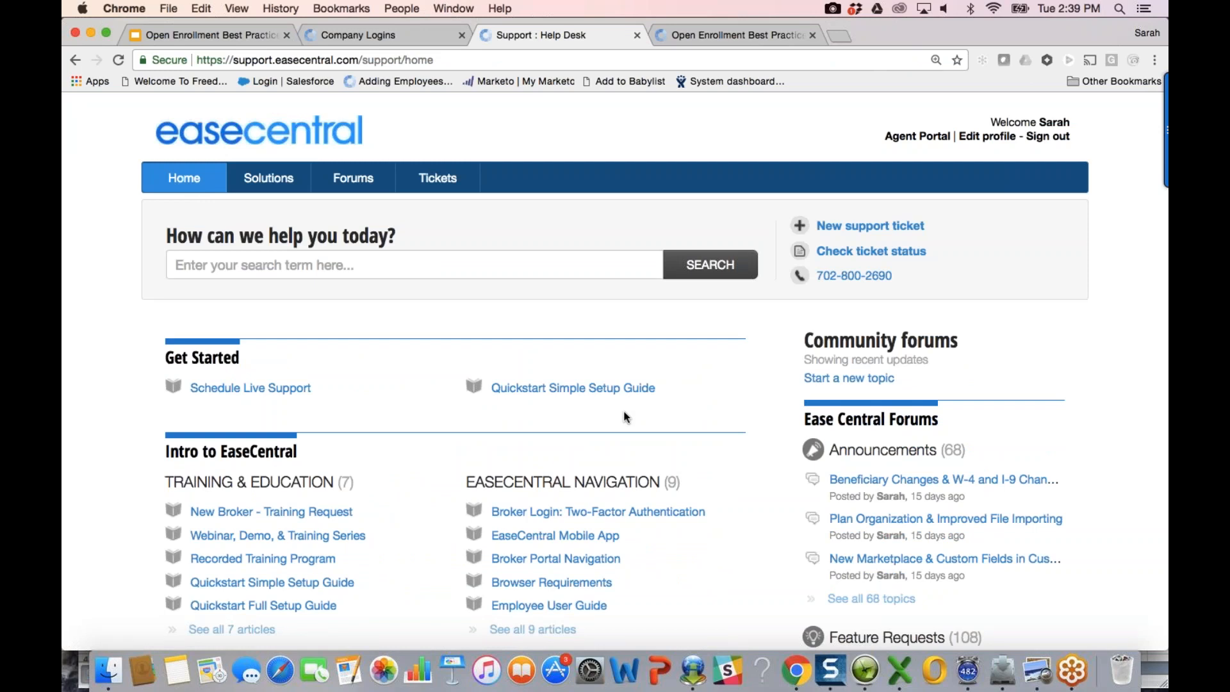
# Step: Find and open the Sending Employee Logins help article
pyautogui.scroll(-3, 626, 417)
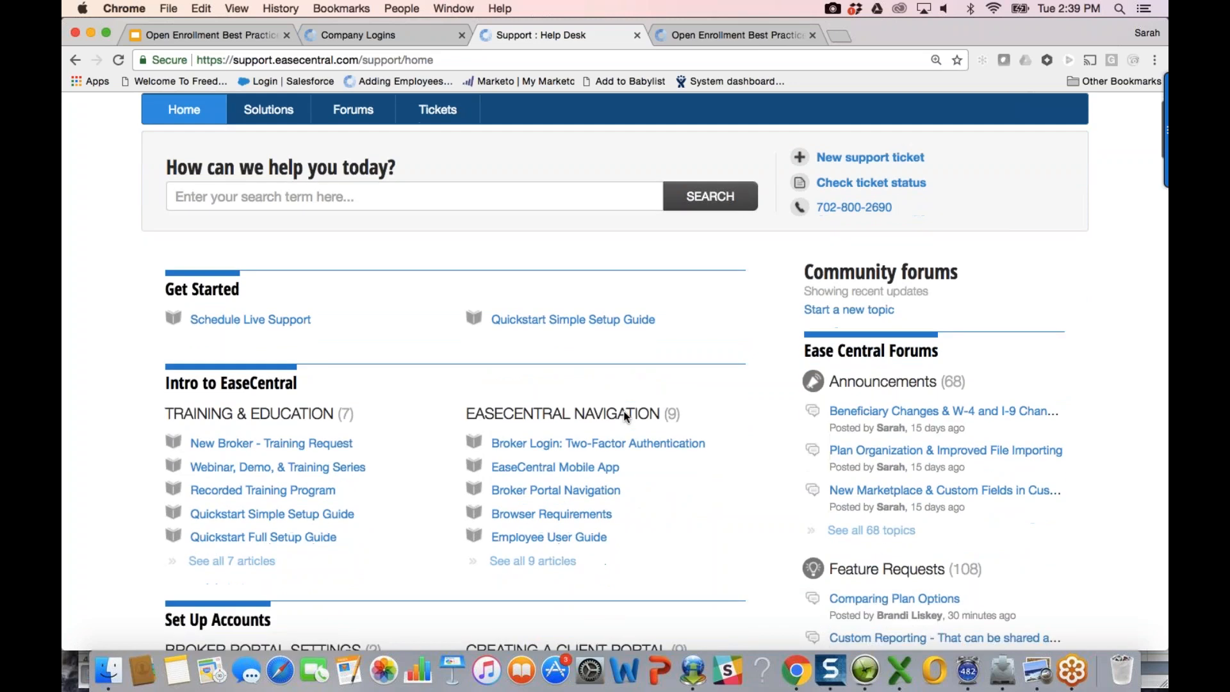
pyautogui.scroll(-2, 564, 403)
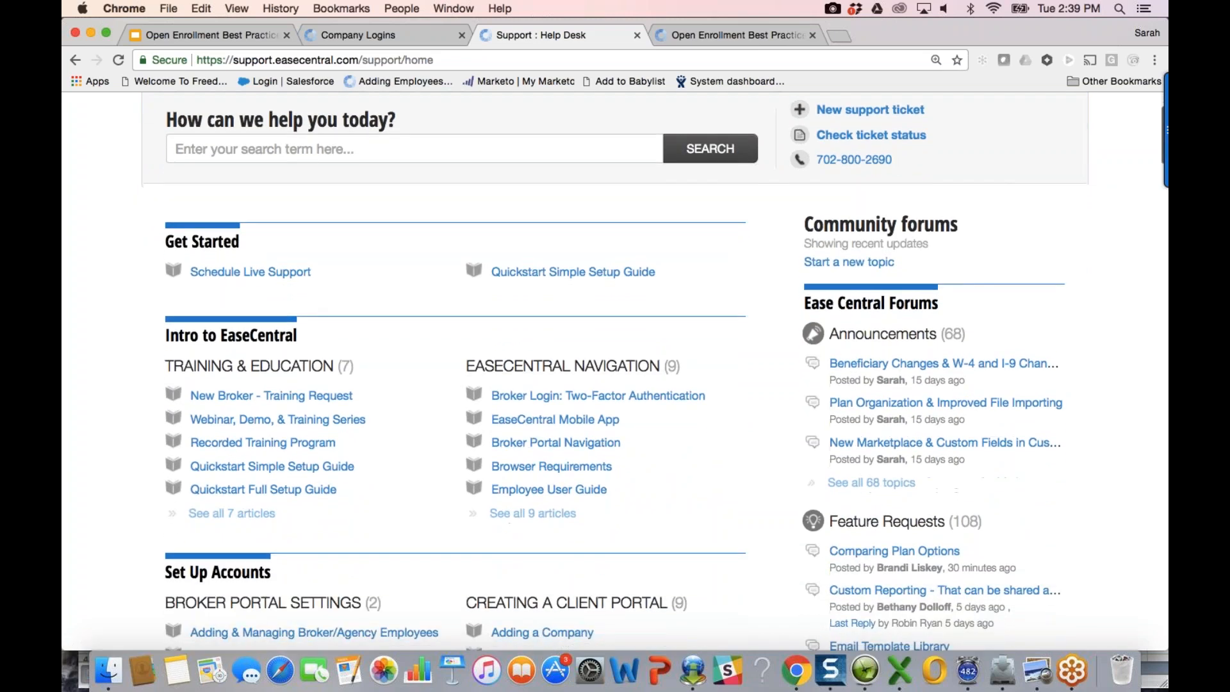
pyautogui.scroll(-1, 615, 372)
pyautogui.scroll(-5, 319, 494)
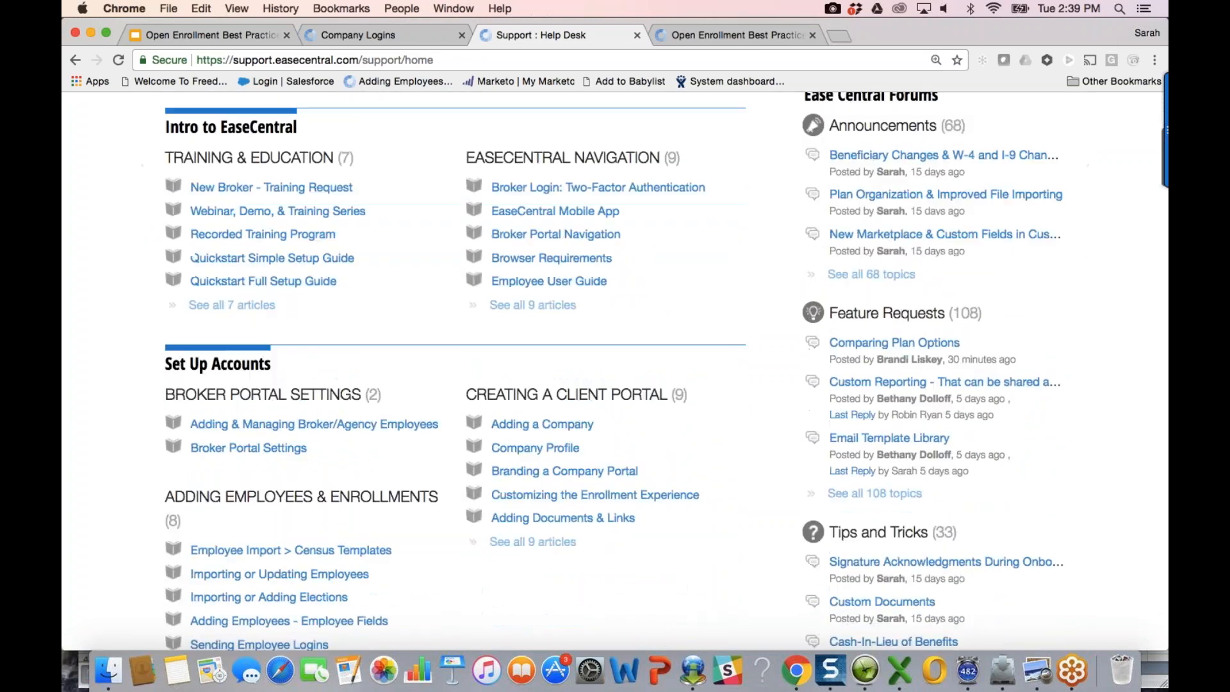
pyautogui.scroll(-5, 319, 494)
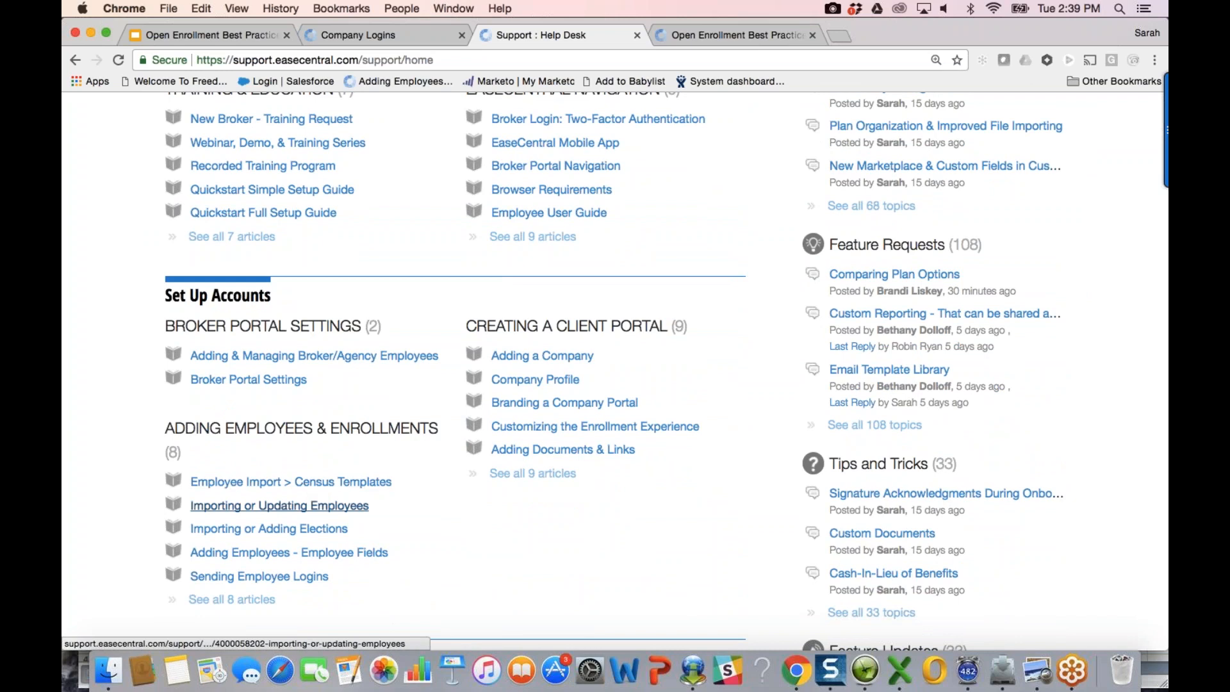
pyautogui.click(276, 577)
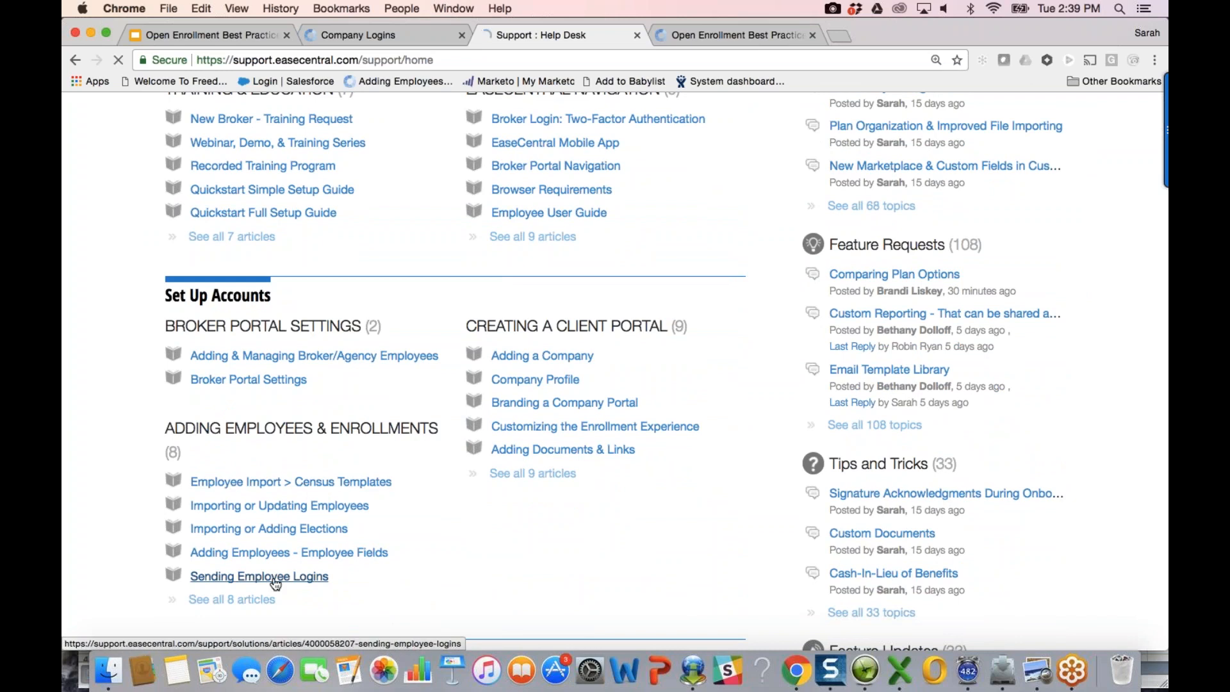
pyautogui.scroll(-15, 626, 529)
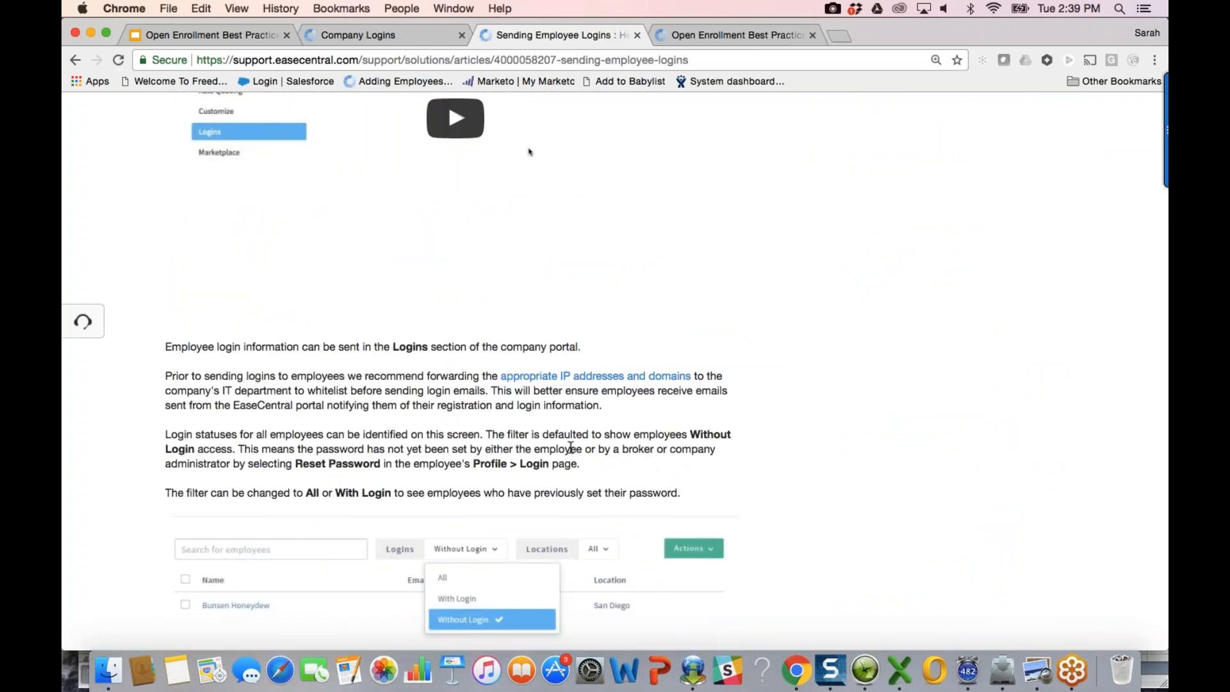
# Step: Open the IP address and domain whitelisting article, then return to Company Logins
pyautogui.click(615, 376)
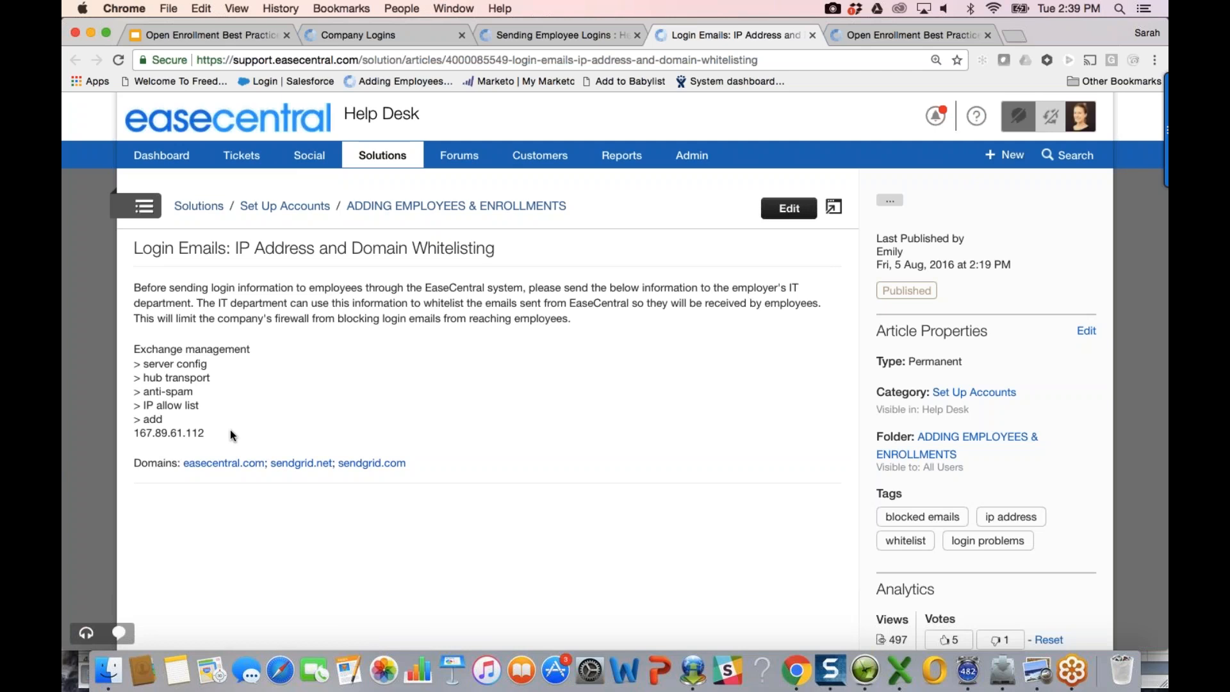
pyautogui.click(577, 36)
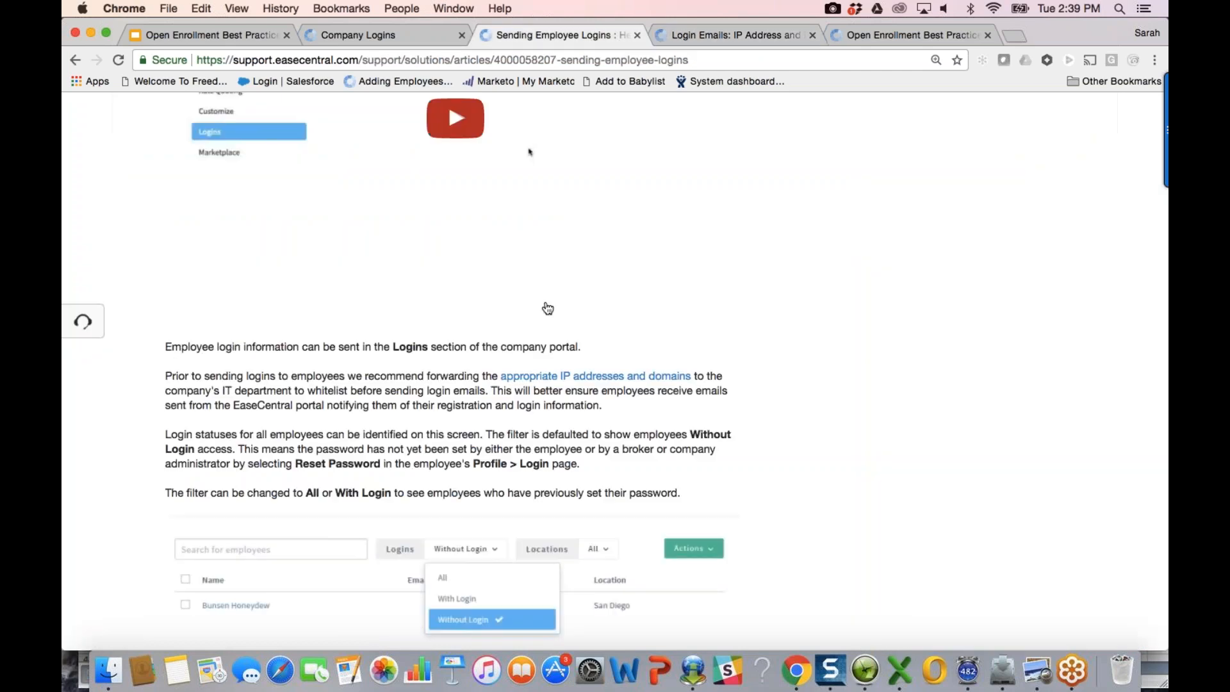
pyautogui.click(396, 35)
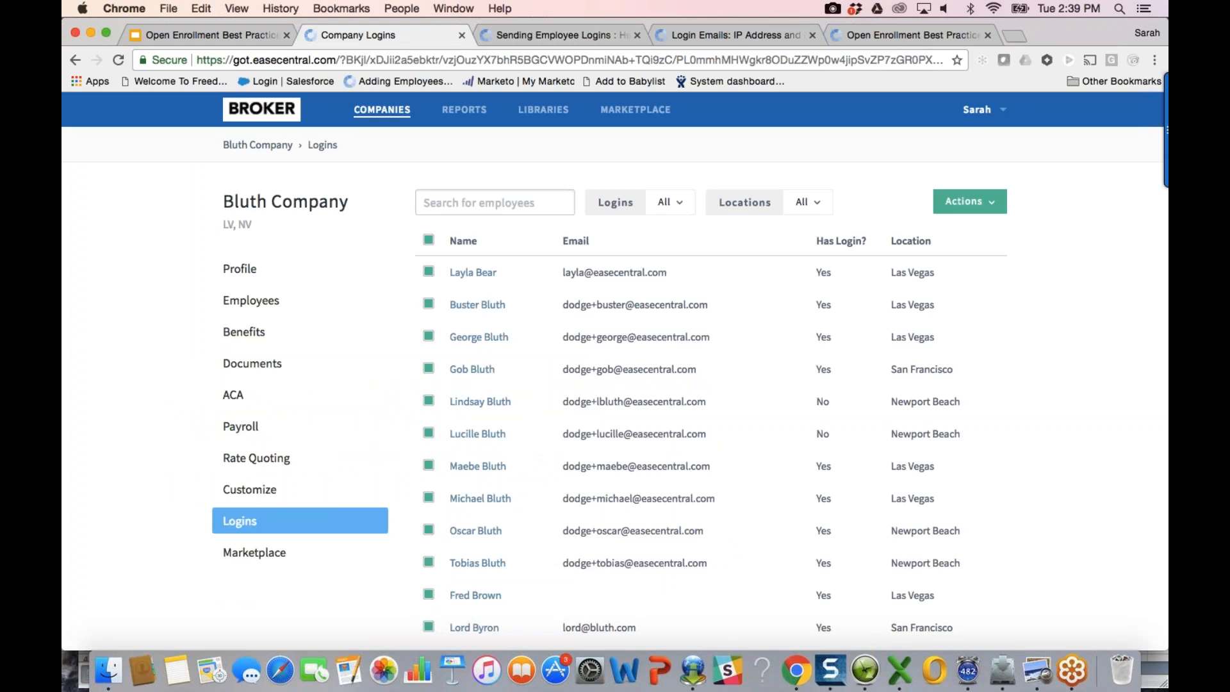
# Step: Deselect all employees and select only the three lacking e-mail addresses
pyautogui.scroll(-2, 456, 548)
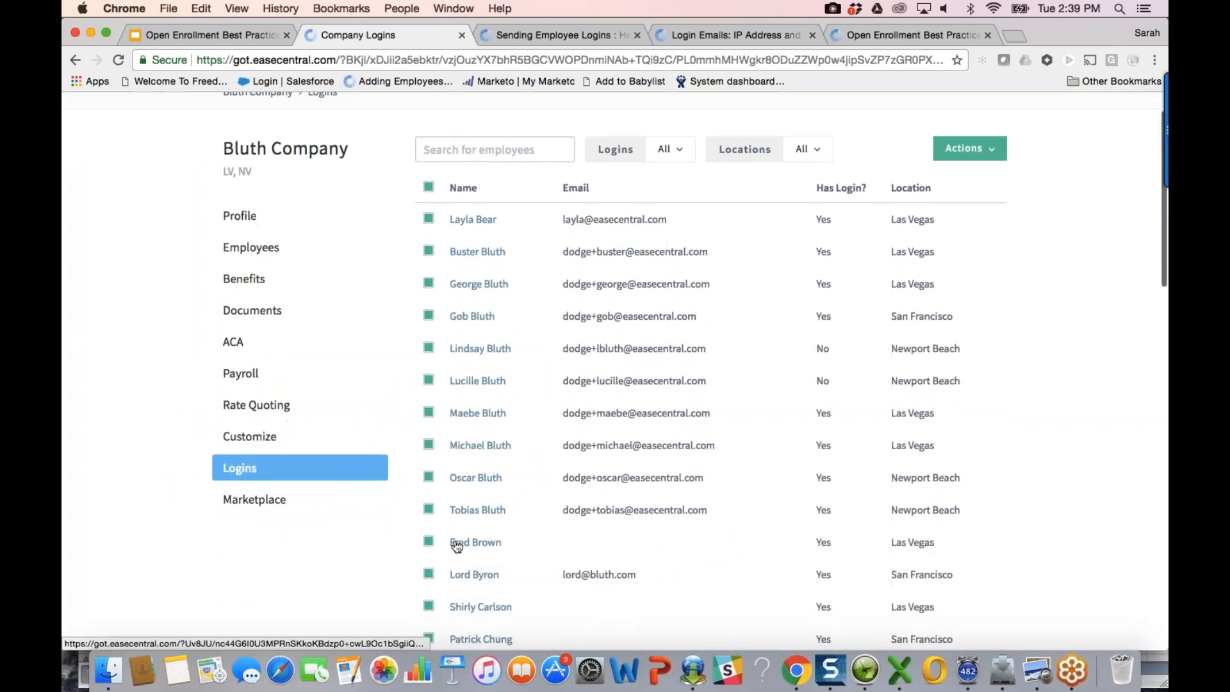
pyautogui.click(429, 187)
pyautogui.click(429, 541)
pyautogui.click(428, 606)
pyautogui.click(428, 638)
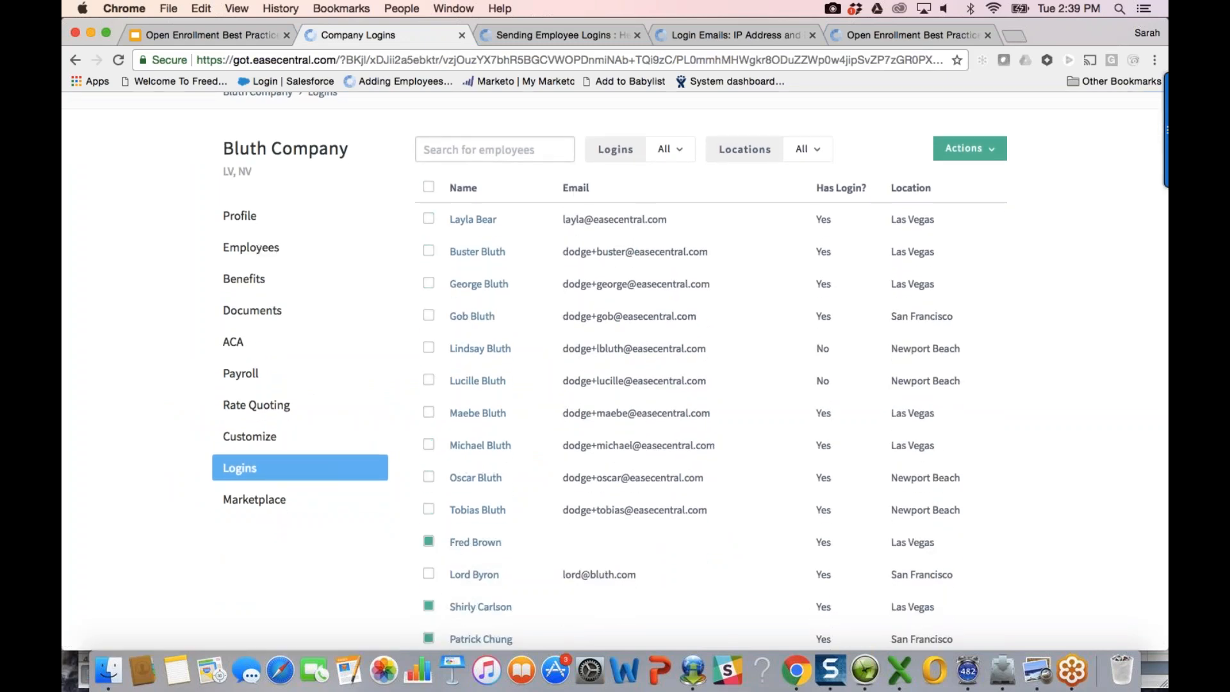
# Step: View the Actions menu for those three, then switch to the best-practices presentation
pyautogui.click(975, 149)
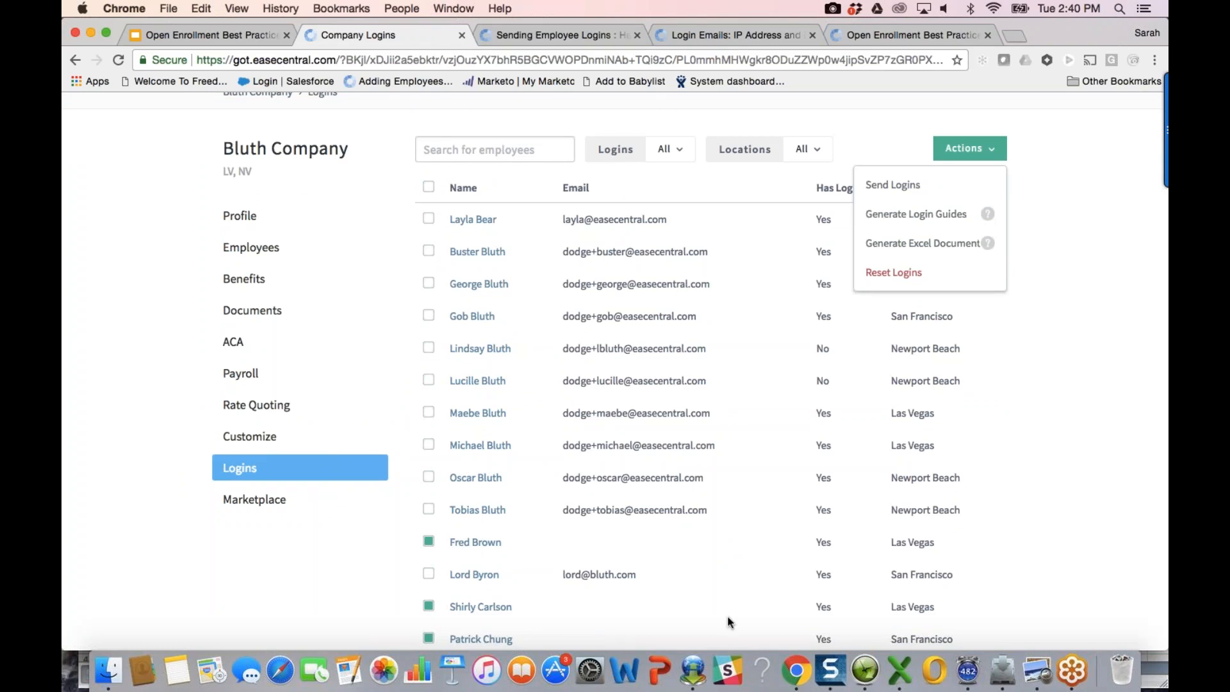
pyautogui.scroll(-1, 729, 621)
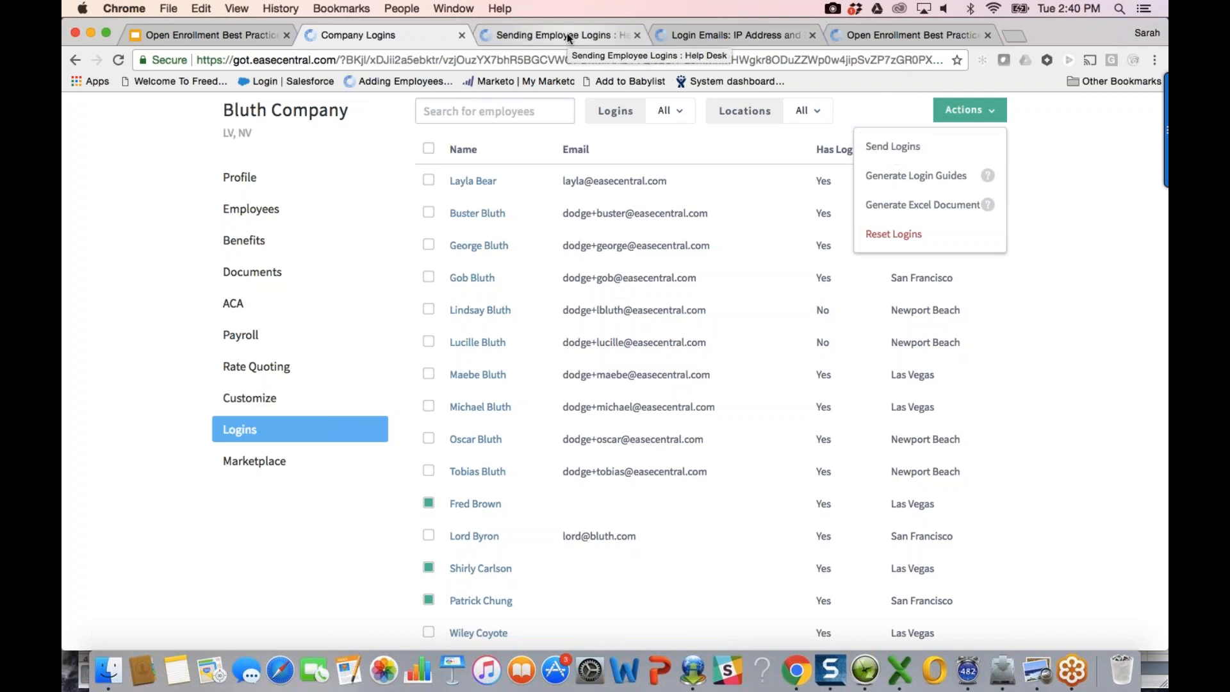
pyautogui.click(221, 36)
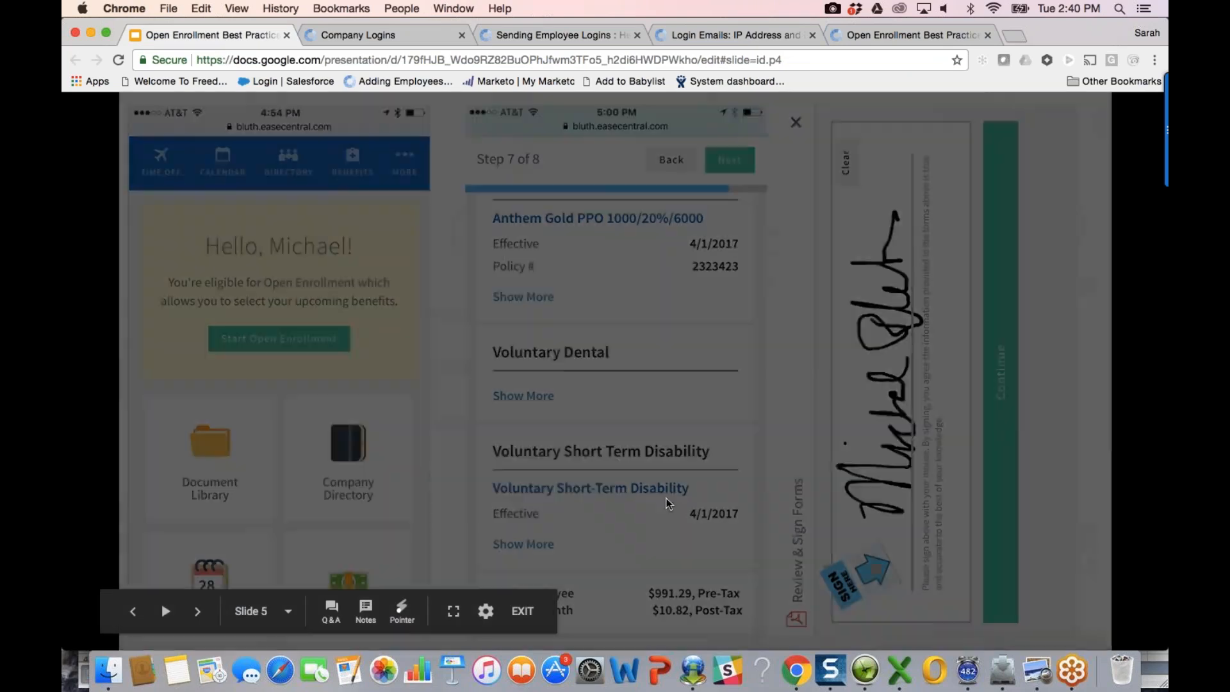
# Step: Advance past the phone screenshots to the Managing Open Enrollment Changes Checklist, then return to Company Logins
pyautogui.click(666, 498)
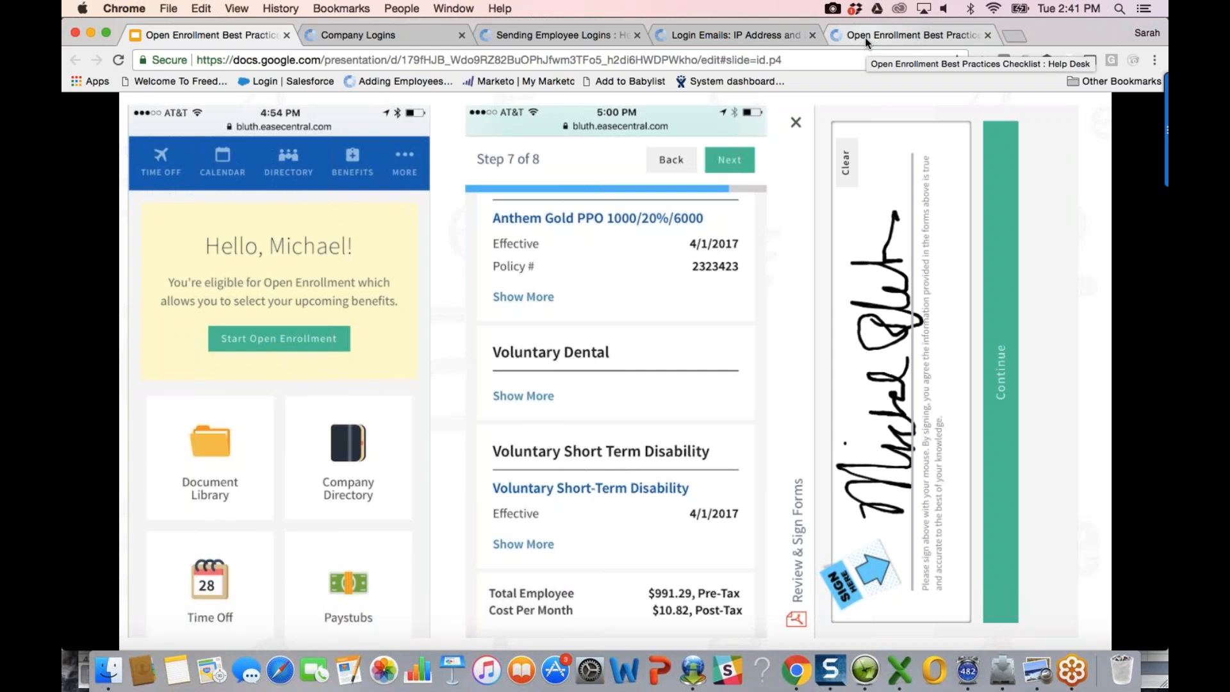
pyautogui.click(565, 351)
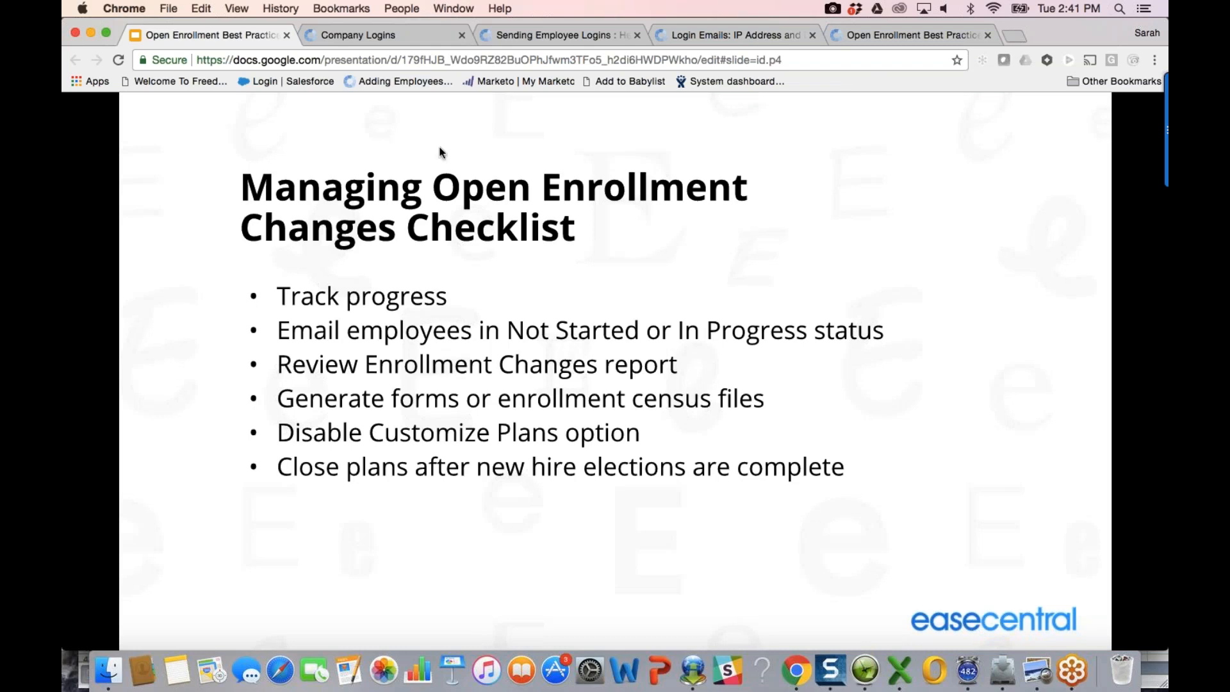
pyautogui.click(402, 34)
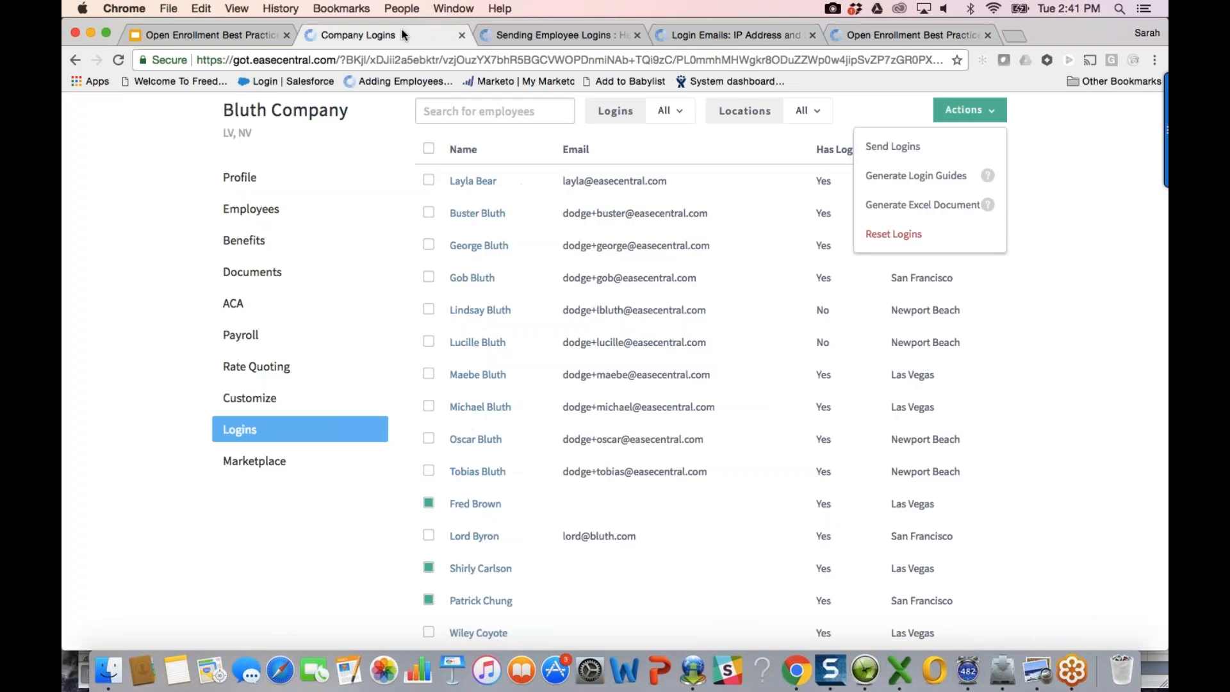
# Step: Open the Feedback report and set its From Date to 05/01/2017
pyautogui.scroll(2, 615, 372)
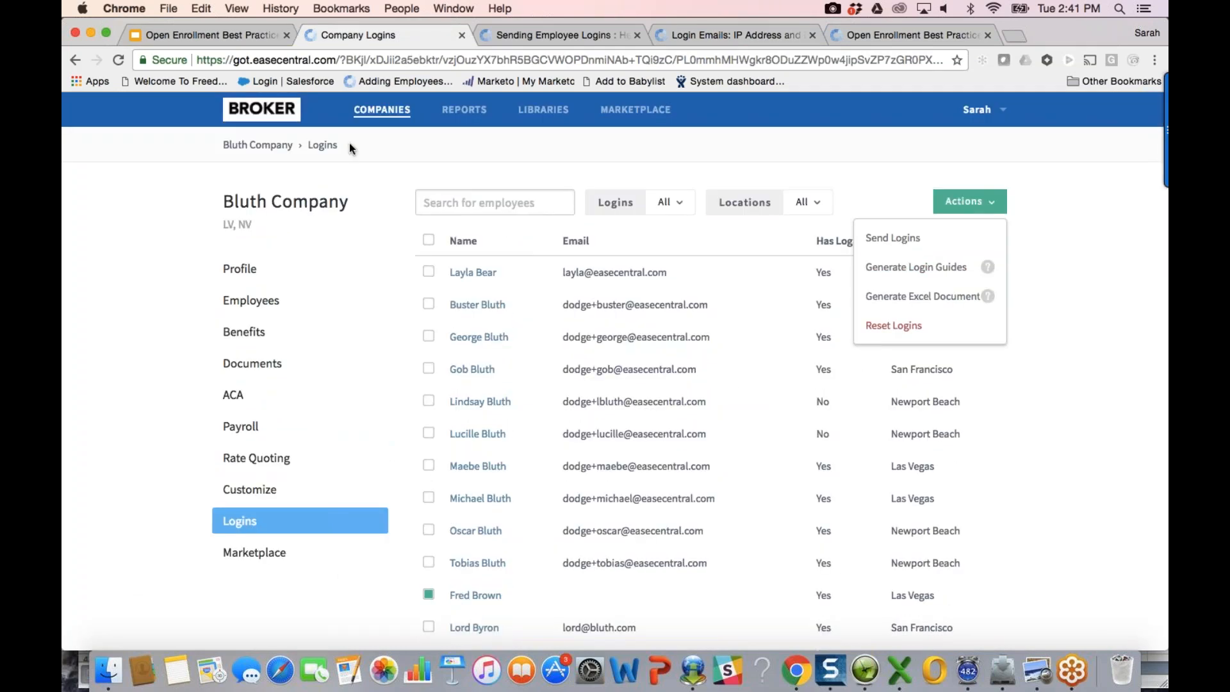
pyautogui.click(468, 115)
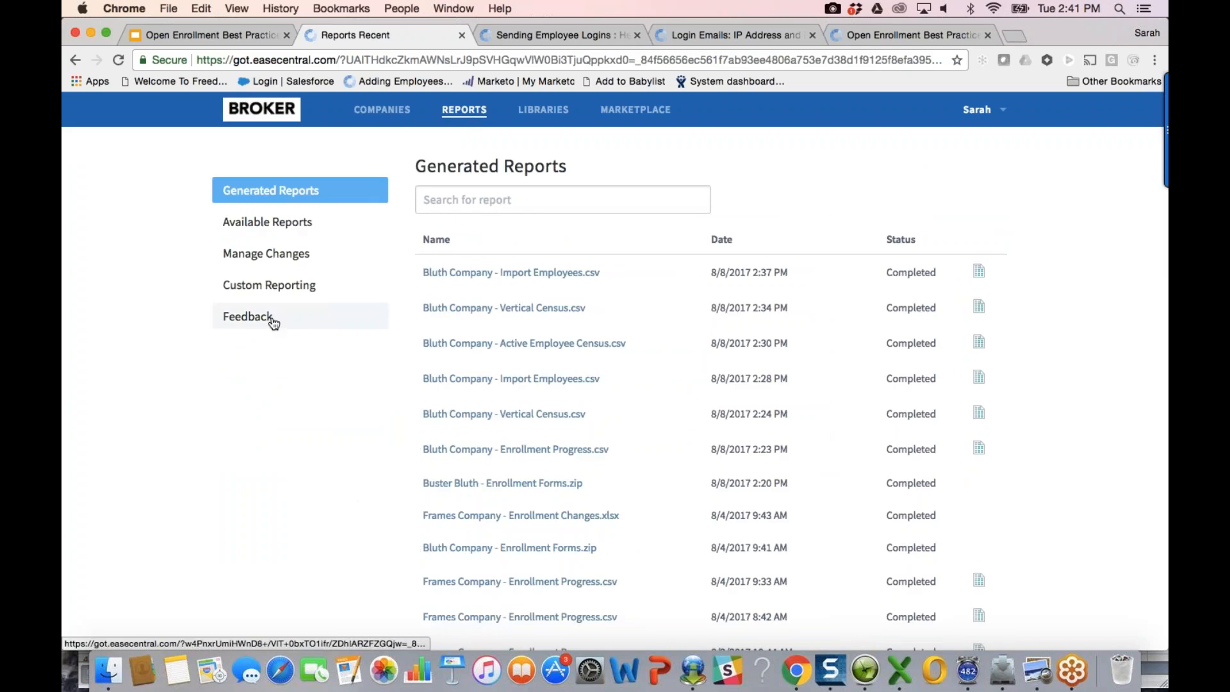
pyautogui.click(273, 320)
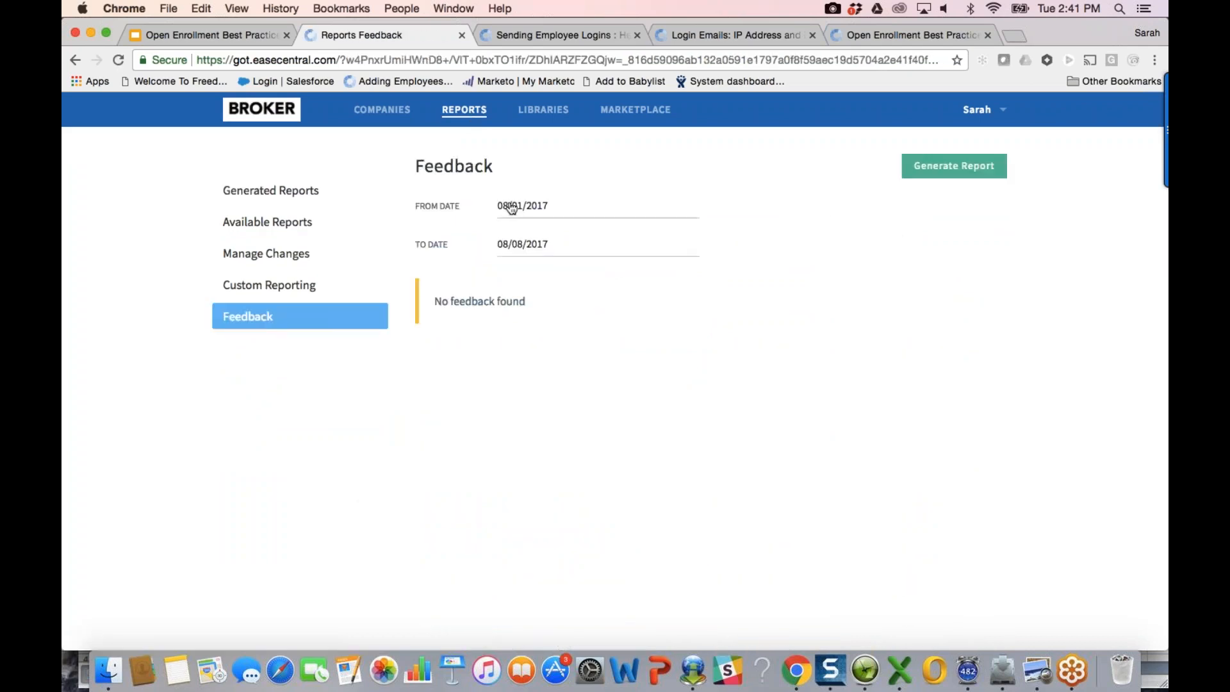
pyautogui.click(512, 208)
pyautogui.click(532, 244)
pyautogui.click(532, 244)
pyautogui.click(533, 244)
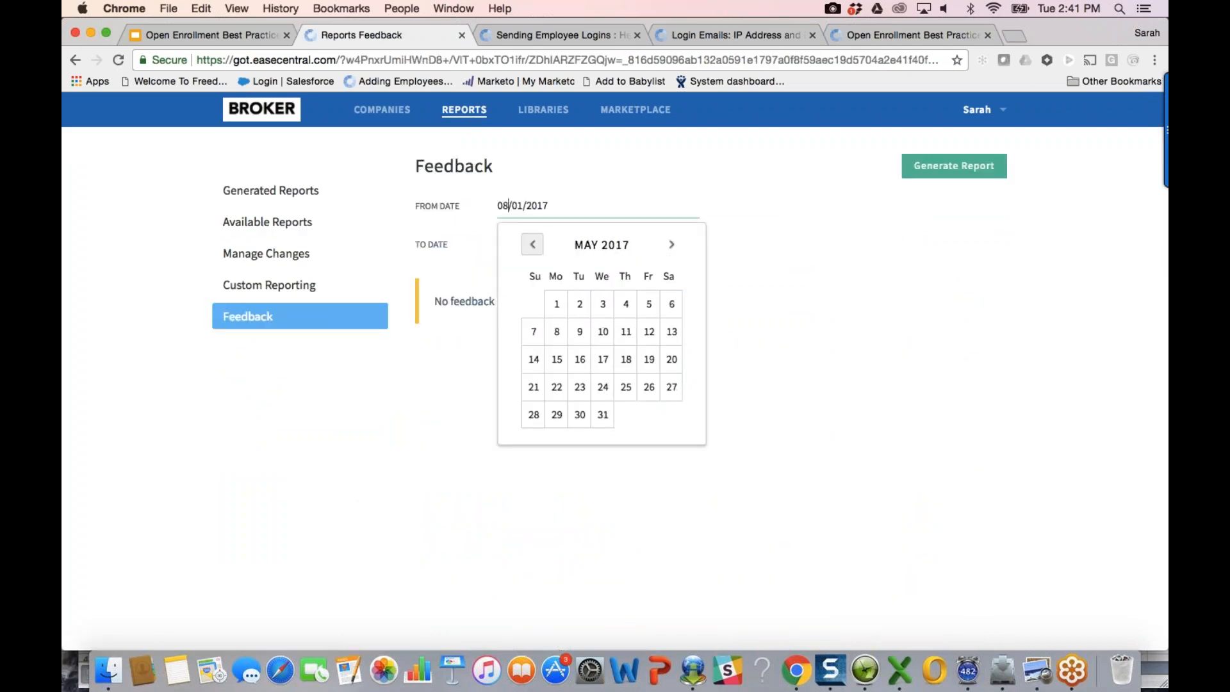
pyautogui.click(556, 304)
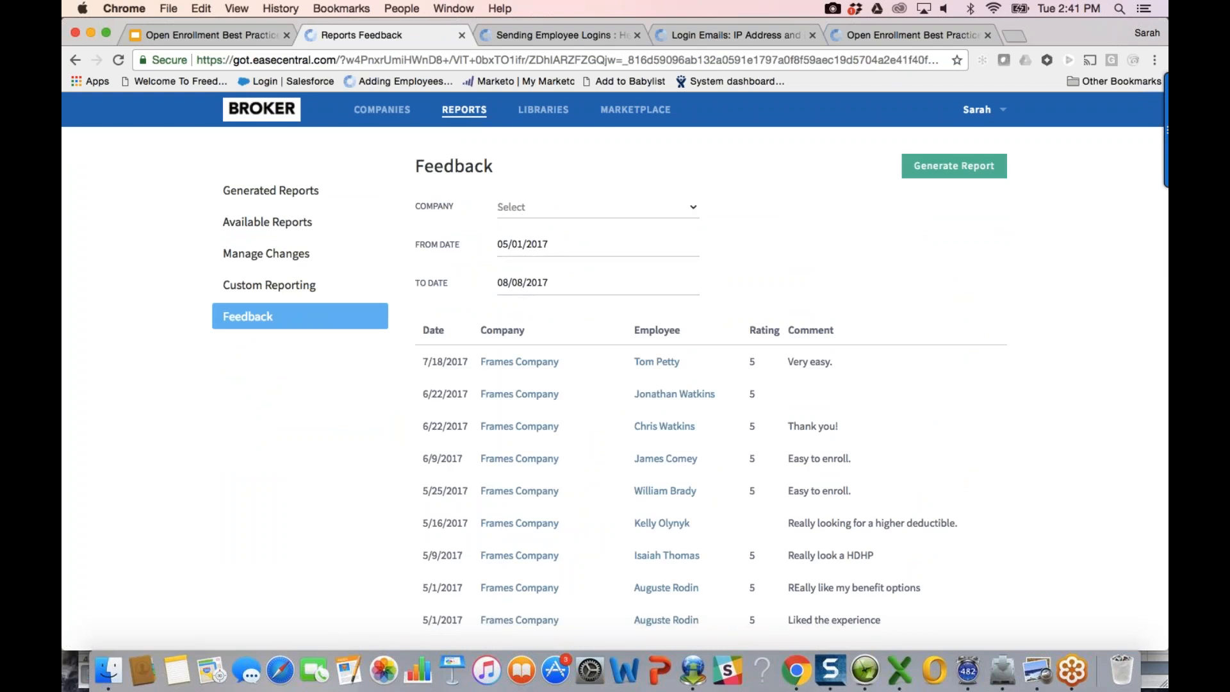
pyautogui.scroll(-3, 615, 358)
pyautogui.scroll(2, 615, 359)
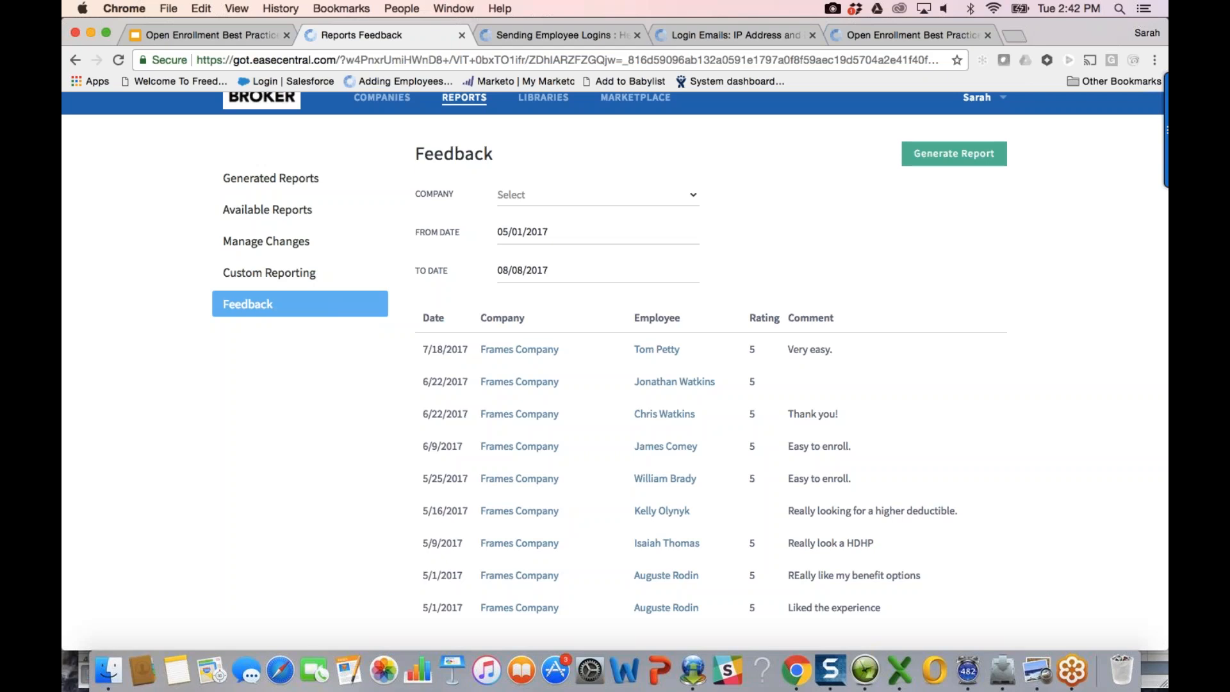
pyautogui.scroll(1, 327, 195)
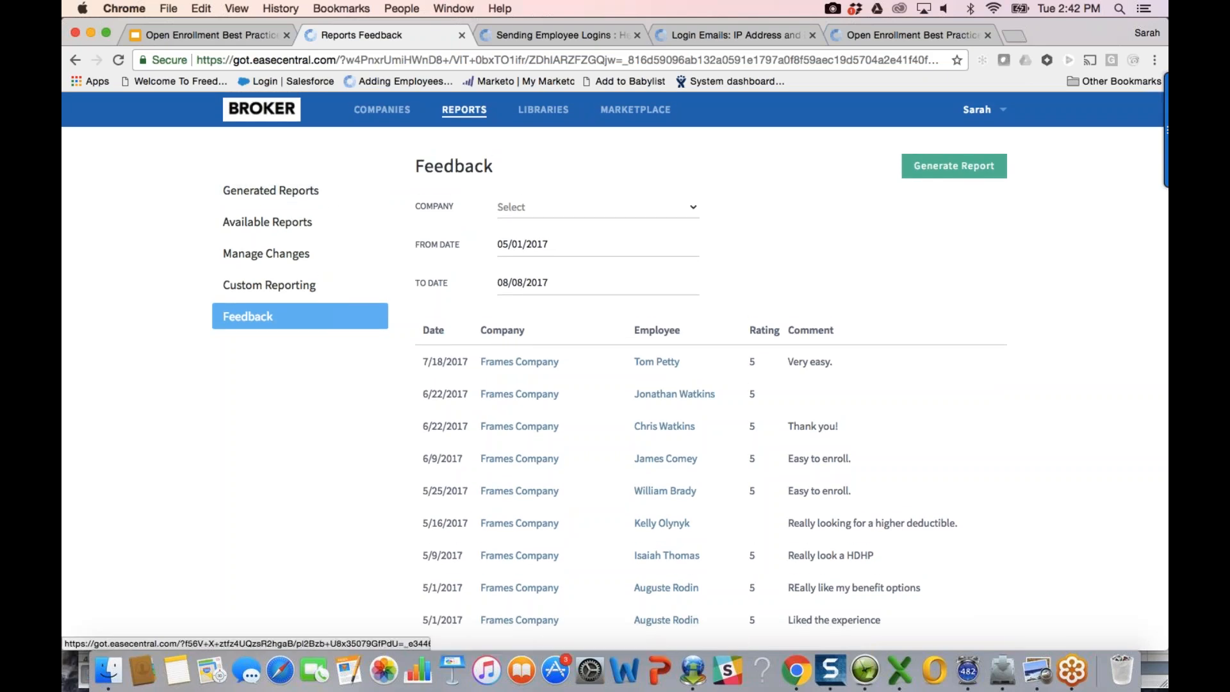
# Step: Open Bluth Company's customization Instructions section
pyautogui.click(383, 110)
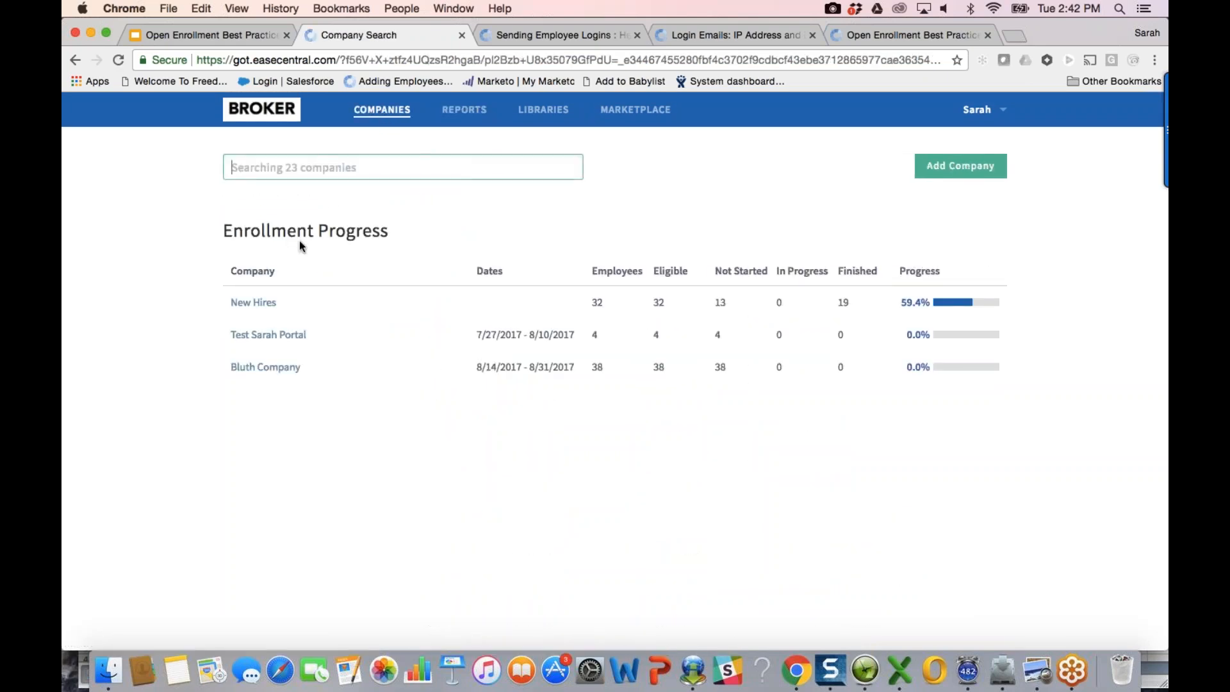
pyautogui.click(274, 366)
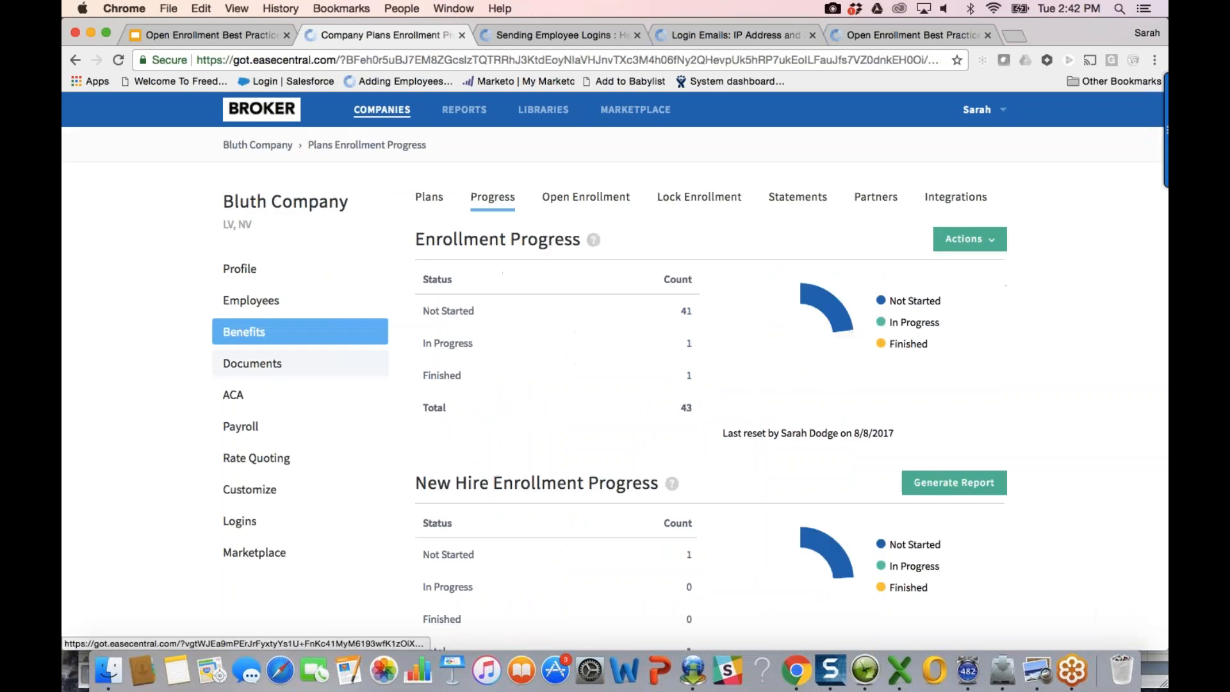
pyautogui.click(249, 490)
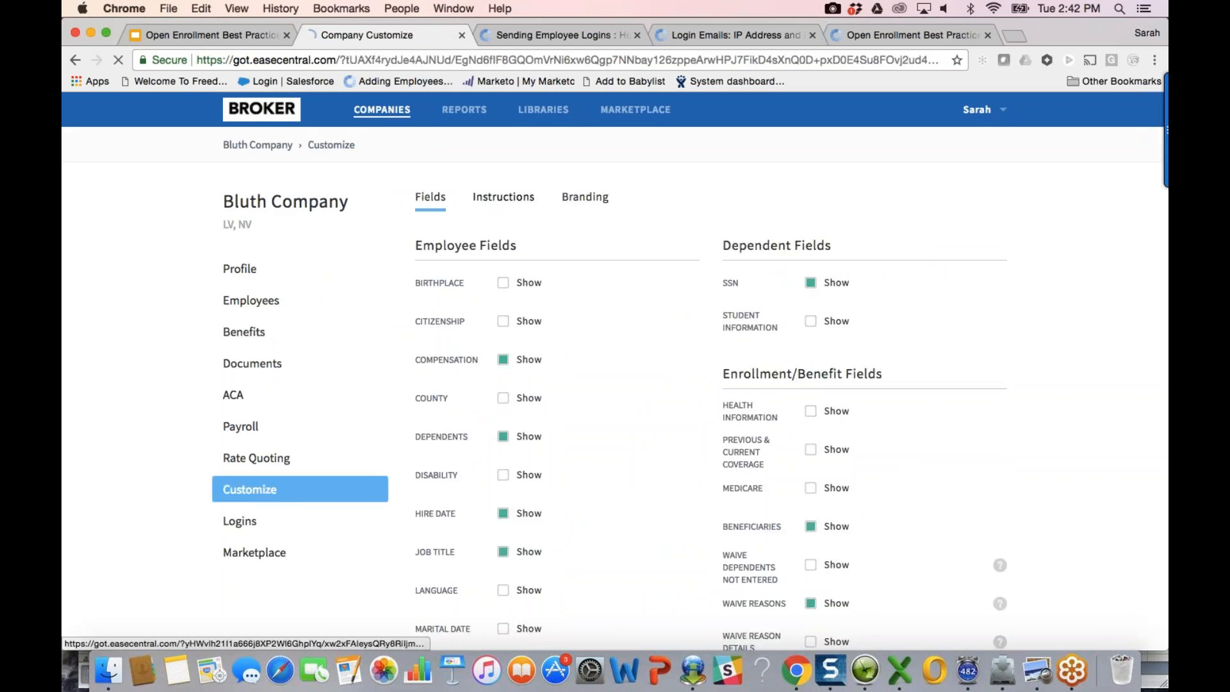
pyautogui.click(502, 196)
# Step: Look over the Dental instructions, then reopen the Feedback report at 08/01/2017–08/08/2017
pyautogui.scroll(-1, 745, 502)
pyautogui.scroll(-15, 745, 502)
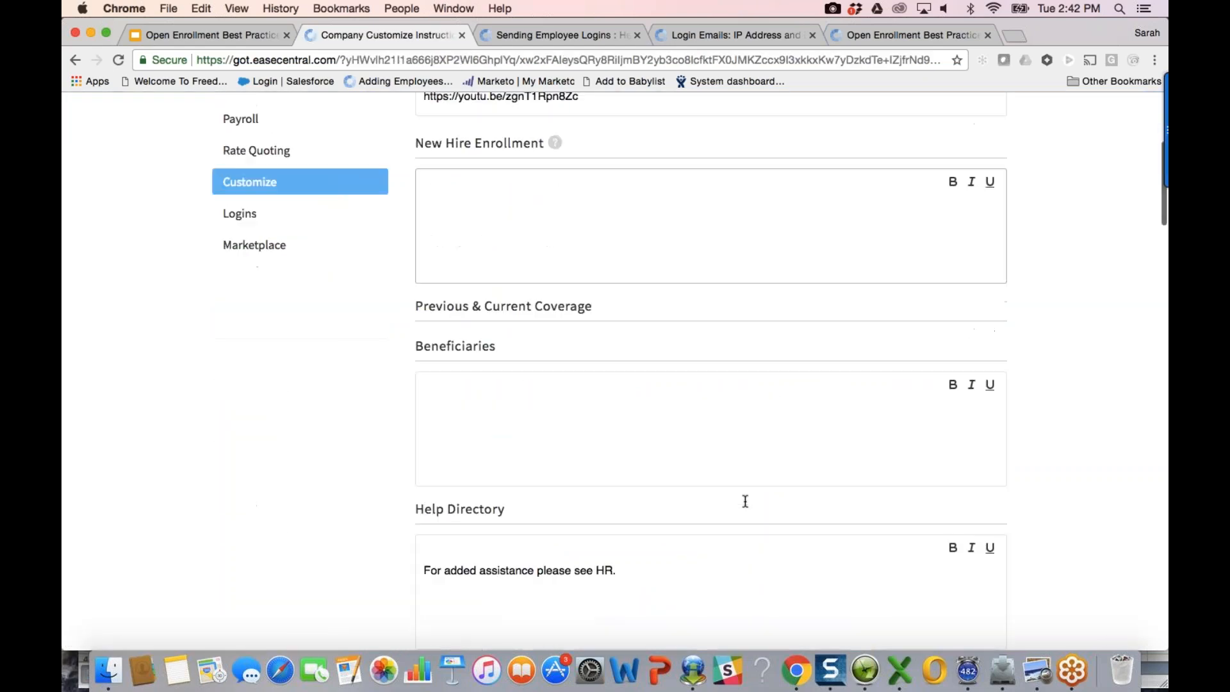
pyautogui.scroll(-10, 745, 502)
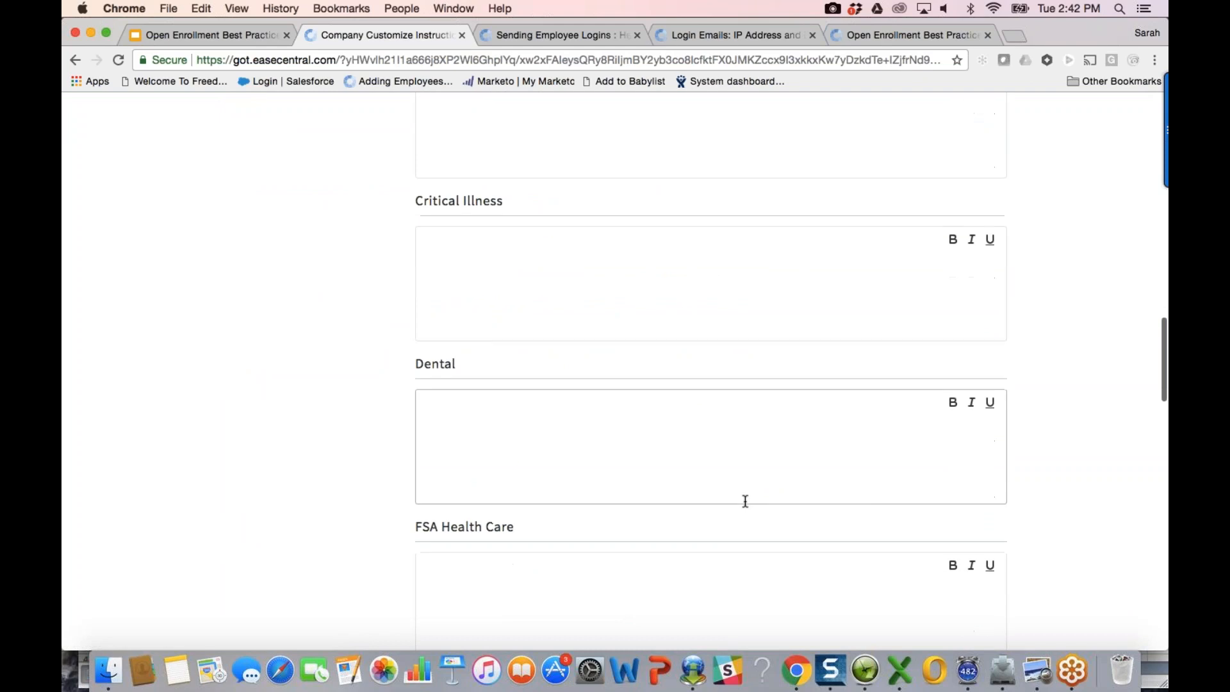
pyautogui.click(528, 404)
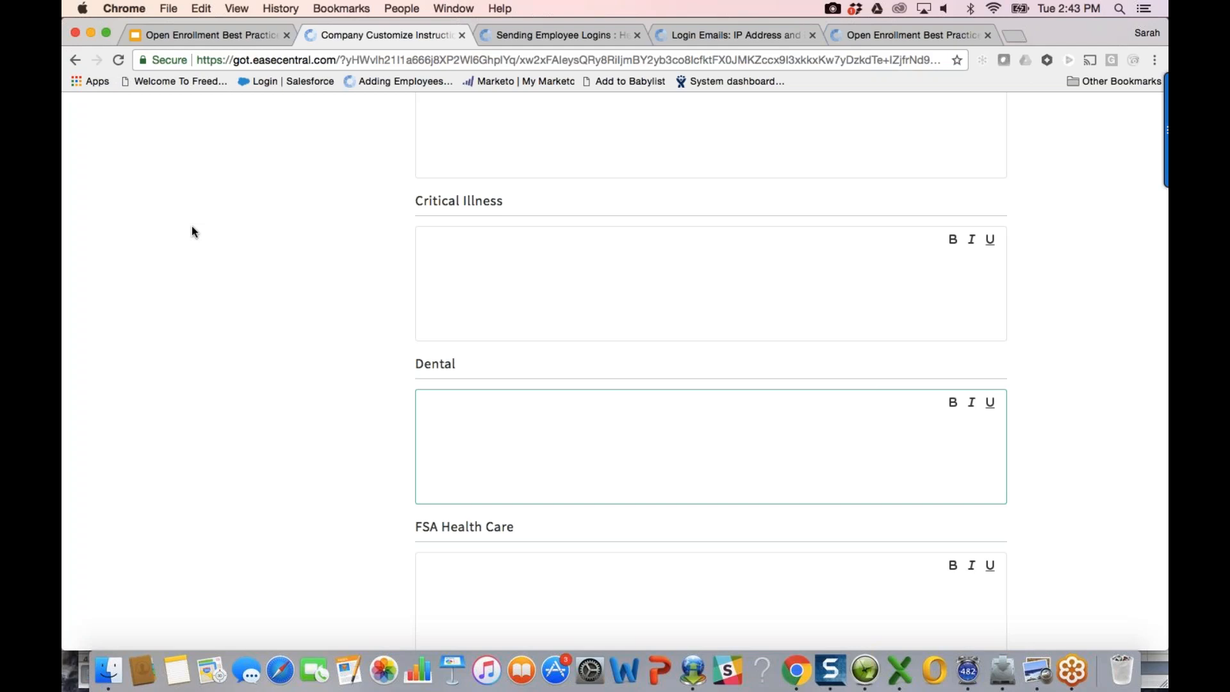
pyautogui.scroll(10, 191, 229)
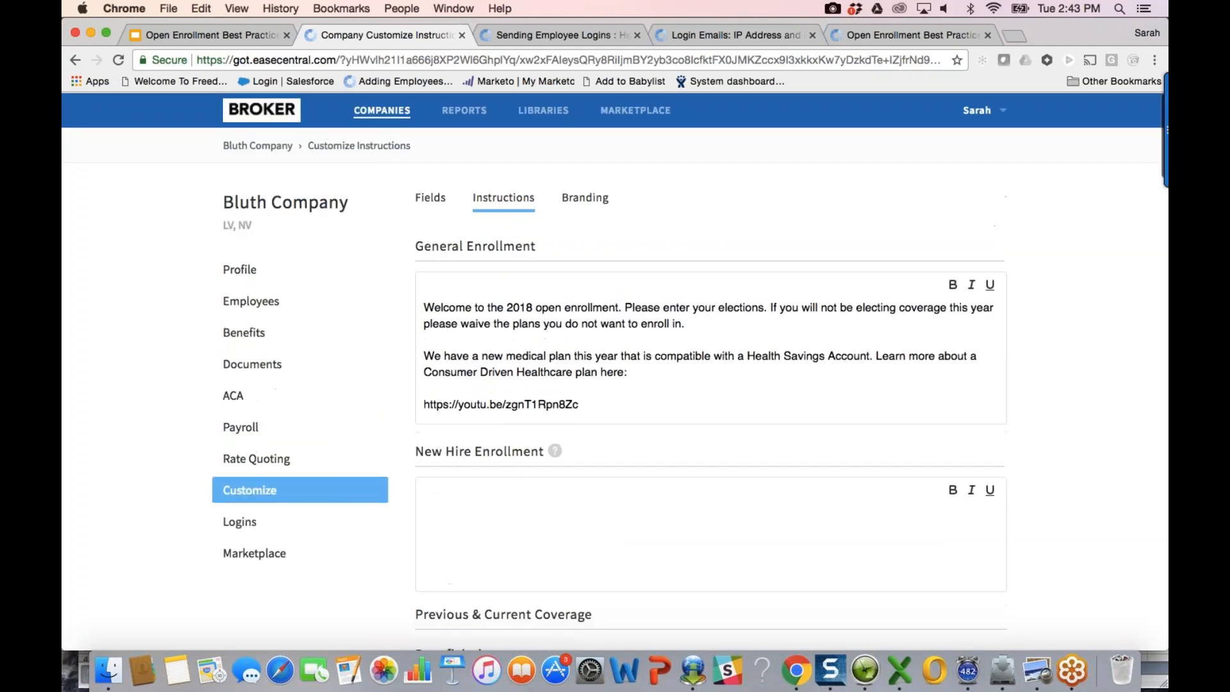
pyautogui.click(451, 116)
pyautogui.click(256, 321)
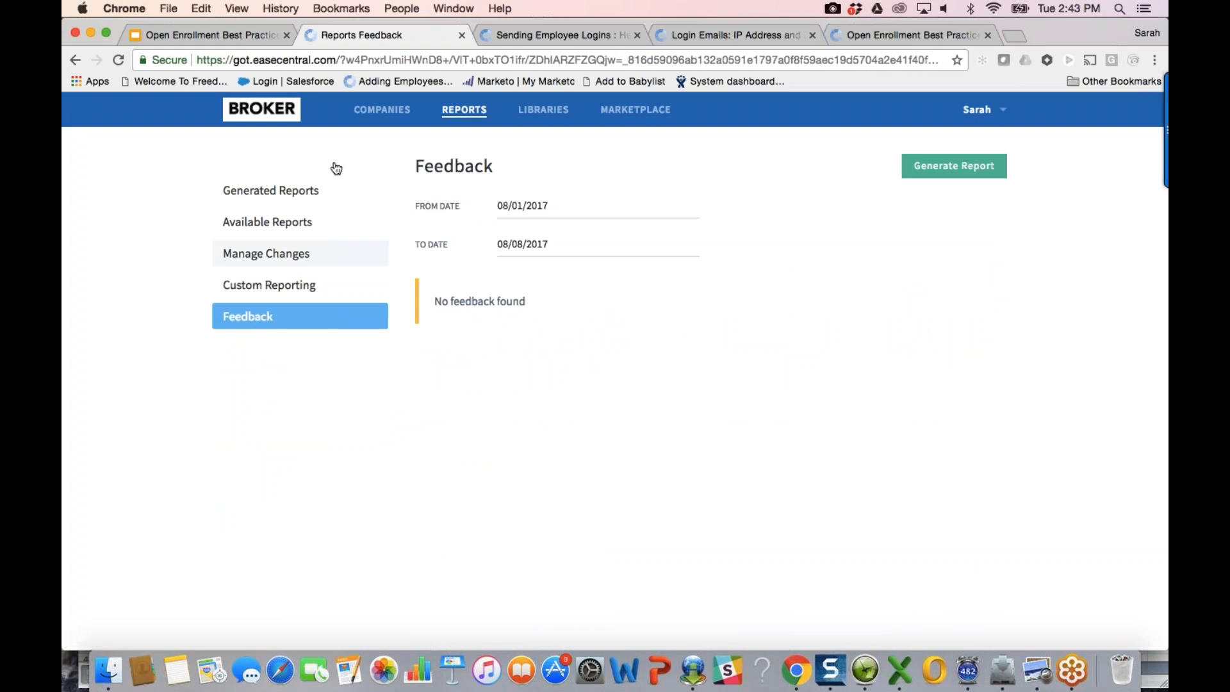
# Step: Open Bluth Company from the overview and show its enrollment progress Actions list
pyautogui.click(279, 113)
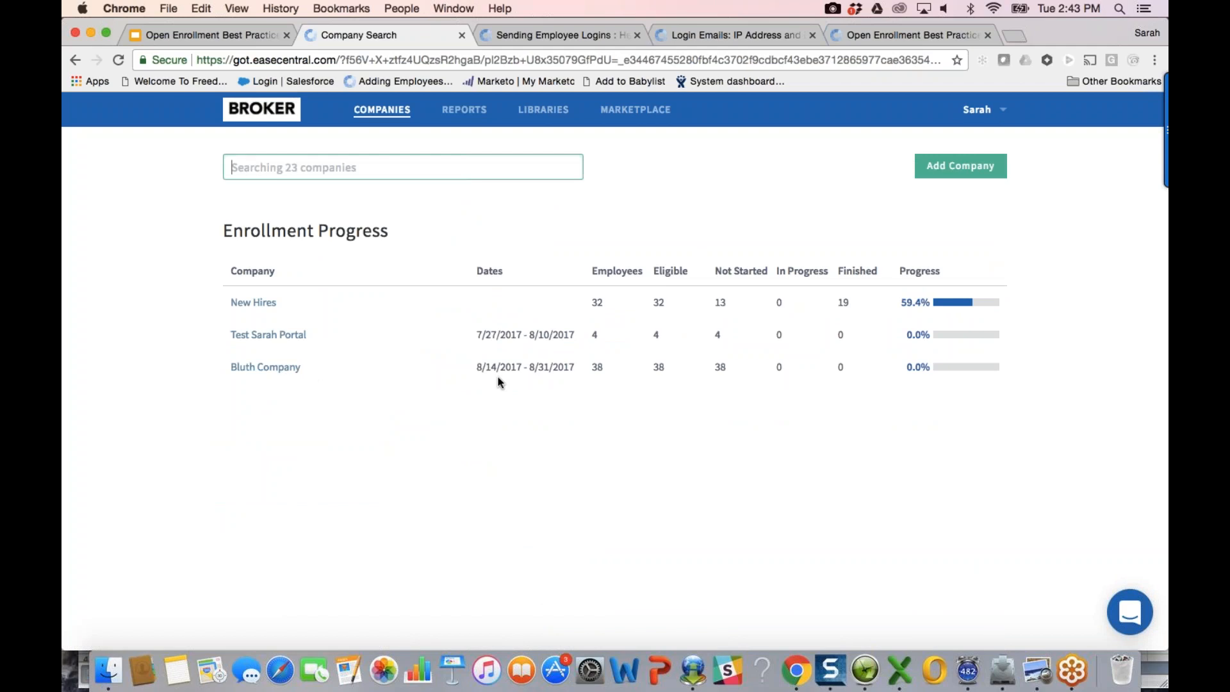
pyautogui.click(265, 368)
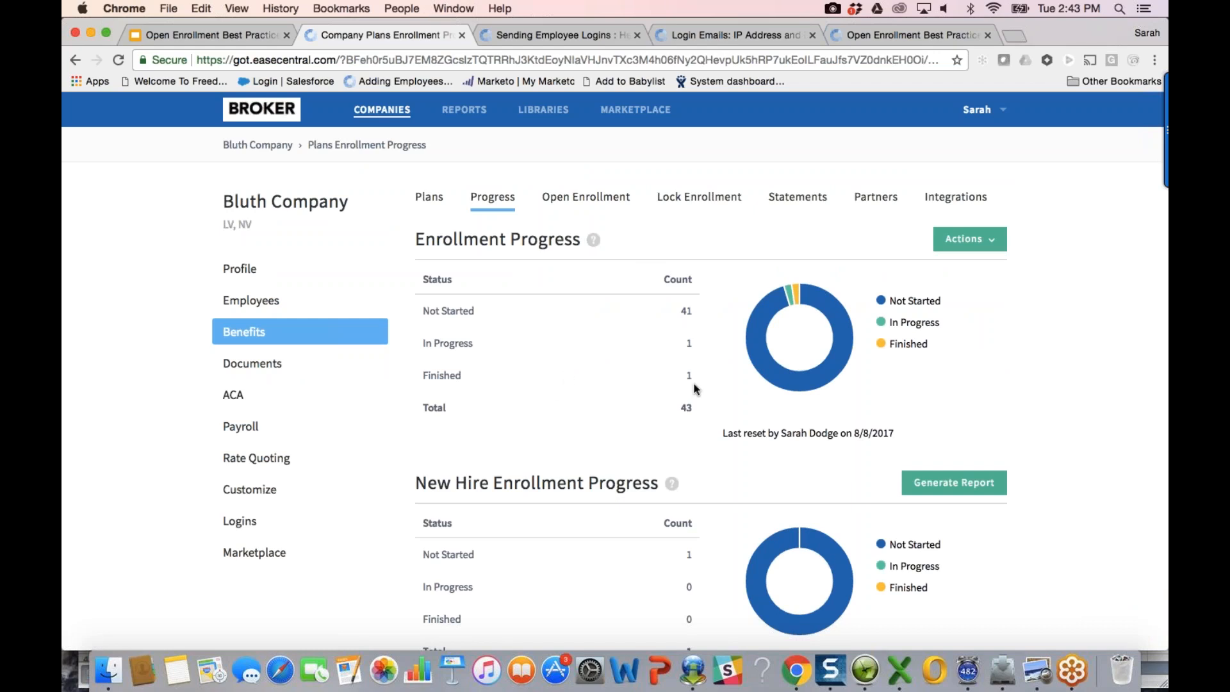
pyautogui.click(964, 240)
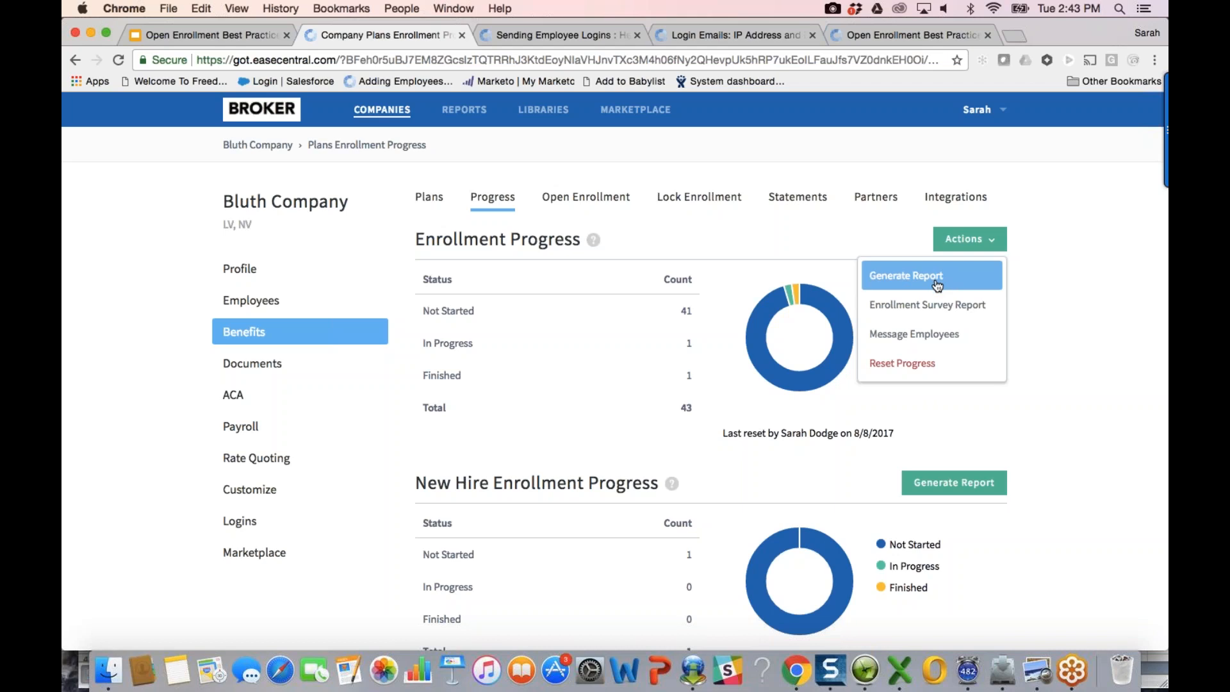
pyautogui.click(929, 336)
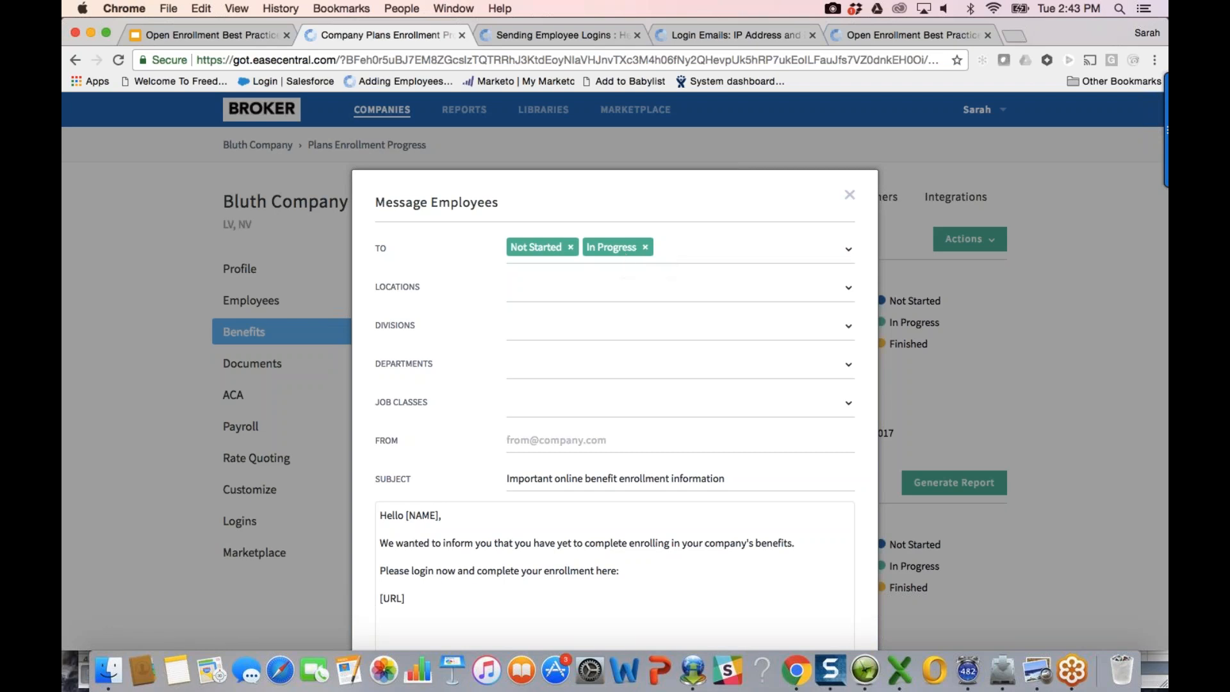
pyautogui.scroll(-3, 615, 384)
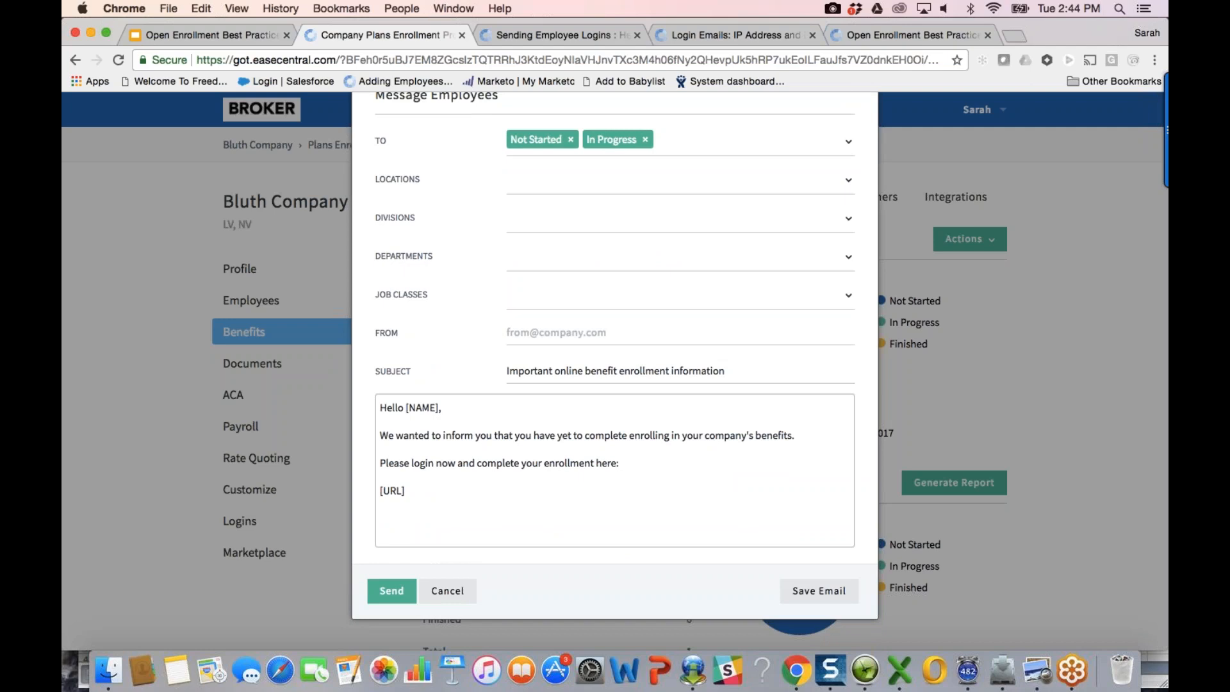
pyautogui.click(557, 323)
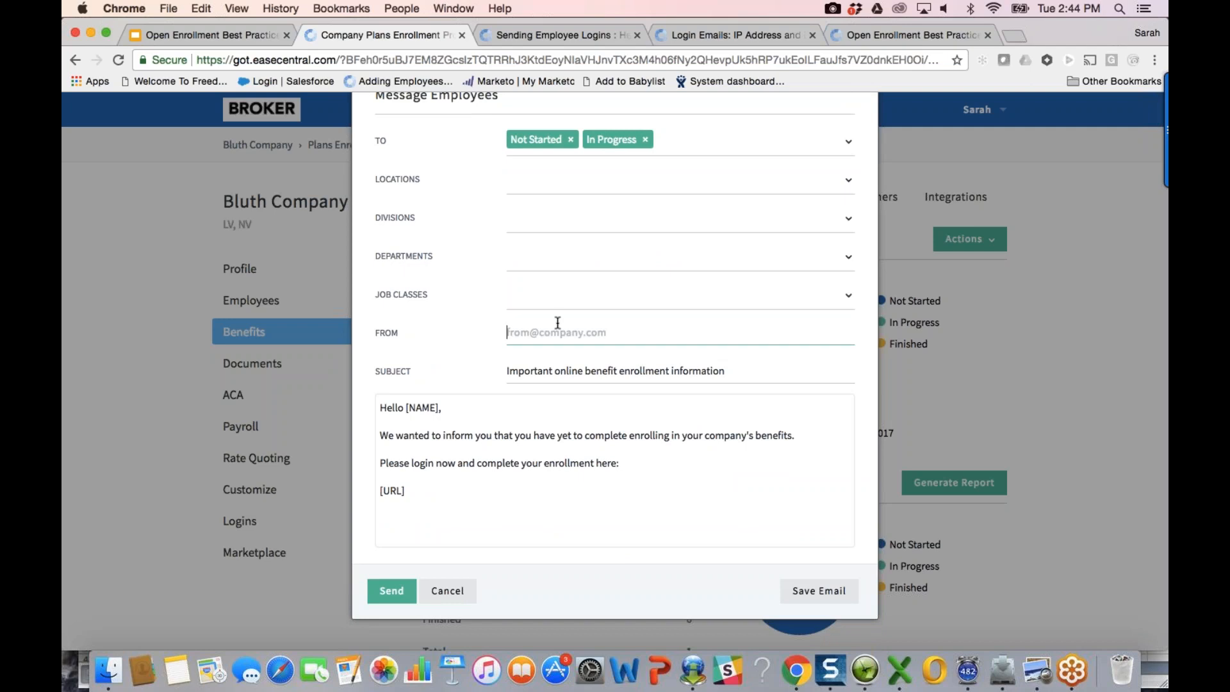
pyautogui.click(646, 140)
pyautogui.click(645, 140)
pyautogui.click(610, 500)
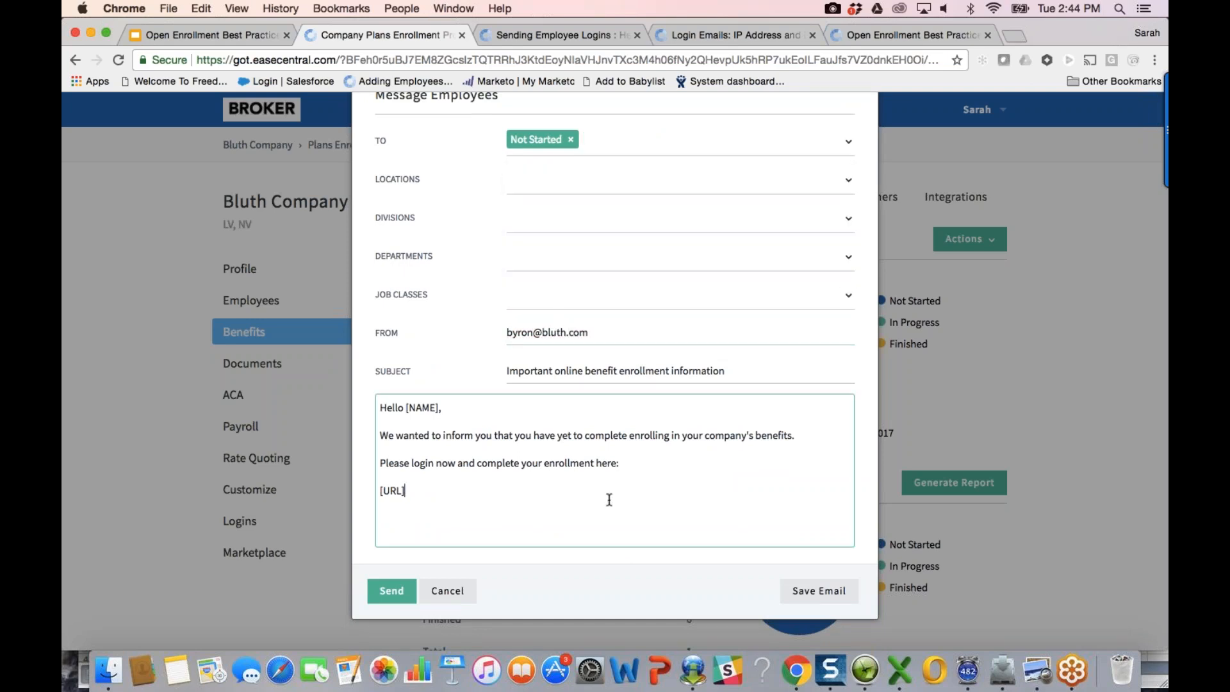
pyautogui.moveTo(618, 465); pyautogui.dragTo(368, 440)
pyautogui.write('Hey you have 5 days left.')
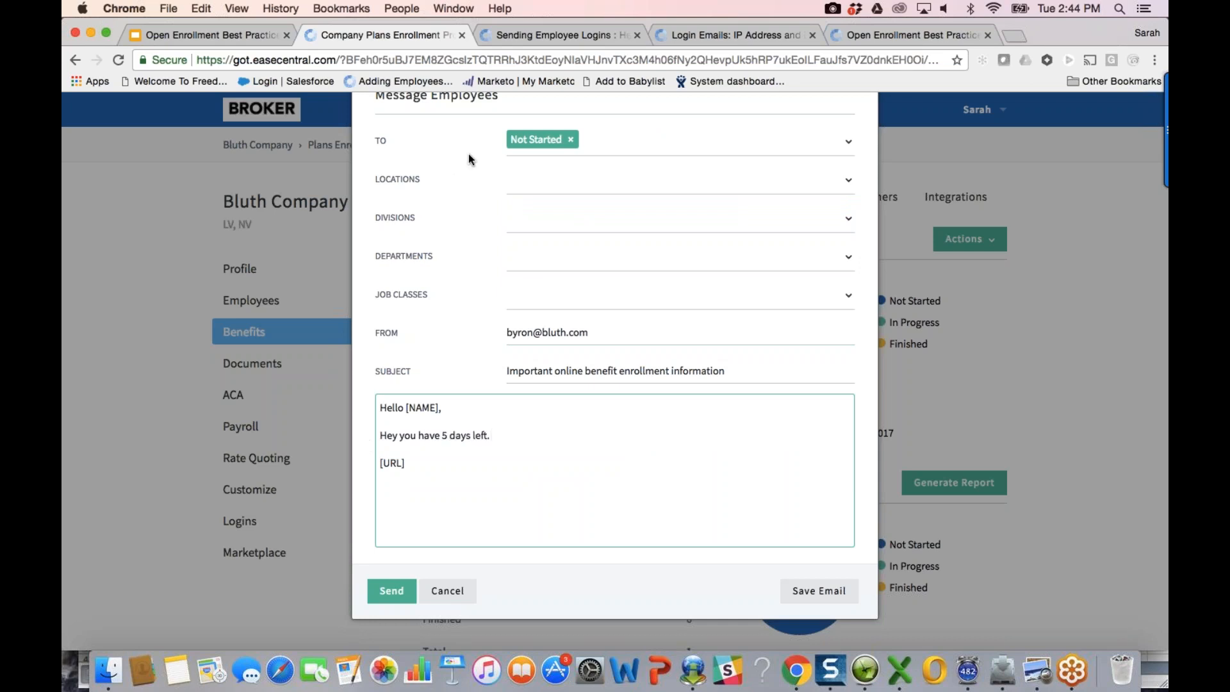
pyautogui.click(544, 142)
pyautogui.click(564, 242)
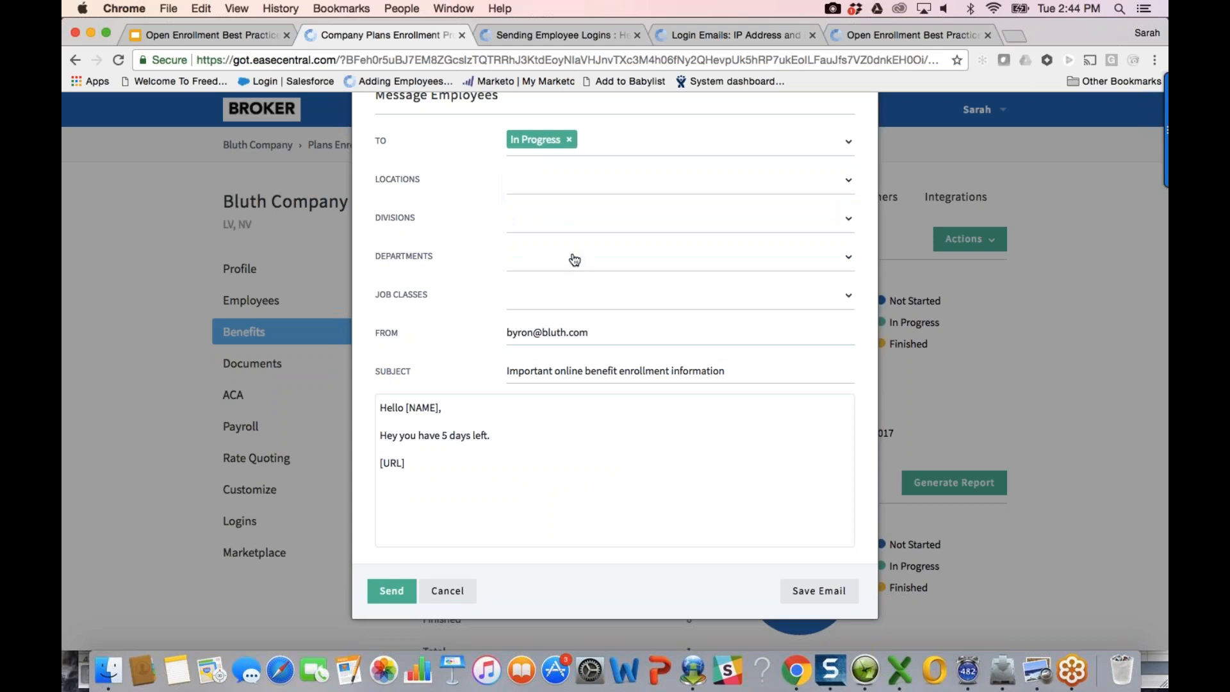
pyautogui.moveTo(494, 444); pyautogui.dragTo(359, 427)
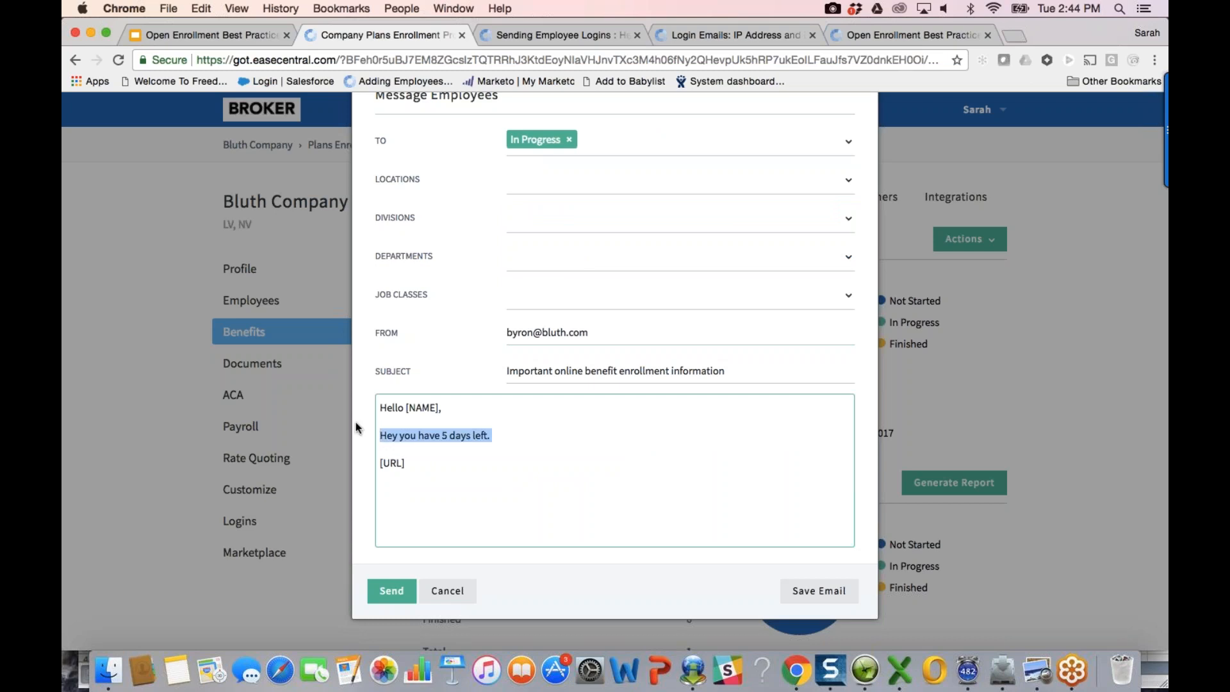
pyautogui.write('I noticed')
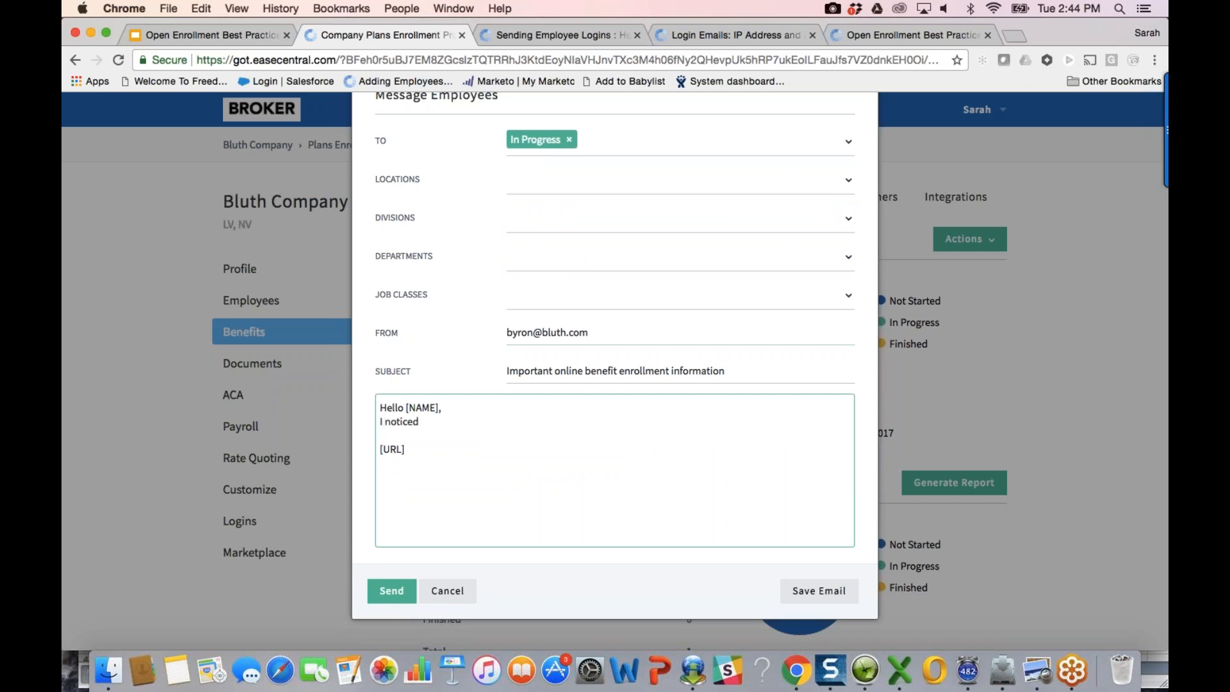
pyautogui.click(529, 399)
pyautogui.press('Return')
pyautogui.press('BackSpace')
pyautogui.press('Return')
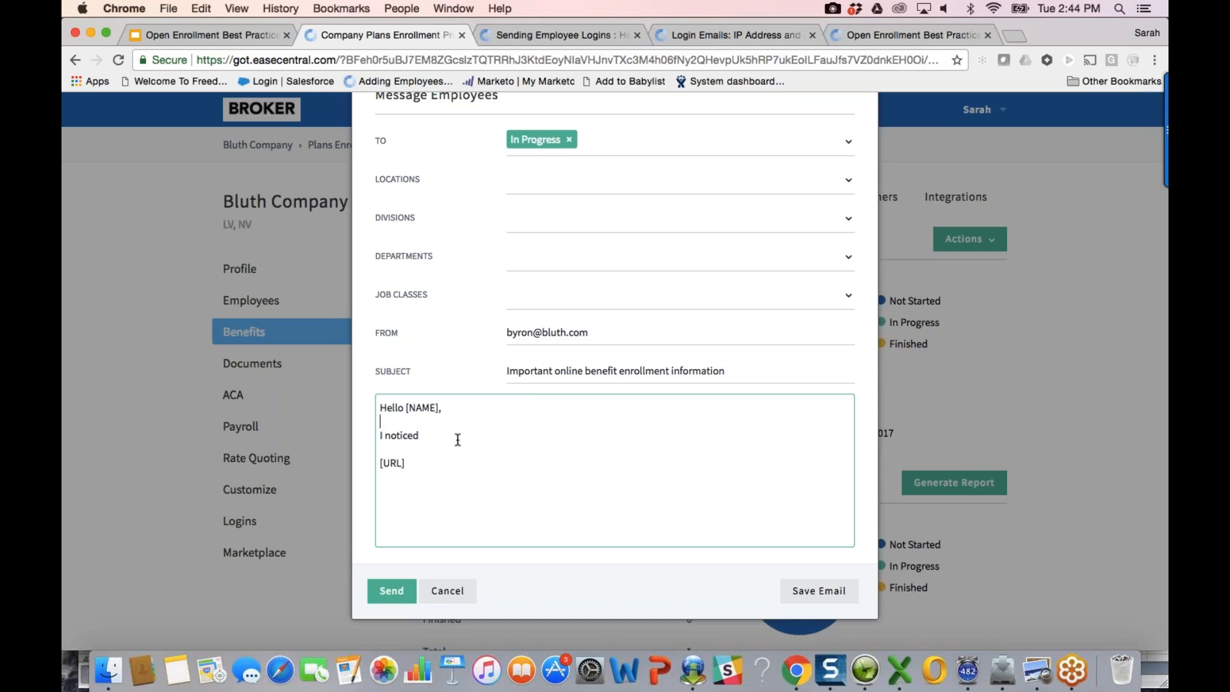
pyautogui.click(447, 591)
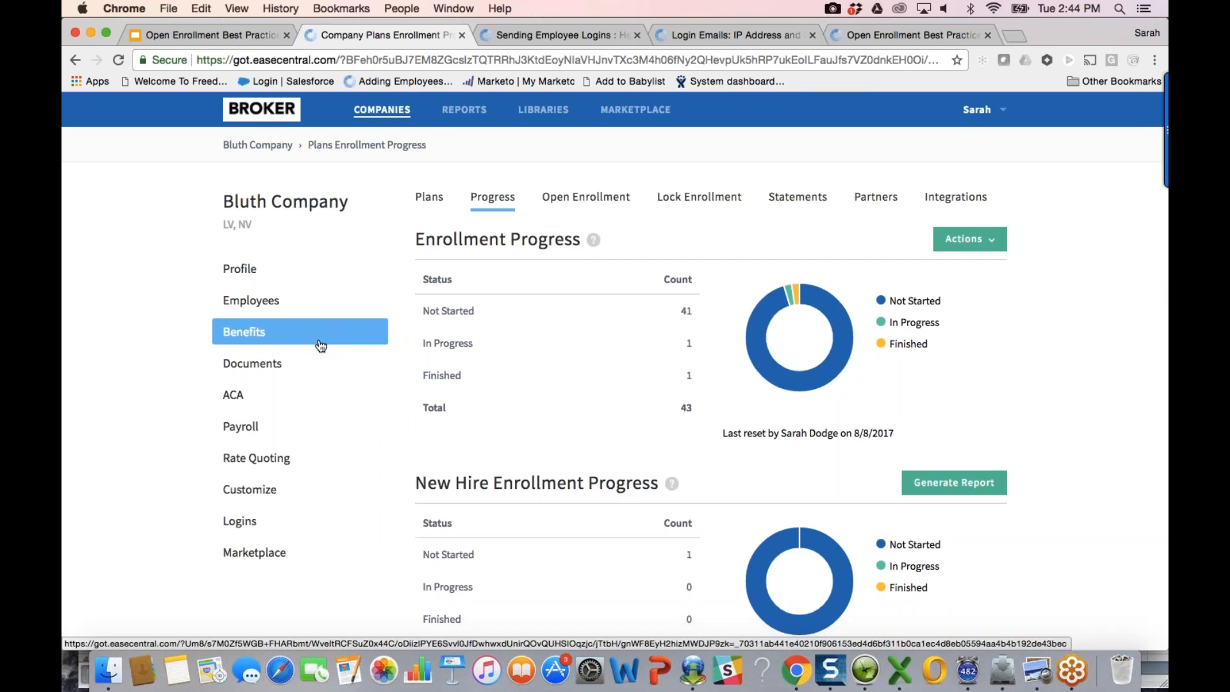
# Step: Open Bluth Company's plans, select them all, and dismiss the Reports list unused
pyautogui.click(302, 331)
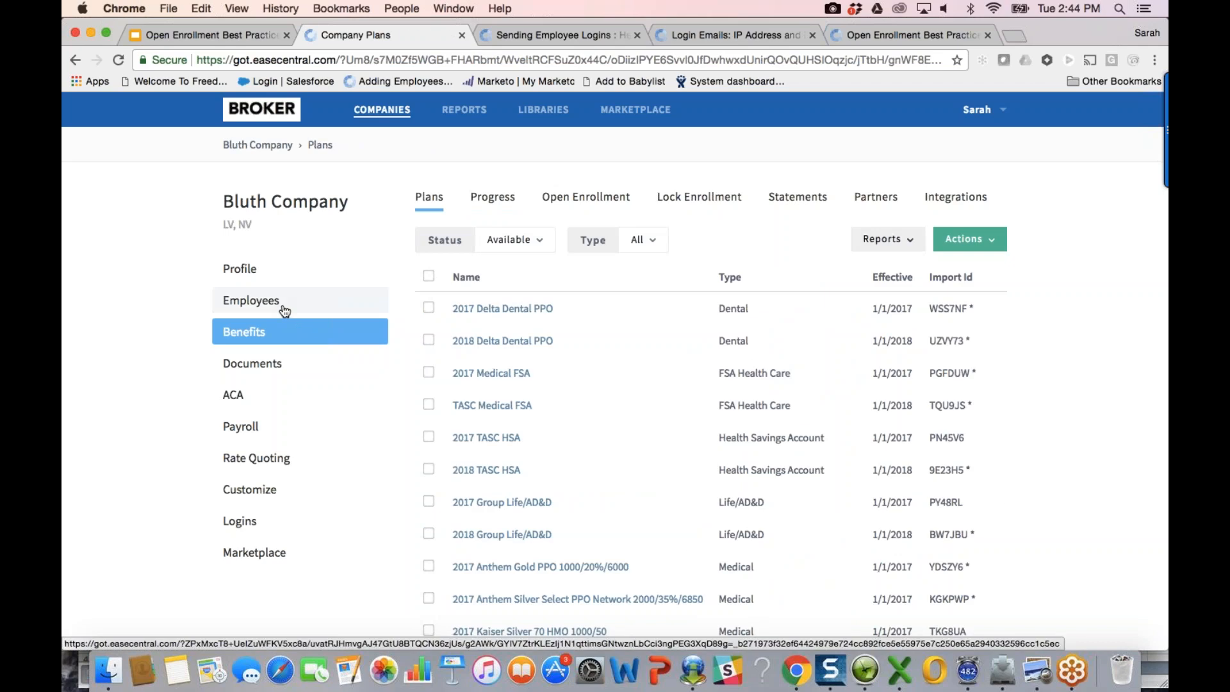
pyautogui.scroll(-1, 580, 467)
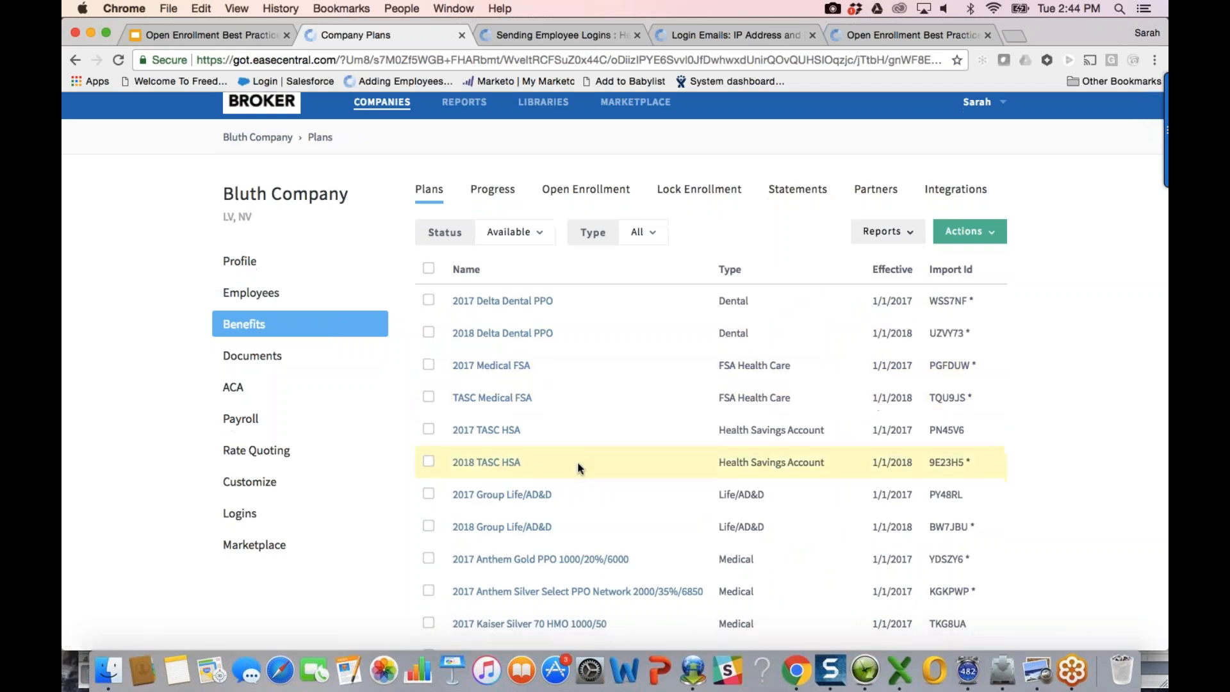
pyautogui.scroll(-3, 580, 468)
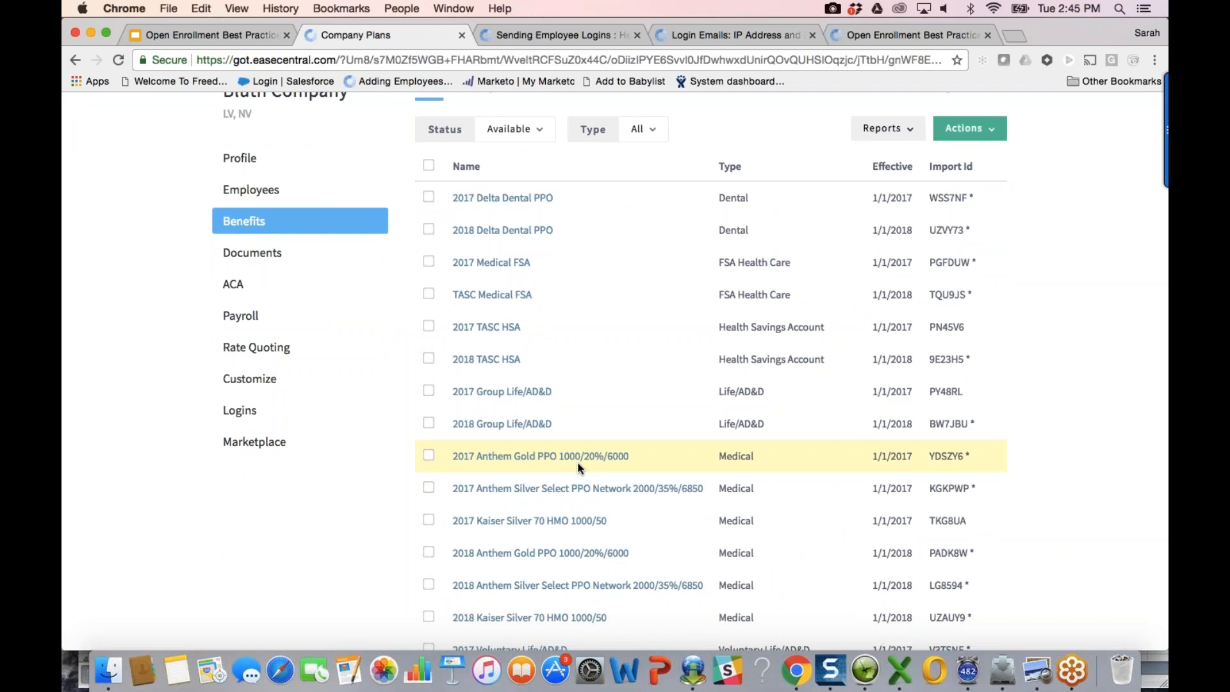
pyautogui.click(428, 165)
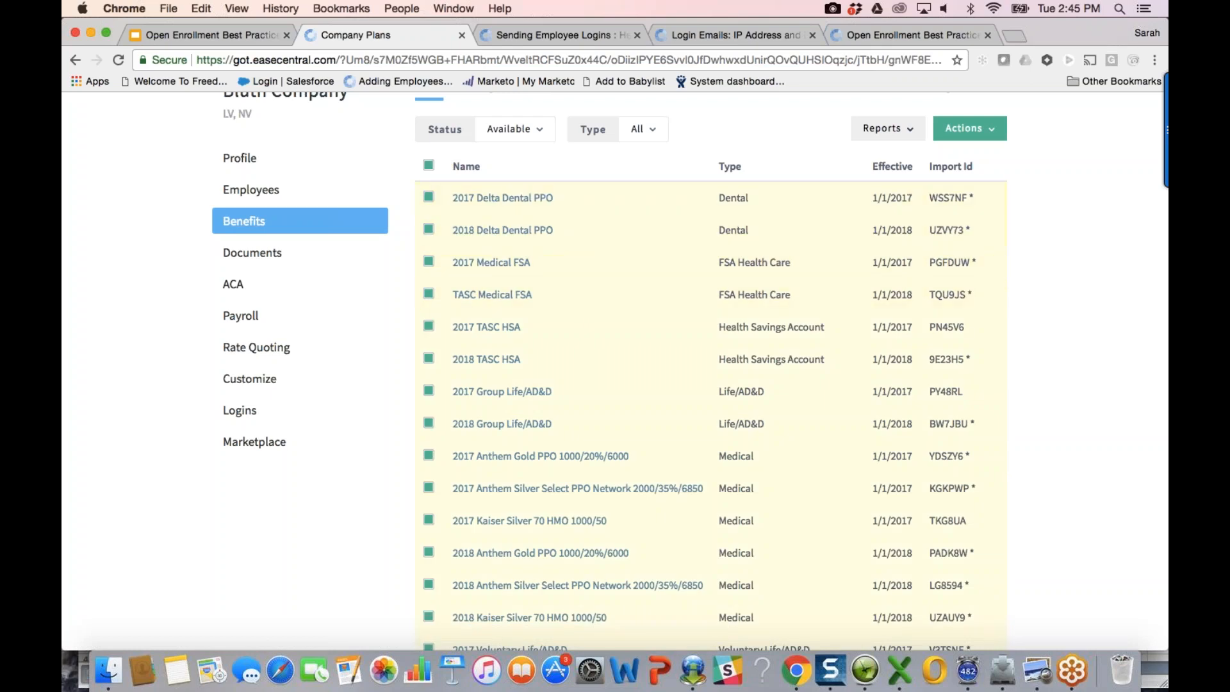
pyautogui.click(905, 130)
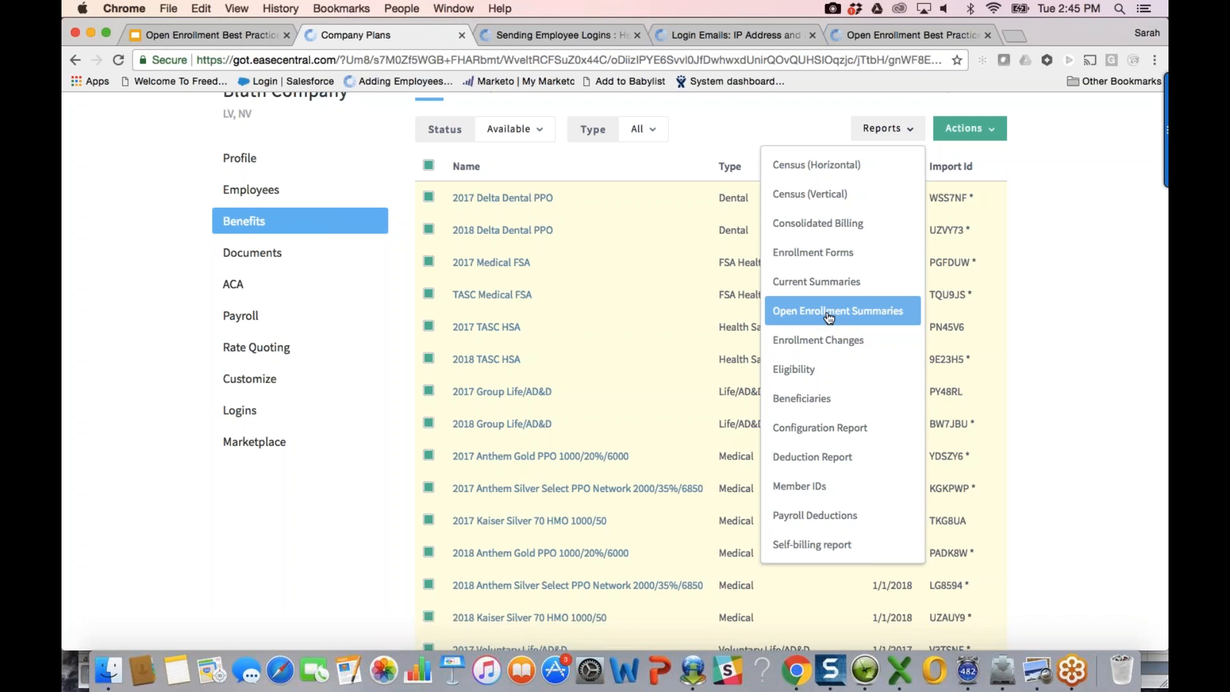
pyautogui.click(681, 192)
pyautogui.scroll(2, 681, 193)
pyautogui.scroll(1, 681, 194)
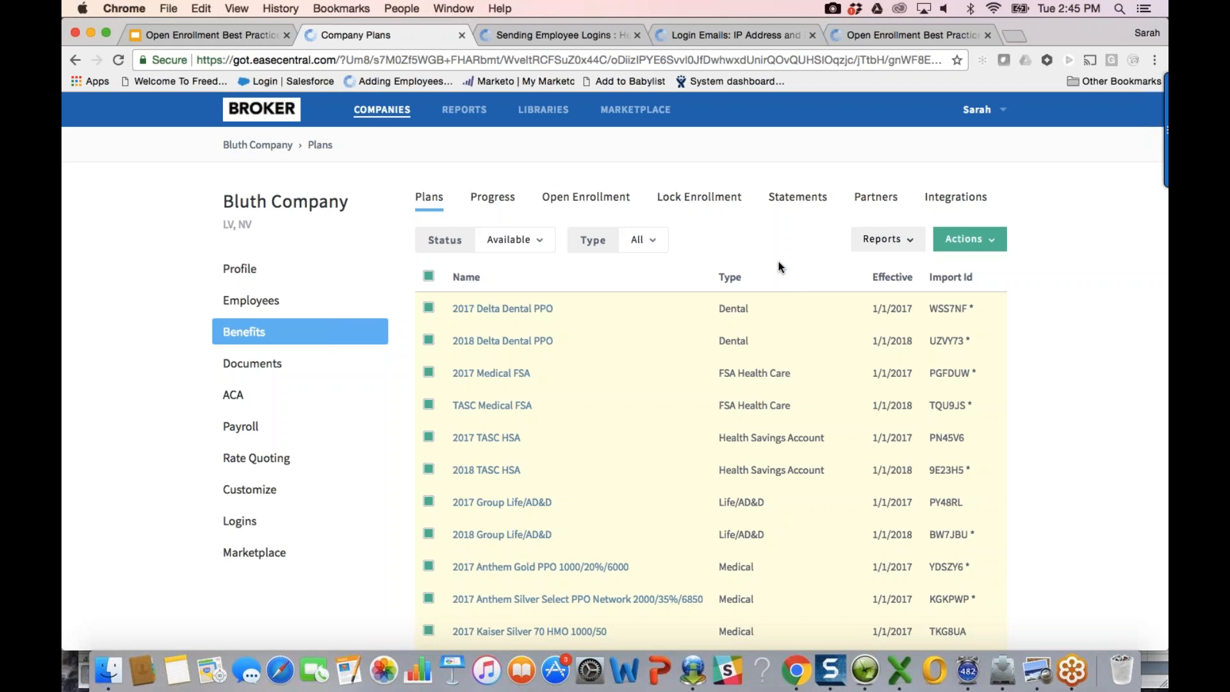
# Step: On Lock Enrollment Dates, lock the first, second, fourth and sixth employees
pyautogui.click(723, 203)
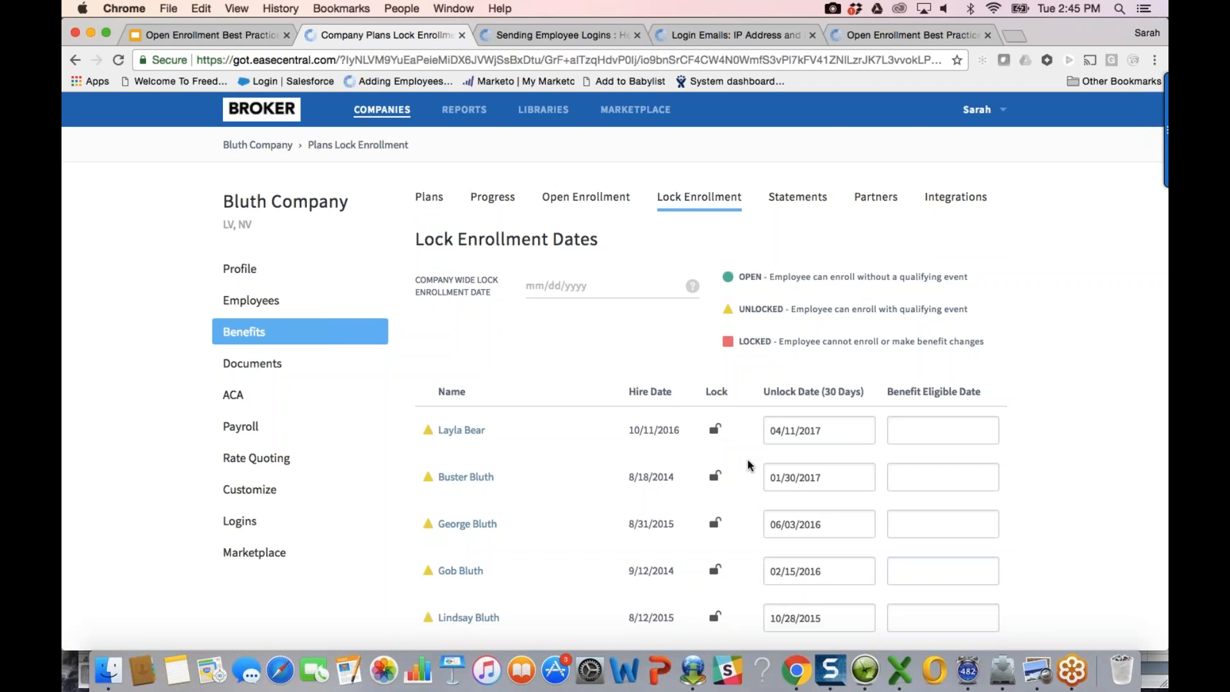
pyautogui.scroll(-2, 749, 462)
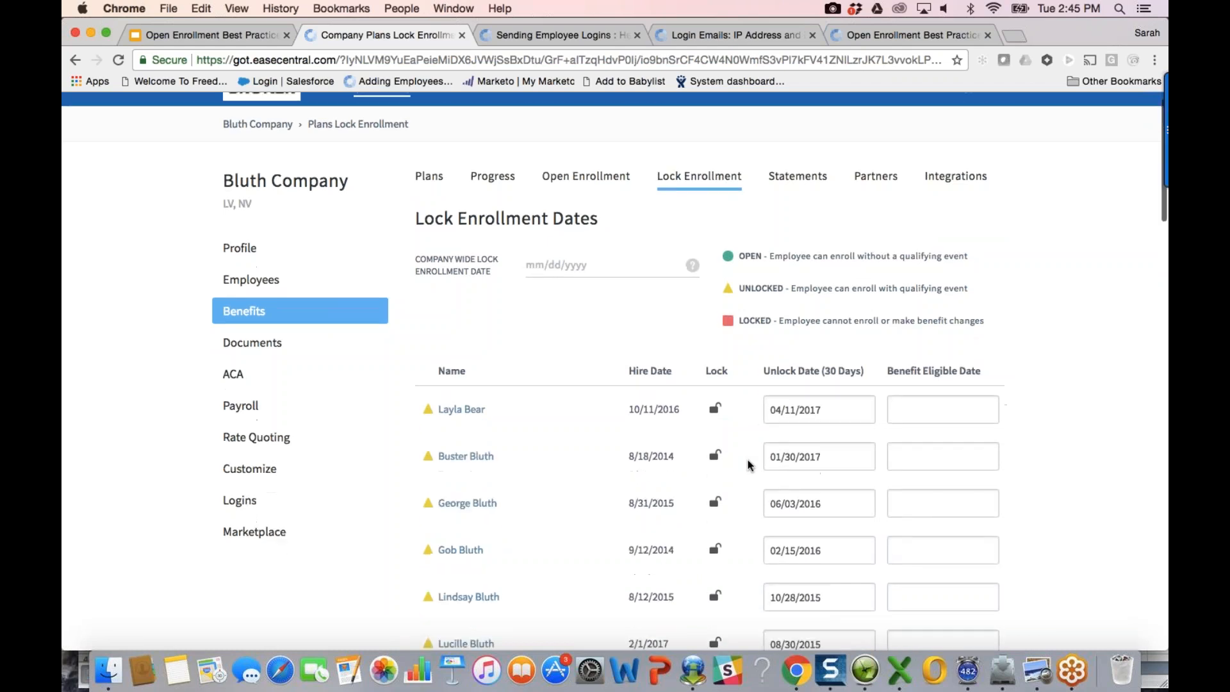
pyautogui.click(713, 386)
pyautogui.click(715, 435)
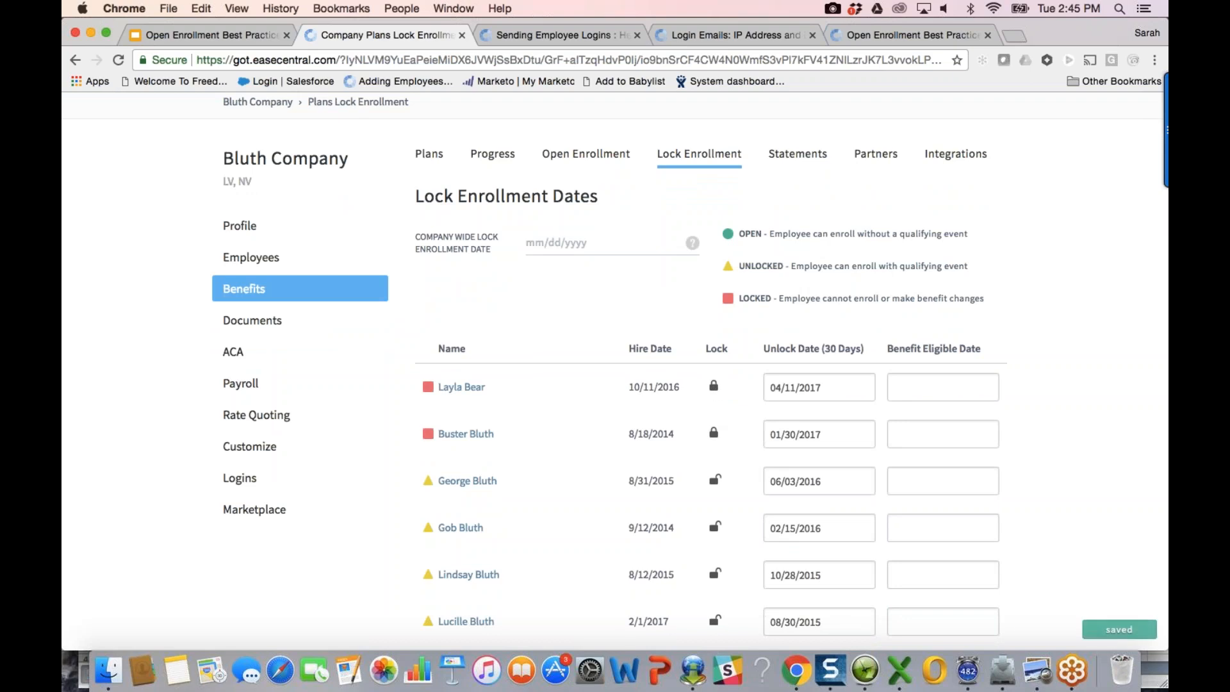
pyautogui.click(714, 526)
pyautogui.click(714, 620)
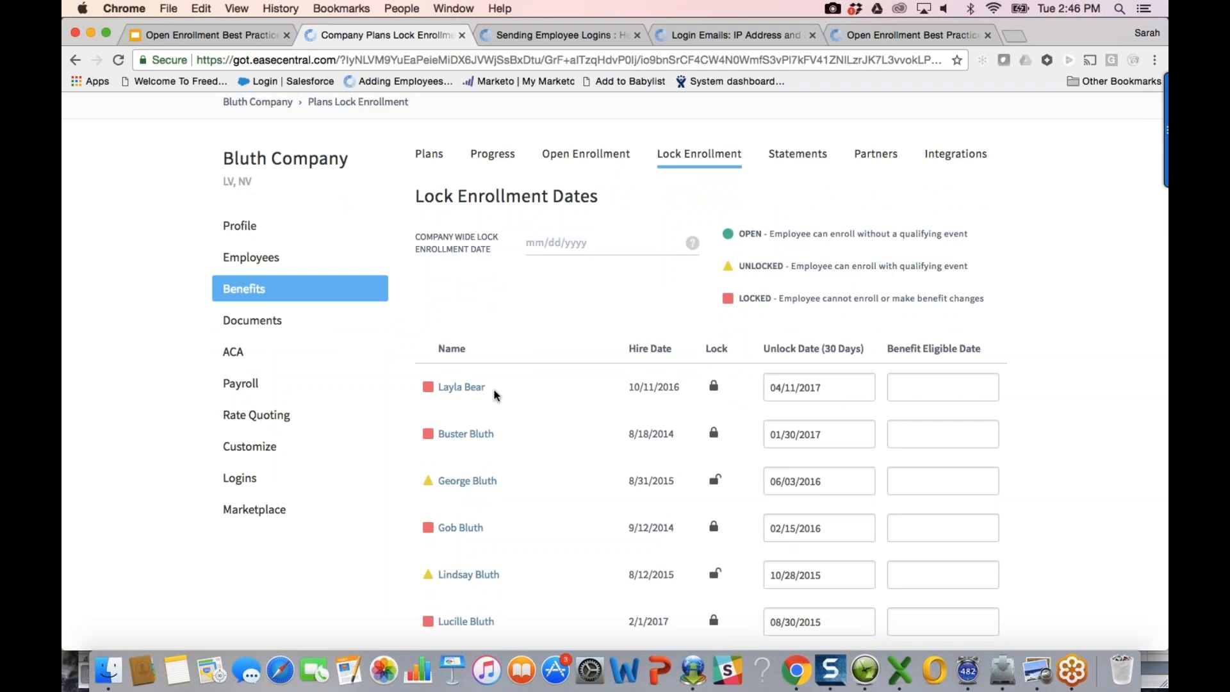
# Step: Unlock those four employees again and return to the plans list
pyautogui.click(714, 385)
pyautogui.click(714, 432)
pyautogui.click(714, 526)
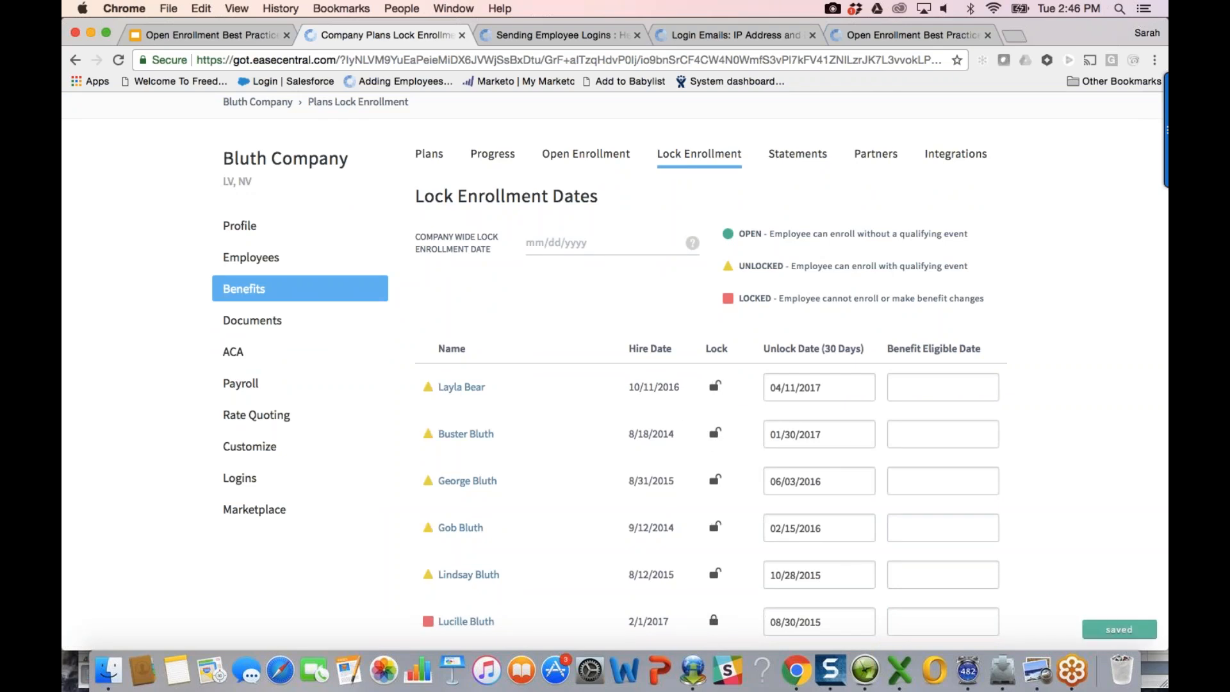
pyautogui.click(714, 620)
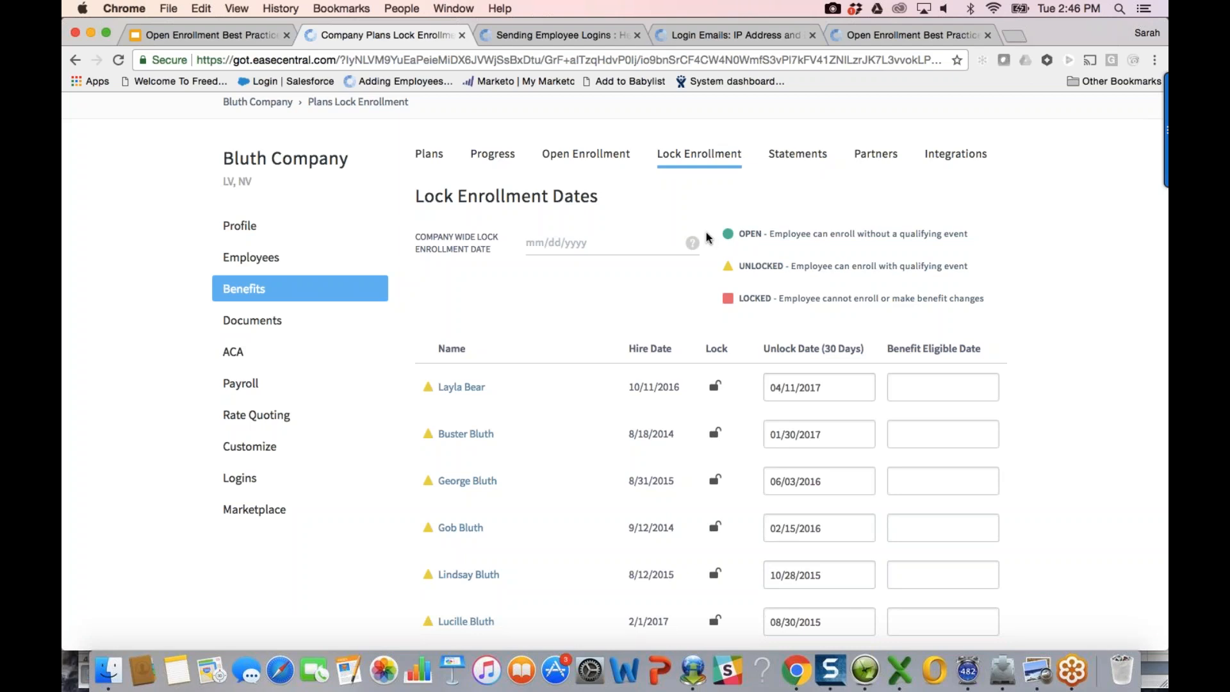
pyautogui.click(319, 299)
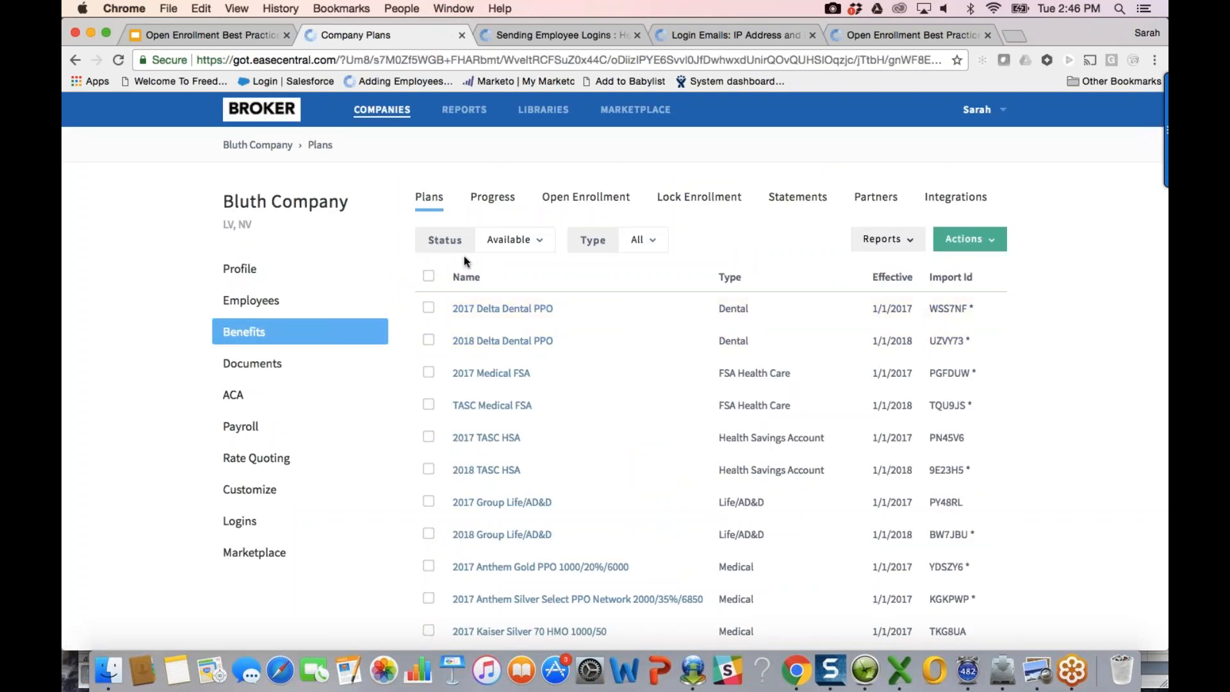
# Step: Generate an Enrollment Changes report for all Bluth plans and bring up the downloaded workbook
pyautogui.click(428, 276)
pyautogui.scroll(-5, 675, 491)
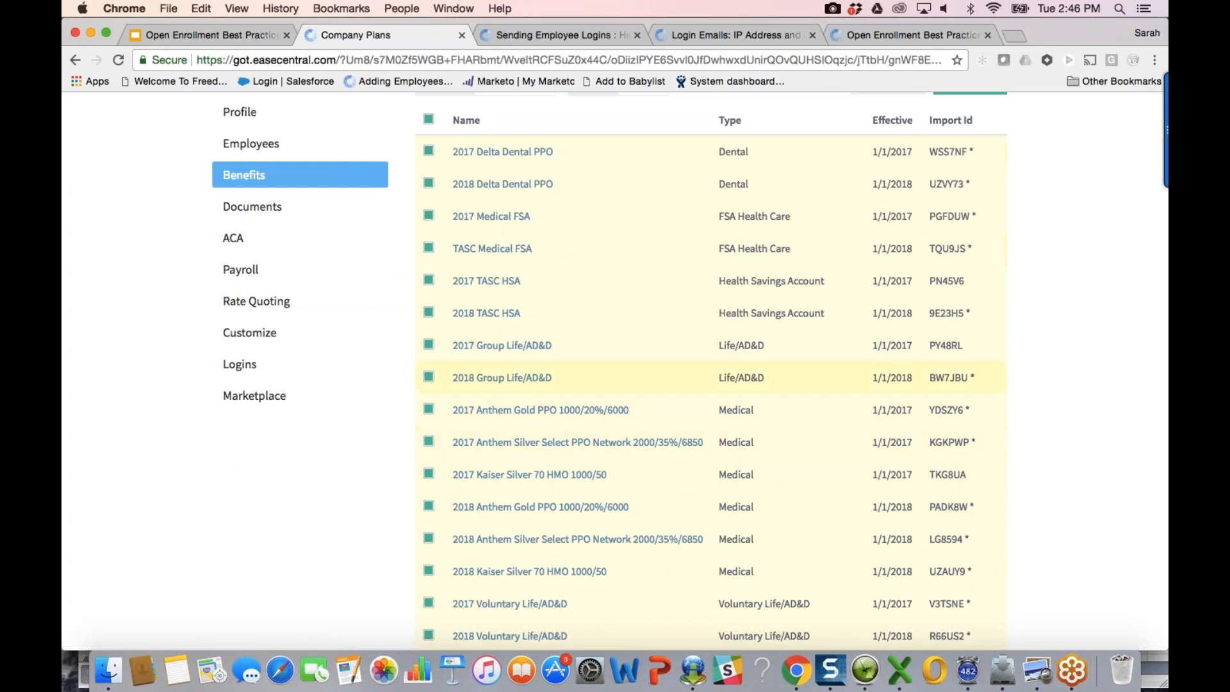
pyautogui.scroll(4, 784, 321)
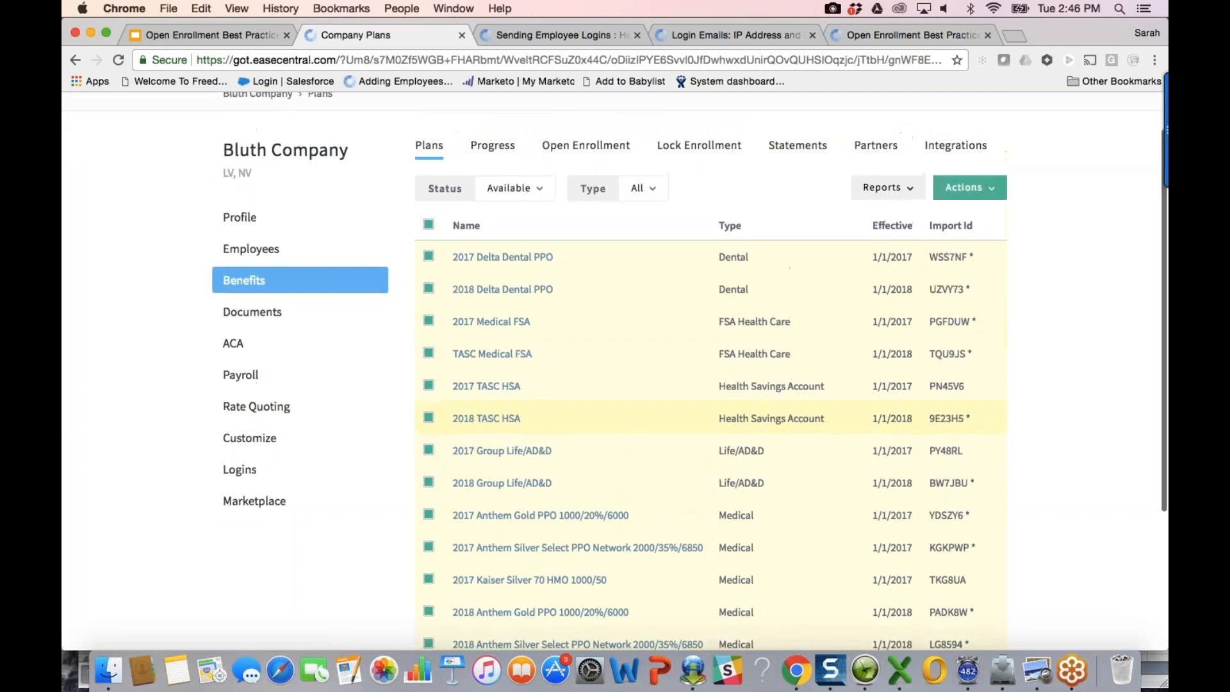
pyautogui.click(908, 200)
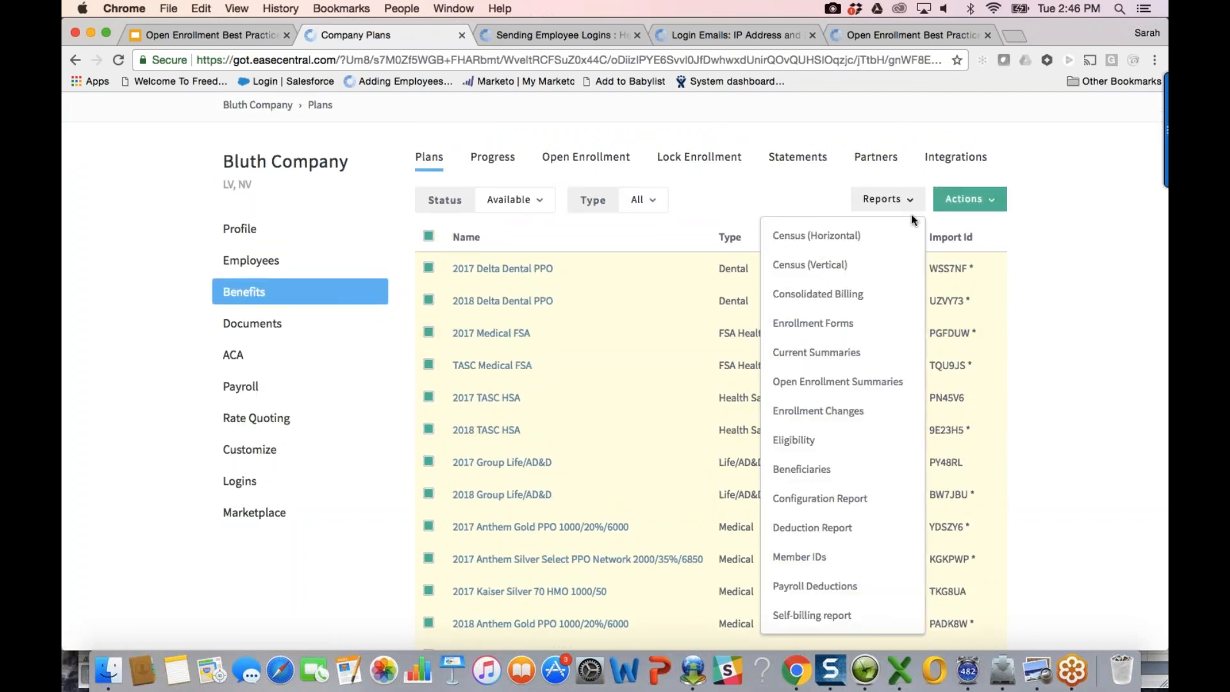
pyautogui.click(852, 410)
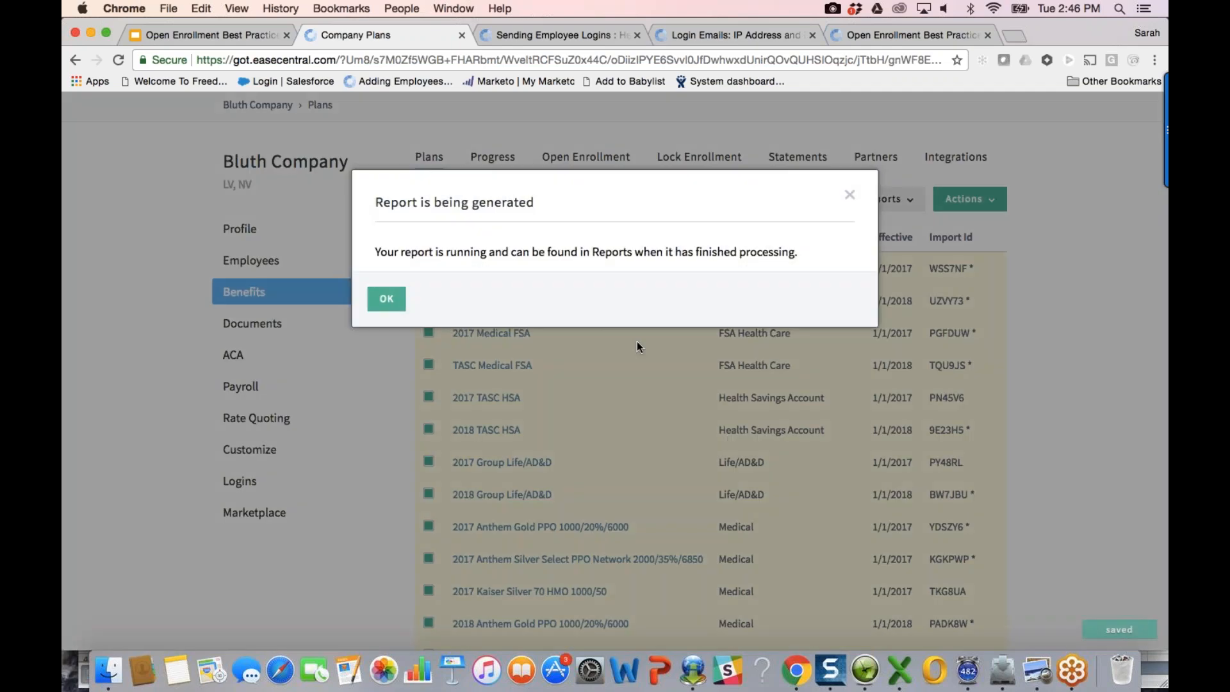
pyautogui.click(635, 340)
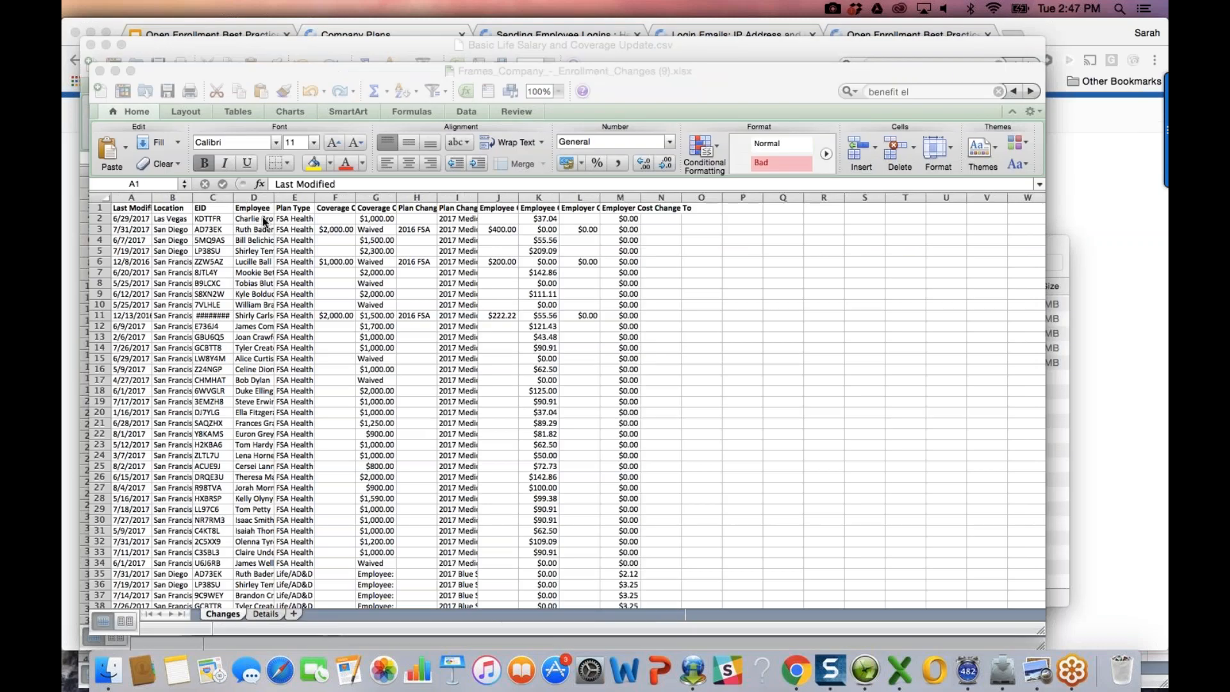
pyautogui.click(106, 199)
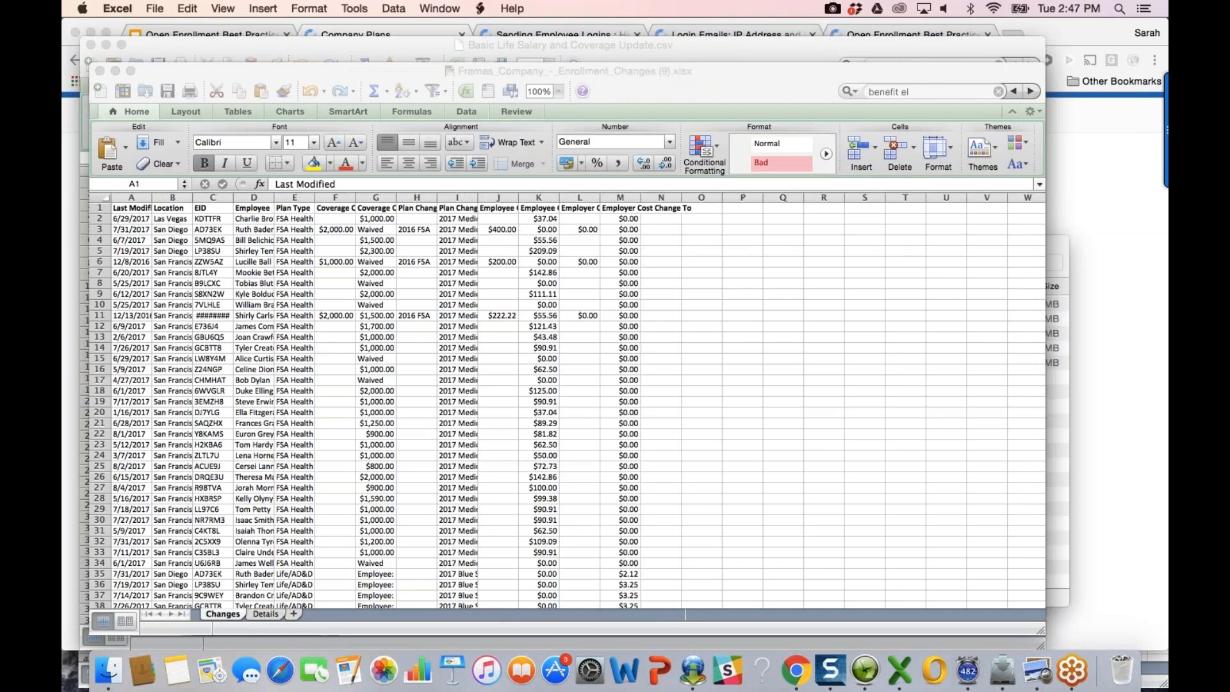
# Step: Auto-fit every column on the Changes sheet and narrow column F
pyautogui.click(106, 198)
pyautogui.doubleClick(152, 198)
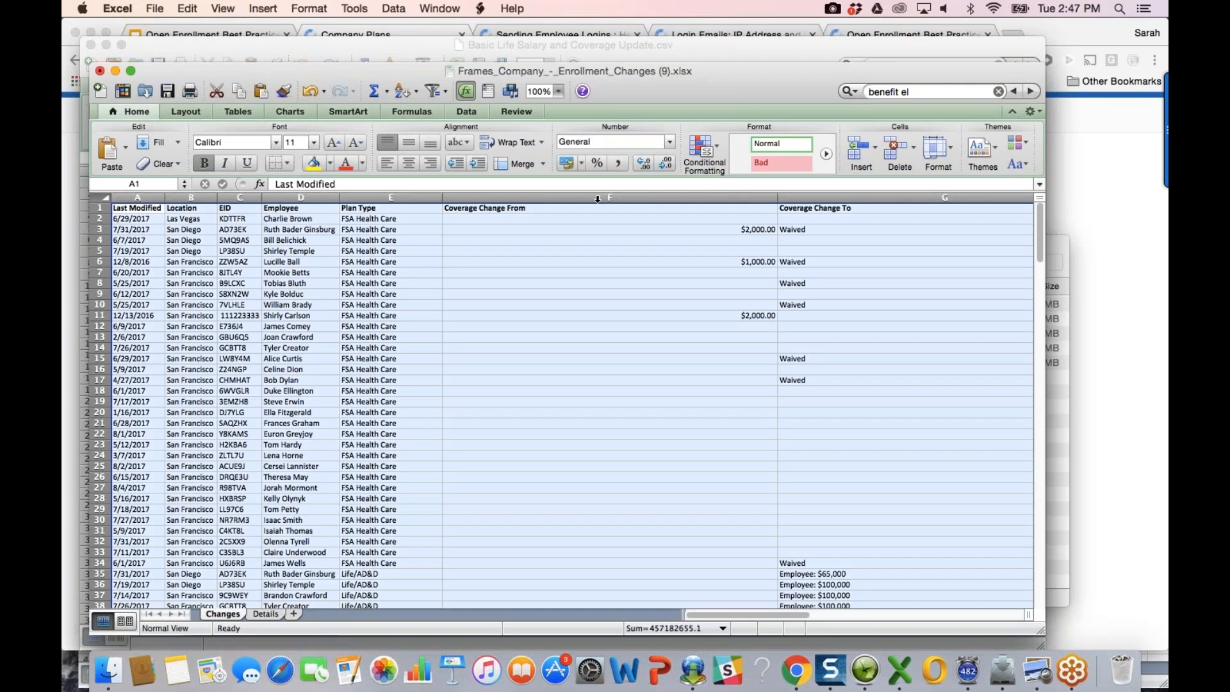
pyautogui.scroll(-8, 567, 404)
pyautogui.scroll(-20, 716, 332)
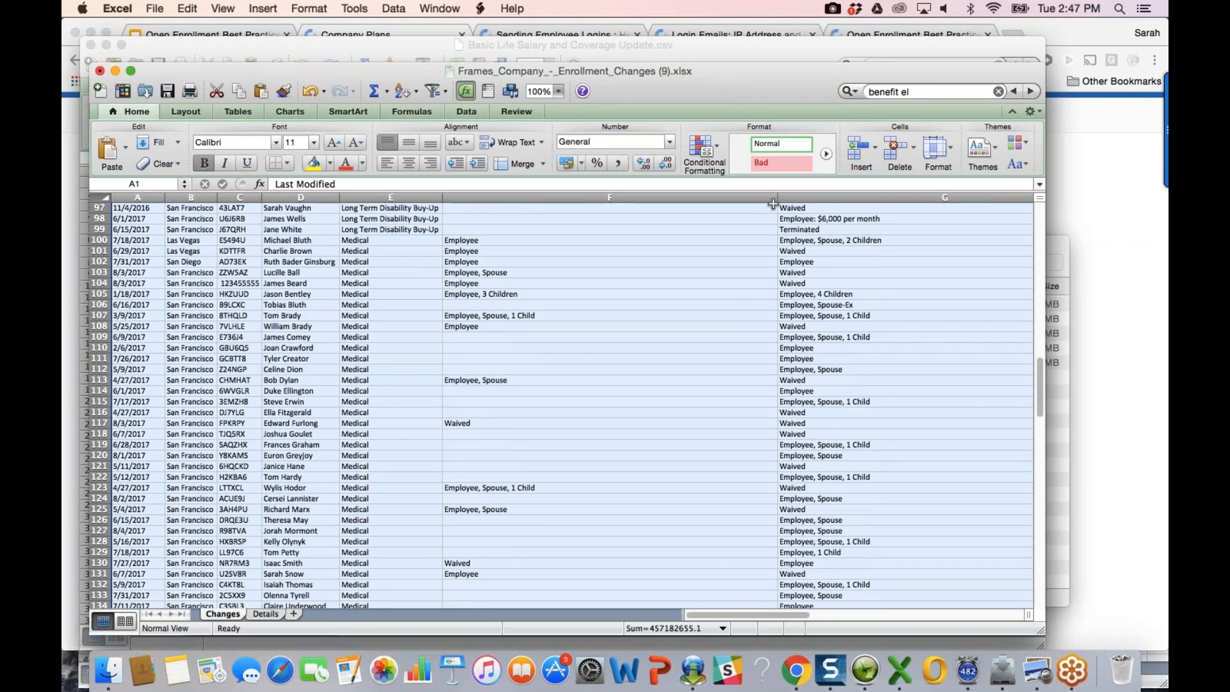
pyautogui.moveTo(767, 206); pyautogui.dragTo(538, 227)
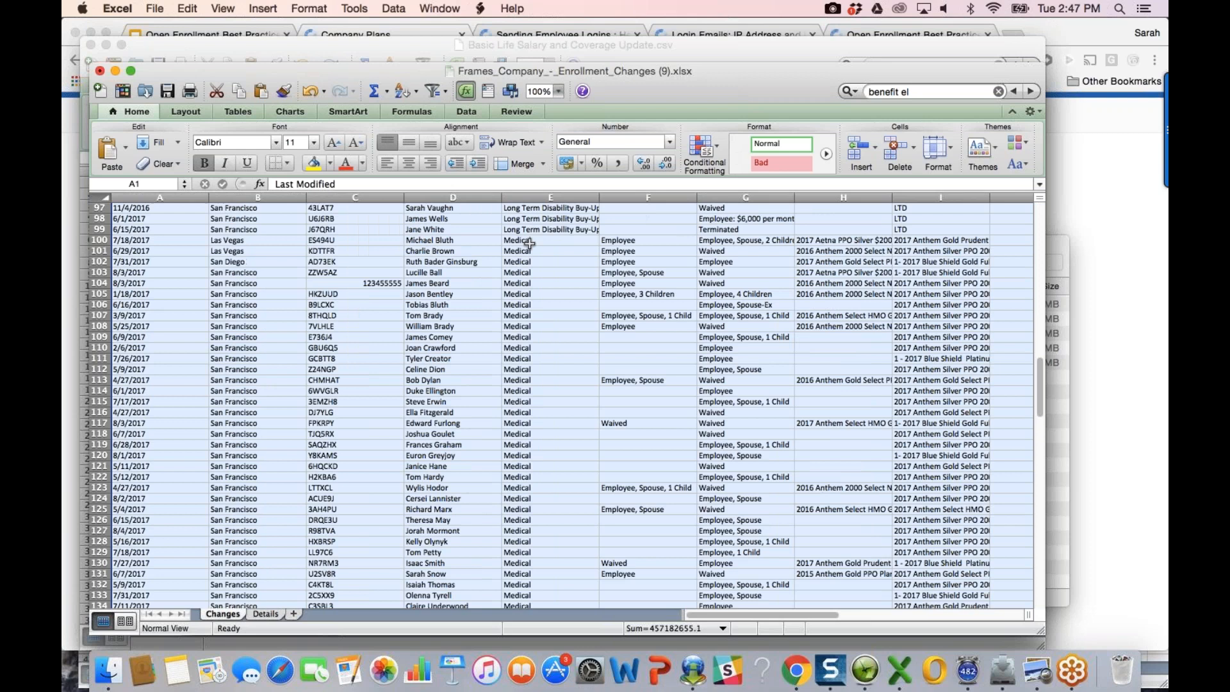
pyautogui.click(635, 251)
# Step: Widen columns H and I to show full plan names, then return to the browser
pyautogui.press('Up')
pyautogui.press('Right')
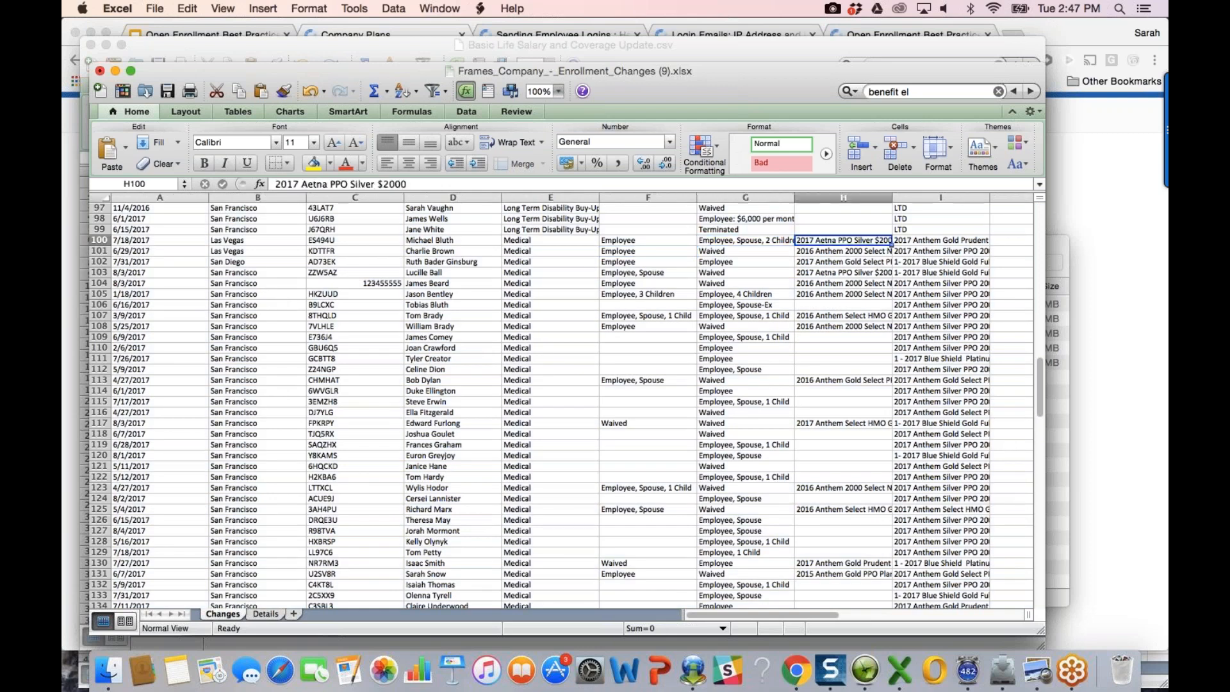
pyautogui.press('Right')
pyautogui.moveTo(891, 200); pyautogui.dragTo(891, 200)
pyautogui.doubleClick(891, 200)
pyautogui.hscroll(5, 904, 251)
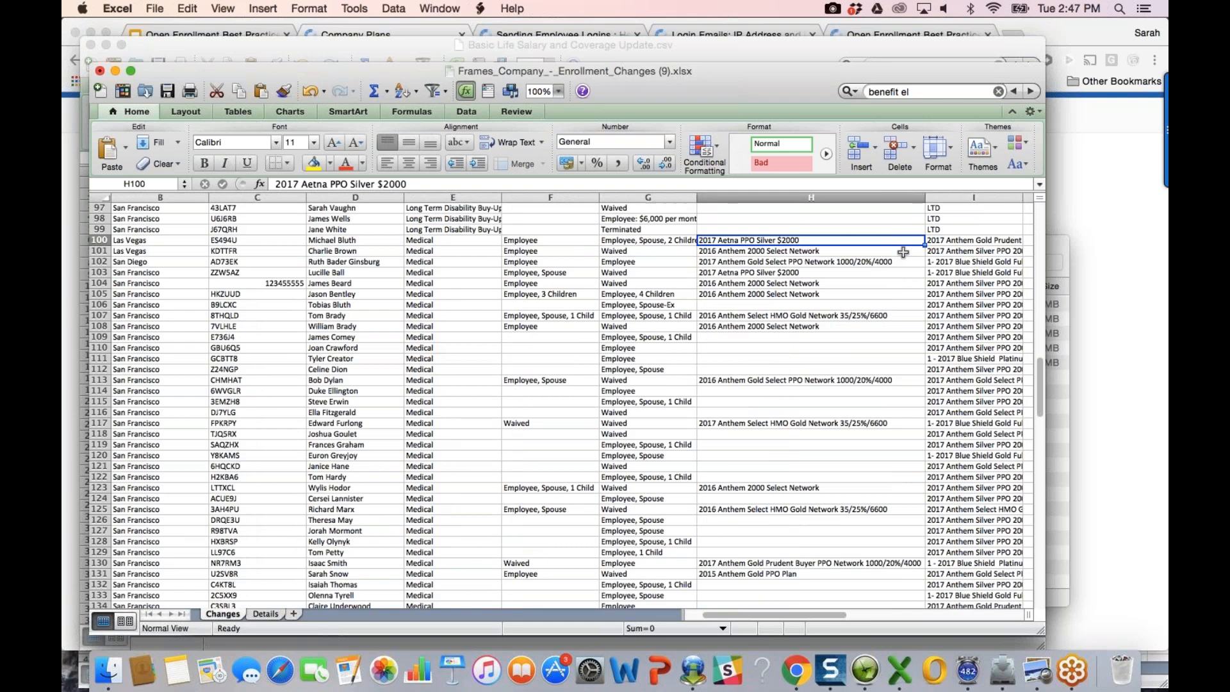
pyautogui.click(388, 241)
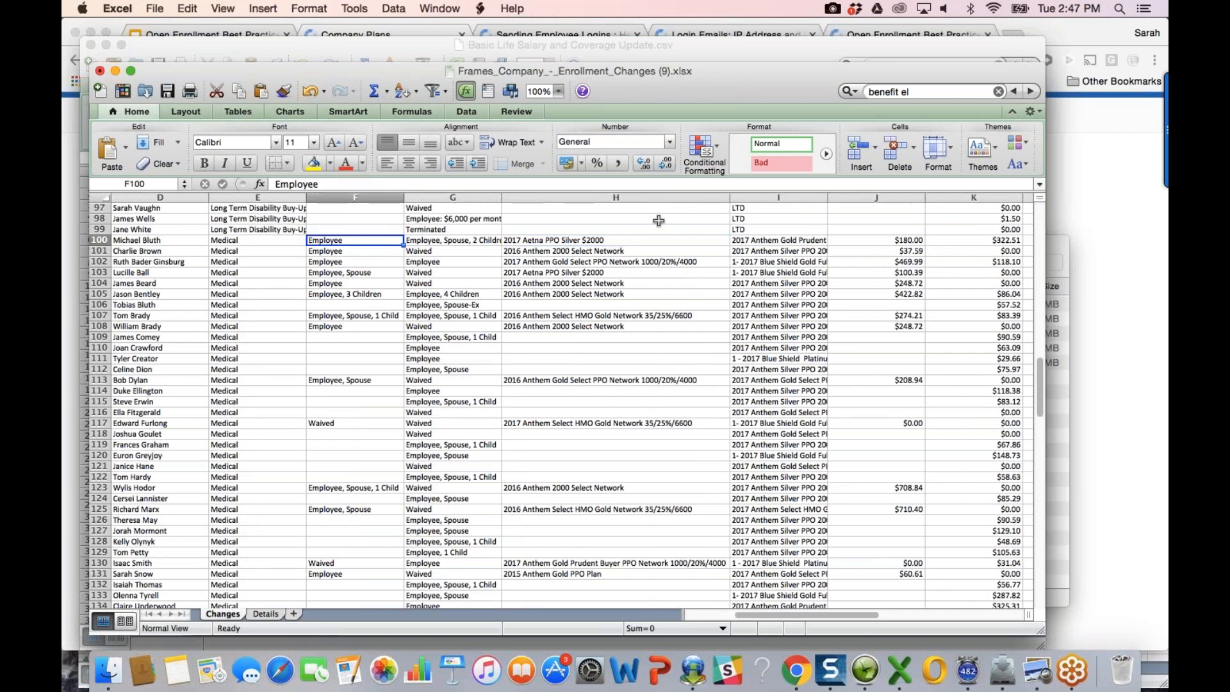
pyautogui.moveTo(751, 240); pyautogui.dragTo(724, 241)
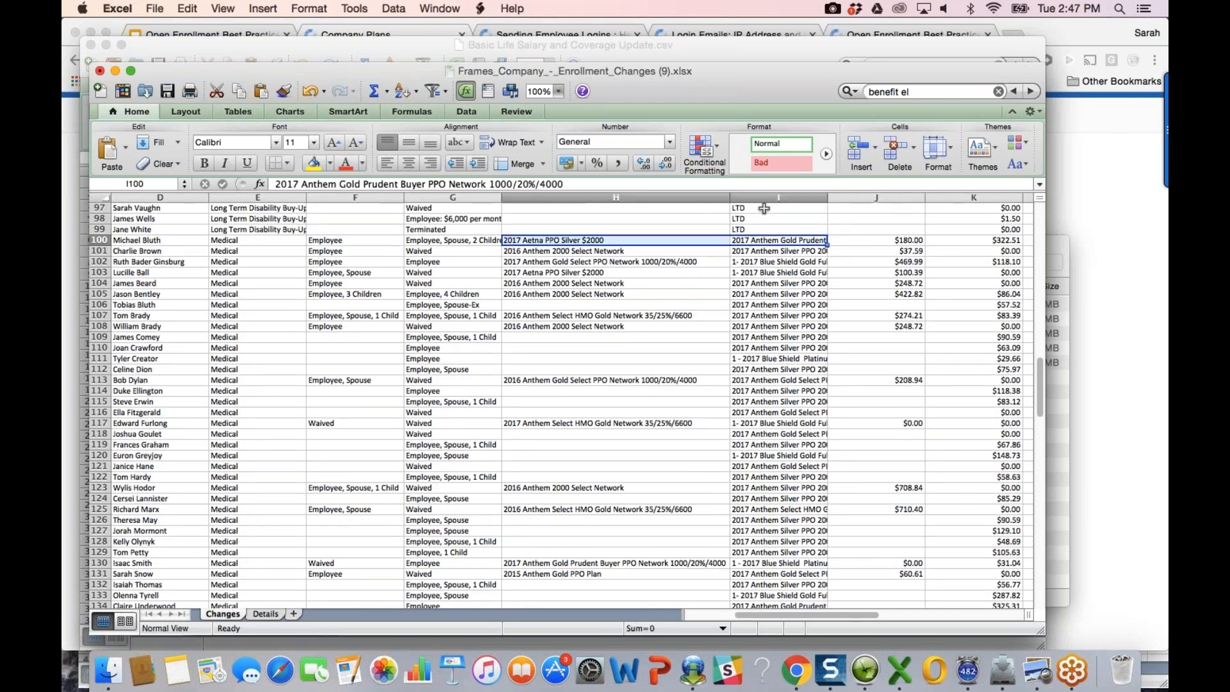
pyautogui.doubleClick(828, 198)
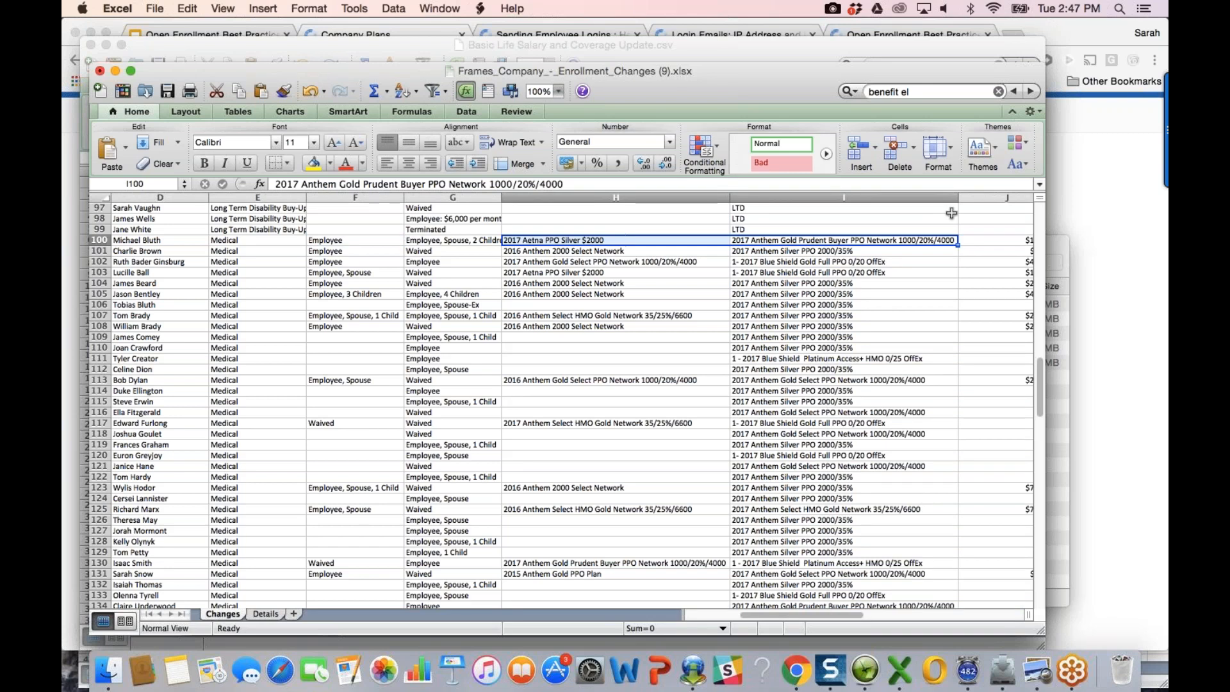
pyautogui.press('super+Tab')
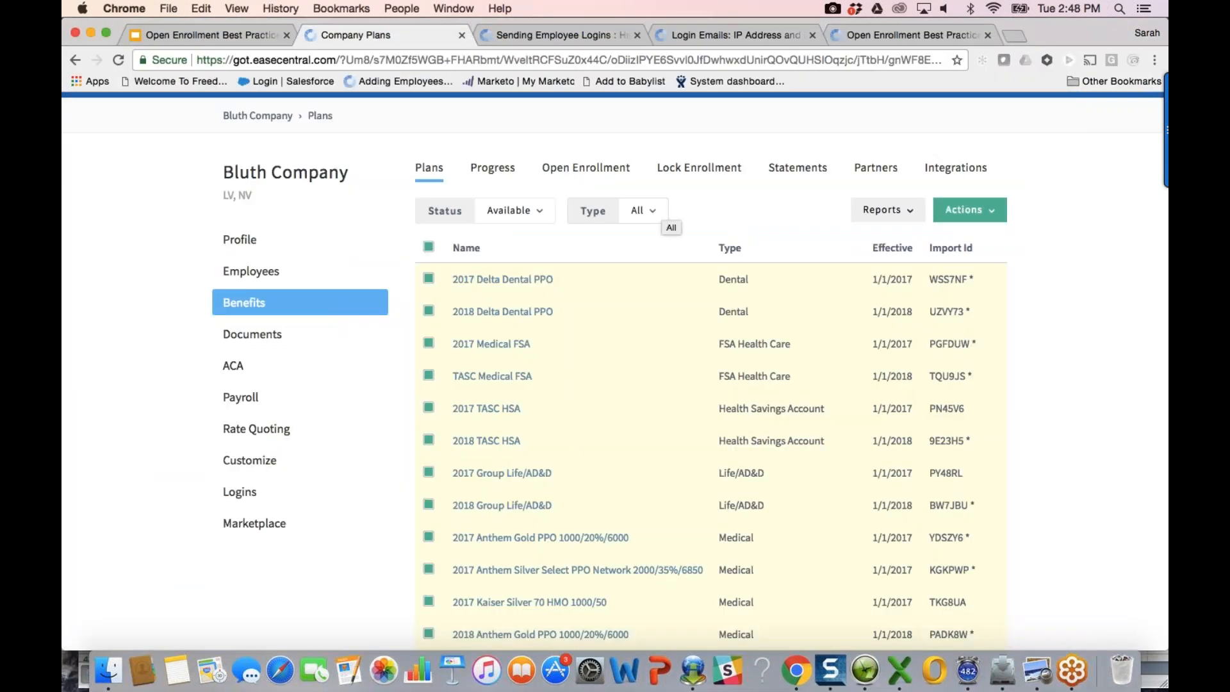
# Step: Open the Enrollment Forms report, add two specific employees, then clear both selections
pyautogui.click(906, 216)
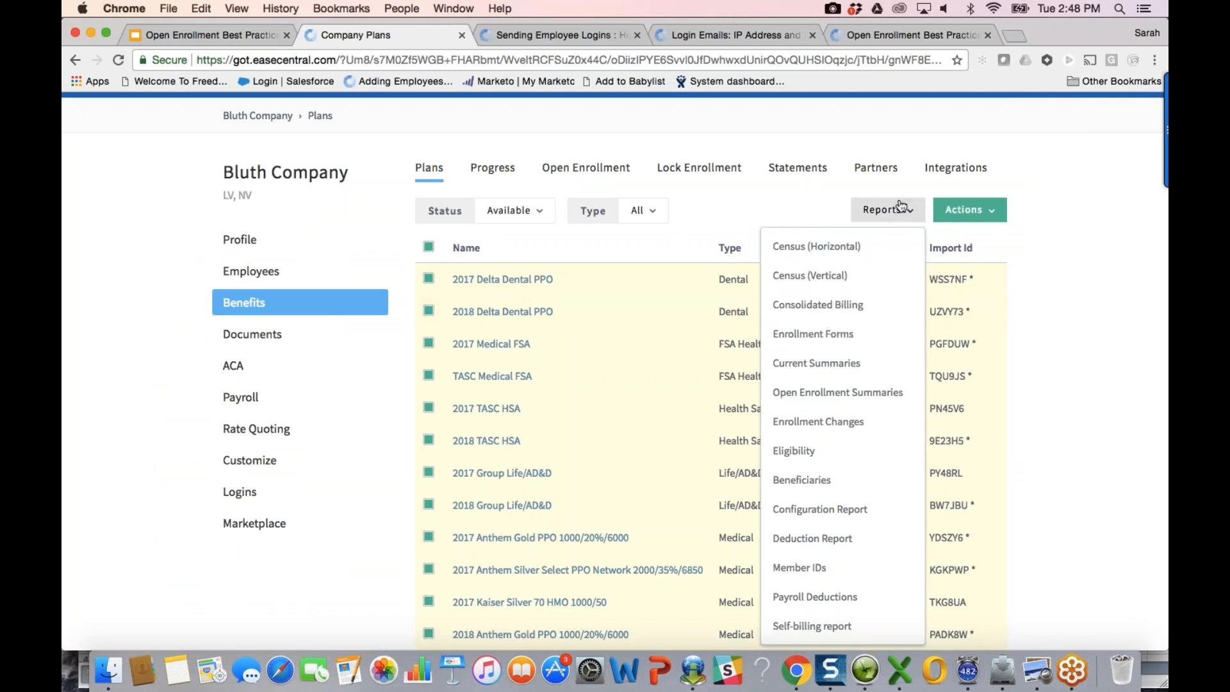
pyautogui.click(836, 344)
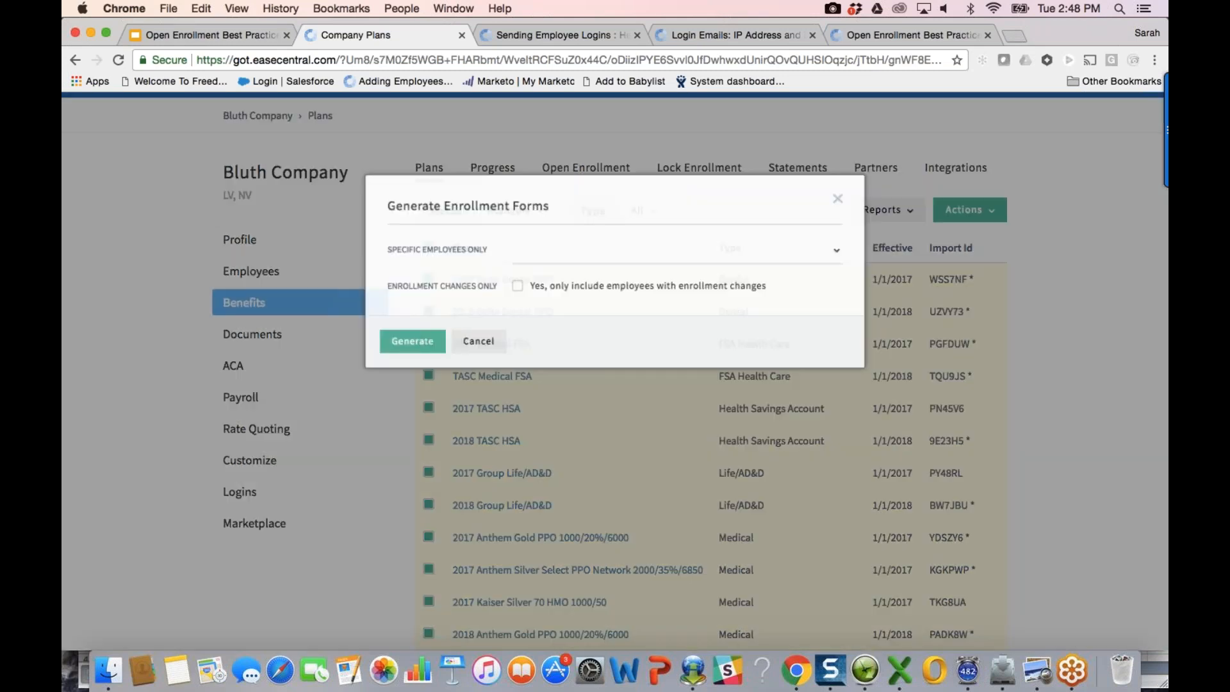
pyautogui.click(512, 286)
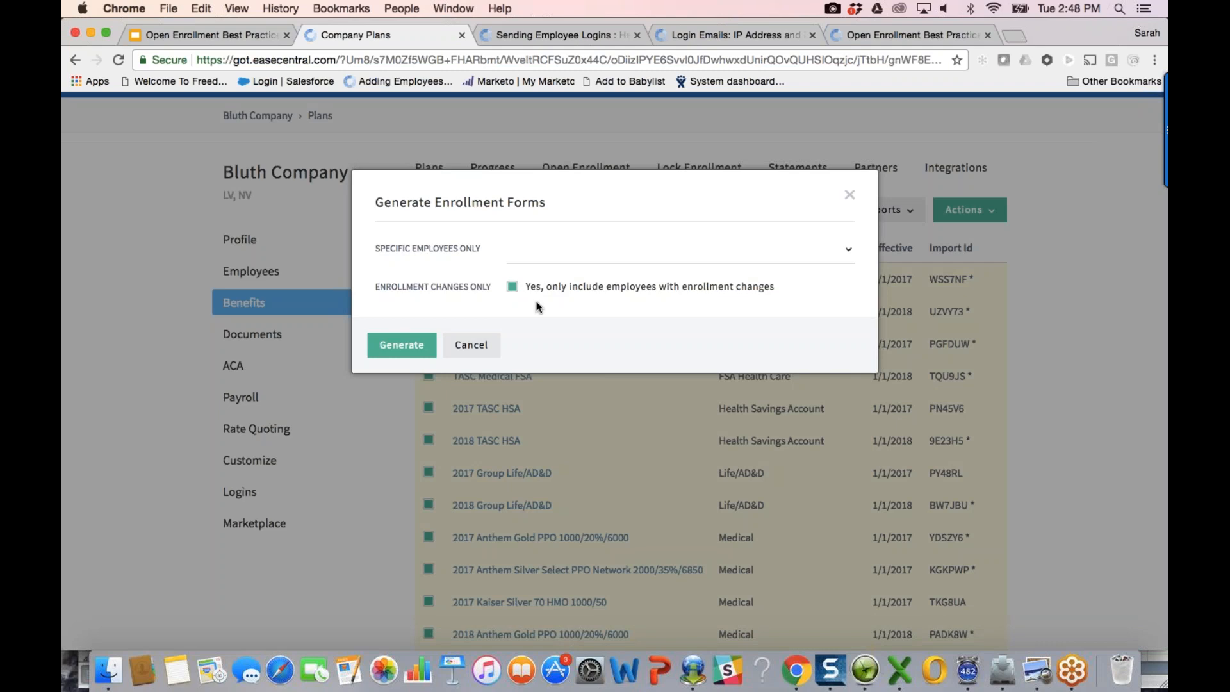
pyautogui.click(538, 250)
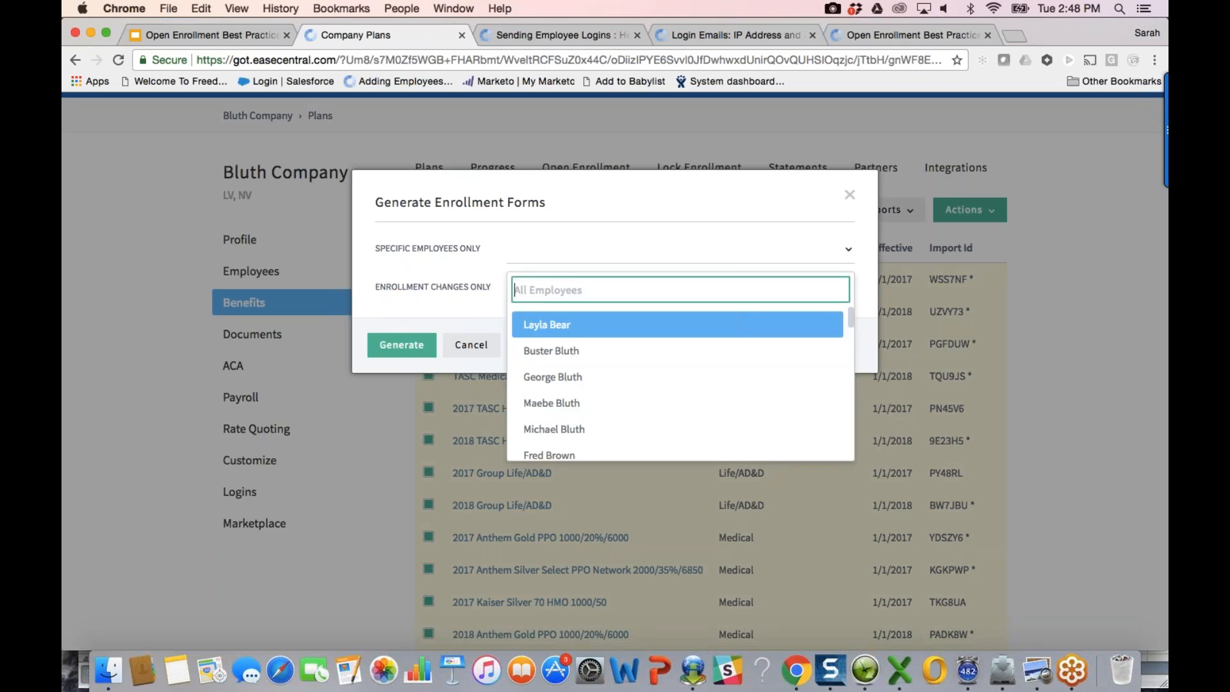
pyautogui.click(574, 321)
pyautogui.click(615, 250)
pyautogui.scroll(-1, 579, 440)
pyautogui.click(580, 395)
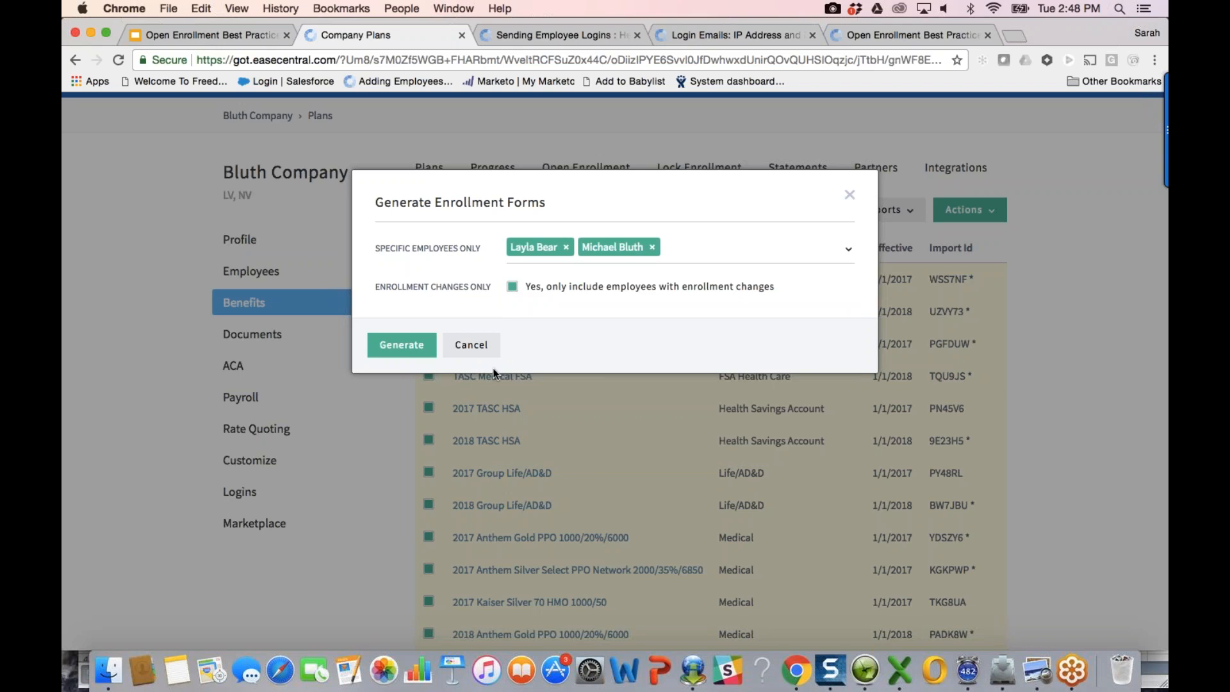
pyautogui.click(566, 248)
pyautogui.click(566, 248)
pyautogui.click(580, 247)
# Step: Generate enrollment forms for all employees and bring up the Anthem Blue Cross PDF
pyautogui.click(402, 344)
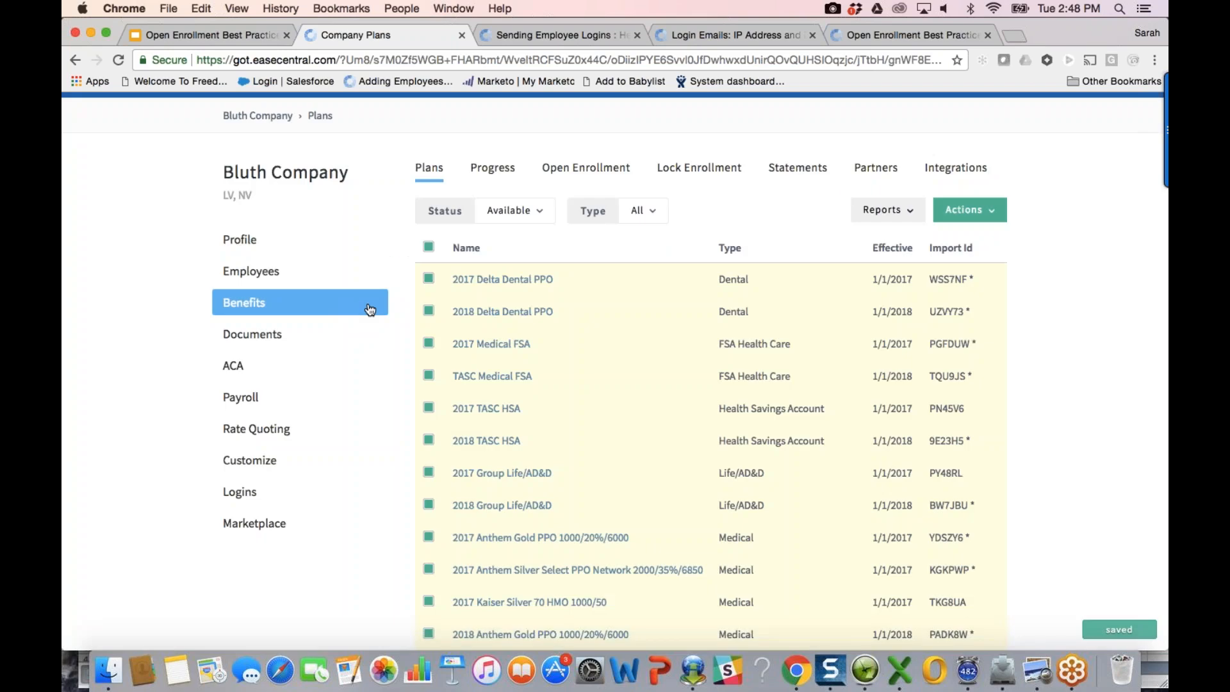
pyautogui.click(383, 302)
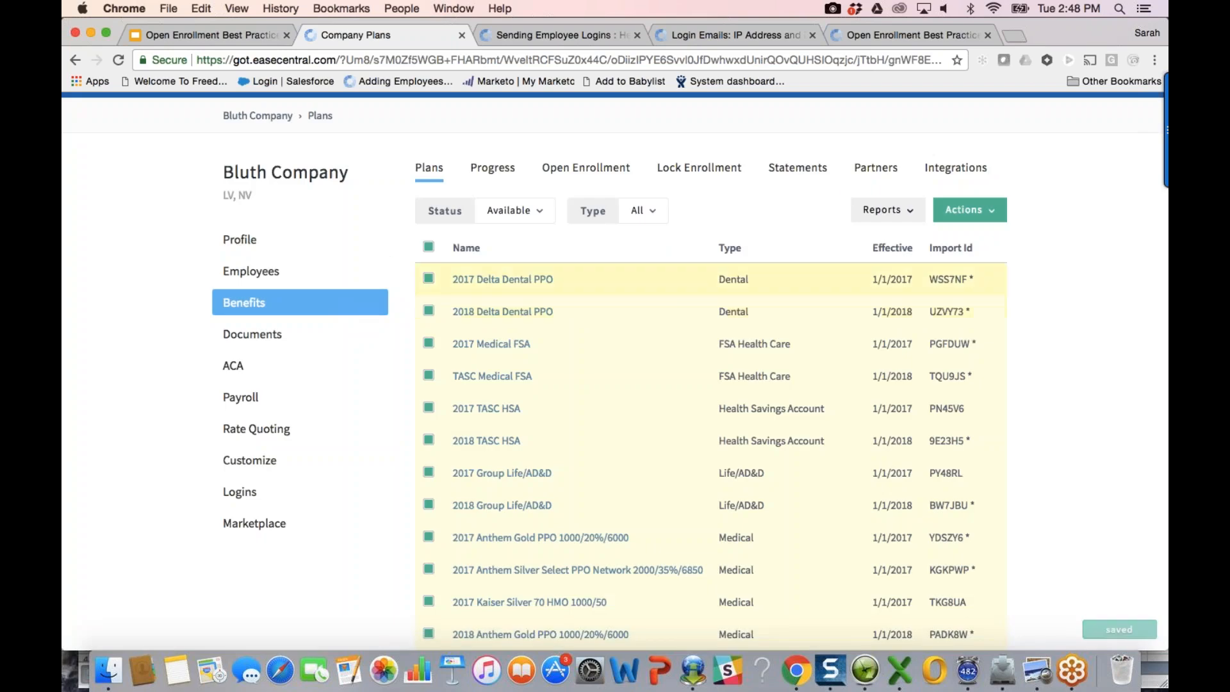
pyautogui.click(894, 211)
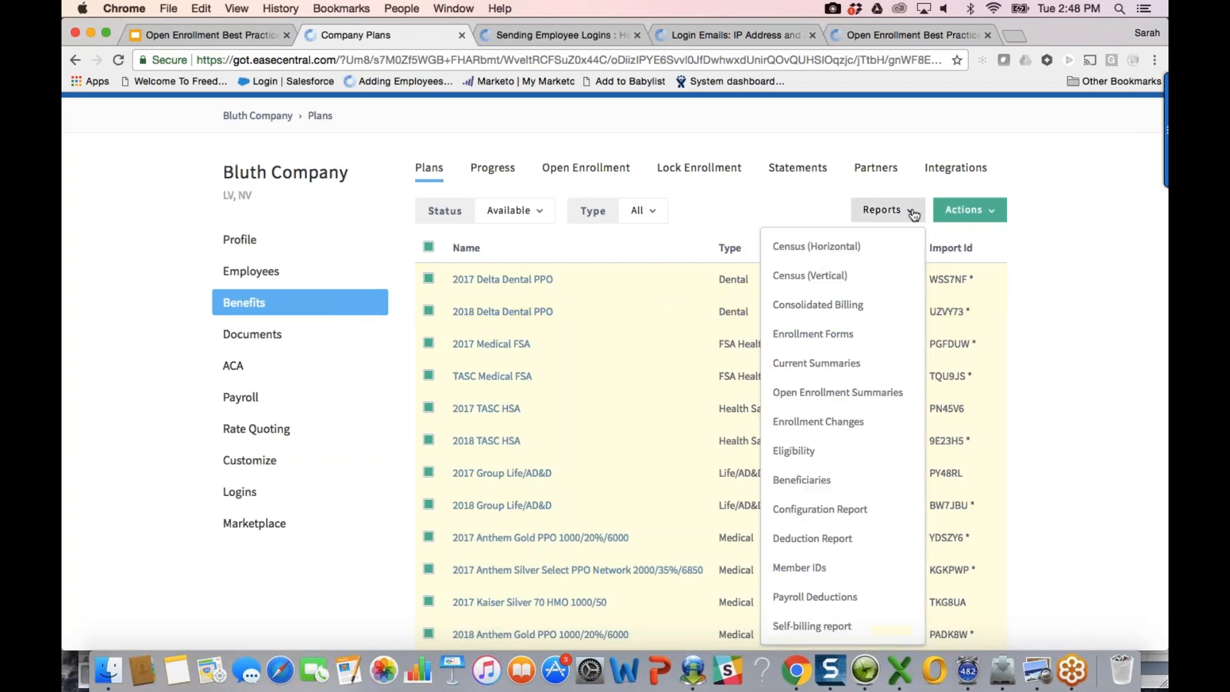
pyautogui.click(876, 340)
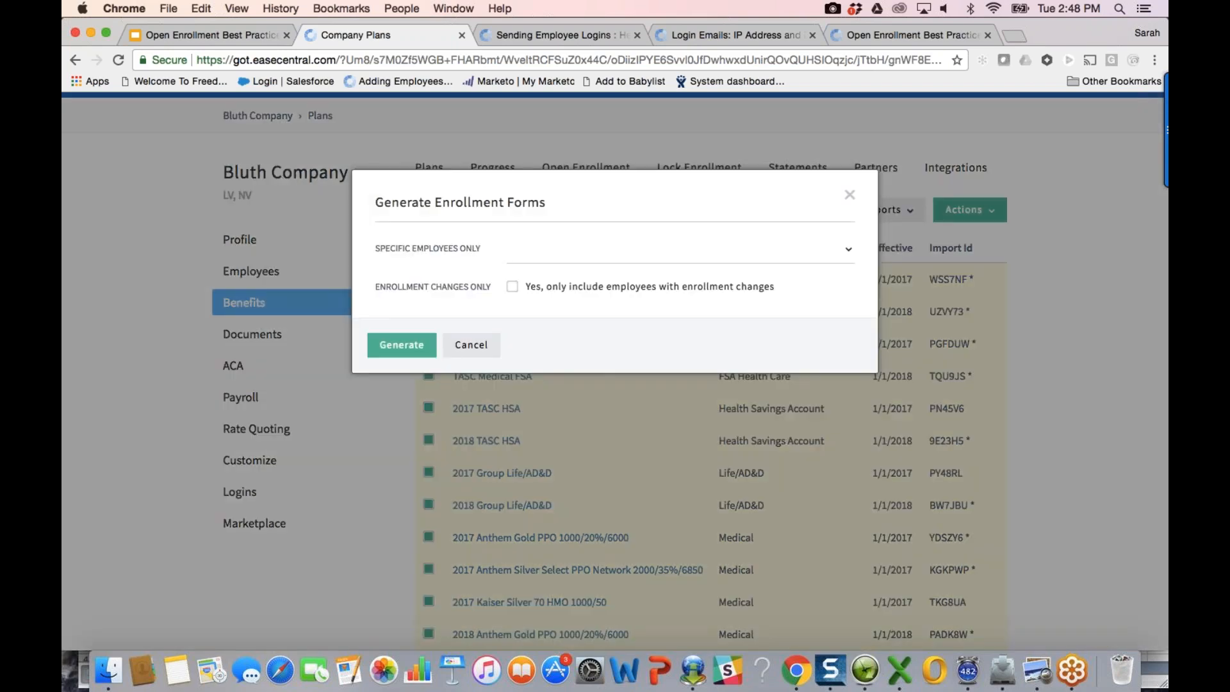
pyautogui.click(401, 346)
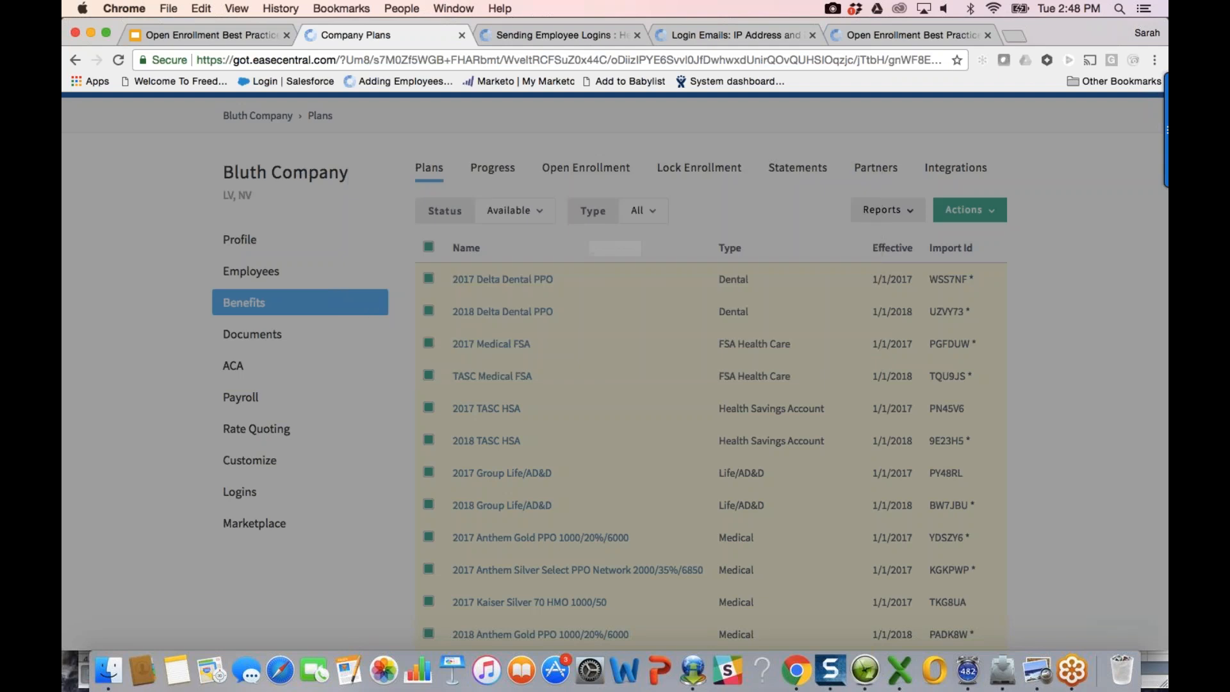
pyautogui.click(387, 300)
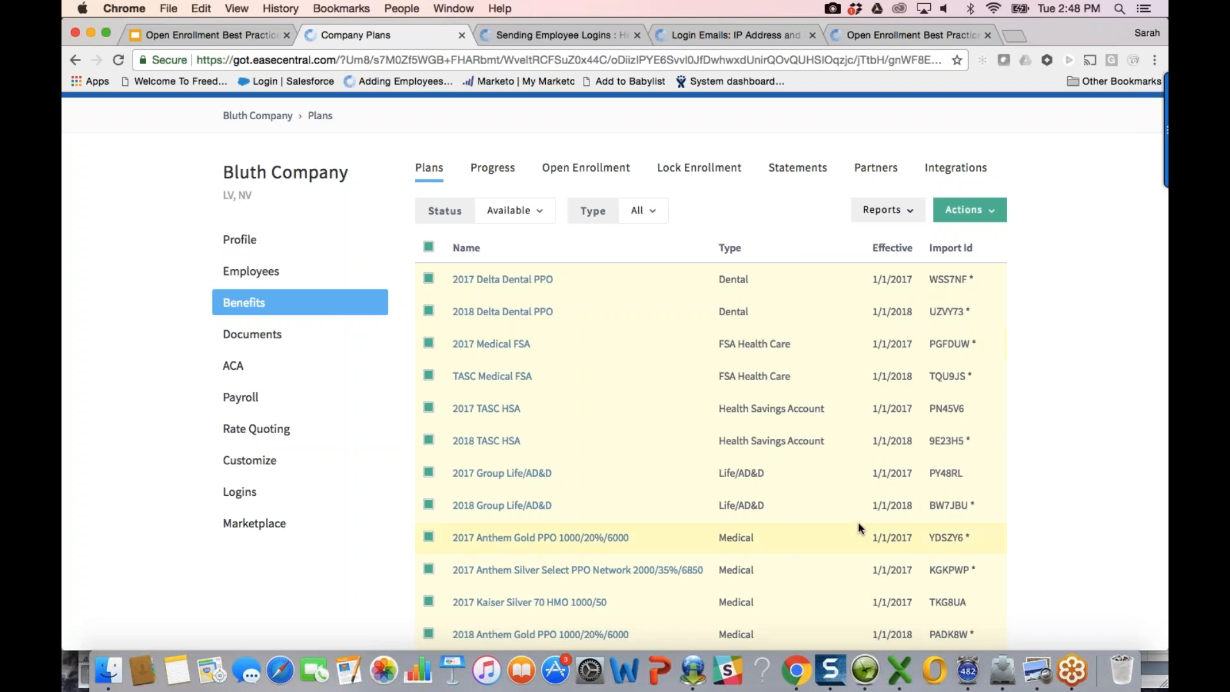
pyautogui.click(1036, 670)
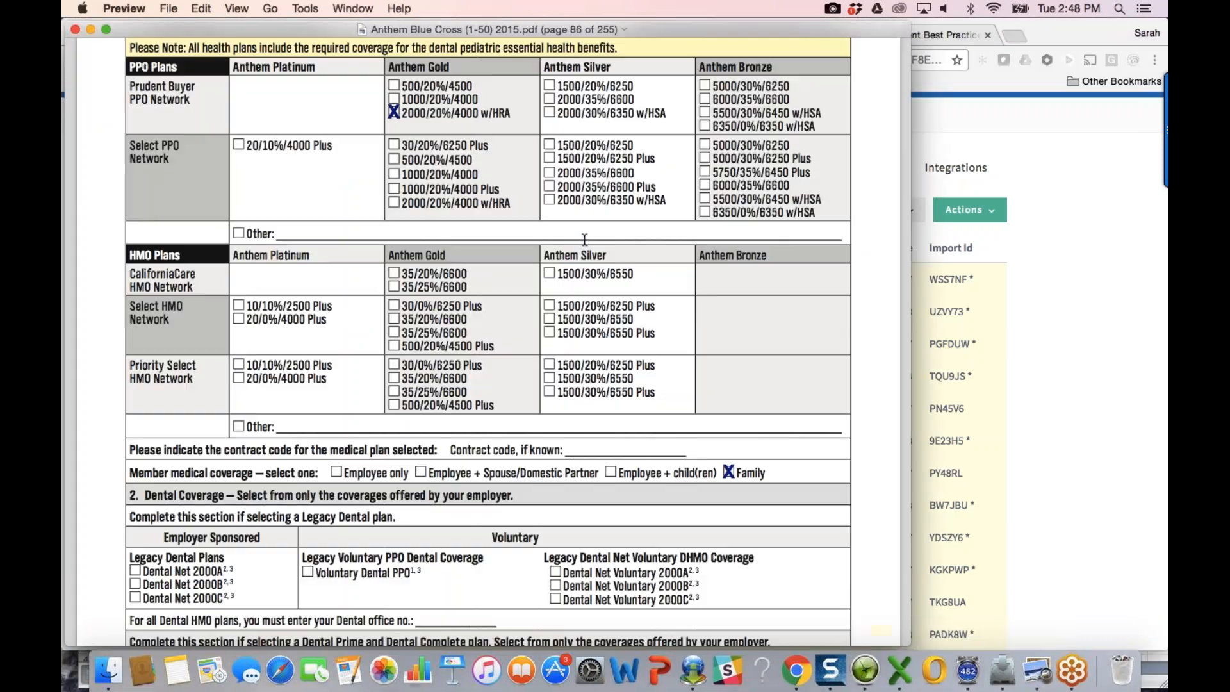
# Step: Page through the 255-page Anthem Blue Cross PDF to page 98, then return to Chrome
pyautogui.scroll(5, 583, 238)
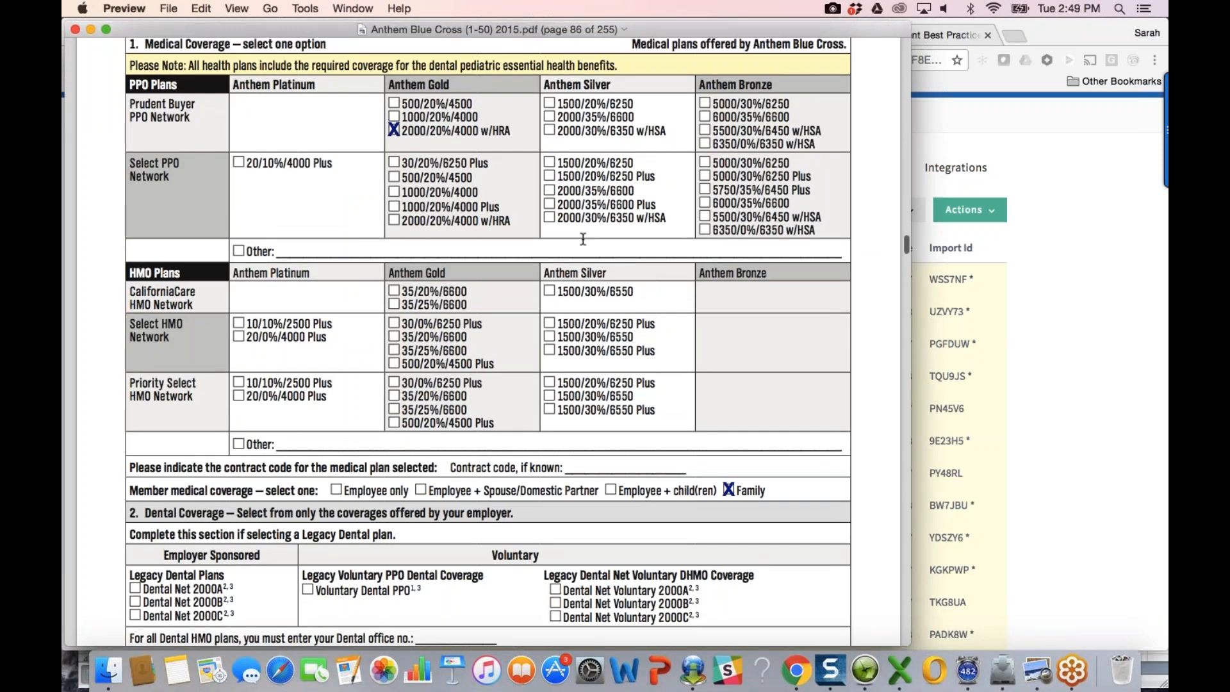
pyautogui.scroll(-15, 583, 238)
pyautogui.scroll(-20, 583, 238)
pyautogui.scroll(-15, 583, 238)
pyautogui.scroll(-10, 583, 239)
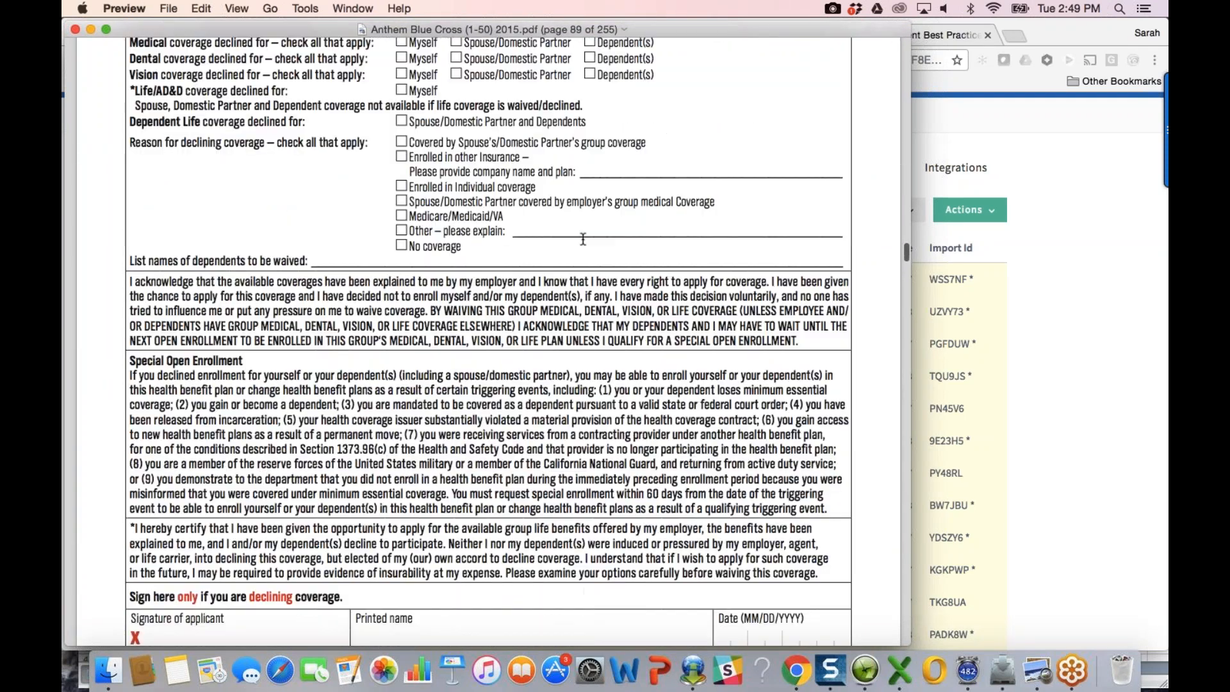
pyautogui.scroll(-20, 583, 238)
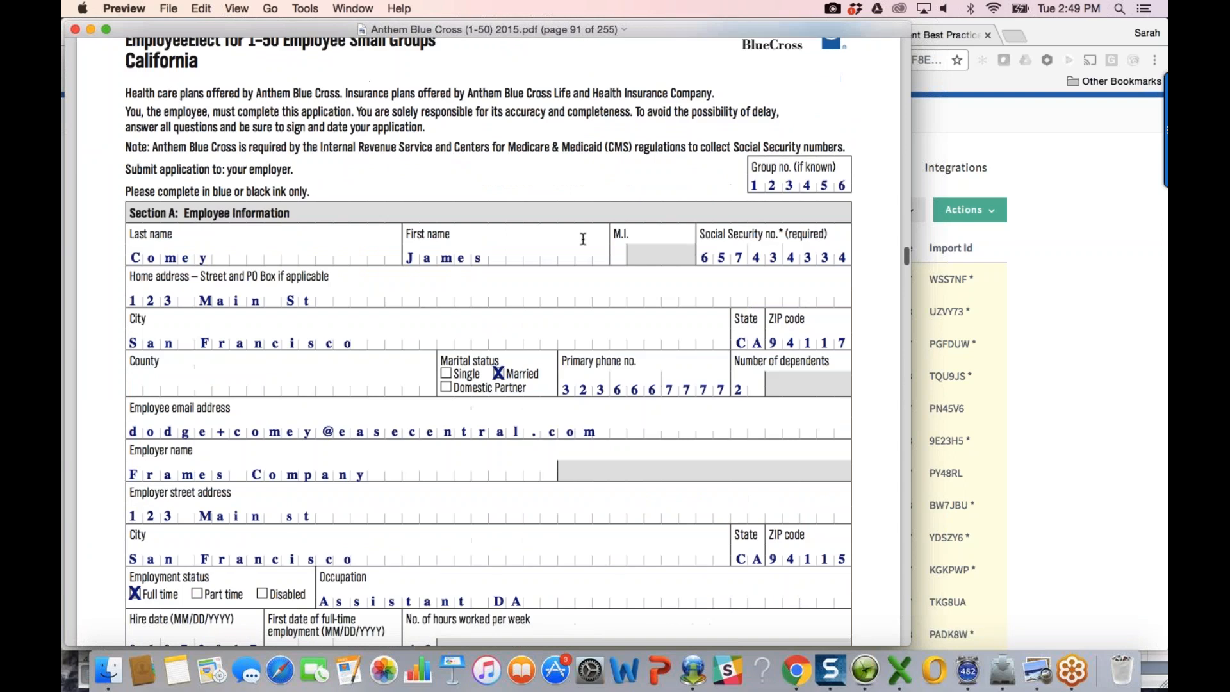
pyautogui.scroll(-20, 583, 238)
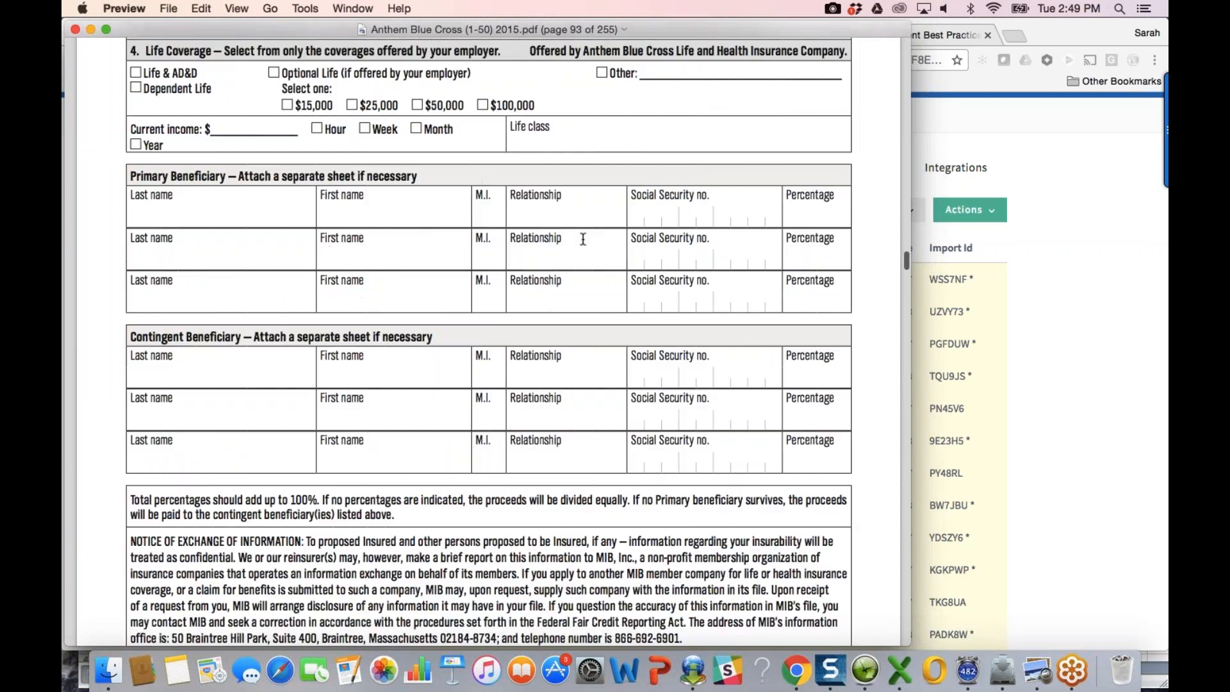
pyautogui.scroll(-20, 583, 238)
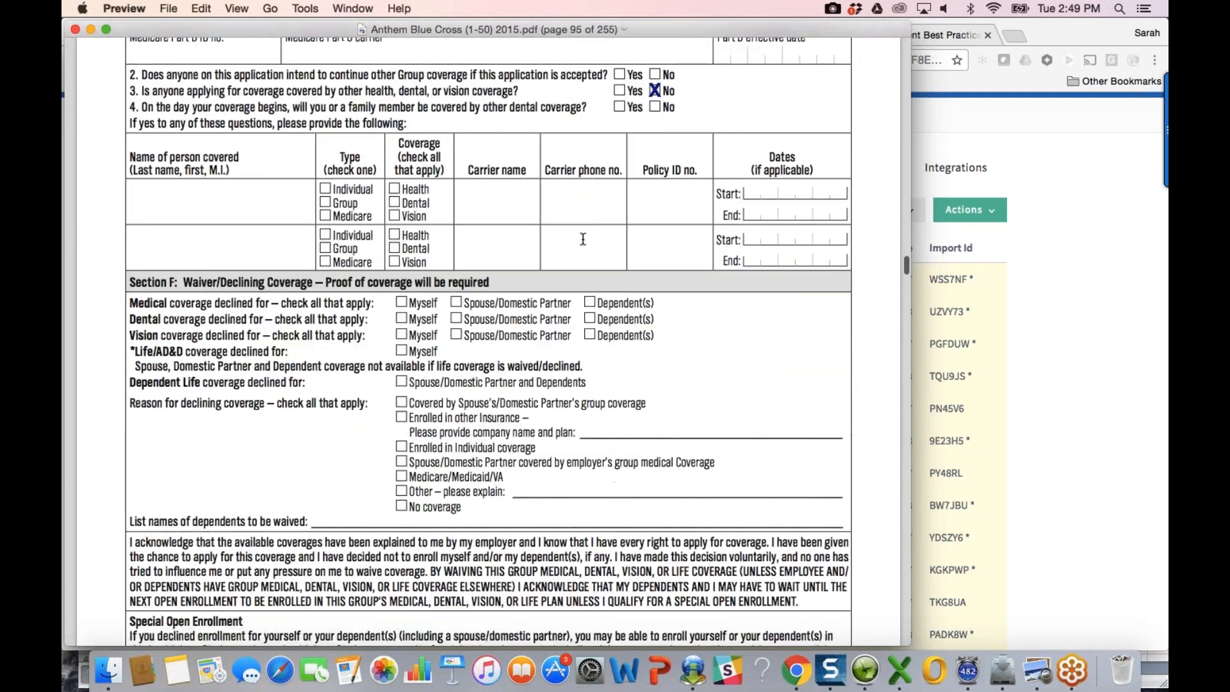
pyautogui.scroll(-20, 583, 239)
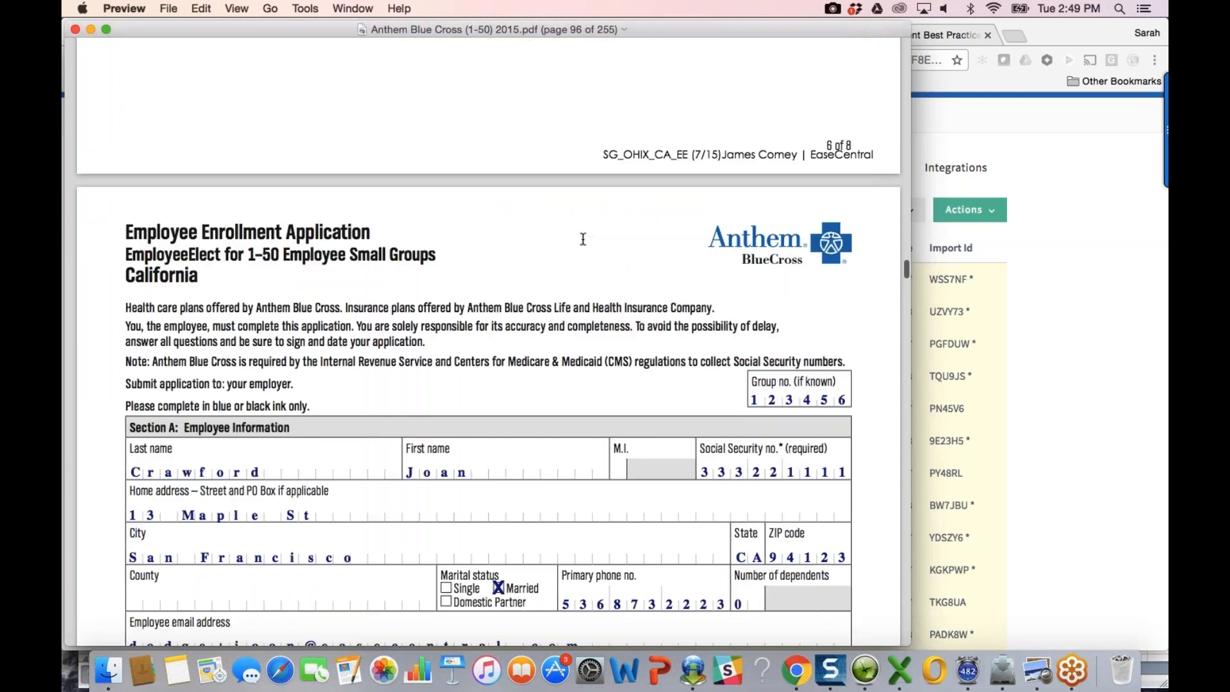
pyautogui.scroll(-20, 583, 238)
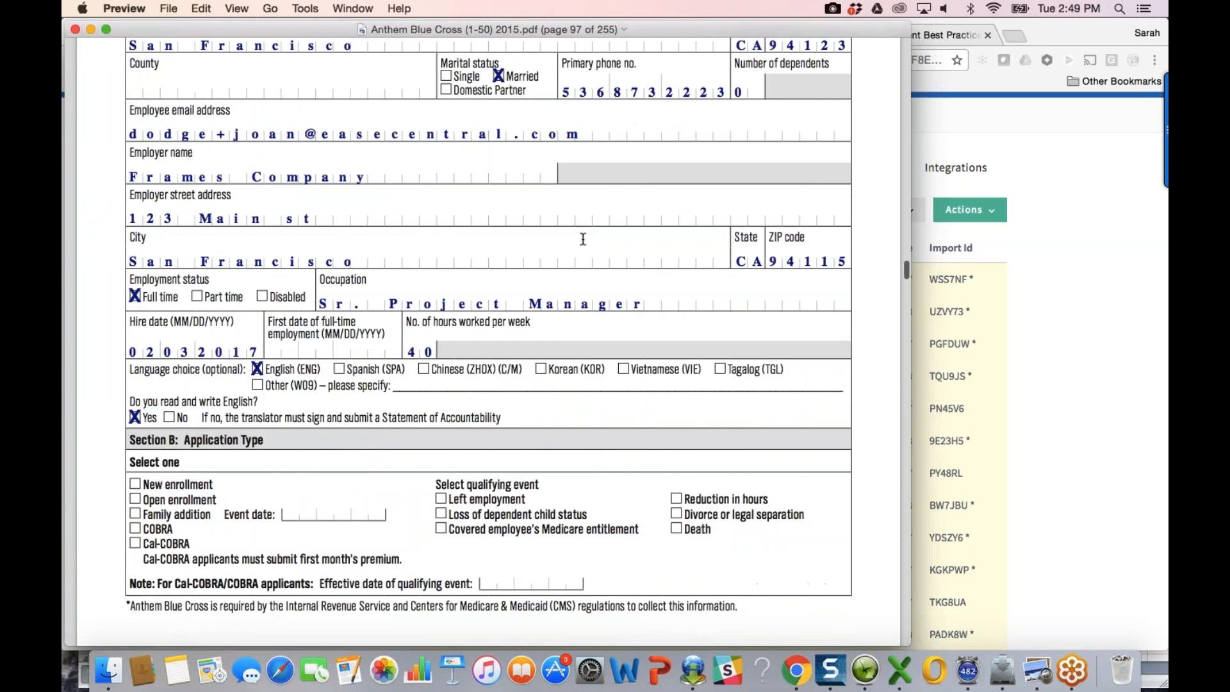
pyautogui.scroll(-8, 583, 238)
pyautogui.click(1085, 294)
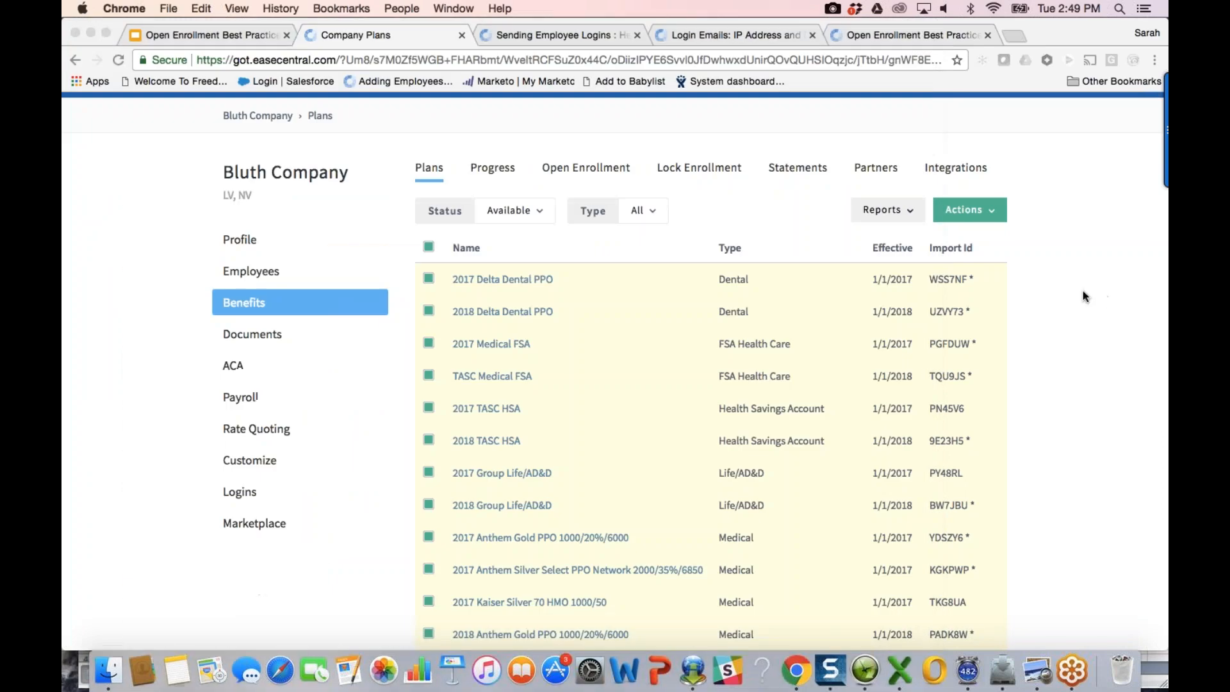
# Step: Check the Customize Fields tab, where Multi-Carrier Waiver Forms is on, then return to the Anthem PDF
pyautogui.click(259, 471)
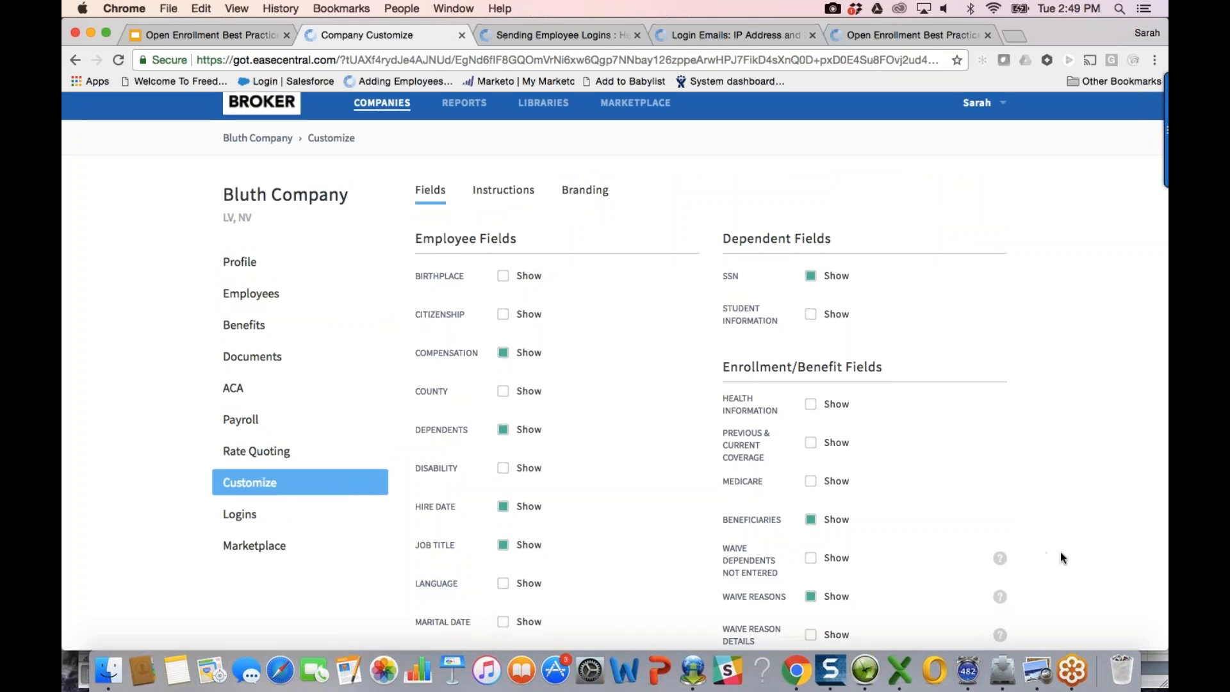
pyautogui.scroll(-2, 1060, 557)
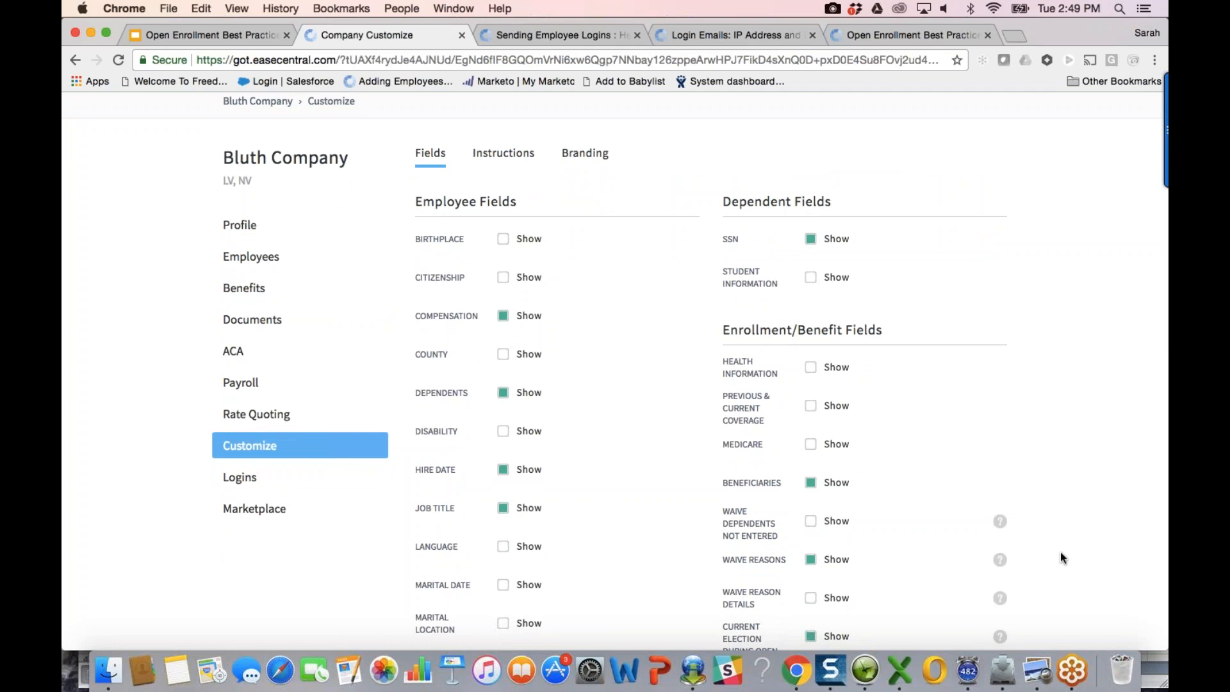
pyautogui.scroll(-5, 1059, 552)
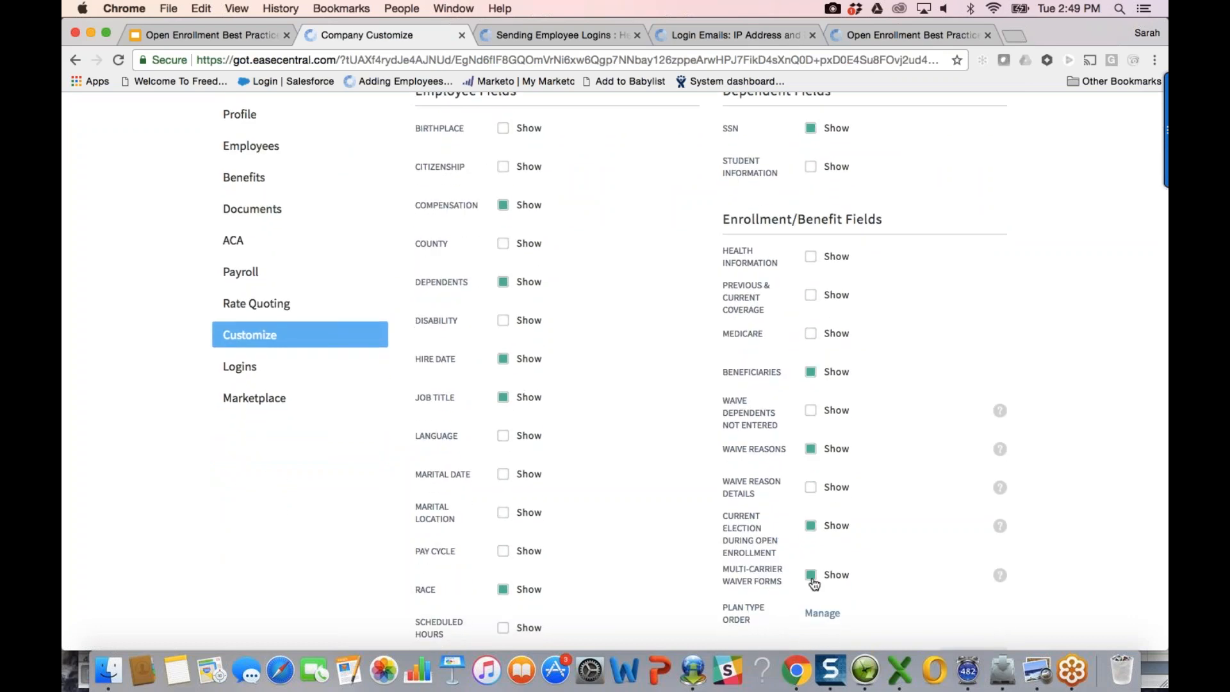
pyautogui.click(1036, 670)
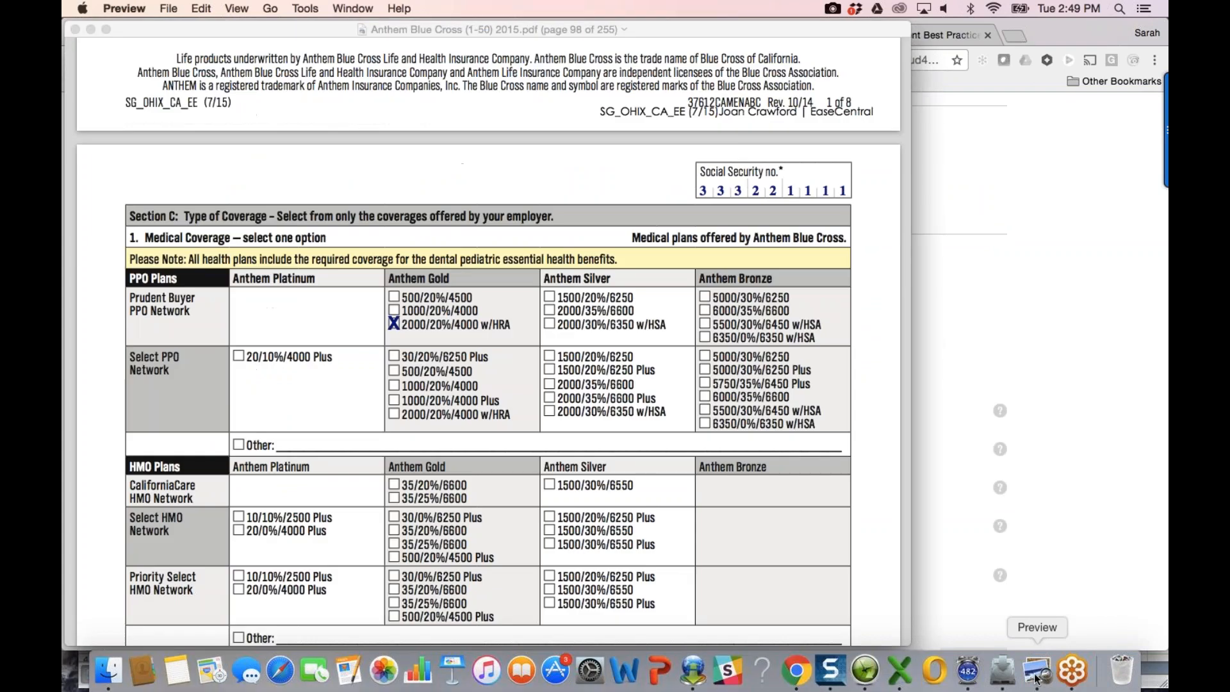
# Step: View the page-84 Employee Waiver Form in the Anthem PDF and switch back to Chrome
pyautogui.scroll(3, 565, 392)
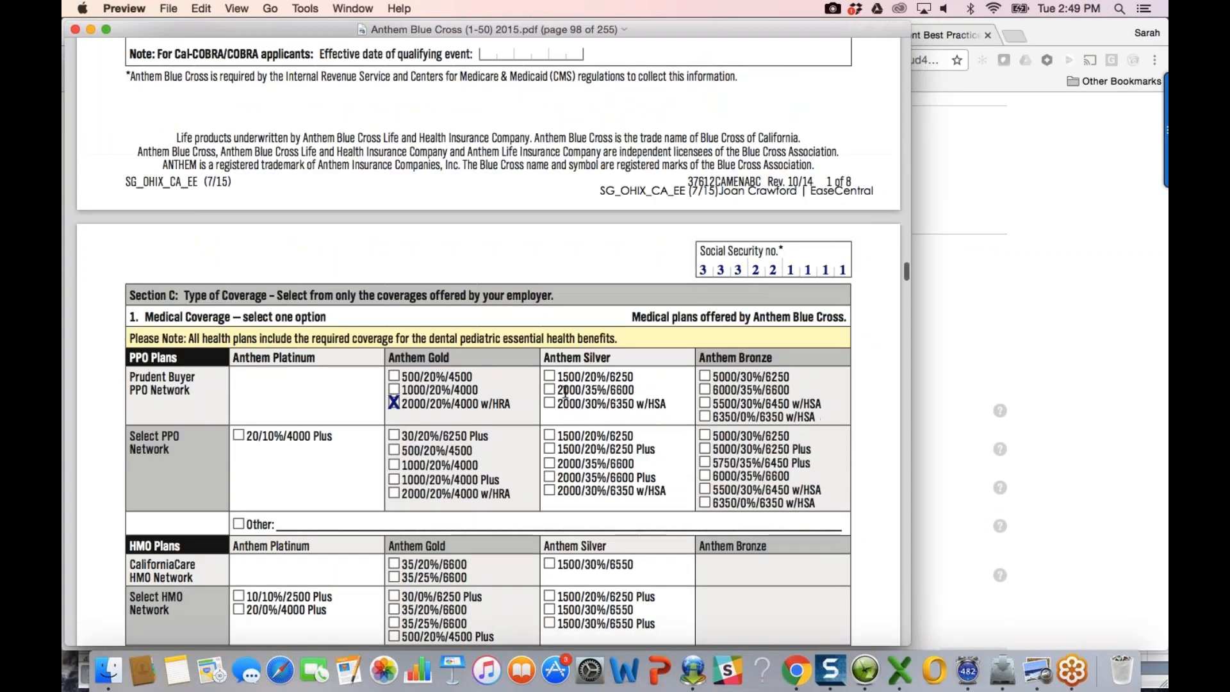
pyautogui.moveTo(906, 266); pyautogui.dragTo(905, 242)
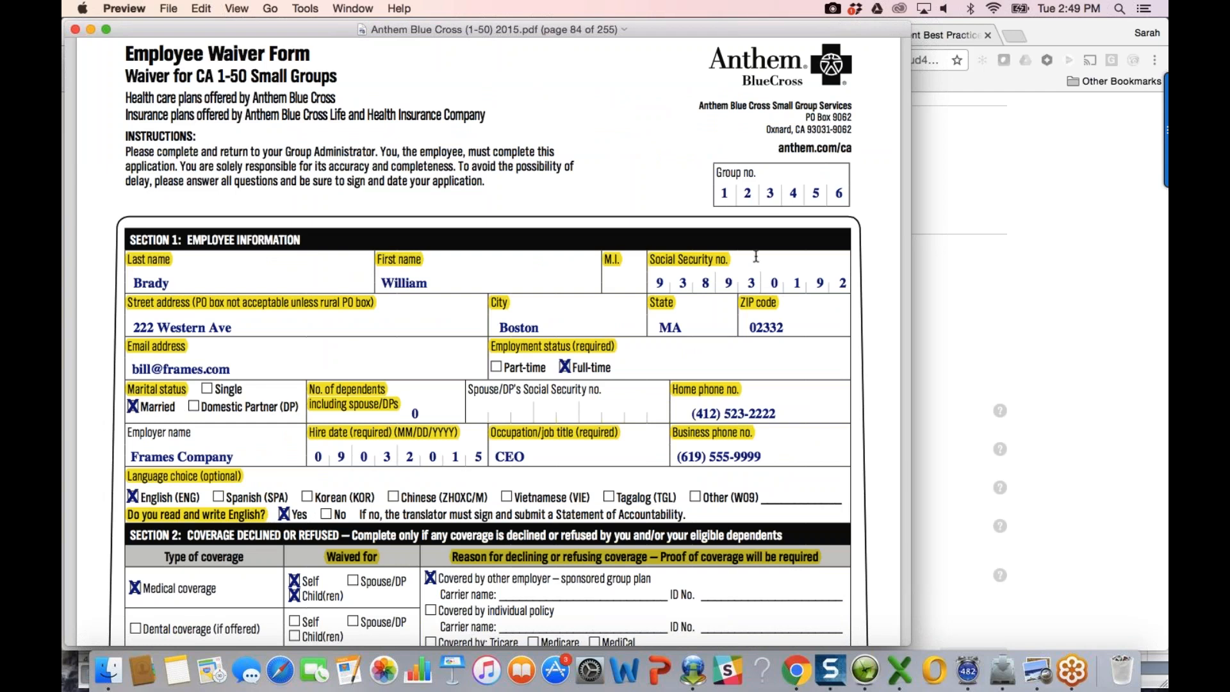
pyautogui.press('super+Tab')
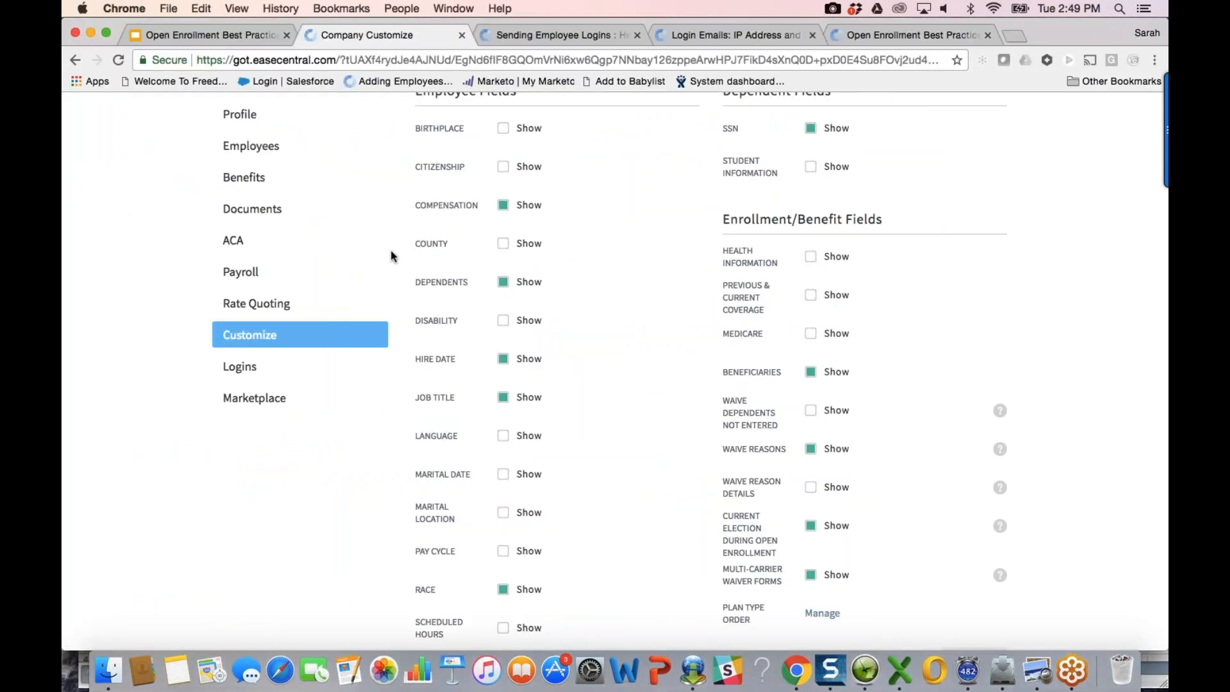
# Step: Show the 2017 and 2018 dental, FSA, HSA, Life/AD&D and medical plans after dismissing a meeting reminder
pyautogui.scroll(3, 392, 256)
pyautogui.scroll(1, 392, 256)
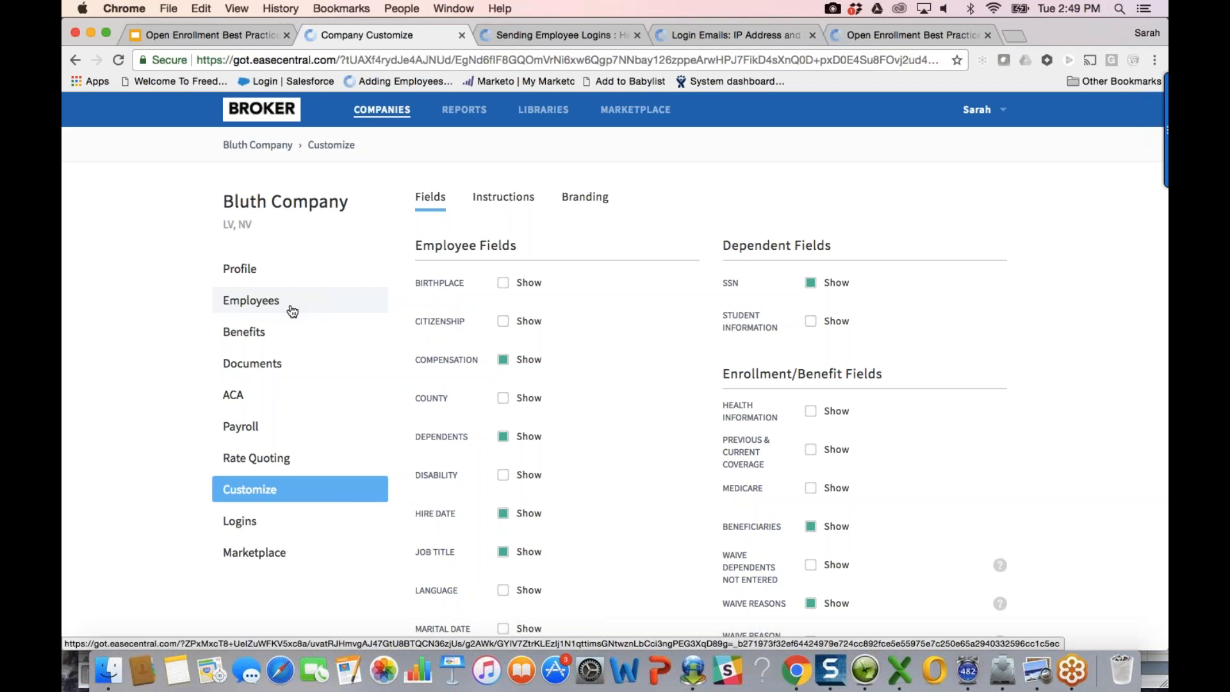
pyautogui.click(276, 331)
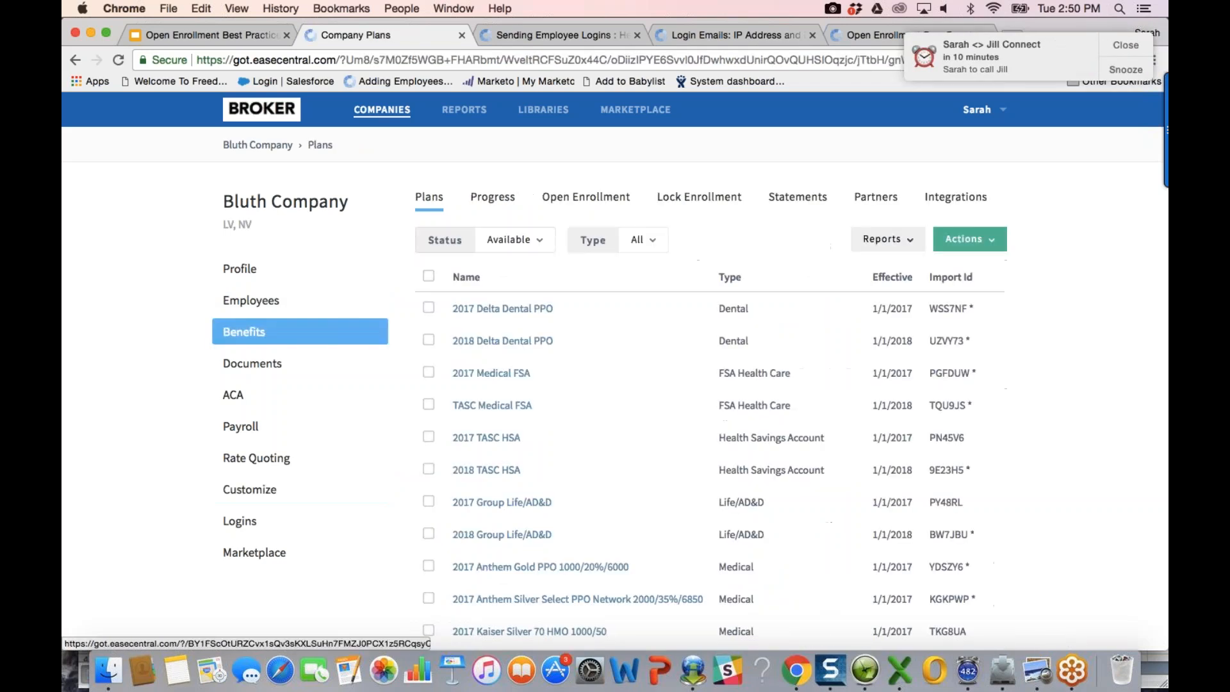
pyautogui.click(1125, 47)
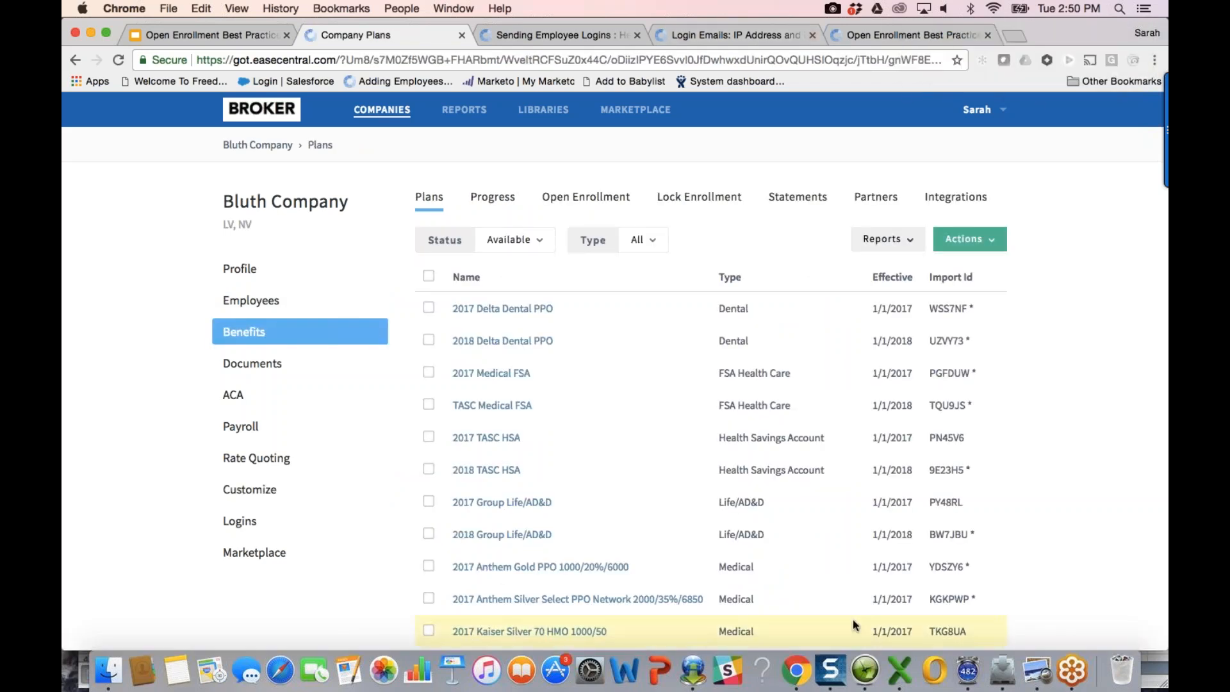
pyautogui.click(1159, 54)
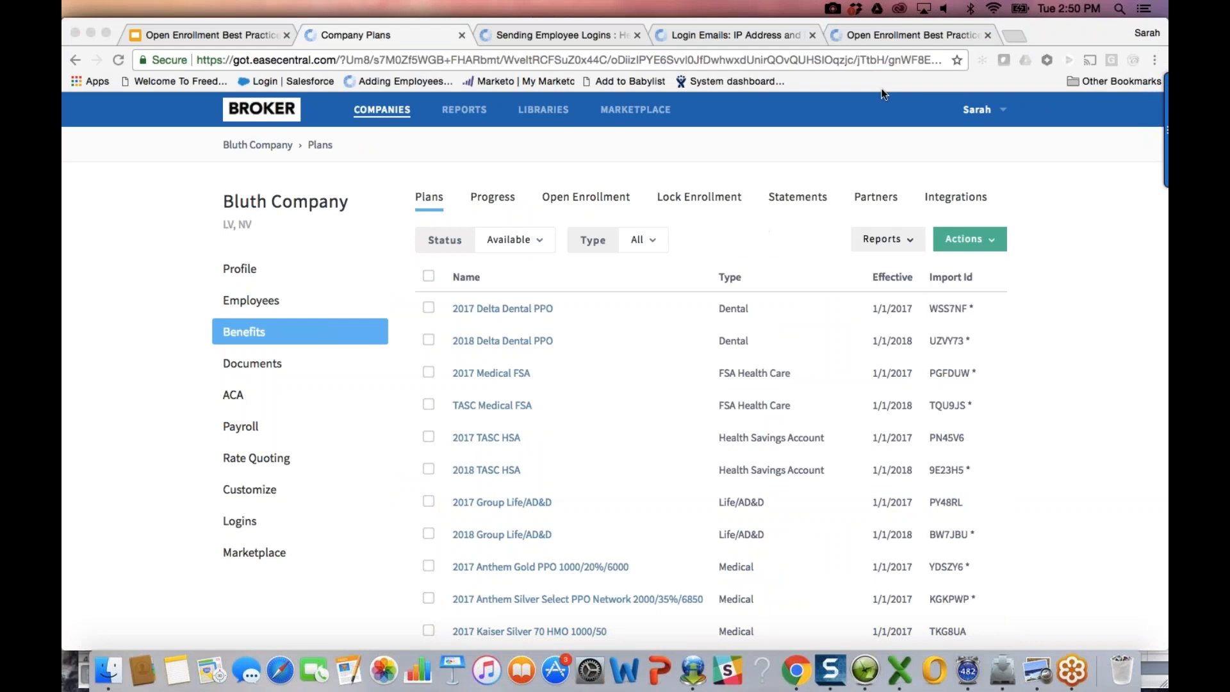
pyautogui.click(888, 205)
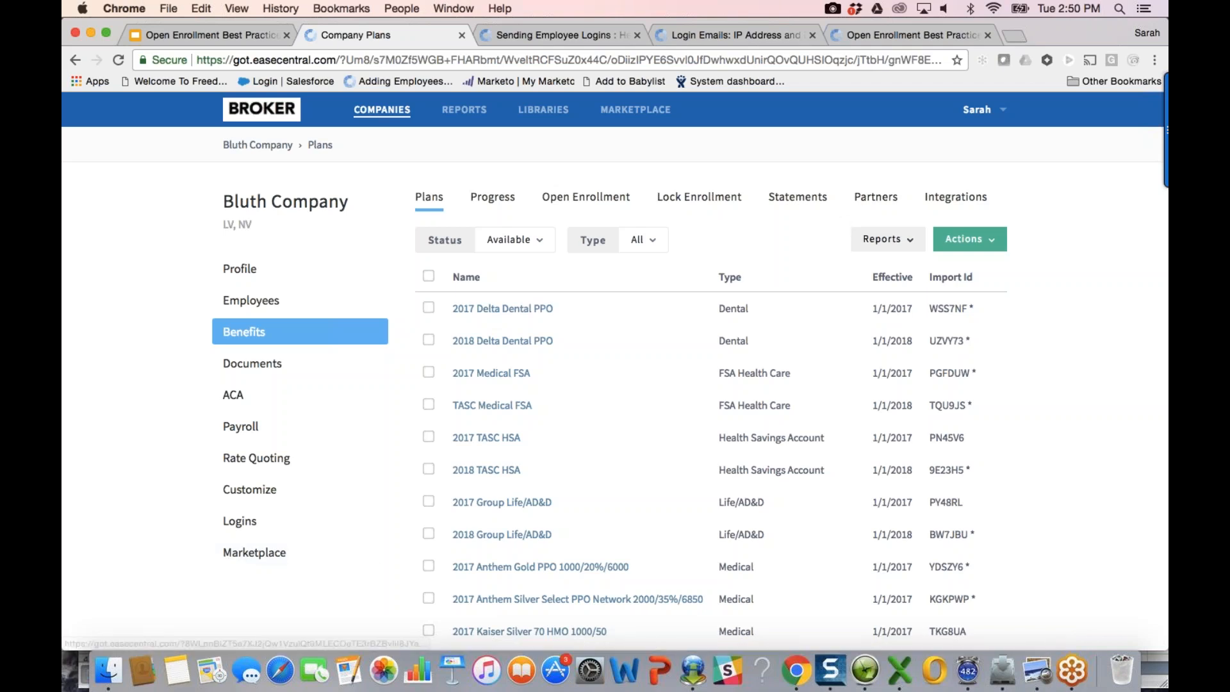
# Step: On the Partners tab, start adding Beere & Purves, cancel without saving, and begin a new submission
pyautogui.click(876, 197)
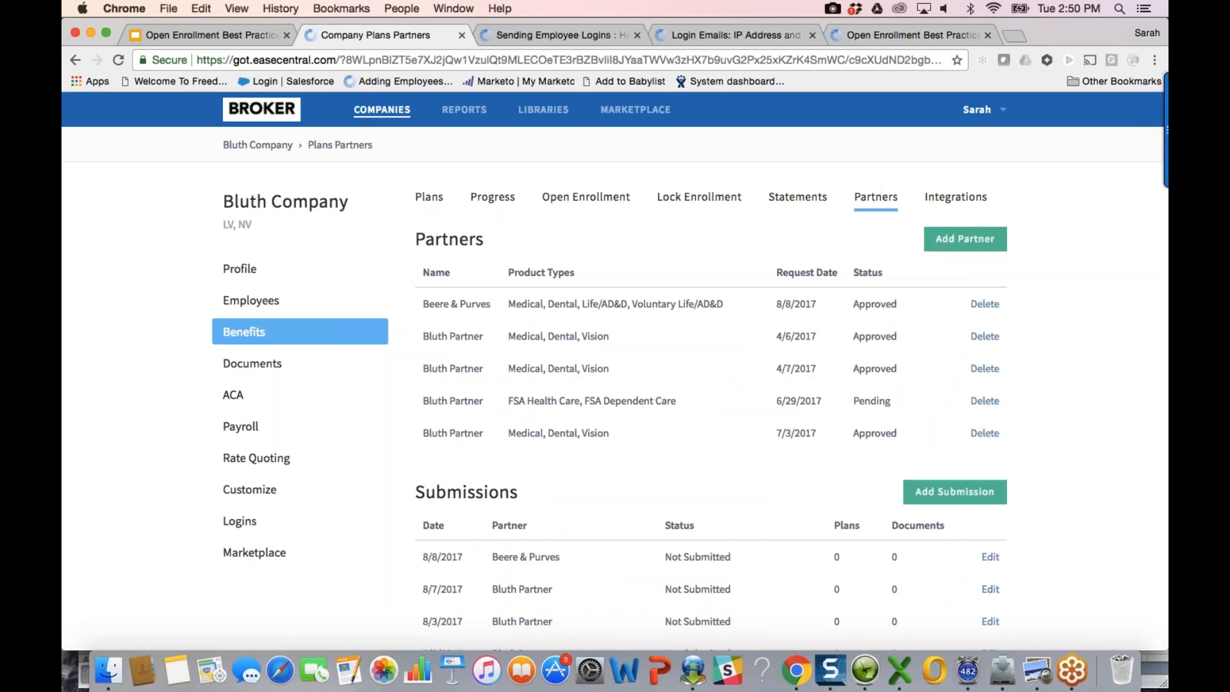
pyautogui.click(993, 241)
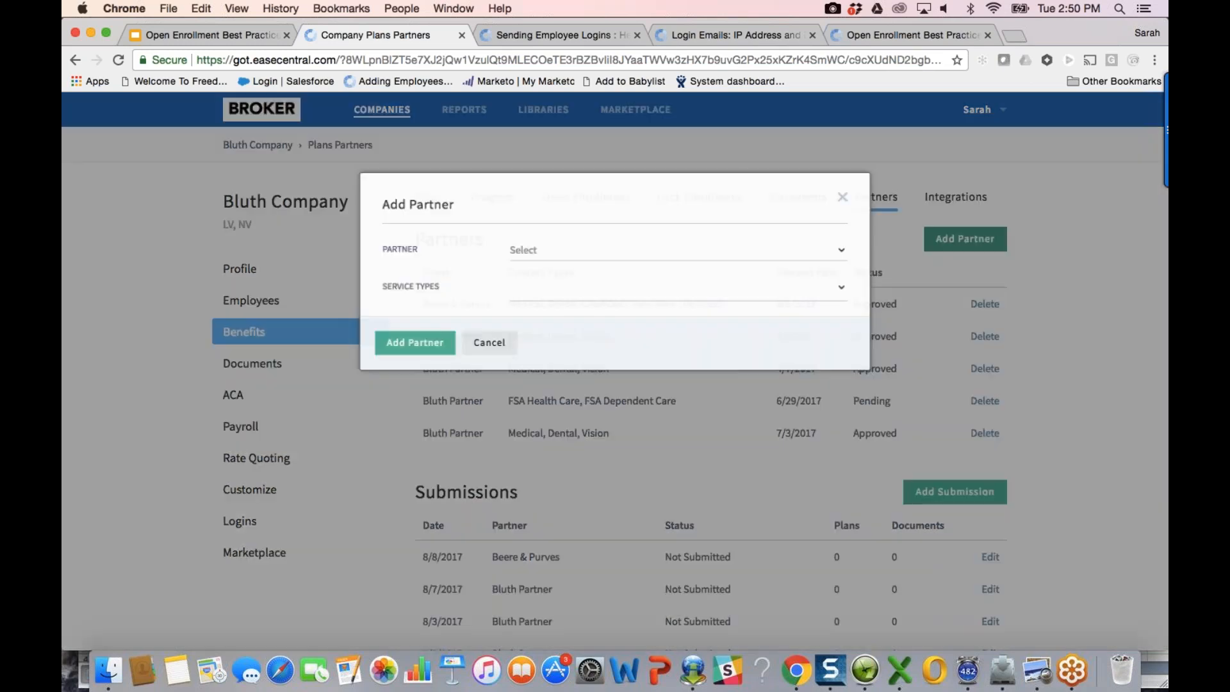
pyautogui.click(832, 250)
pyautogui.click(705, 349)
pyautogui.click(536, 292)
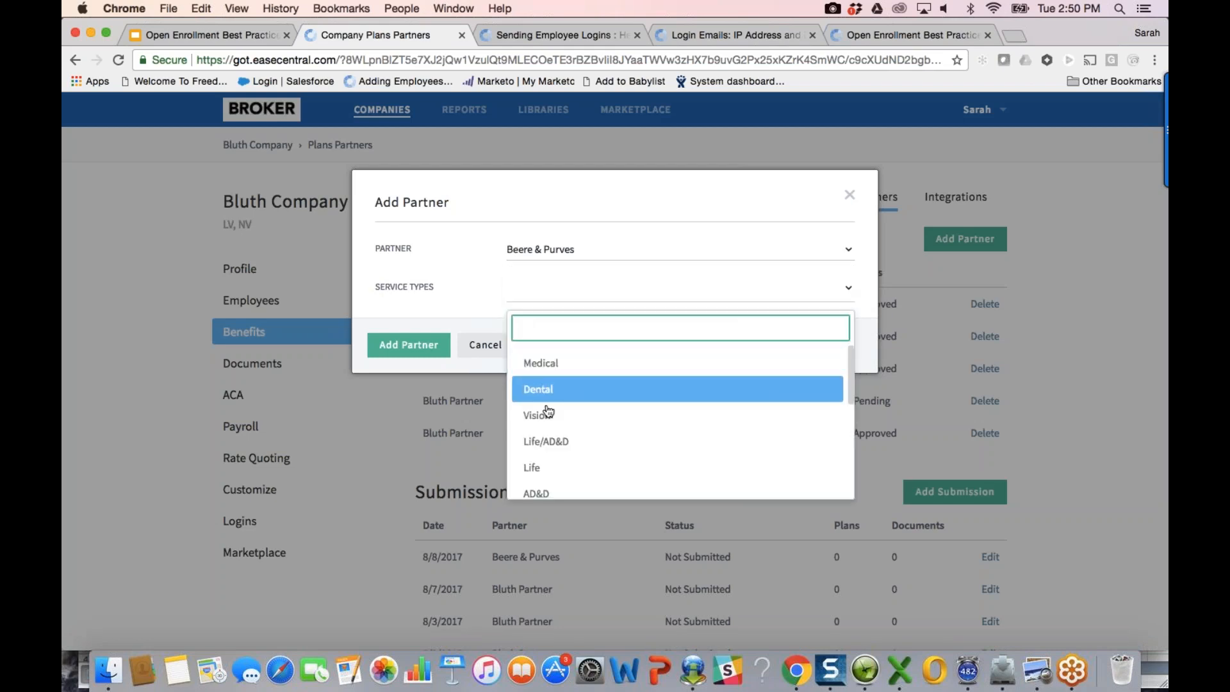
pyautogui.click(485, 347)
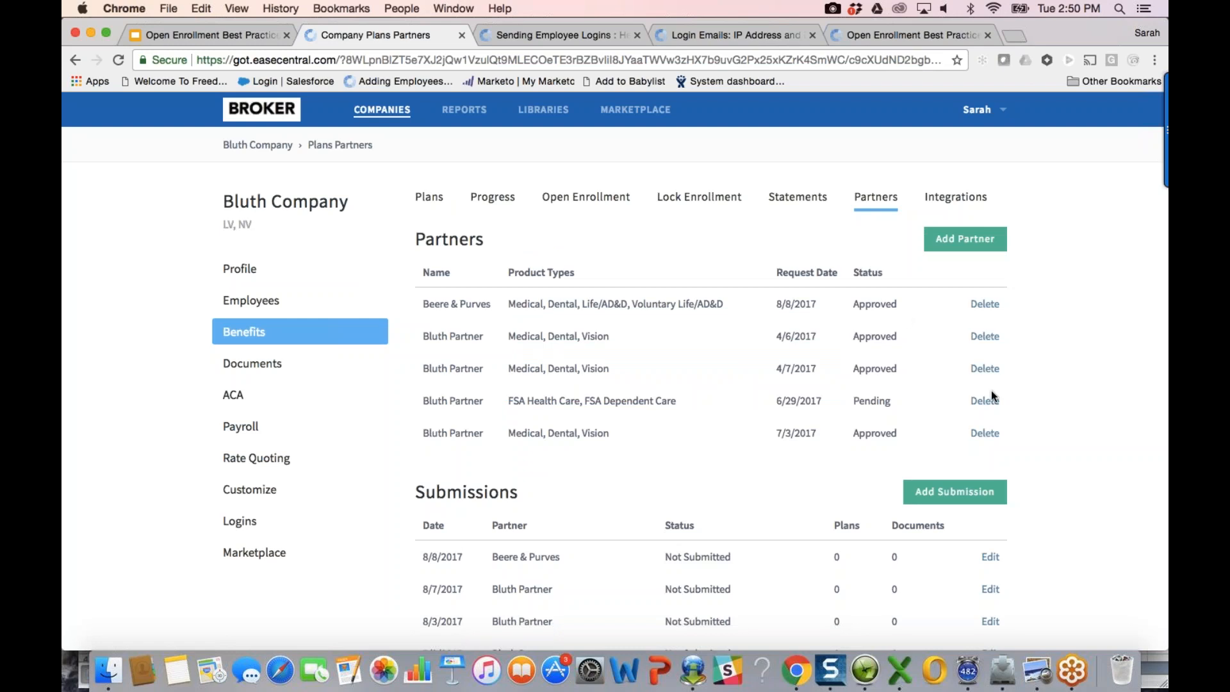
pyautogui.scroll(-5, 1071, 439)
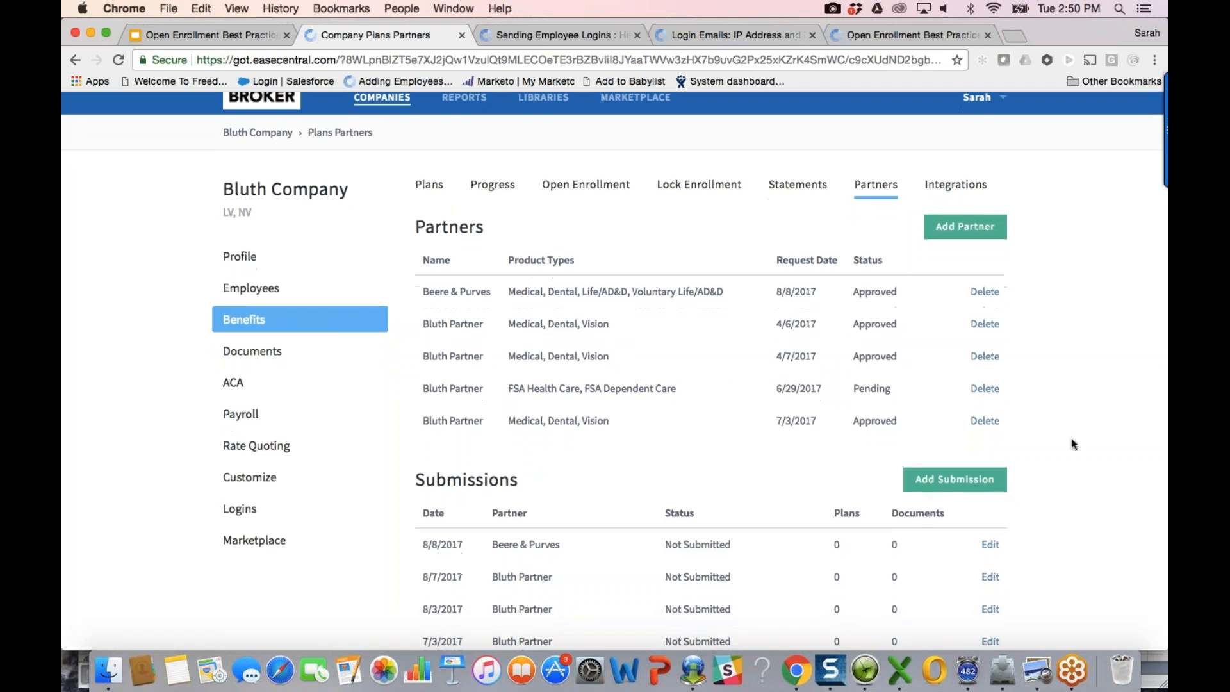
pyautogui.click(955, 367)
# Step: Create a Beere & Purves submission, selecting all plans except the six 2017 ones
pyautogui.click(544, 250)
pyautogui.click(540, 316)
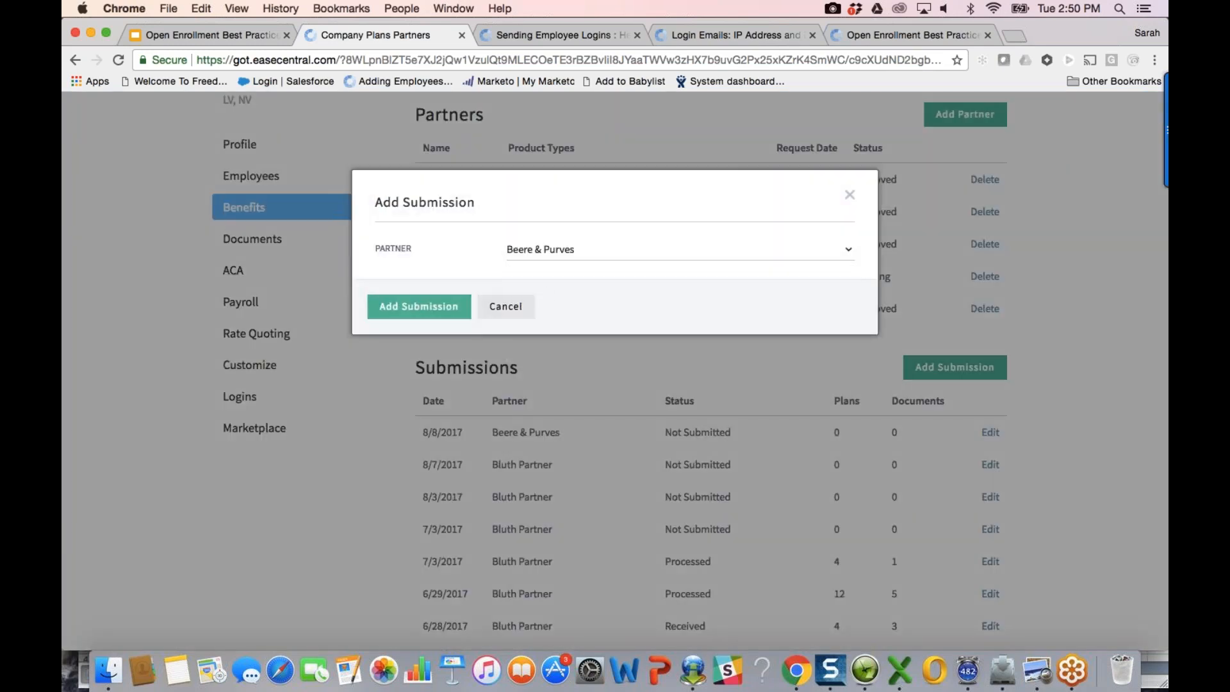
pyautogui.click(410, 310)
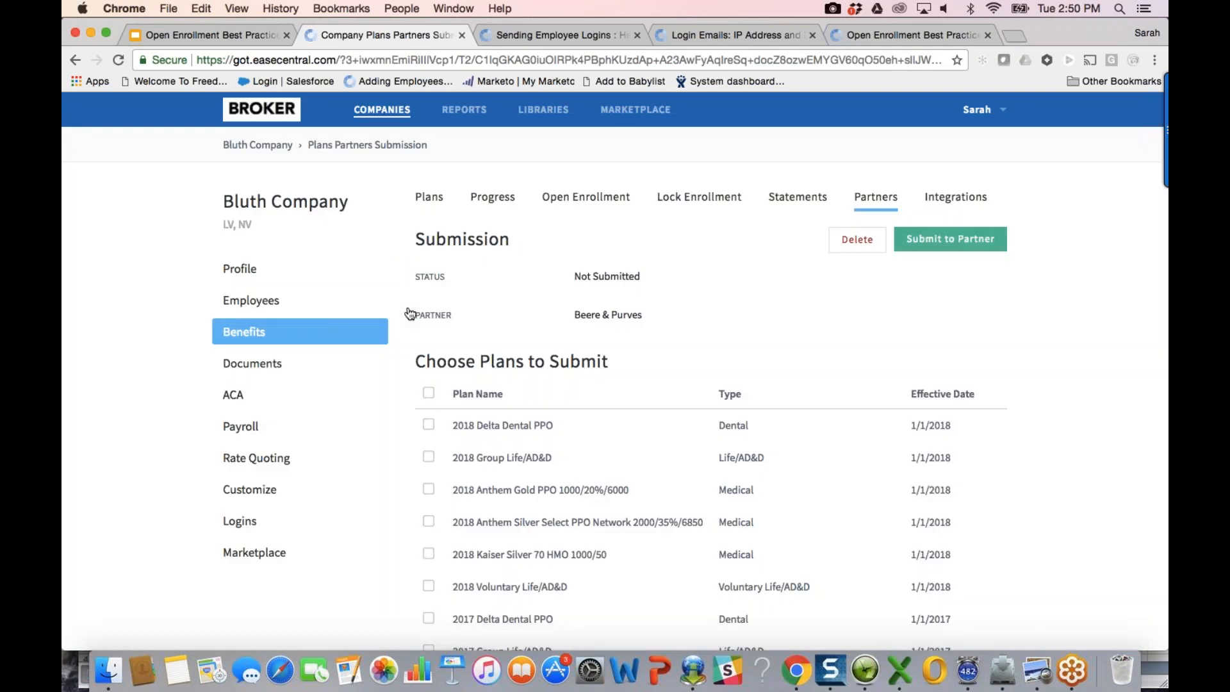
pyautogui.scroll(-2, 762, 381)
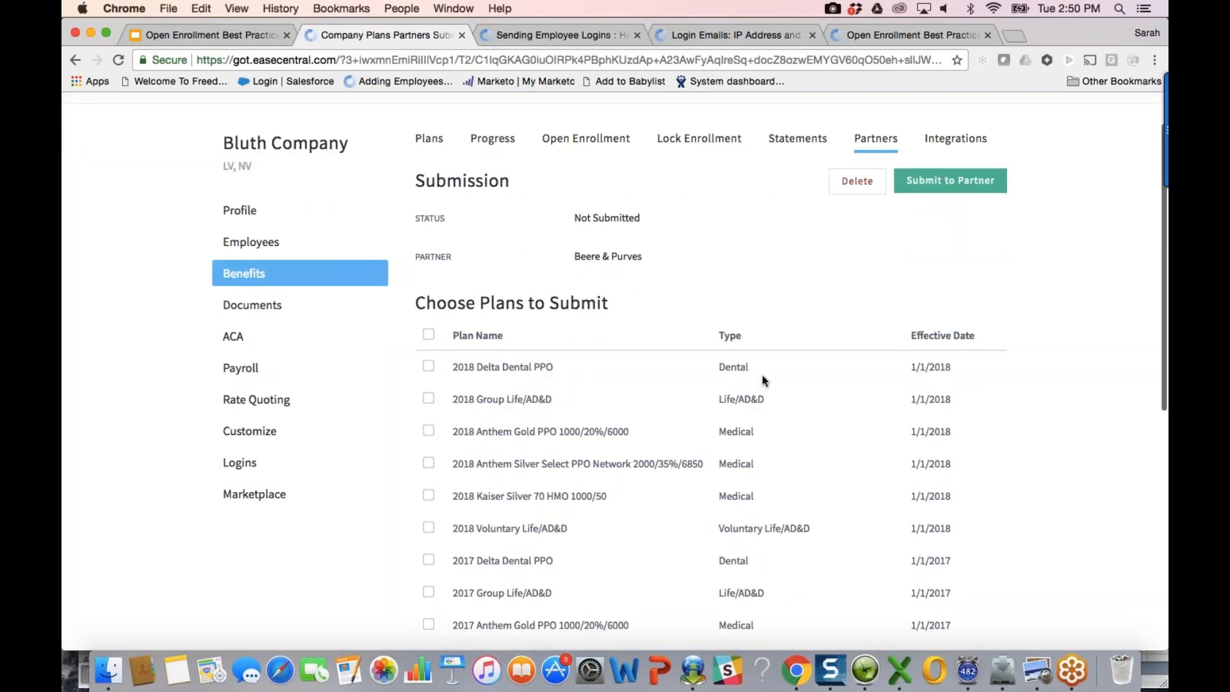
pyautogui.click(429, 334)
pyautogui.scroll(-3, 537, 418)
pyautogui.click(429, 453)
pyautogui.click(430, 486)
pyautogui.click(429, 518)
pyautogui.click(428, 550)
pyautogui.click(429, 582)
pyautogui.click(429, 615)
# Step: Look at the attach-document and note options, closing the note without adding it
pyautogui.scroll(-10, 784, 505)
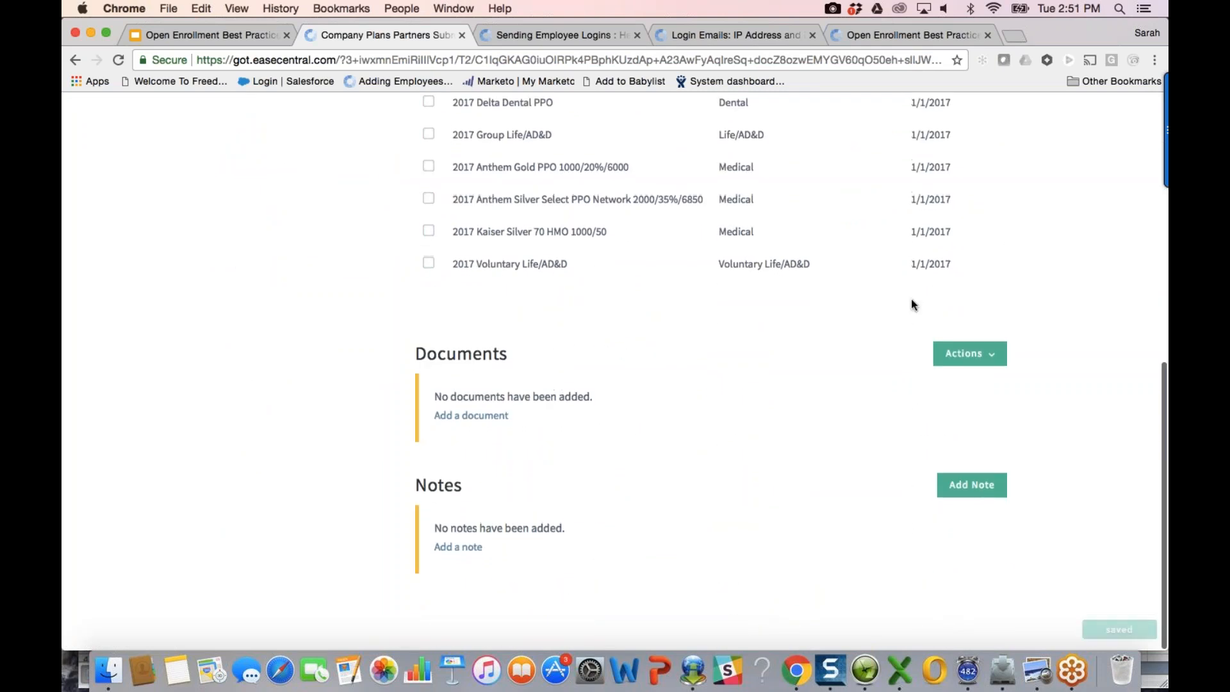
pyautogui.click(966, 354)
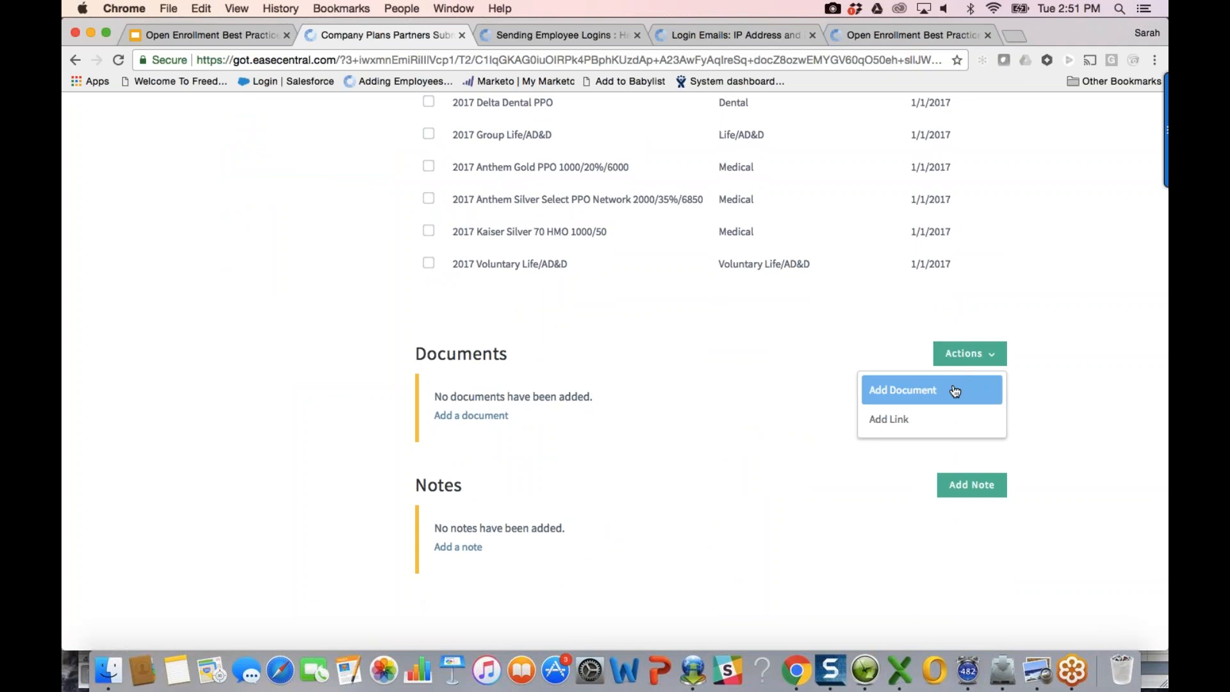
pyautogui.click(954, 391)
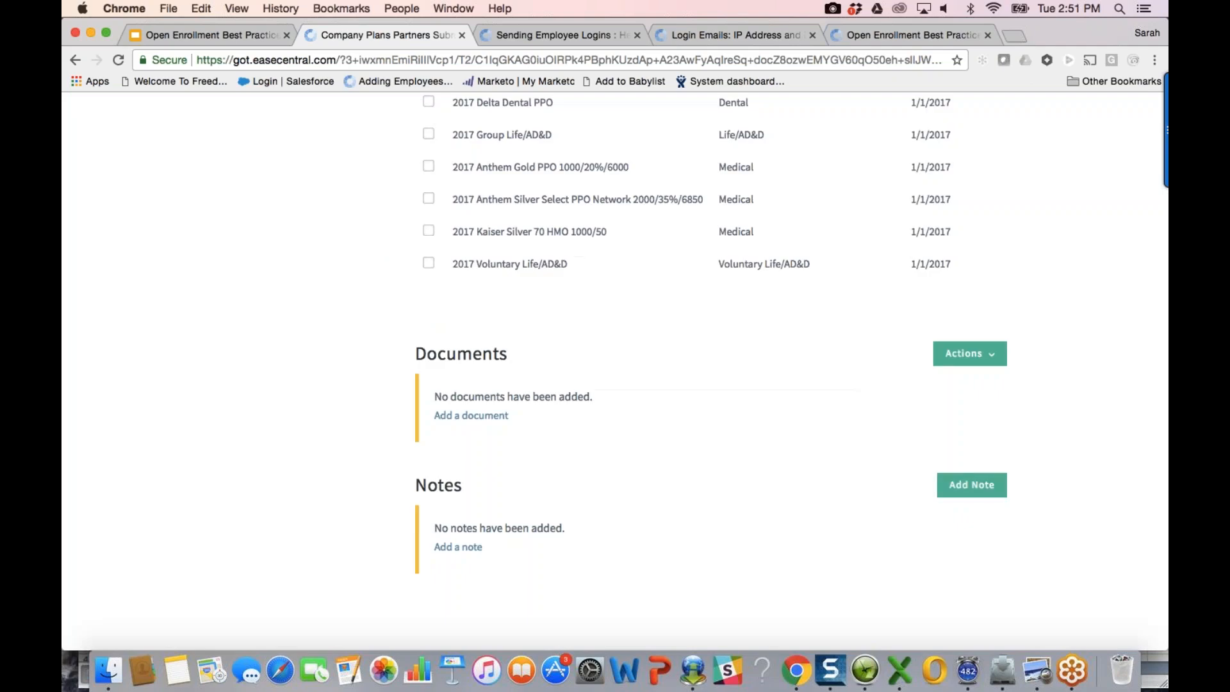
pyautogui.click(972, 485)
pyautogui.click(468, 247)
pyautogui.click(471, 352)
# Step: Submit the six 2018 plans to Beere & Purves, confirm, and return to the plans list
pyautogui.scroll(10, 938, 216)
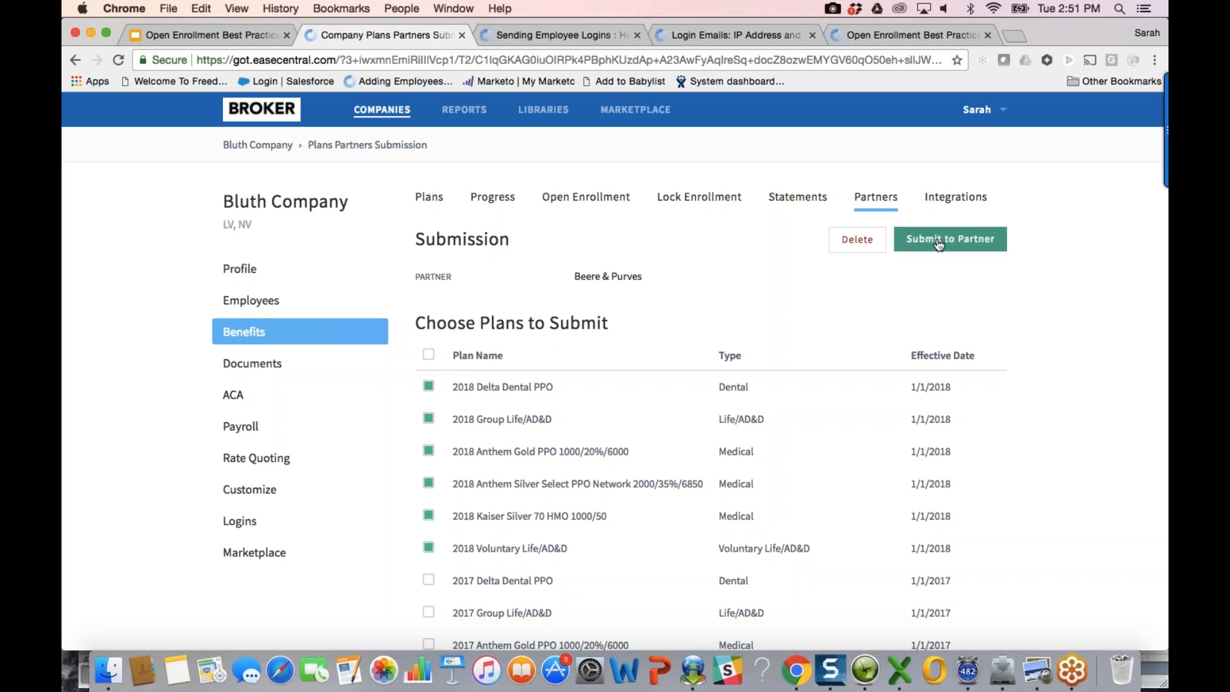
pyautogui.click(938, 244)
pyautogui.press('Return')
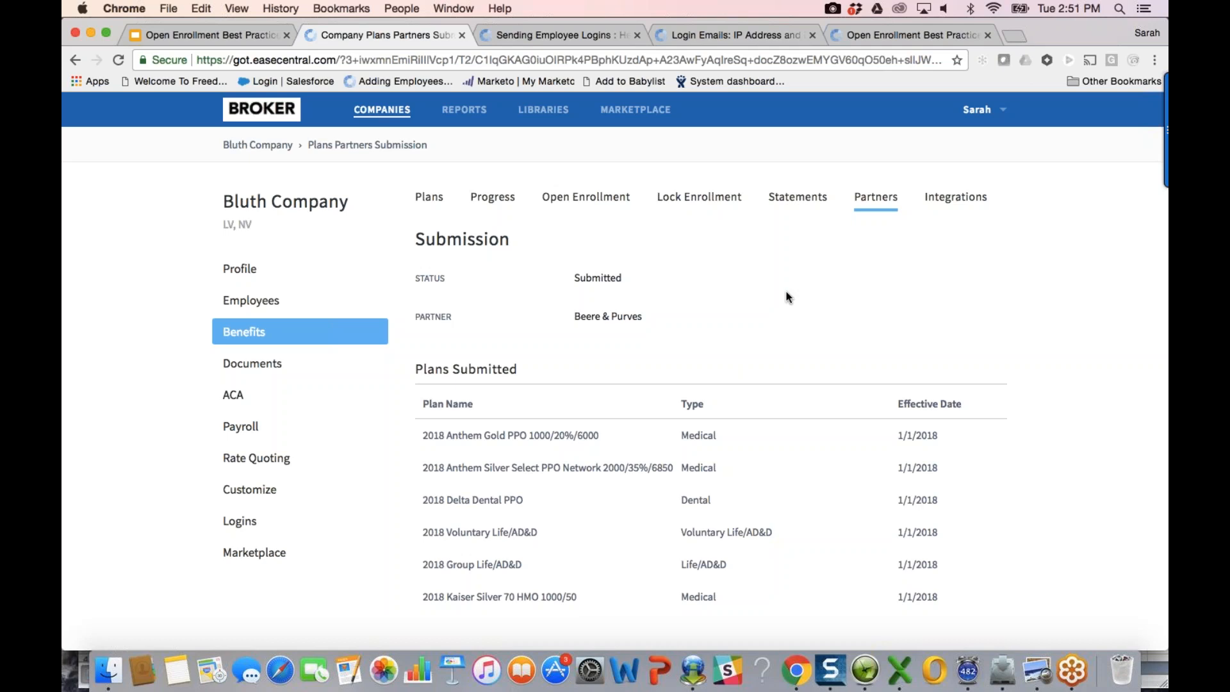
pyautogui.click(338, 346)
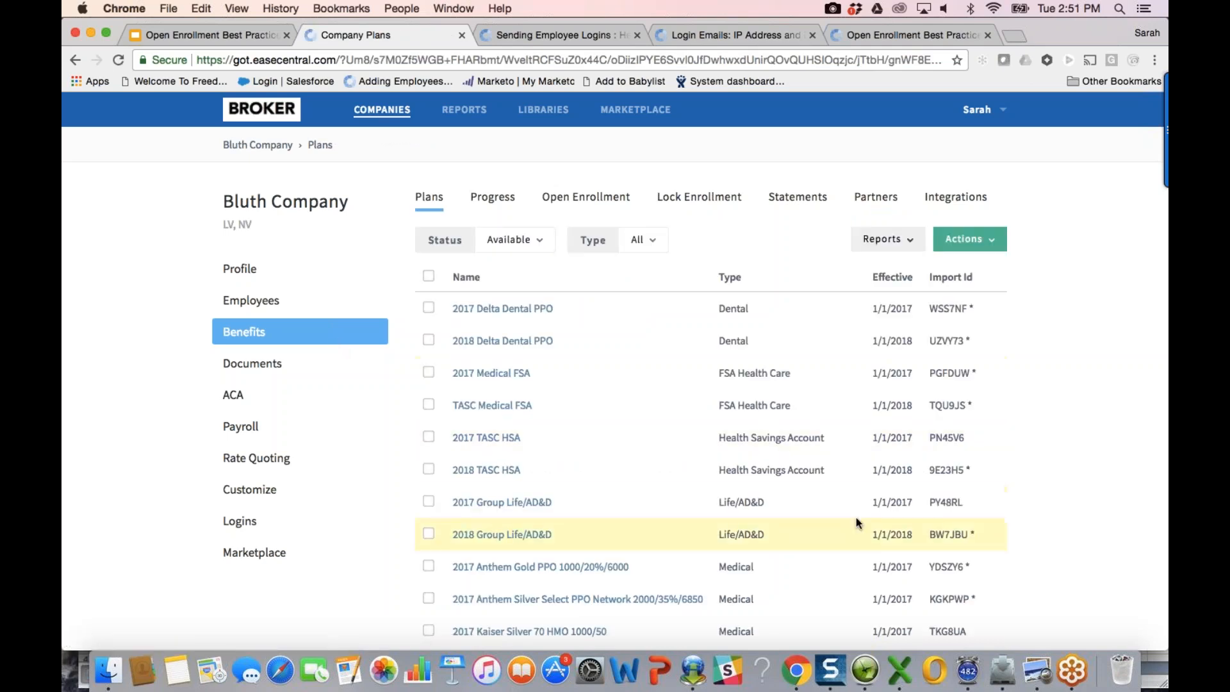
# Step: Open the employee's open-enrollment benefits and review medical options with 2018 Anthem Gold PPO chosen
pyautogui.scroll(-3, 859, 521)
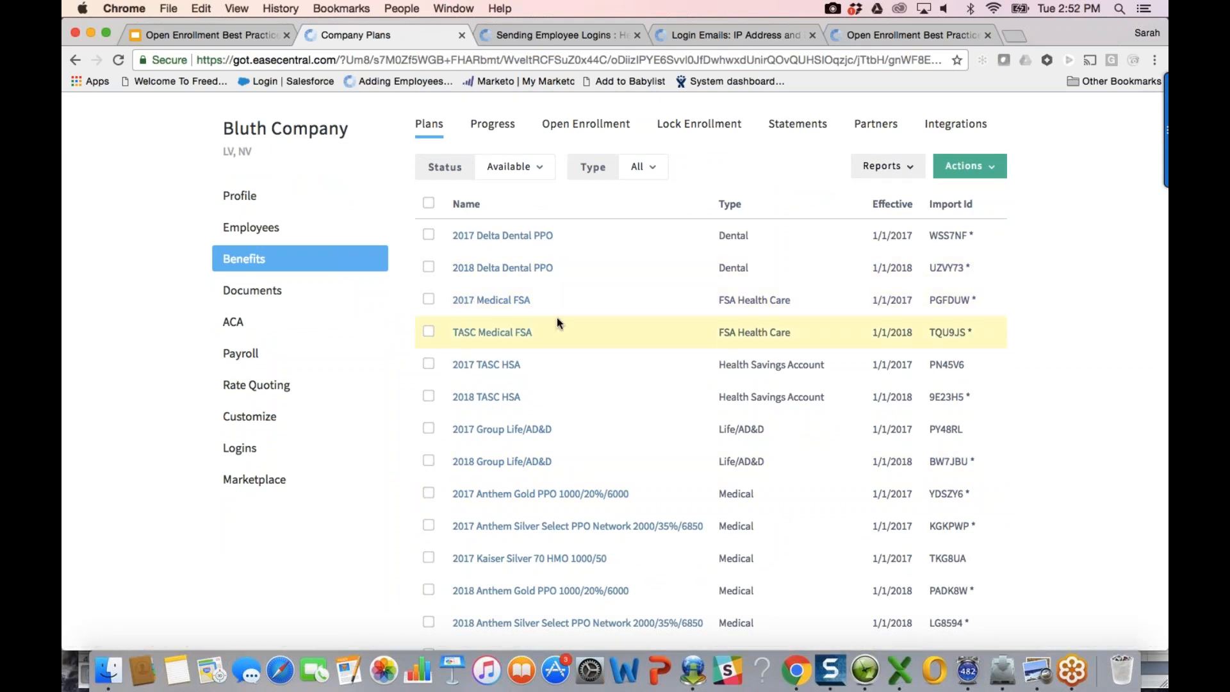
pyautogui.click(301, 231)
pyautogui.click(467, 309)
pyautogui.click(295, 340)
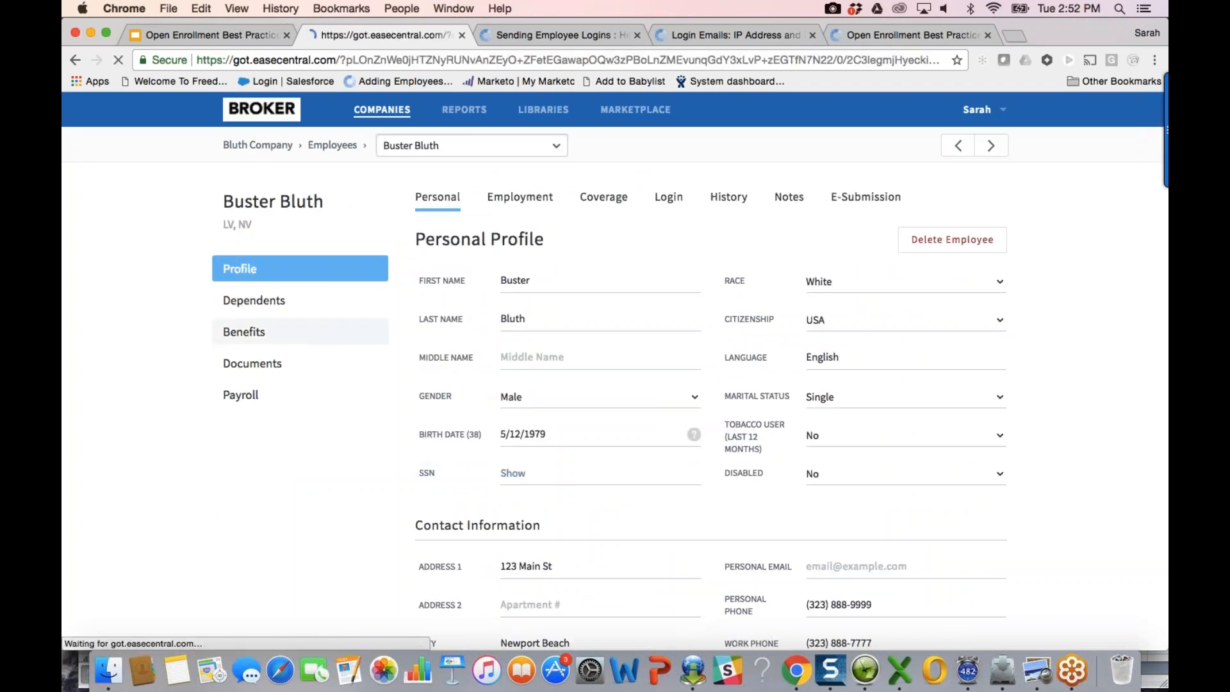
pyautogui.scroll(-2, 750, 388)
pyautogui.click(488, 265)
pyautogui.scroll(-5, 581, 325)
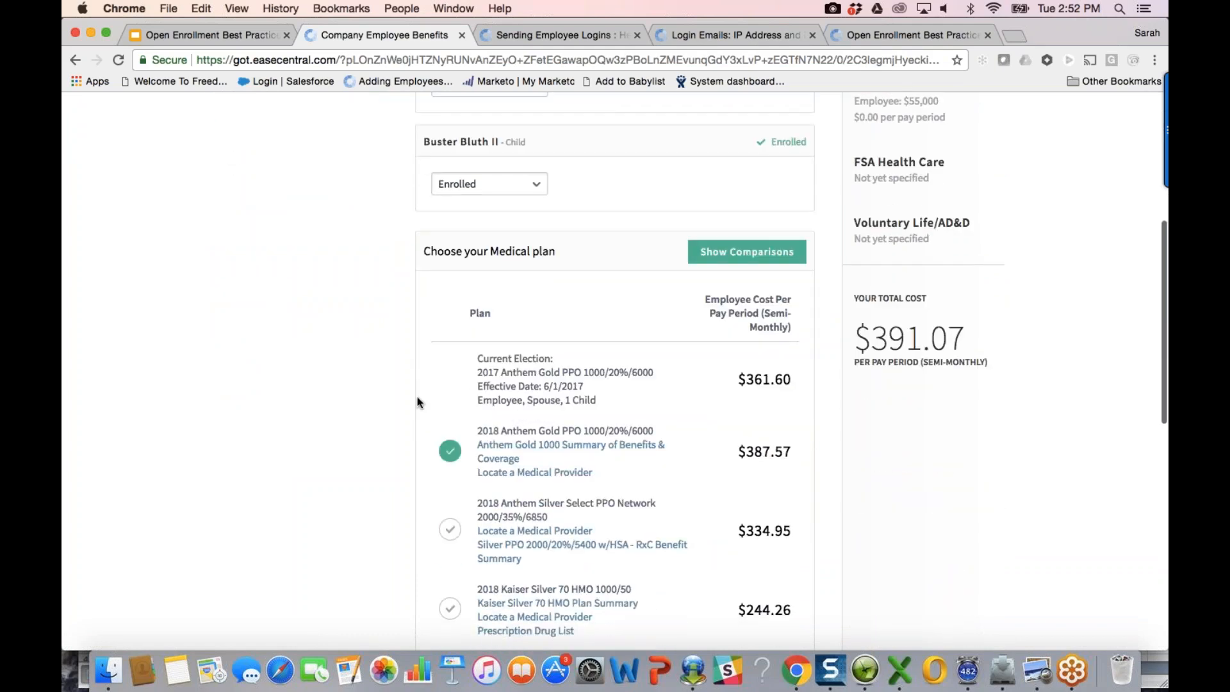
pyautogui.scroll(-2, 418, 402)
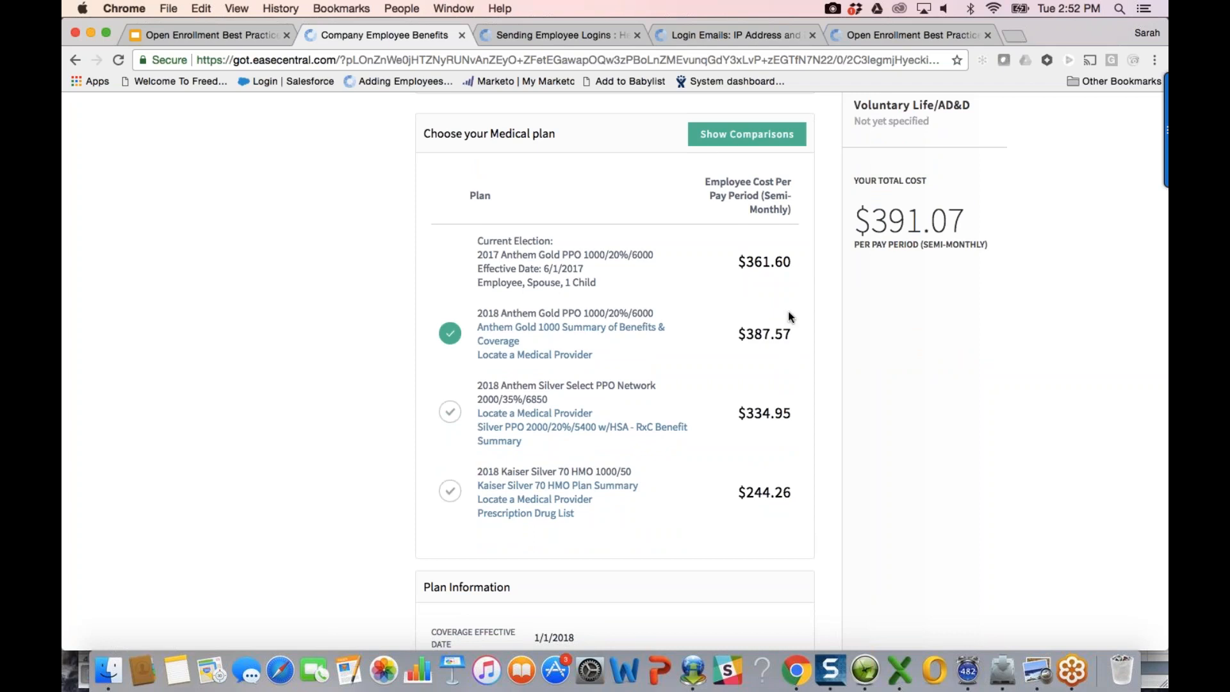
pyautogui.click(773, 140)
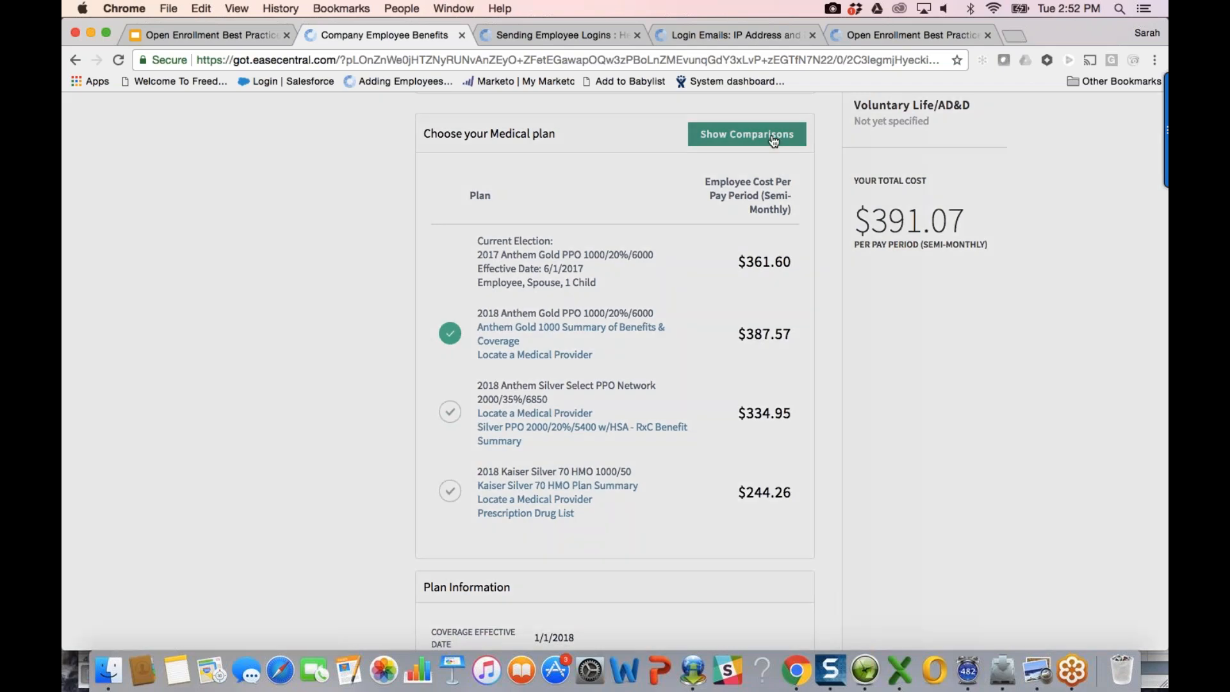
# Step: Scroll through the side-by-side Plan Comparisons table, then go back to the employee's profile
pyautogui.scroll(-2, 773, 141)
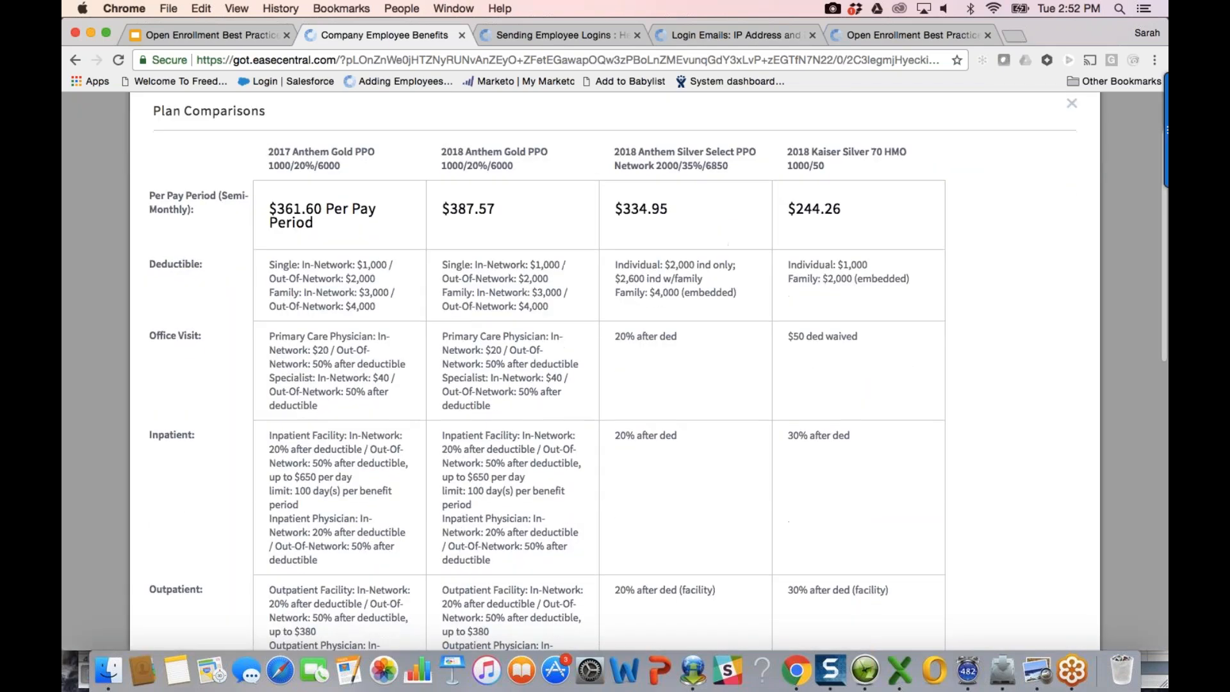
pyautogui.scroll(-10, 603, 371)
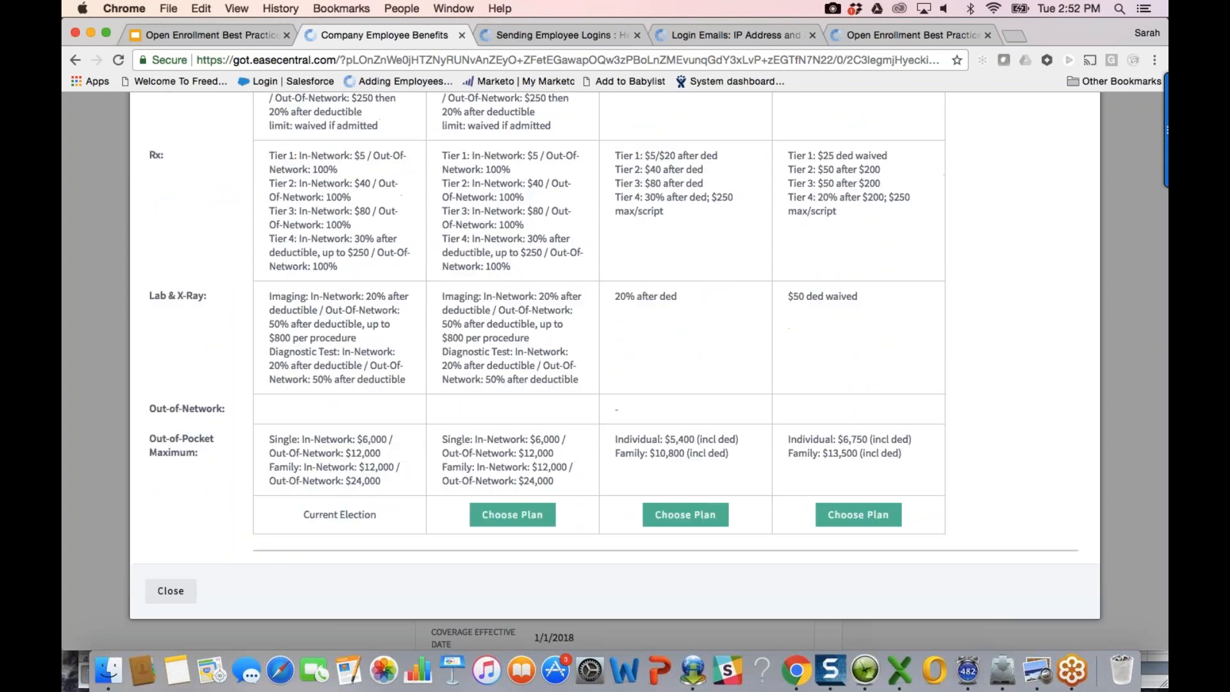
pyautogui.scroll(12, 321, 530)
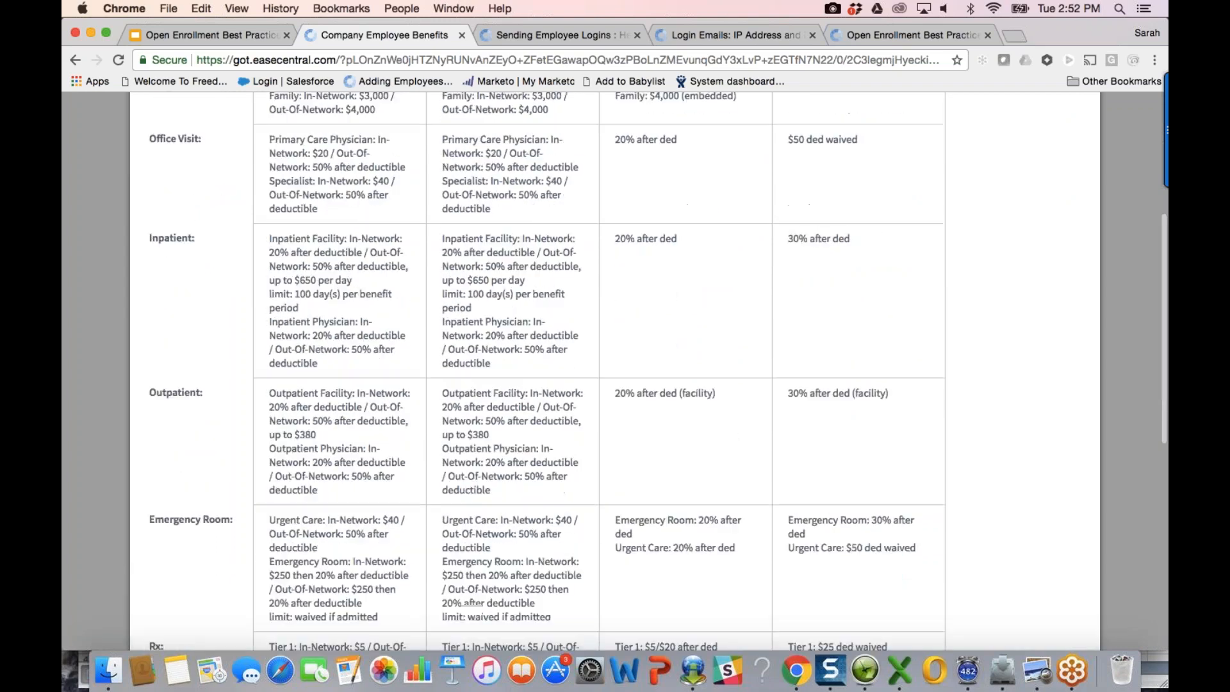
pyautogui.scroll(-3, 624, 160)
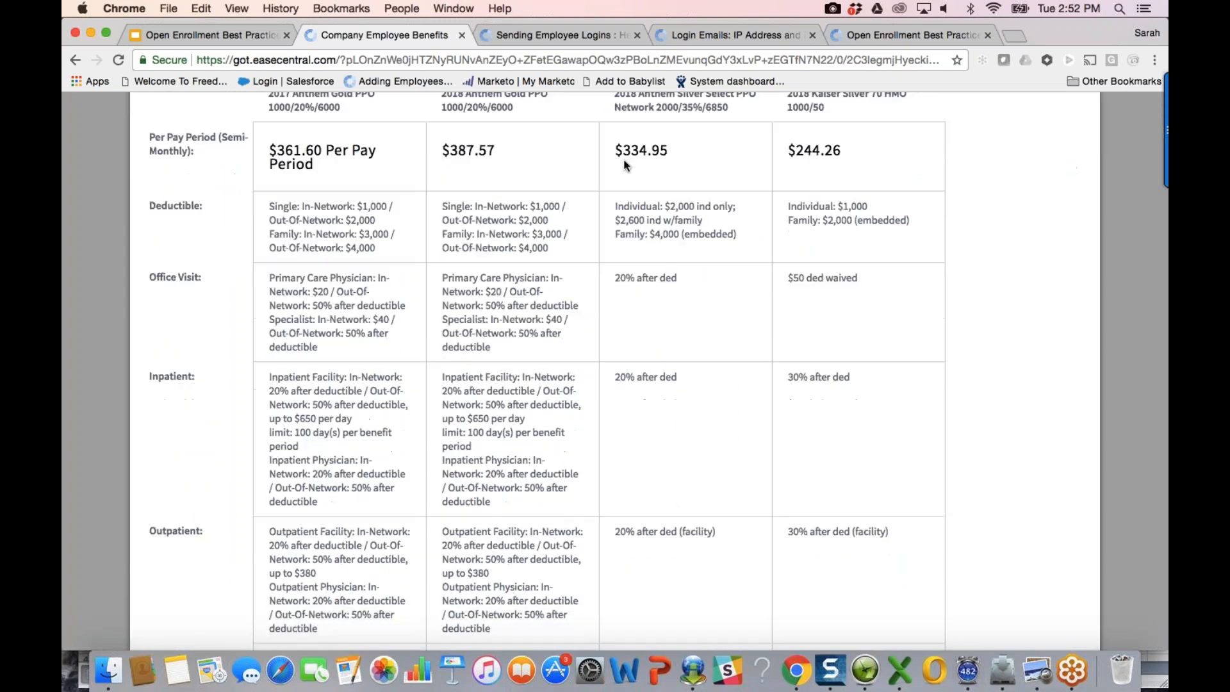
pyautogui.scroll(-5, 624, 160)
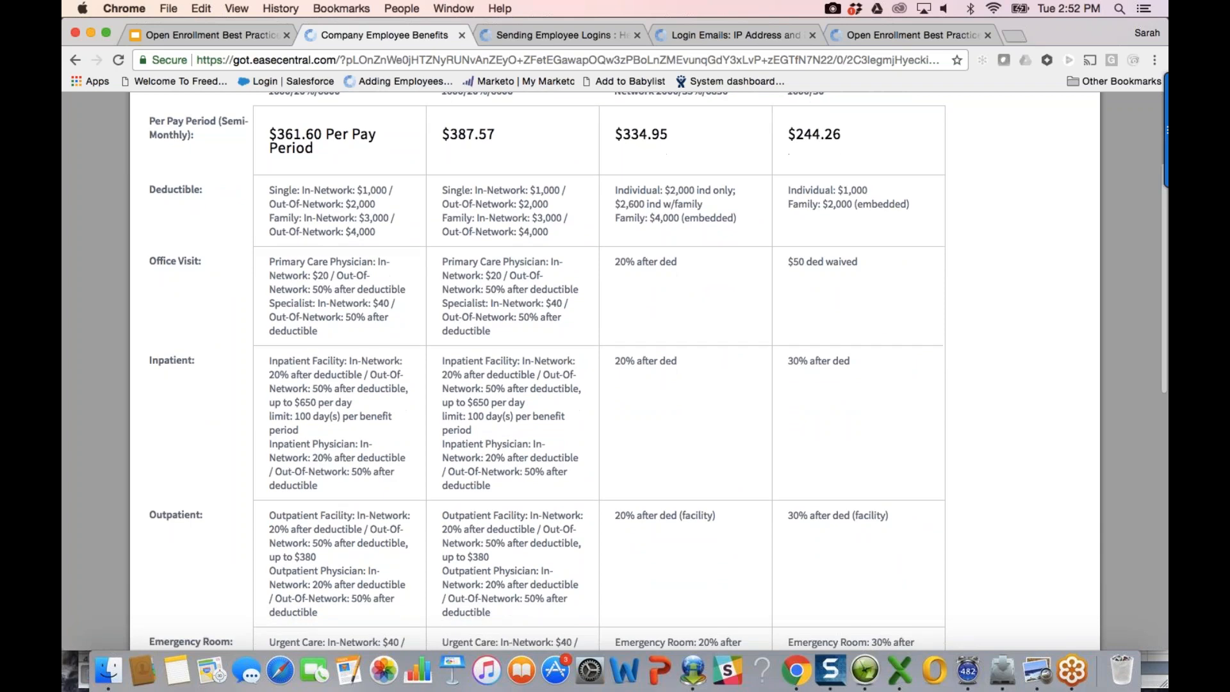
pyautogui.scroll(7, 624, 160)
pyautogui.click(74, 61)
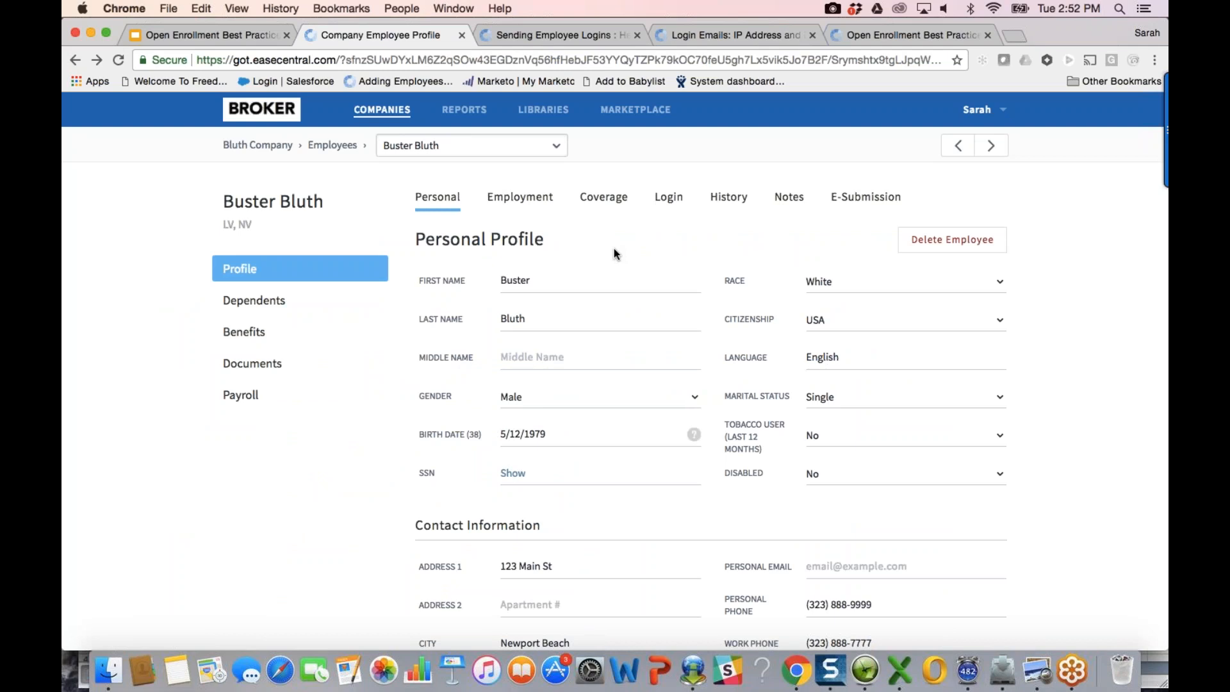
# Step: From the Bluth Company profile, open Customize and scroll the employee, dependent and enrollment fields
pyautogui.click(267, 151)
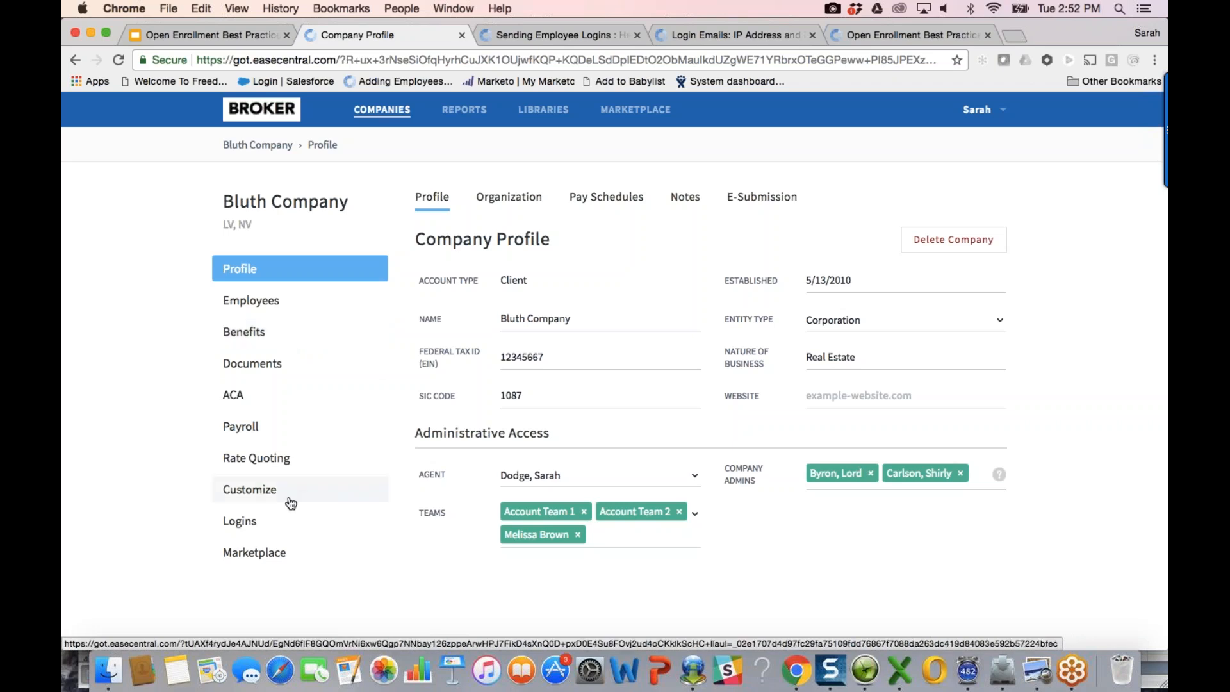
pyautogui.click(288, 490)
pyautogui.scroll(-5, 1007, 601)
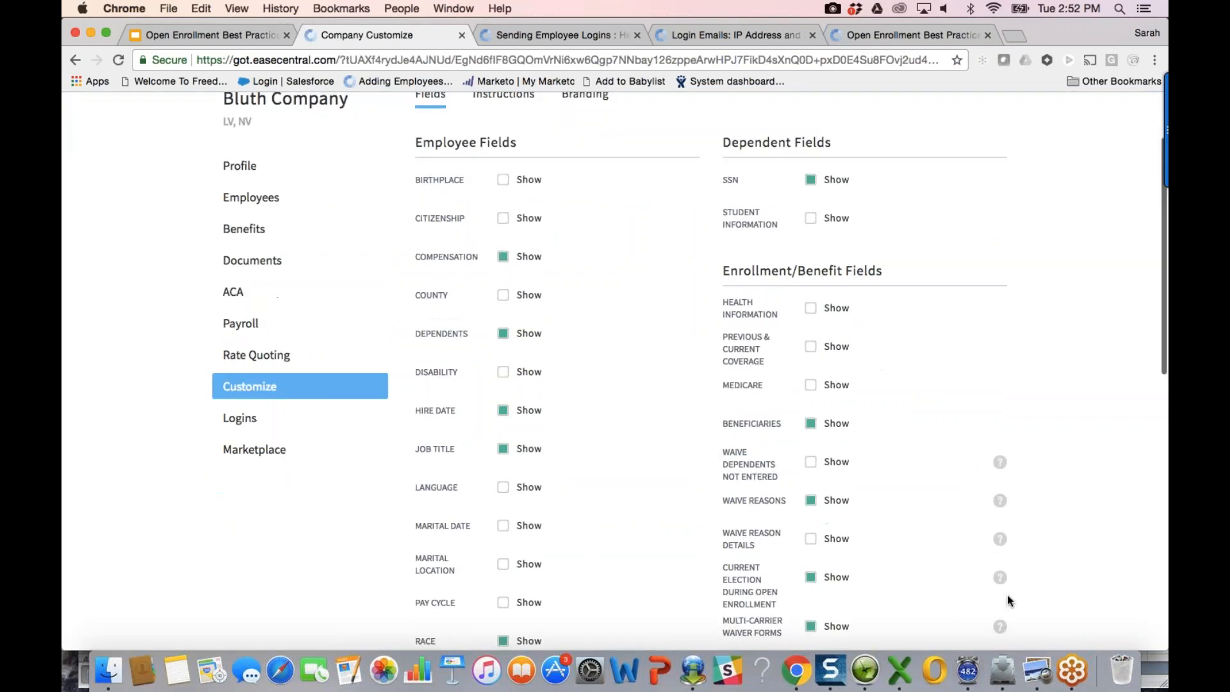
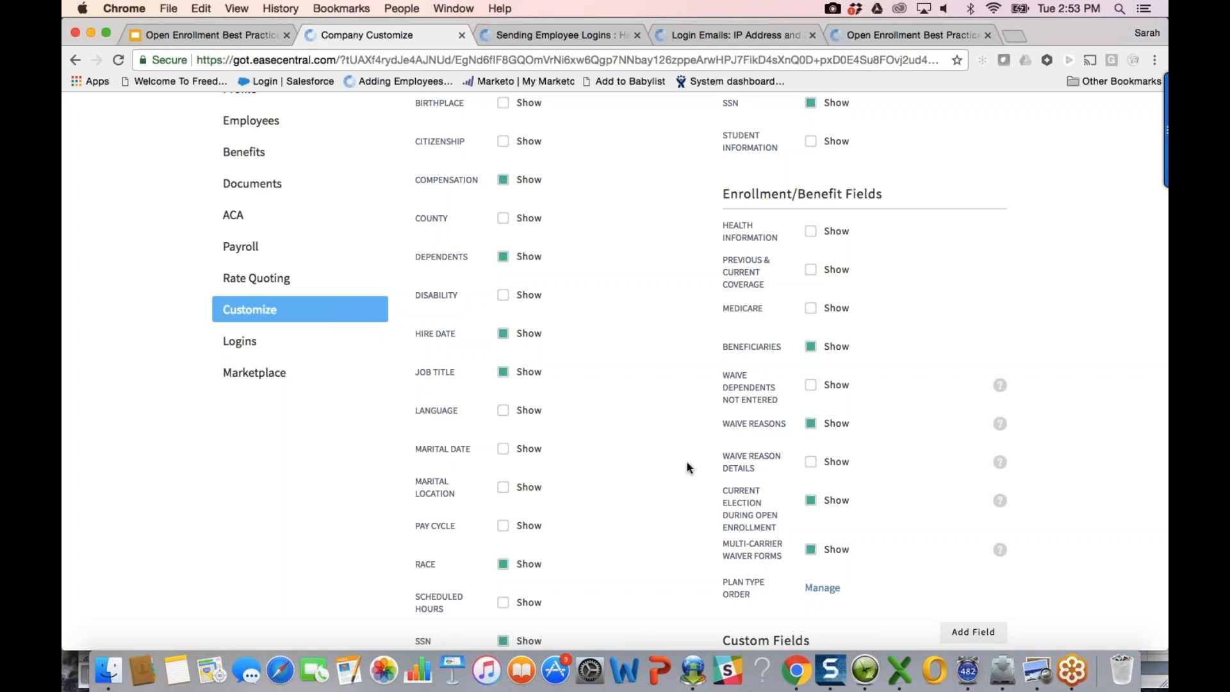
# Step: Open the 2017 Delta Dental PPO plan from Bluth Company's Benefits plan list
pyautogui.scroll(3, 687, 463)
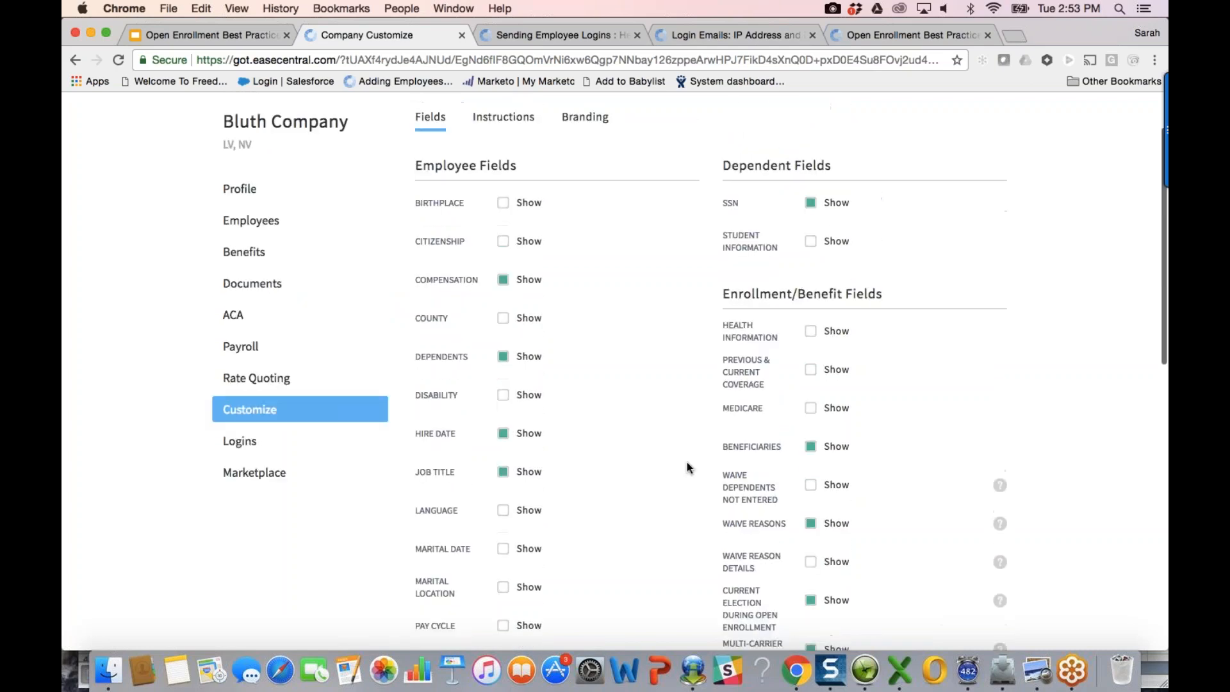
pyautogui.scroll(2, 687, 462)
pyautogui.click(288, 341)
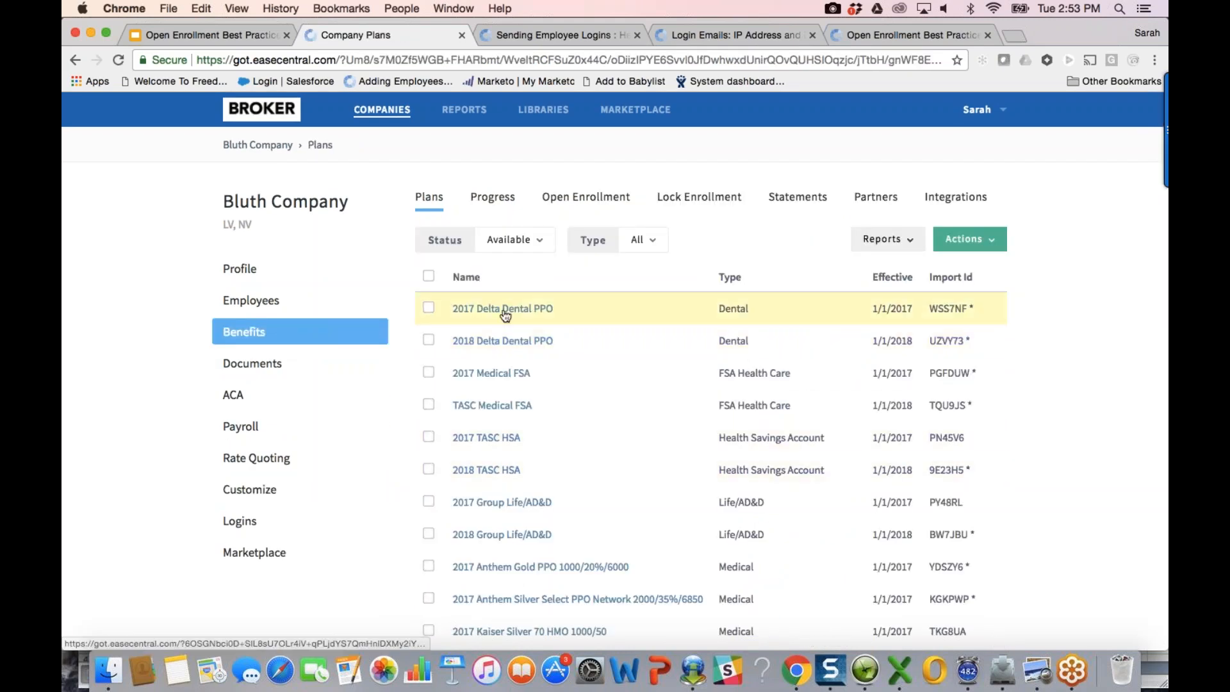
pyautogui.click(475, 311)
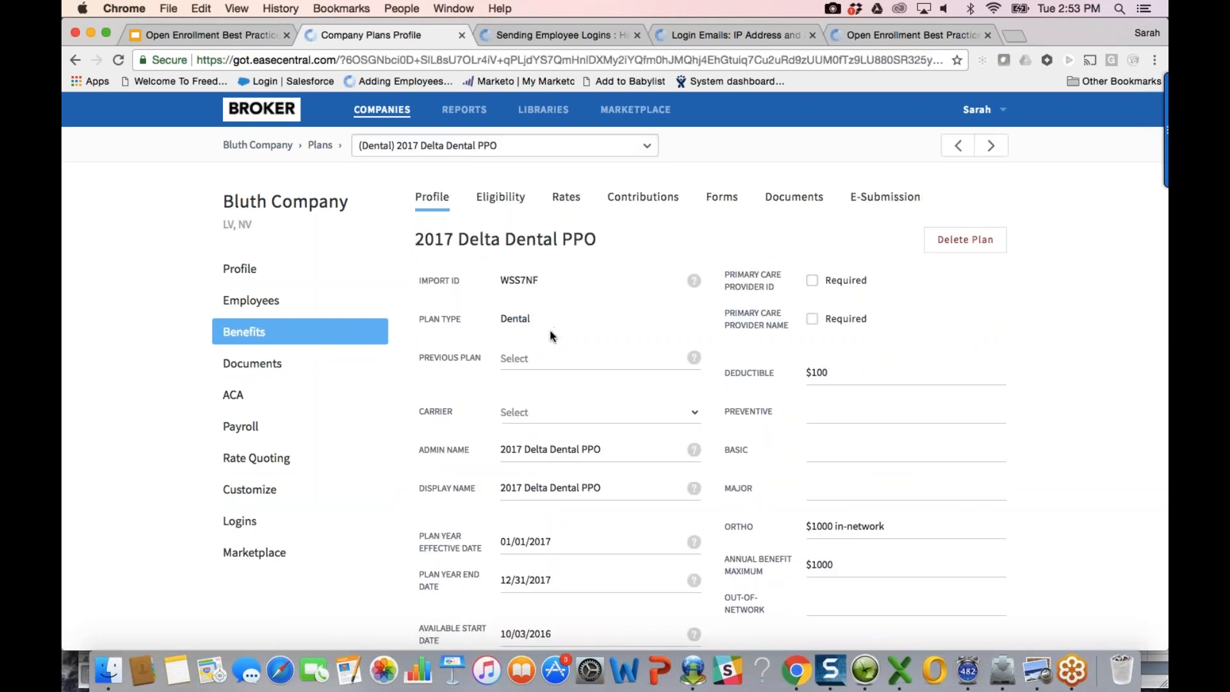
# Step: Set the plan's Available End Date to 08/07/2017 and return to the Benefits list
pyautogui.scroll(-5, 587, 459)
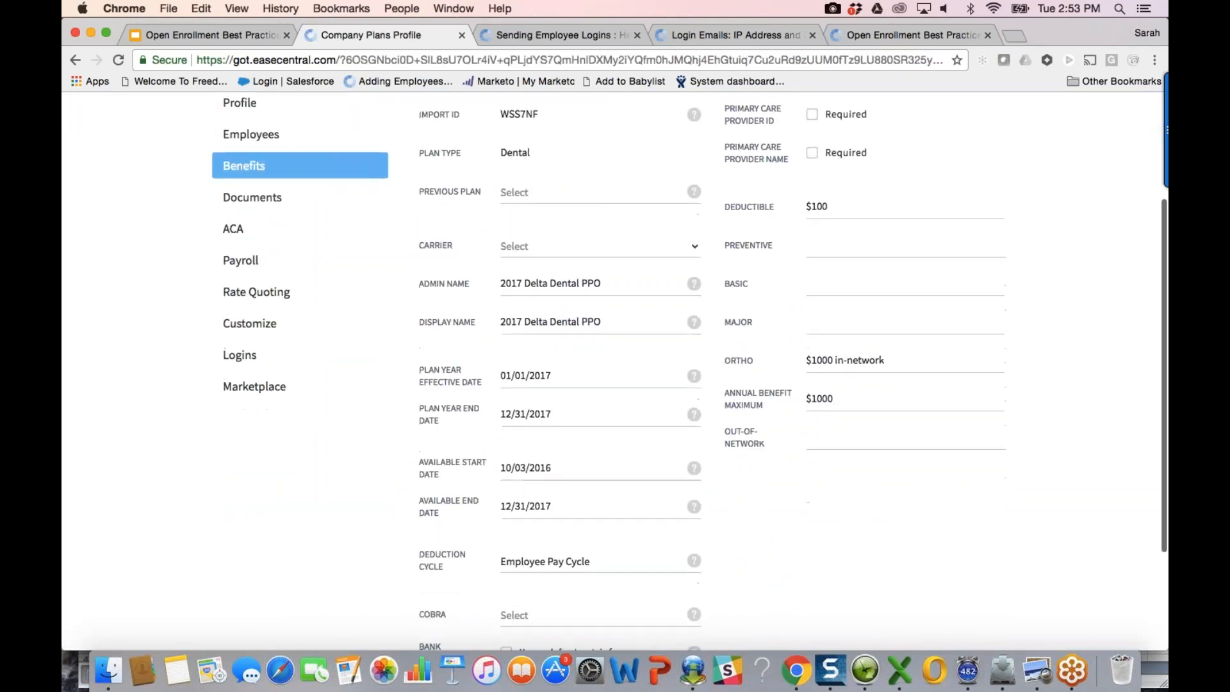
pyautogui.scroll(4, 588, 460)
pyautogui.scroll(-4, 587, 460)
pyautogui.scroll(-1, 528, 481)
pyautogui.click(527, 482)
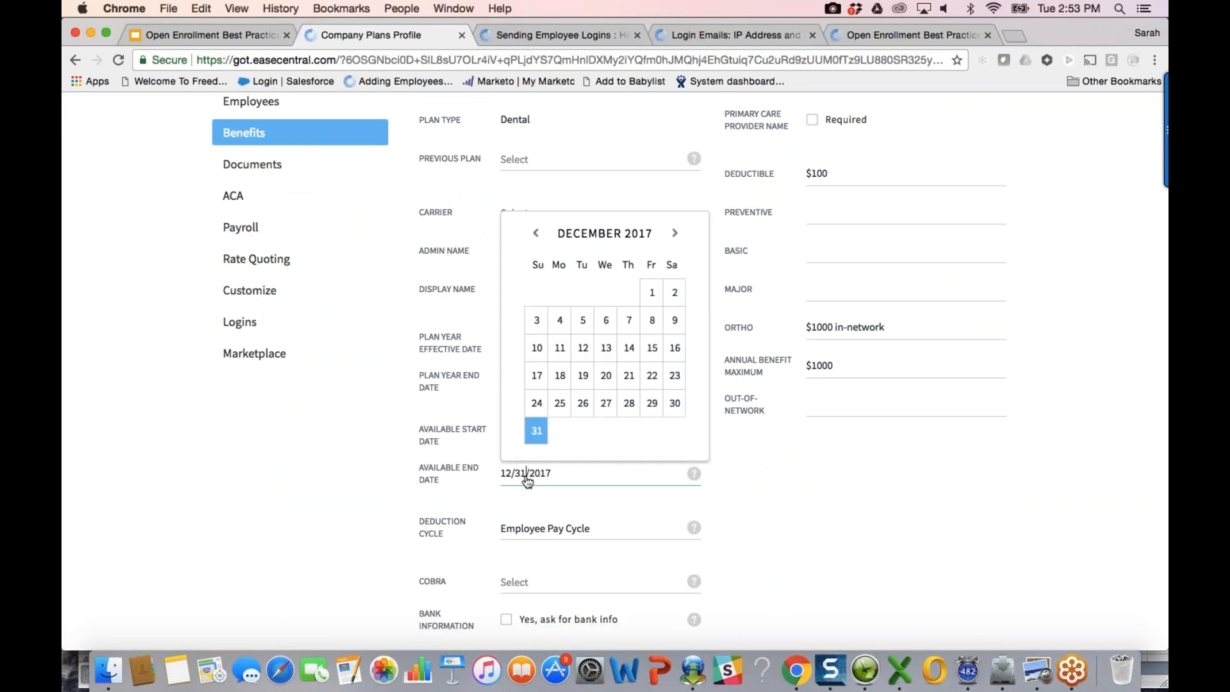
pyautogui.click(535, 234)
pyautogui.click(534, 234)
pyautogui.click(535, 235)
pyautogui.click(535, 235)
pyautogui.click(567, 332)
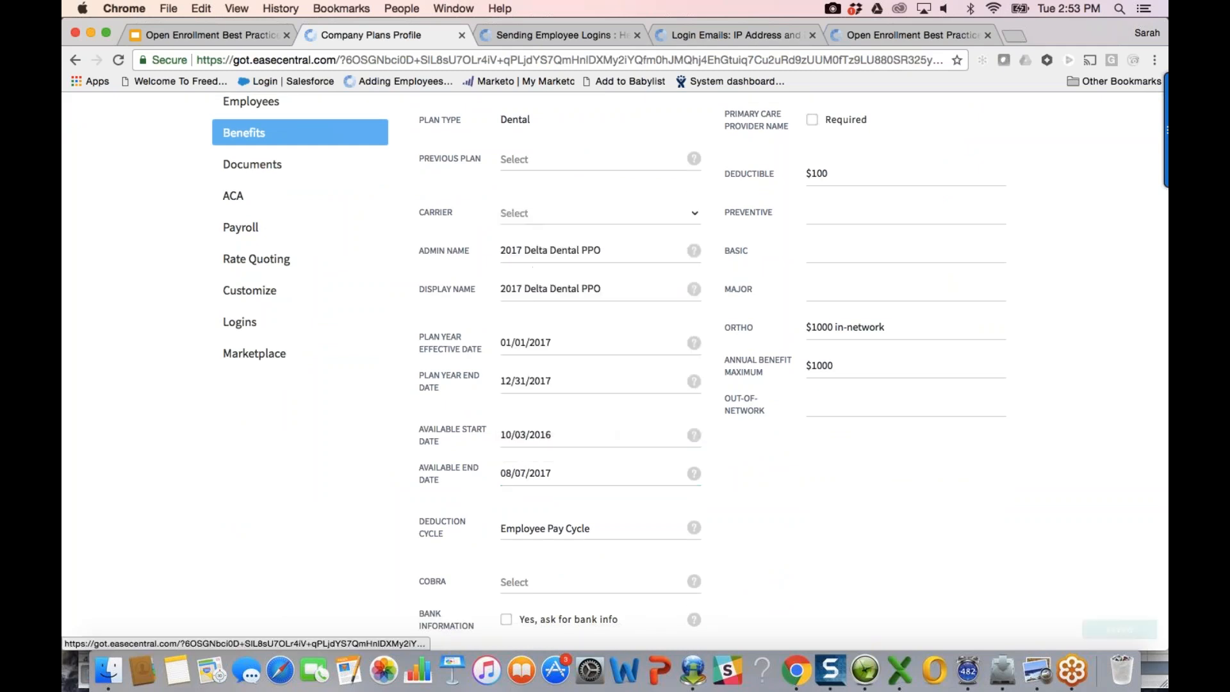
pyautogui.scroll(3, 882, 568)
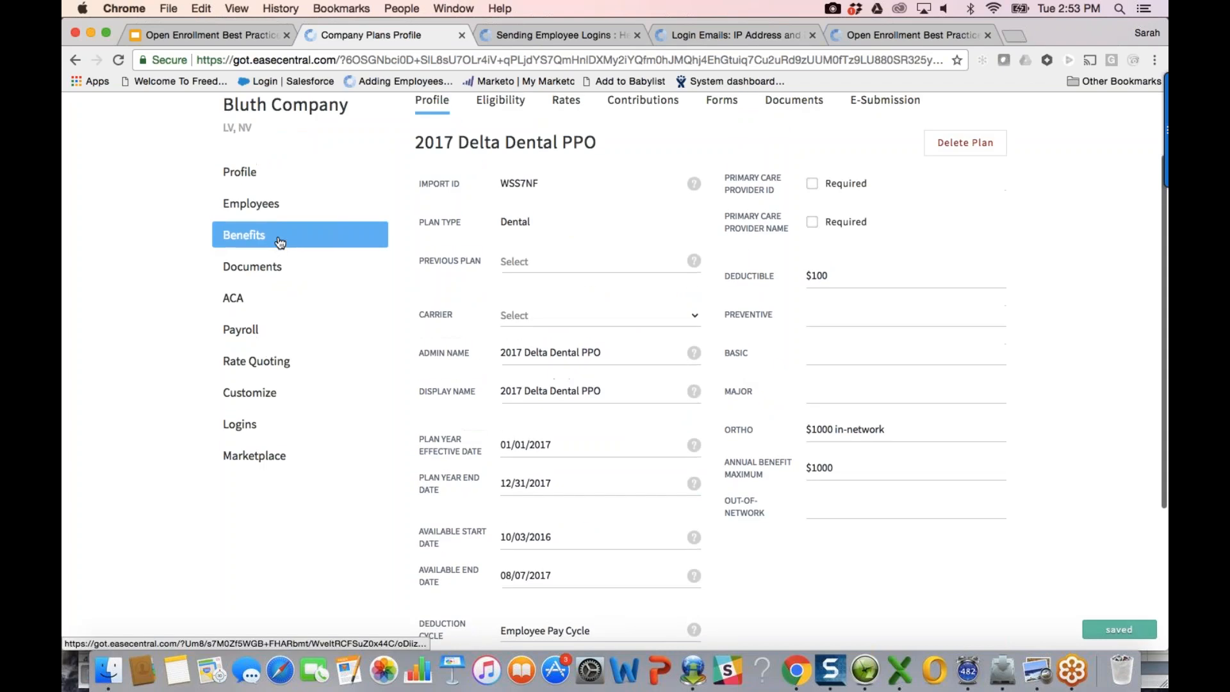
pyautogui.click(329, 244)
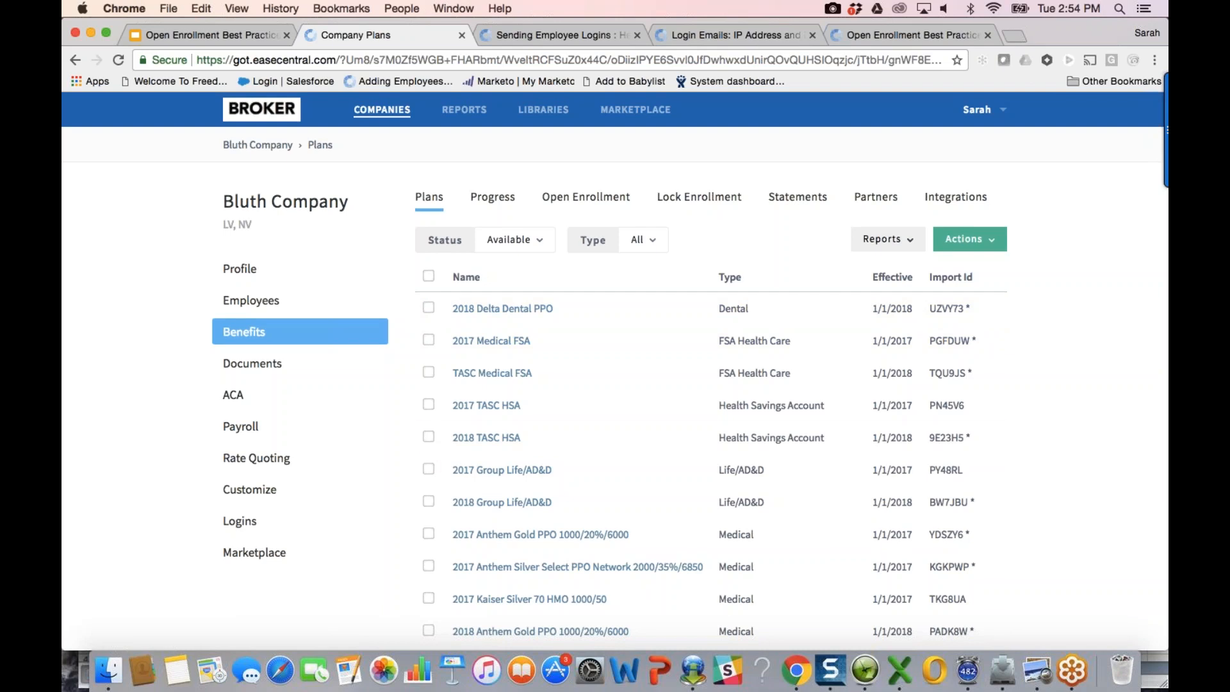
# Step: Advance the deck to the Support & Guidance slide, then show the Sending Employee Logins article
pyautogui.click(219, 34)
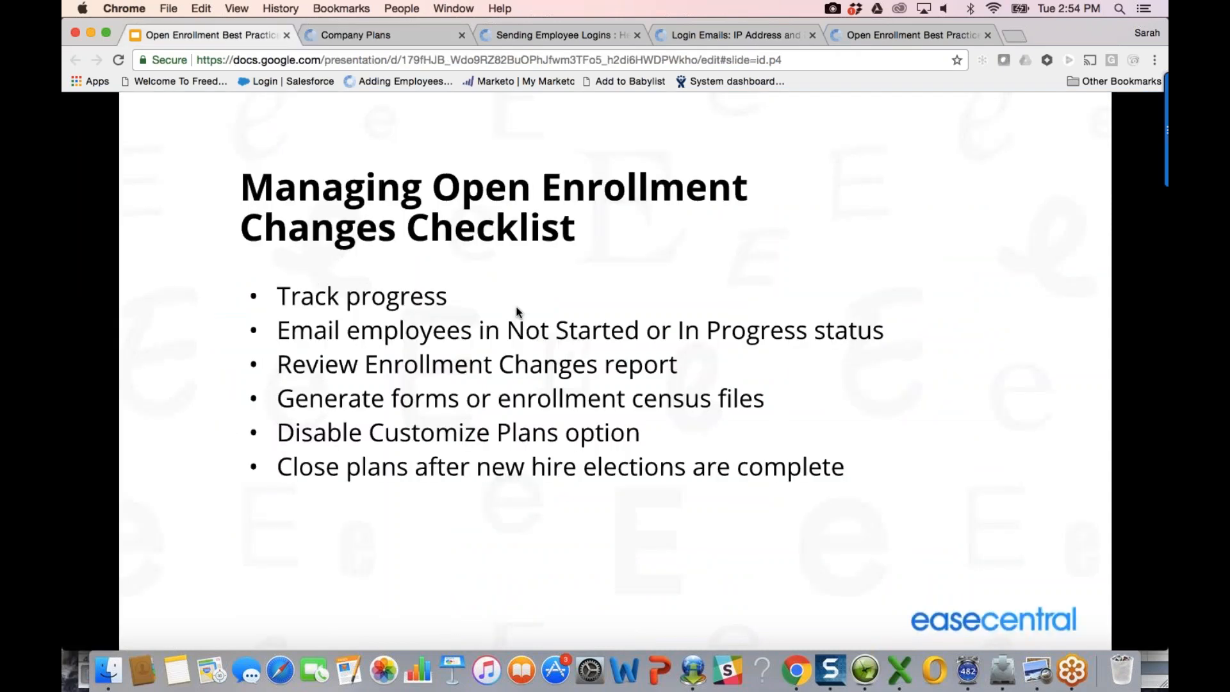
pyautogui.press('Right')
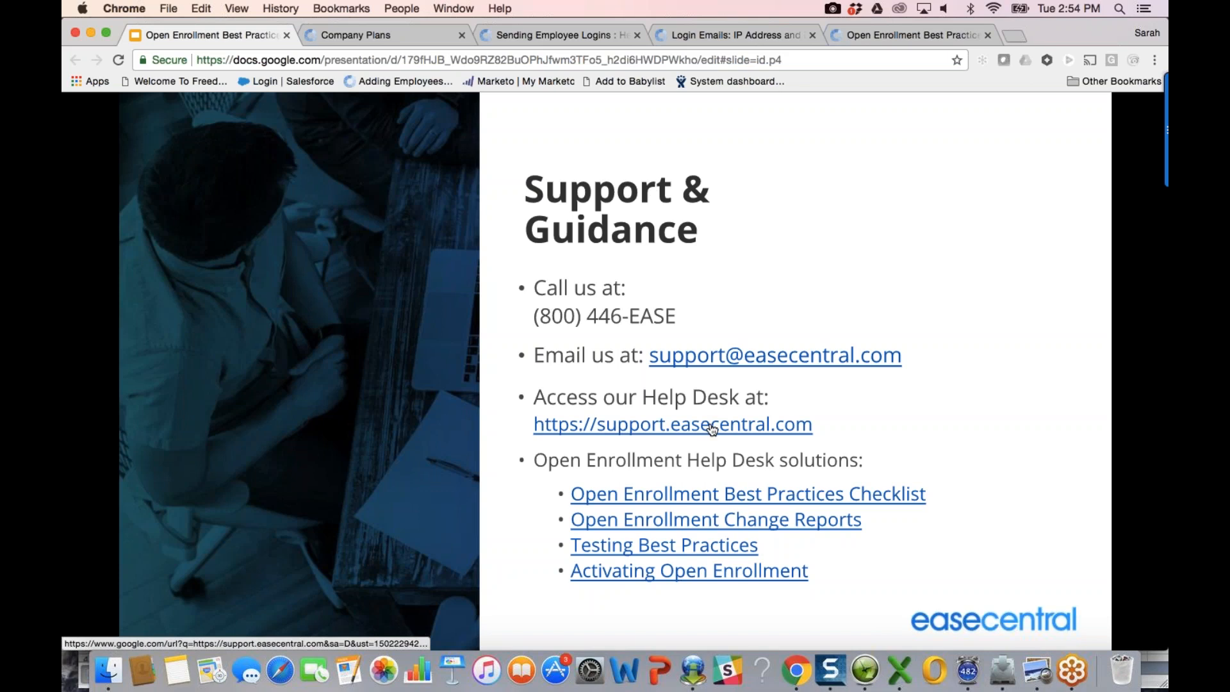
pyautogui.click(524, 35)
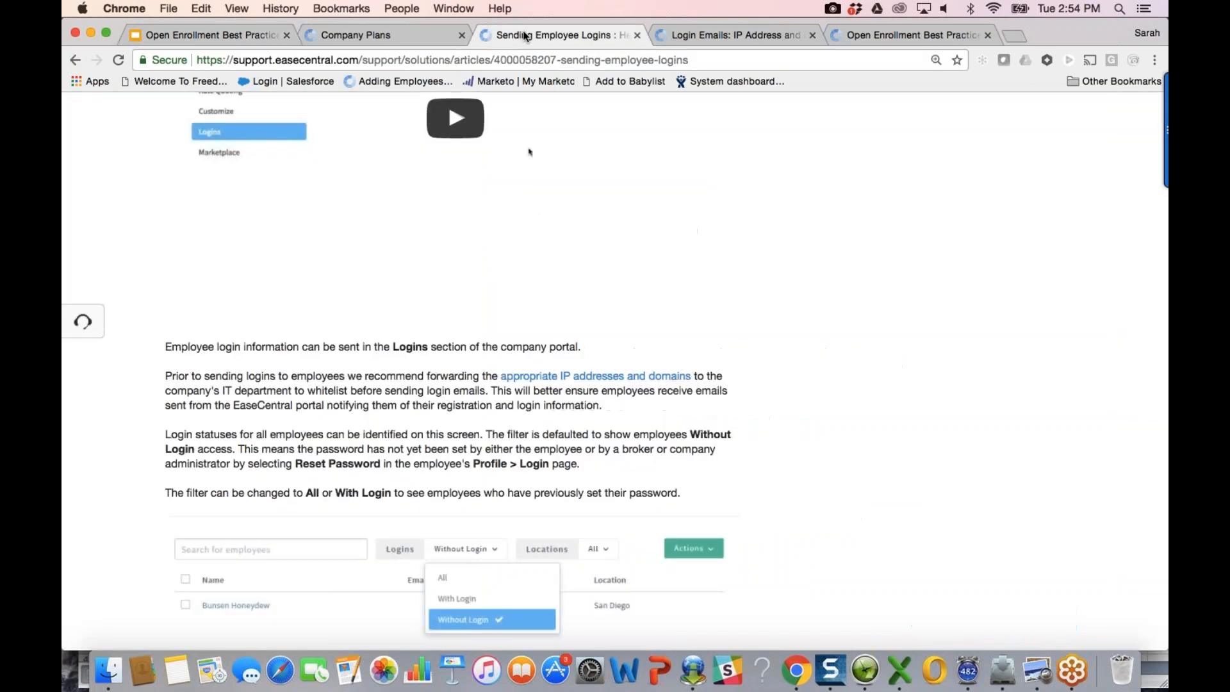
# Step: From Help Desk home, open the Open Enrollment Best Practices Checklist article, then return to the slides
pyautogui.rightClick(529, 152)
pyautogui.scroll(10, 528, 152)
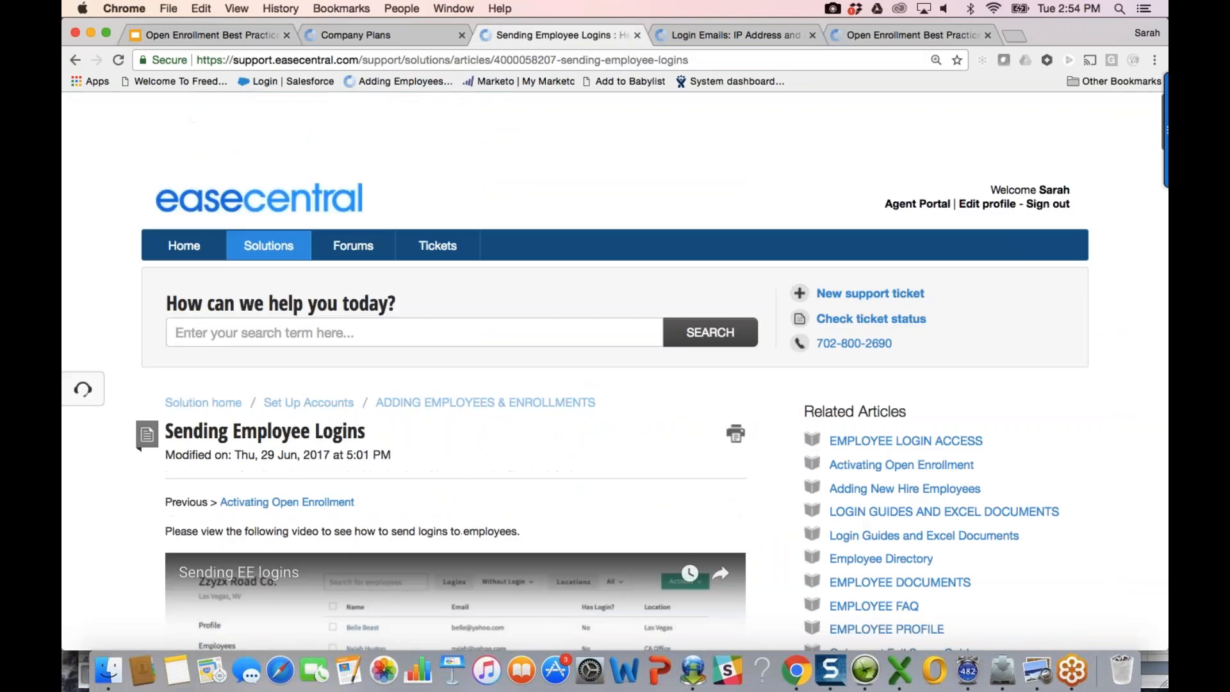
pyautogui.click(184, 179)
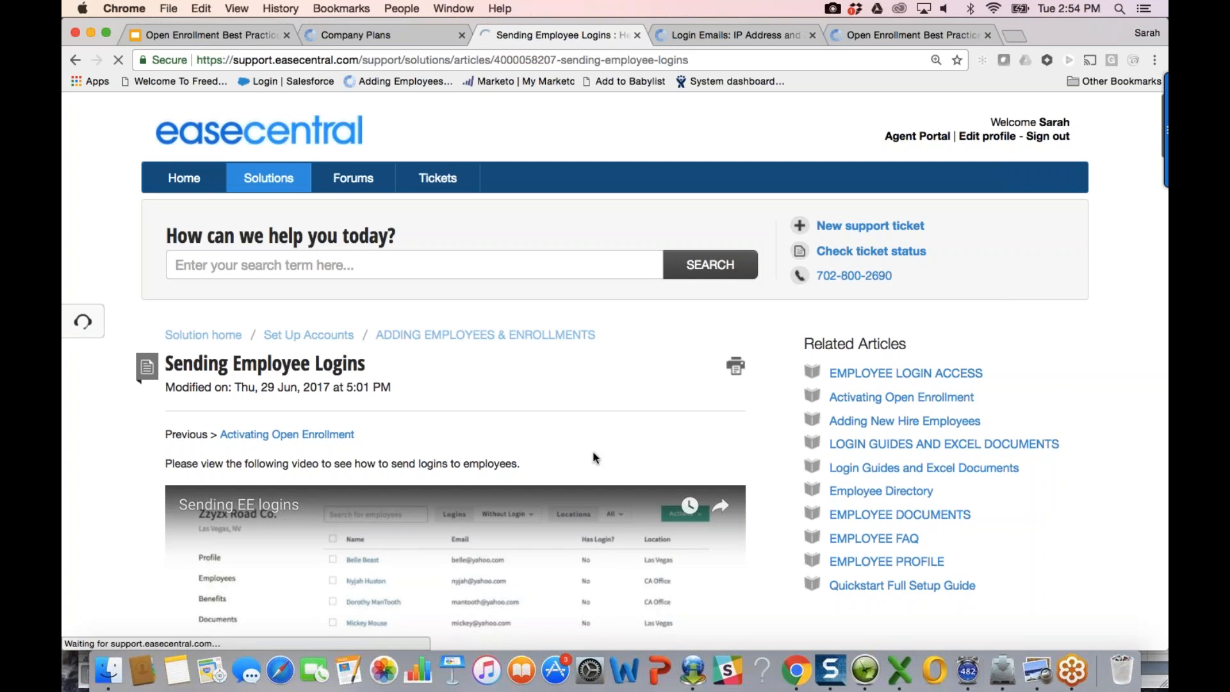
pyautogui.scroll(-2, 596, 472)
pyautogui.scroll(-5, 596, 472)
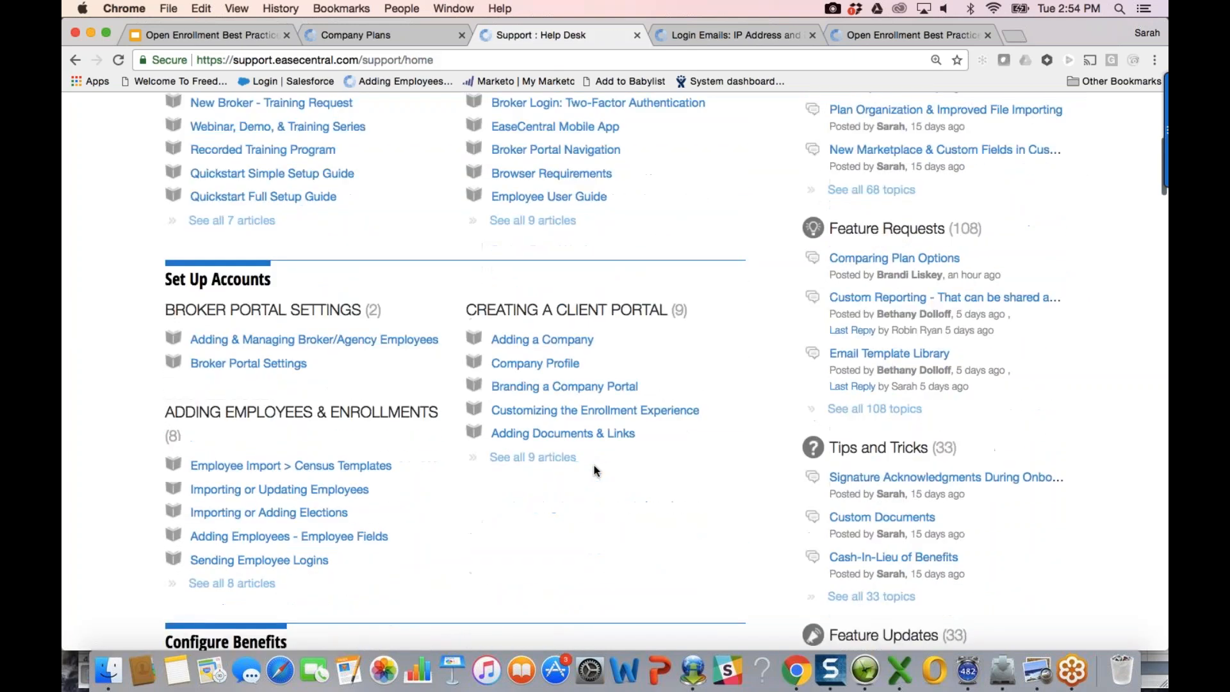
pyautogui.scroll(-2, 596, 472)
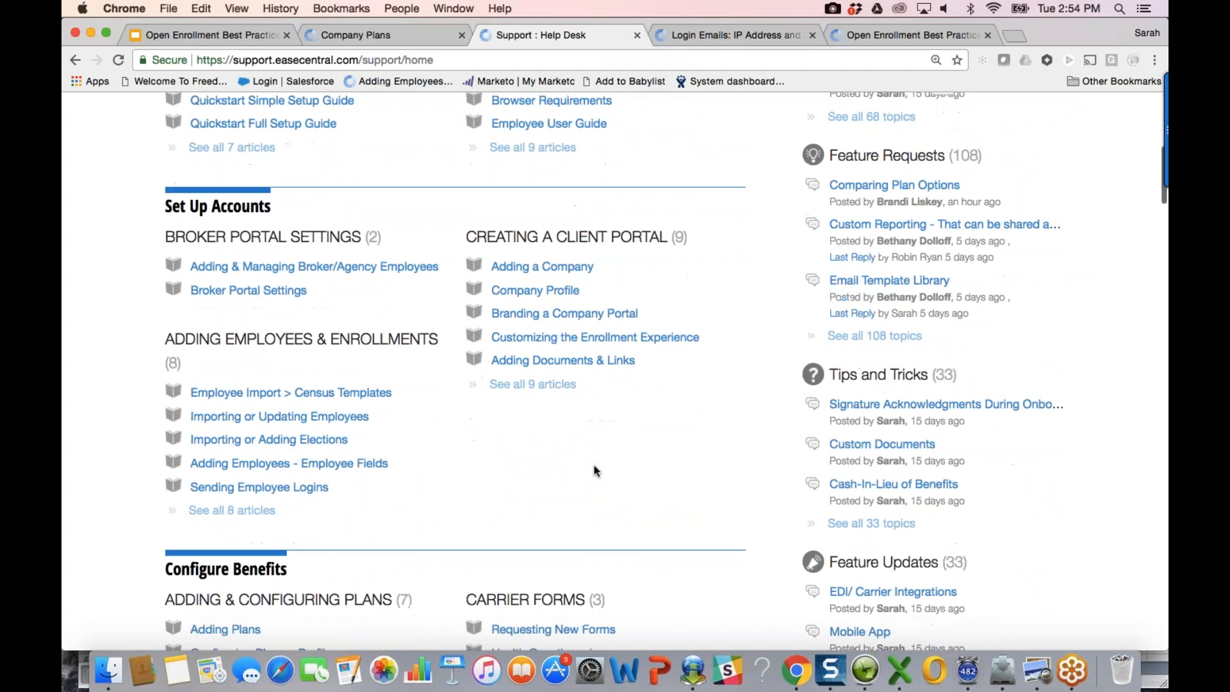
pyautogui.scroll(-9, 596, 470)
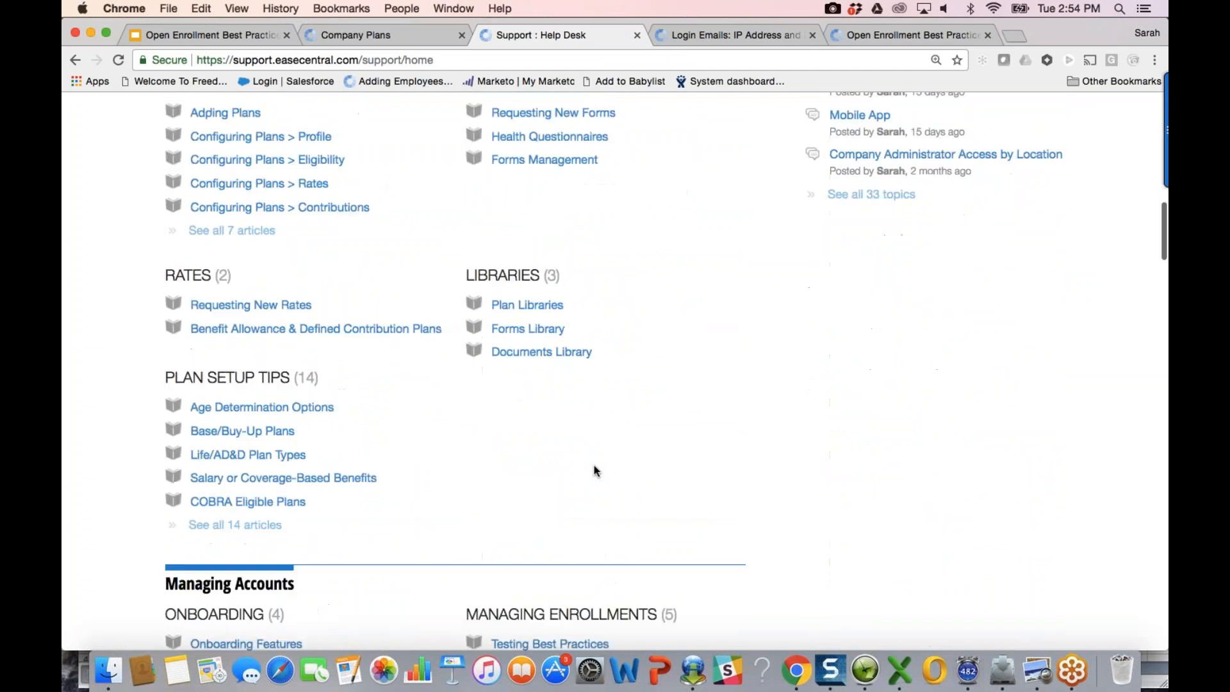
pyautogui.scroll(-2, 595, 473)
pyautogui.click(357, 480)
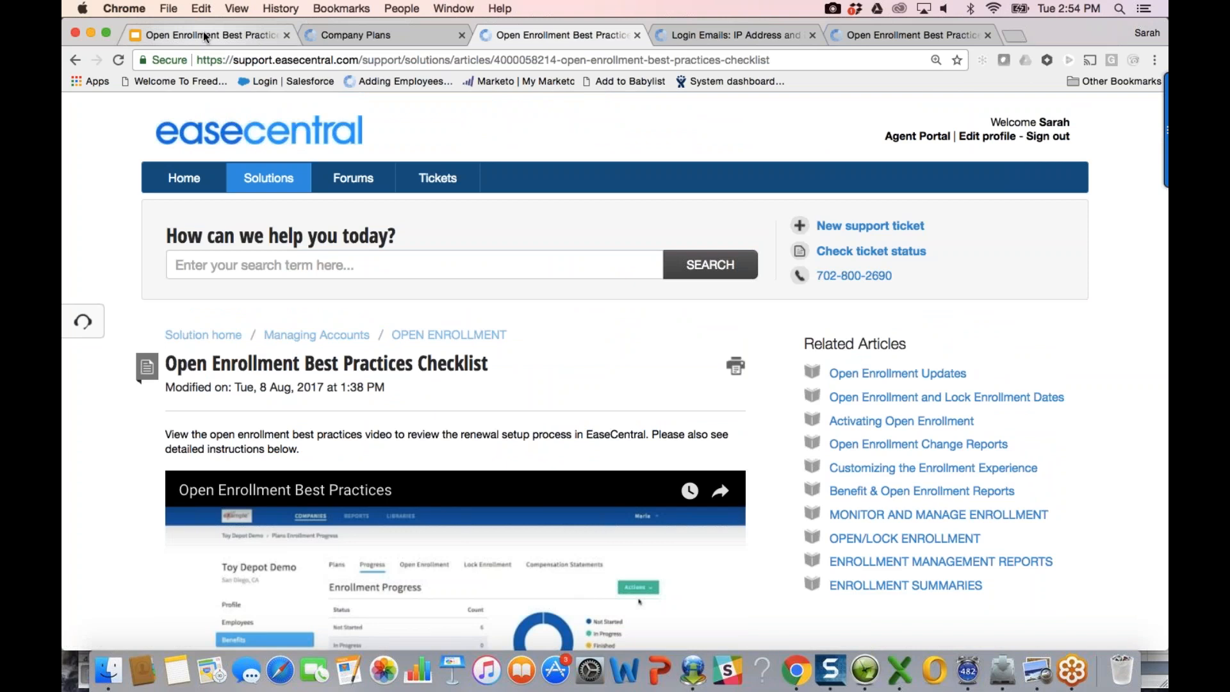
pyautogui.click(202, 32)
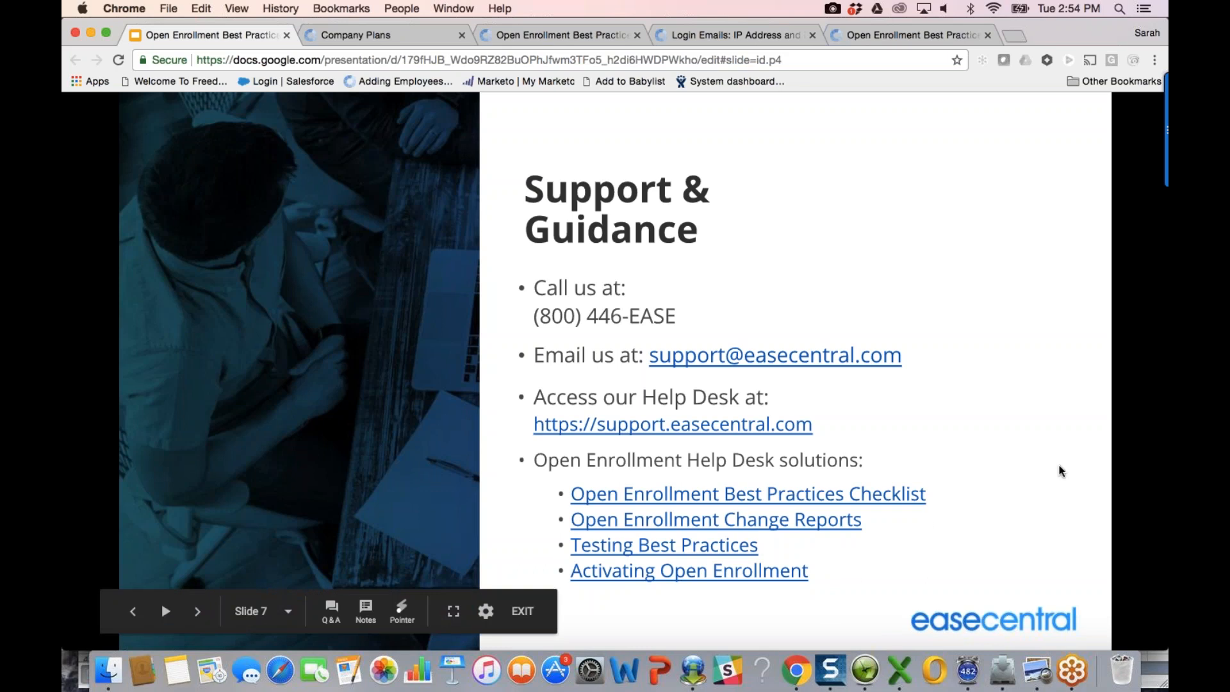
# Step: Bring the deck to the Q&A slide, then return to the Company Plans page
pyautogui.press('Right')
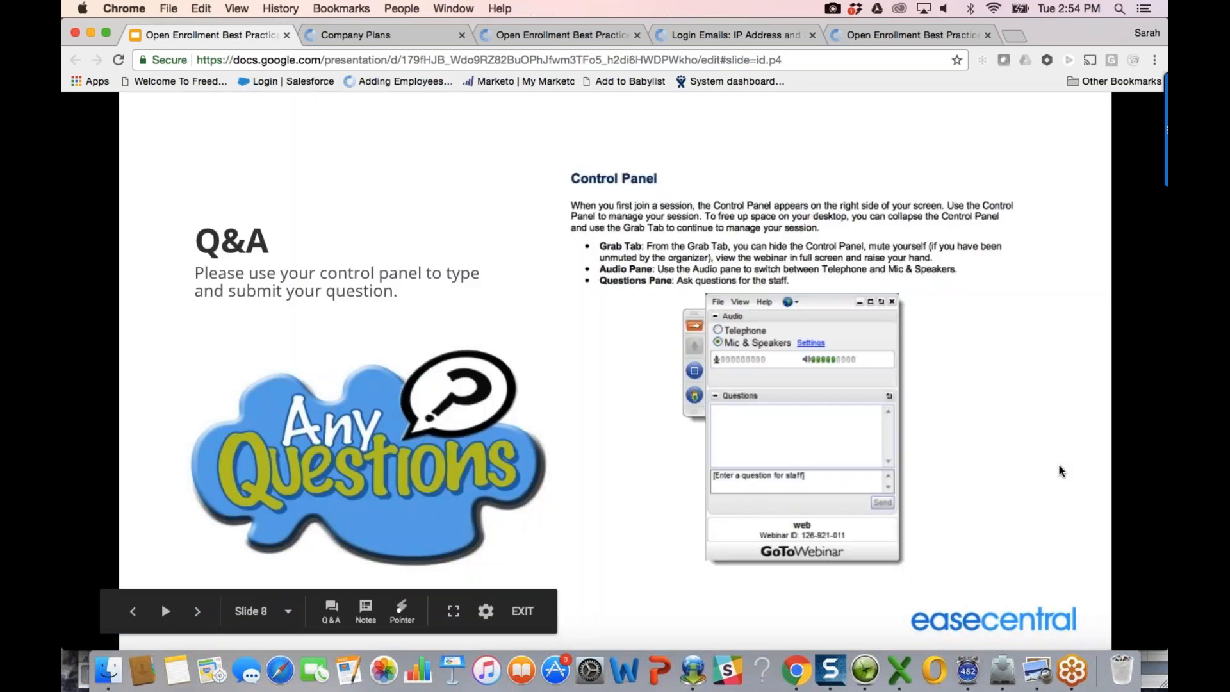
pyautogui.press('Left')
pyautogui.press('Right')
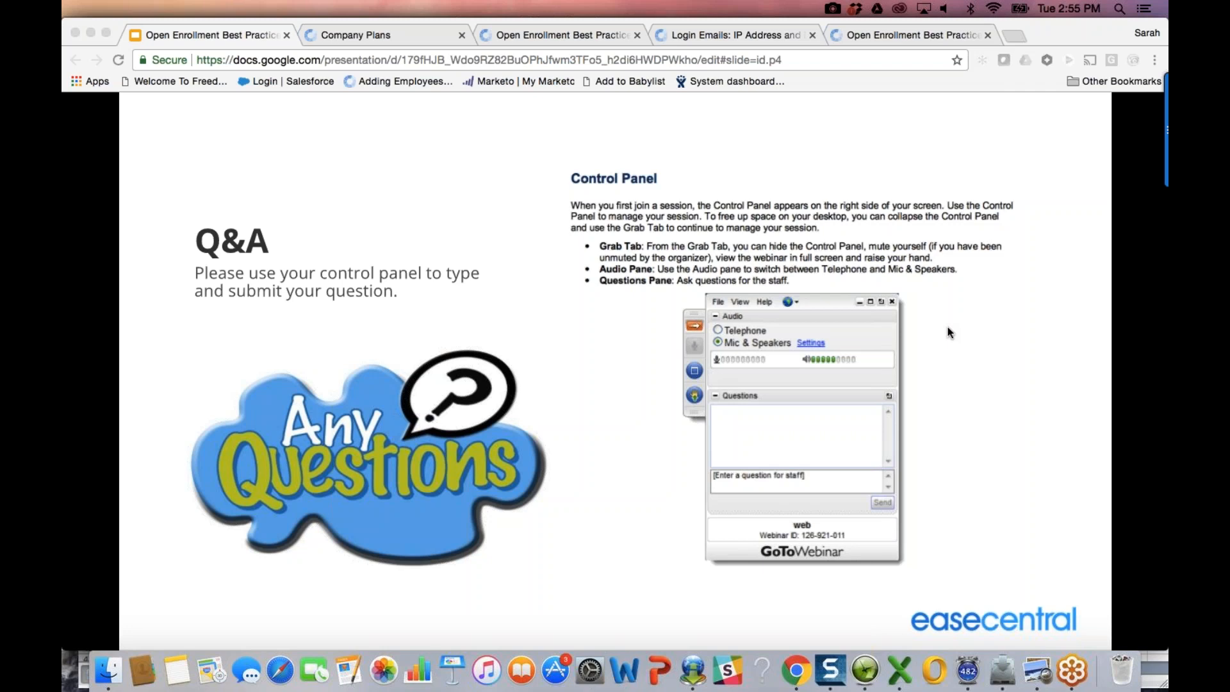
pyautogui.click(418, 32)
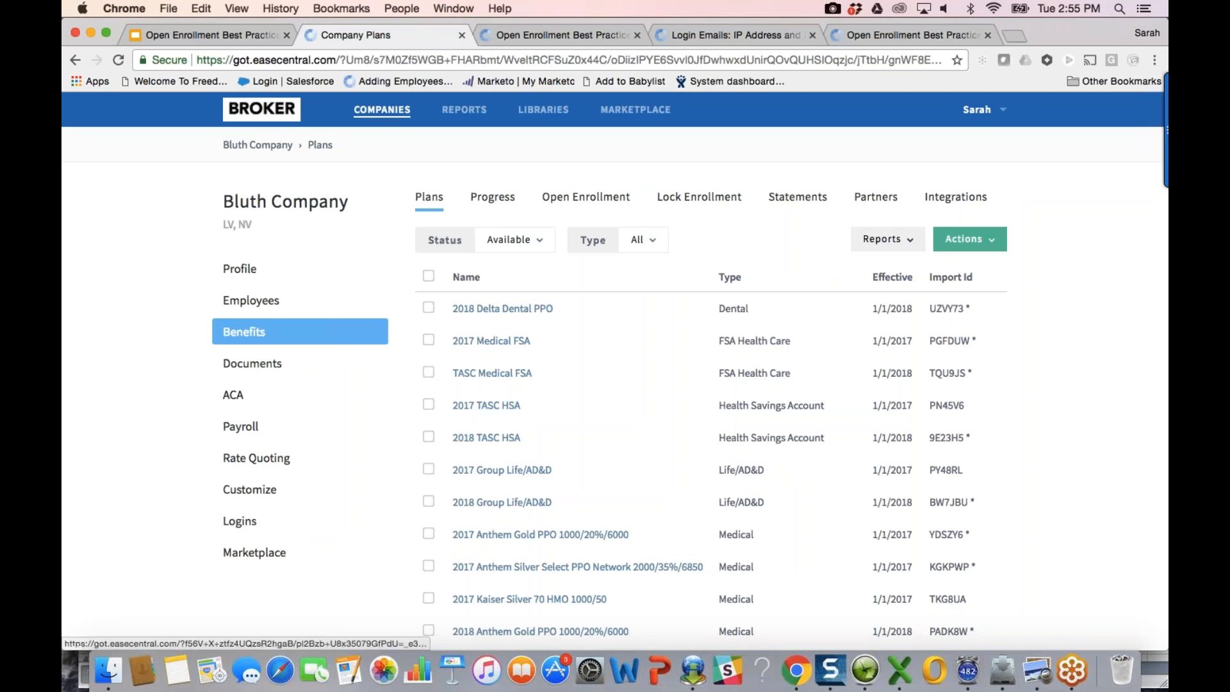
pyautogui.click(279, 311)
pyautogui.click(458, 273)
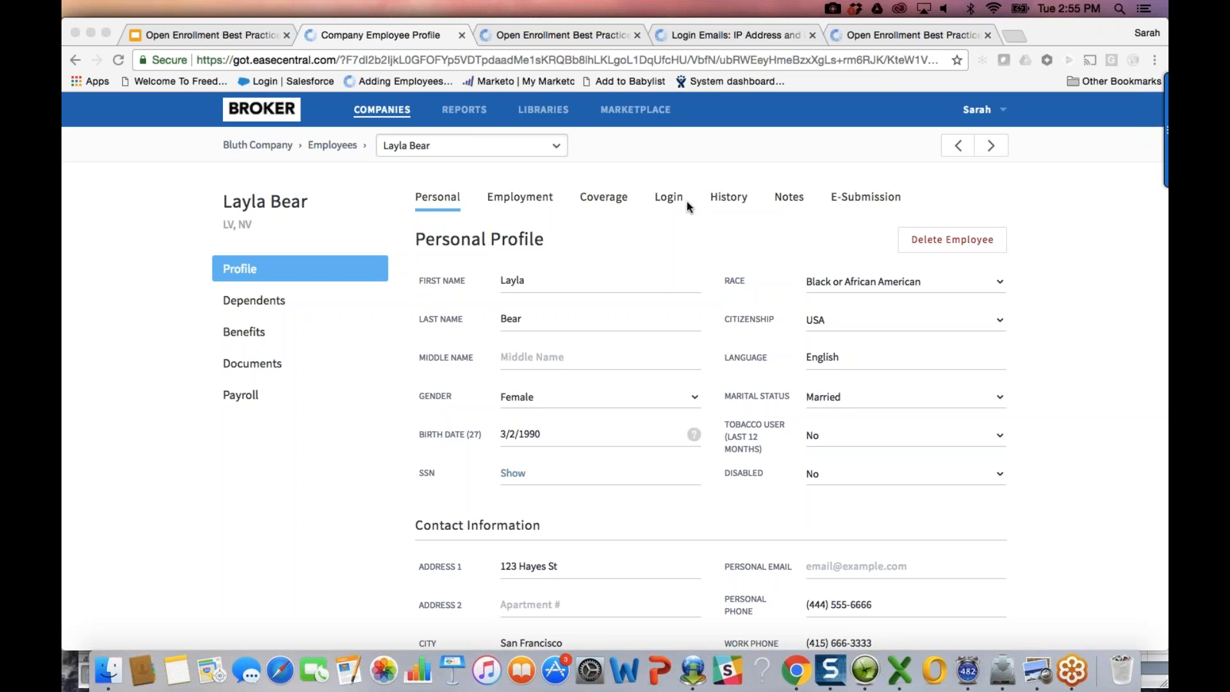
pyautogui.click(675, 198)
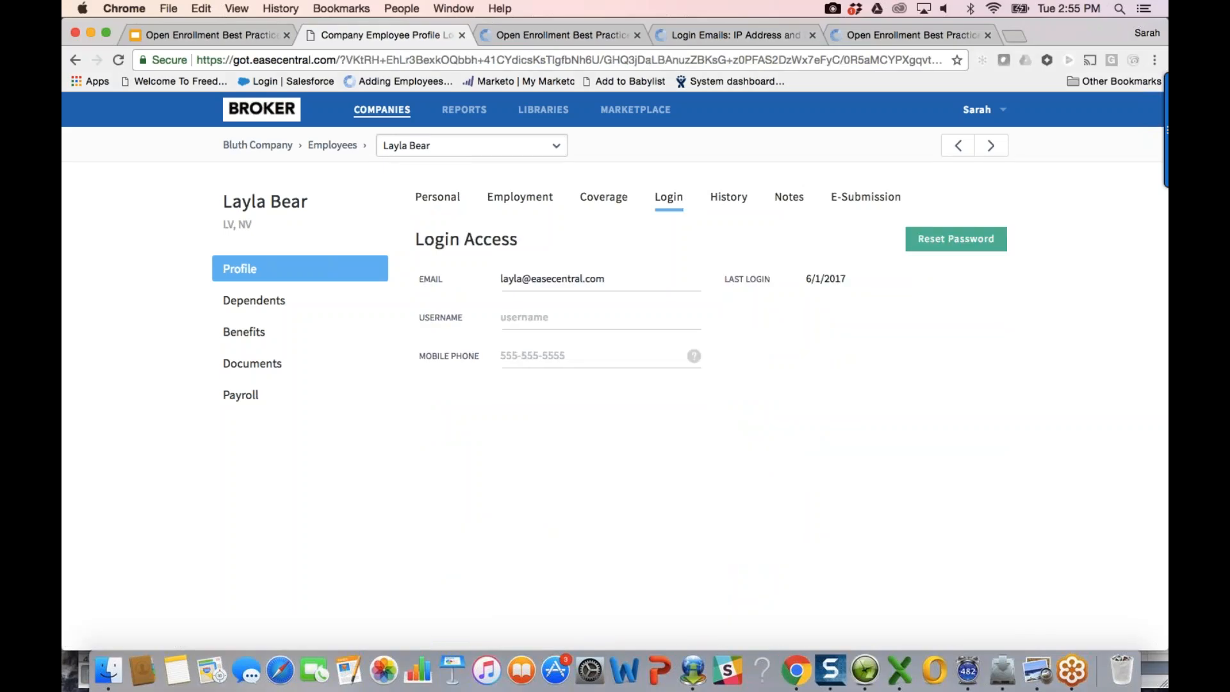
pyautogui.click(588, 357)
pyautogui.click(1157, 61)
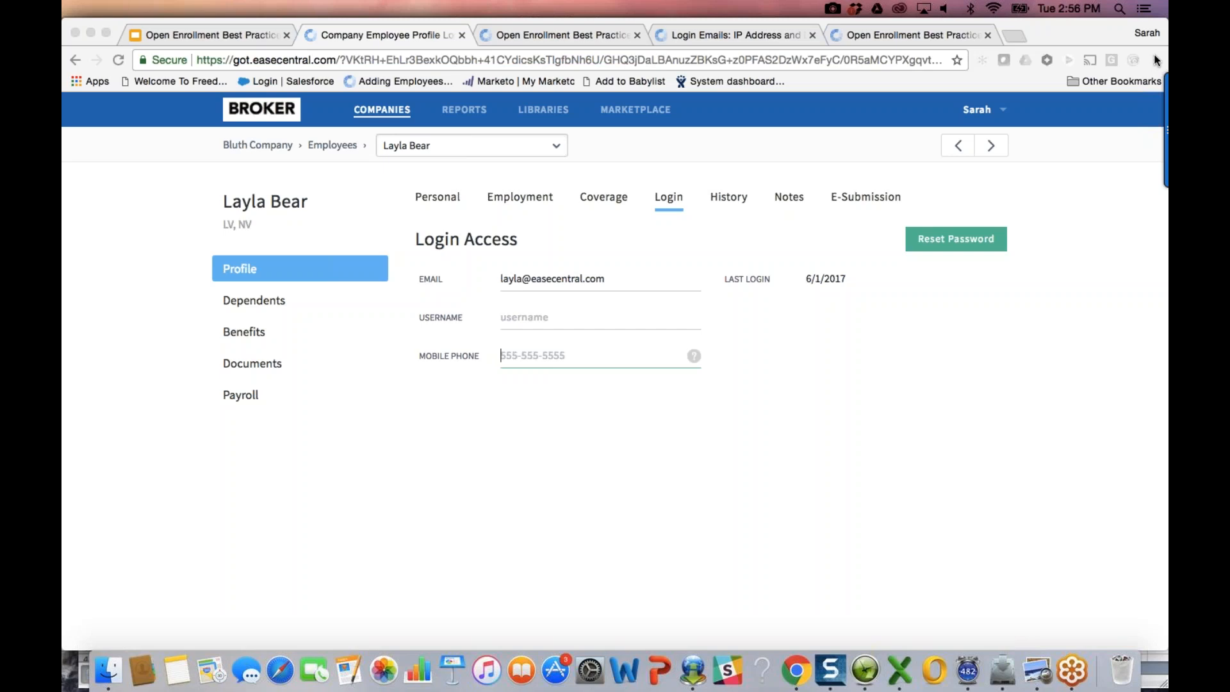
pyautogui.click(268, 145)
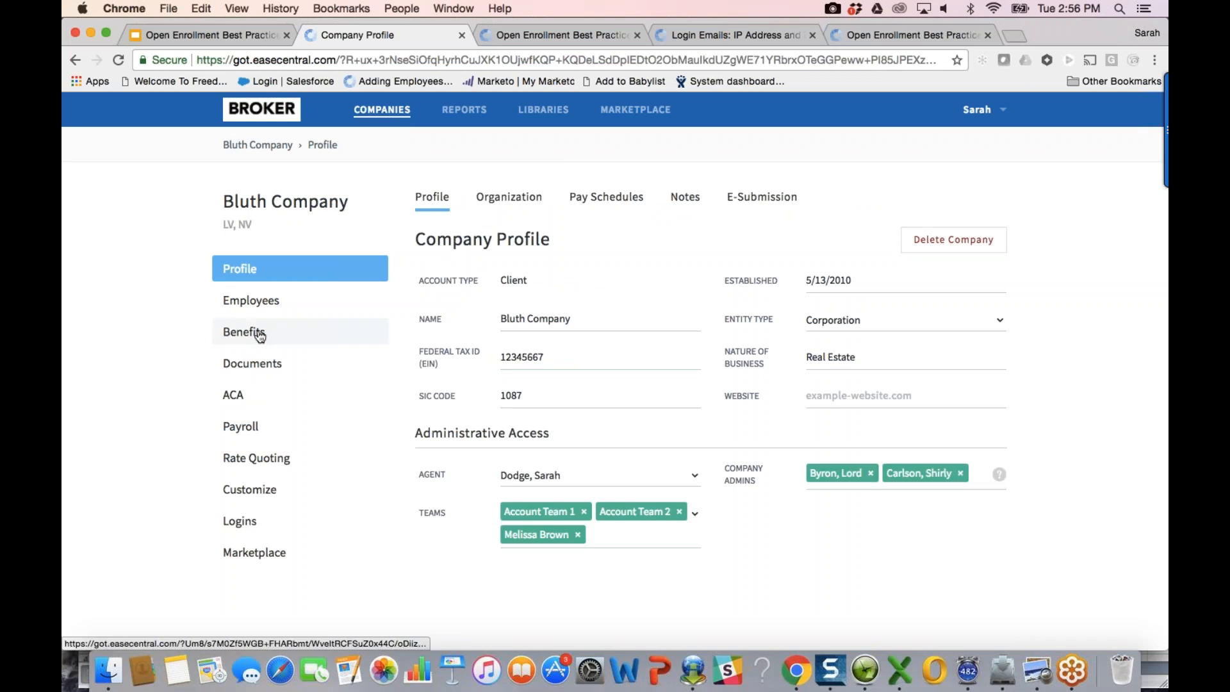
# Step: Scroll through Bluth Company's Organization tab information
pyautogui.click(522, 201)
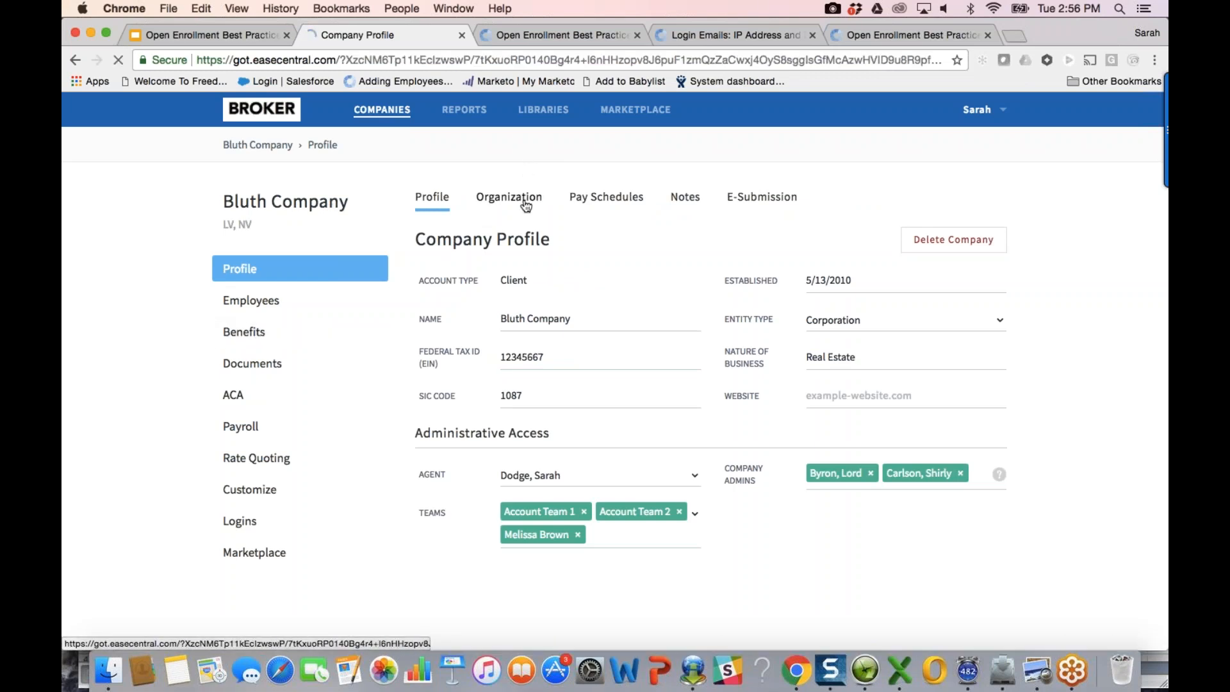
pyautogui.scroll(-3, 794, 470)
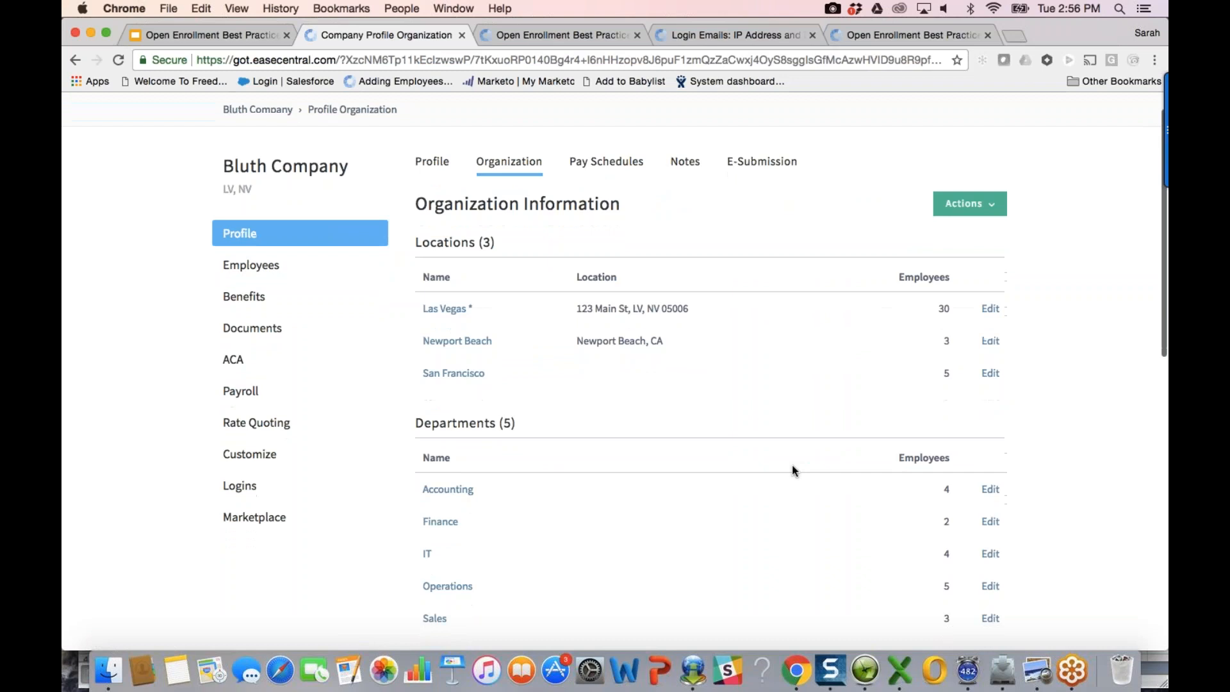
pyautogui.scroll(-8, 792, 466)
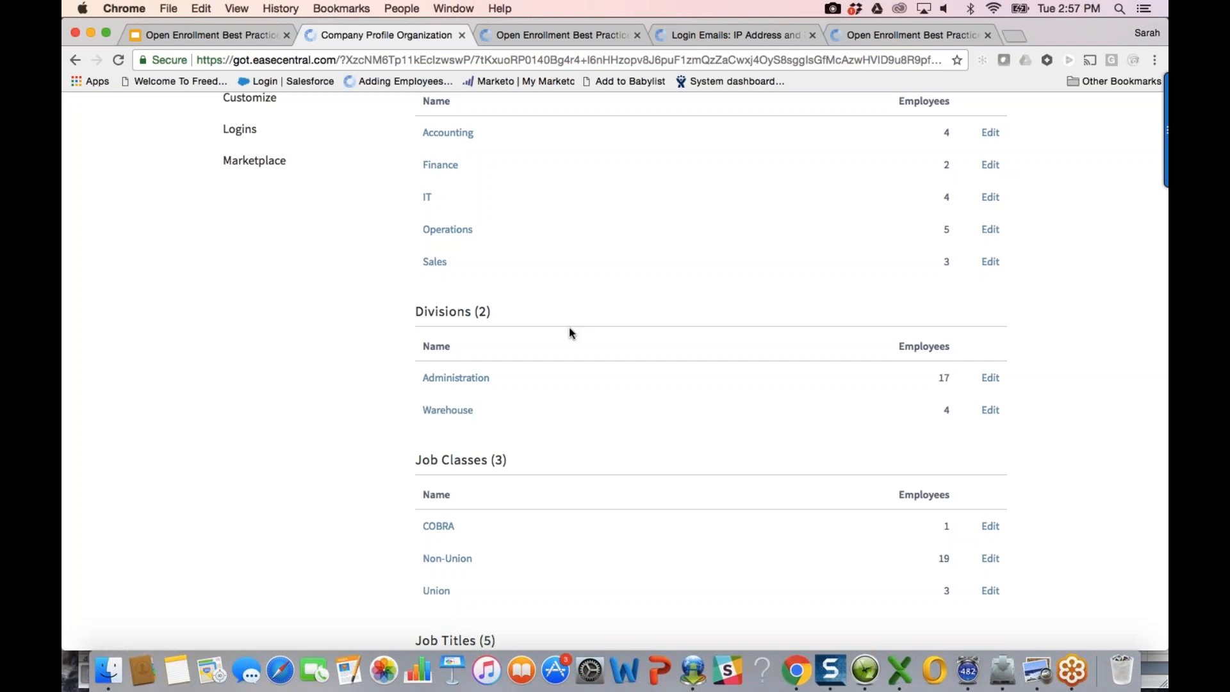
pyautogui.scroll(6, 575, 317)
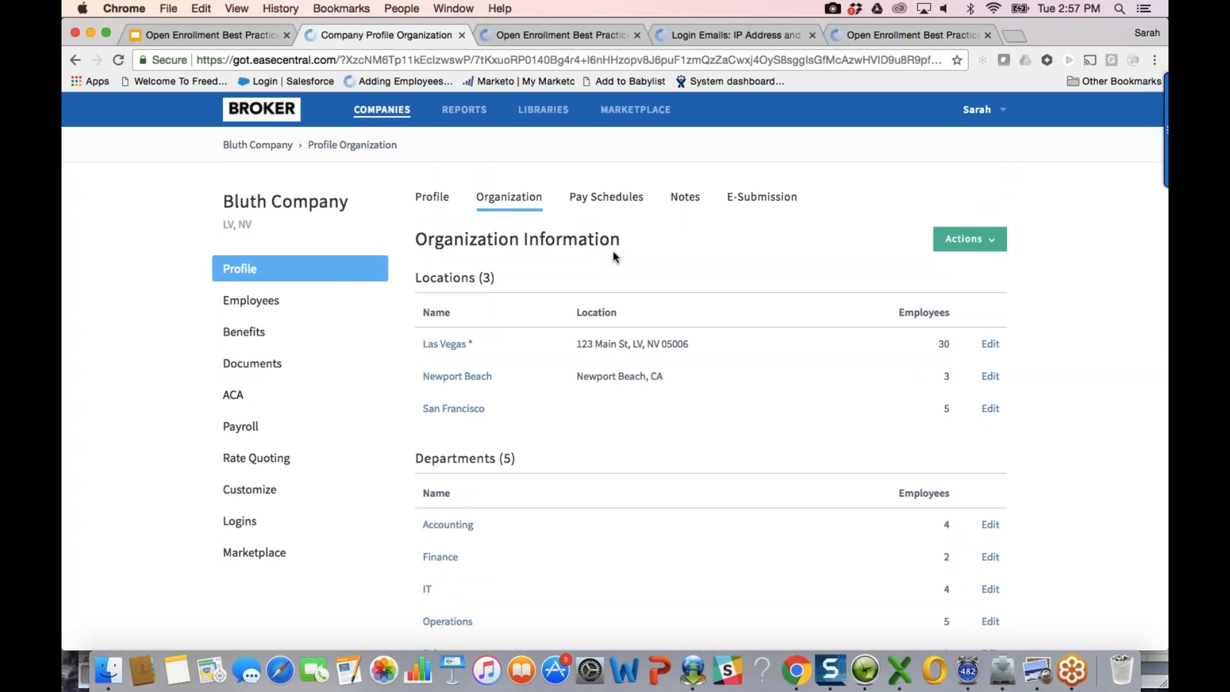
pyautogui.click(926, 555)
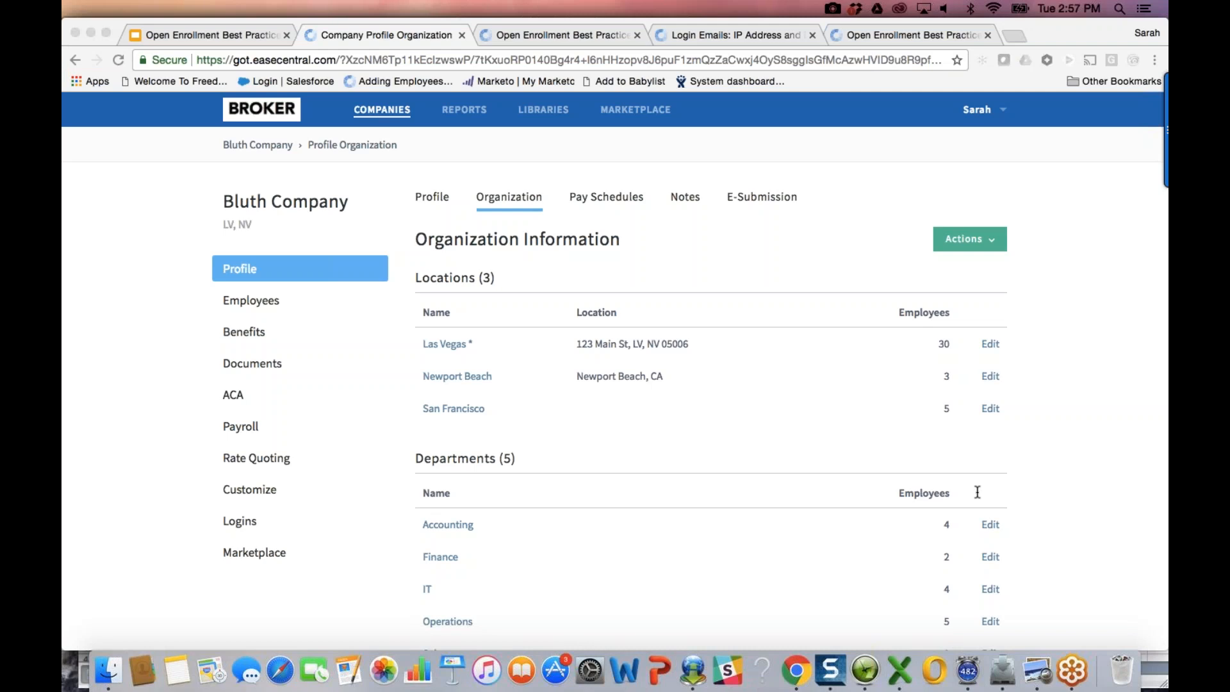
# Step: Show Benefits enrollment progress: 41 not started, 1 in progress, 1 finished of 43
pyautogui.click(327, 327)
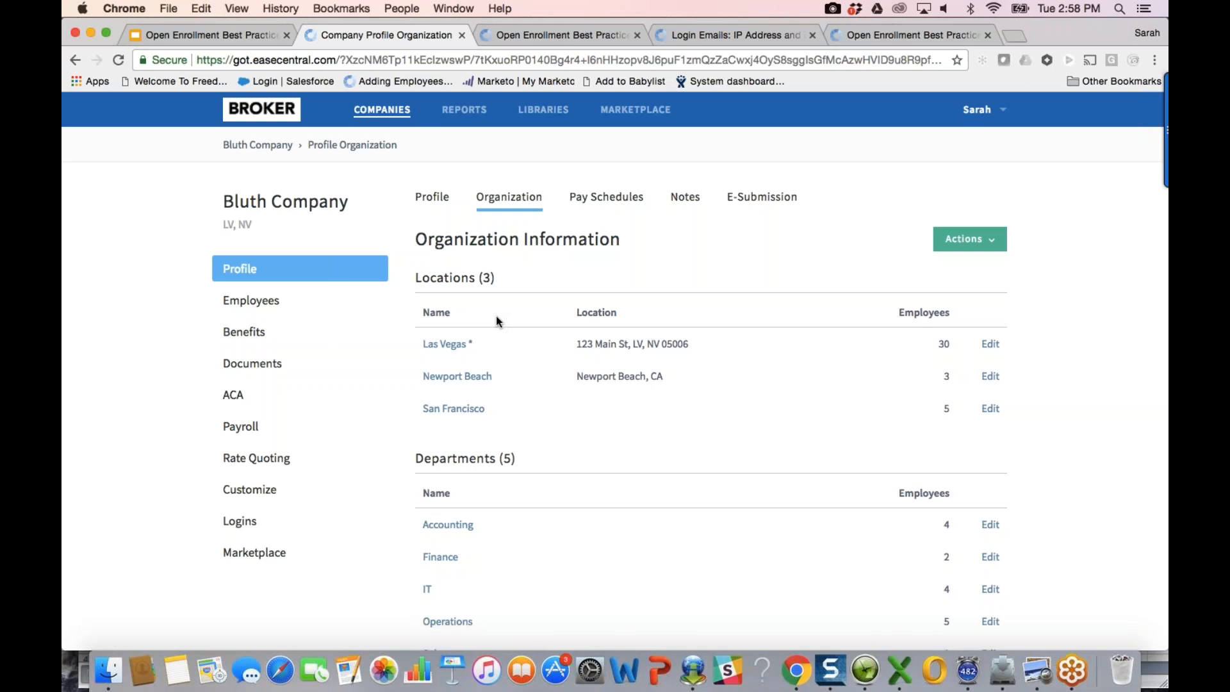
pyautogui.click(246, 331)
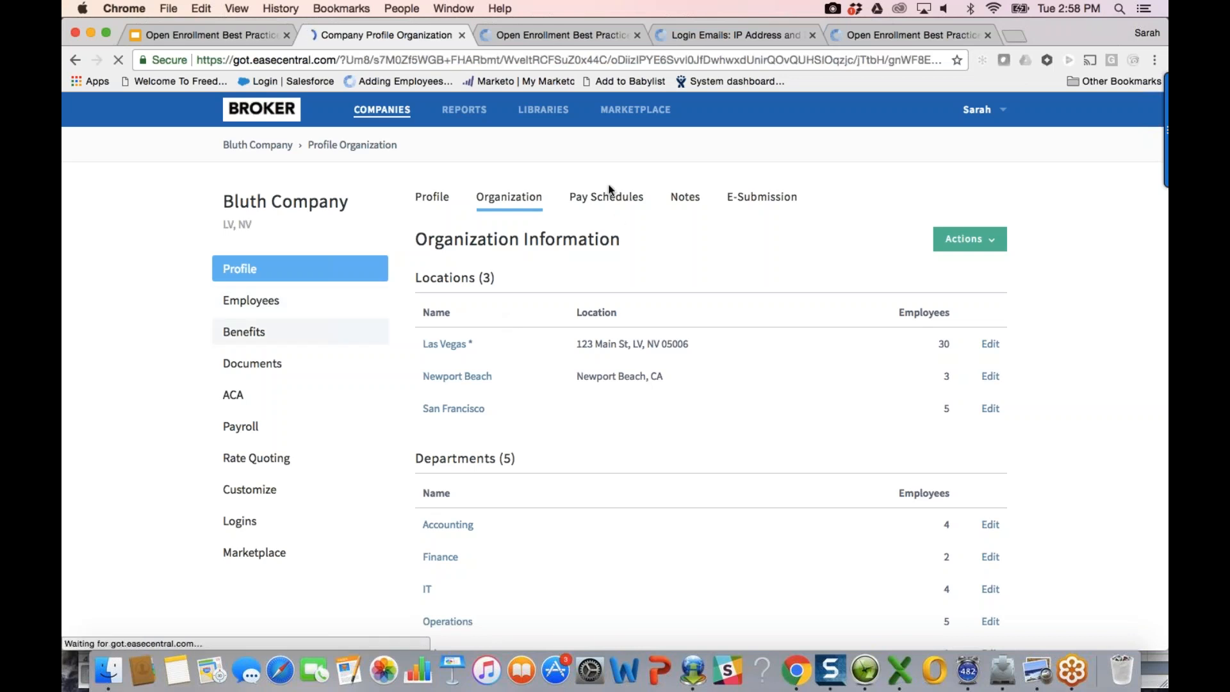
pyautogui.click(493, 197)
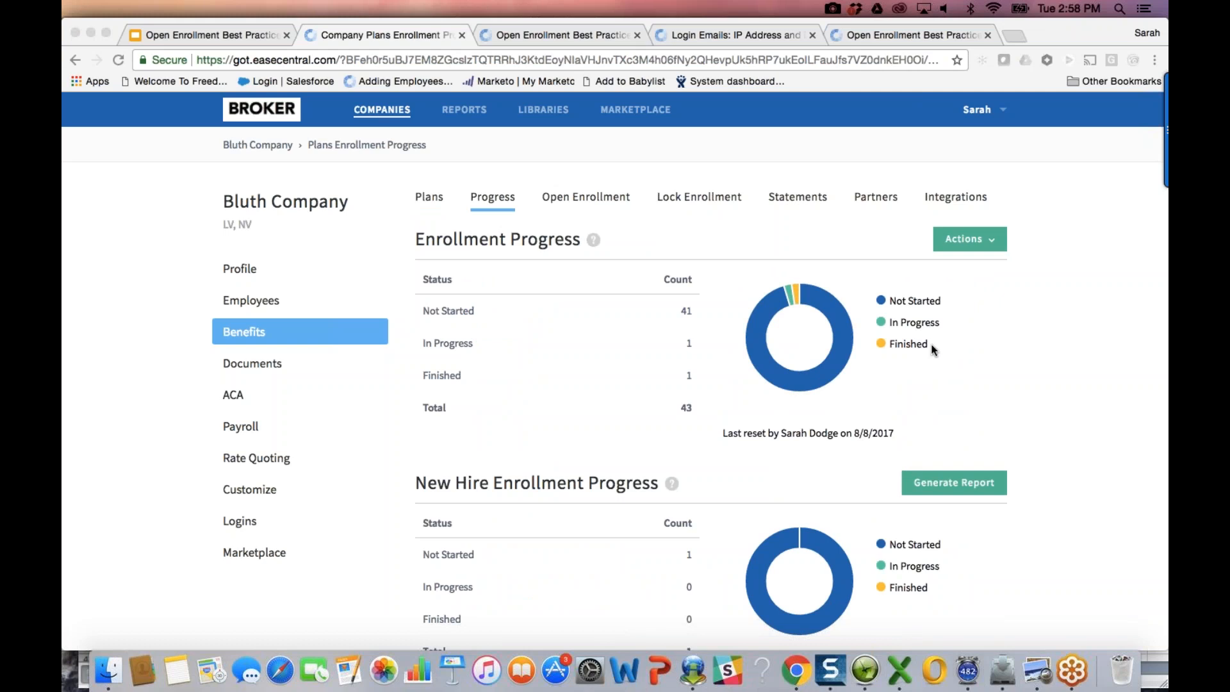
pyautogui.doubleClick(968, 248)
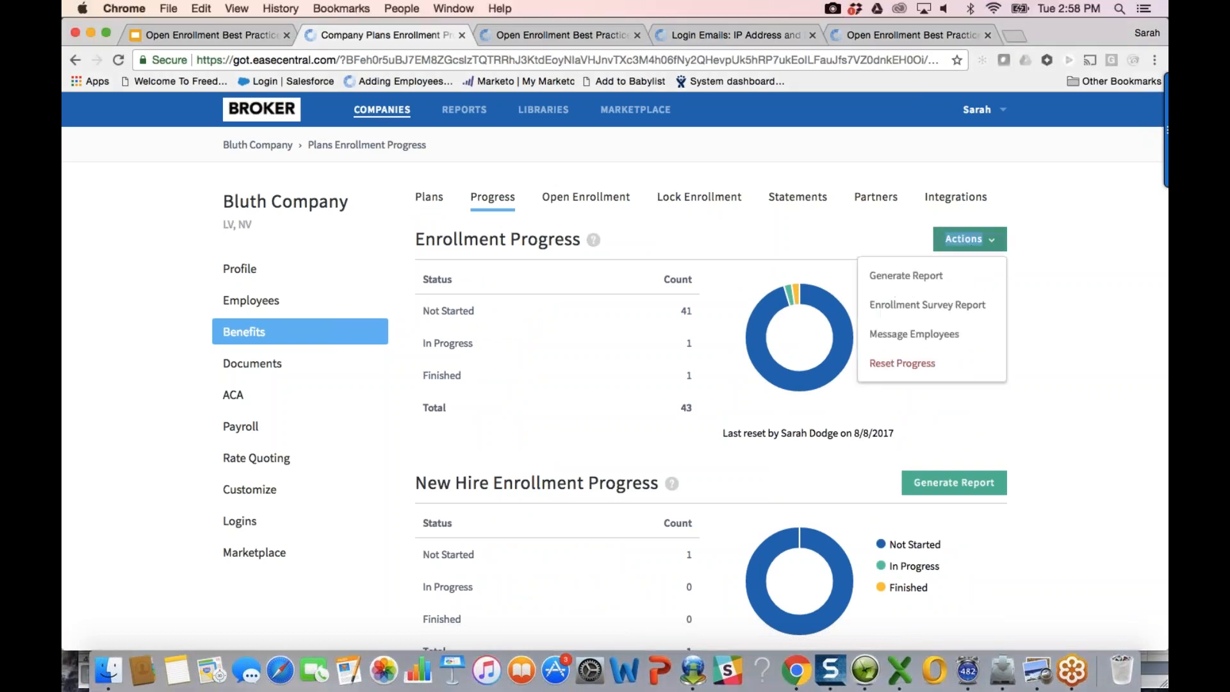
pyautogui.click(955, 328)
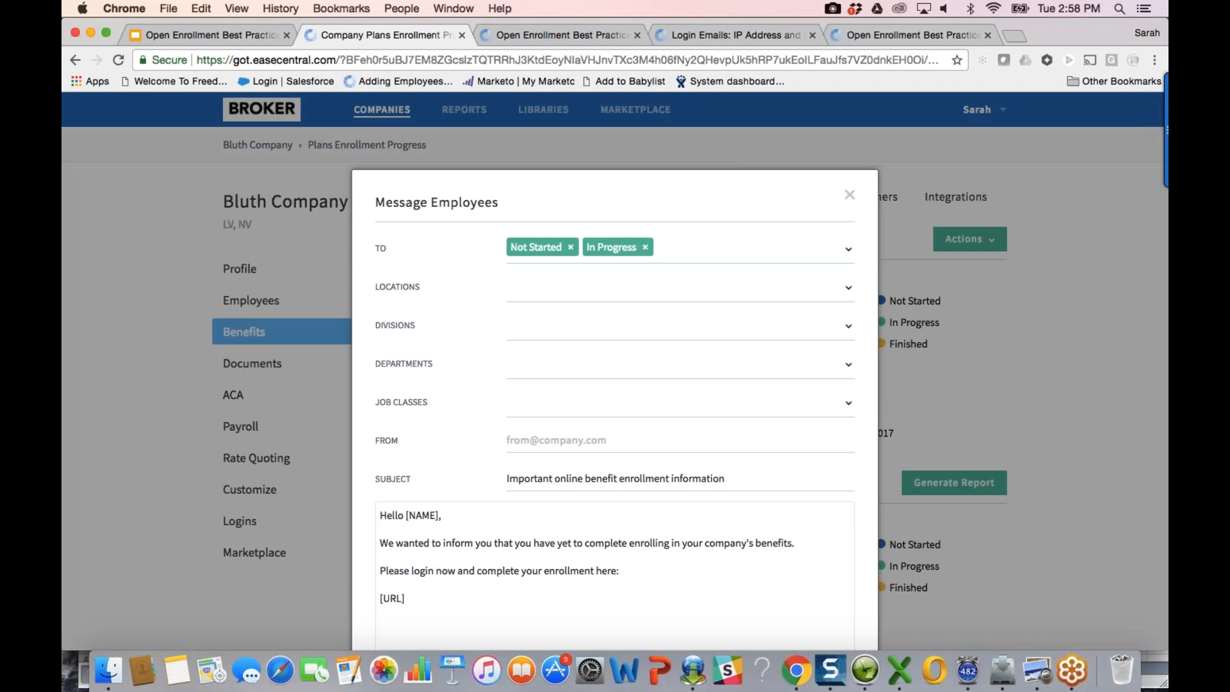
pyautogui.scroll(-3, 615, 411)
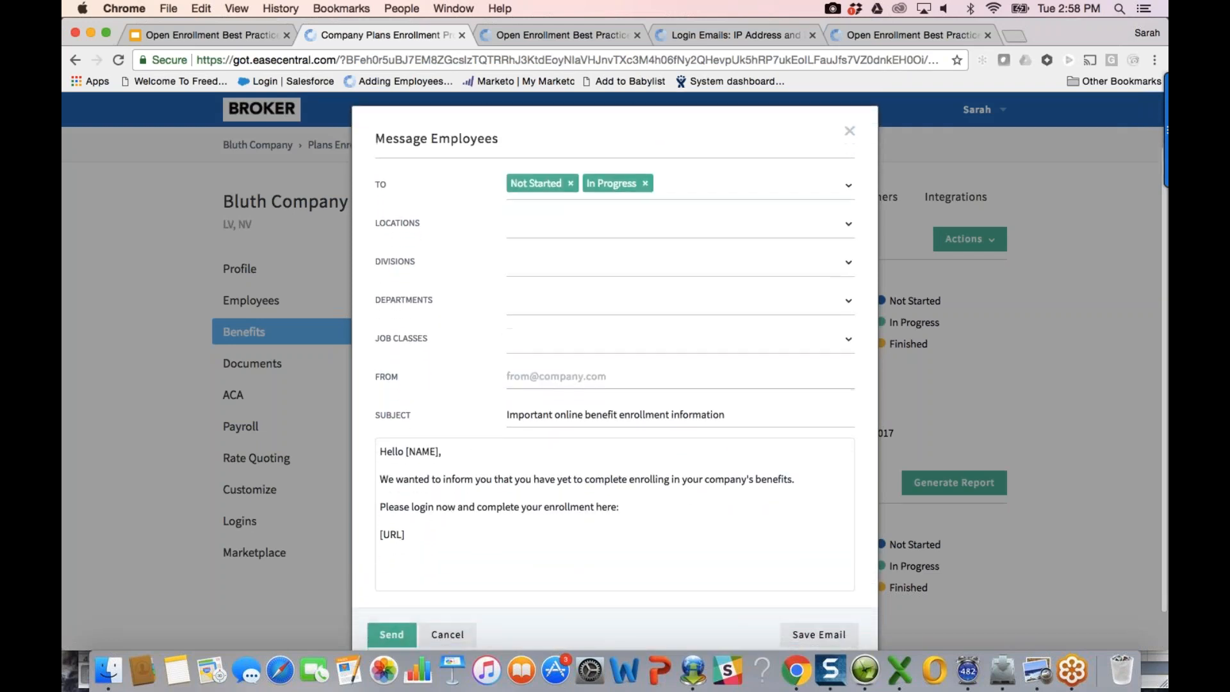
pyautogui.scroll(-1, 467, 623)
pyautogui.click(466, 623)
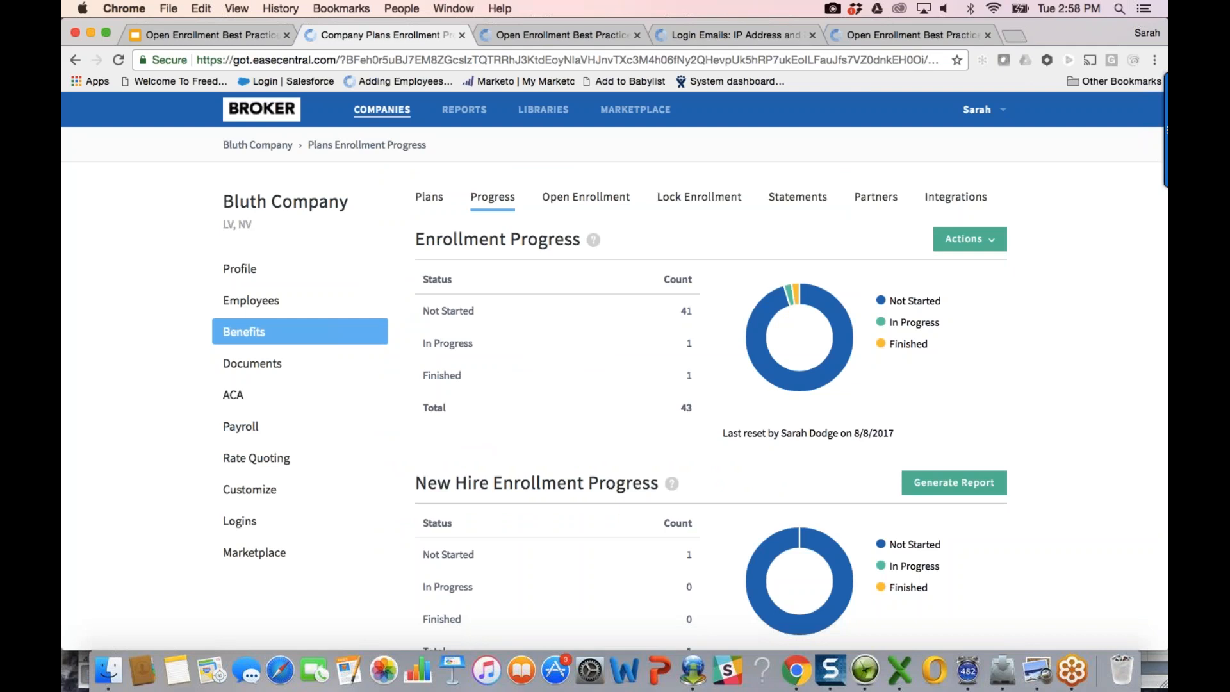
pyautogui.click(1157, 55)
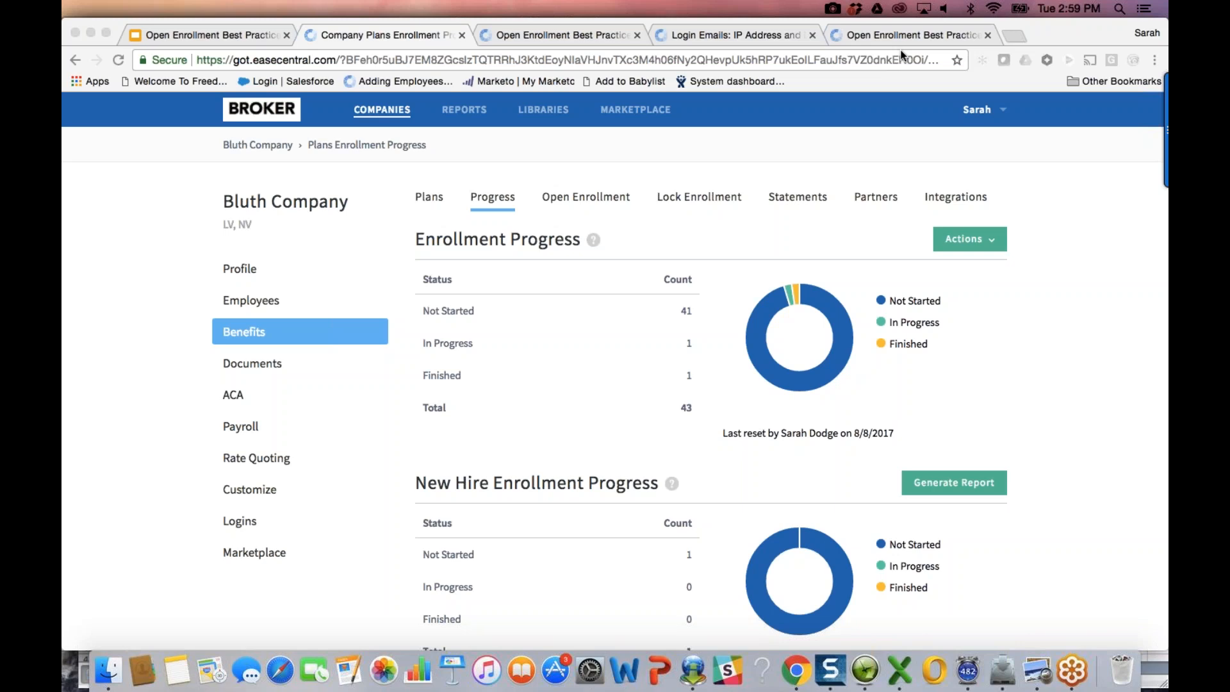
pyautogui.click(544, 109)
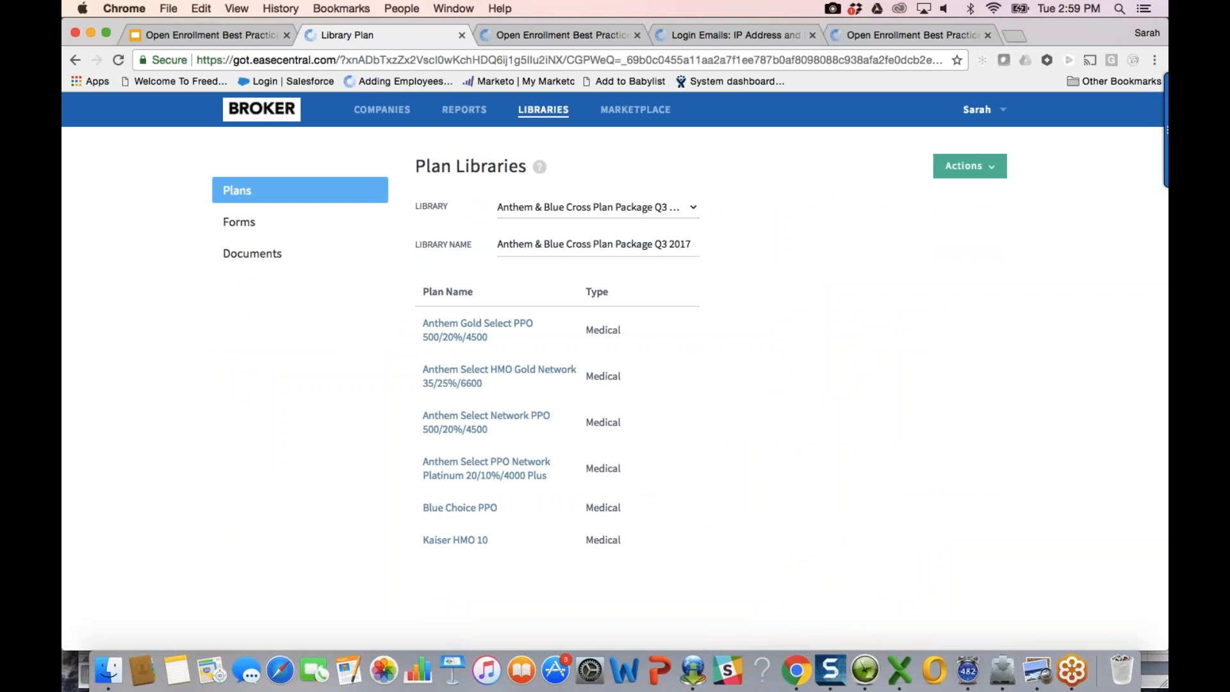
# Step: Open the Forms Library and filter its state list to California
pyautogui.click(266, 225)
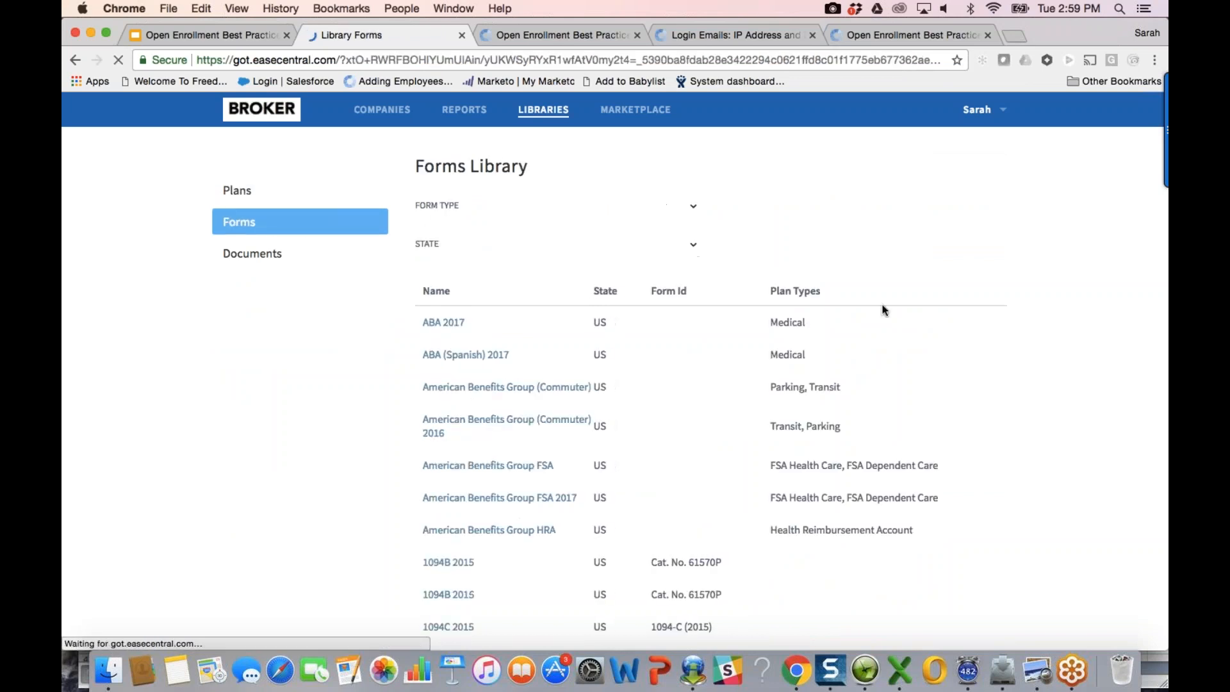
pyautogui.scroll(-3, 890, 374)
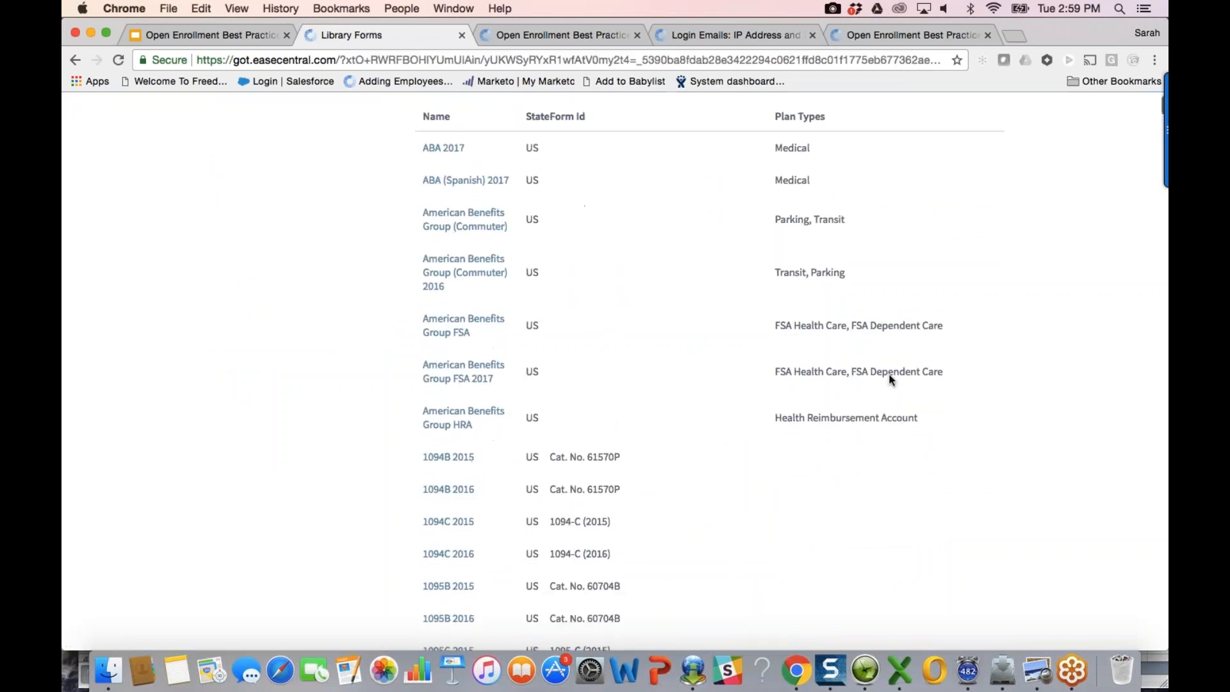
pyautogui.scroll(-1, 890, 378)
pyautogui.scroll(5, 571, 215)
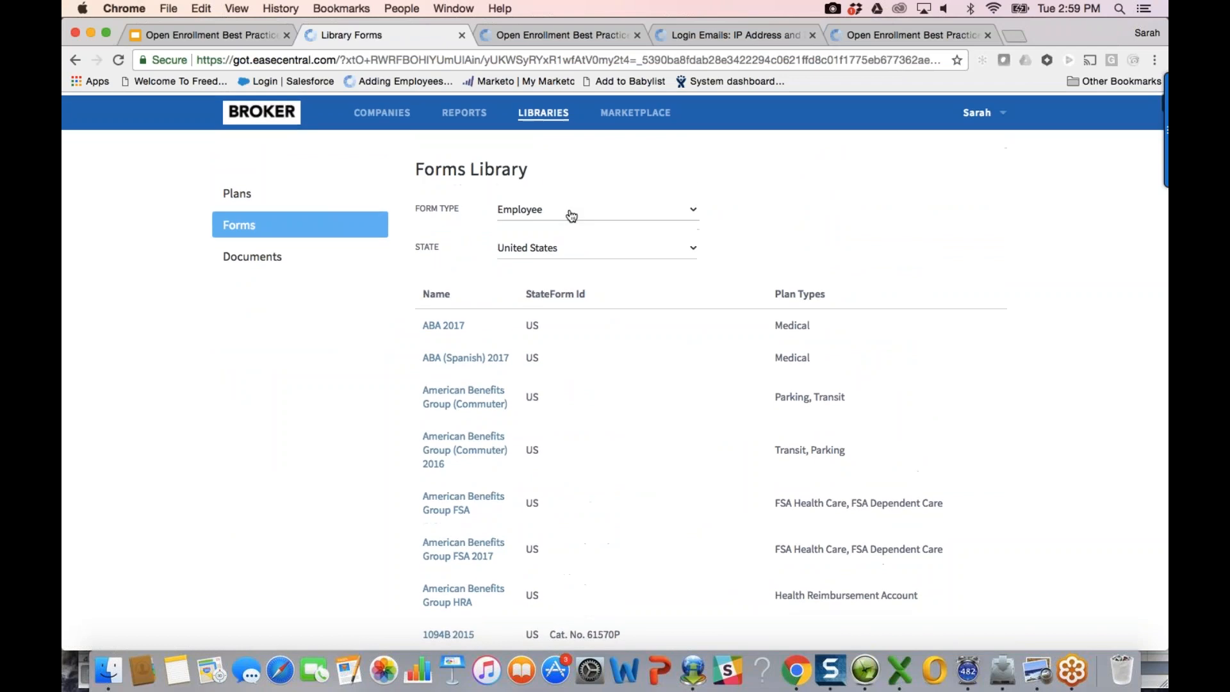
pyautogui.click(596, 248)
pyautogui.write('califo')
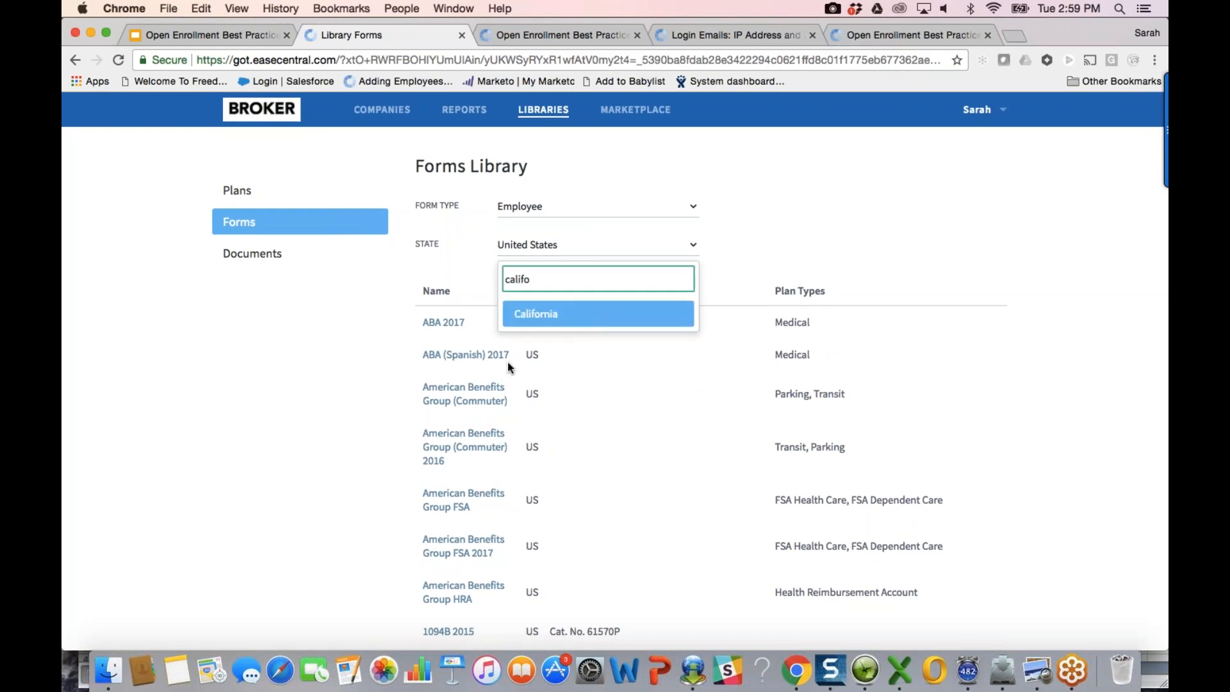
pyautogui.press('Return')
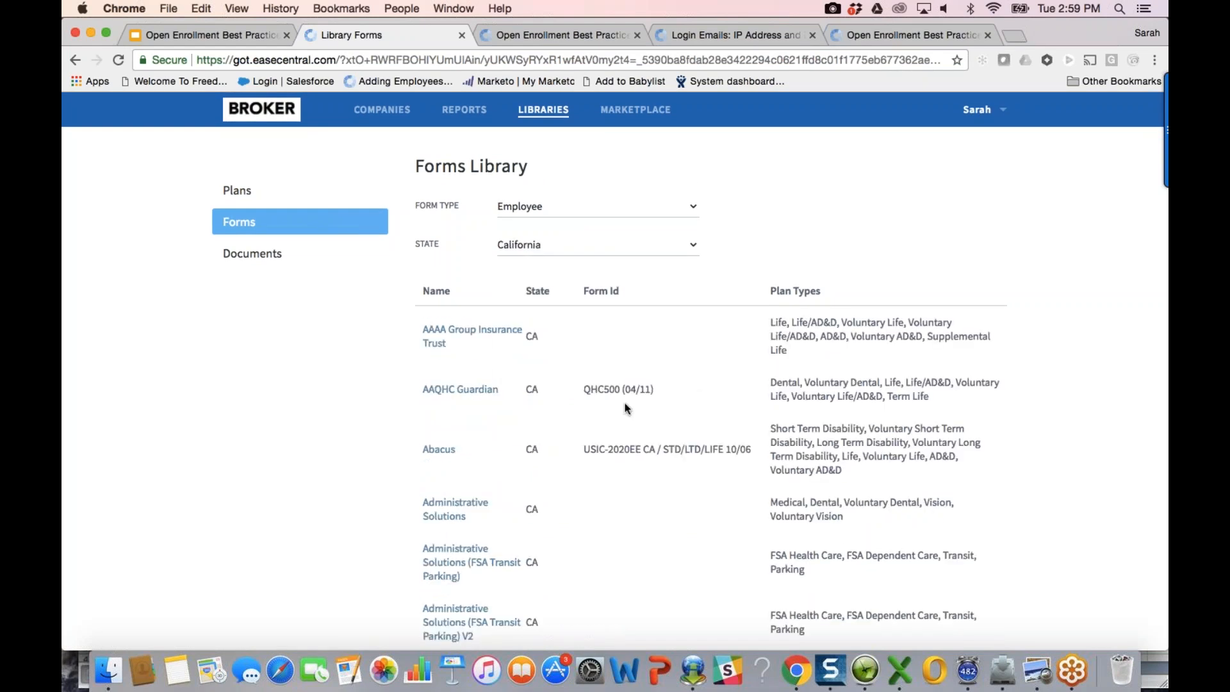
# Step: Search the page for 'california', finding 46 matches
pyautogui.press('super+f')
pyautogui.write('calo')
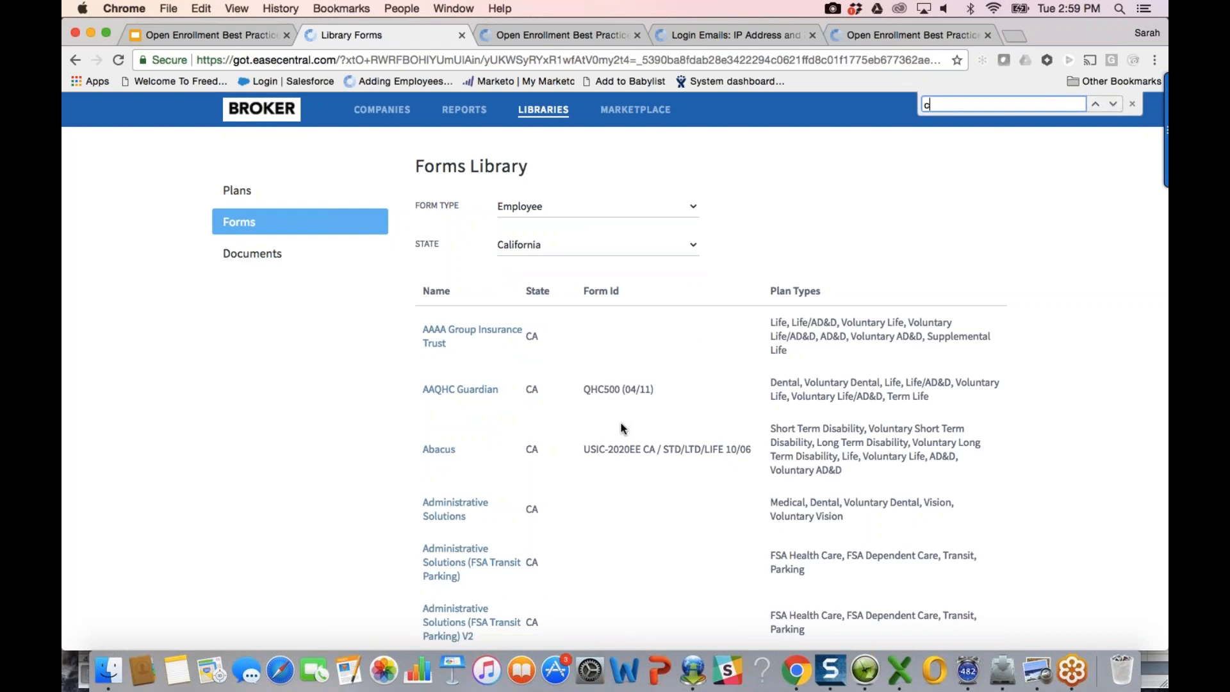
pyautogui.press('BackSpace')
pyautogui.write('ifornia')
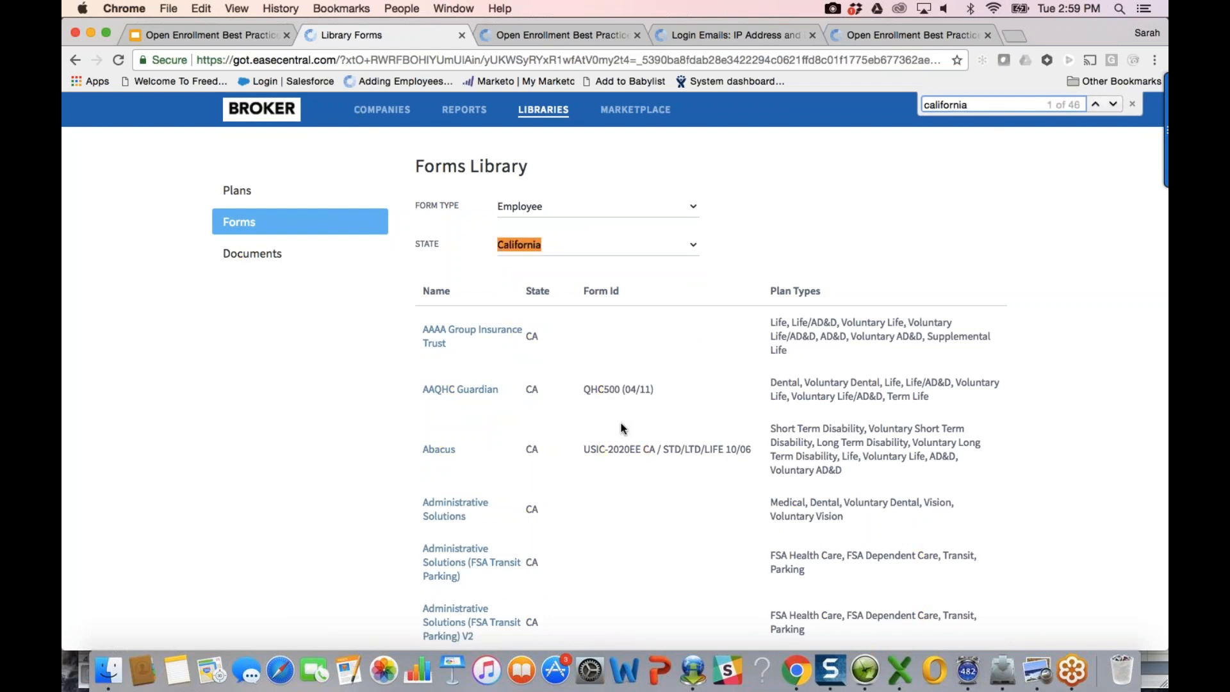
# Step: Scroll through the California Choice form rows, then go to the Companies enrollment overview
pyautogui.scroll(-15, 622, 428)
pyautogui.scroll(-10, 505, 515)
pyautogui.scroll(-18, 537, 494)
pyautogui.scroll(-4, 537, 494)
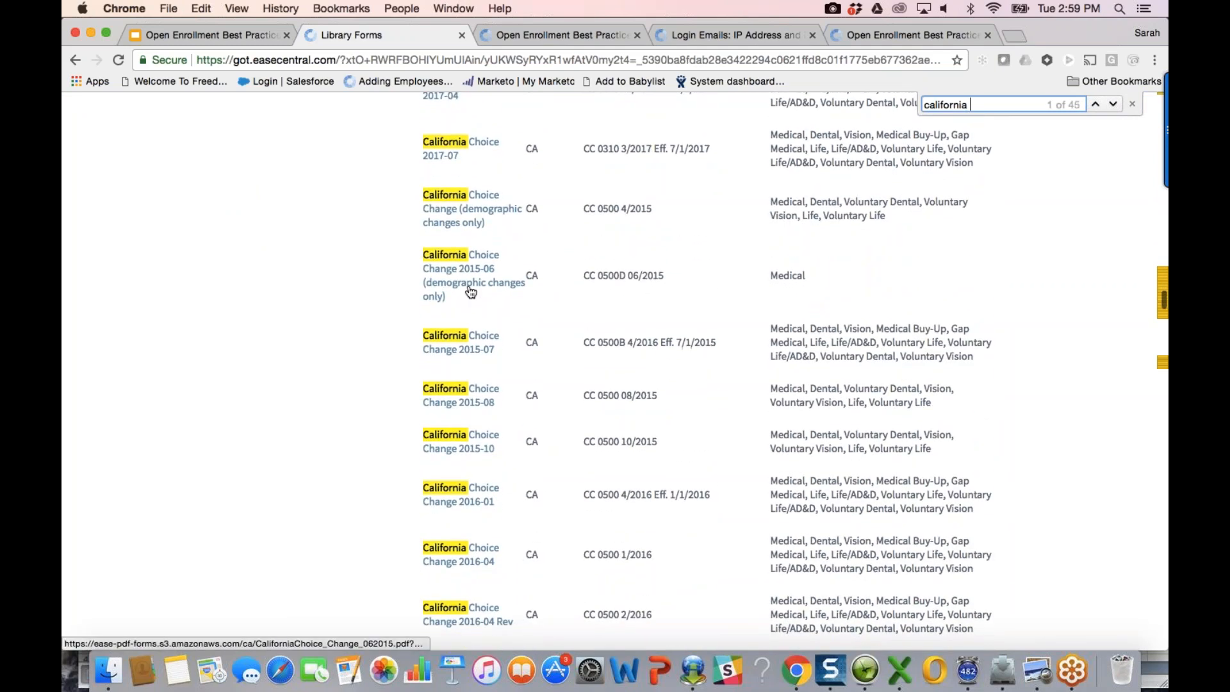
pyautogui.scroll(-4, 552, 505)
pyautogui.scroll(-5, 552, 504)
pyautogui.scroll(-1, 552, 511)
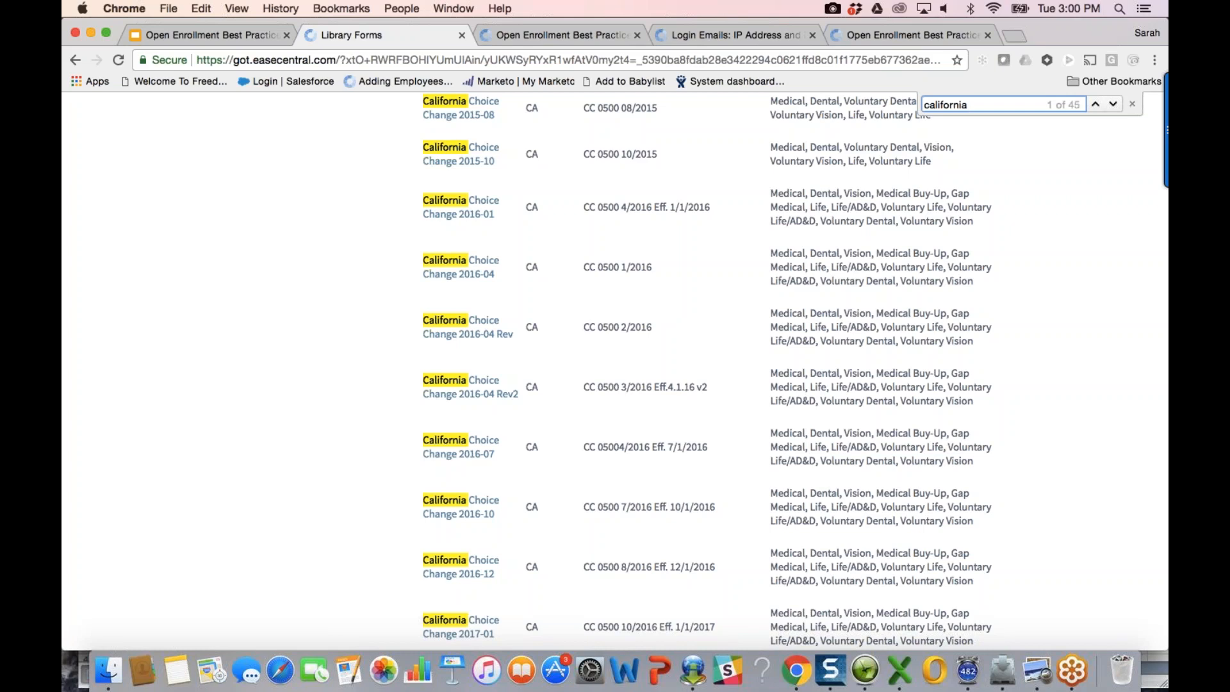
pyautogui.scroll(10, 206, 205)
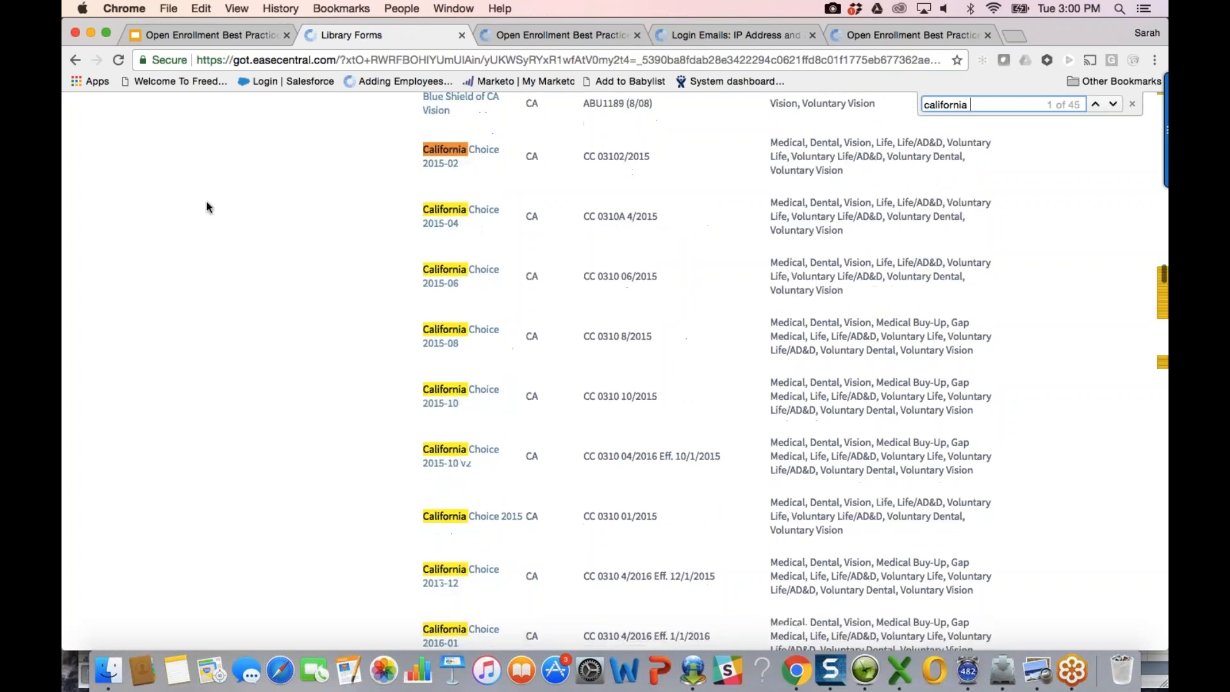
pyautogui.scroll(15, 206, 201)
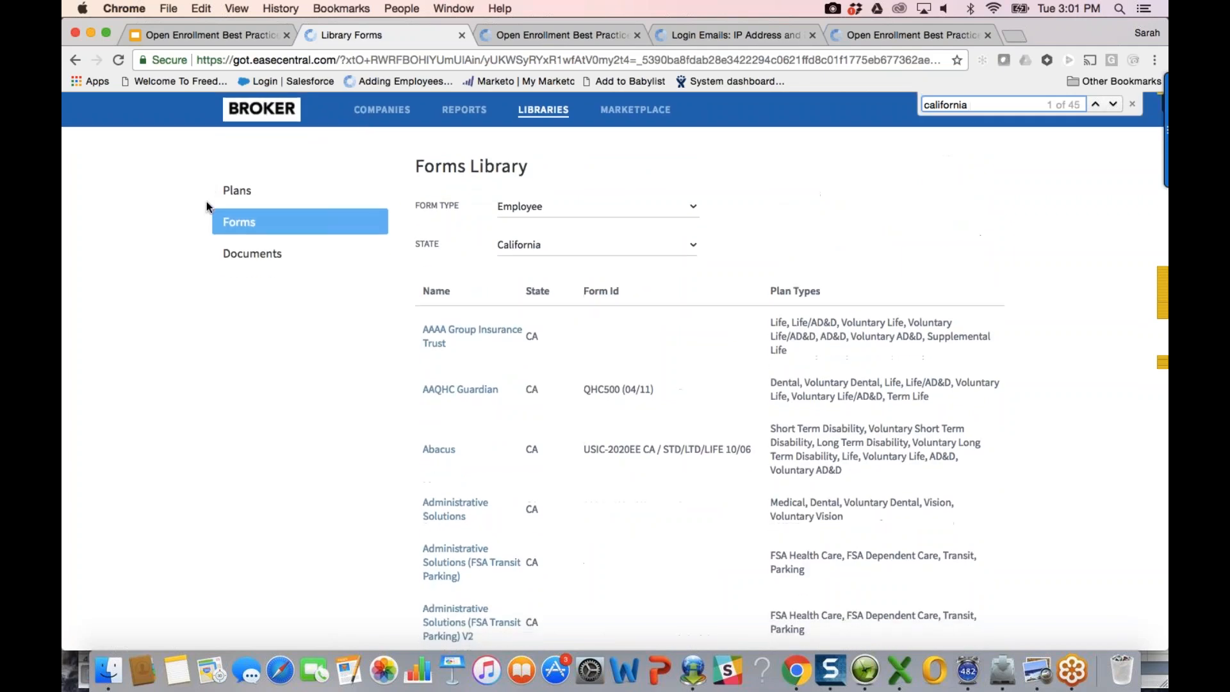
pyautogui.click(367, 117)
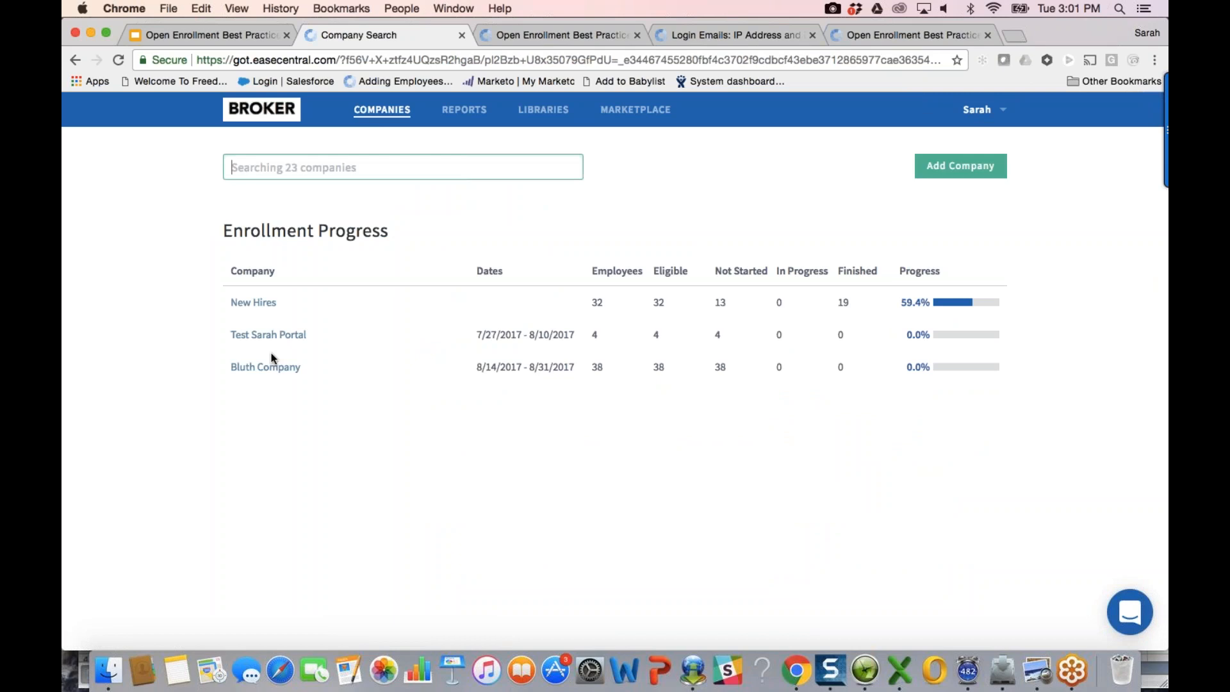
# Step: Check Bluth Company's Plans tab and Reports dropdown, then view Generated Reports like Enrollment Forms.zip
pyautogui.click(270, 365)
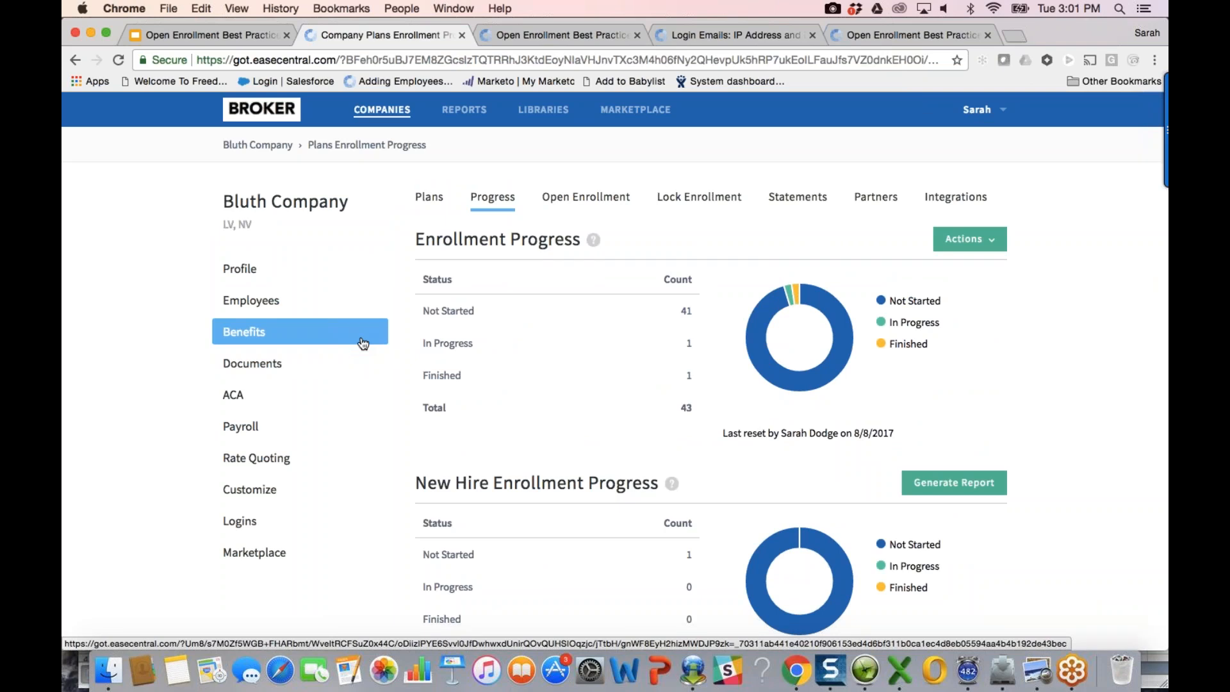
pyautogui.click(431, 197)
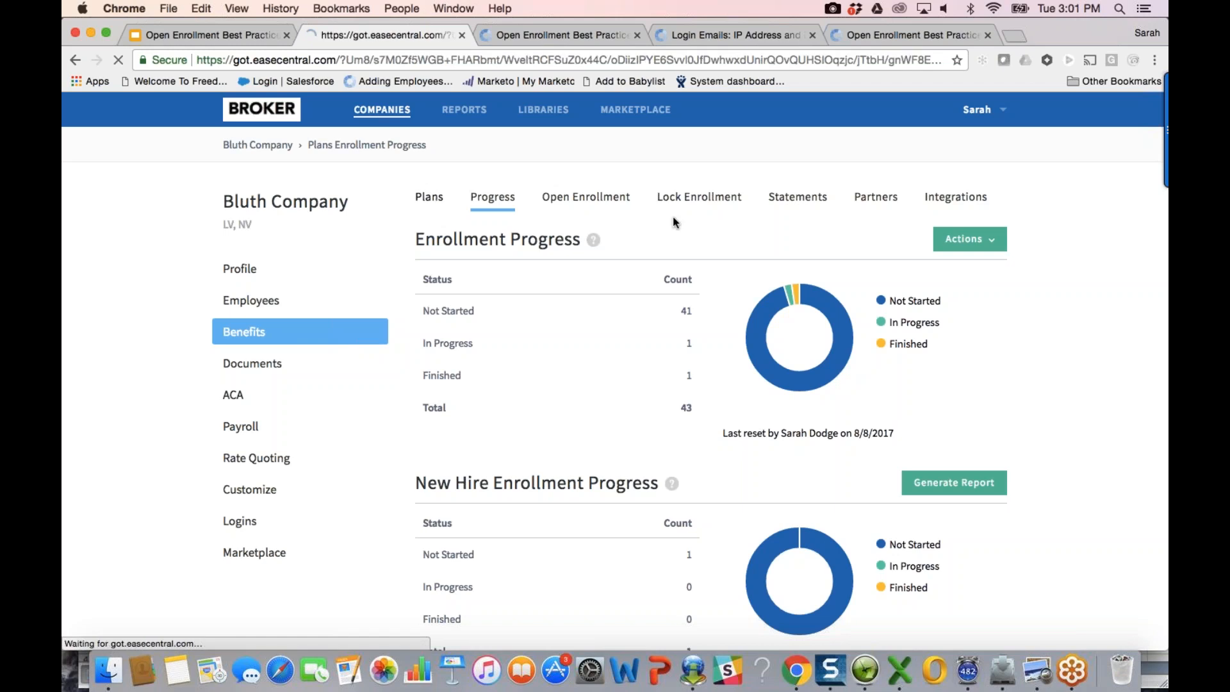
pyautogui.click(890, 239)
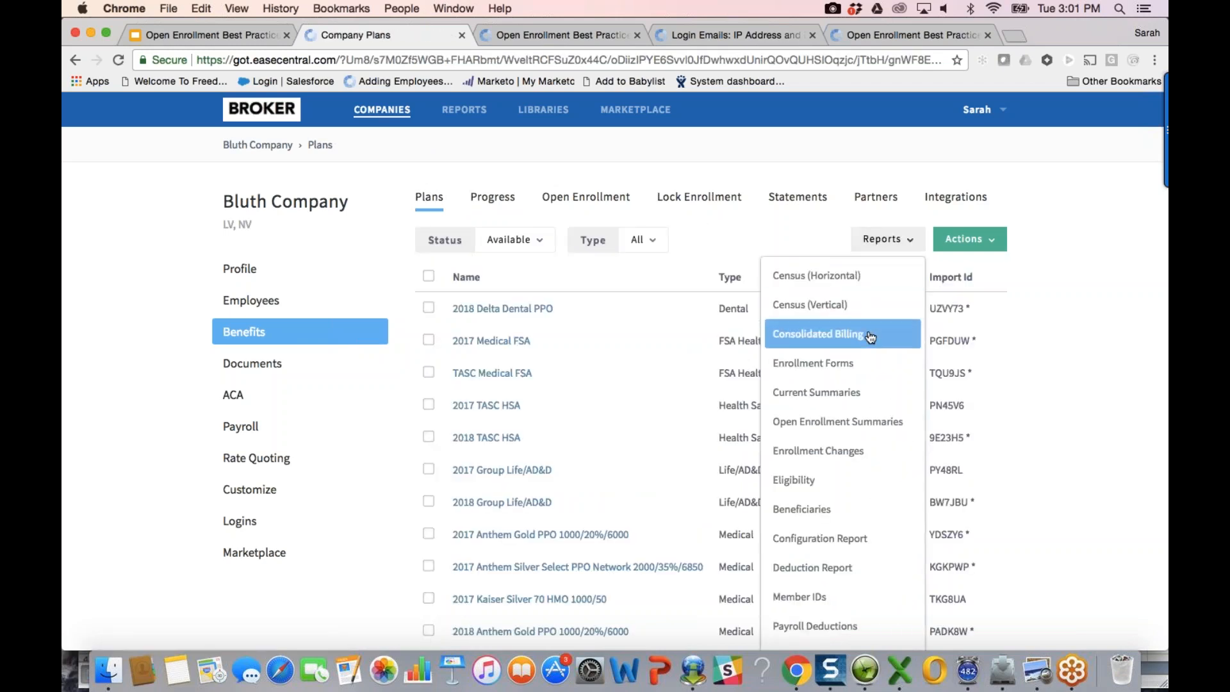
pyautogui.click(481, 113)
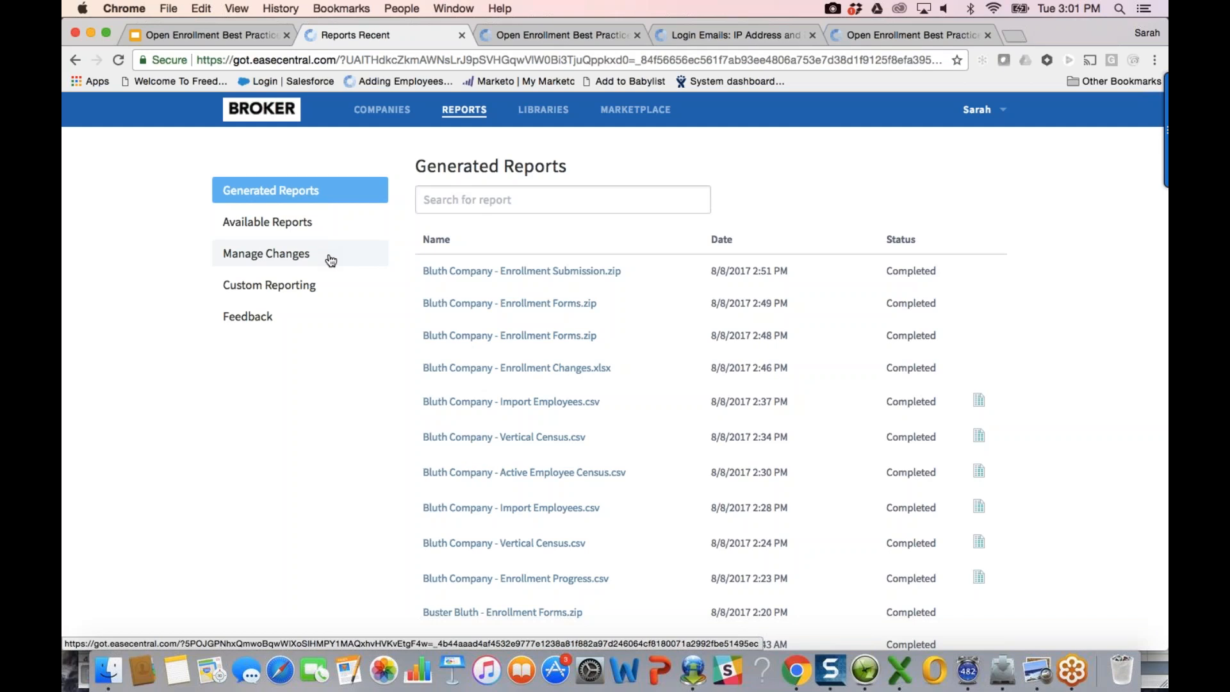
# Step: Load the Self-billing report in Custom Reporting to review its fields, then return to Companies
pyautogui.click(319, 286)
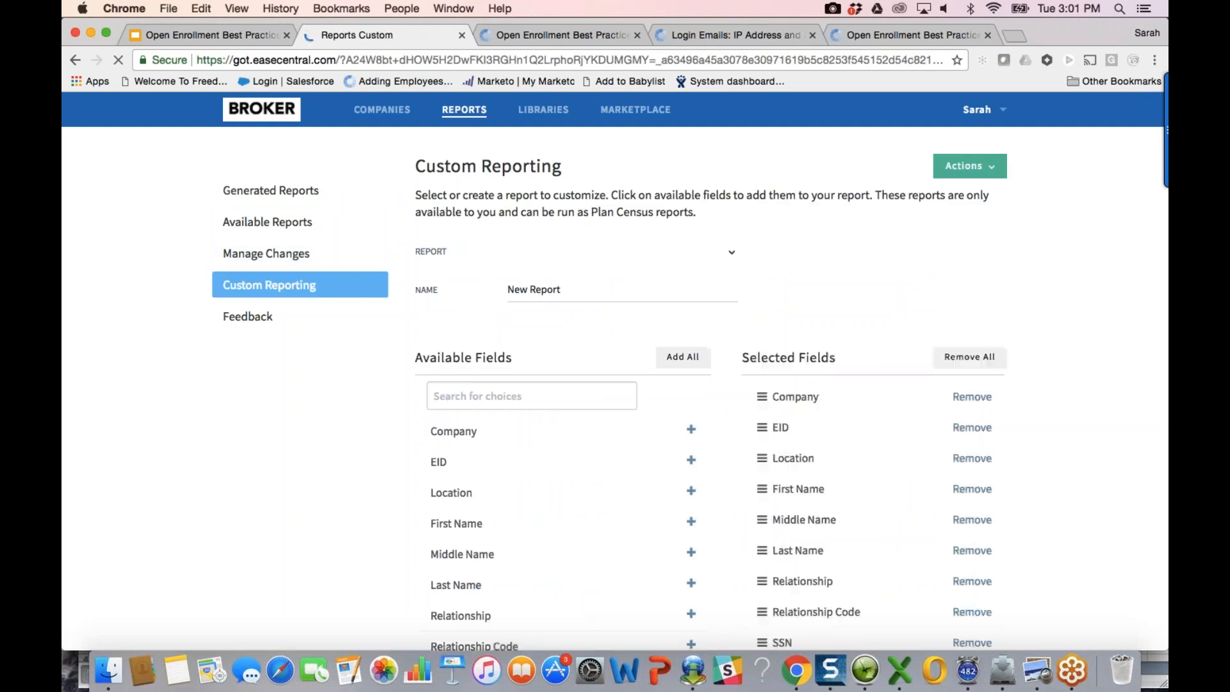
pyautogui.click(656, 254)
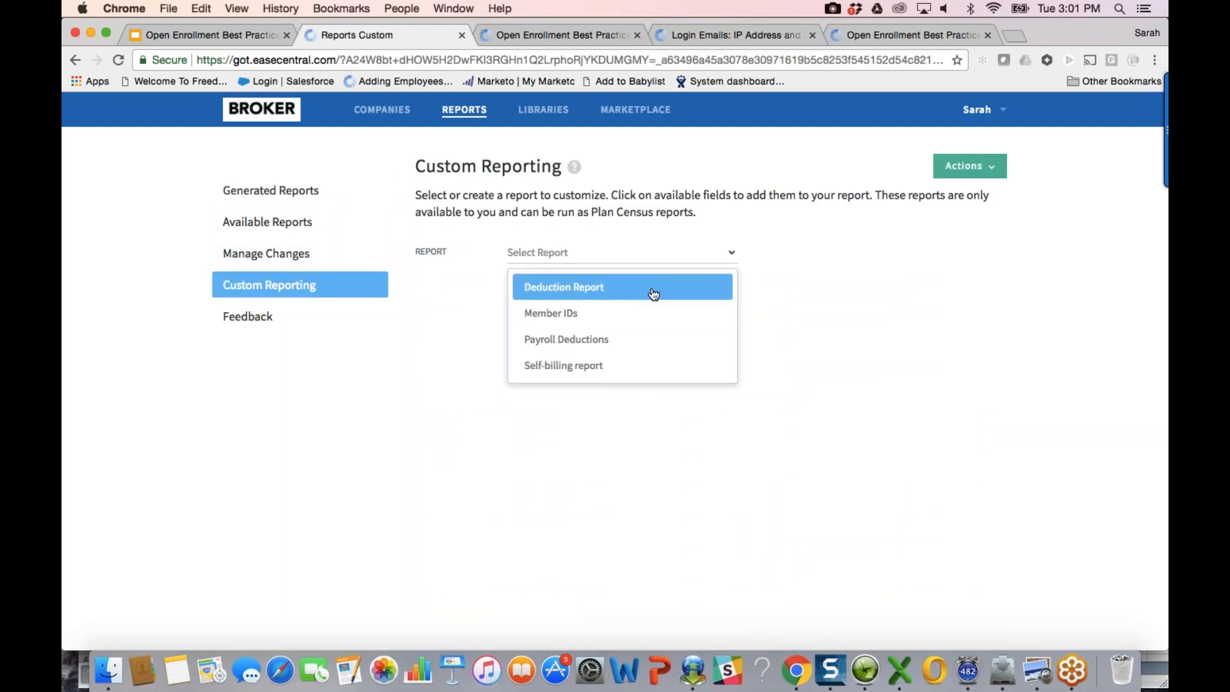
pyautogui.click(639, 365)
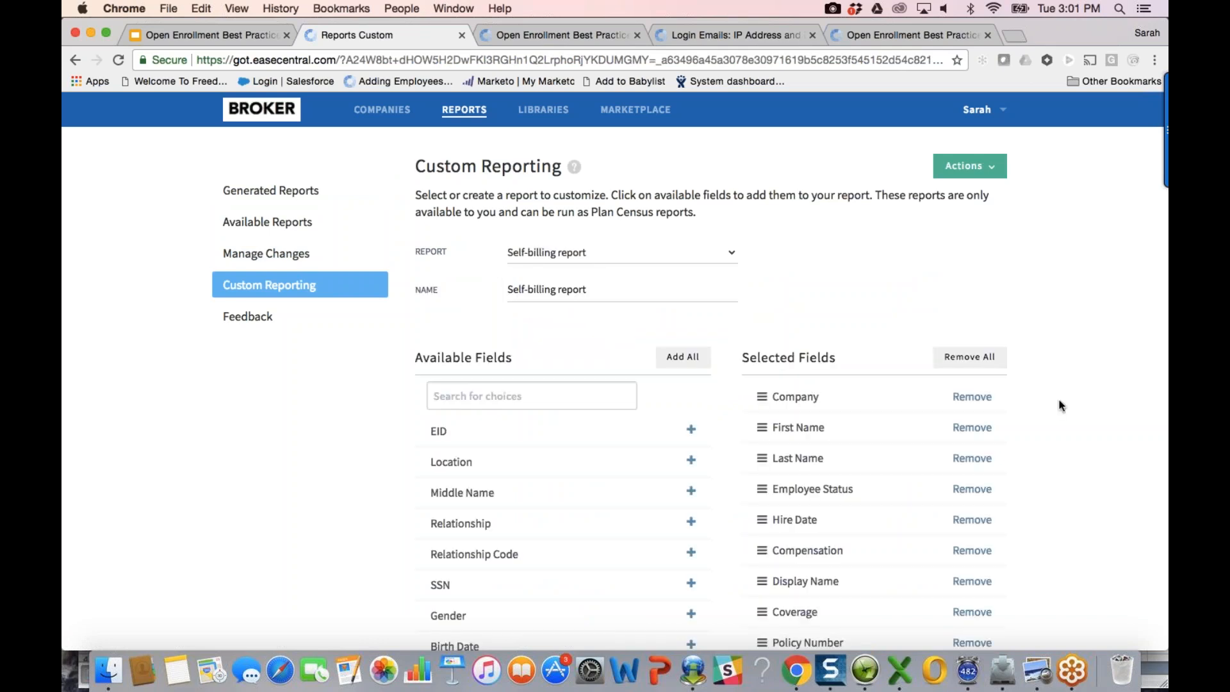
pyautogui.scroll(-1, 1064, 411)
pyautogui.scroll(1, 1065, 410)
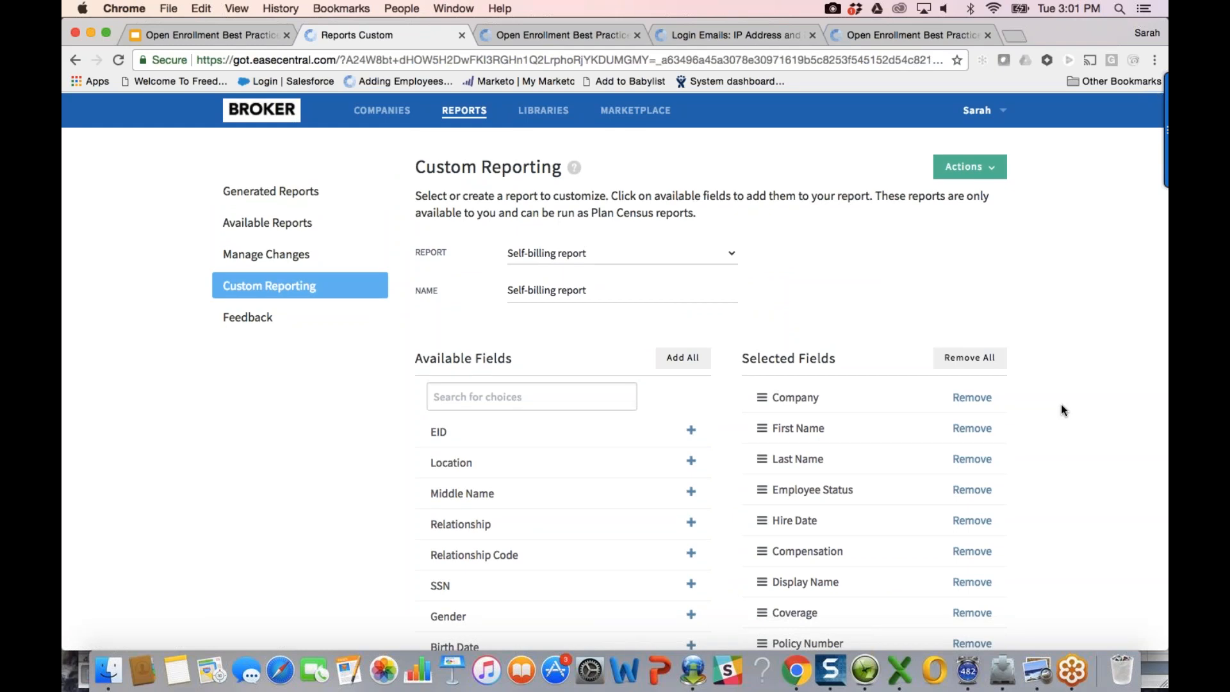
pyautogui.scroll(-1, 1063, 409)
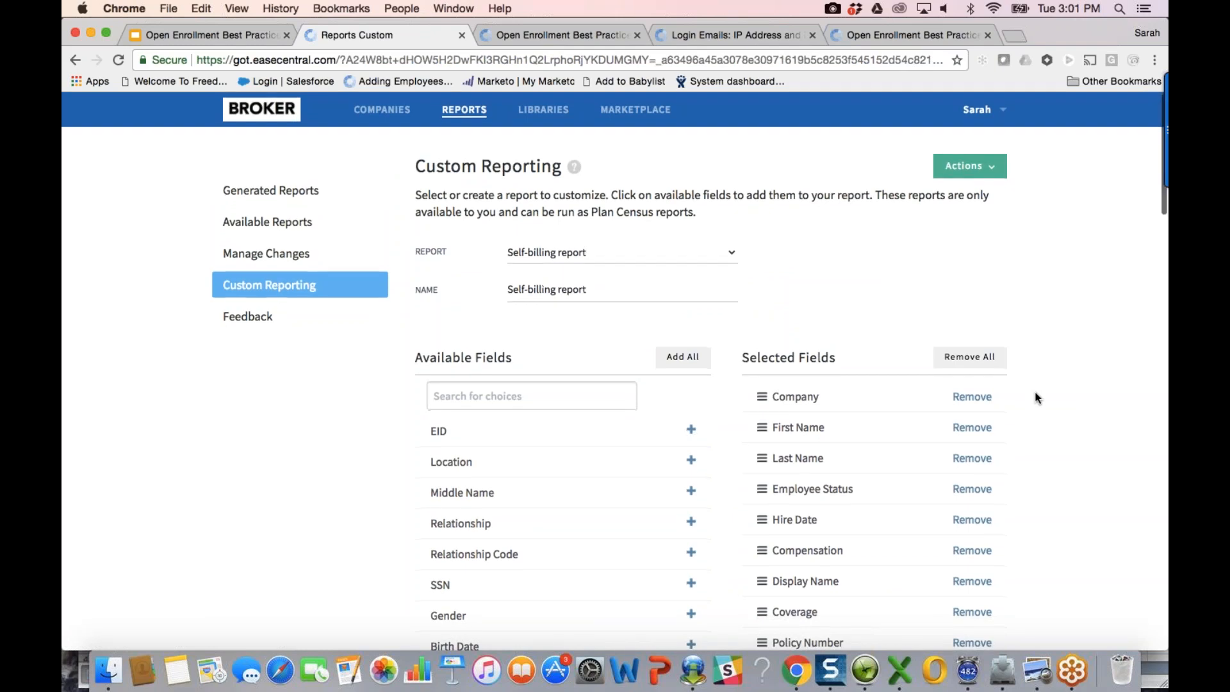
pyautogui.click(372, 114)
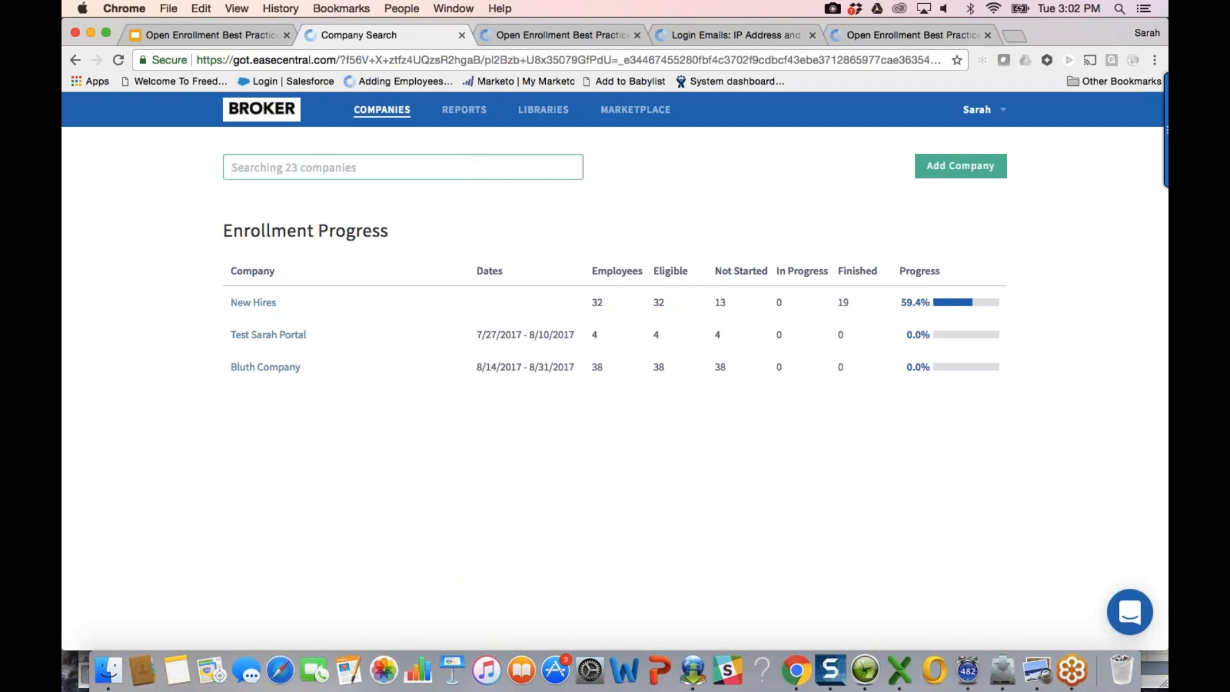
# Step: Show a Bluth Company employee's login username, then return to the slide deck's Q&A slide
pyautogui.click(266, 367)
pyautogui.click(271, 304)
pyautogui.click(448, 270)
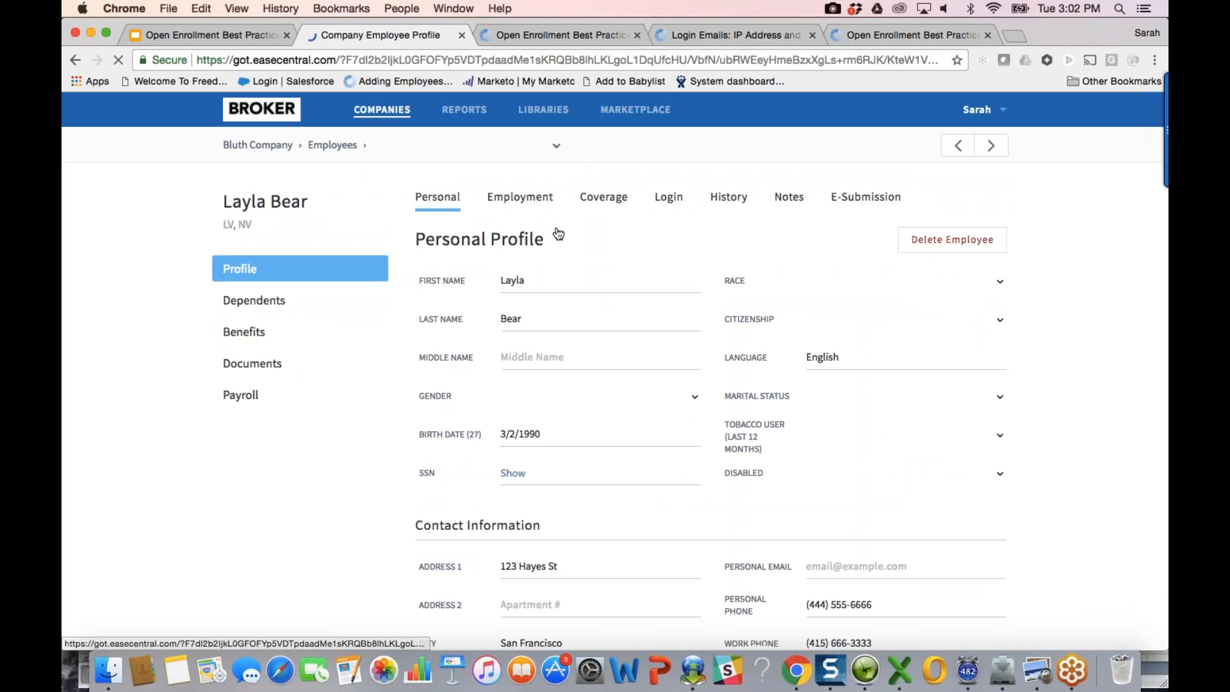
pyautogui.click(674, 203)
pyautogui.click(523, 313)
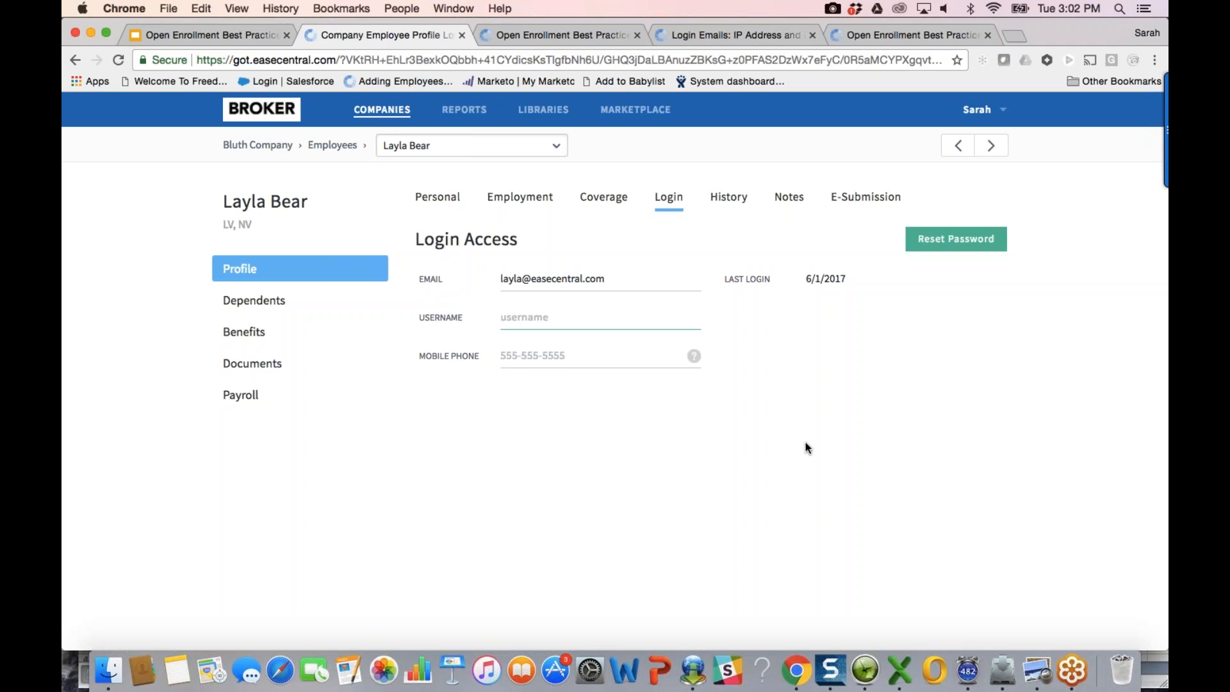
pyautogui.click(248, 32)
pyautogui.click(473, 438)
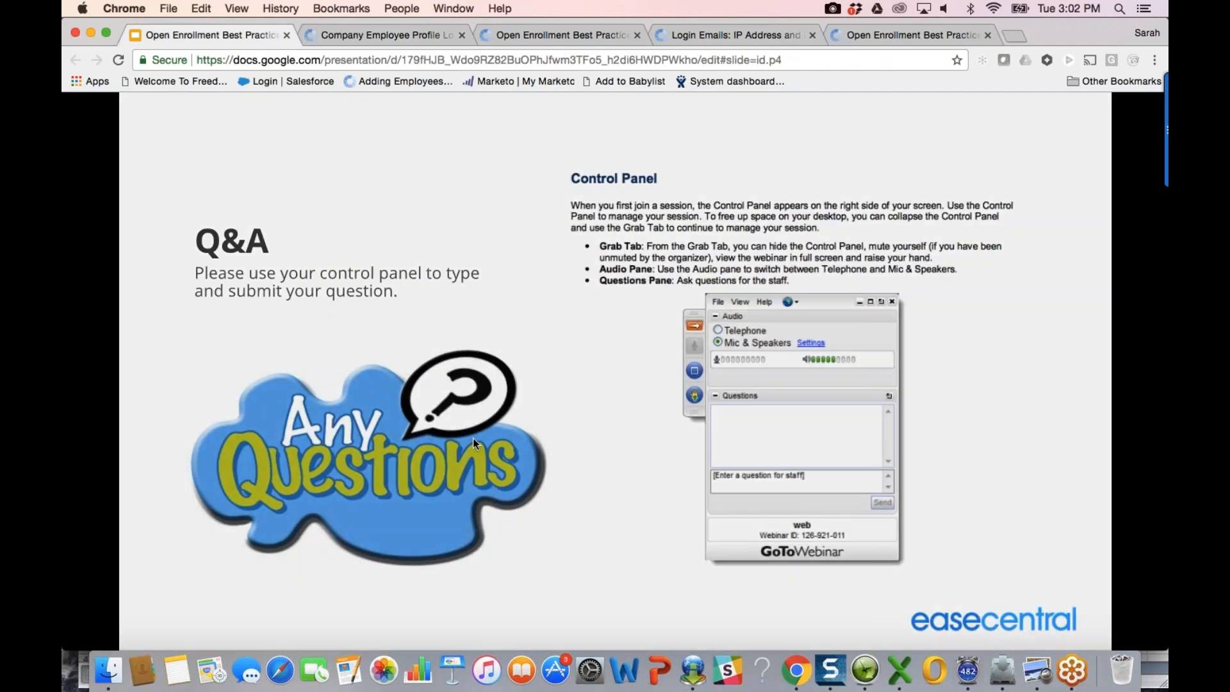